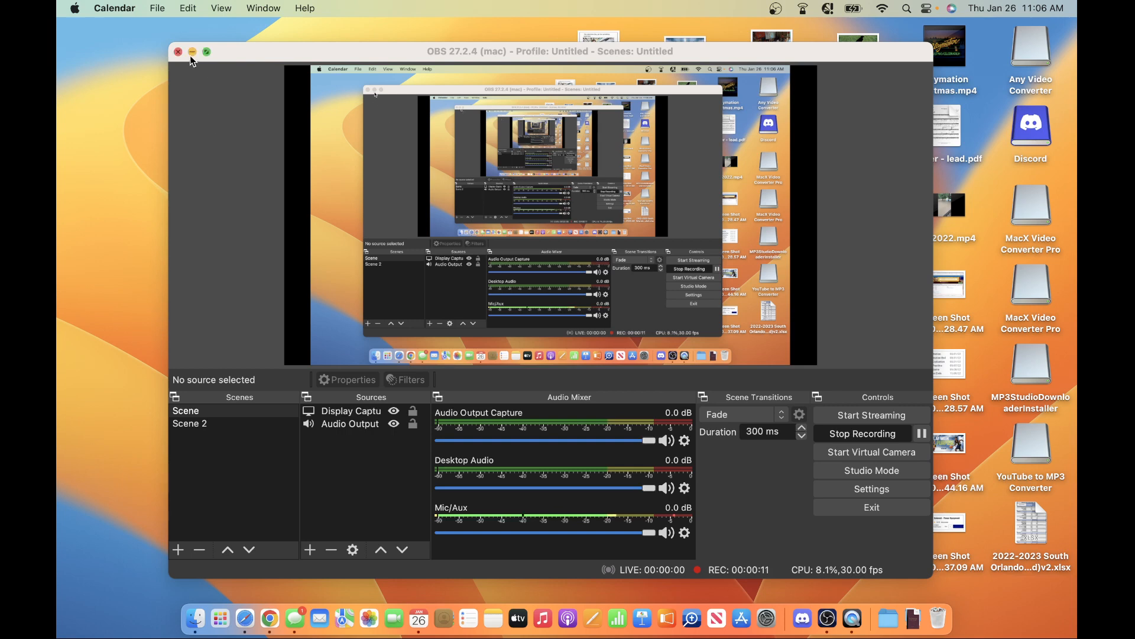
Minimize the recording window, switch to ProPresenter at full-screen size and hide its media bin
left_click(192, 52)
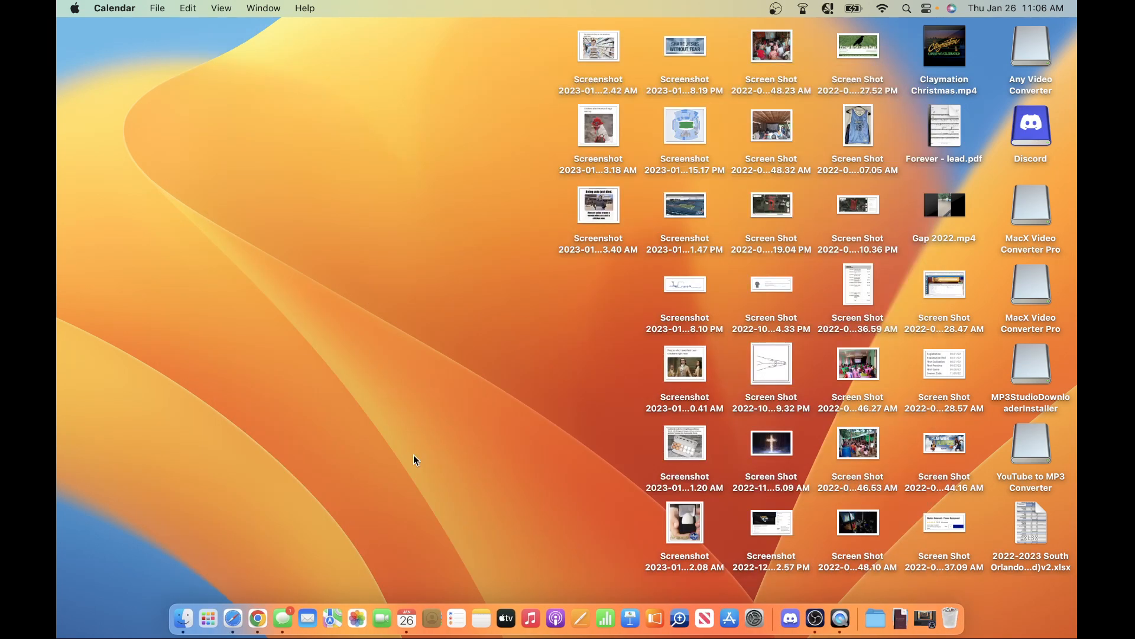
left_click(658, 620)
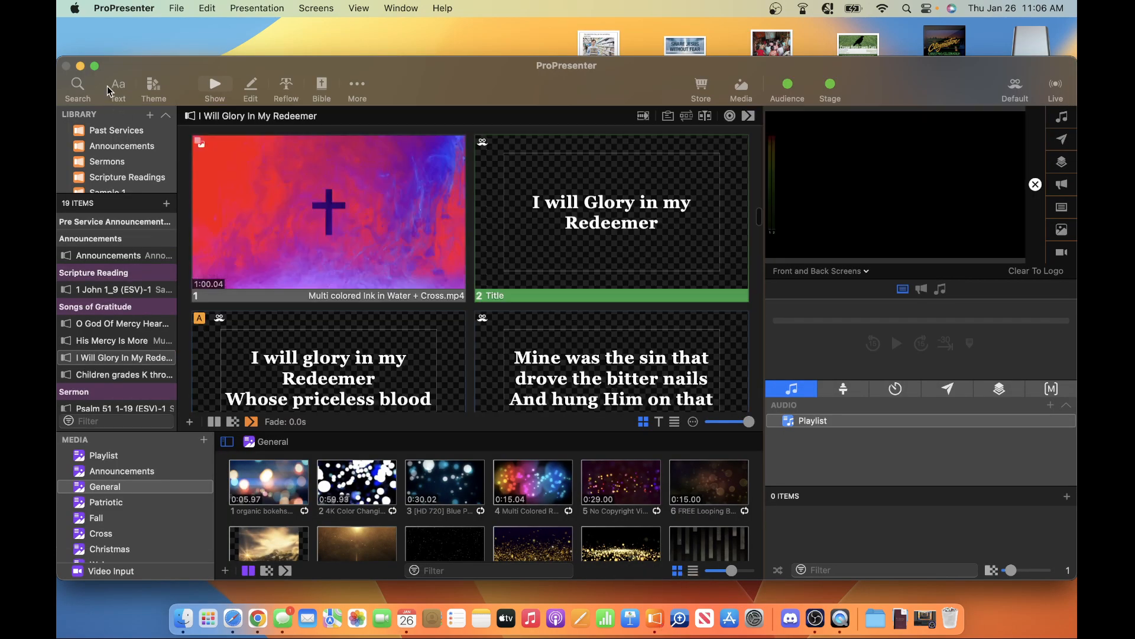
left_click(95, 65)
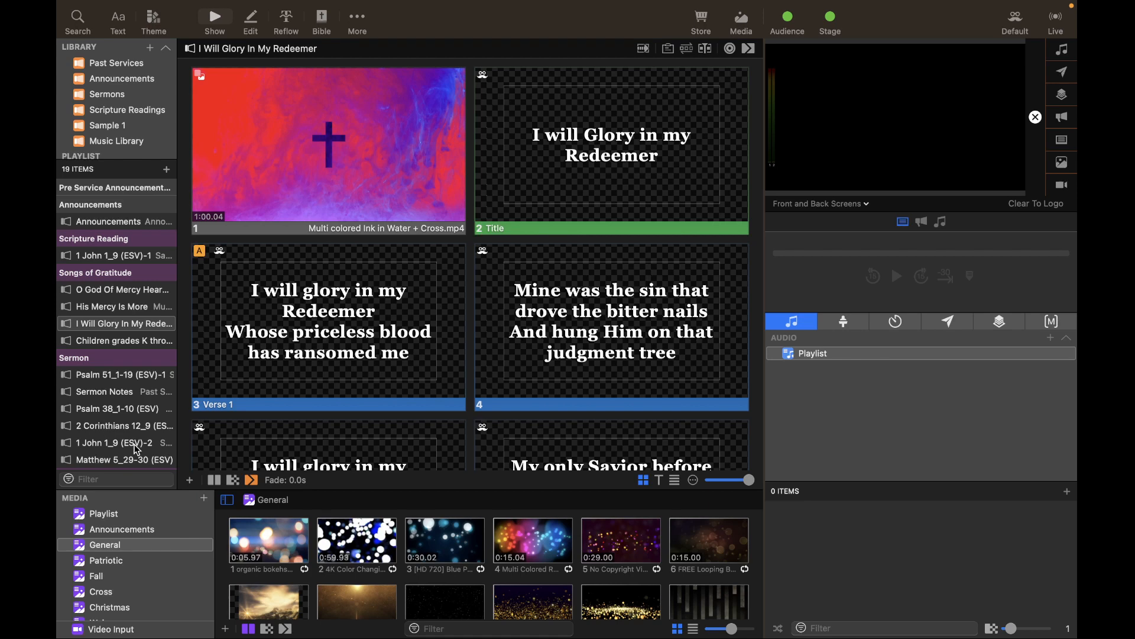
left_click(739, 25)
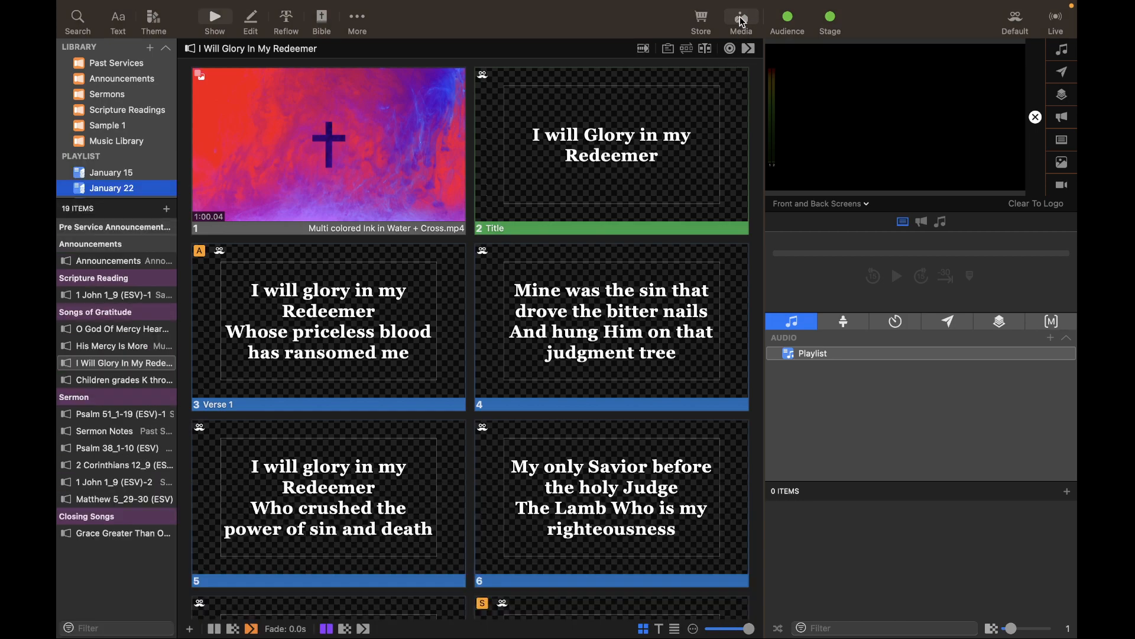
Show the Welcome loop slide of the Announcements presentation and look through the other announcement slides
scroll(424, 232, "up", 20)
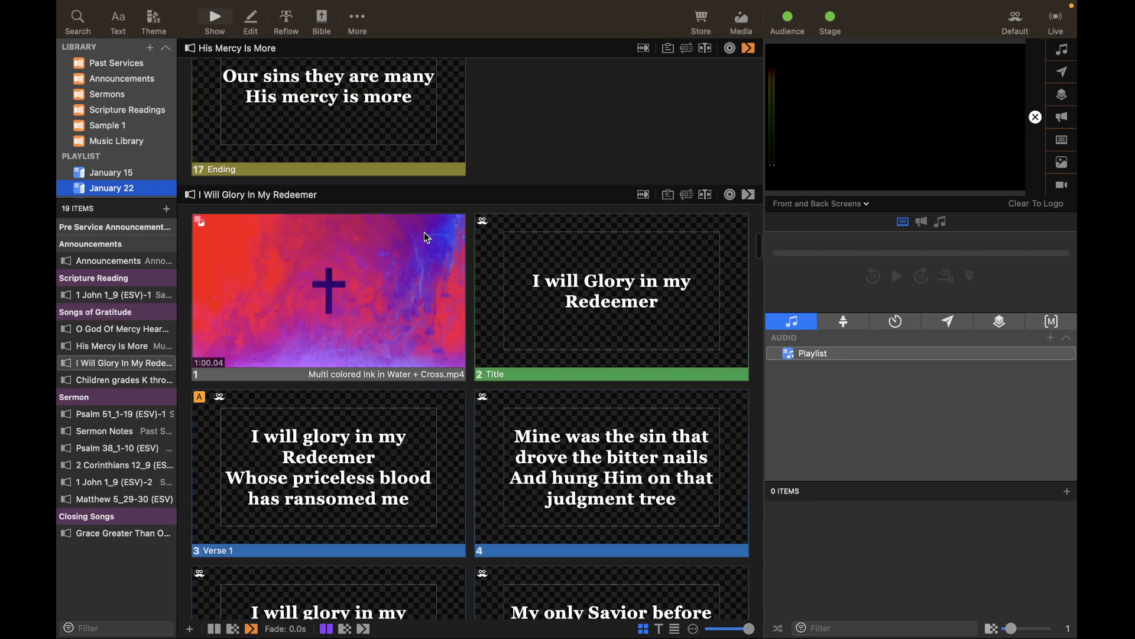
scroll(424, 231, "up", 10)
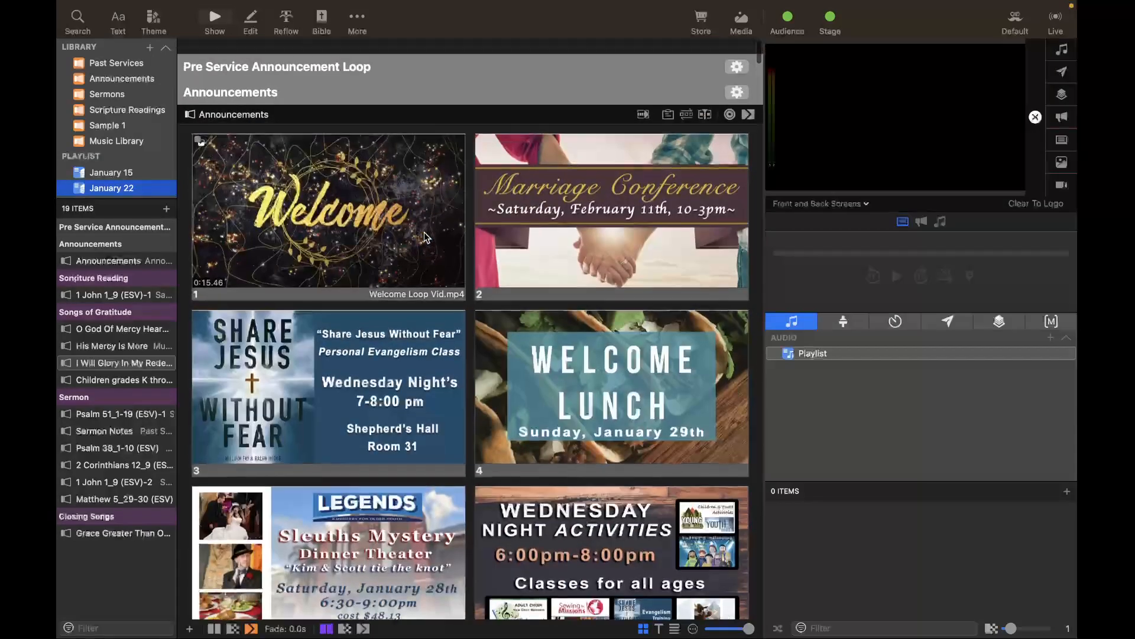
left_click(349, 216)
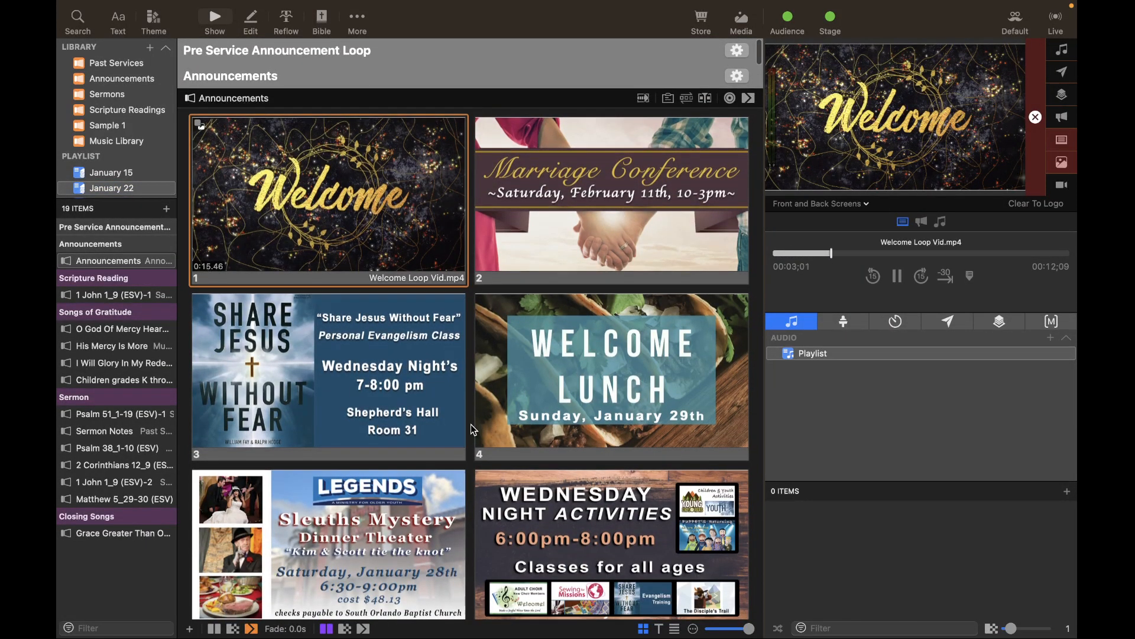
scroll(506, 428, "down", 10)
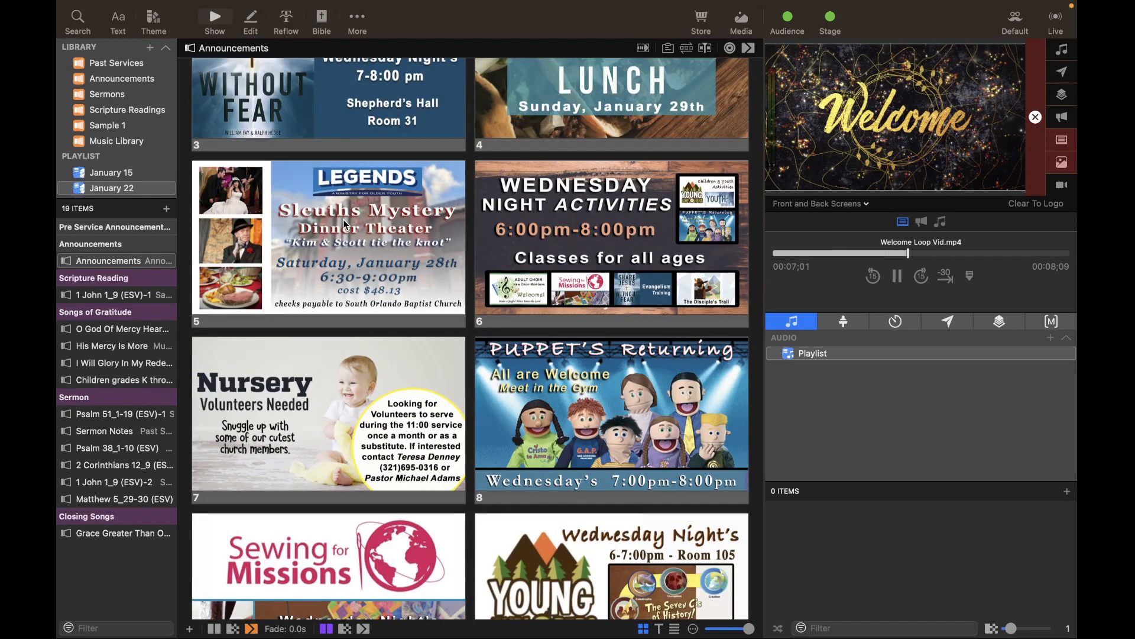
scroll(343, 219, "up", 10)
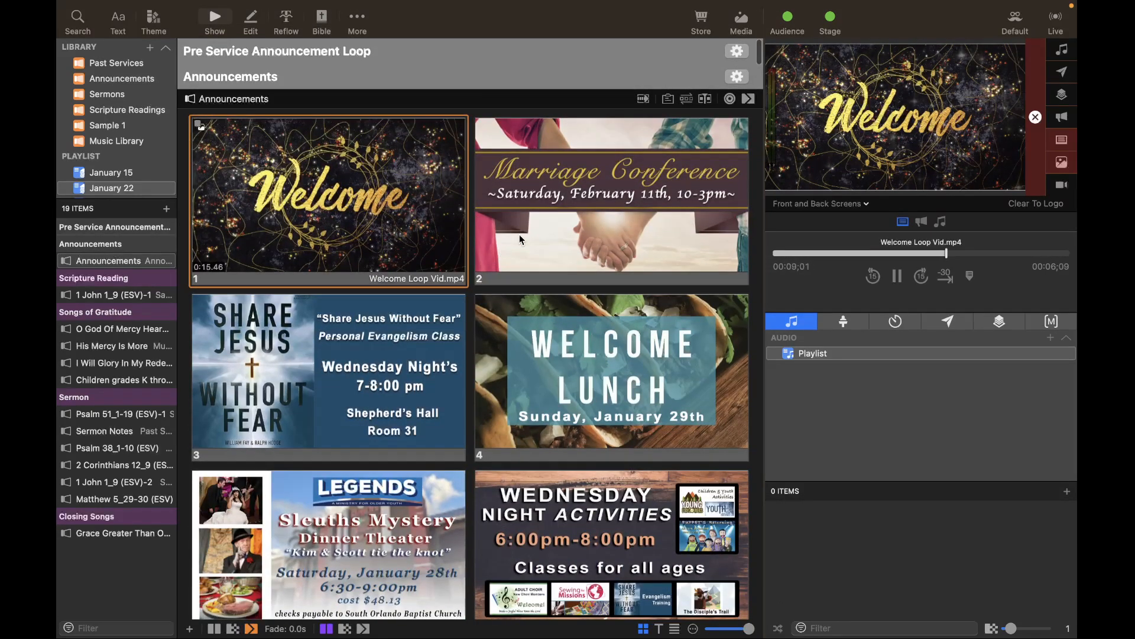
Show the Marriage Conference, Share Jesus Without Fear and Welcome Lunch slides in turn and check which screens can be previewed
left_click(520, 233)
left_click(417, 349)
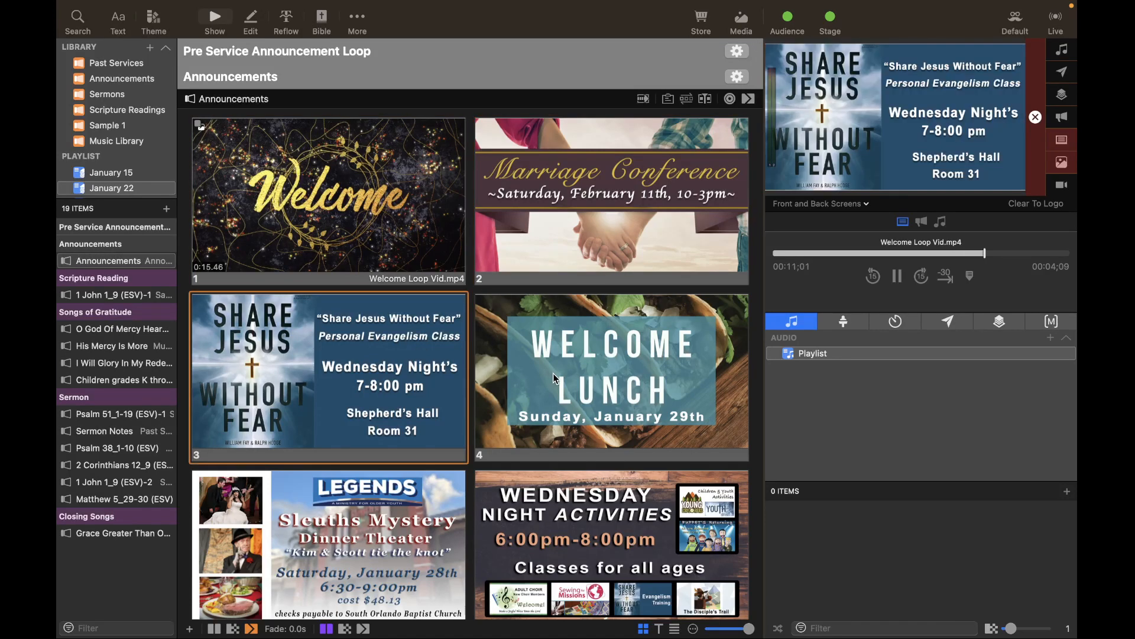
left_click(552, 374)
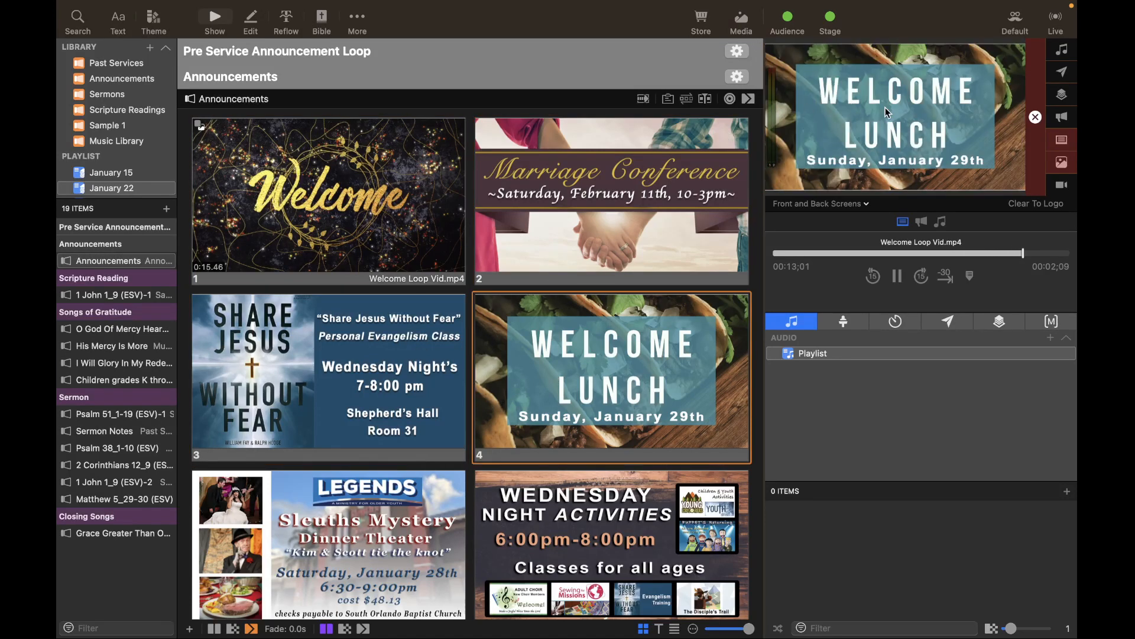
left_click(864, 203)
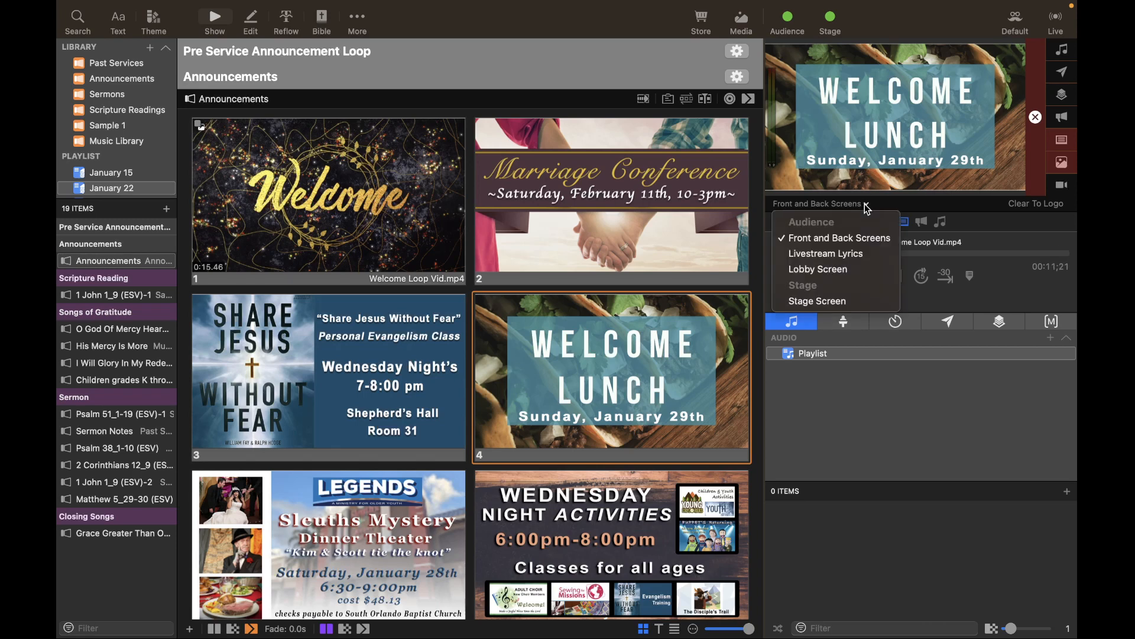
left_click(541, 370)
Show the 1 John 1:9 verse slide of the Scripture Reading section over its cross background video
scroll(491, 414, "down", 10)
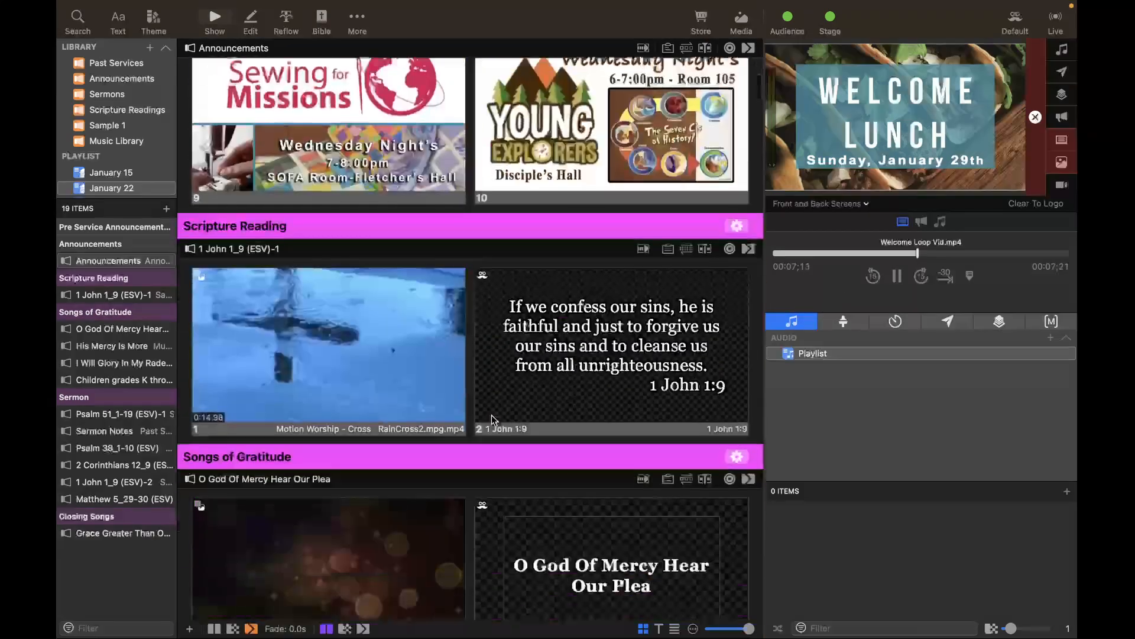
scroll(492, 414, "down", 1)
left_click(592, 325)
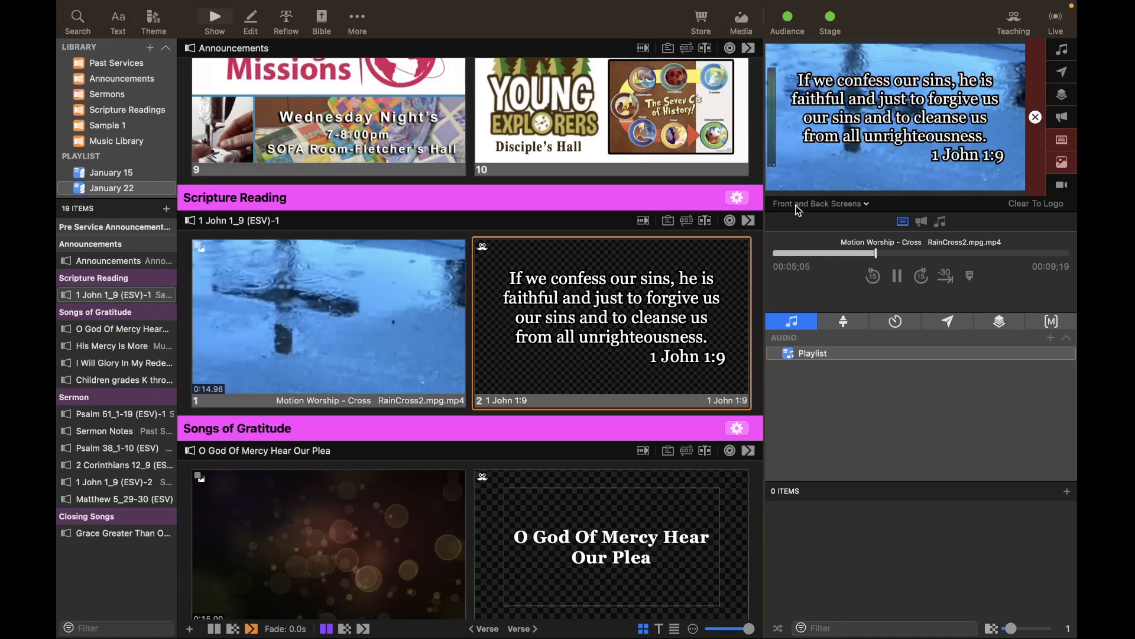
Preview the verse slide on the Livestream Lyrics, Lobby Screen and Stage Screen outputs in turn
left_click(844, 207)
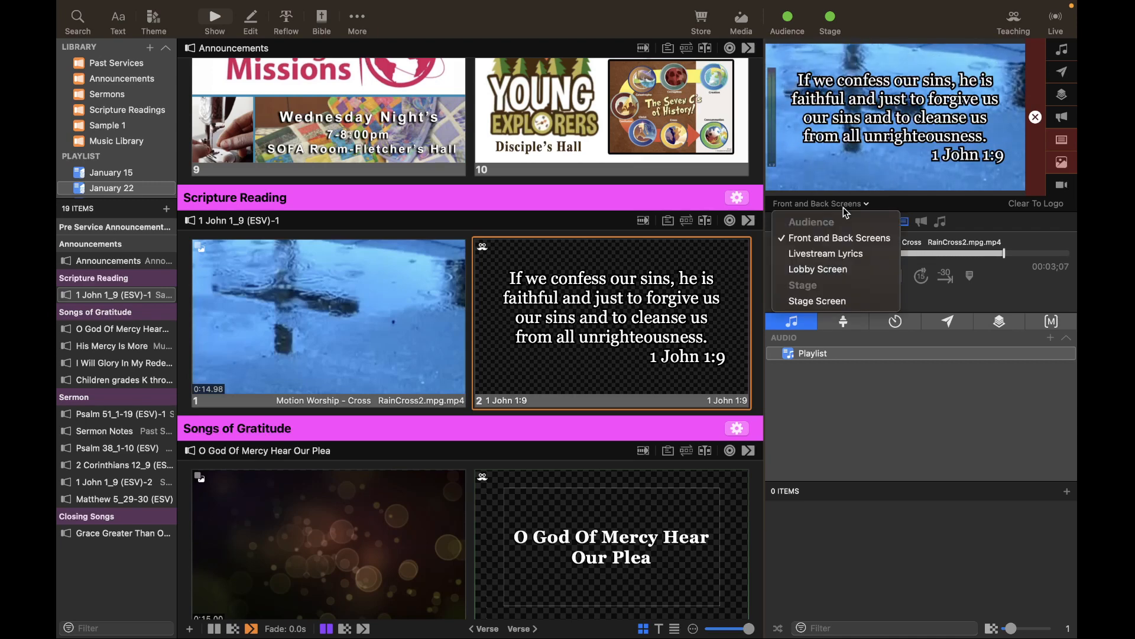
left_click(842, 255)
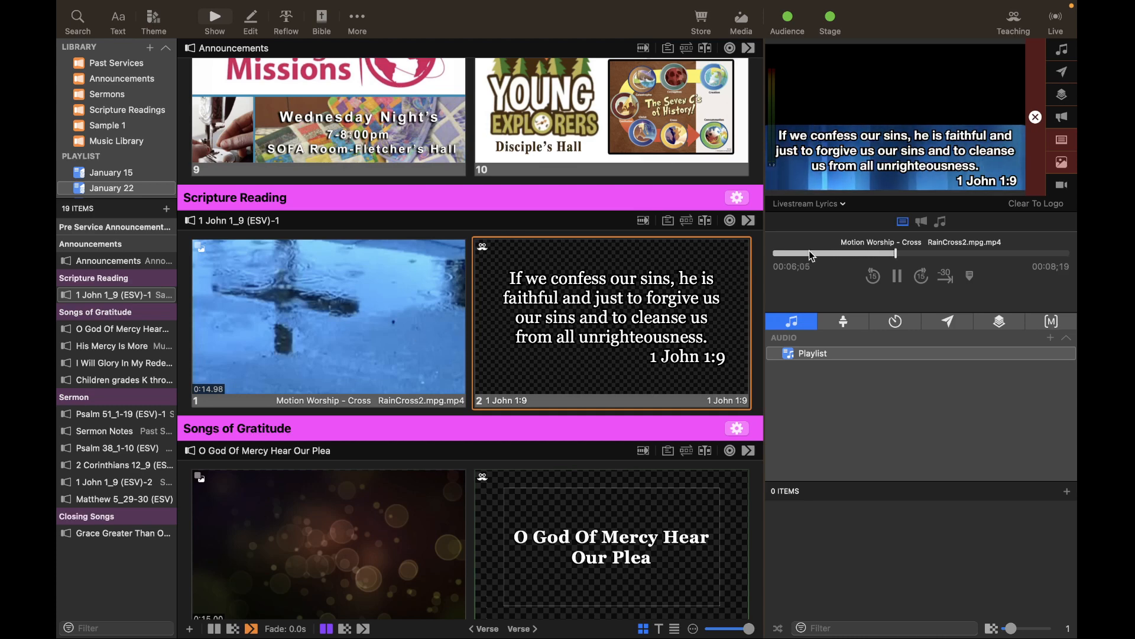
left_click(809, 203)
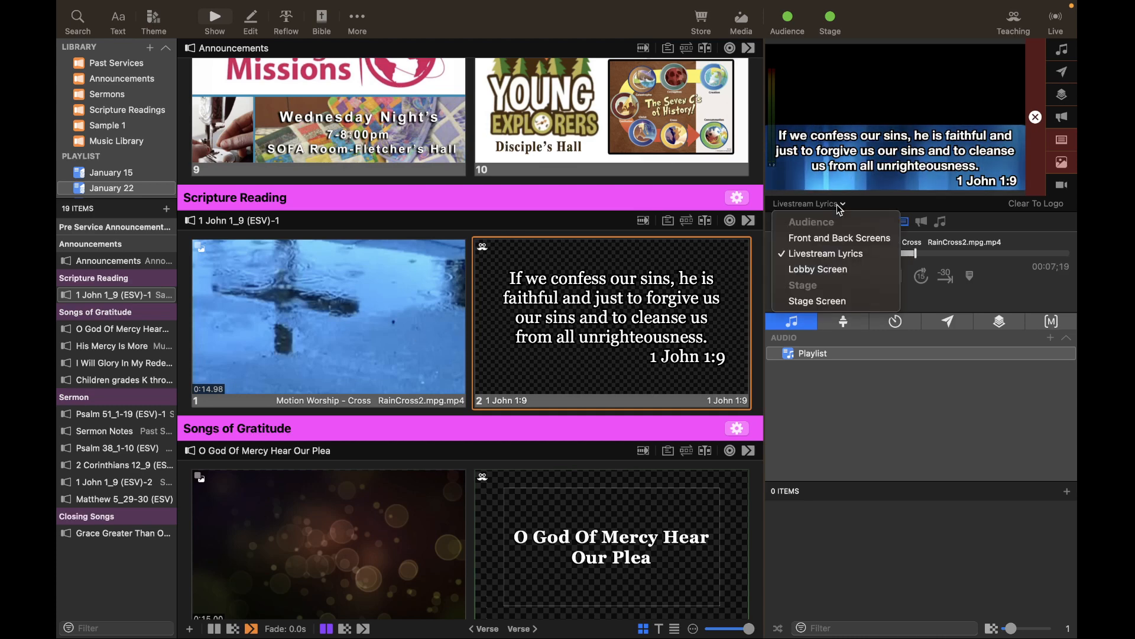
left_click(834, 271)
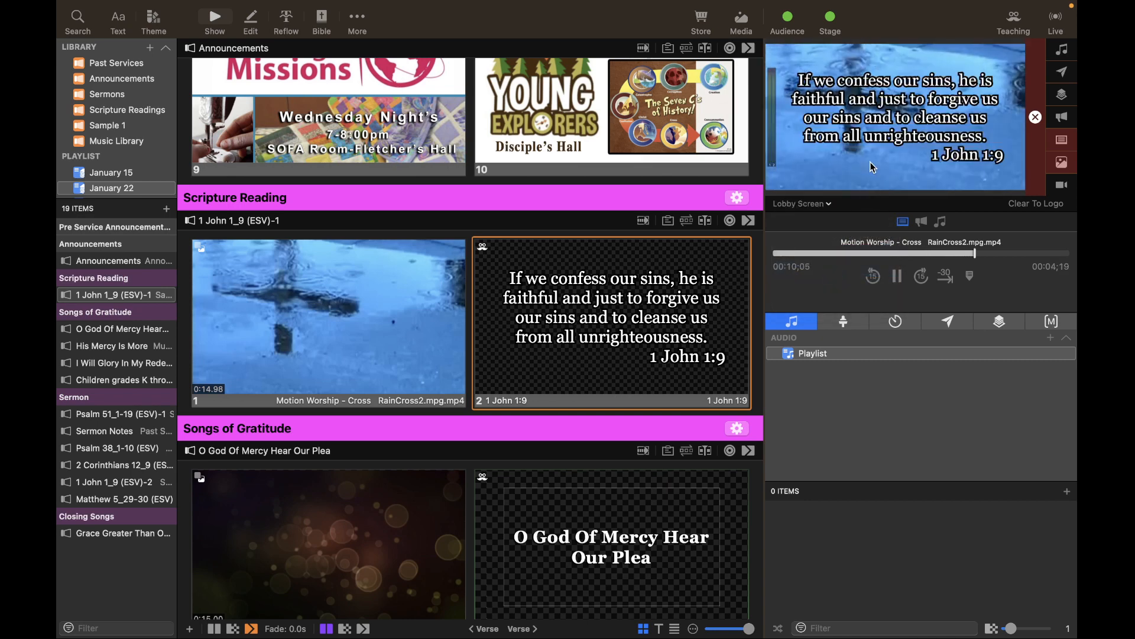
left_click(827, 206)
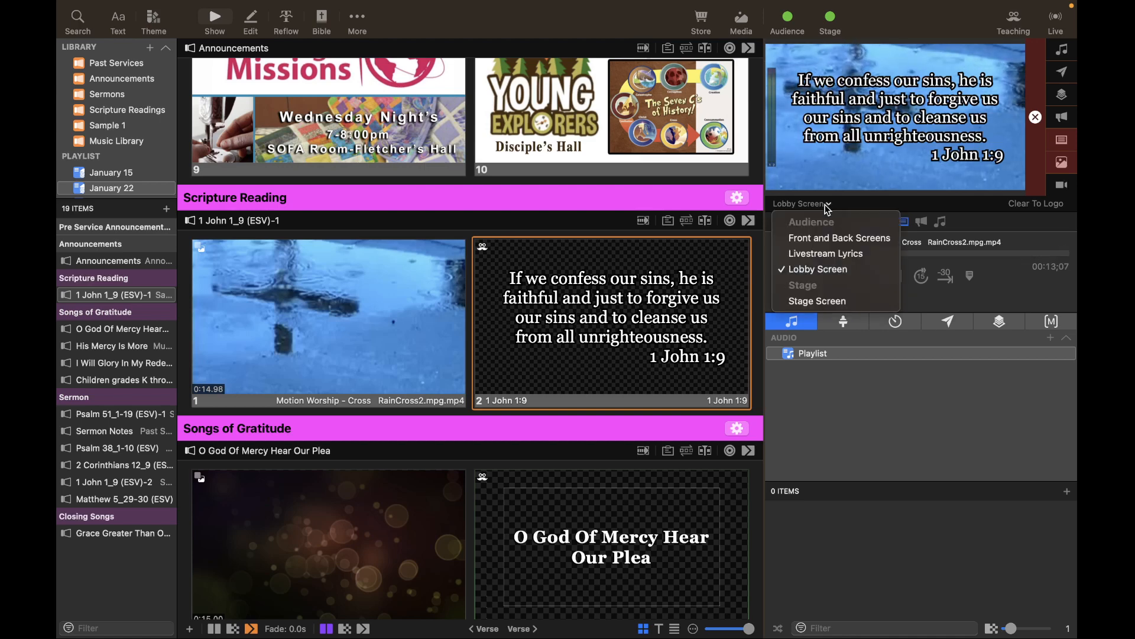
left_click(825, 301)
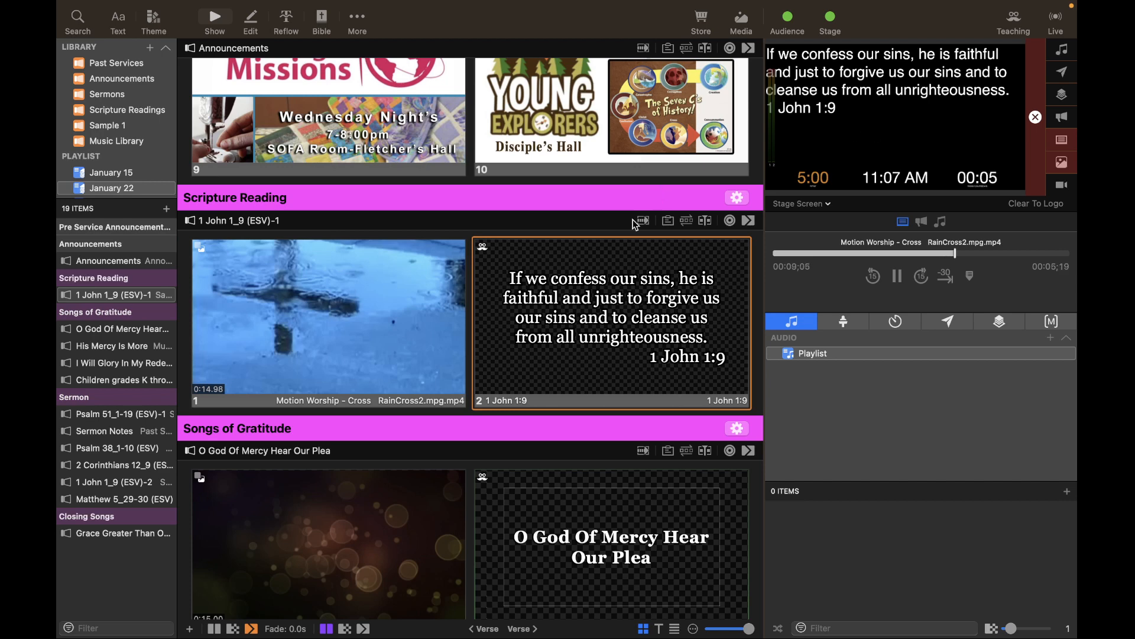
Show the first four slides of O God Of Mercy Hear Our Plea in order, from the bokeh background through Verse 1
scroll(392, 331, "down", 5)
left_click(392, 331)
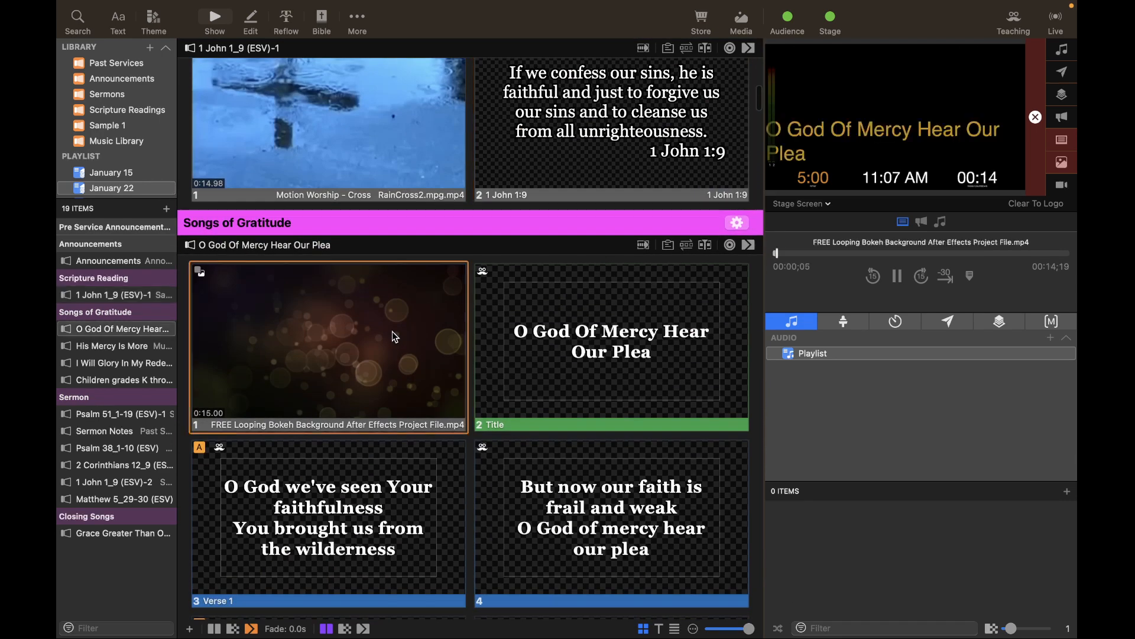
left_click(559, 329)
scroll(560, 357, "down", 3)
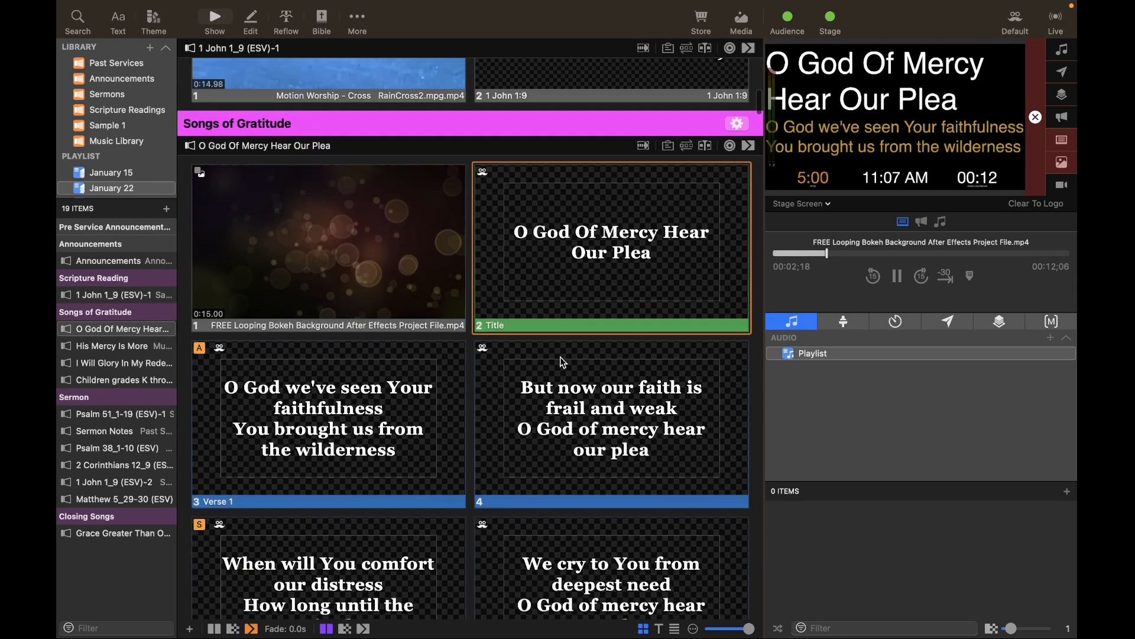
left_click(396, 402)
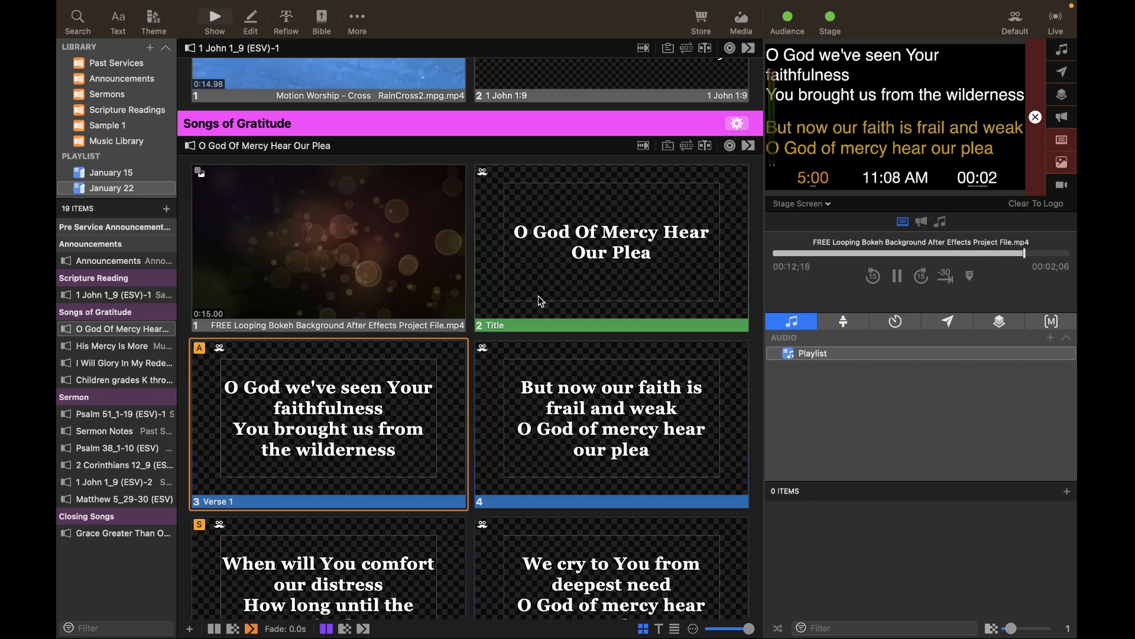
left_click(575, 351)
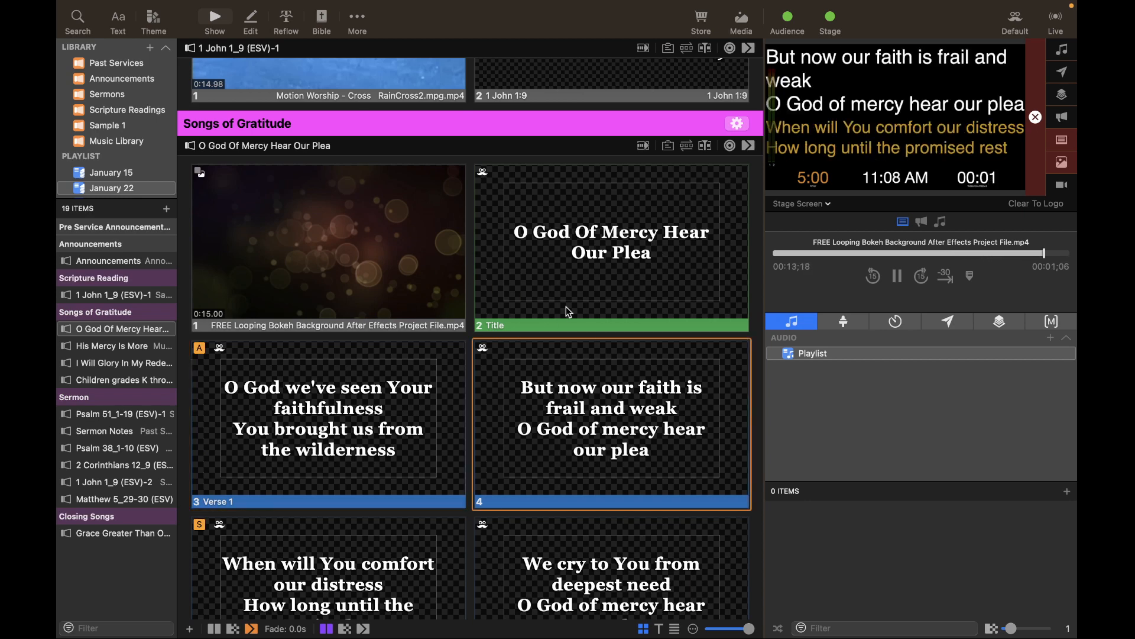
Switch the preview to Front and Back Screens and show the two Verse 1 slides of the song again
left_click(827, 204)
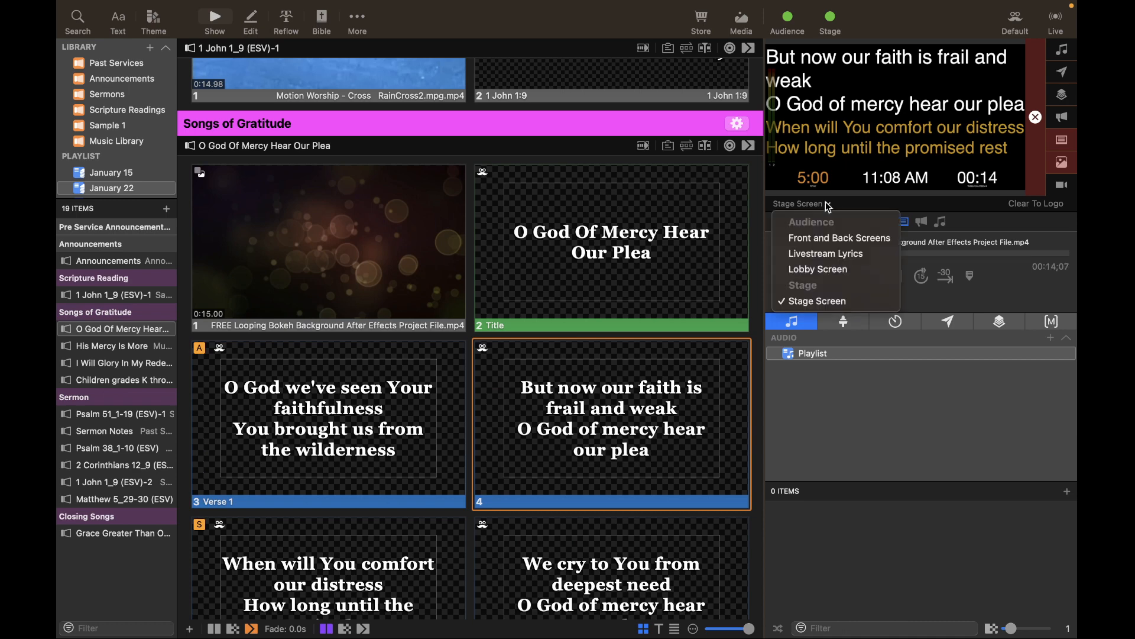
left_click(831, 237)
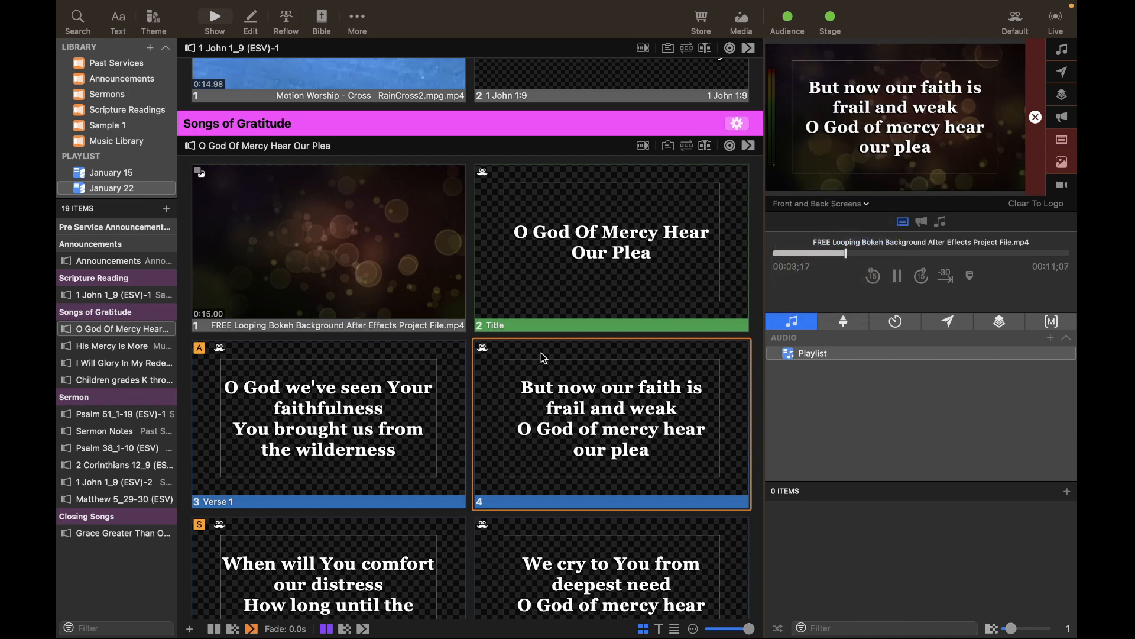
left_click(380, 432)
left_click(567, 441)
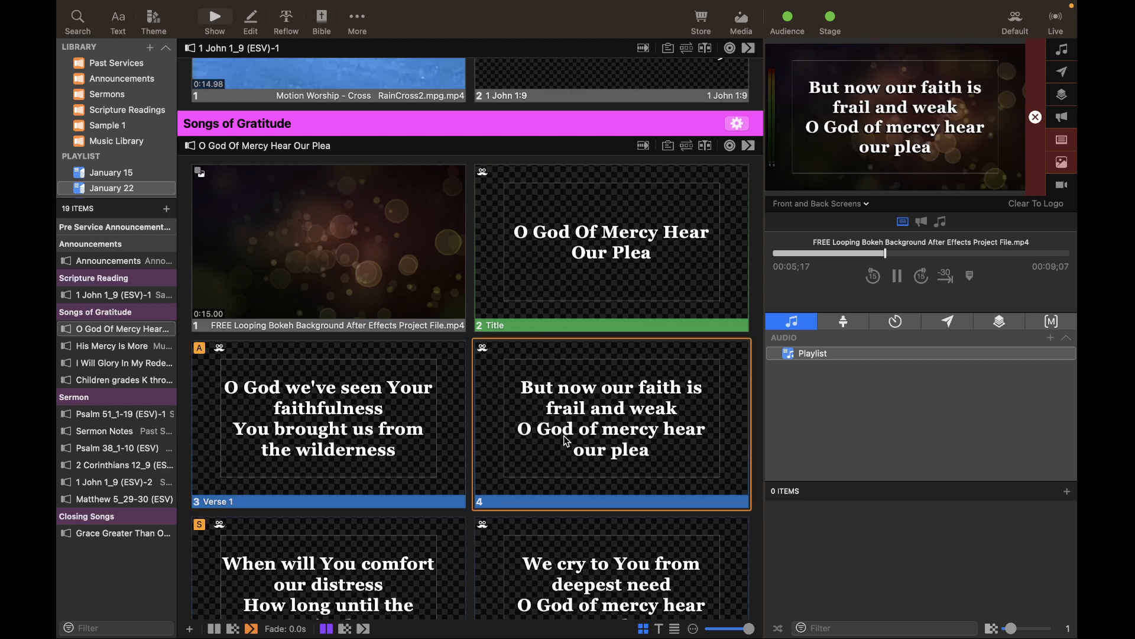
scroll(561, 458, "down", 3)
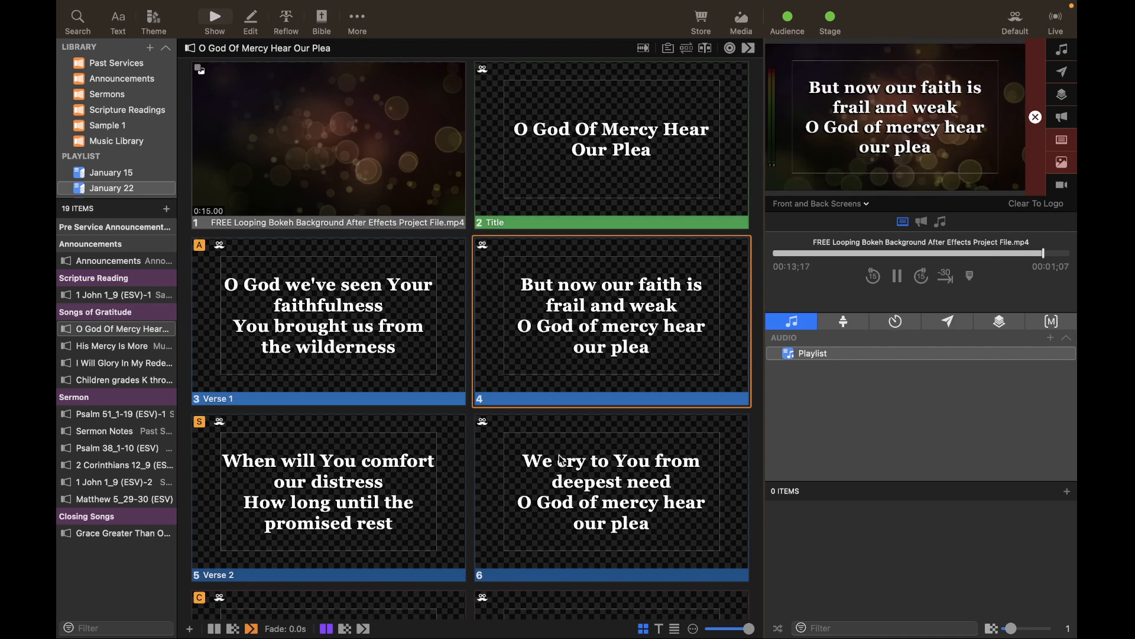
Show the song's bokeh background alone, followed by the Welcome and Marriage Conference slides of the Announcements presentation
left_click(383, 199)
scroll(382, 219, "up", 15)
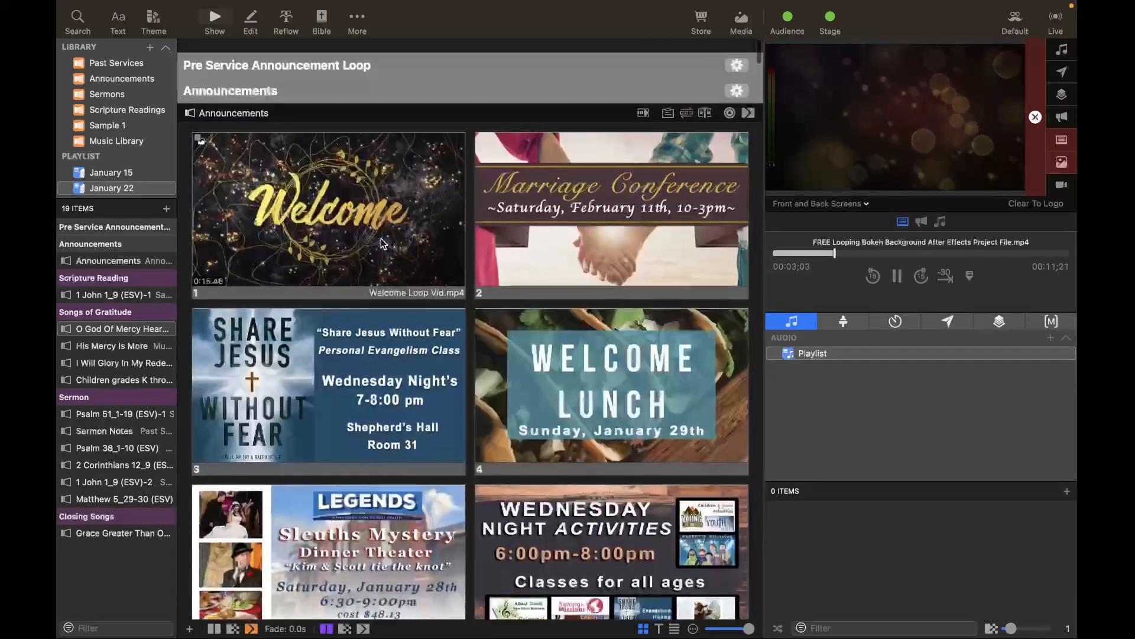
scroll(381, 240, "down", 1)
left_click(380, 231)
left_click(558, 229)
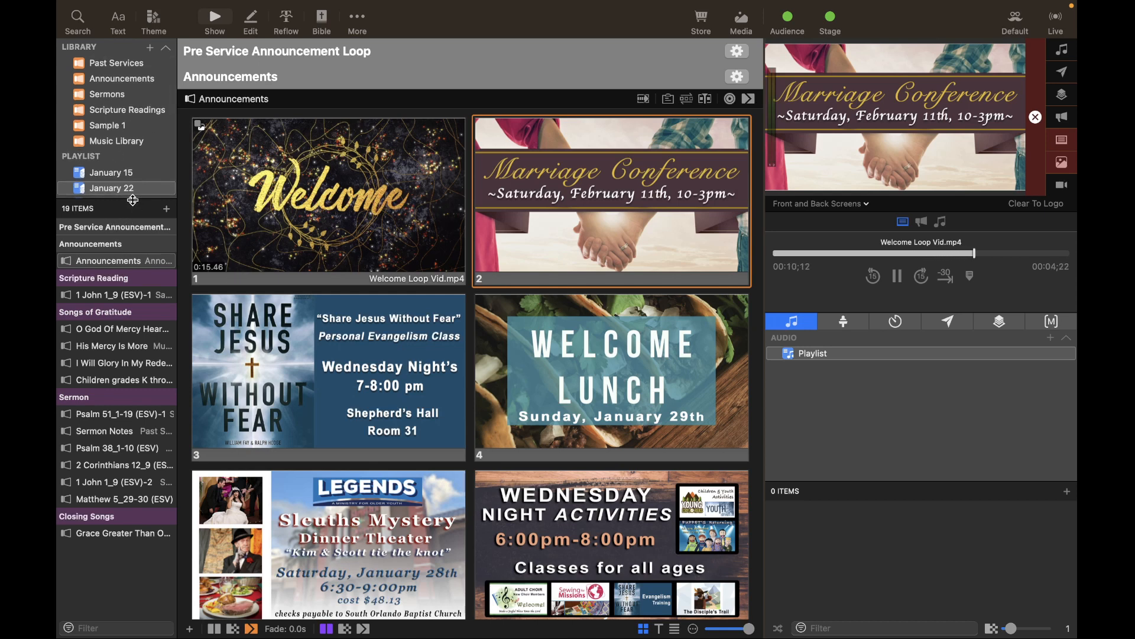
Enlarge the library and playlist area and duplicate the January 22 playlist
left_click_drag(132, 199, 115, 309)
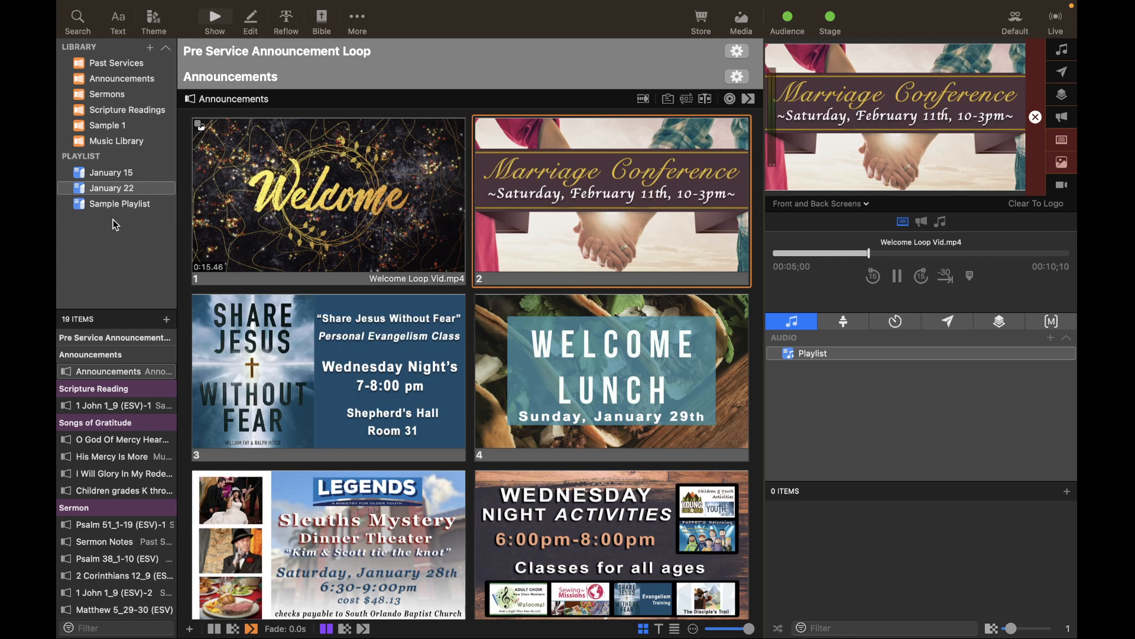
right_click(119, 190)
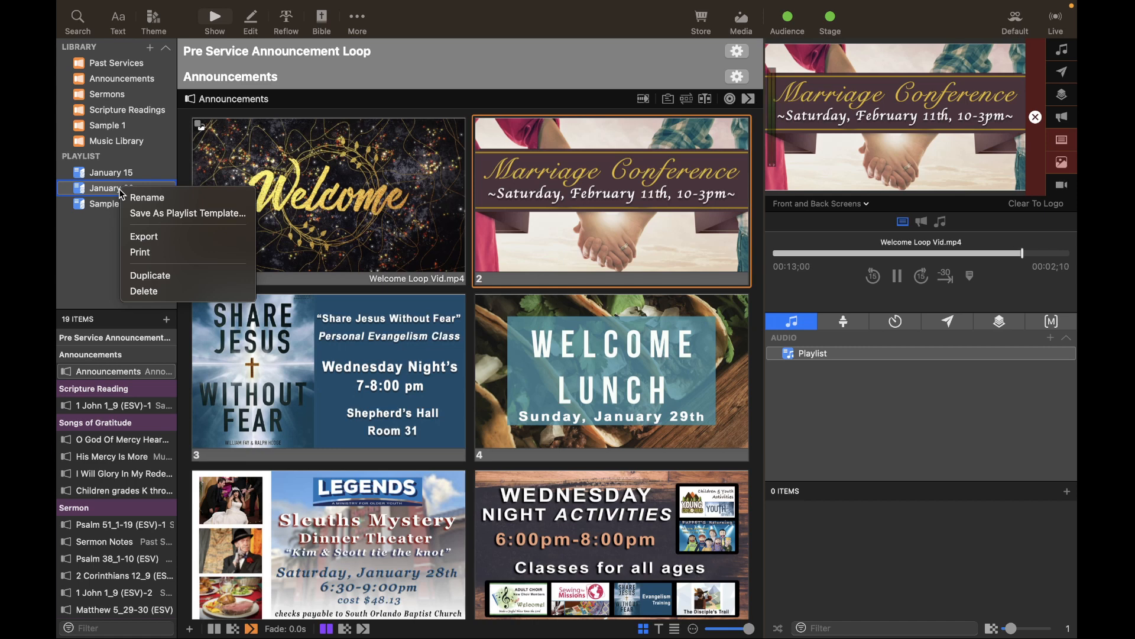
left_click(150, 274)
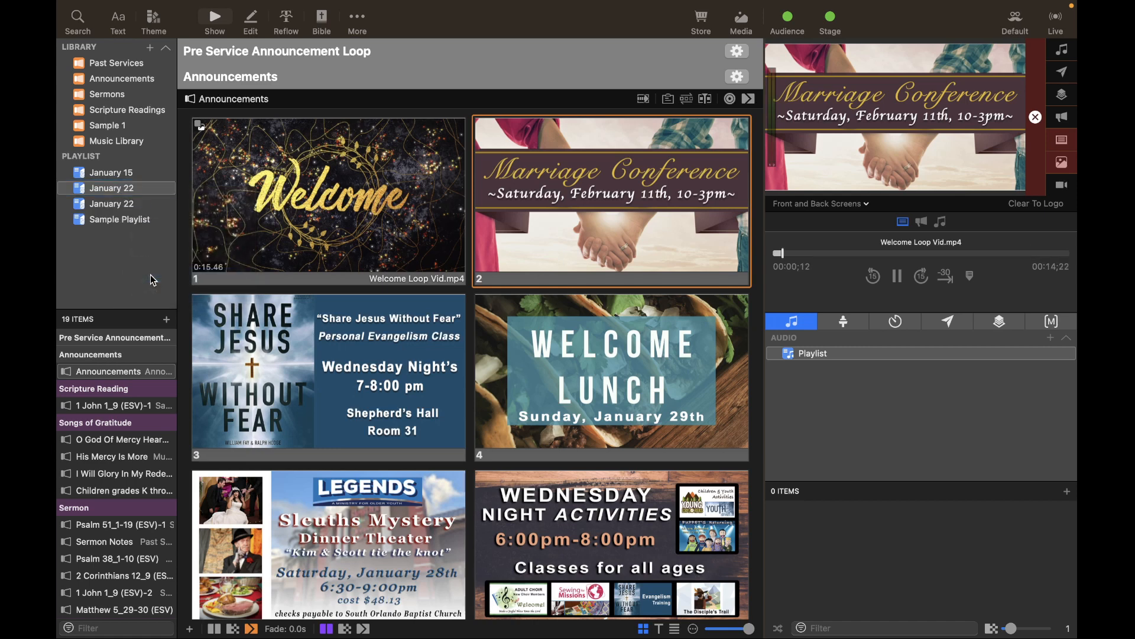
Rename the duplicated January 22 playlist as January 29
left_click(130, 208)
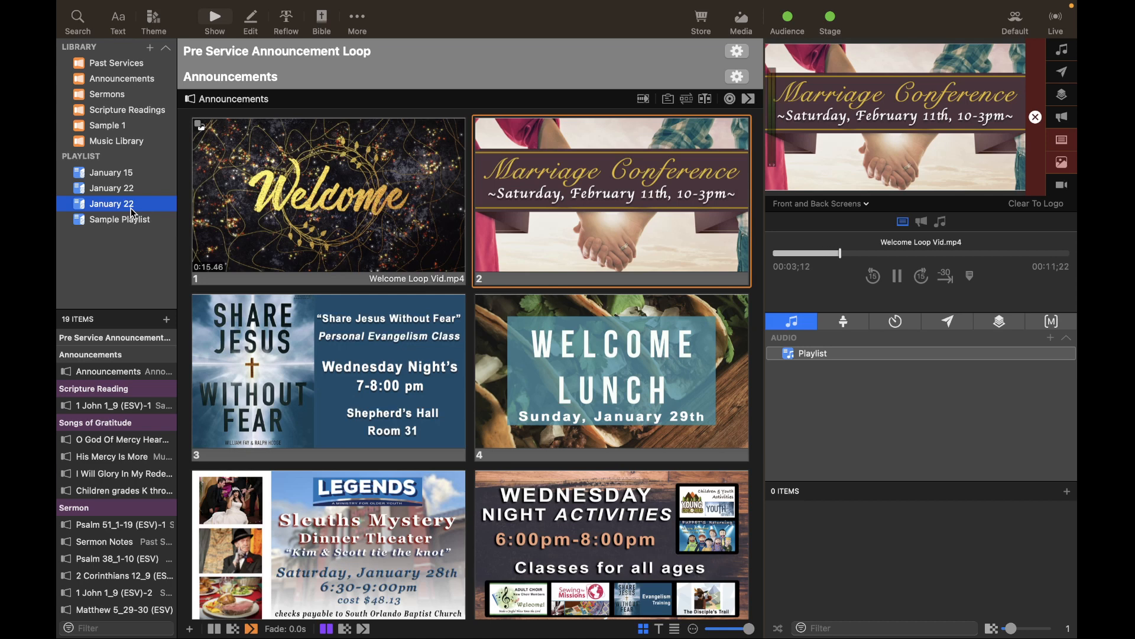
right_click(134, 213)
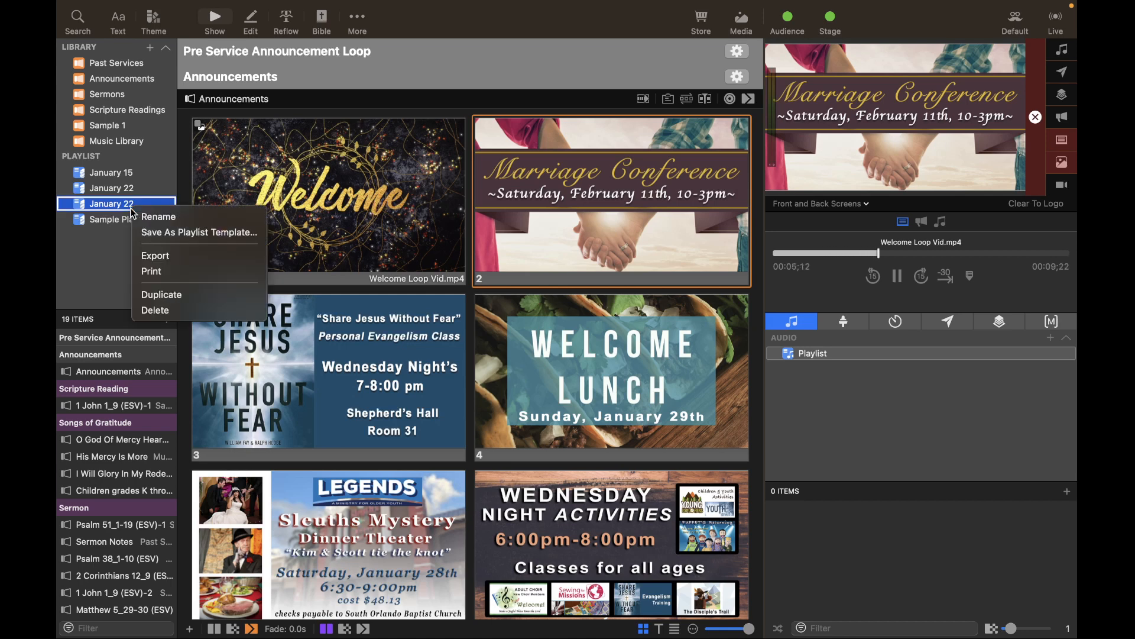
left_click(155, 217)
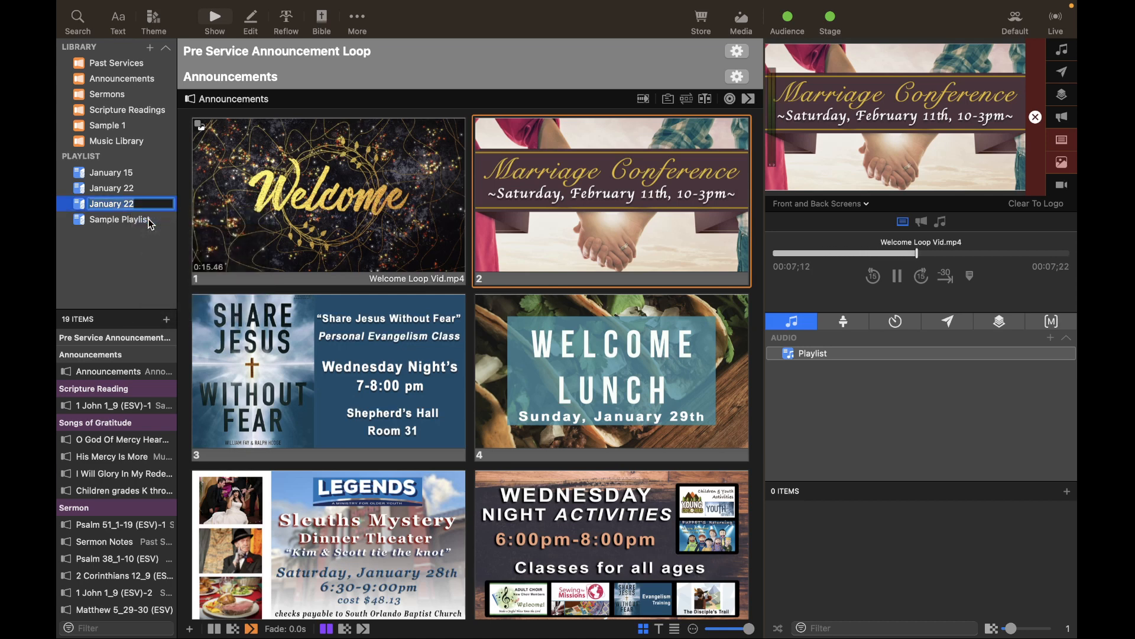
key("Right")
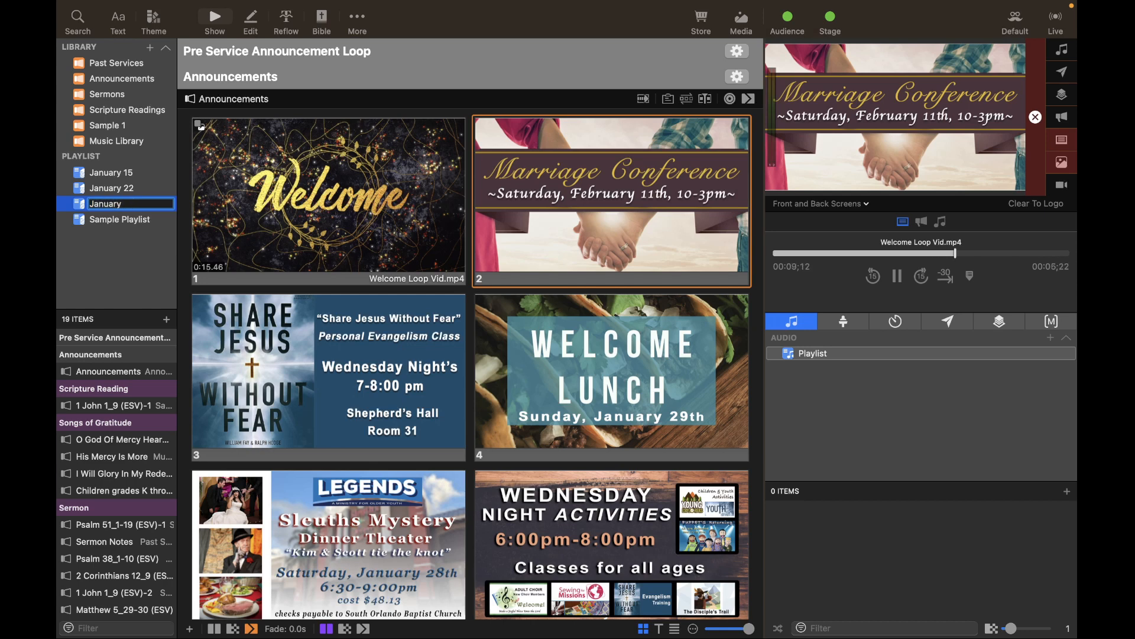
type("9")
key("Return")
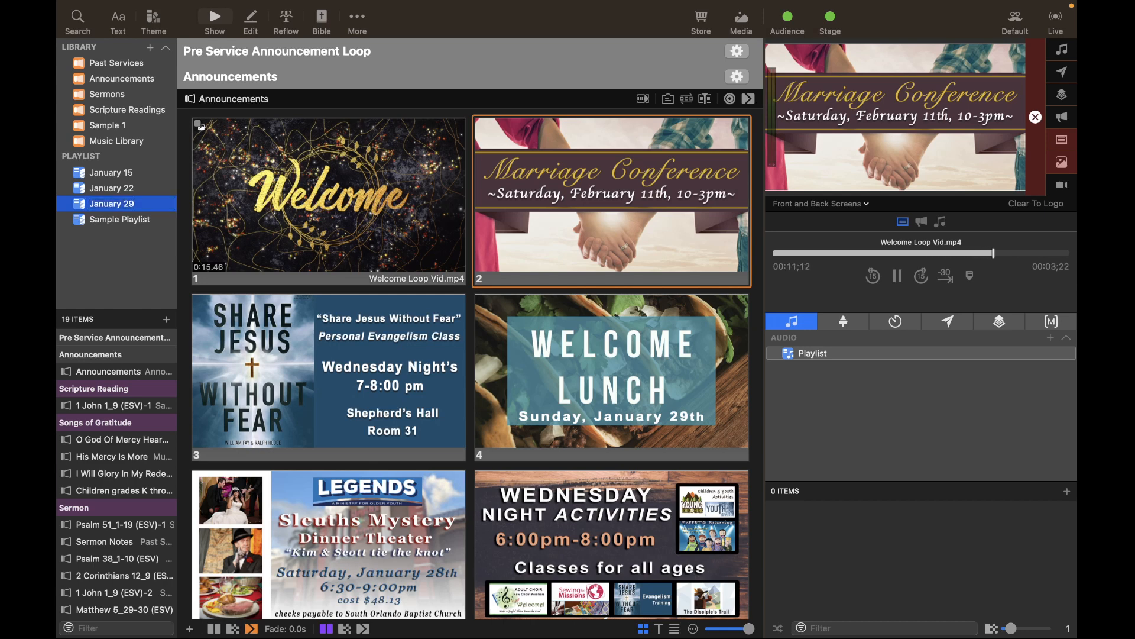
Select the January 29 playlist and shrink the library and playlist area to give its service items more room
left_click(127, 189)
left_click(123, 204)
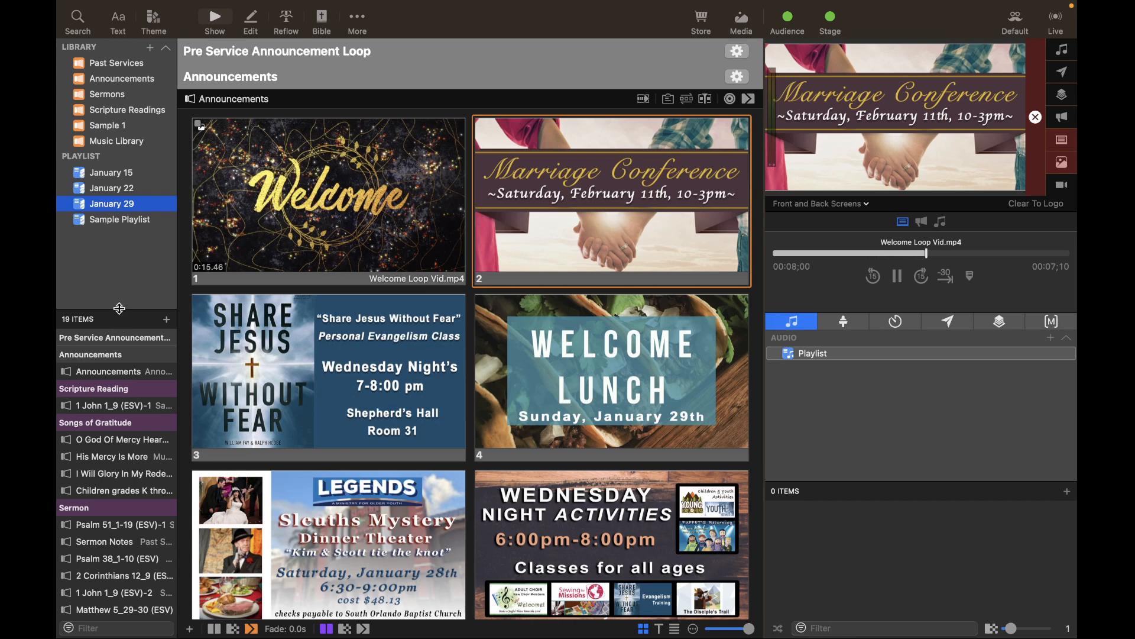
left_click_drag(119, 313, 120, 236)
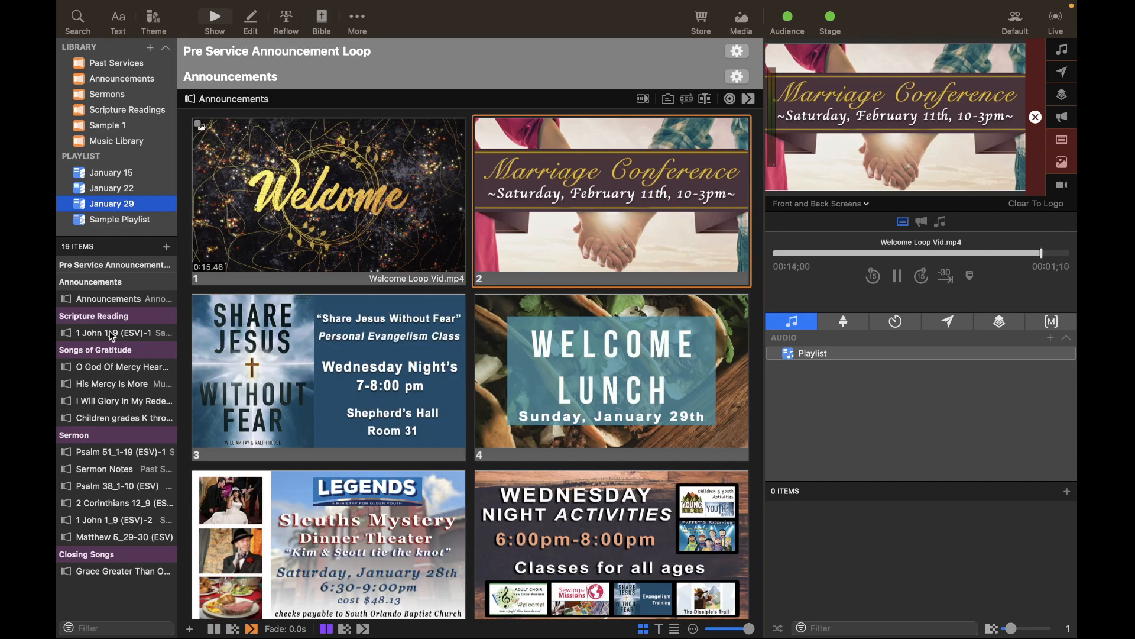
Review the January 29 playlist's items from Announcements through the scripture reading and songs to the children's dismissal notice
left_click(104, 308)
left_click(104, 299)
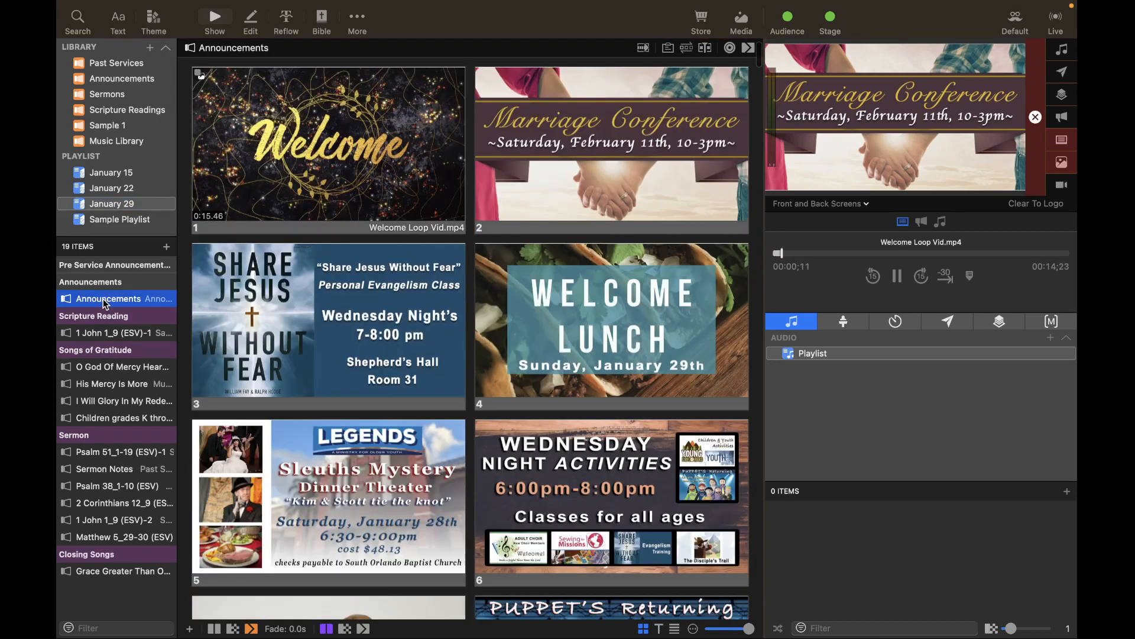
left_click(93, 336)
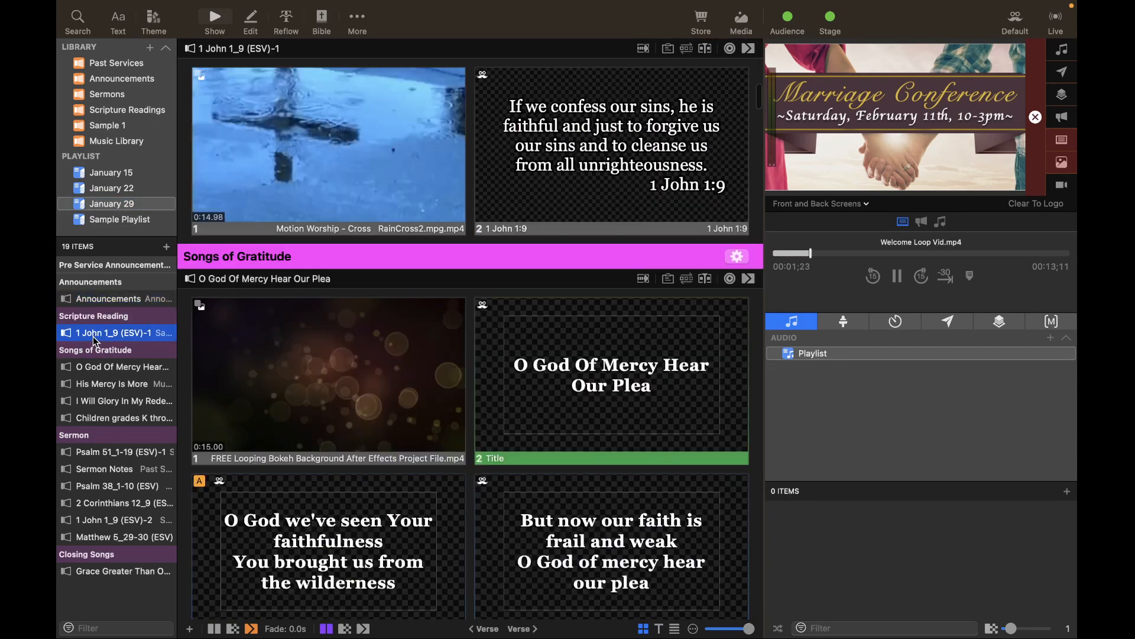
left_click(99, 371)
left_click(101, 383)
left_click(100, 401)
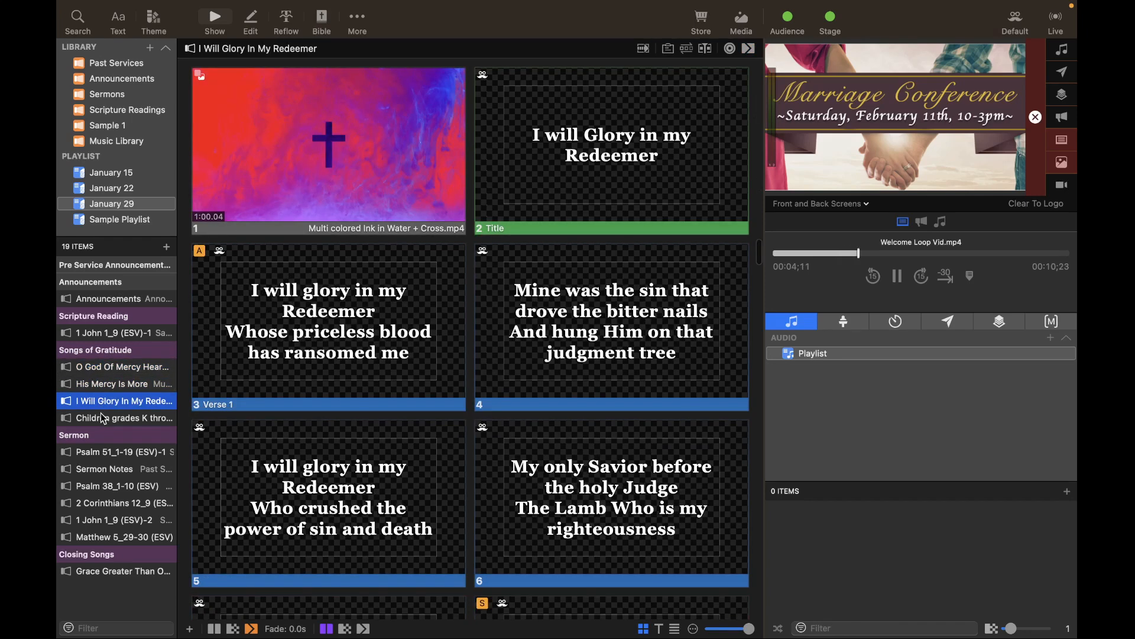
left_click(102, 417)
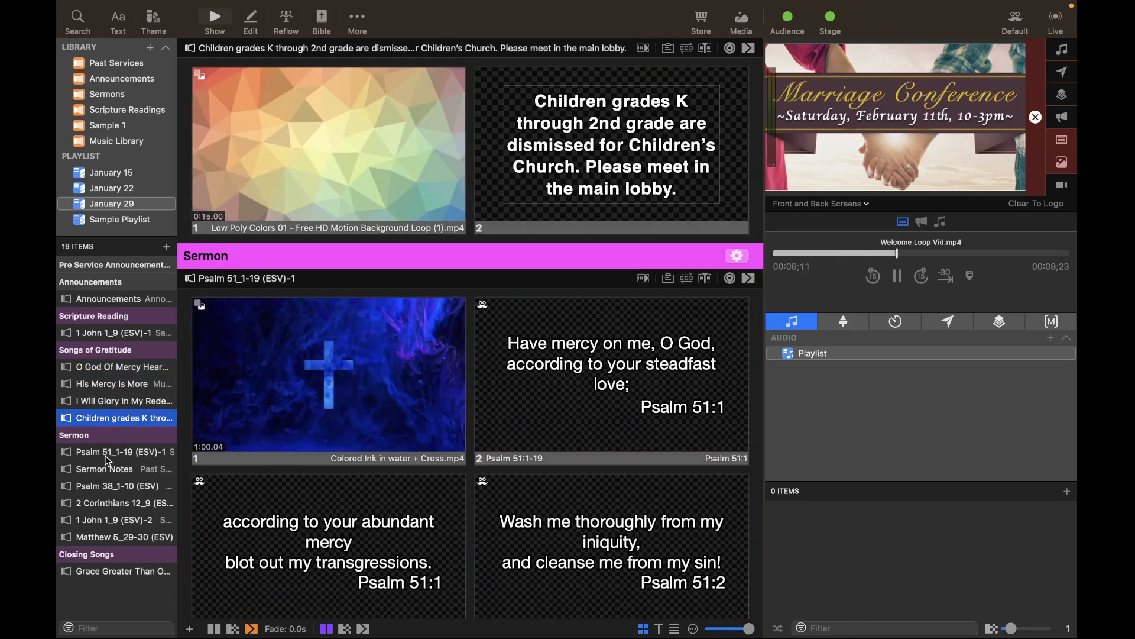
Review the Sermon section's items, from Psalm 51_1-19 and Sermon Notes through Matthew 5_29-30
left_click(106, 455)
left_click(100, 470)
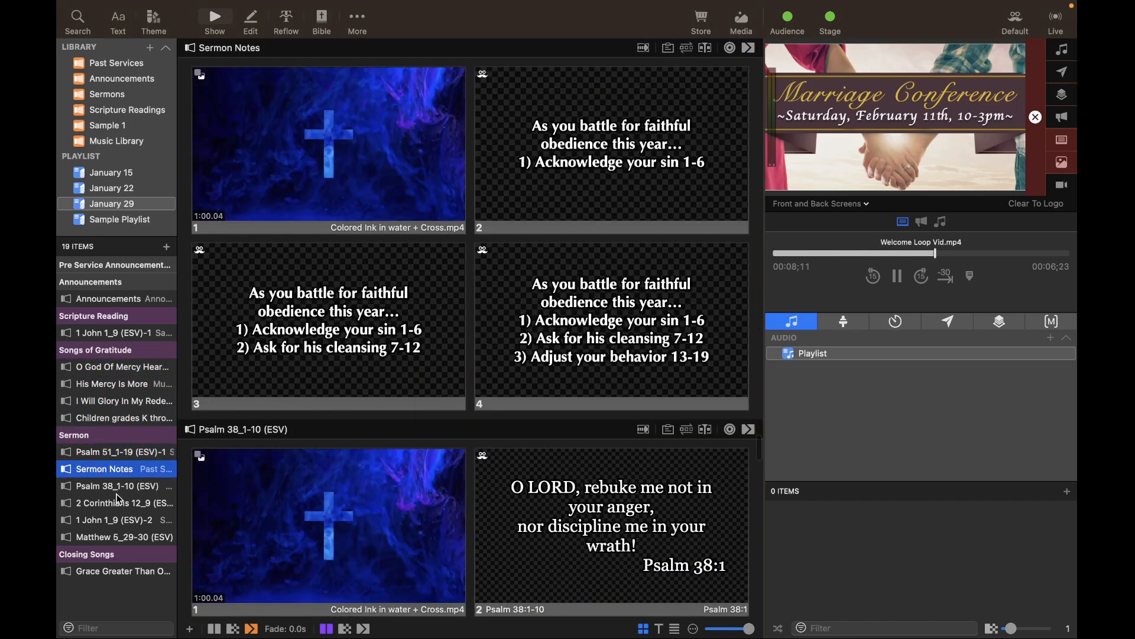
left_click(115, 488)
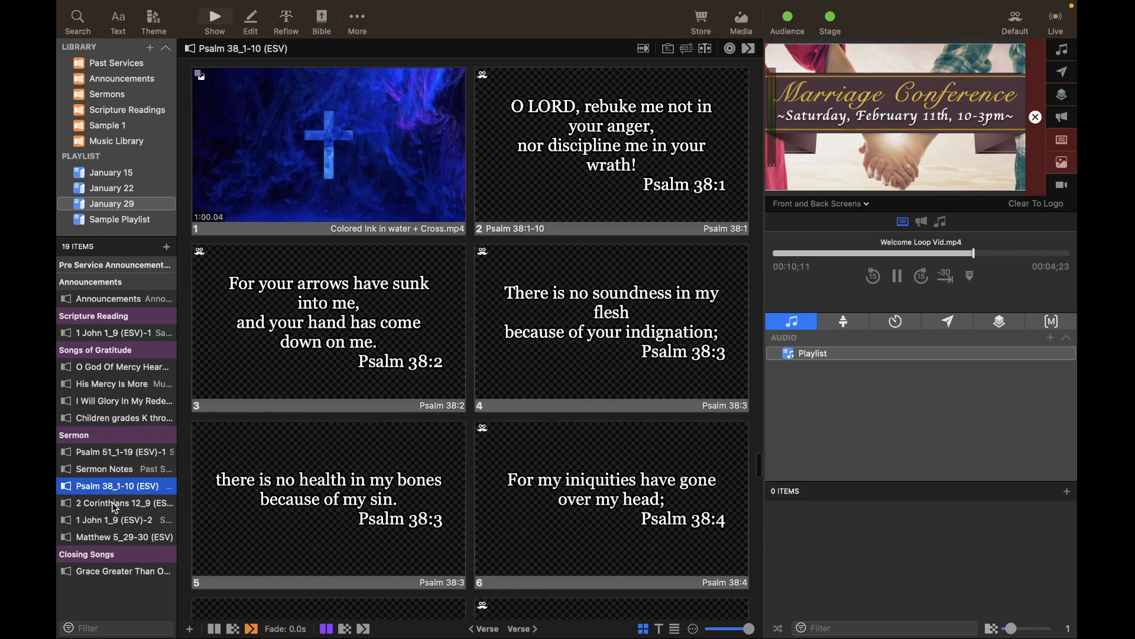
left_click(114, 505)
left_click(110, 519)
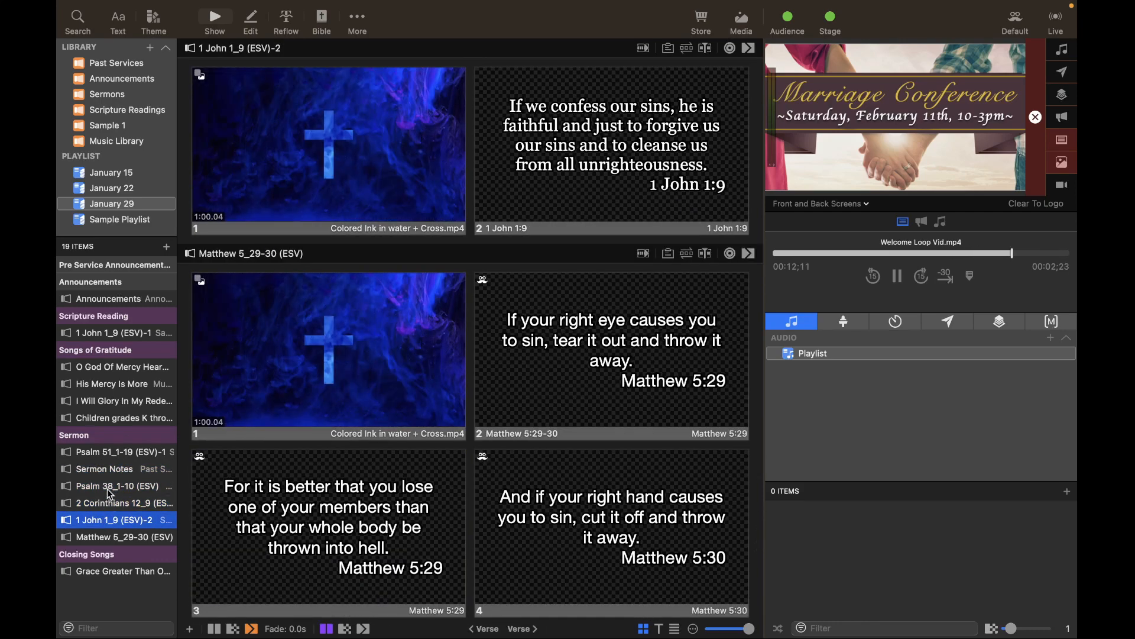
left_click(109, 490)
left_click(106, 504)
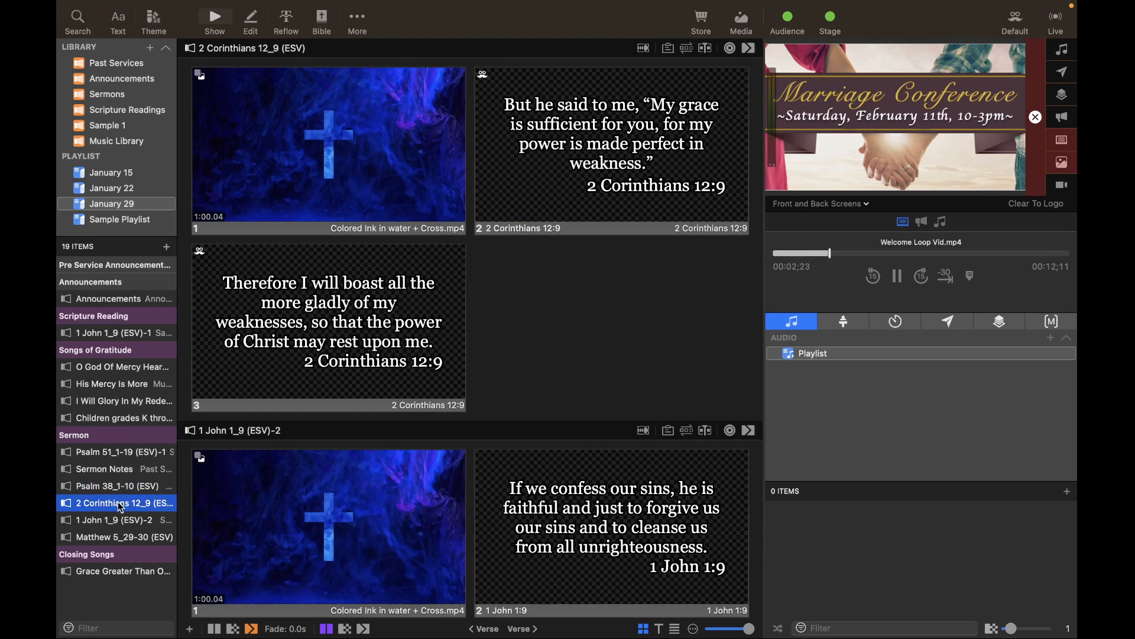
left_click(104, 519)
left_click(108, 536)
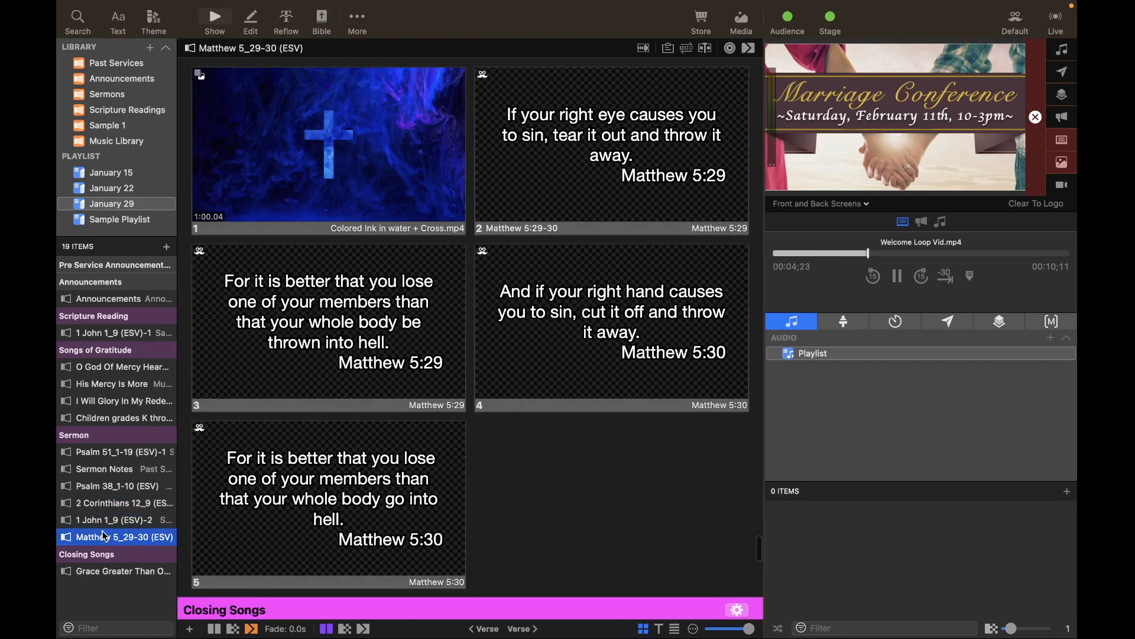
Return to the beginning of the January 29 playlist and show the Welcome slide of the Announcements presentation
left_click(110, 508)
scroll(319, 417, "up", 15)
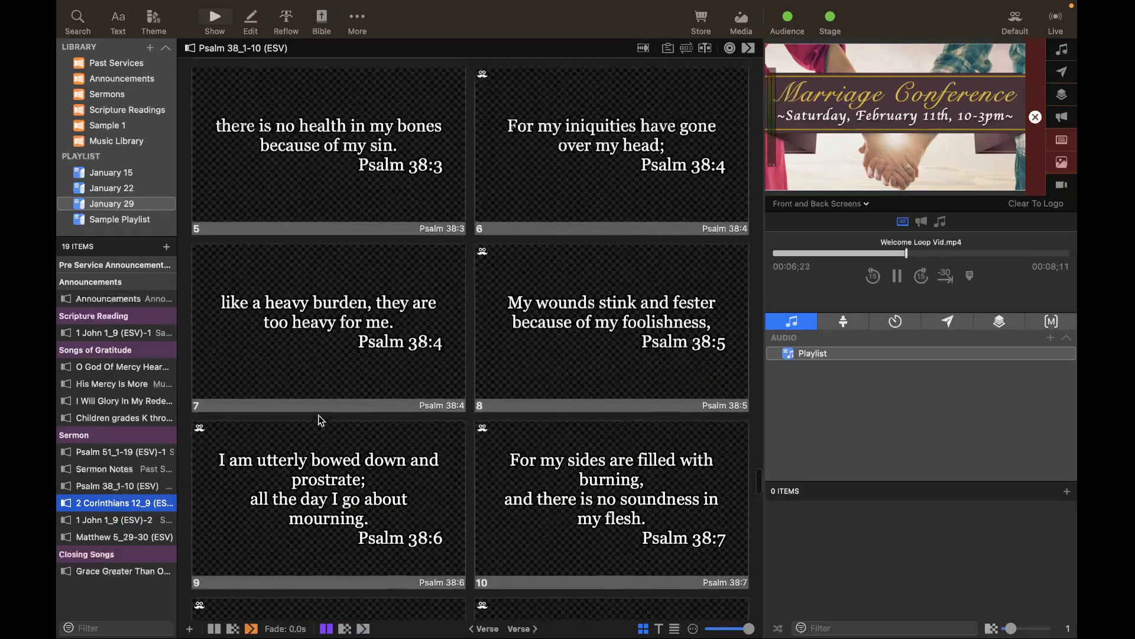
scroll(464, 280, "up", 15)
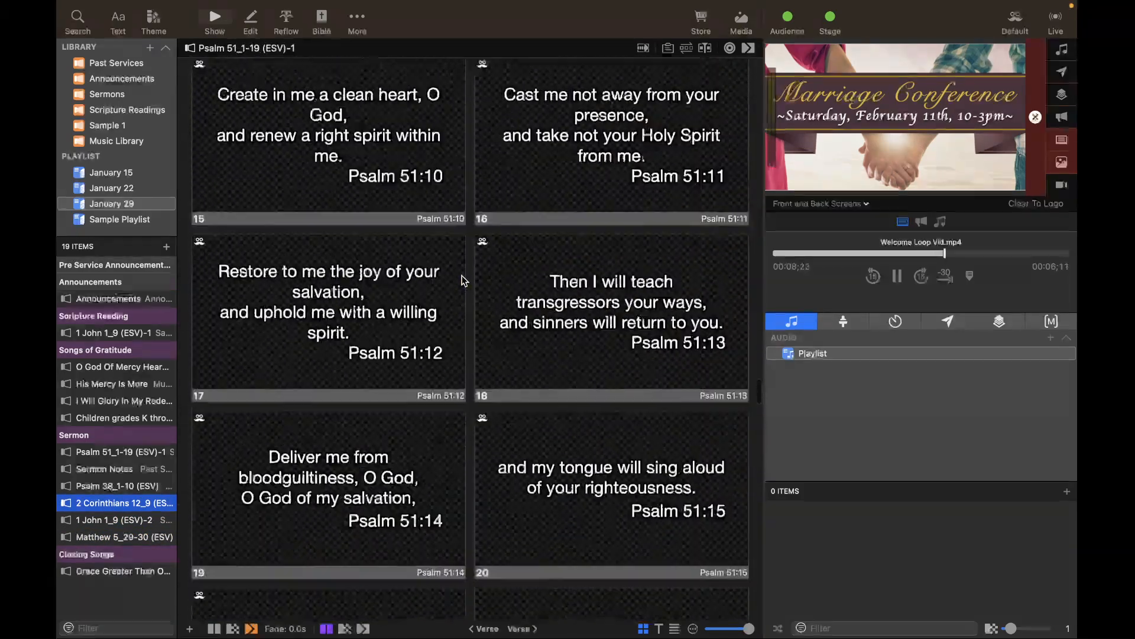
scroll(400, 241, "up", 20)
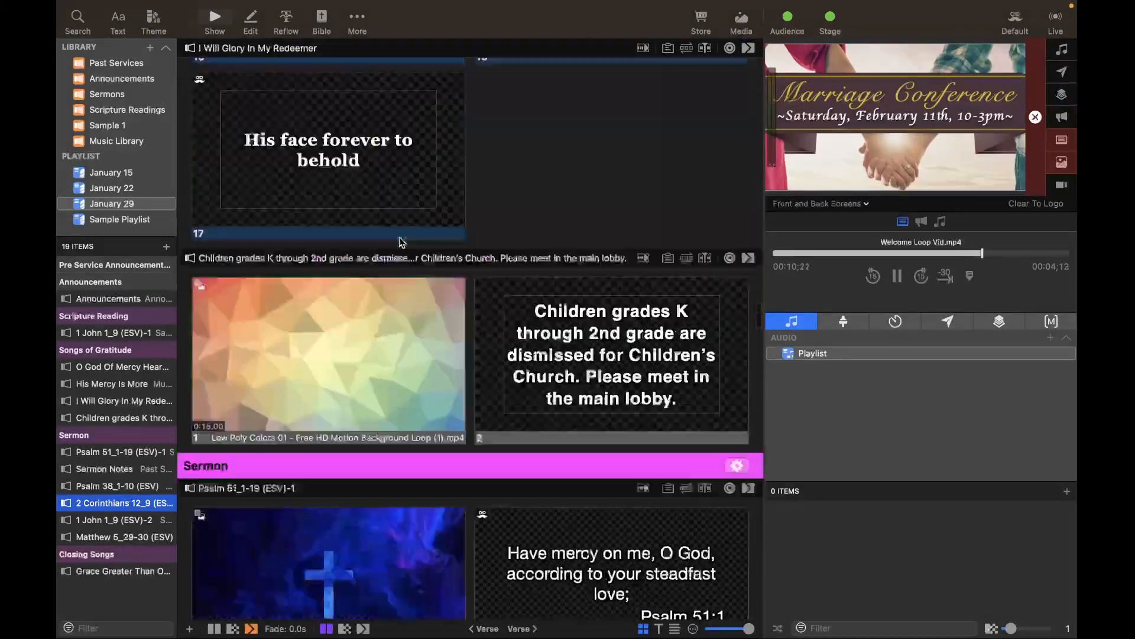
scroll(401, 240, "up", 20)
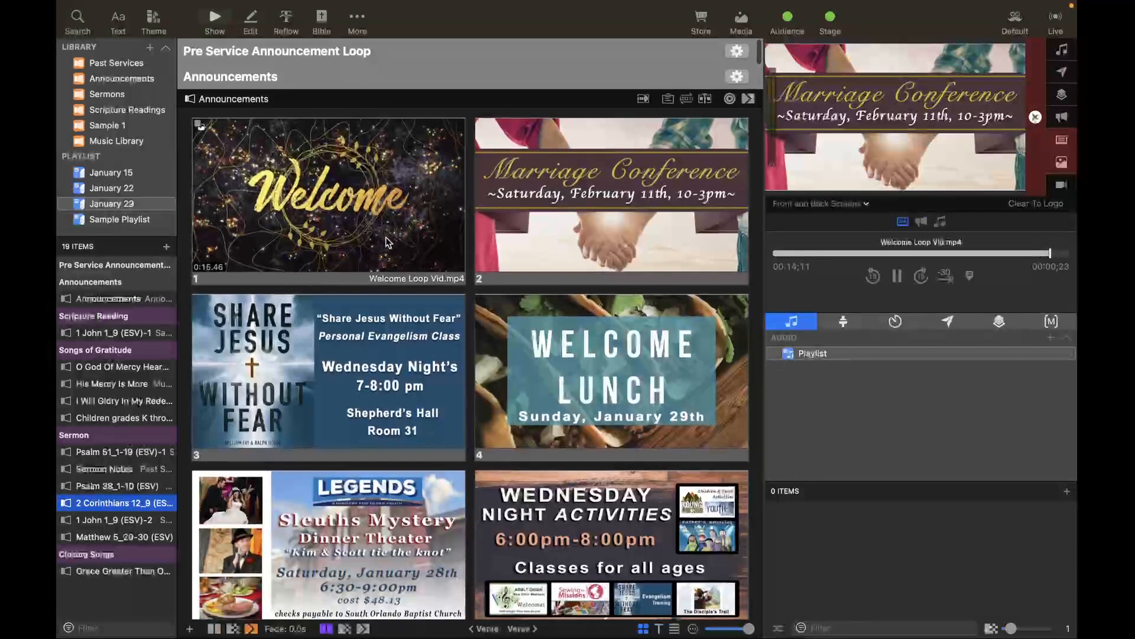
left_click(349, 223)
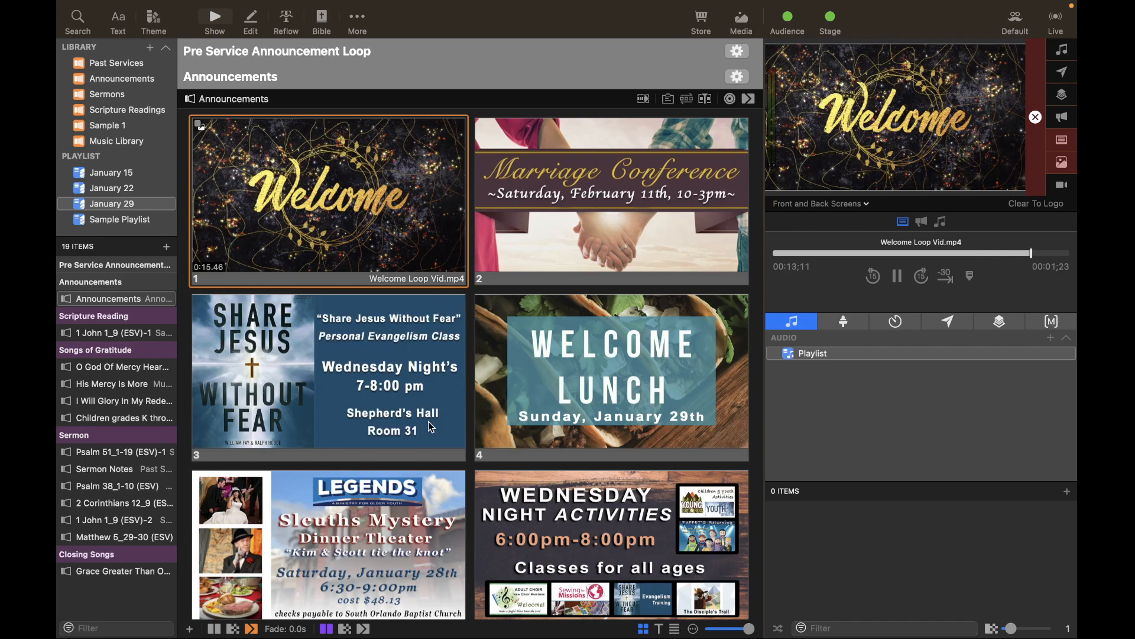
Look through the Announcements slides to see which announcements are carried over from the previous service
scroll(429, 423, "down", 1)
scroll(428, 421, "down", 5)
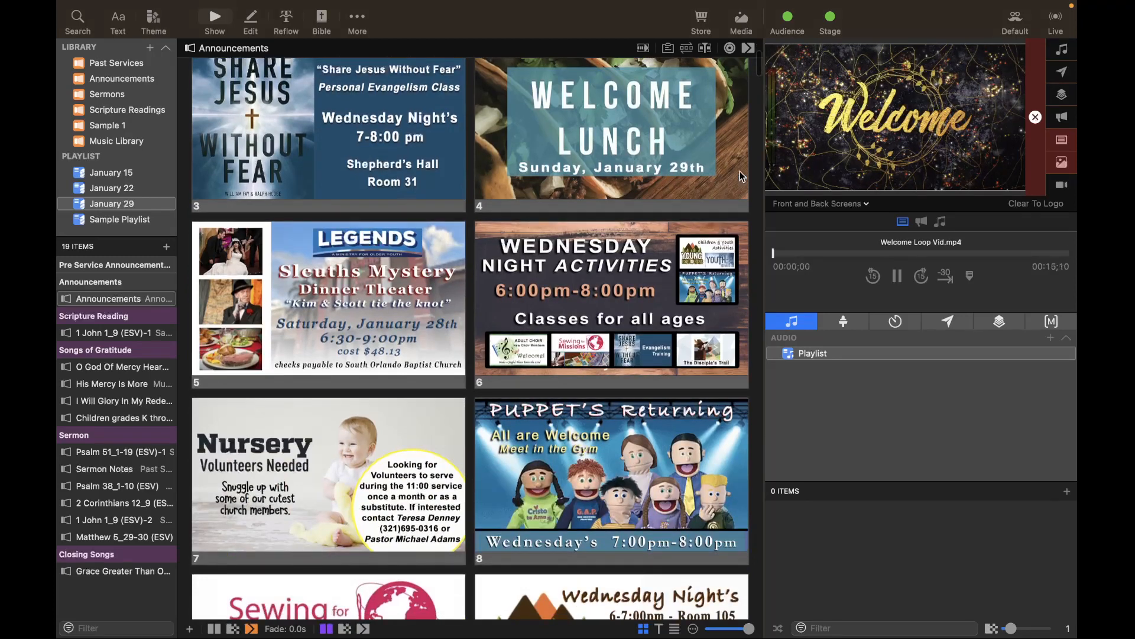
left_click(847, 205)
left_click(846, 207)
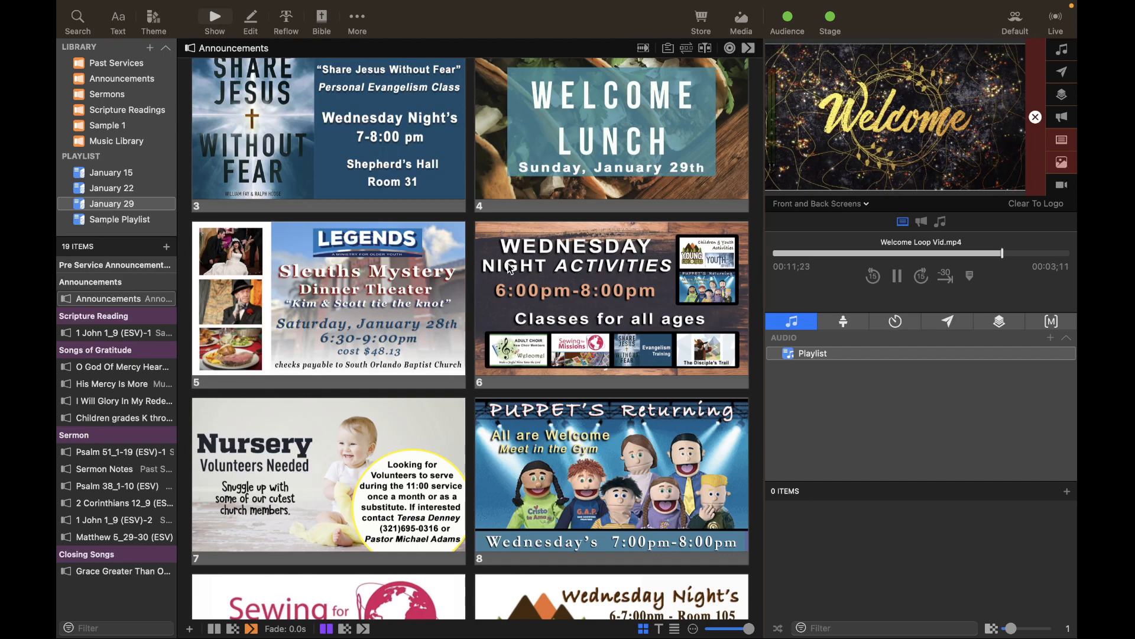
scroll(509, 266, "up", 5)
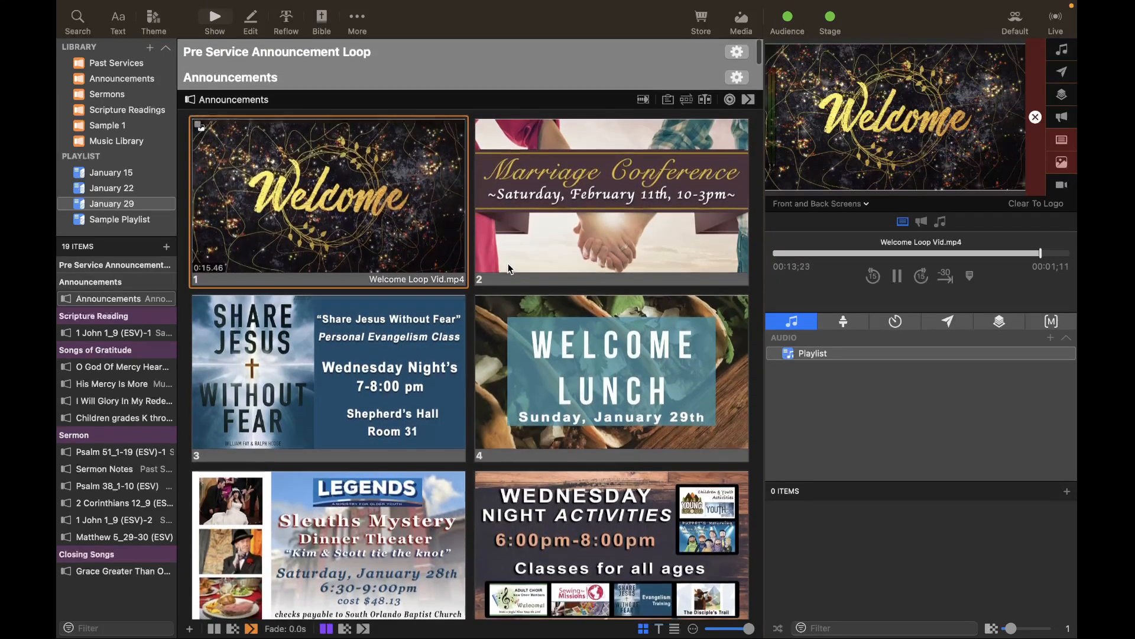
Switch to Planning Center in the browser and review the January 29, 2023 service order, from the announcements through the songs and sermon
key("ctrl+Right")
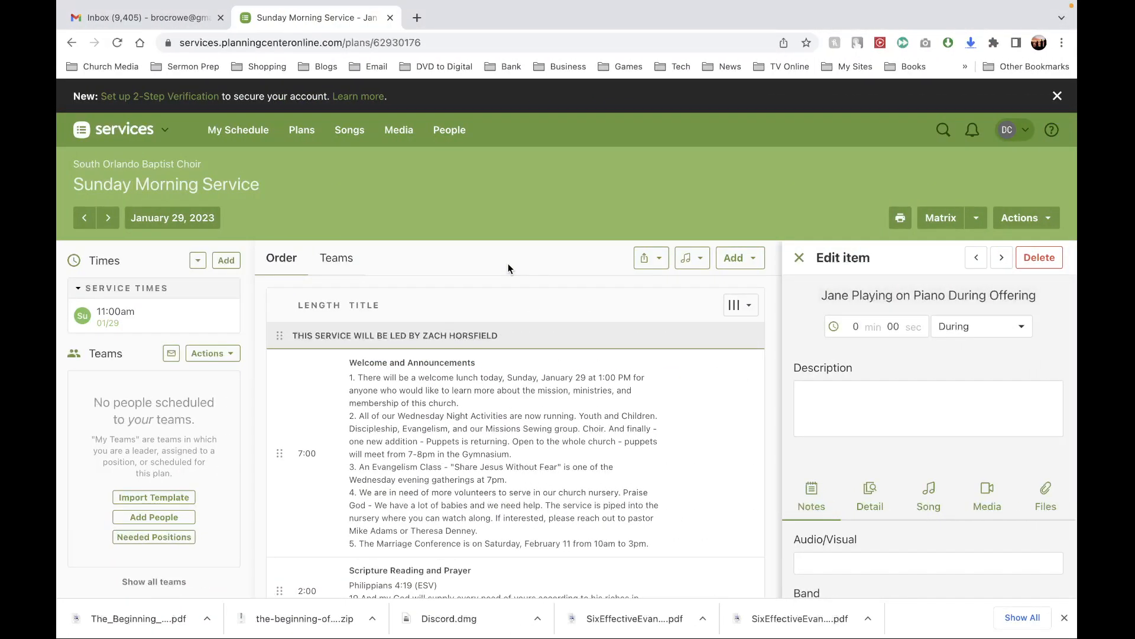
left_click(228, 18)
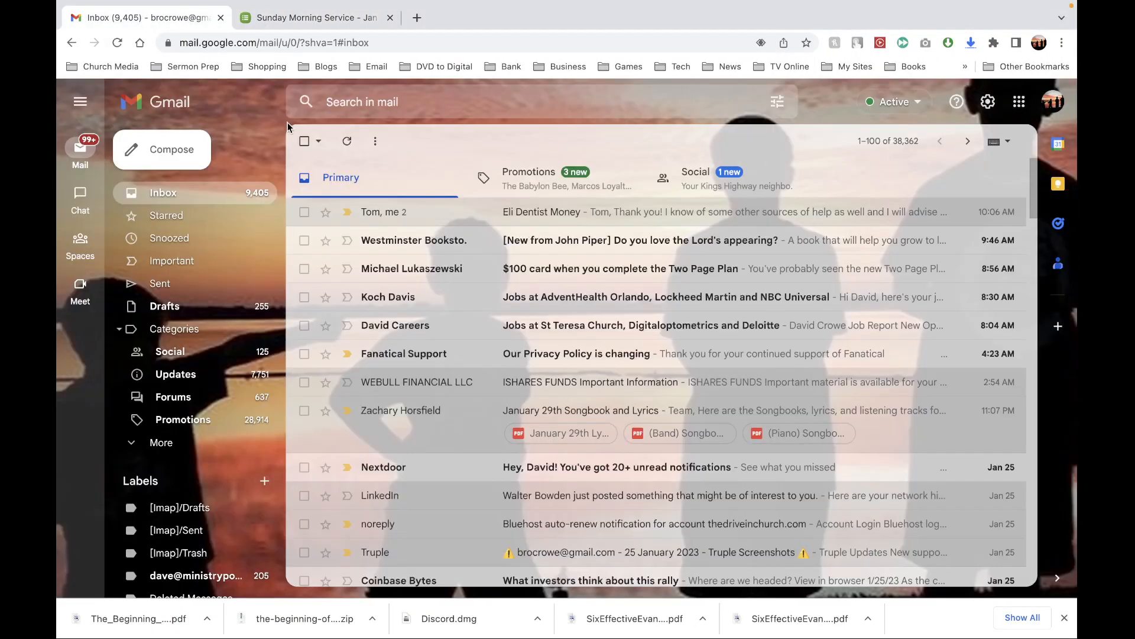
scroll(482, 289, "down", 3)
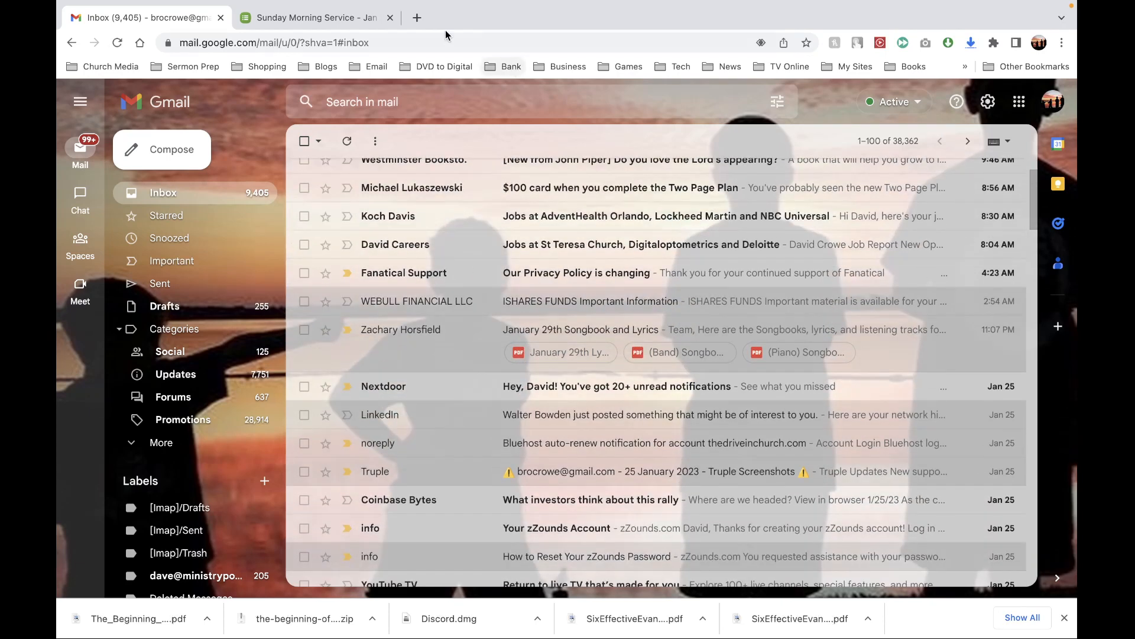
left_click(311, 19)
scroll(360, 305, "down", 1)
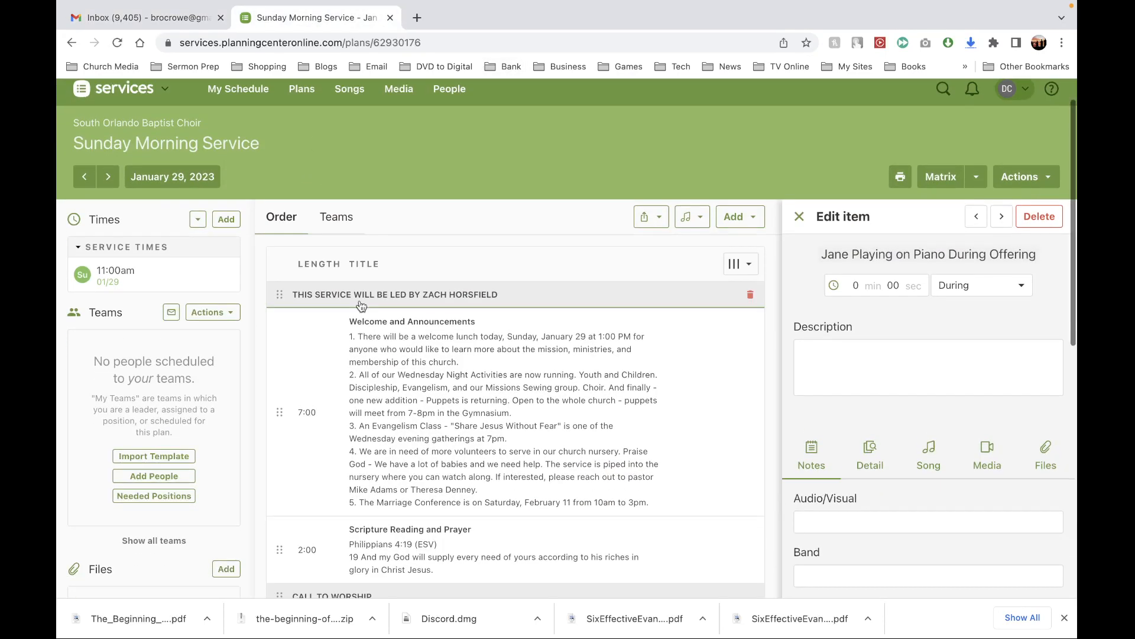
scroll(360, 305, "down", 2)
scroll(360, 305, "down", 10)
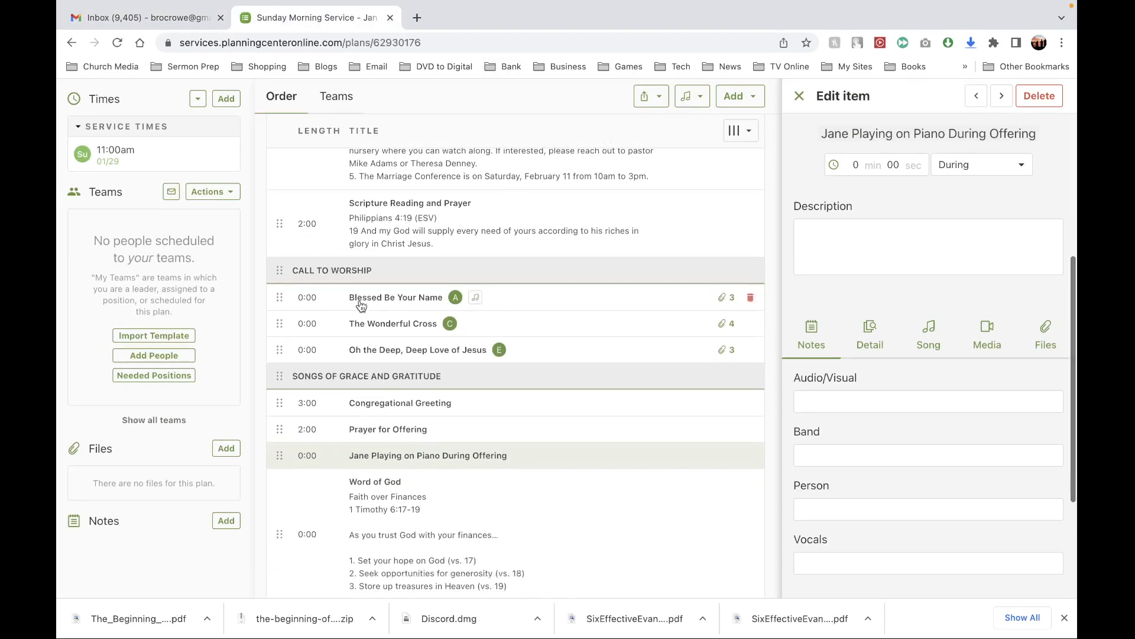
Open the January 29th Songbook and Lyrics email in Gmail and review its notes, listening tracks and attachments
left_click(145, 22)
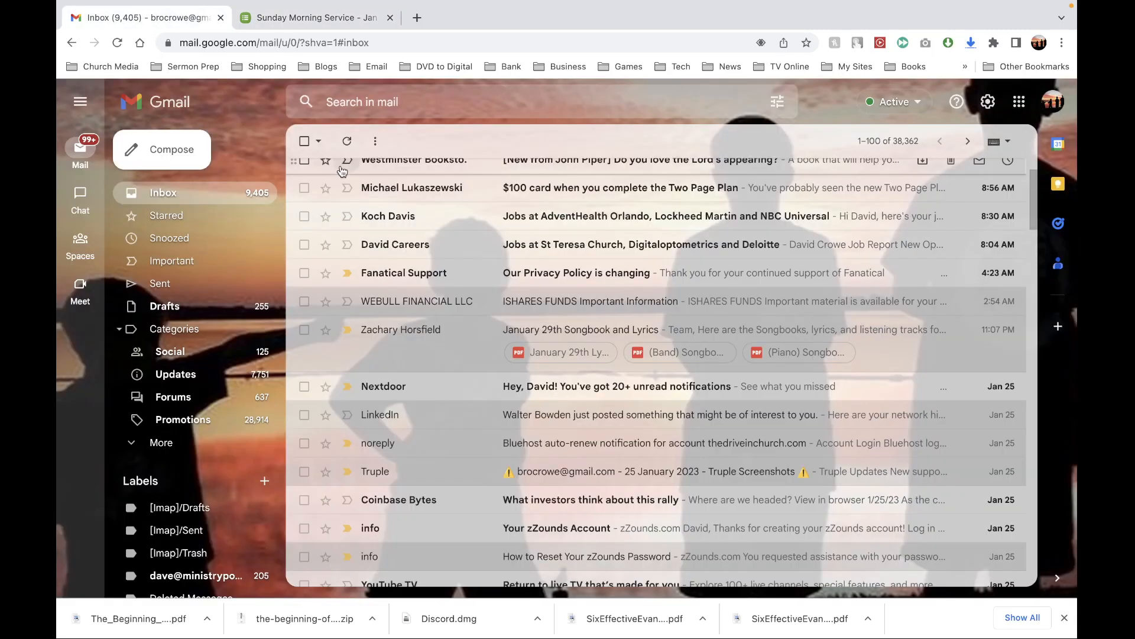
left_click(607, 335)
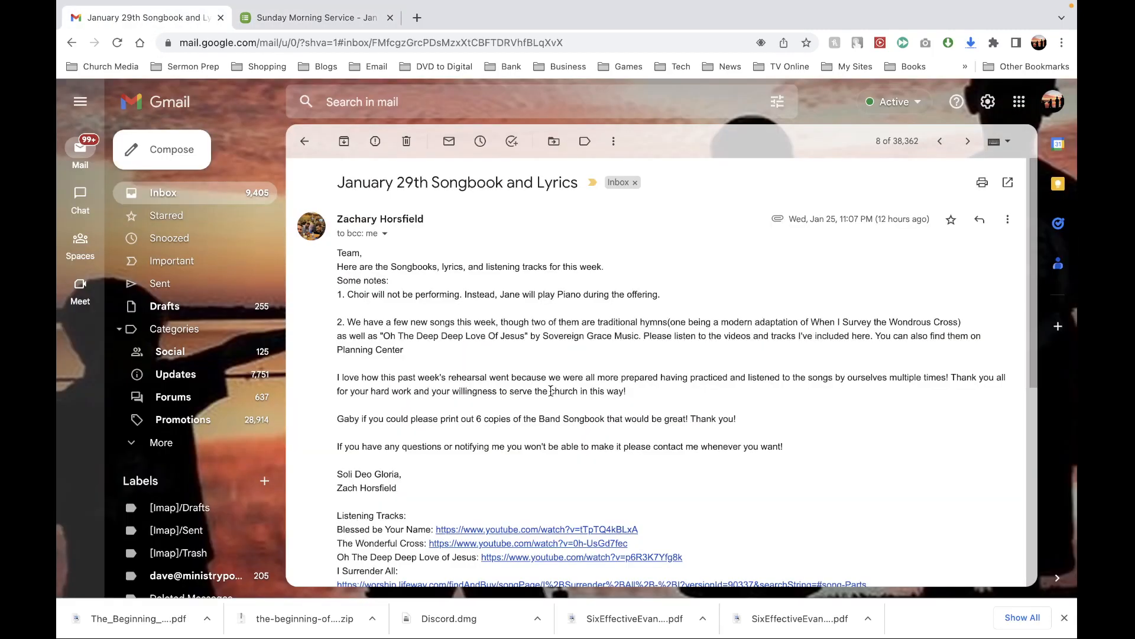
scroll(551, 391, "down", 6)
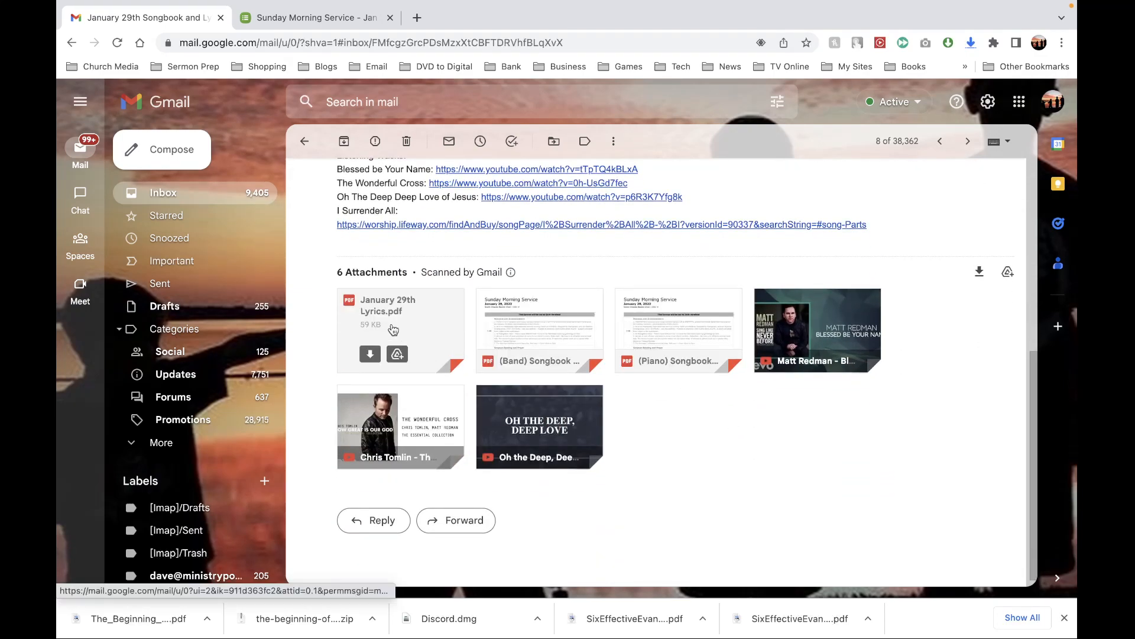
scroll(605, 353, "up", 5)
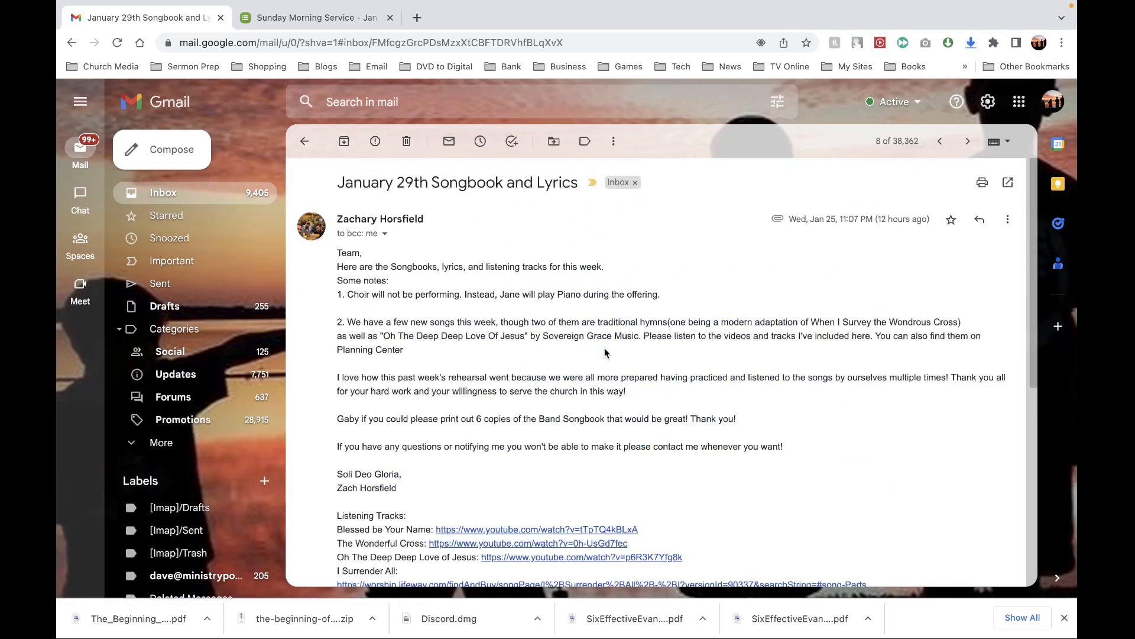
scroll(604, 353, "down", 1)
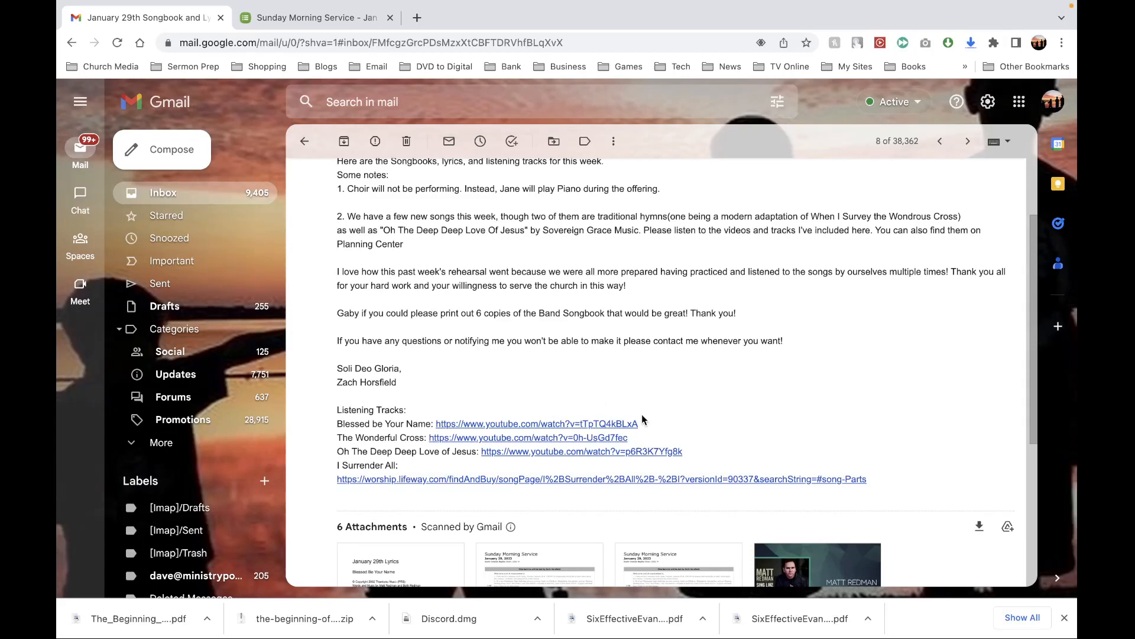
scroll(643, 419, "down", 4)
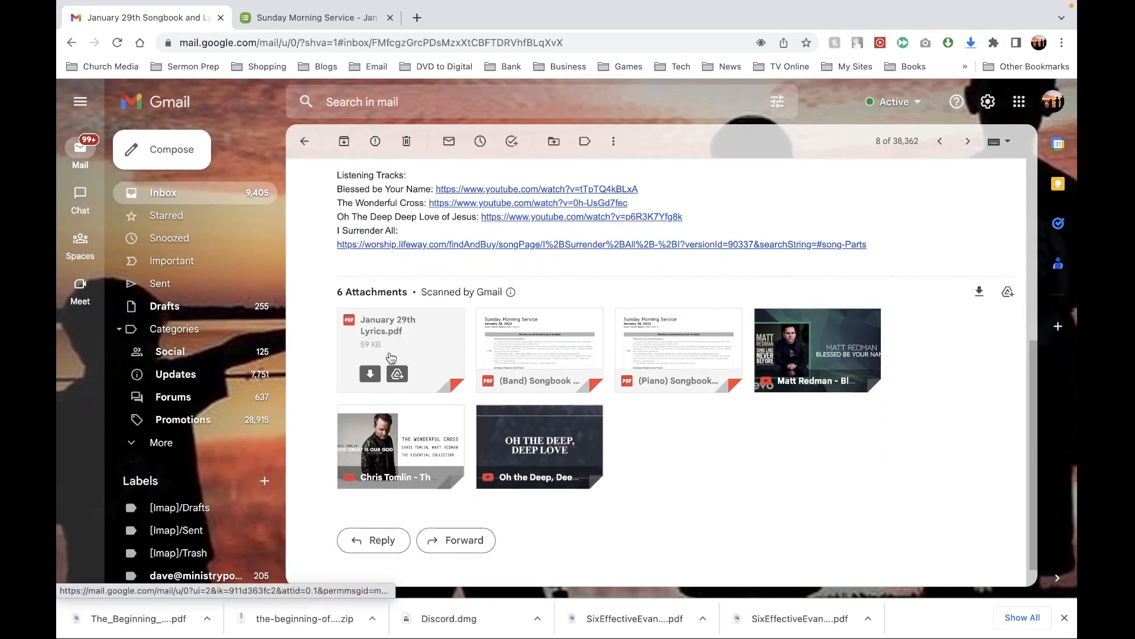
Open the January 29th Lyrics.pdf attachment and read through the lyrics and section order of Blessed Be Your Name and The Wonderful Cross
left_click(382, 335)
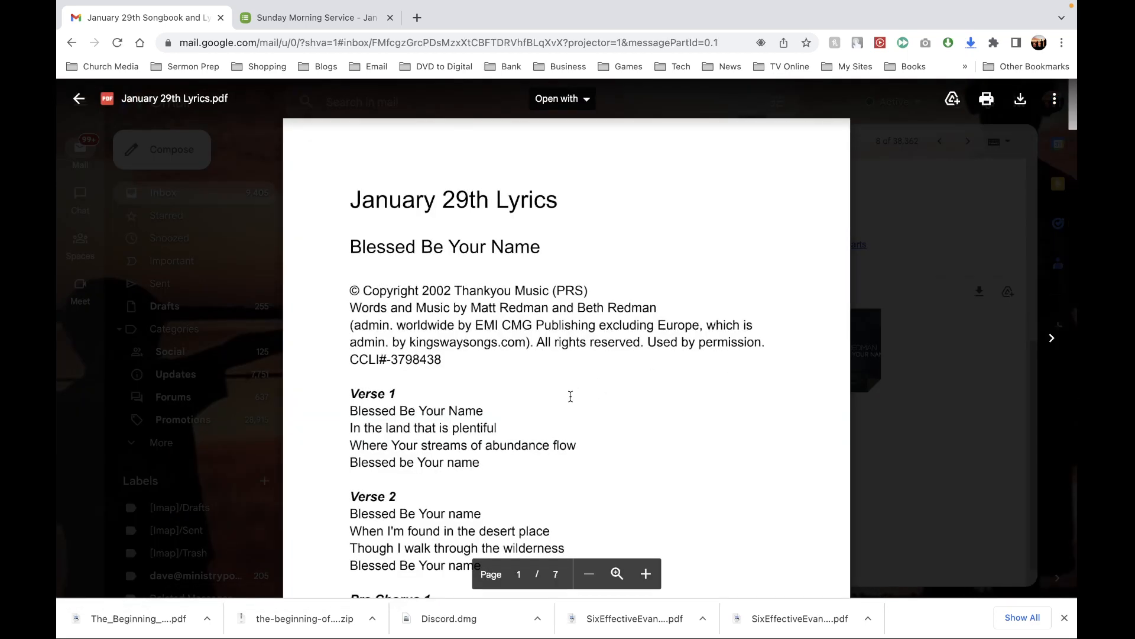
scroll(571, 394, "down", 2)
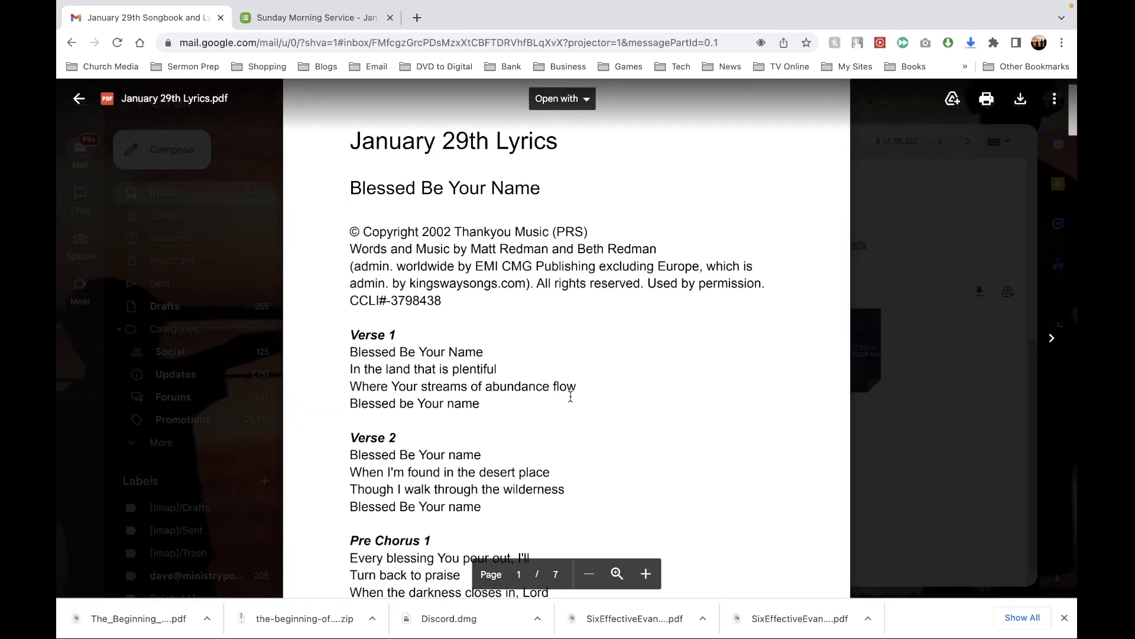
scroll(571, 396, "down", 10)
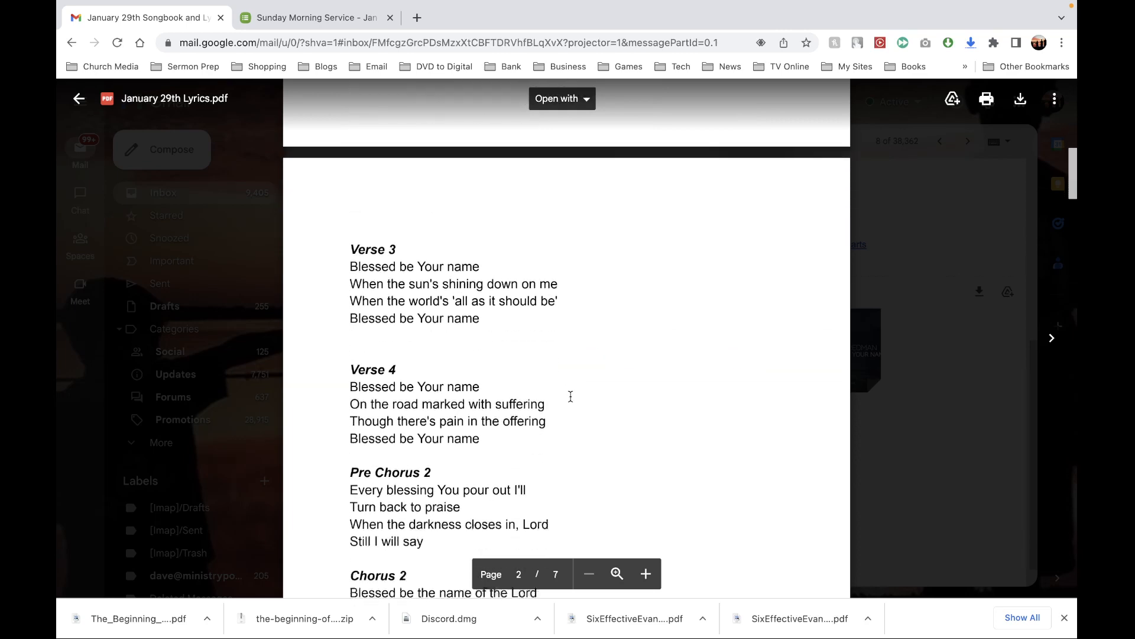
scroll(570, 397, "up", 10)
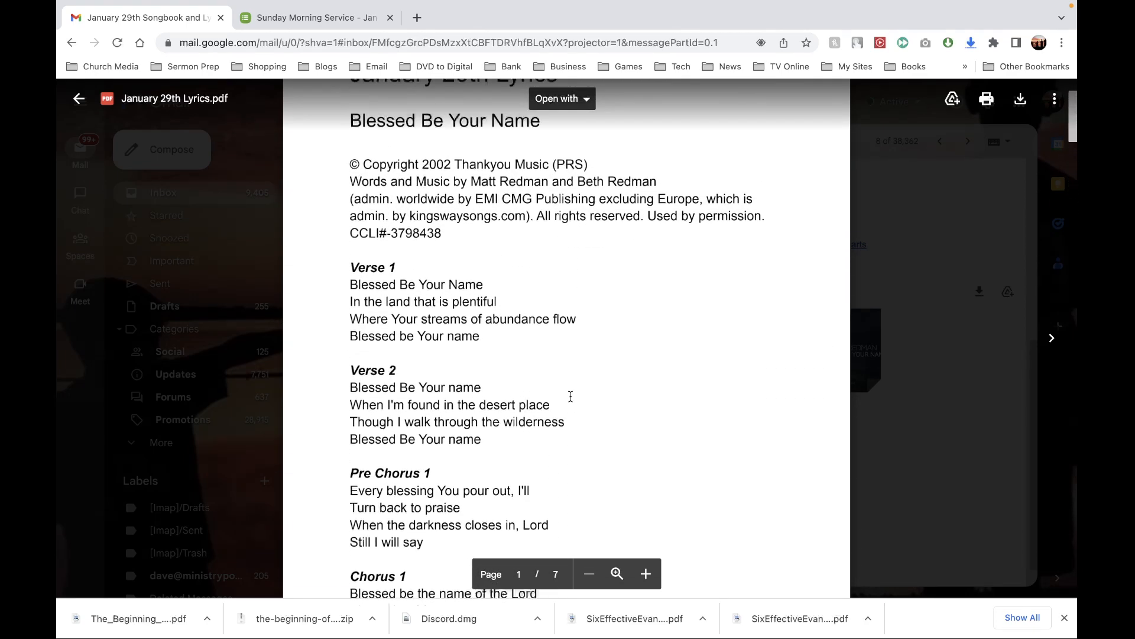
scroll(571, 396, "up", 2)
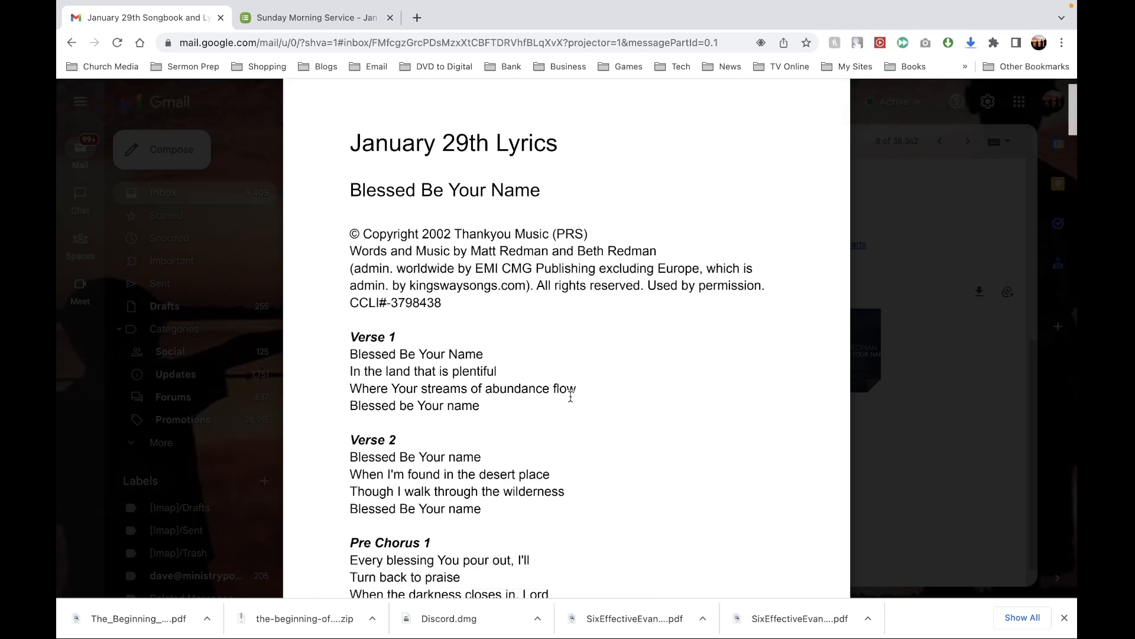
scroll(570, 396, "down", 7)
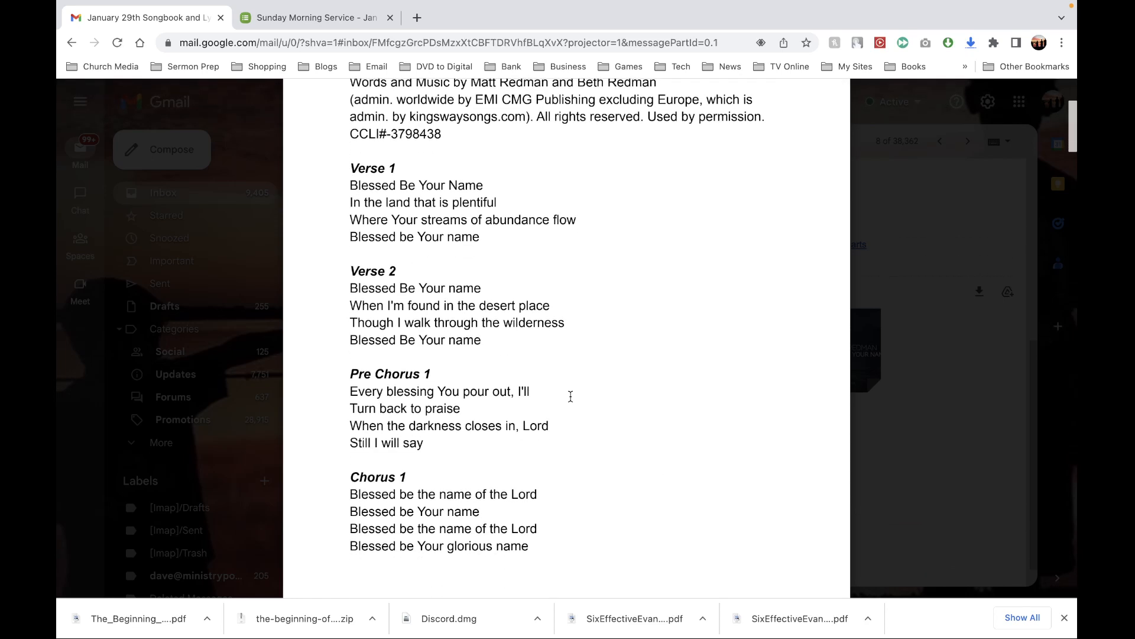
scroll(571, 397, "down", 10)
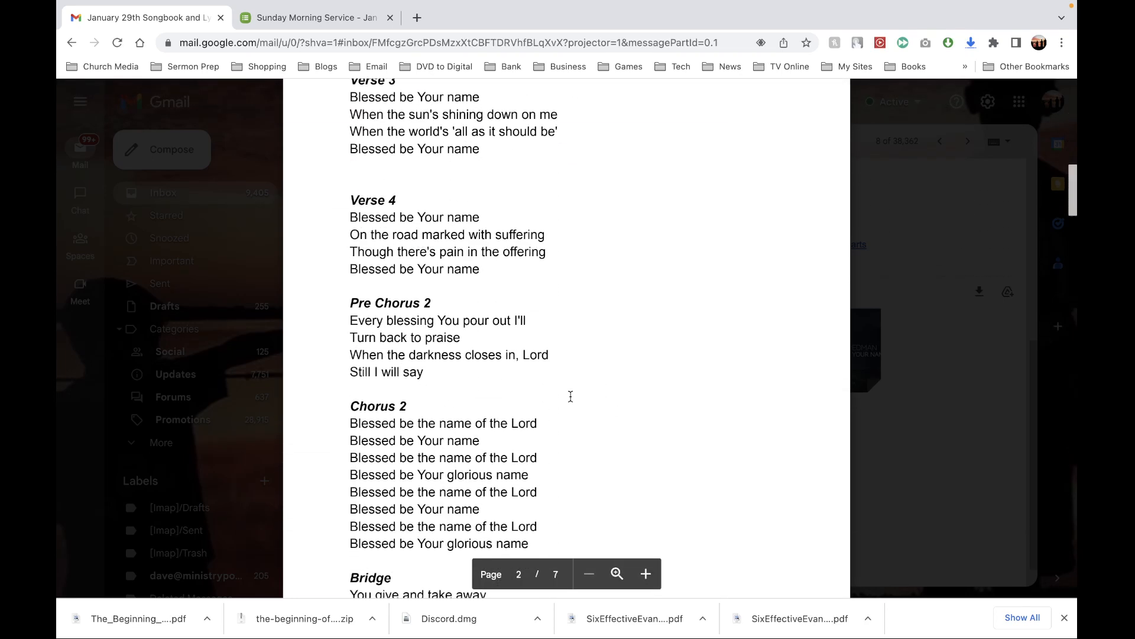
scroll(571, 396, "down", 7)
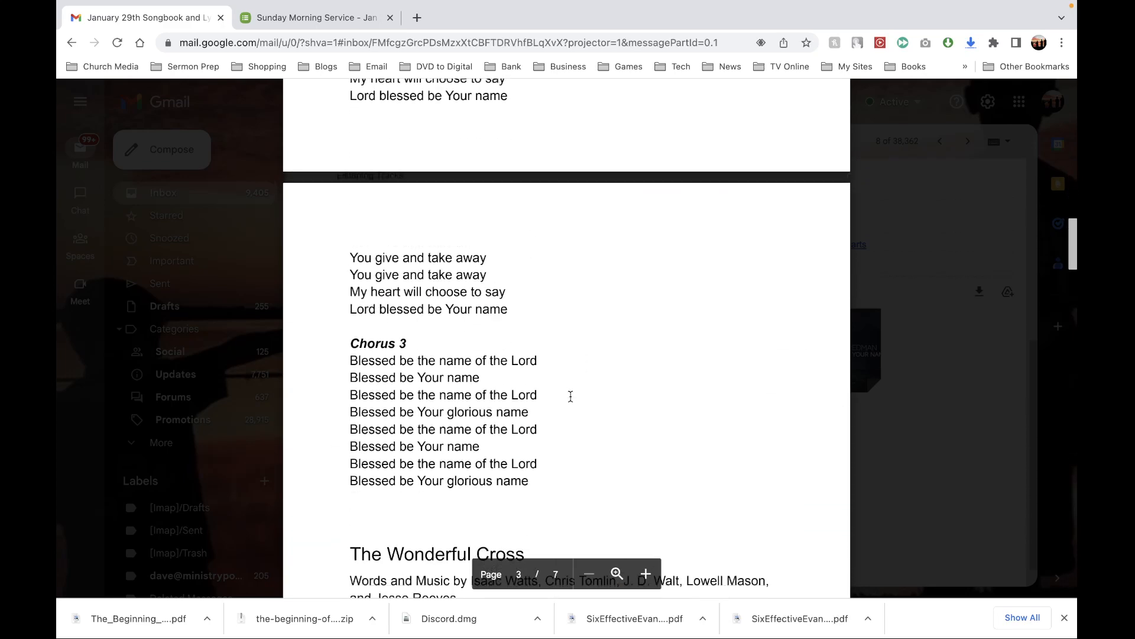
scroll(571, 396, "up", 5)
scroll(571, 397, "up", 20)
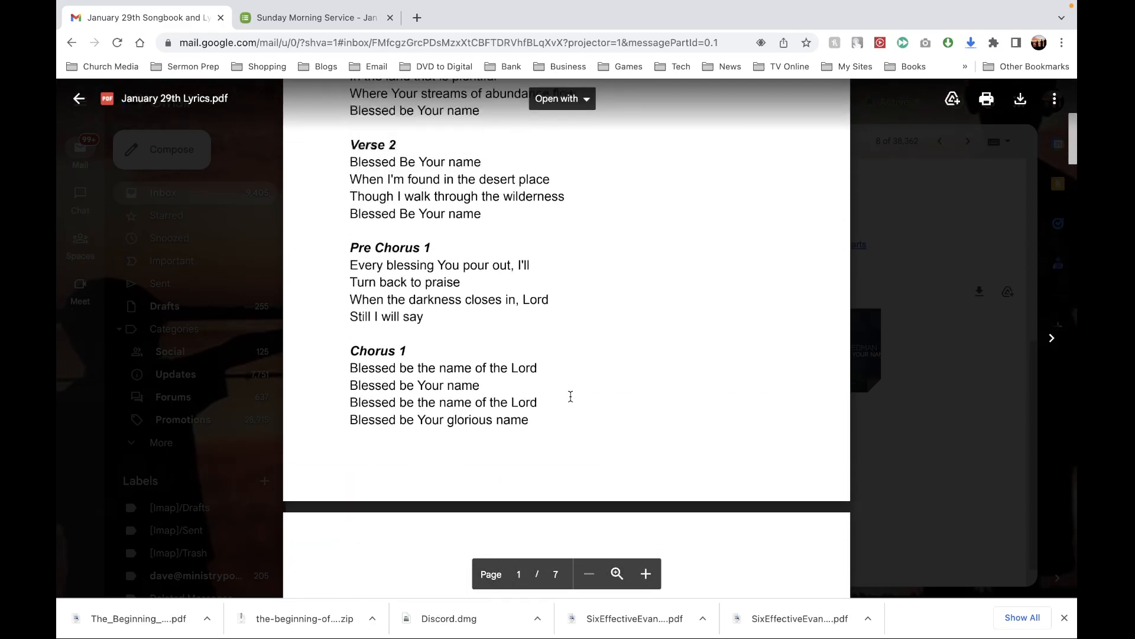
scroll(571, 396, "up", 1)
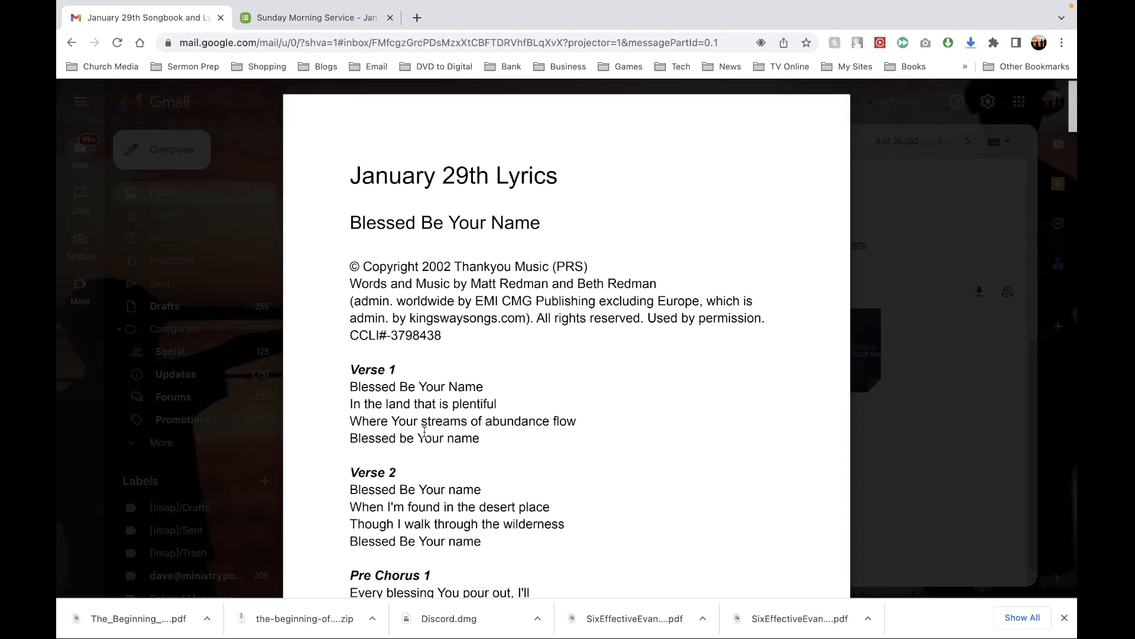
scroll(425, 432, "down", 4)
scroll(424, 432, "down", 8)
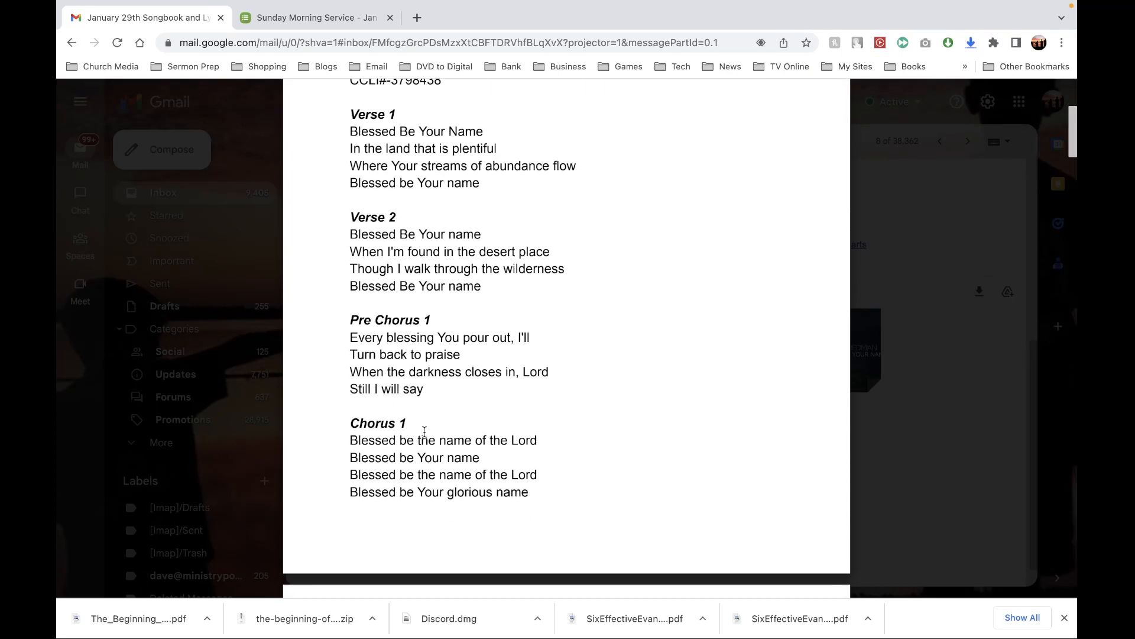
scroll(425, 432, "down", 17)
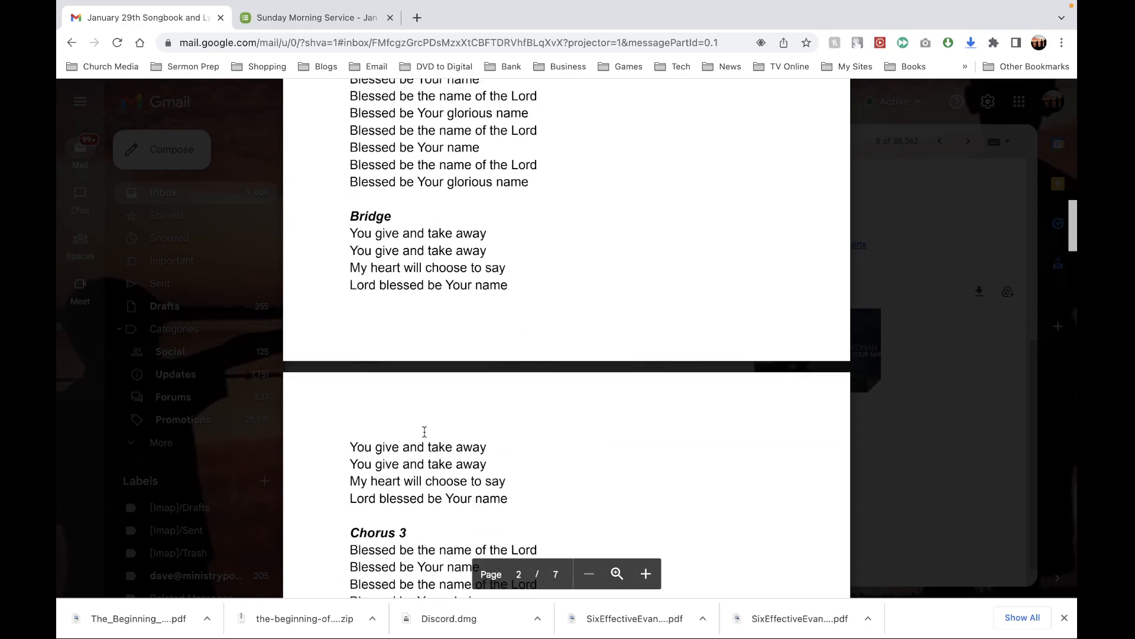
scroll(425, 432, "down", 4)
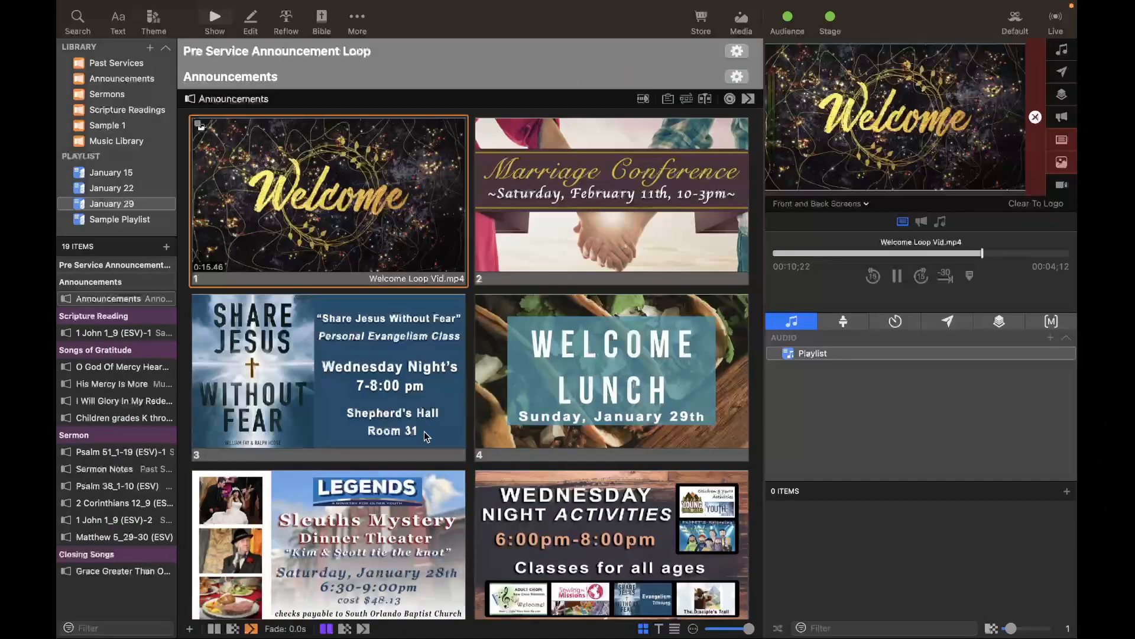
Switch back to ProPresenter and look over the slides of the Announcements presentation in the January 29 playlist
scroll(424, 431, "down", 5)
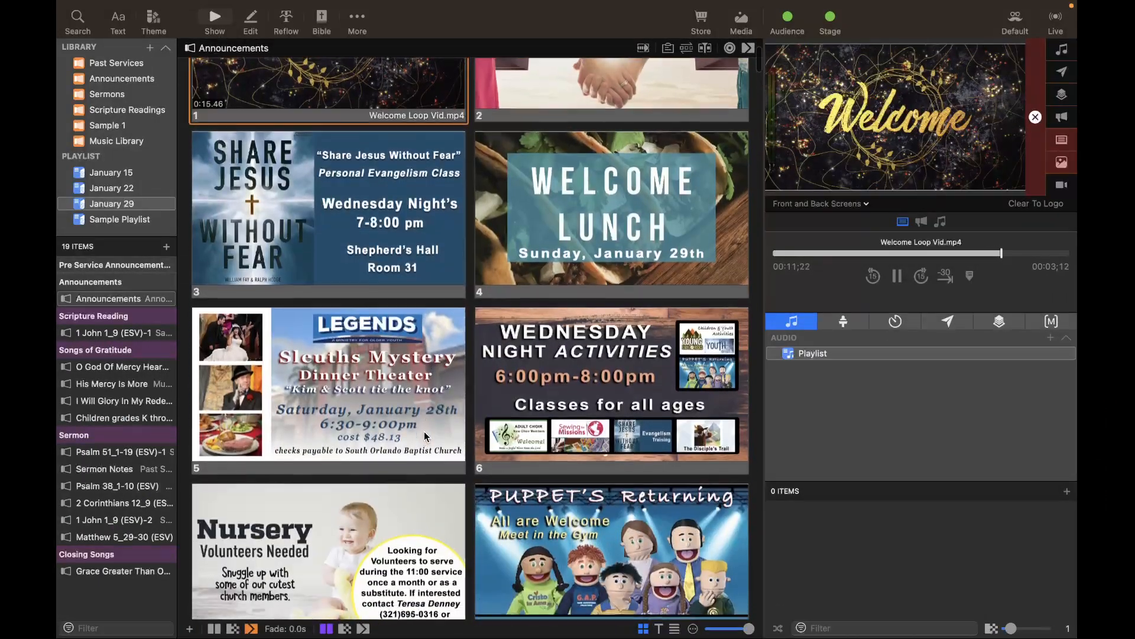
scroll(424, 431, "up", 5)
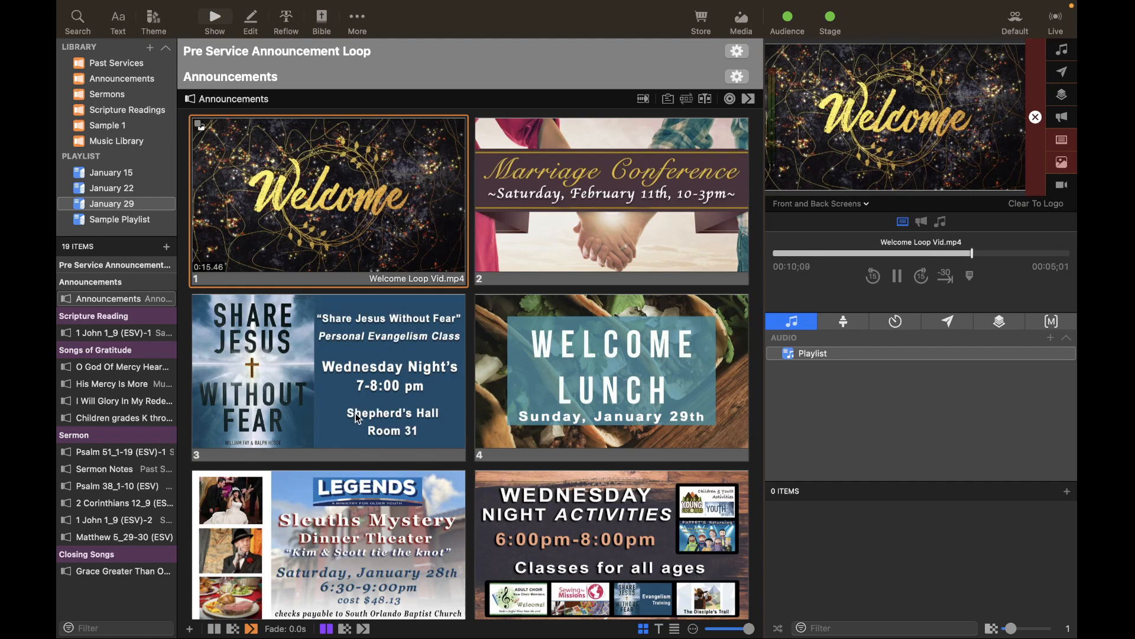
scroll(513, 324, "down", 5)
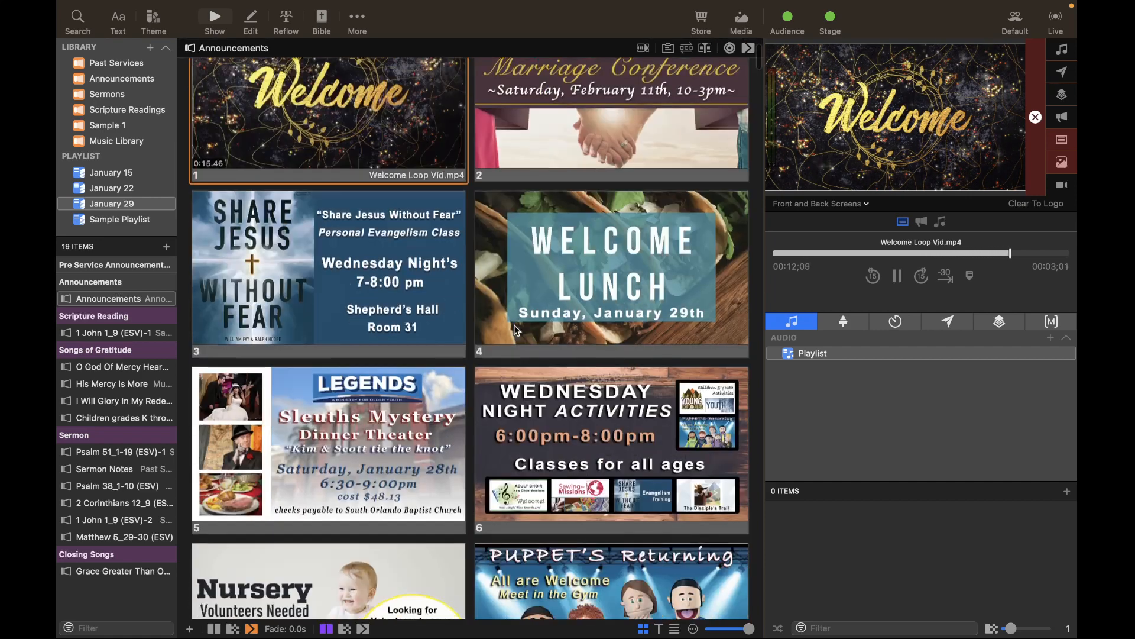
scroll(514, 324, "up", 5)
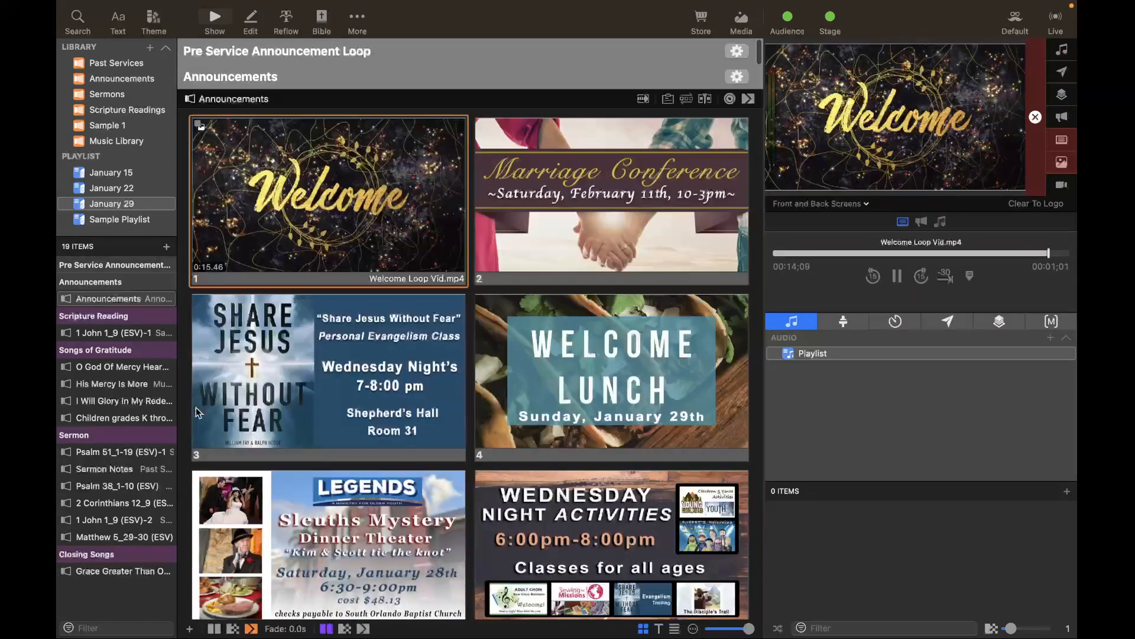
left_click(113, 298)
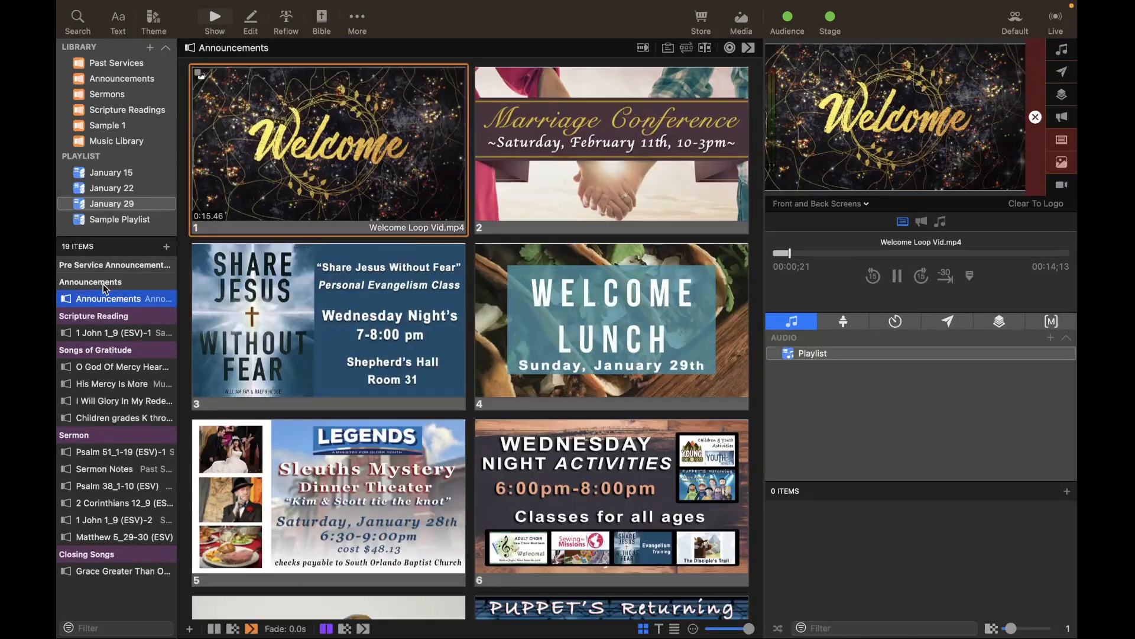
double_click(98, 203)
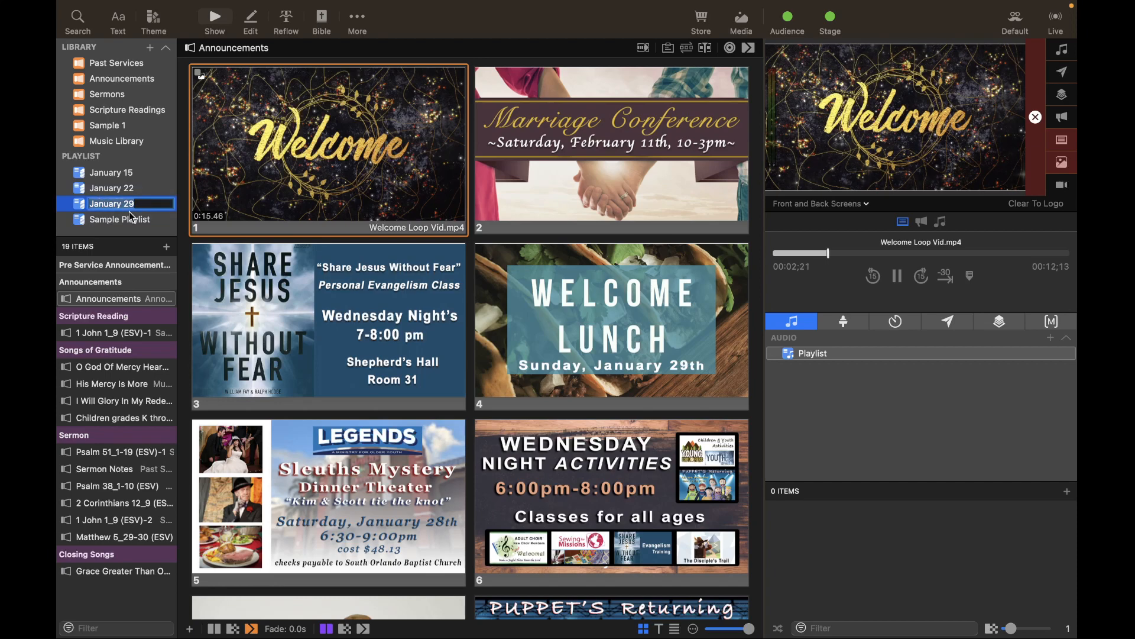
left_click(118, 299)
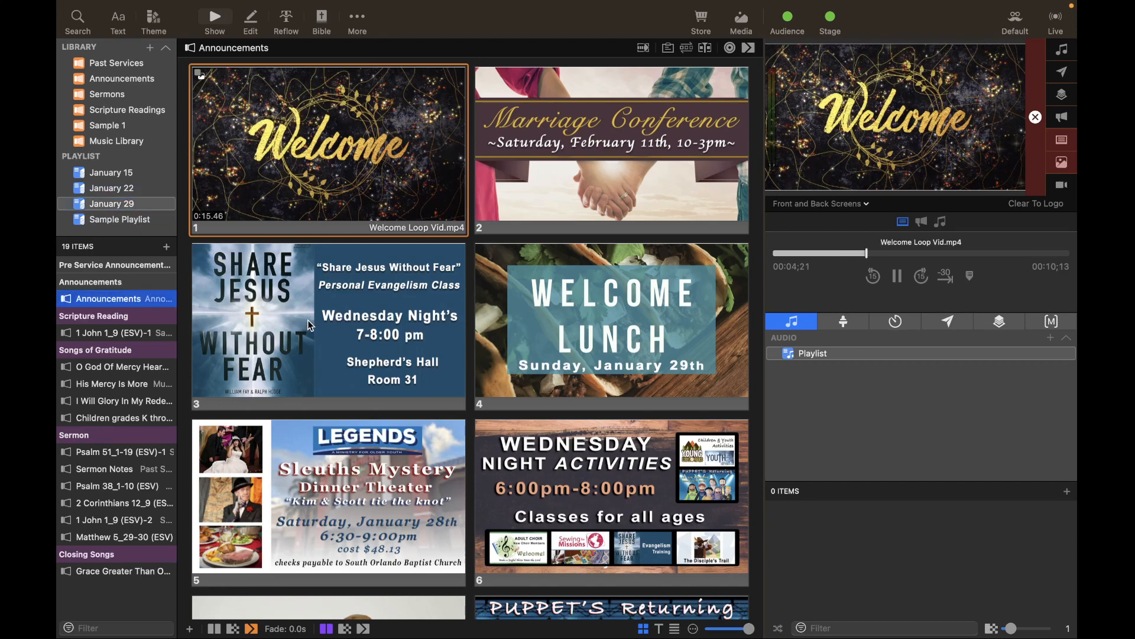
scroll(308, 320, "down", 2)
scroll(308, 320, "down", 2)
scroll(308, 320, "up", 5)
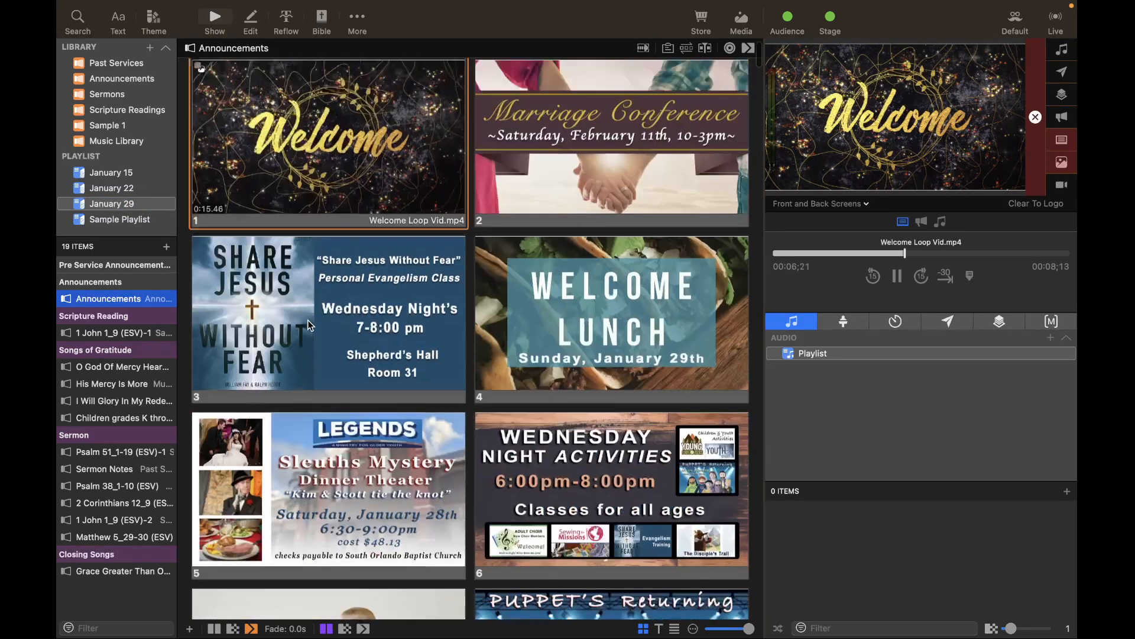
Switch to the Planning Center service order and review the sequence of items under Welcome and Announcements
key("ctrl+Right")
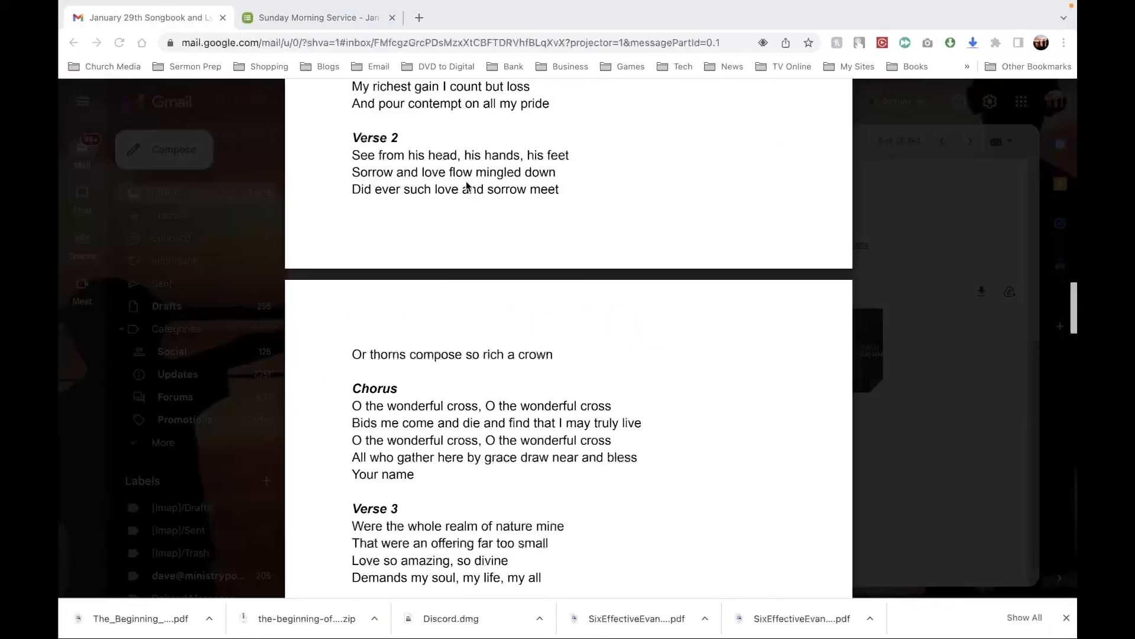
left_click(296, 18)
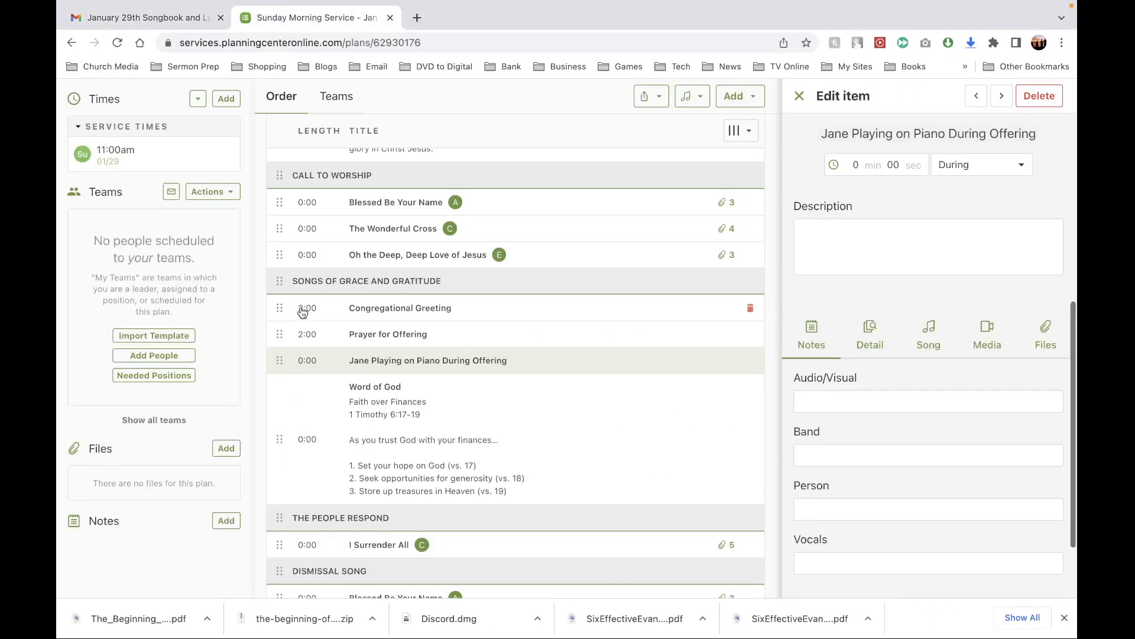
scroll(301, 306, "up", 10)
scroll(301, 306, "down", 3)
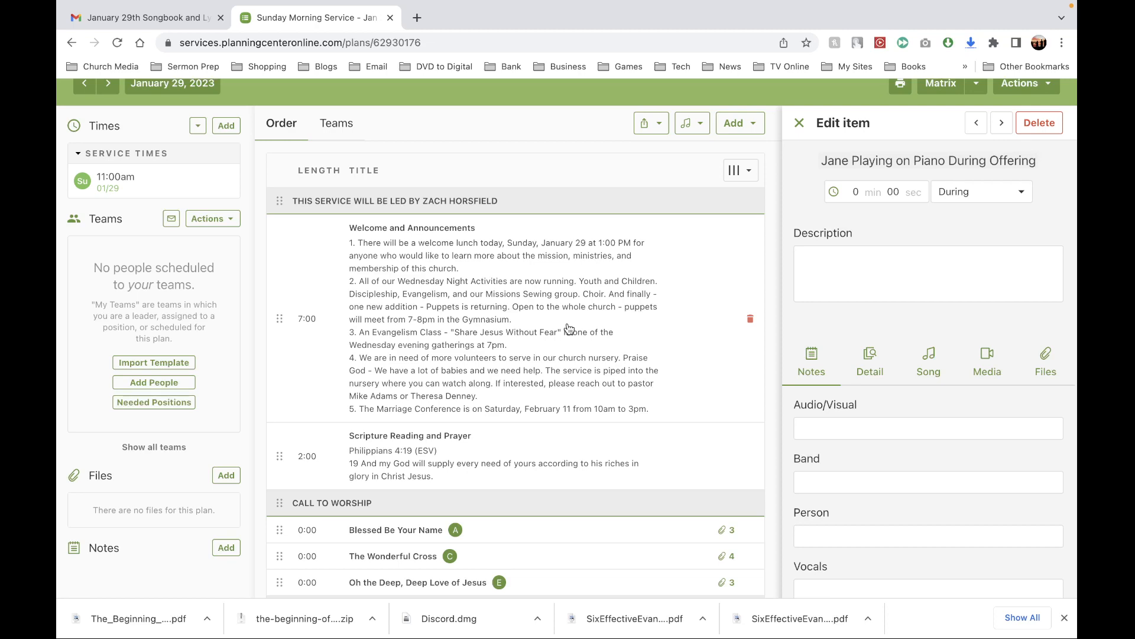
scroll(570, 329, "down", 3)
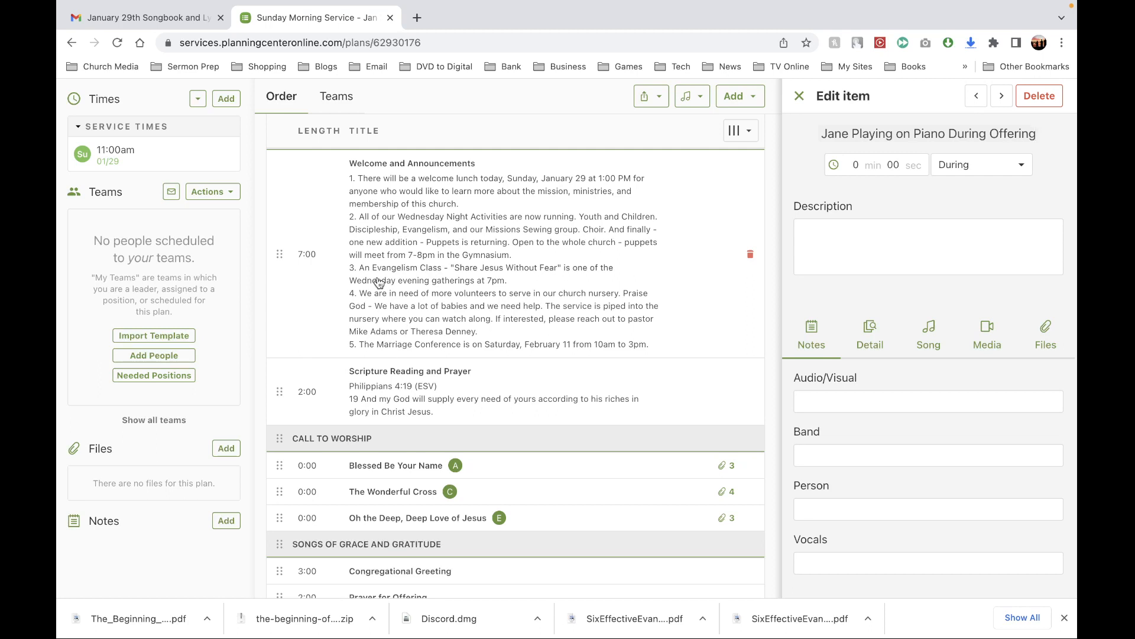
scroll(409, 313, "down", 1)
scroll(414, 305, "up", 1)
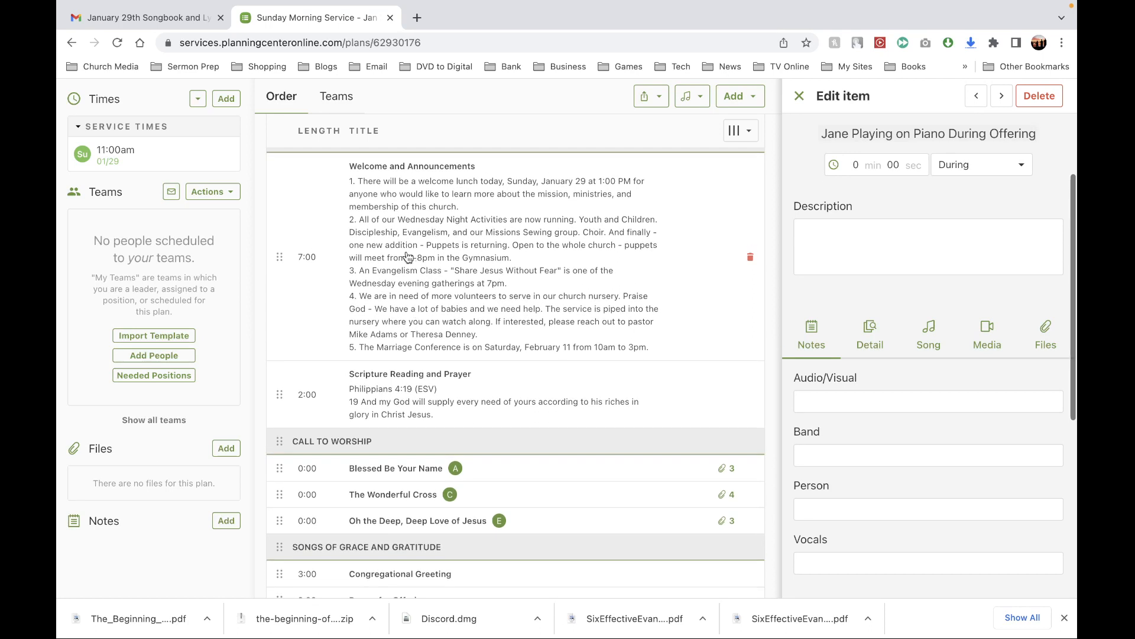
In ProPresenter, move the Welcome Lunch slide directly after the Welcome slide and check the order against Planning Center
key("ctrl+Left")
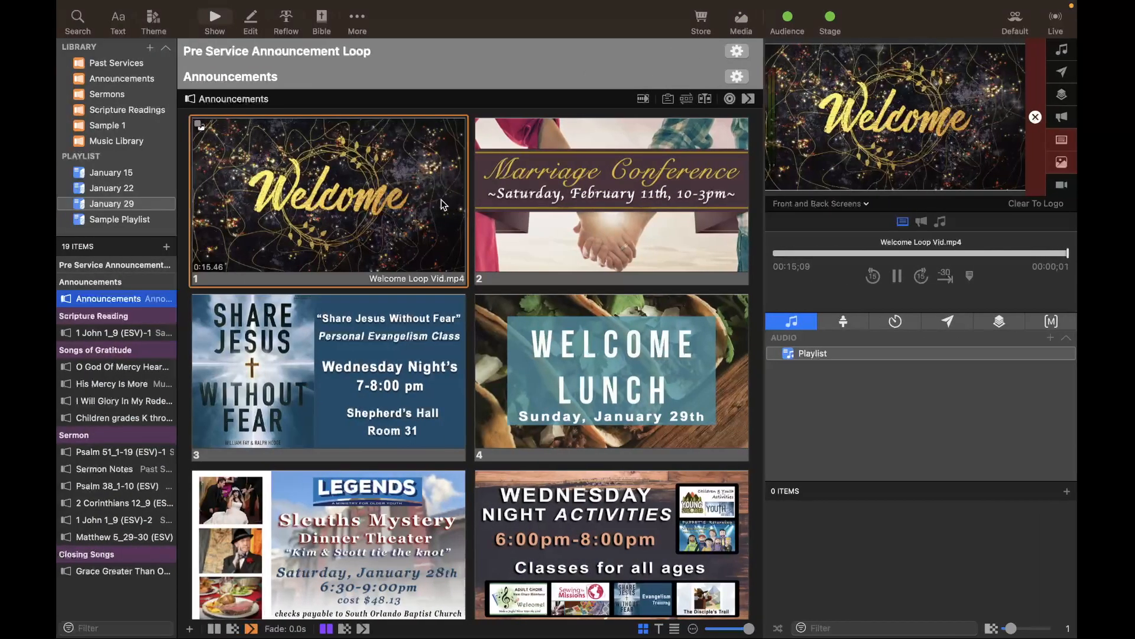
left_click(529, 343)
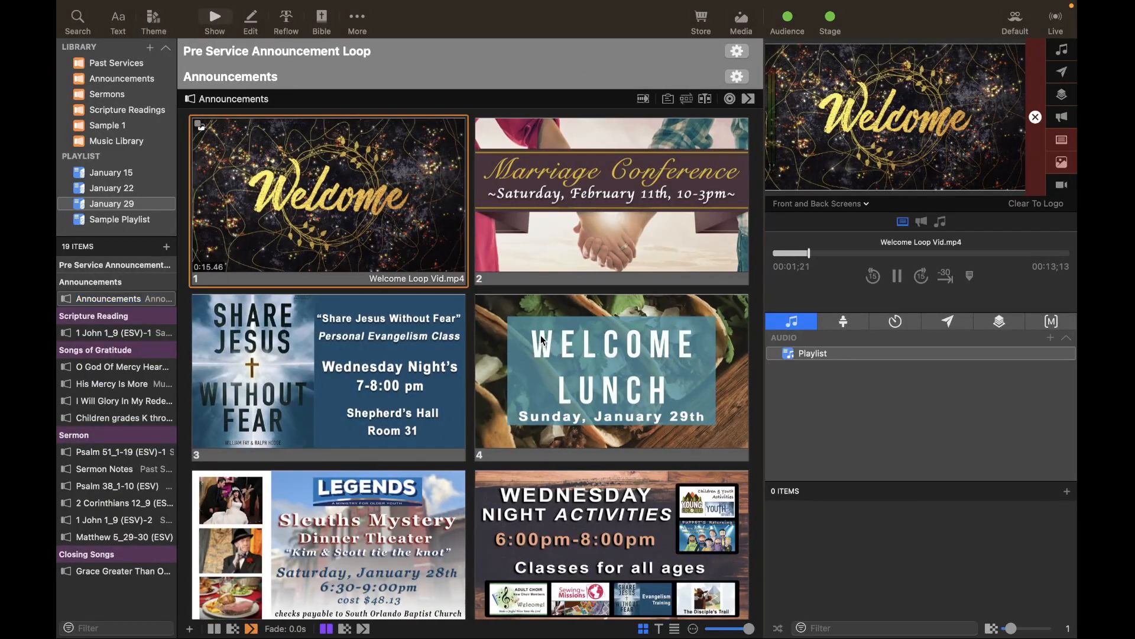
left_click_drag(556, 358, 466, 198)
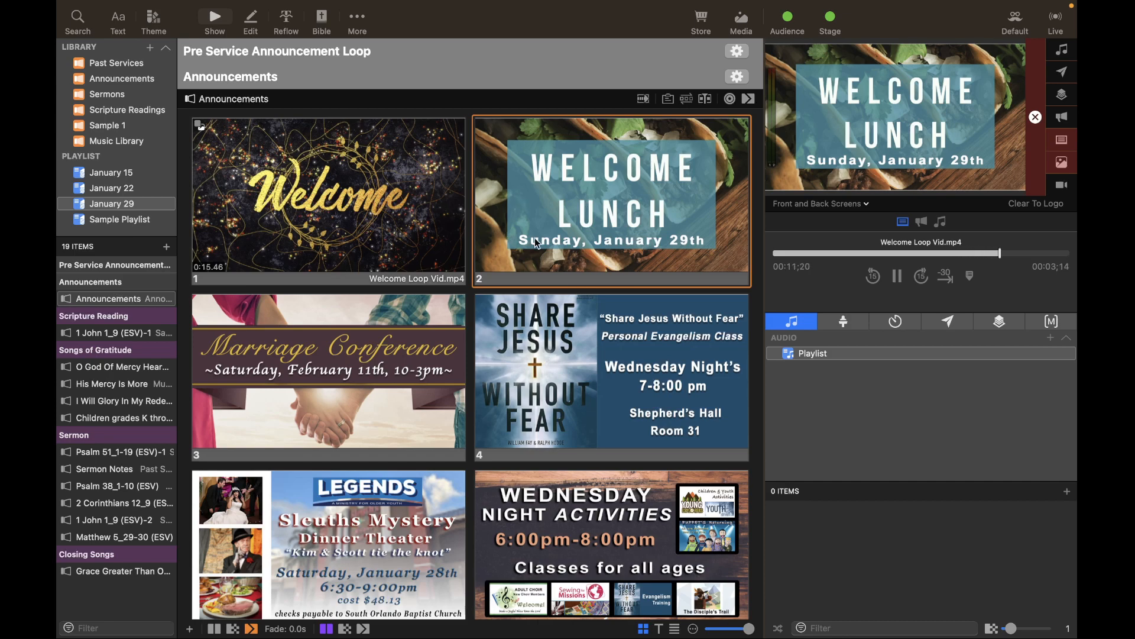
key("ctrl+Right")
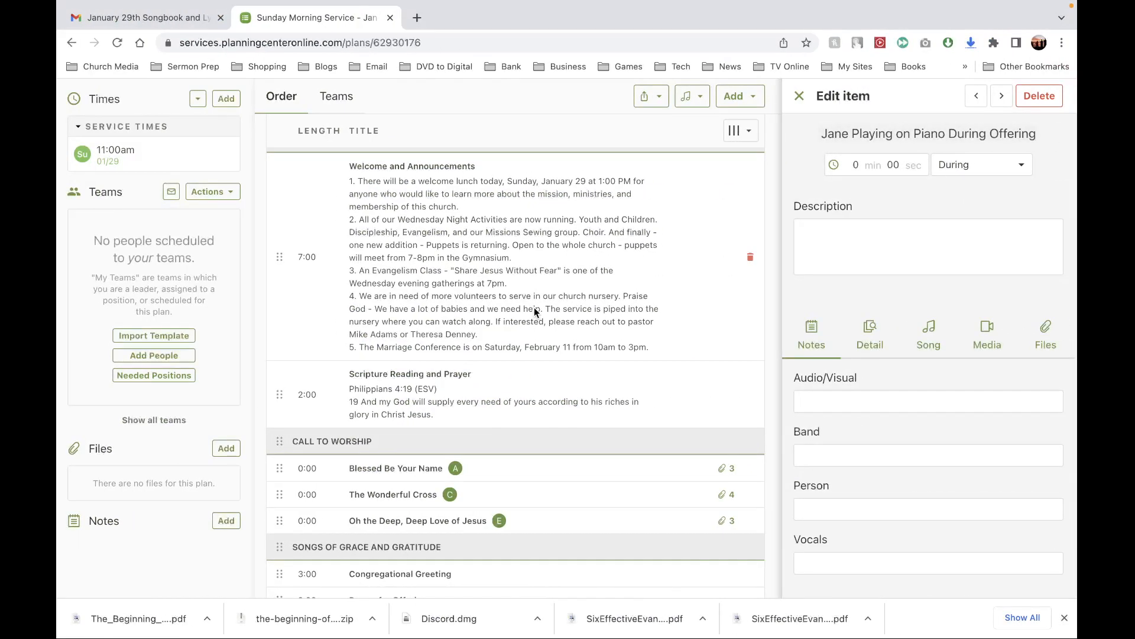
key("ctrl+Left")
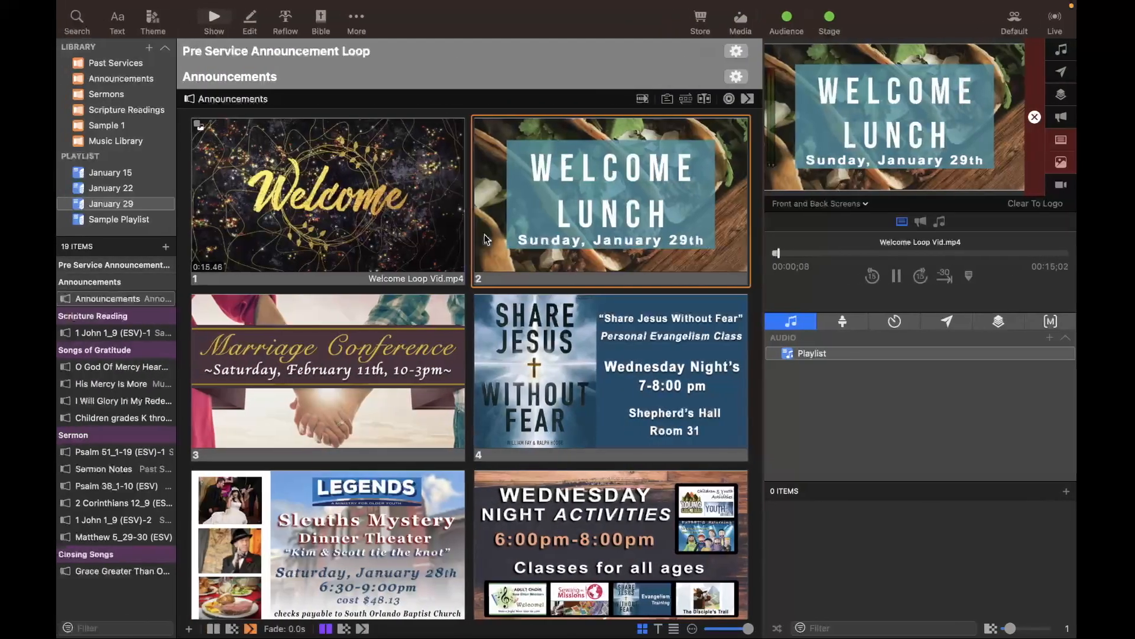
Open the Welcome Lunch slide in the slide editor and look through the announcement slides up to Wednesday Night Activities
right_click(552, 201)
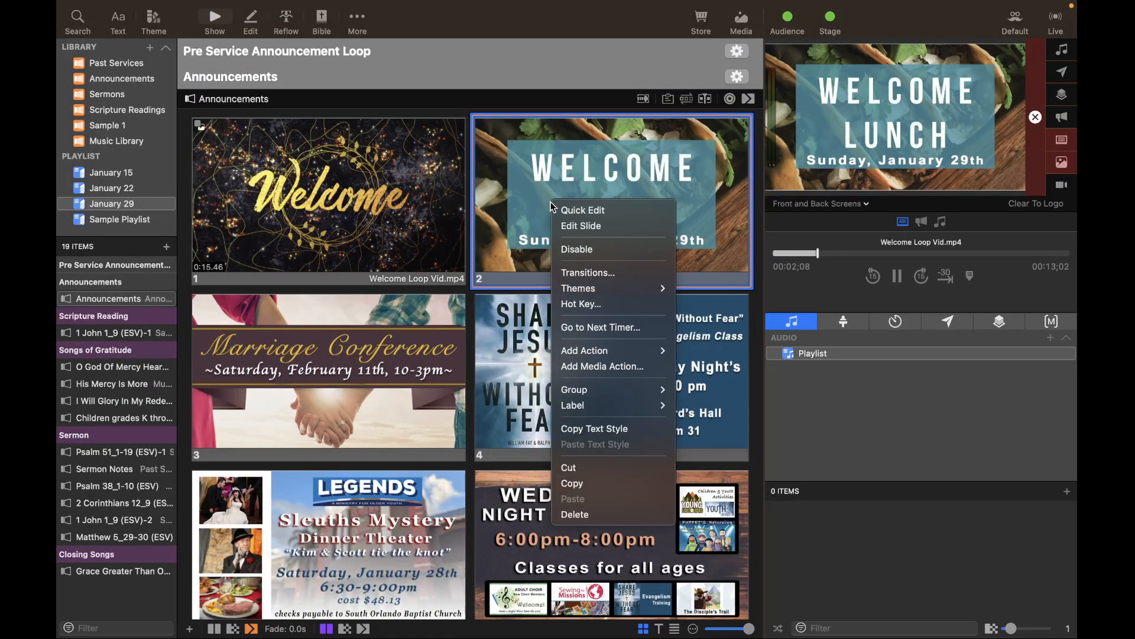
left_click(569, 227)
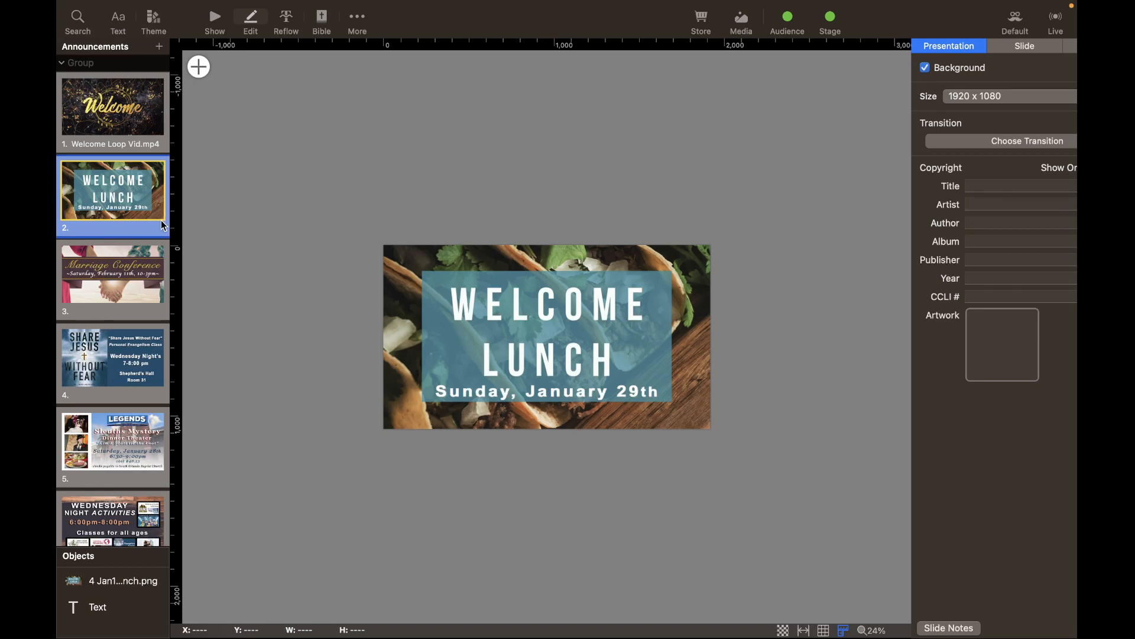
left_click(105, 276)
left_click(106, 348)
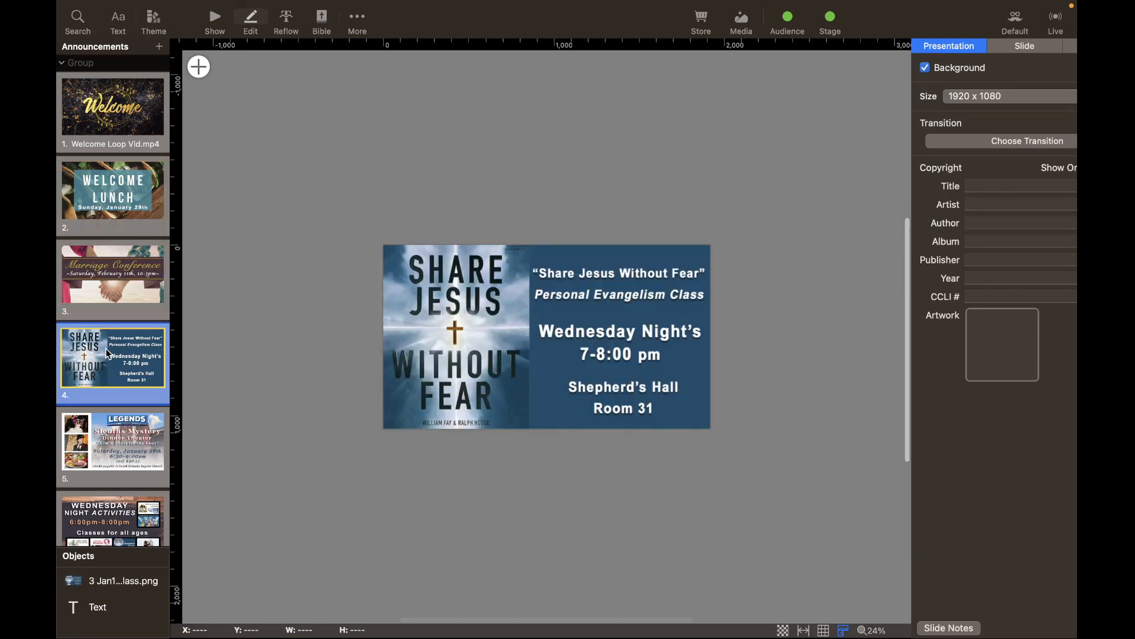
left_click(115, 439)
left_click(117, 512)
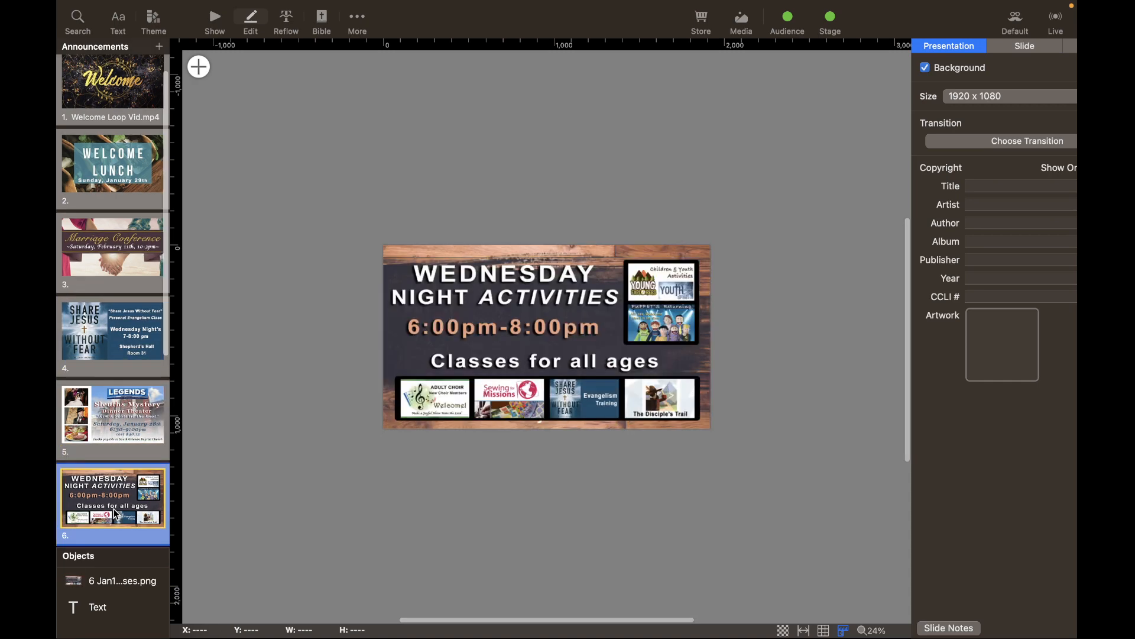
Review the object types that can be added to a slide and the options for adding a new blank or themed slide
left_click(198, 66)
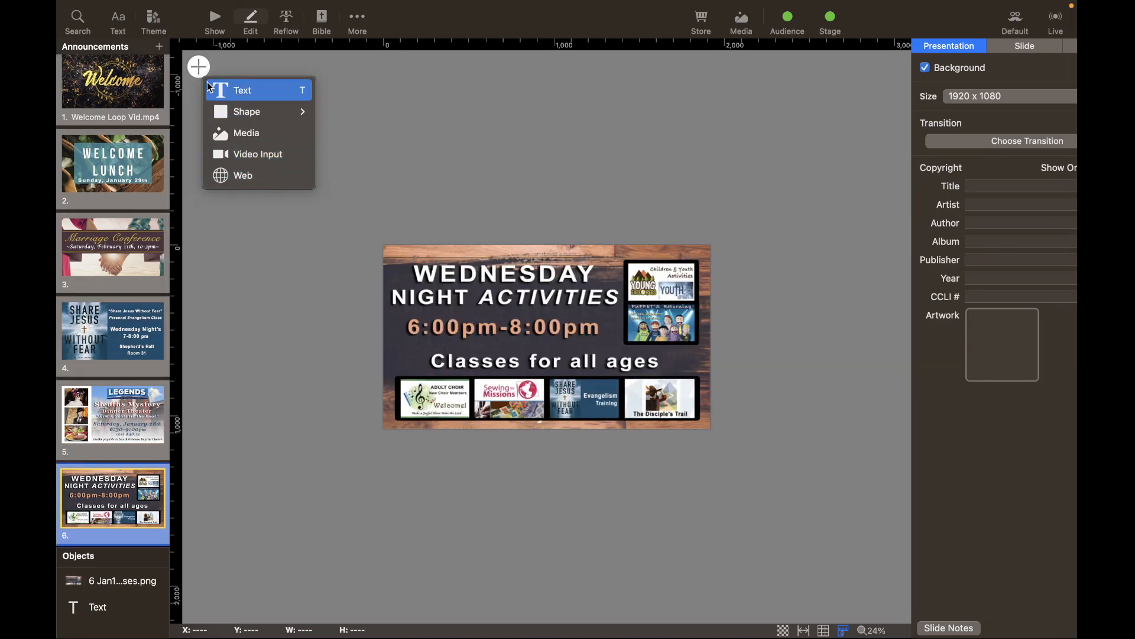
left_click(126, 132)
scroll(114, 161, "up", 1)
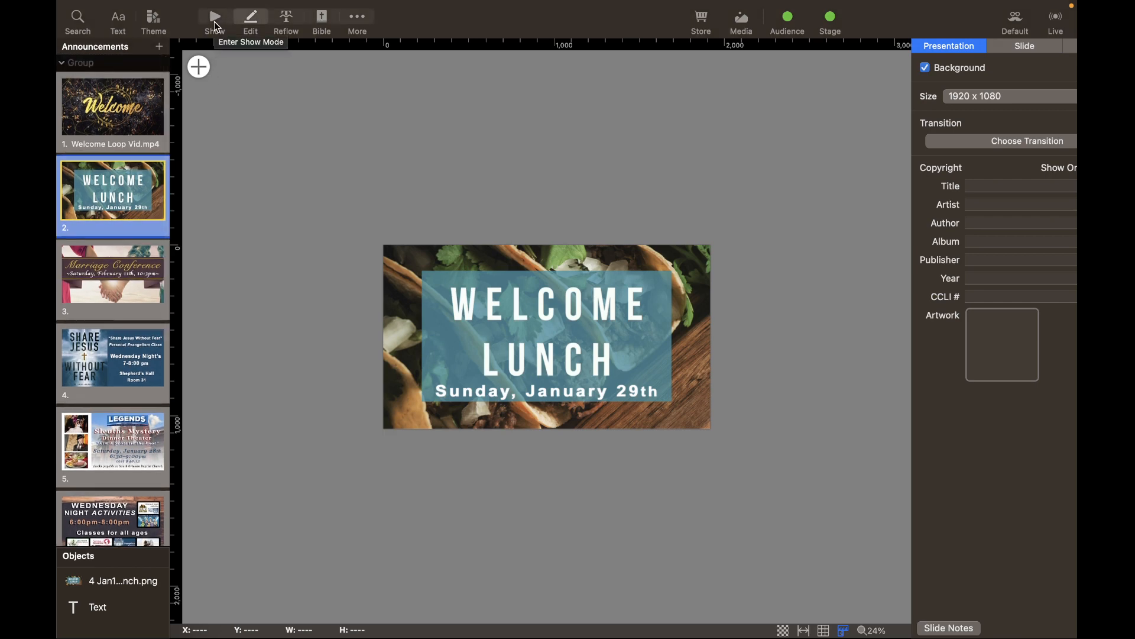
scroll(134, 271, "down", 2)
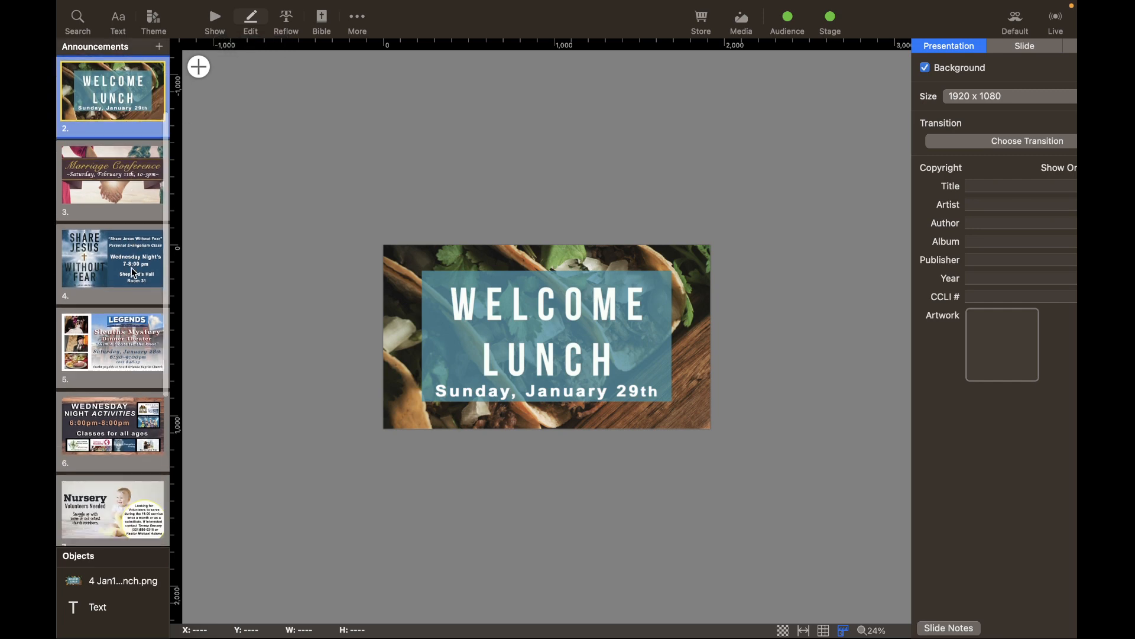
scroll(134, 273, "up", 2)
left_click(159, 49)
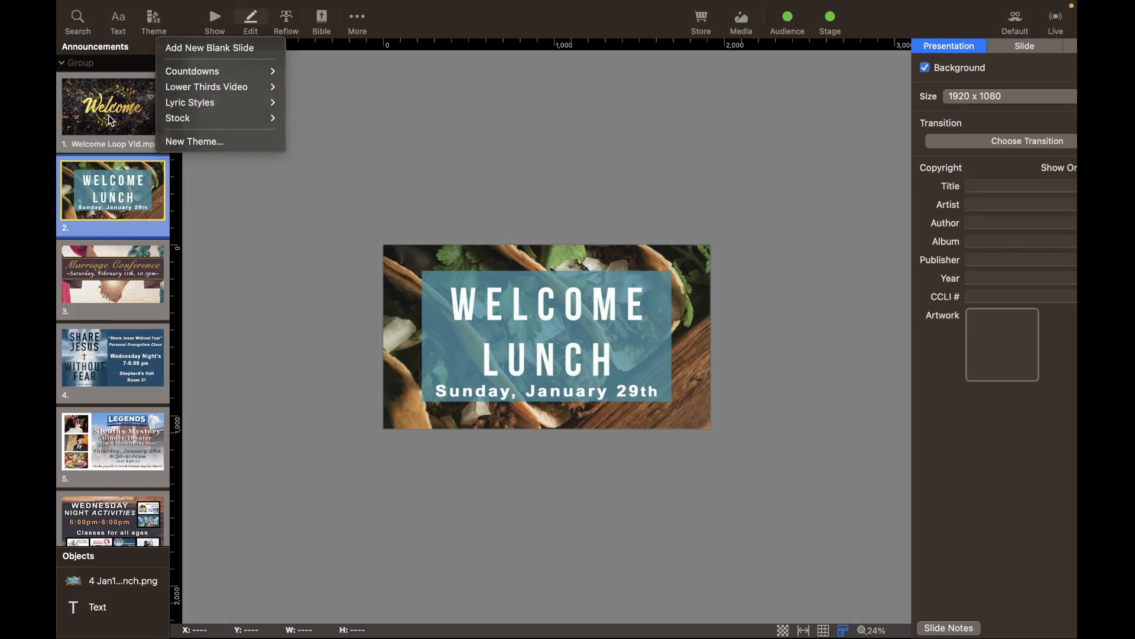
left_click(144, 200)
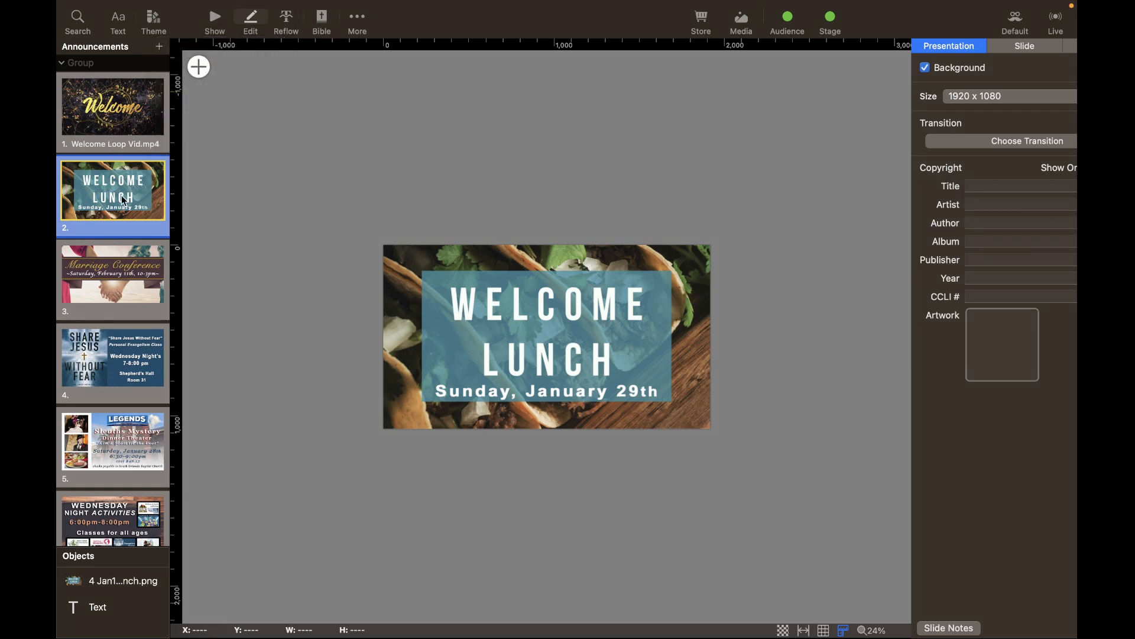
left_click(204, 76)
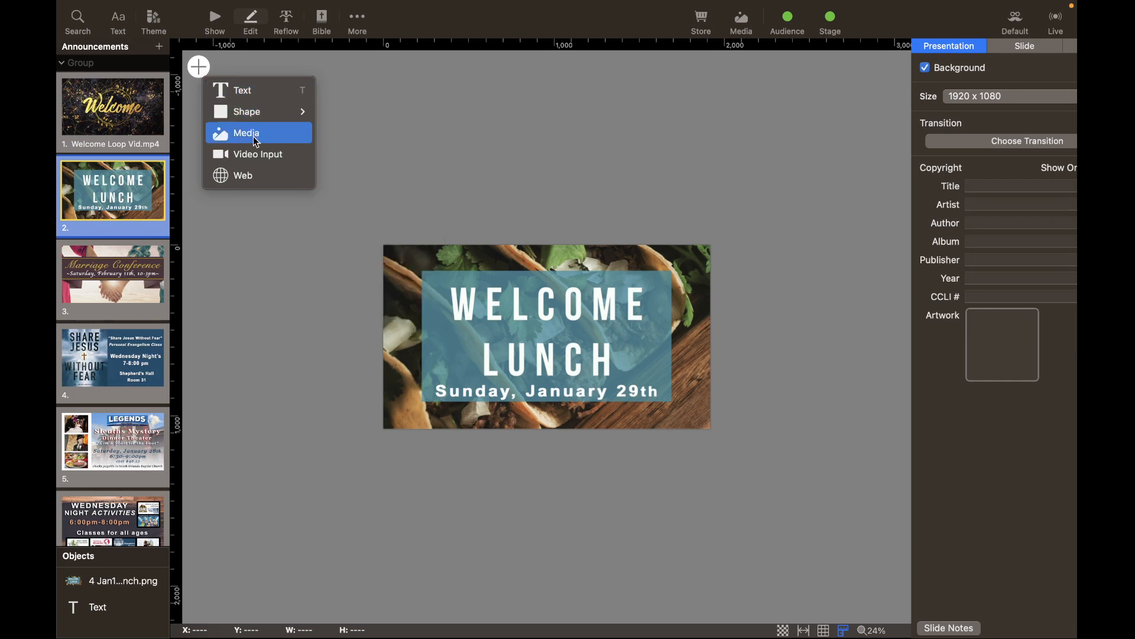
mouse_move(258, 120)
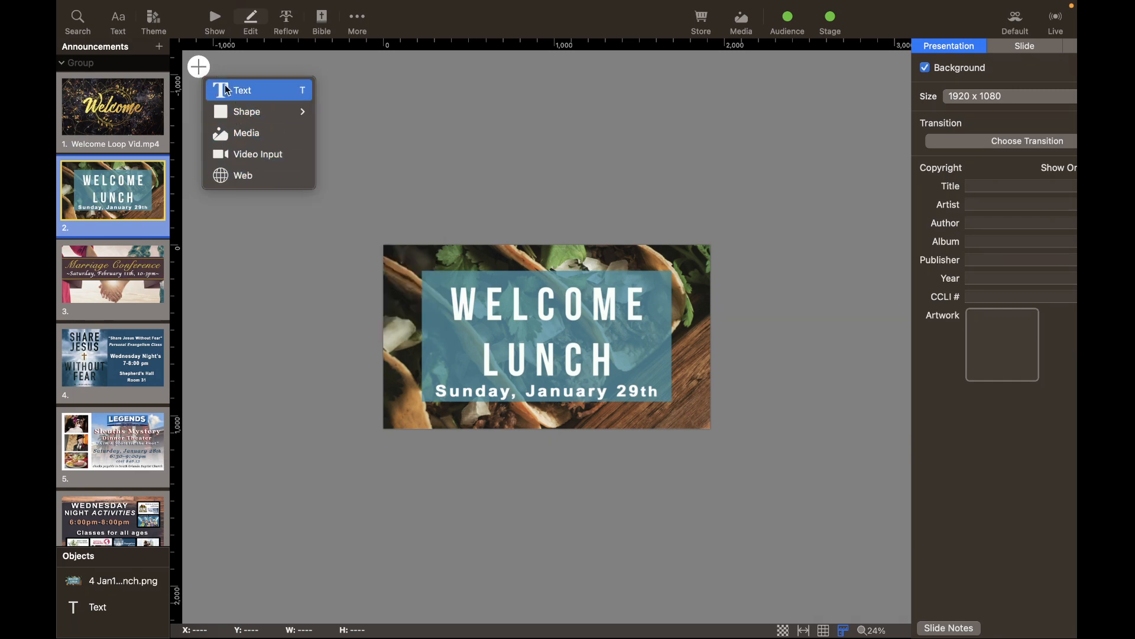
left_click(200, 72)
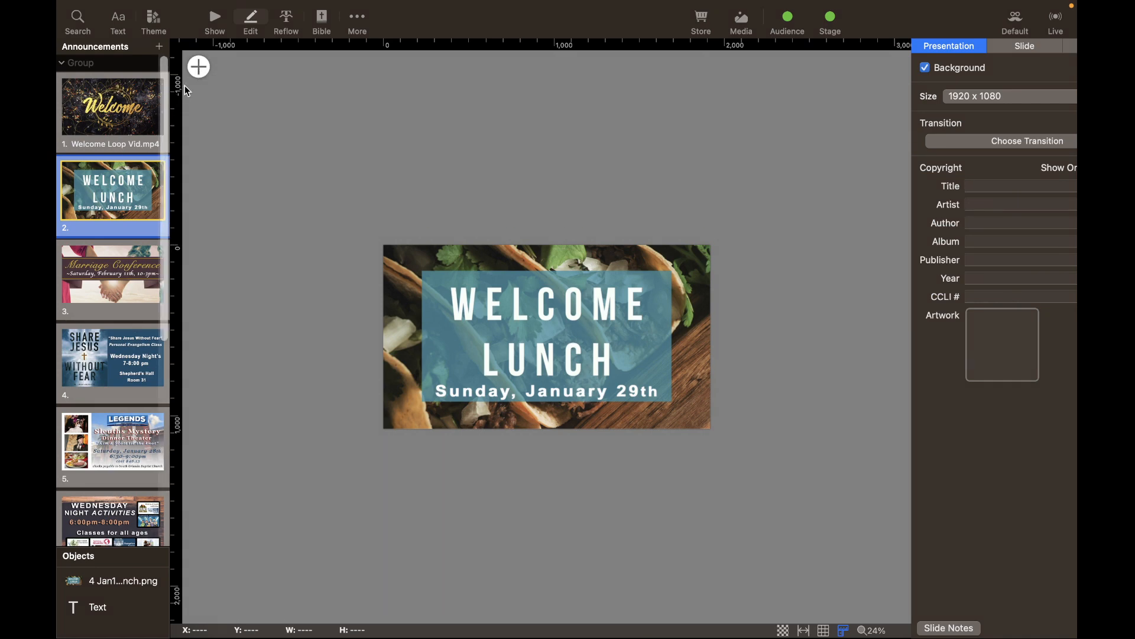
Leave the slide editor for Show mode and display the Welcome Lunch slide on the output
left_click(216, 24)
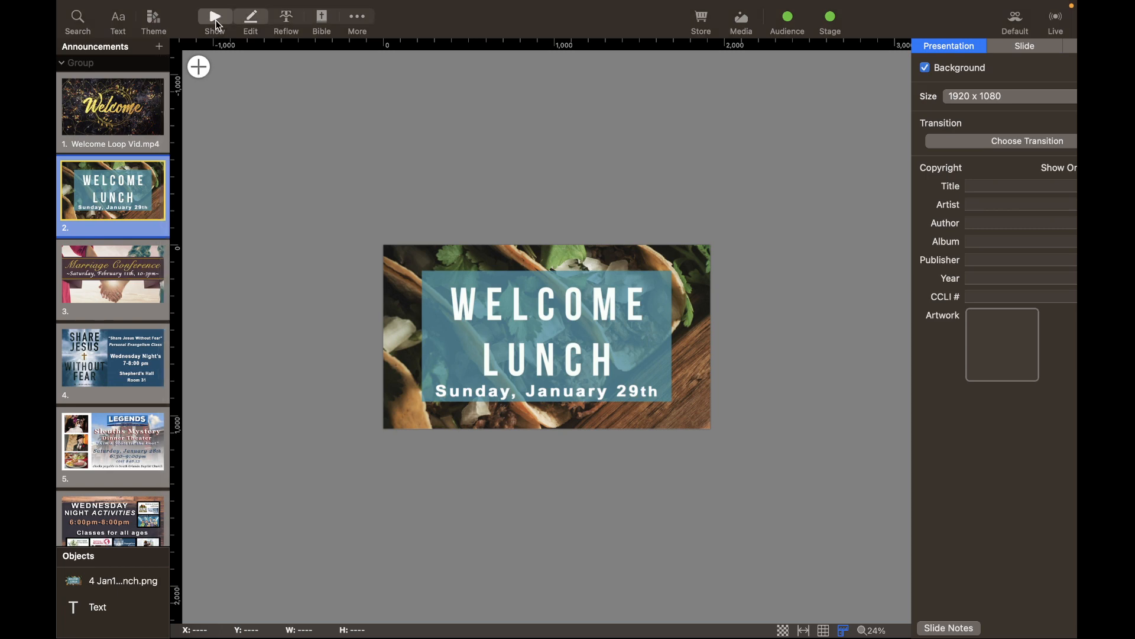
left_click(409, 239)
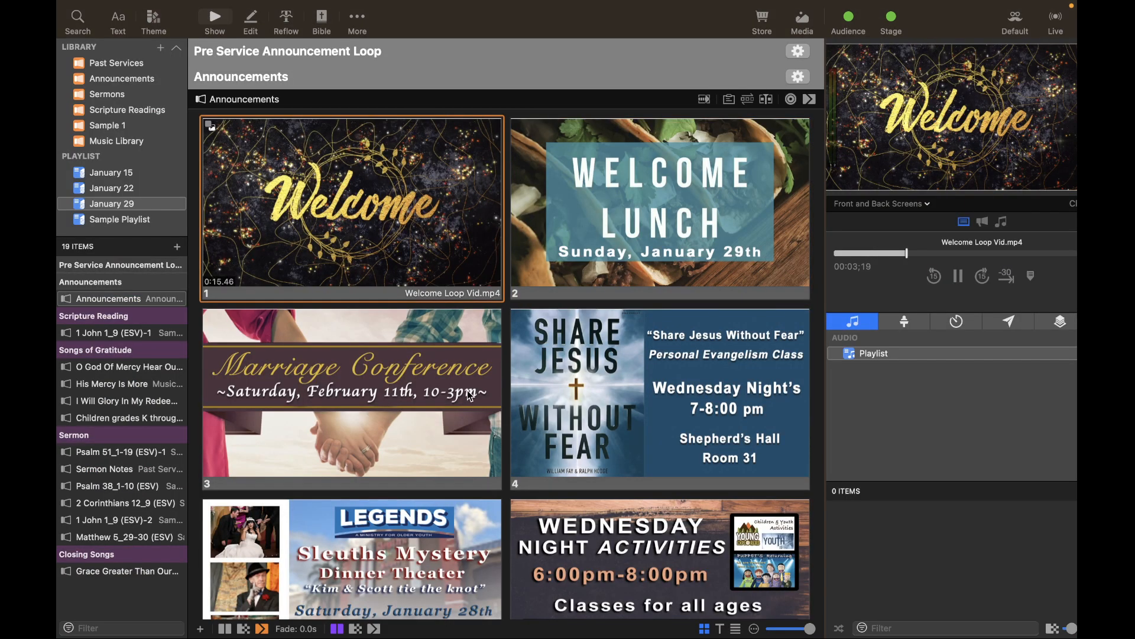
left_click(468, 389)
left_click(588, 290)
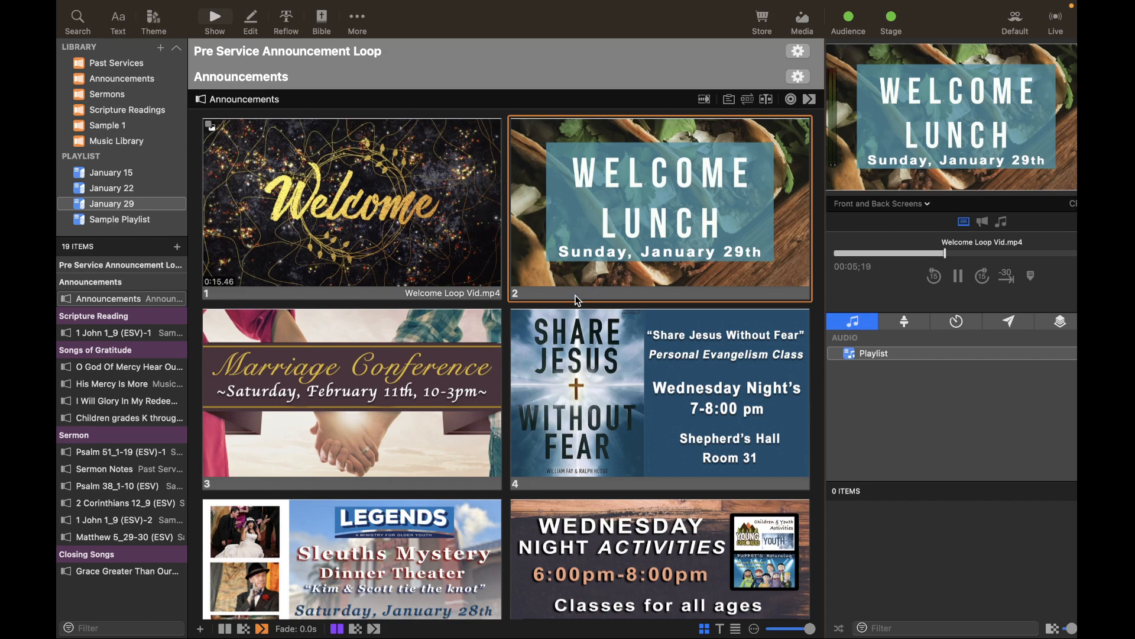
Check the announcement order in Planning Center and move the Wednesday Night Activities slide directly after Welcome Lunch in ProPresenter
key("super+Tab")
scroll(575, 300, "down", 2)
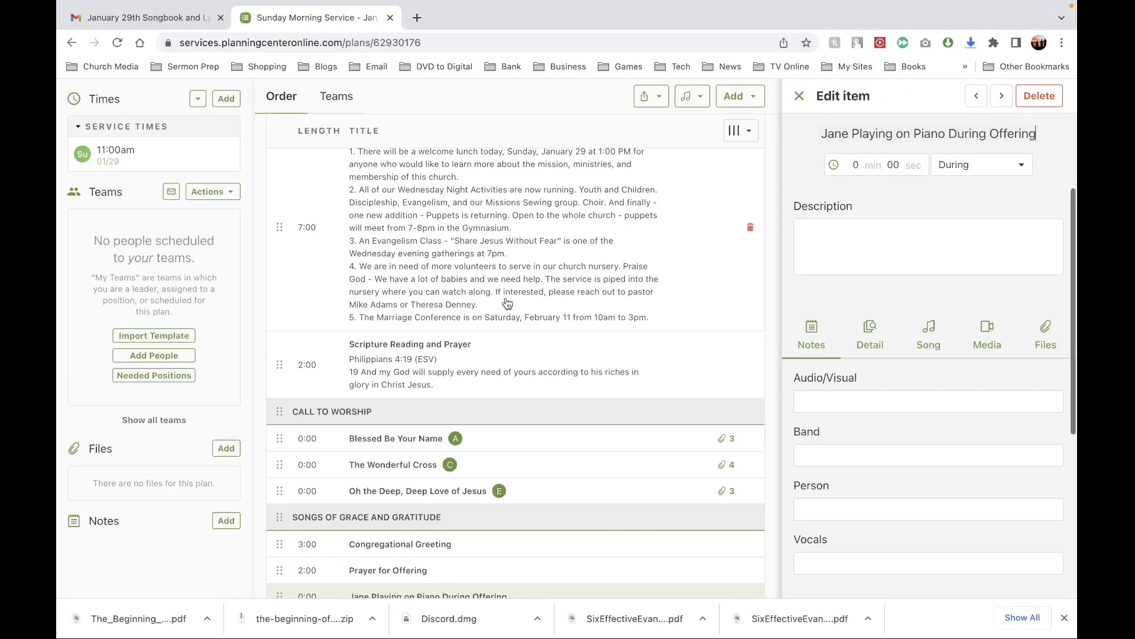
key("super+Tab")
scroll(552, 424, "down", 2)
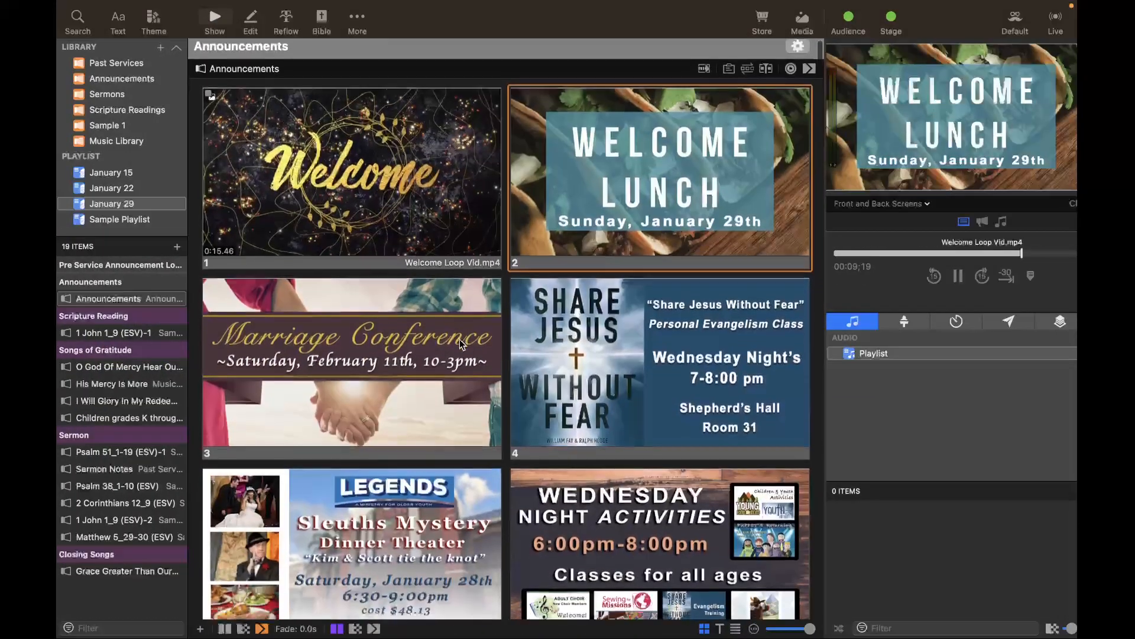
left_click(569, 513)
left_click_drag(616, 527, 255, 374)
Check the next Planning Center announcement and move the Share Jesus Without Fear slide directly after Wednesday Night Activities in ProPresenter
key("super+Tab")
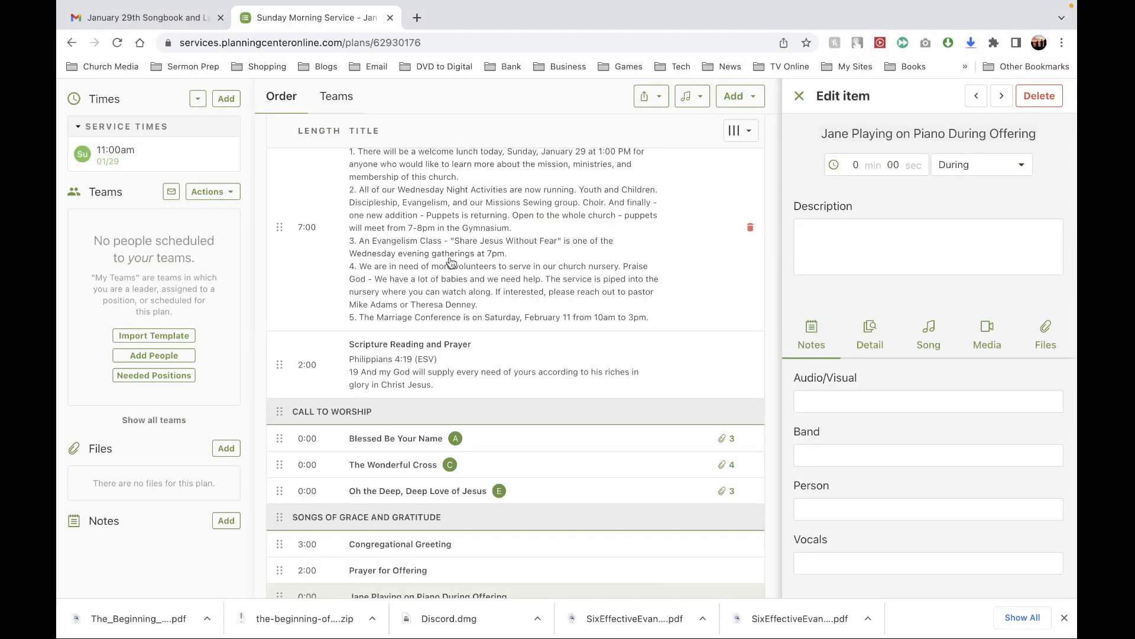
scroll(451, 262, "down", 1)
key("super+Tab")
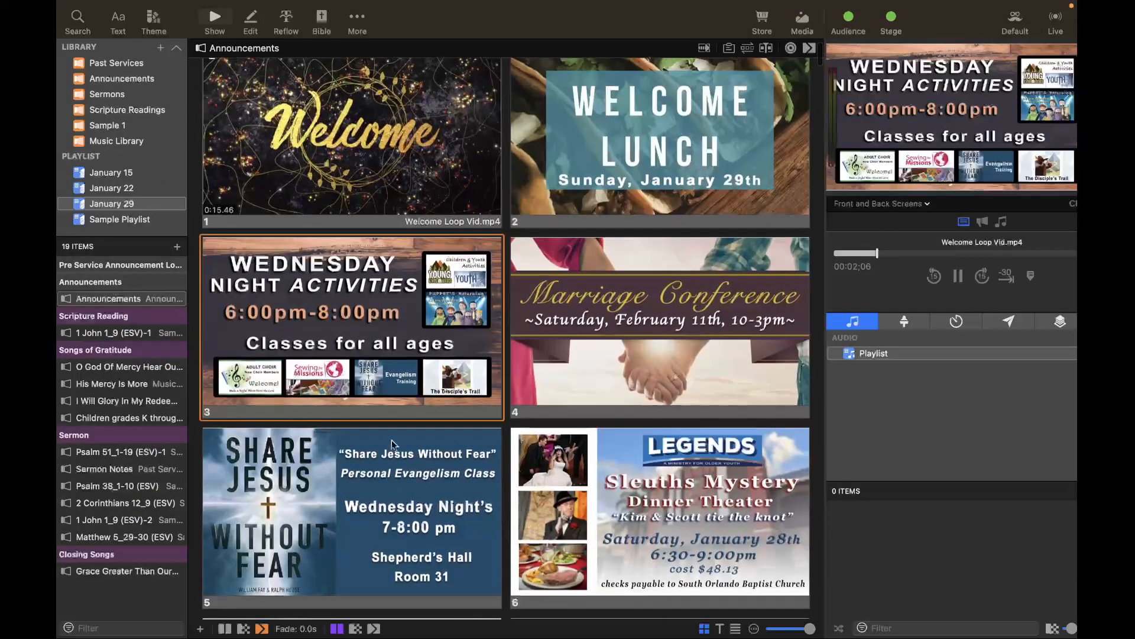
left_click(324, 516)
left_click_drag(324, 516, 476, 376)
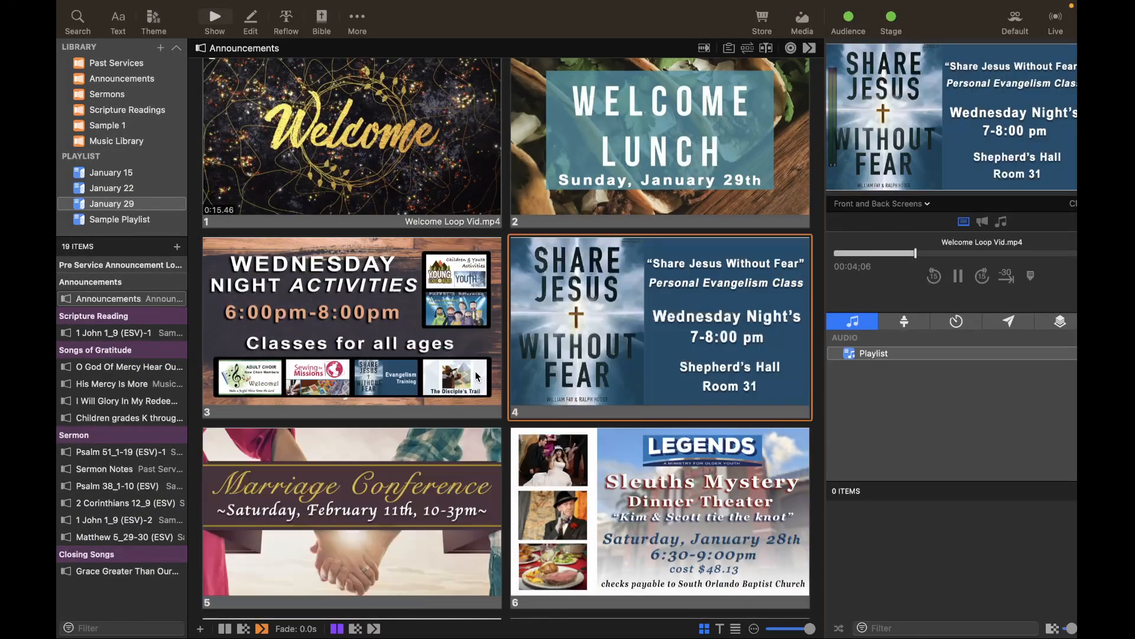
Consult Planning Center again and move the Nursery Volunteers Needed slide directly after Share Jesus Without Fear in ProPresenter
key("super+Tab")
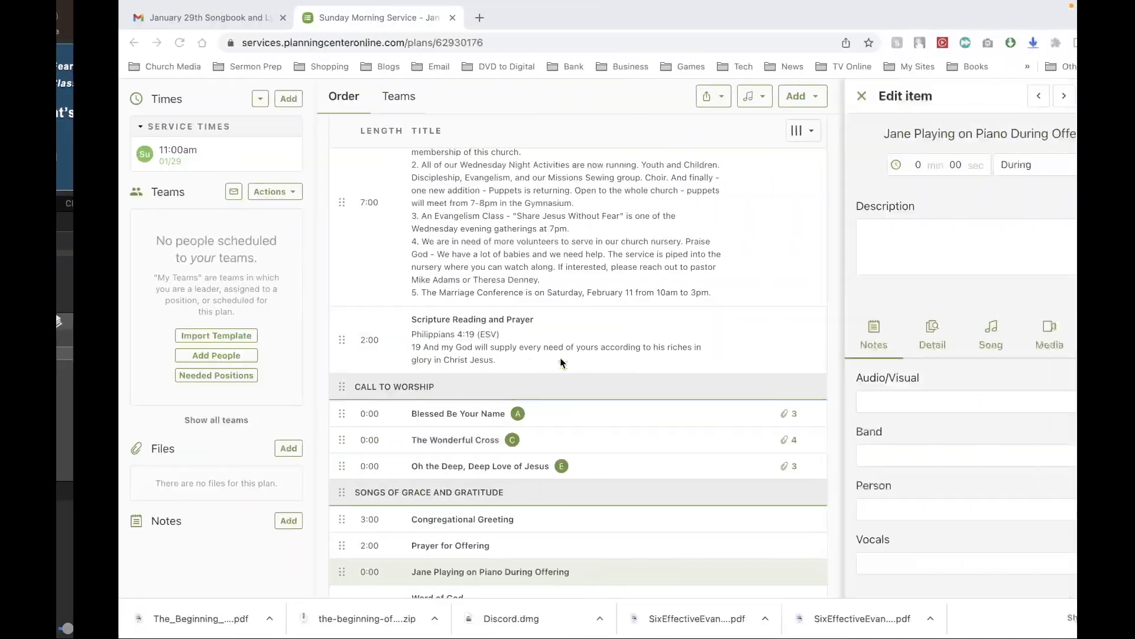
scroll(544, 387, "down", 1)
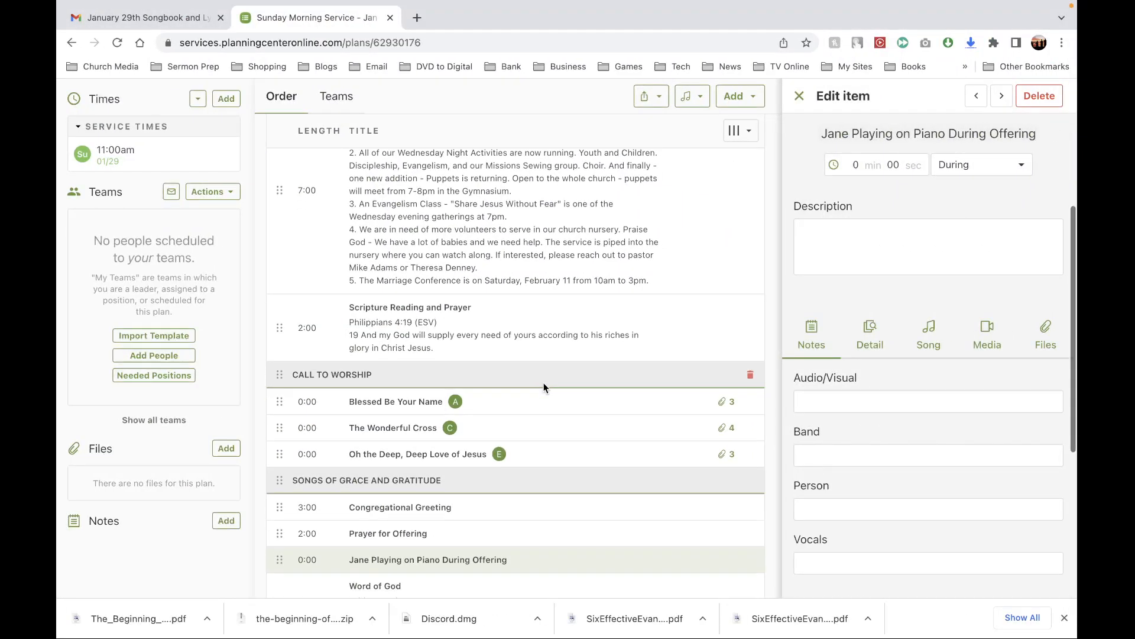
key("super+Tab")
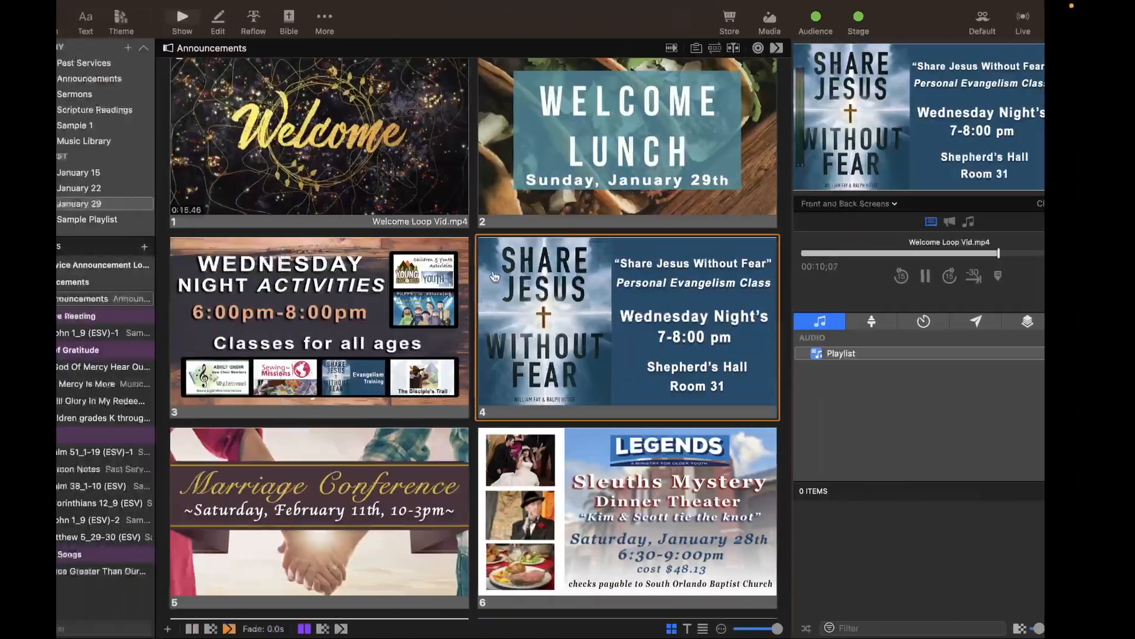
scroll(372, 513, "down", 3)
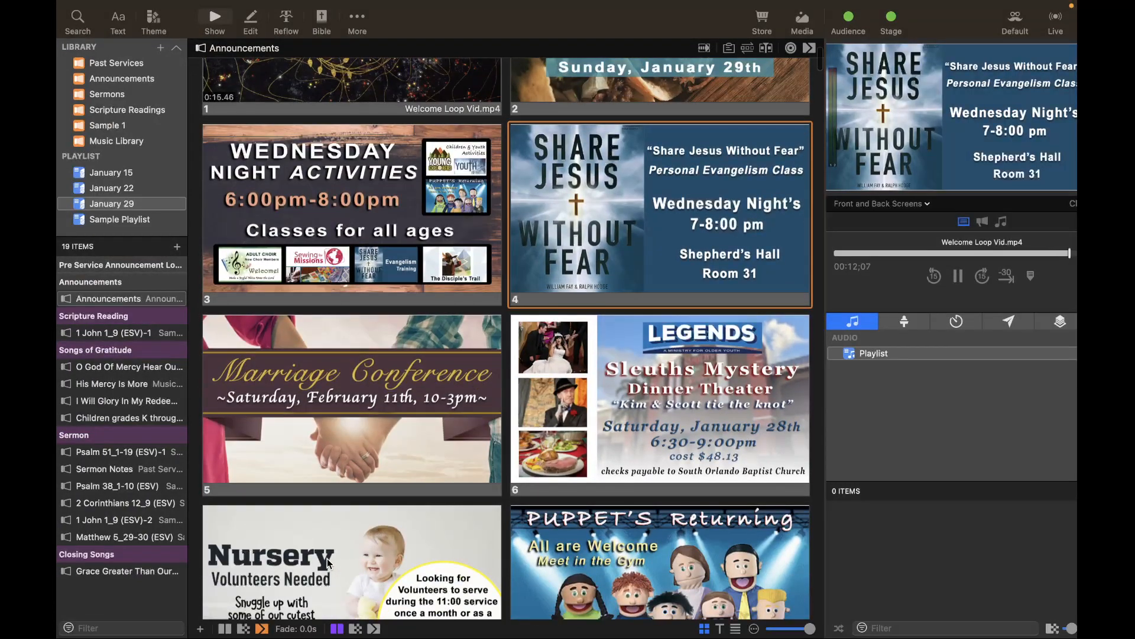
left_click(329, 563)
left_click_drag(356, 561, 231, 381)
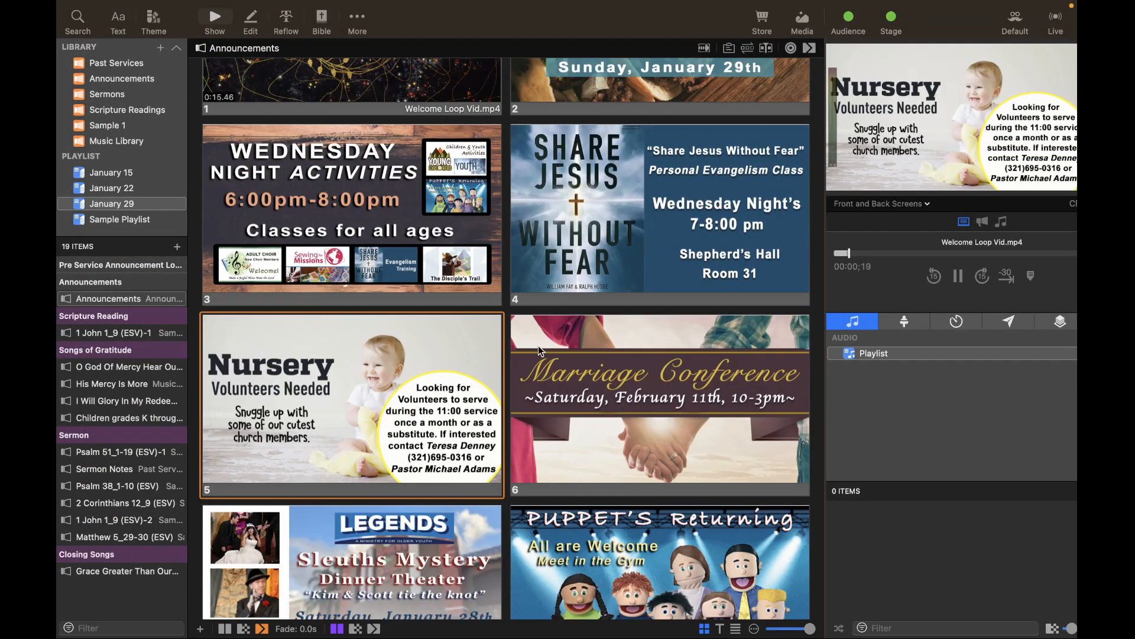
Check the remaining announcements in Planning Center and delete the Legends Sleuths Mystery Dinner Theater slide from Announcements in ProPresenter
key("ctrl+Right")
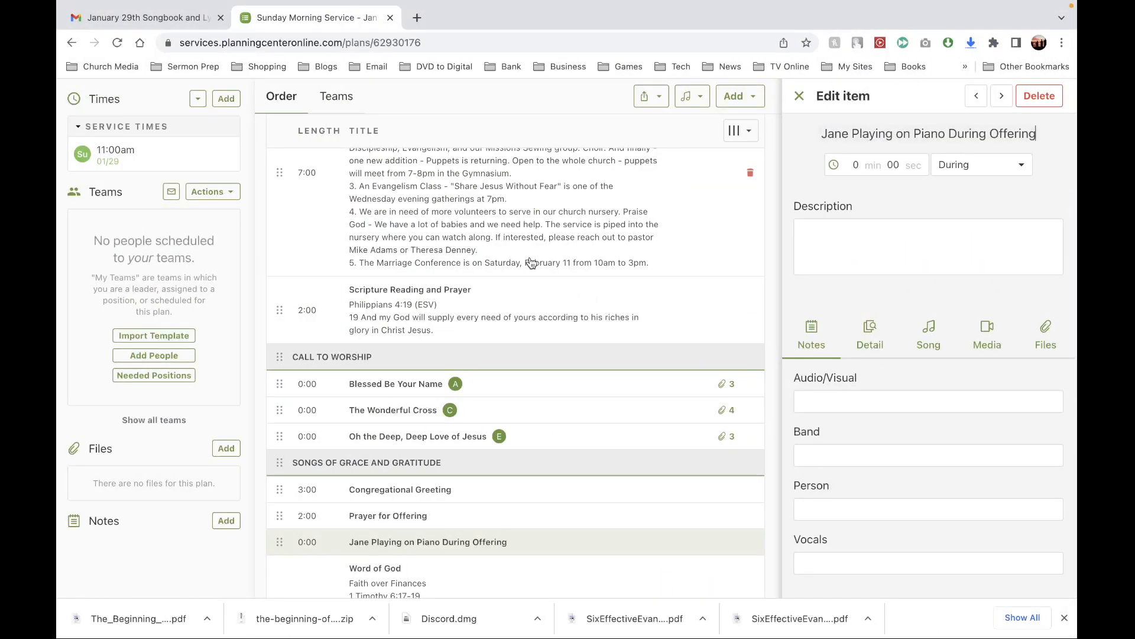
scroll(530, 263, "down", 4)
scroll(531, 262, "up", 4)
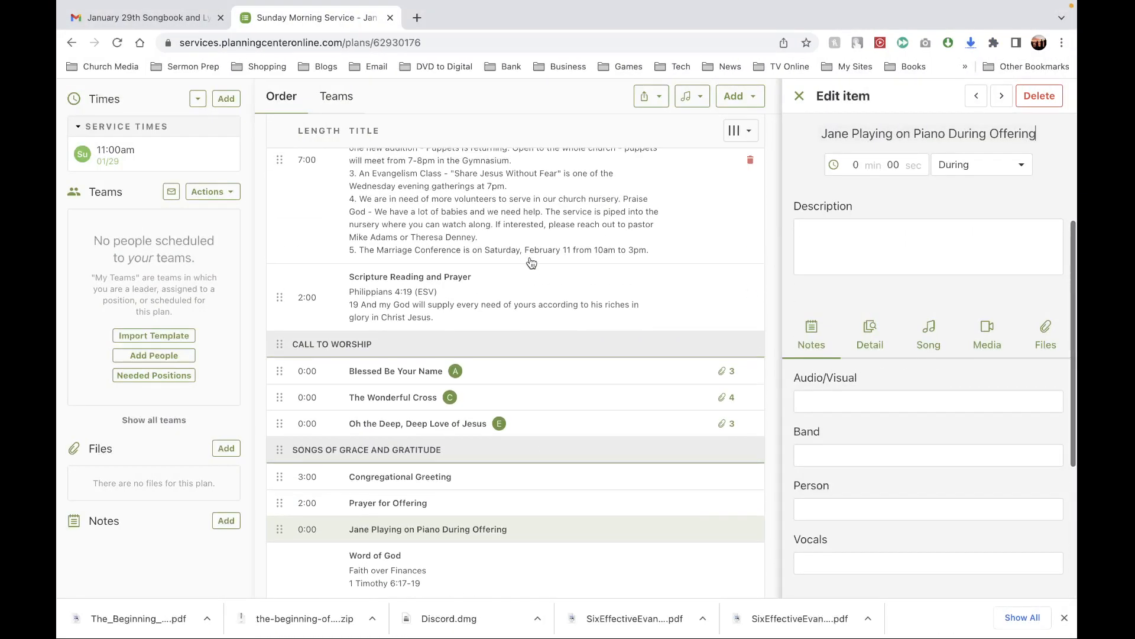
key("ctrl+Left")
scroll(367, 385, "down", 4)
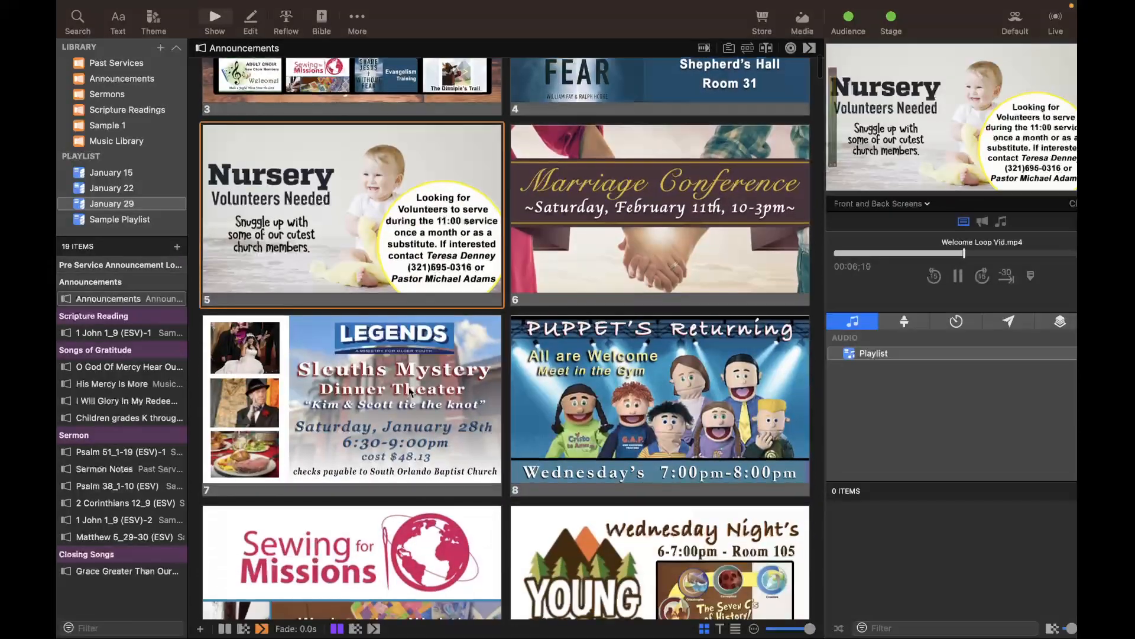
left_click(367, 386)
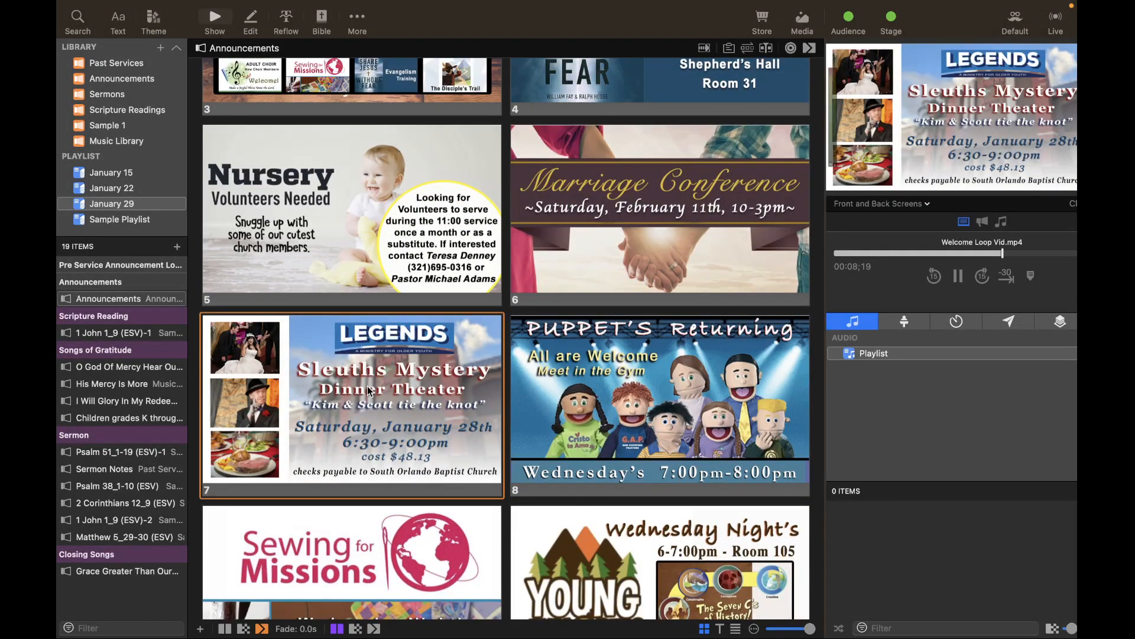
right_click(347, 401)
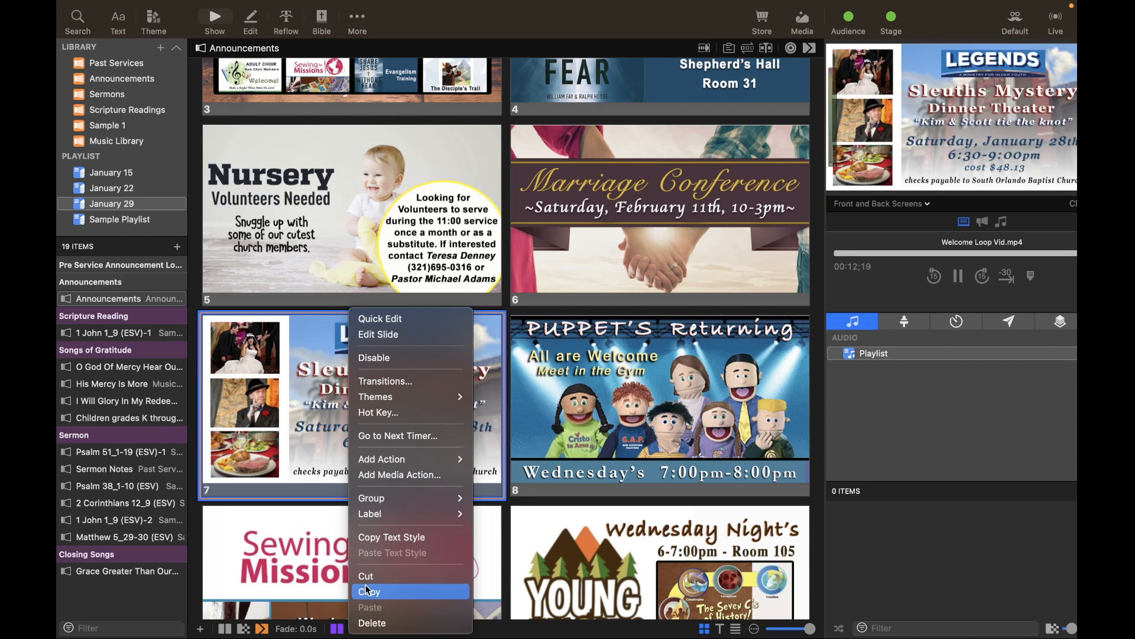
left_click(371, 623)
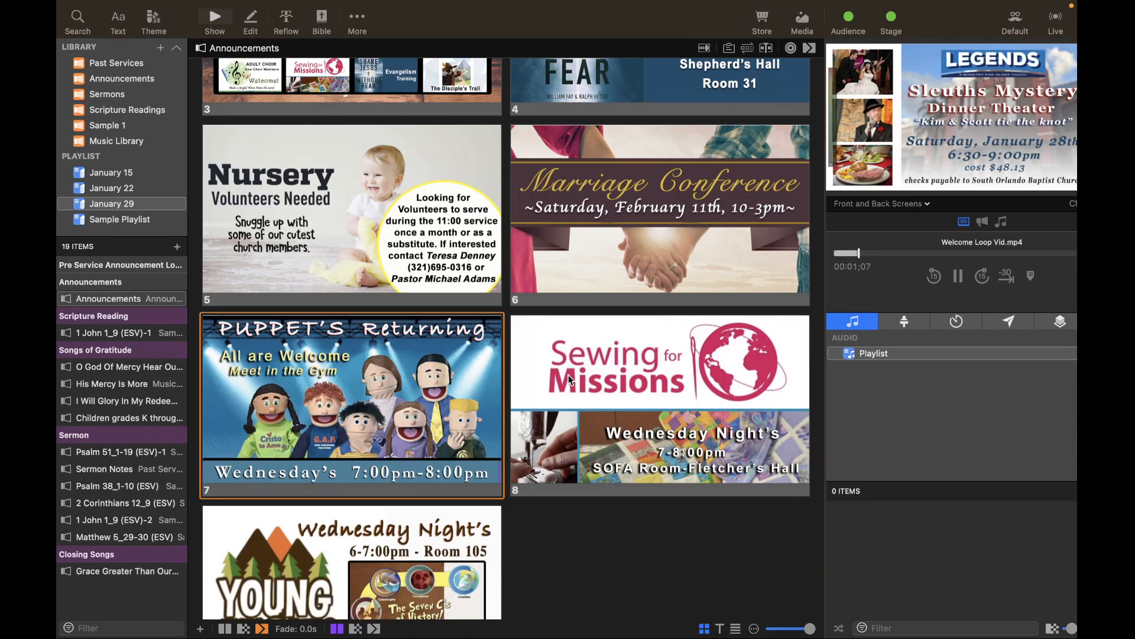
Look over the remaining announcement slides, previewing Puppet's Returning and Sewing for Missions
scroll(570, 380, "up", 2)
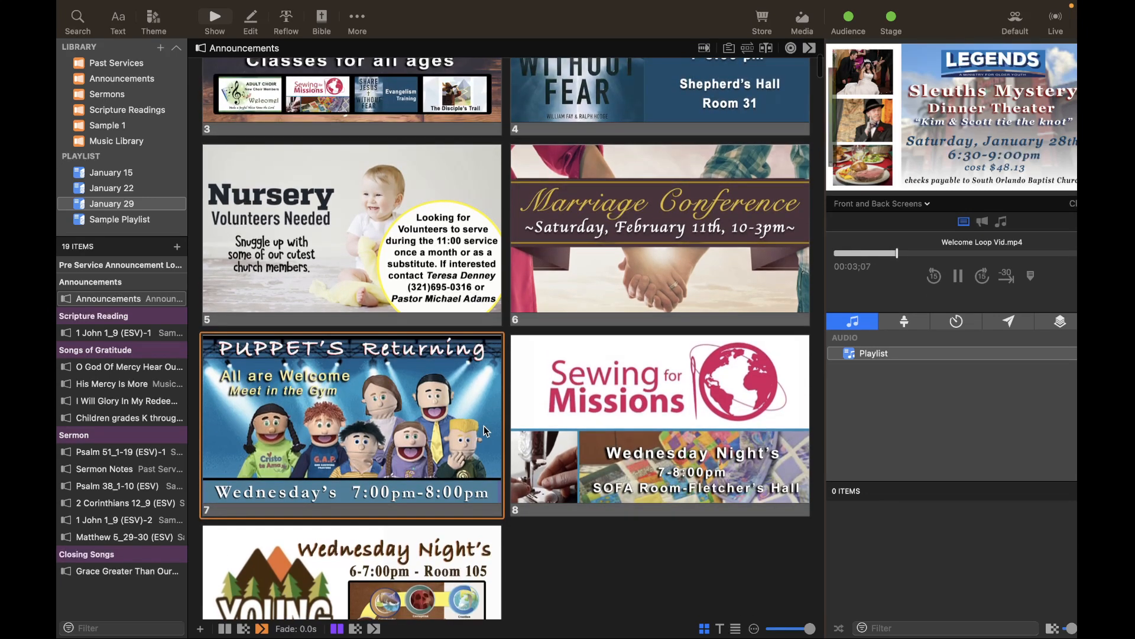
left_click(484, 426)
left_click(574, 412)
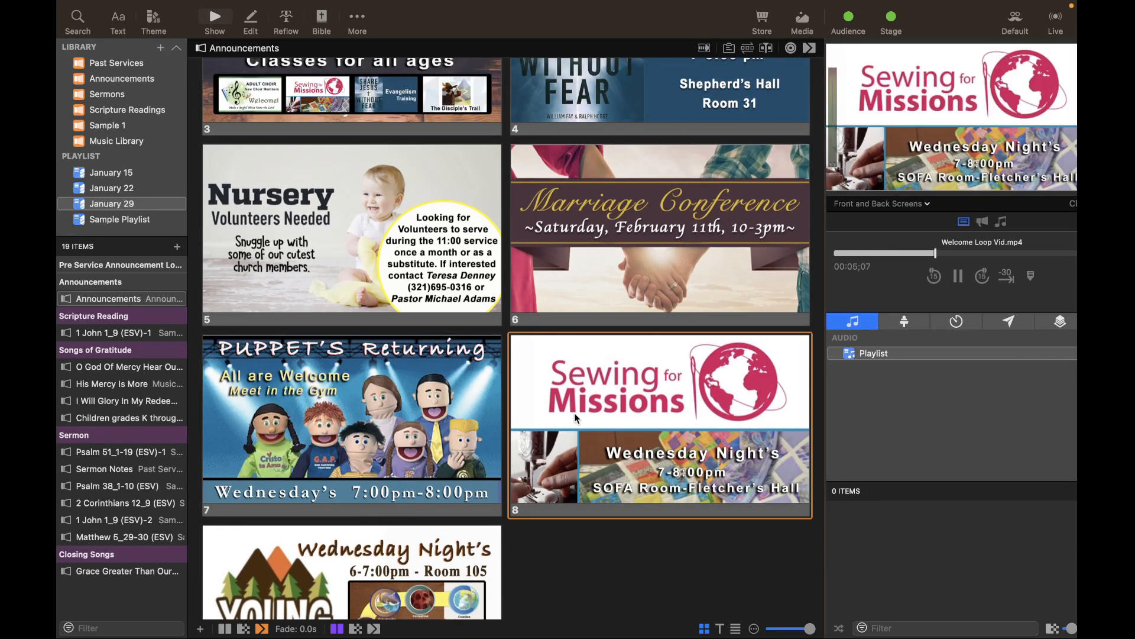
scroll(573, 413, "down", 4)
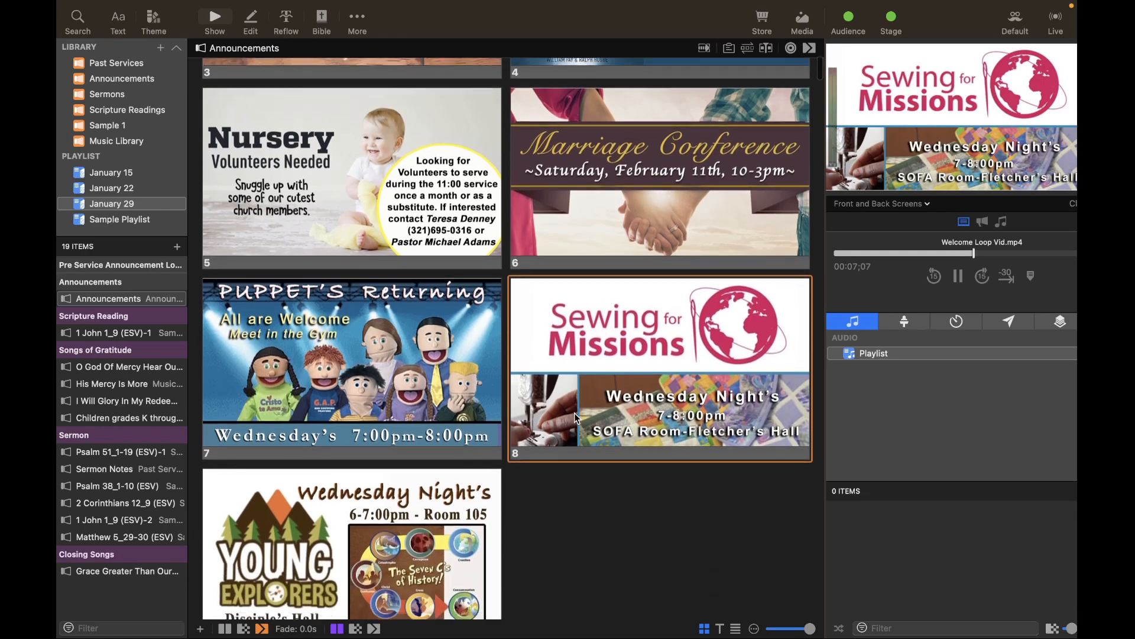
key("Right")
left_click(457, 352)
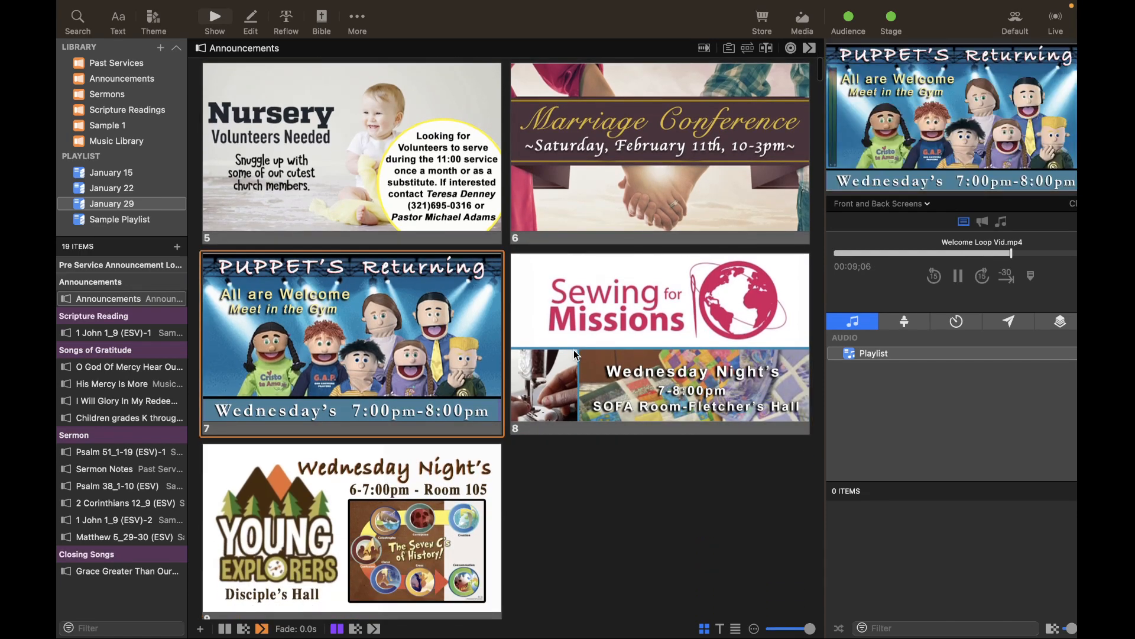
left_click(566, 327)
scroll(565, 328, "up", 10)
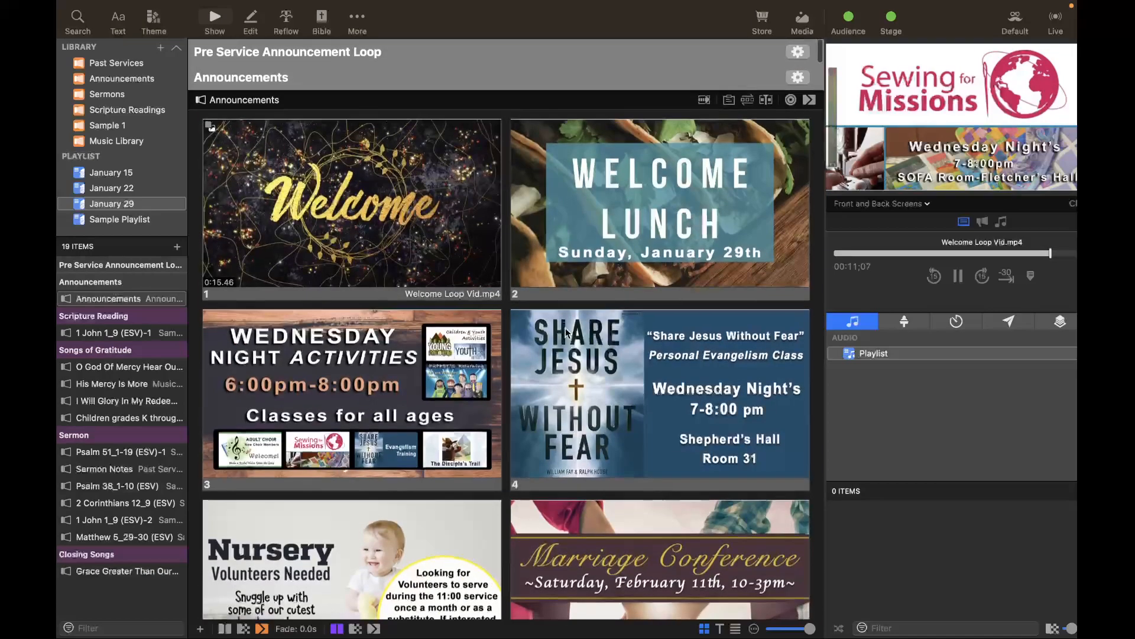
Preview the Wednesday Night Activities slide and return the output to the opening Welcome slide
left_click(442, 335)
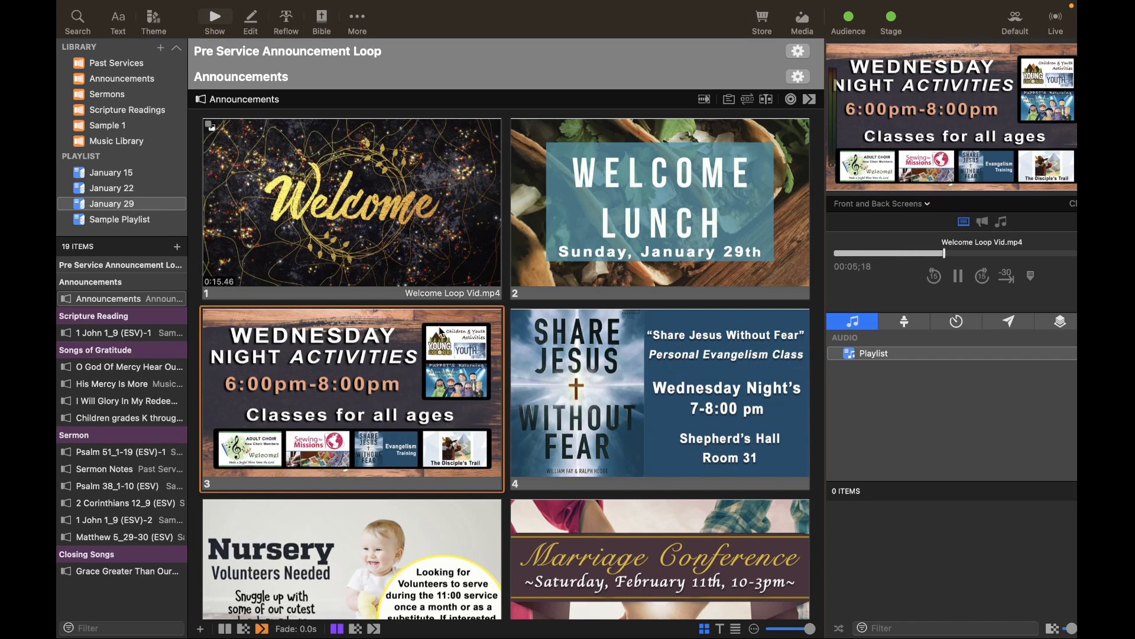
left_click(432, 221)
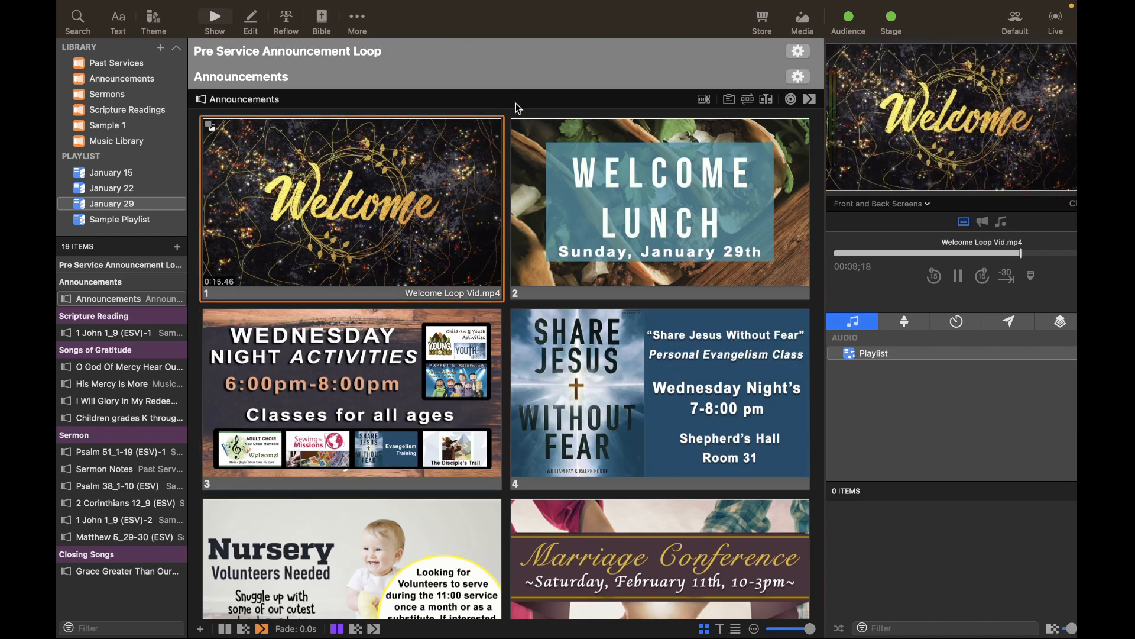
left_click(705, 103)
left_click(706, 104)
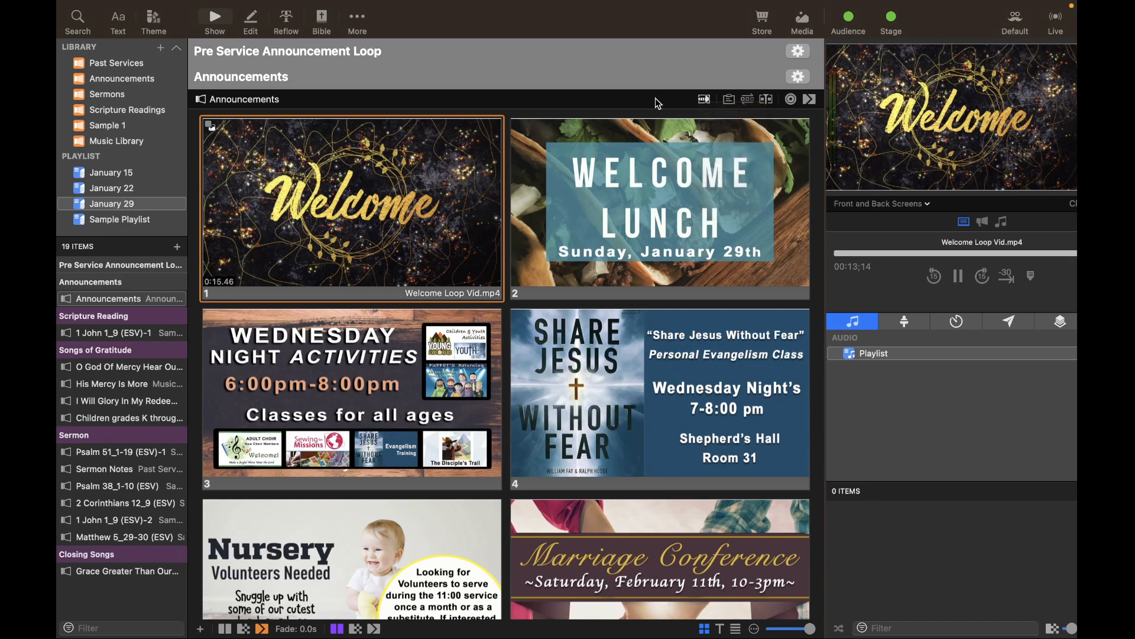
Try automatic advancing of the Announcements slides at 5 and then 10 seconds, and set the timer back to None
left_click(707, 104)
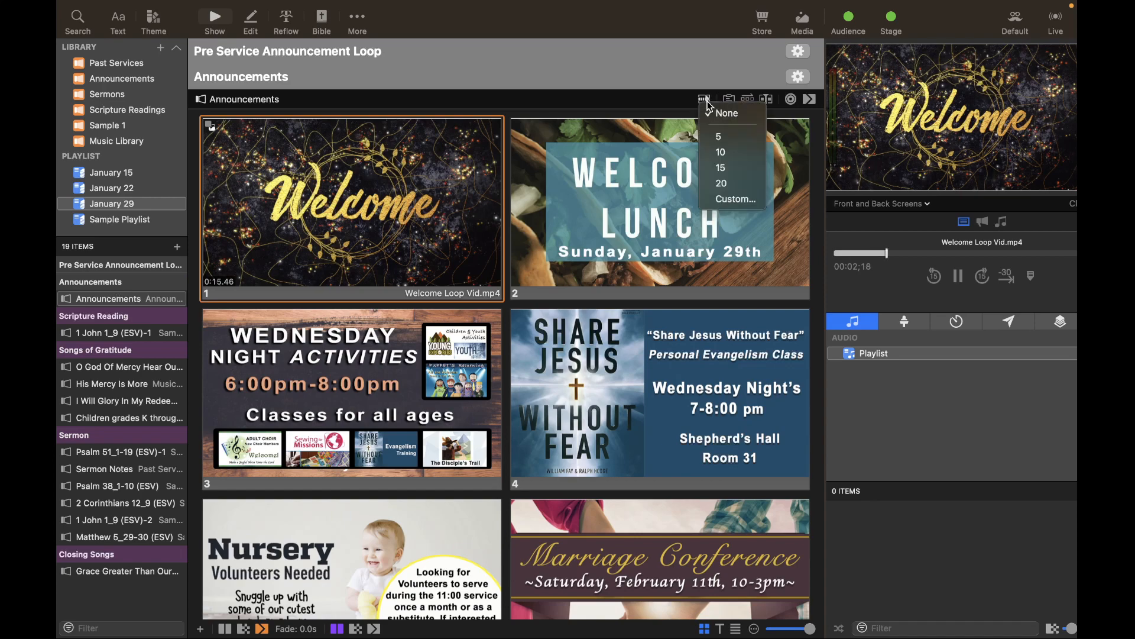
left_click(713, 138)
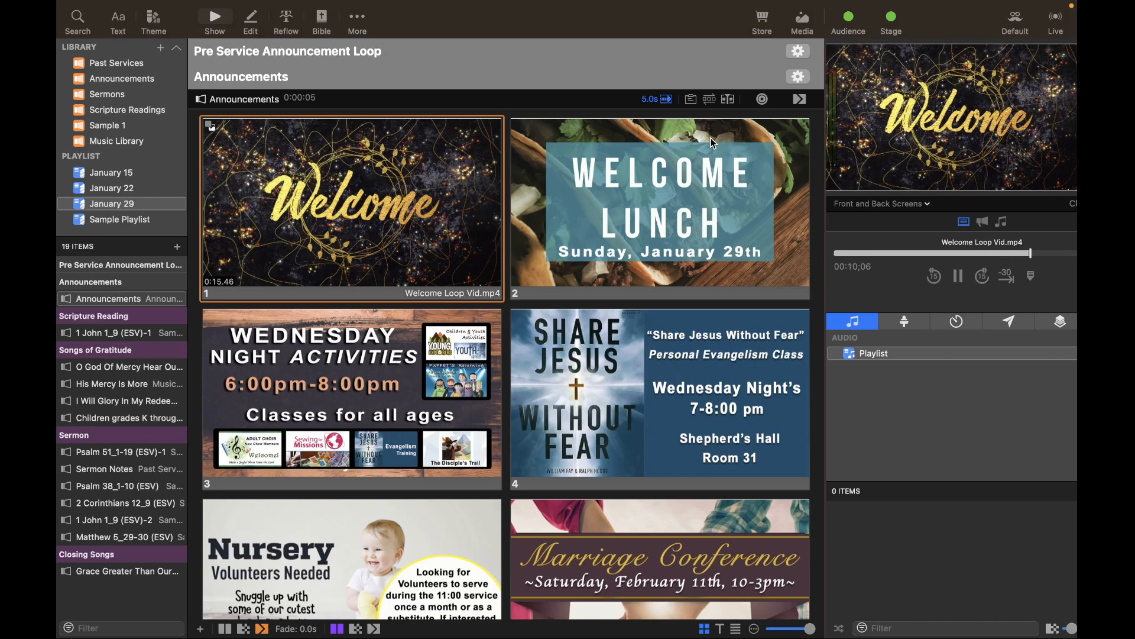
left_click(677, 188)
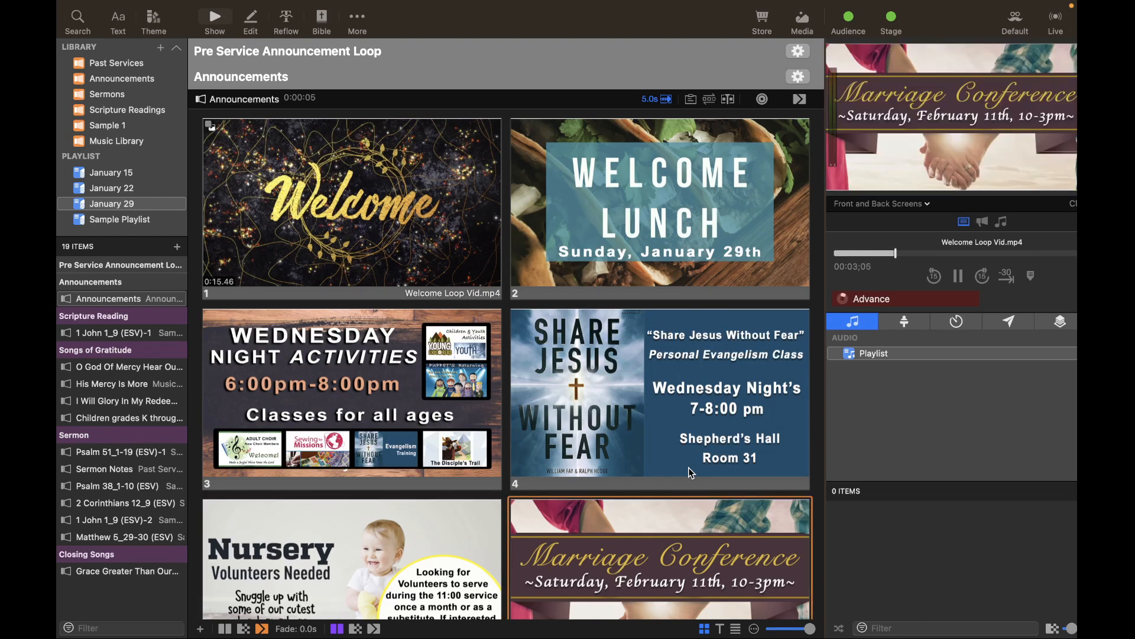
left_click(667, 104)
left_click(670, 154)
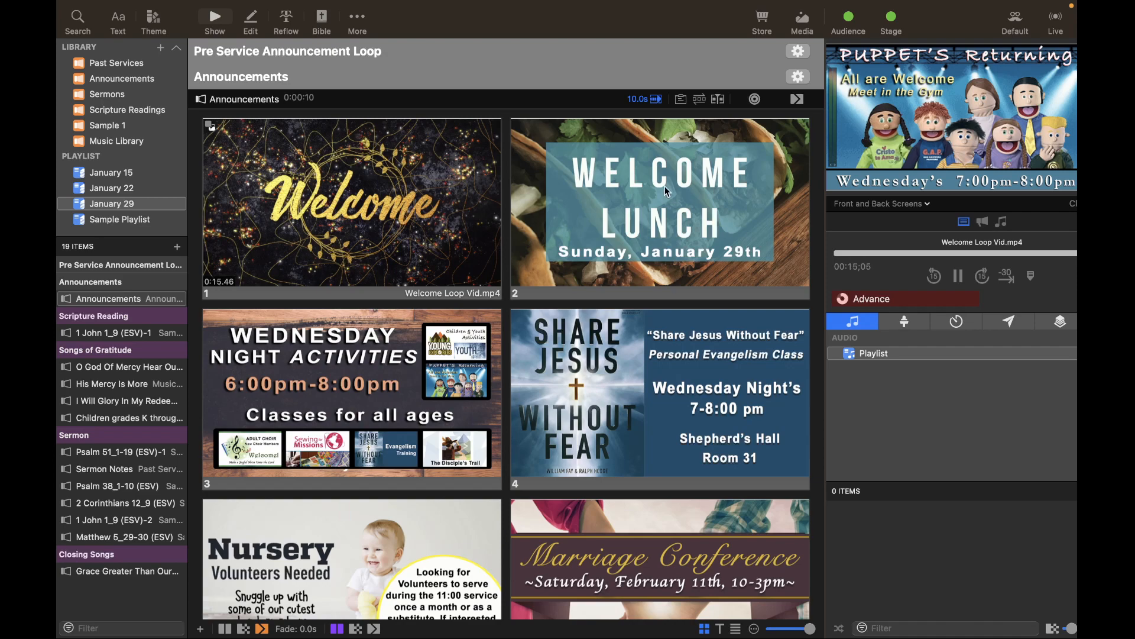
left_click(648, 99)
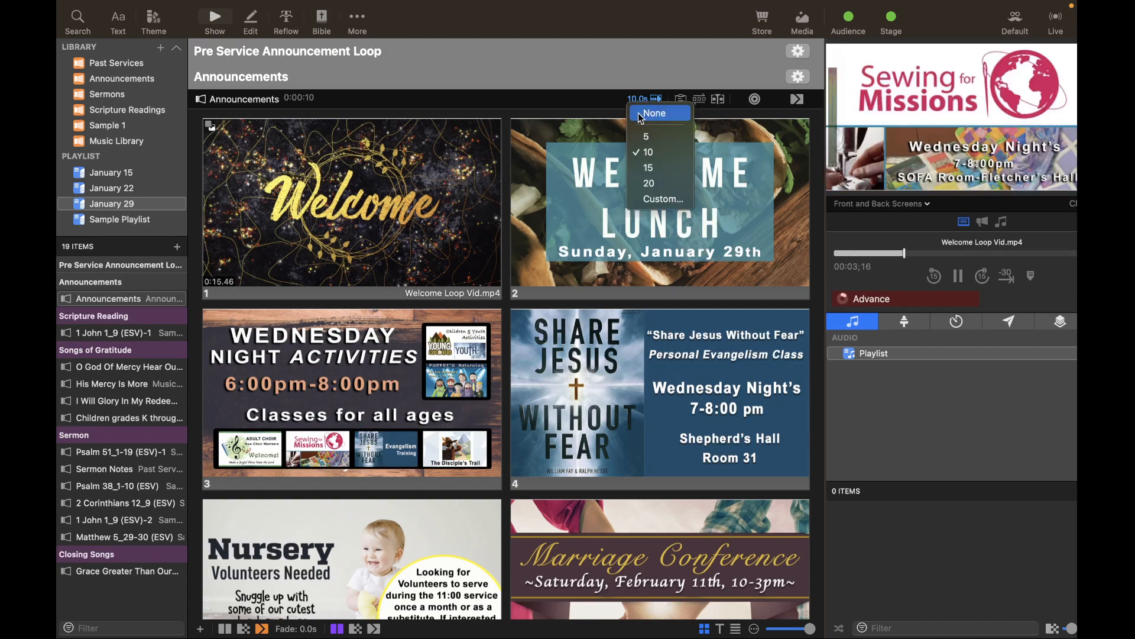
left_click(650, 114)
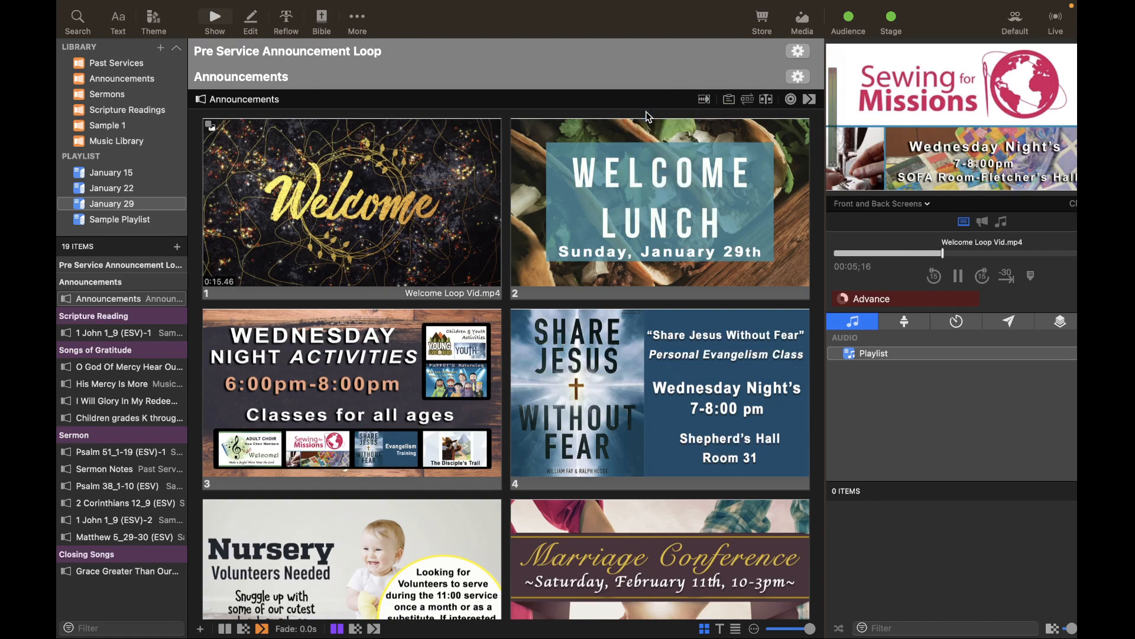
Preview the Welcome, Welcome Lunch, Wednesday Night Activities and Share Jesus Without Fear slides one by one, returning to Wednesday Night Activities
left_click(464, 224)
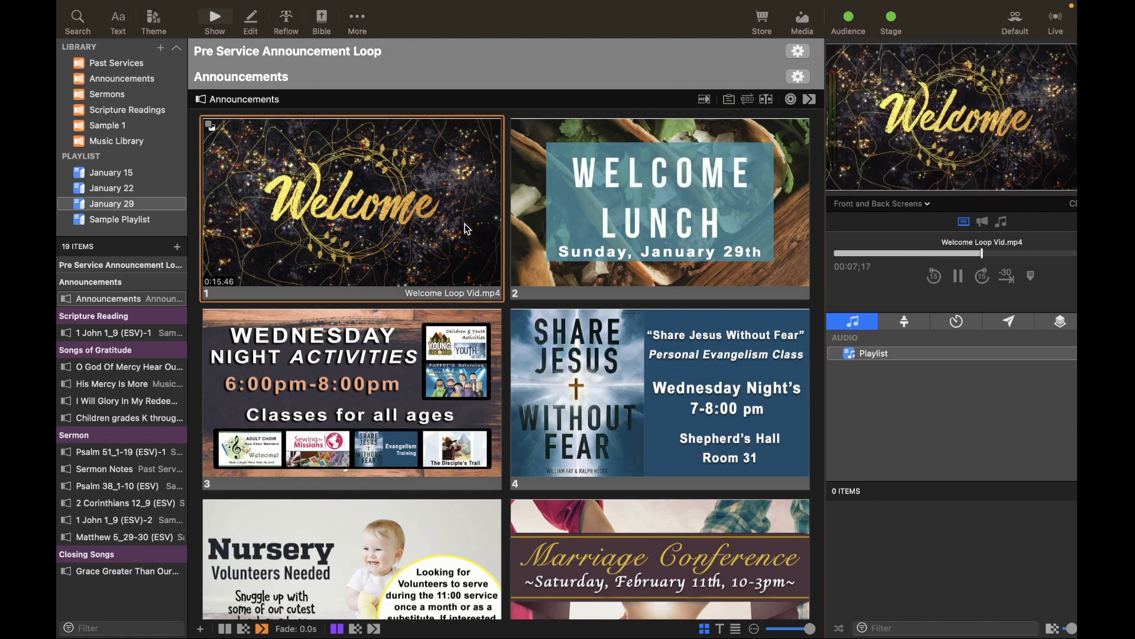
left_click(595, 236)
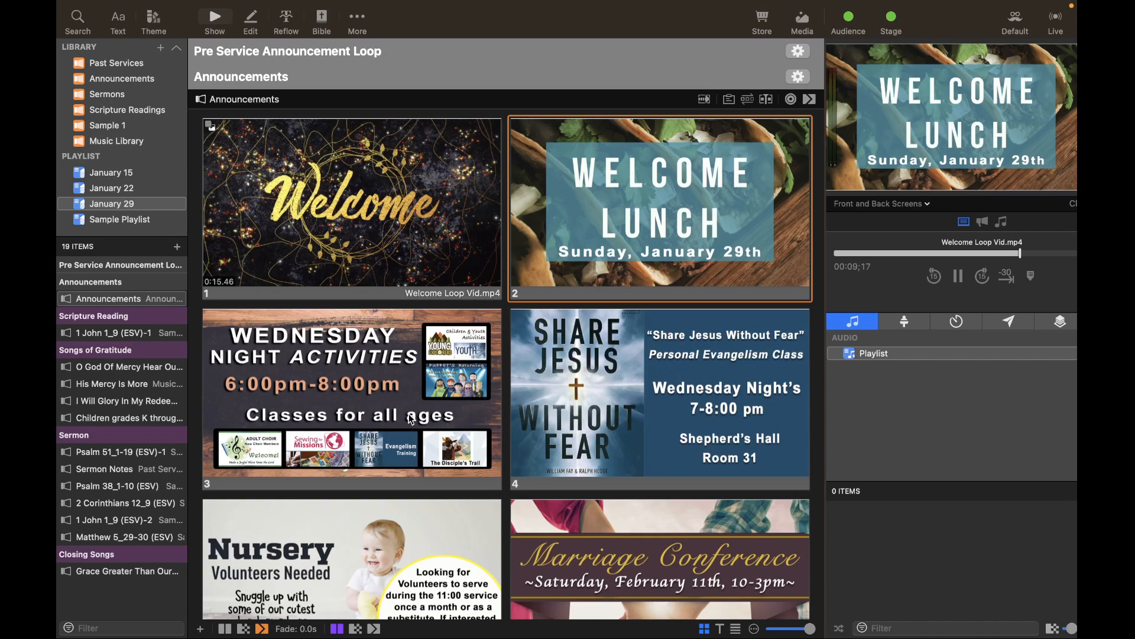
left_click(425, 382)
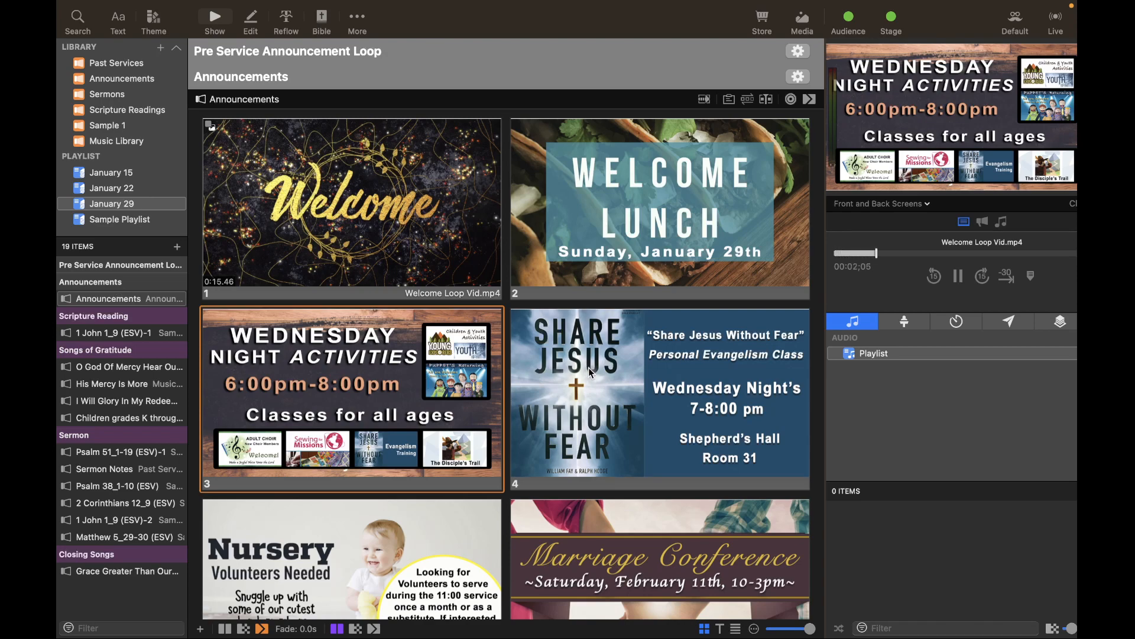
left_click(520, 371)
scroll(520, 371, "down", 3)
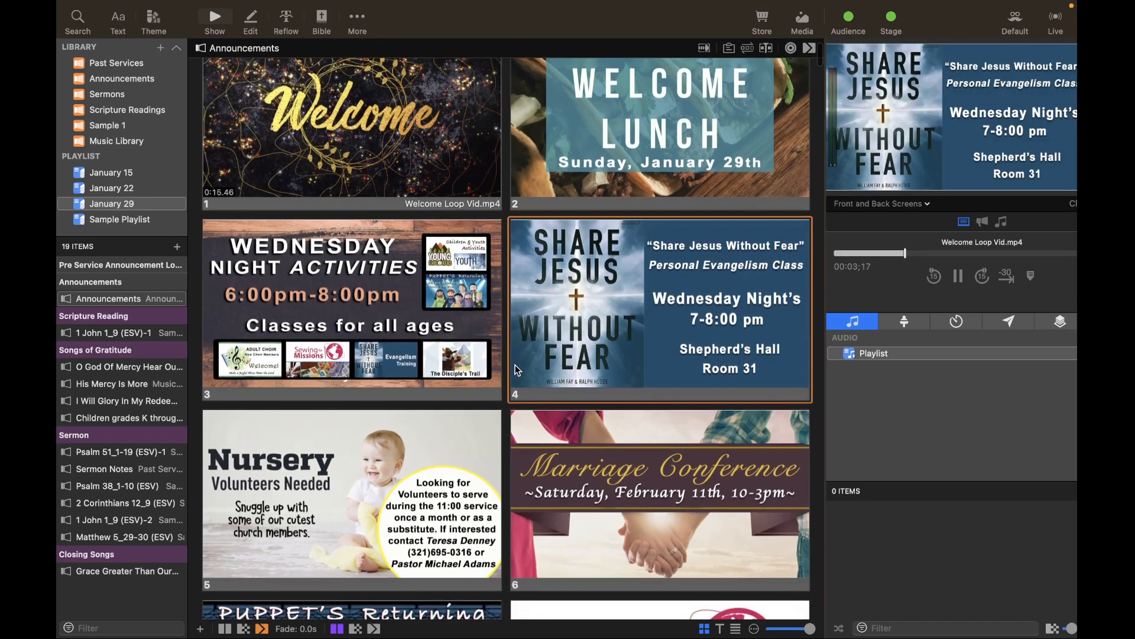
left_click(425, 329)
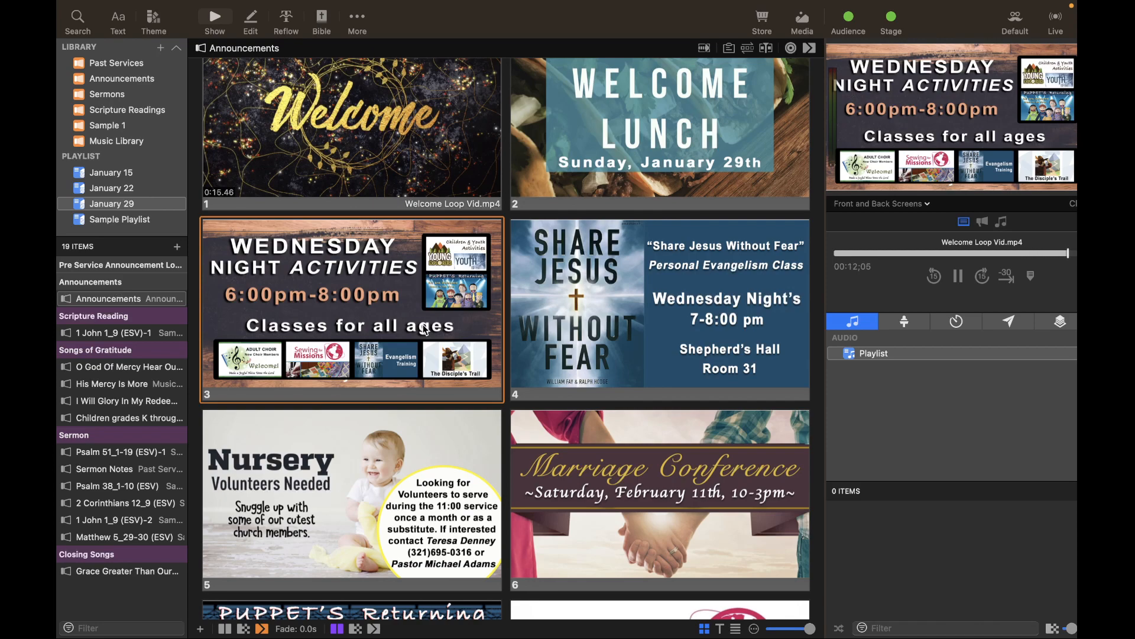
Refit the window to the screen and step the output through the announcements from Welcome Lunch to Young Explorers, returning to Welcome Lunch
mouse_move(256, 2)
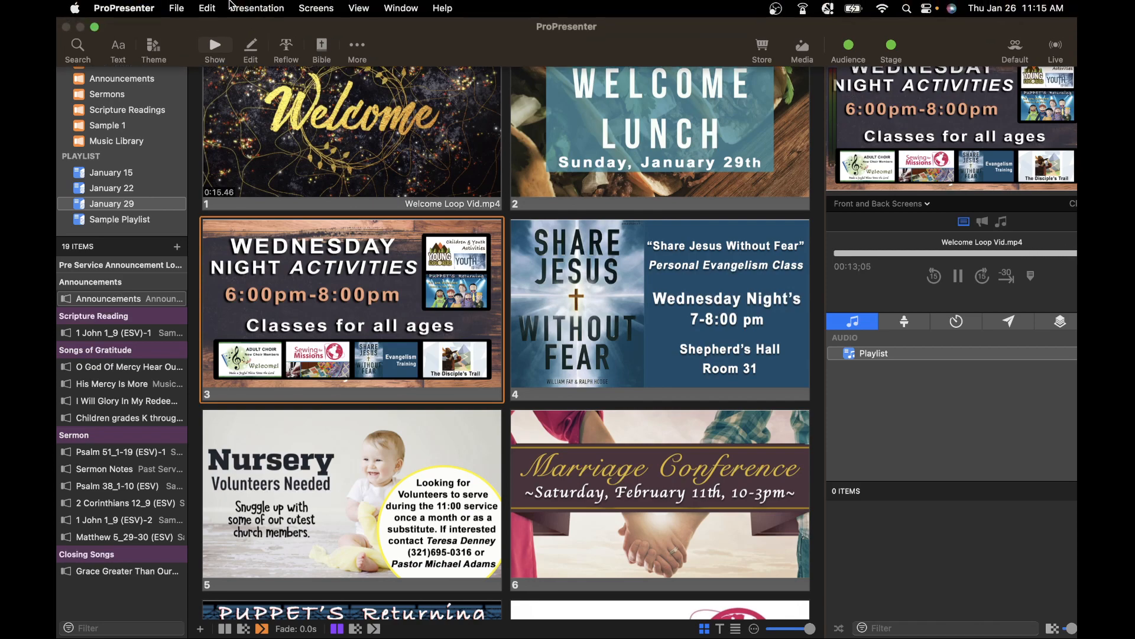
left_click(94, 28)
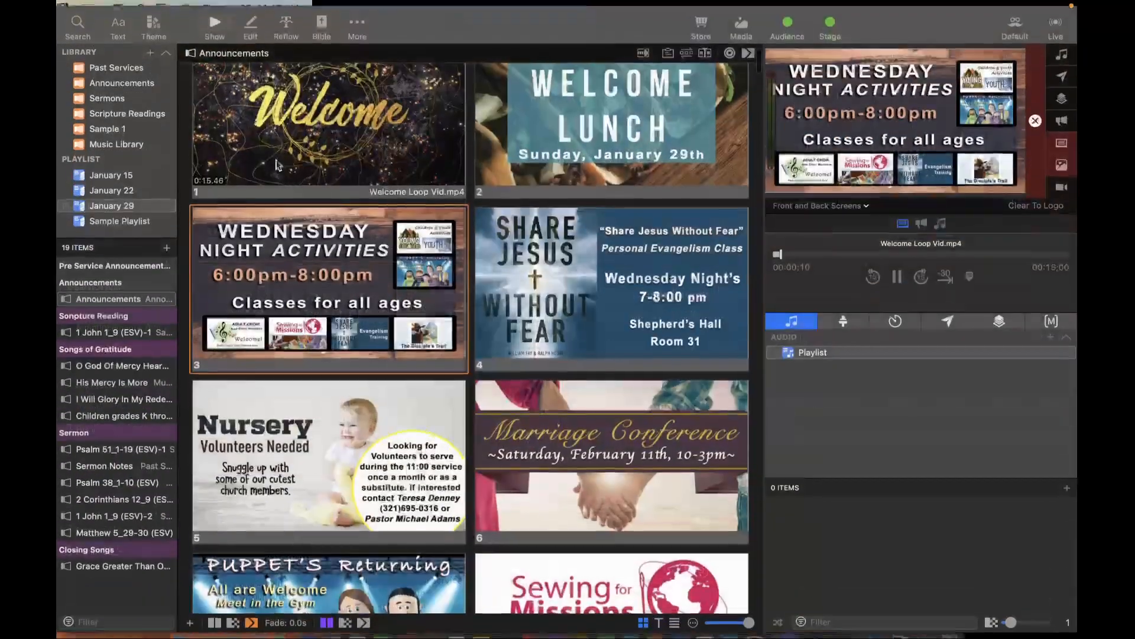
left_click(548, 332)
scroll(549, 332, "up", 3)
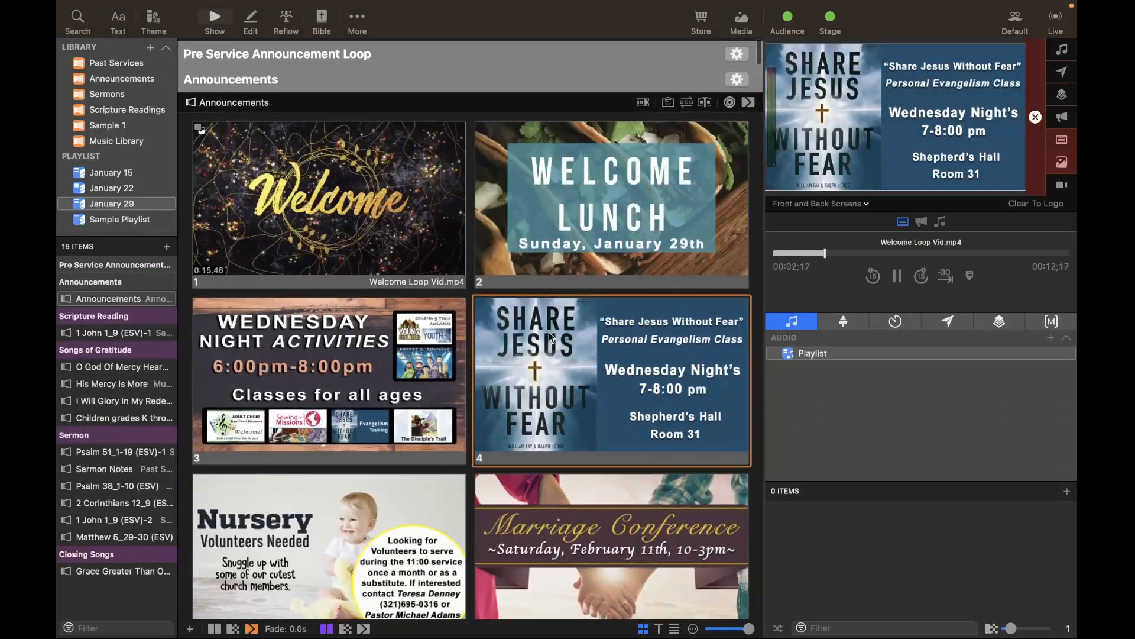
left_click(555, 230)
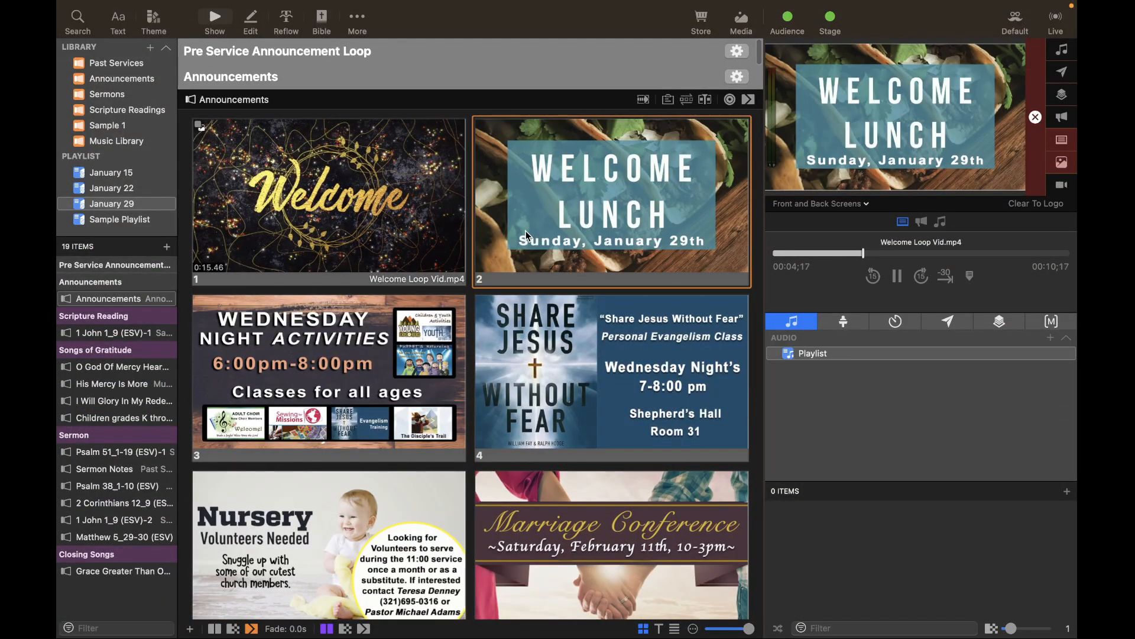
key("Right")
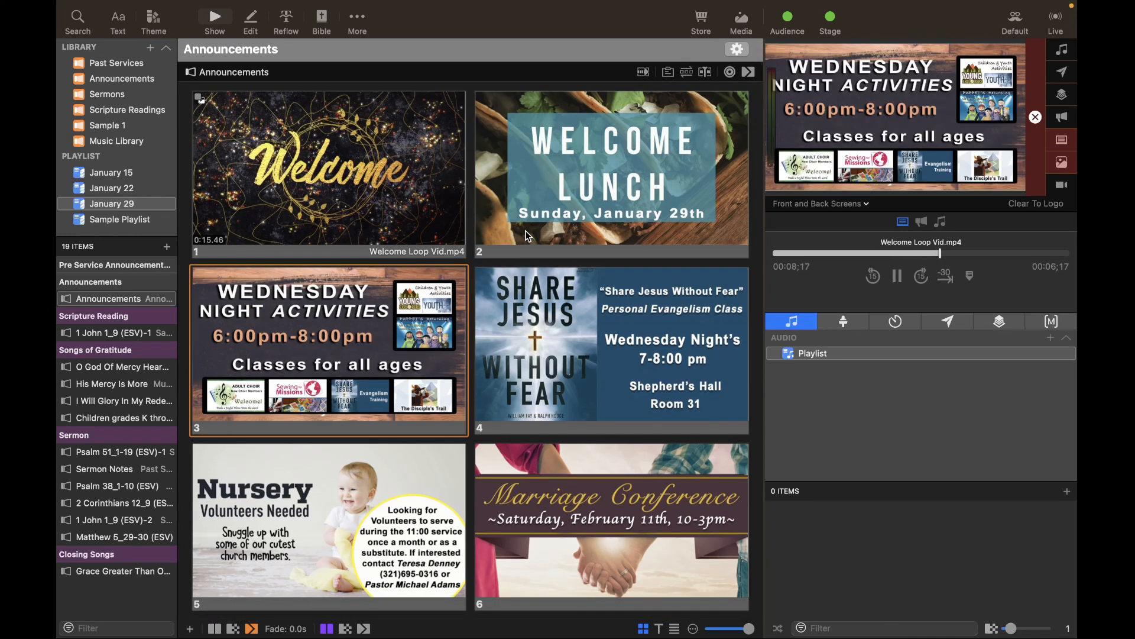
key("Right")
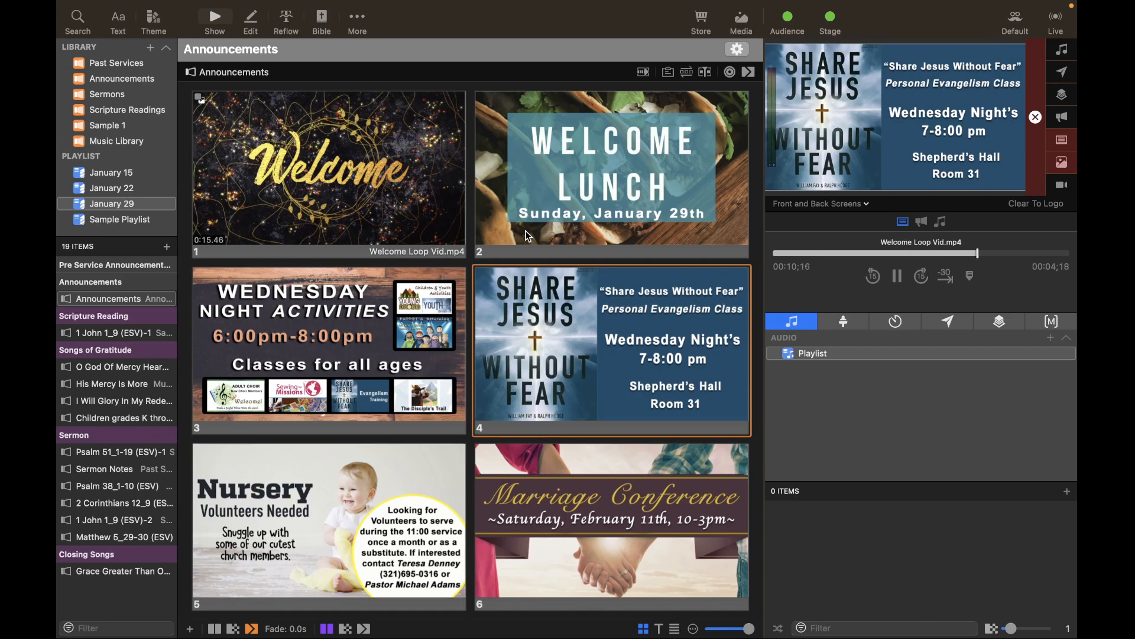
key("Right")
key("Right")
key("Right")
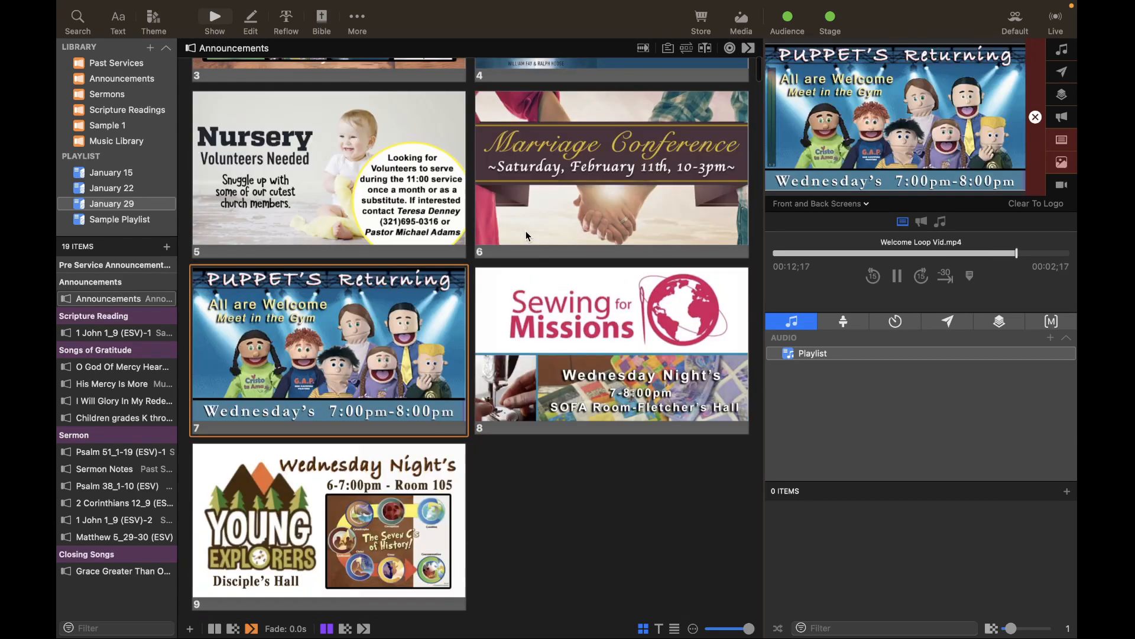
key("Right")
key("Right")
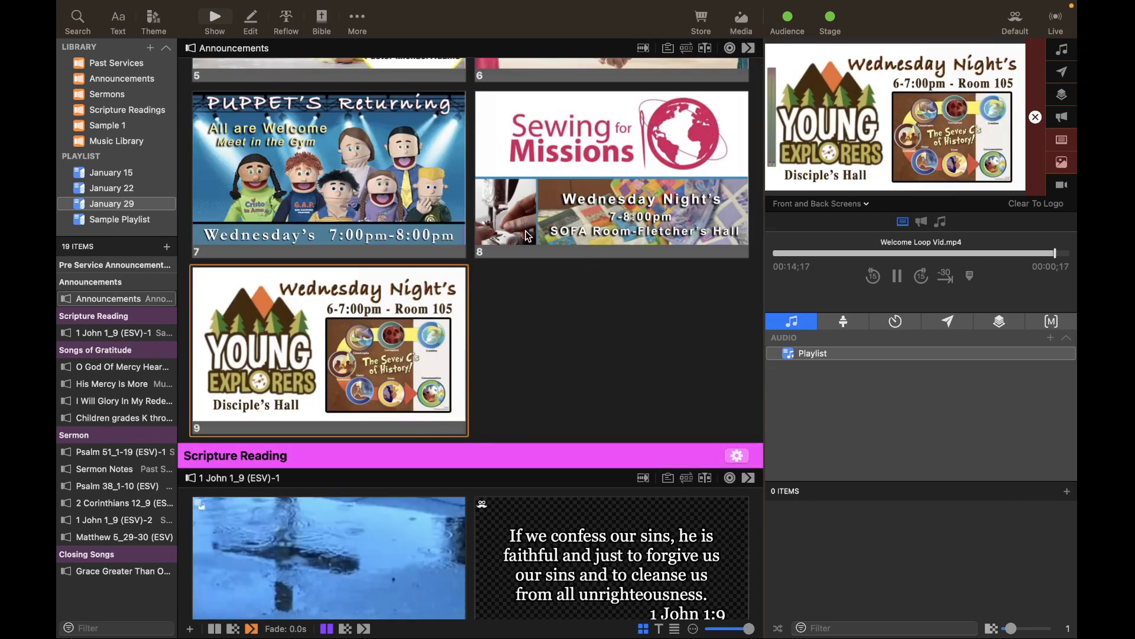
key("Right")
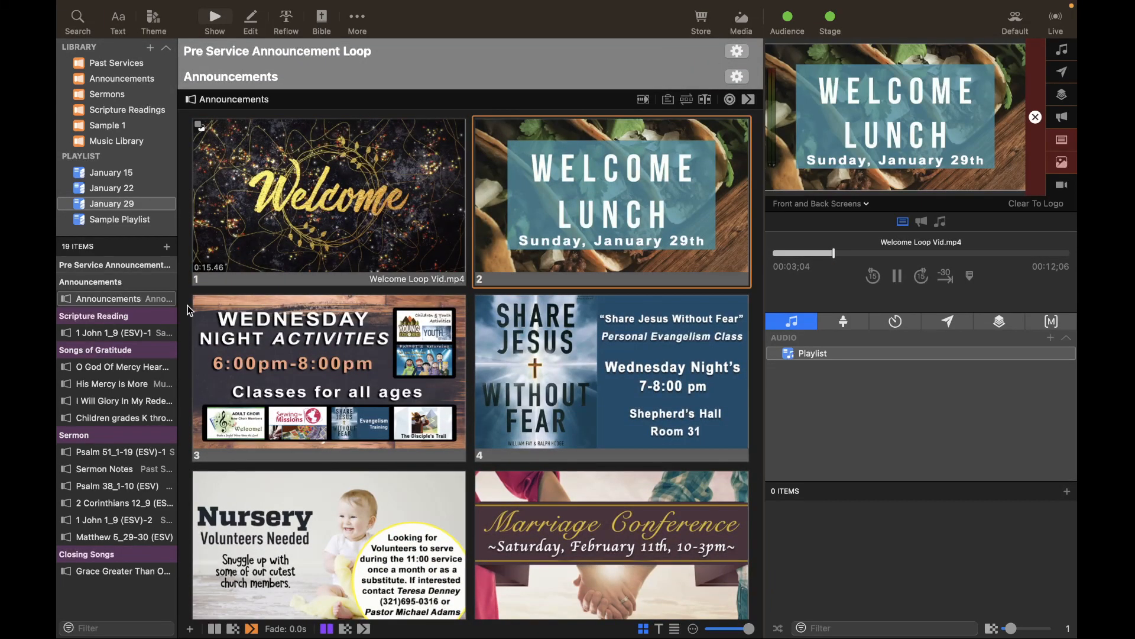
Go to the 1 John 1:9 scripture reading in the playlist and check the Scripture Reading and Prayer passage in Planning Center
left_click(99, 334)
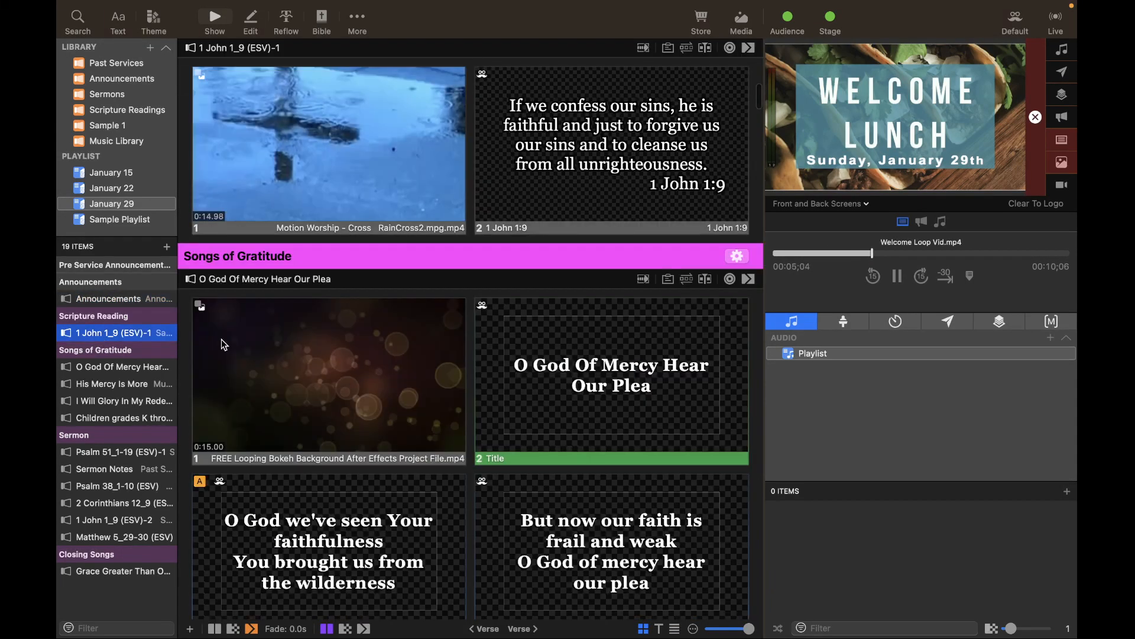
scroll(389, 204, "up", 2)
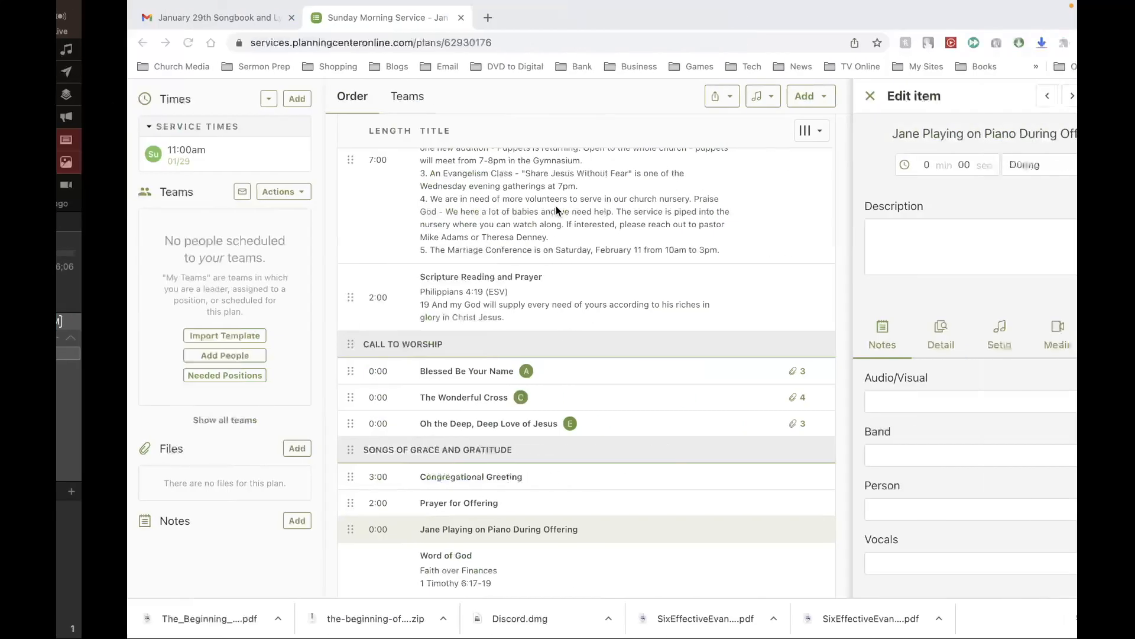
scroll(484, 286, "down", 1)
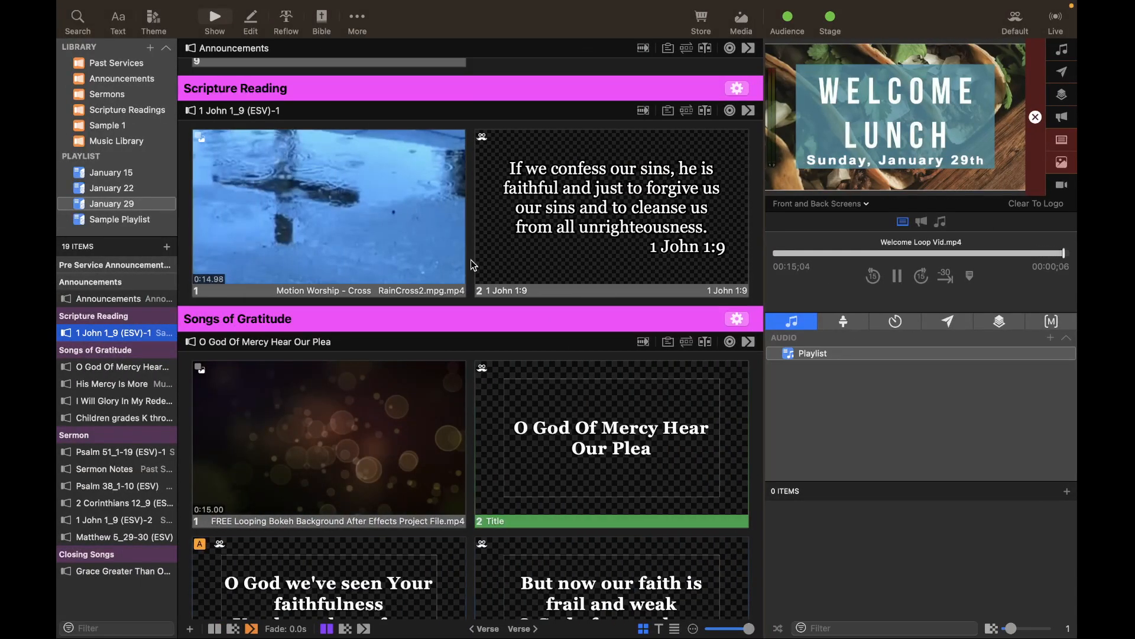
Look up Philippians 4:19 in ProPresenter's English Standard Version Bible and show the verse on the output
left_click(325, 25)
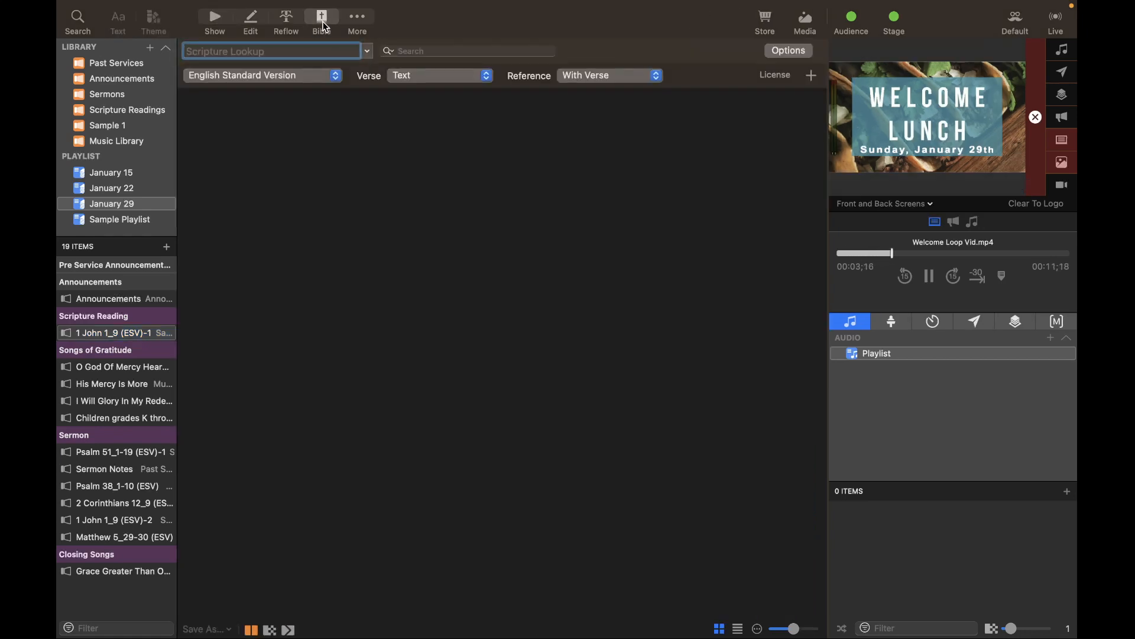
type("Philippians 4:19")
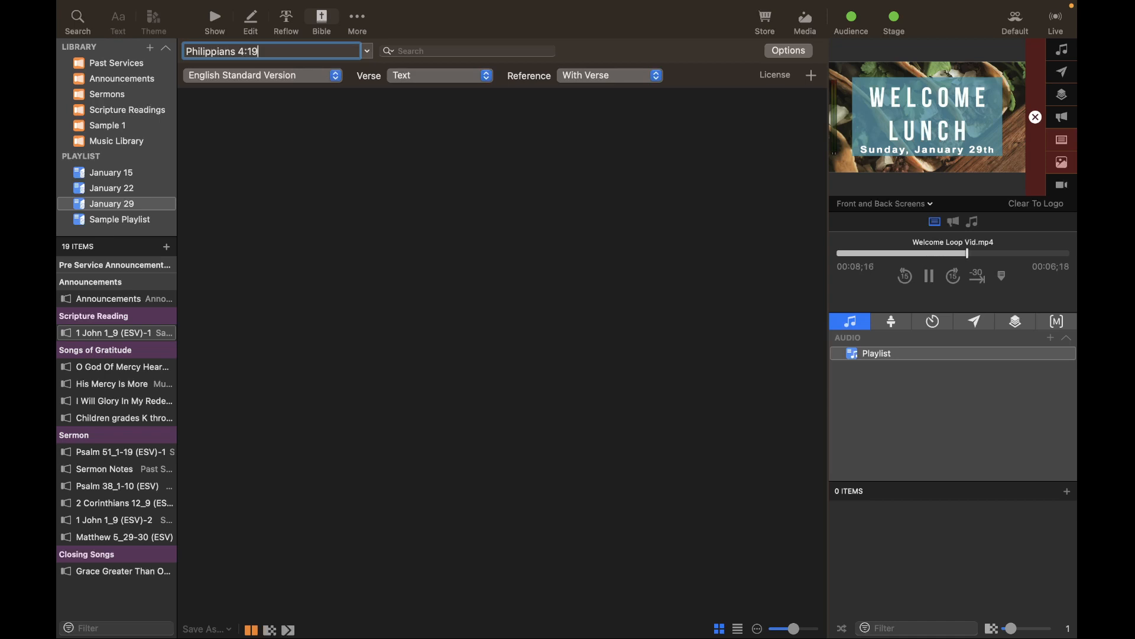
key("Return")
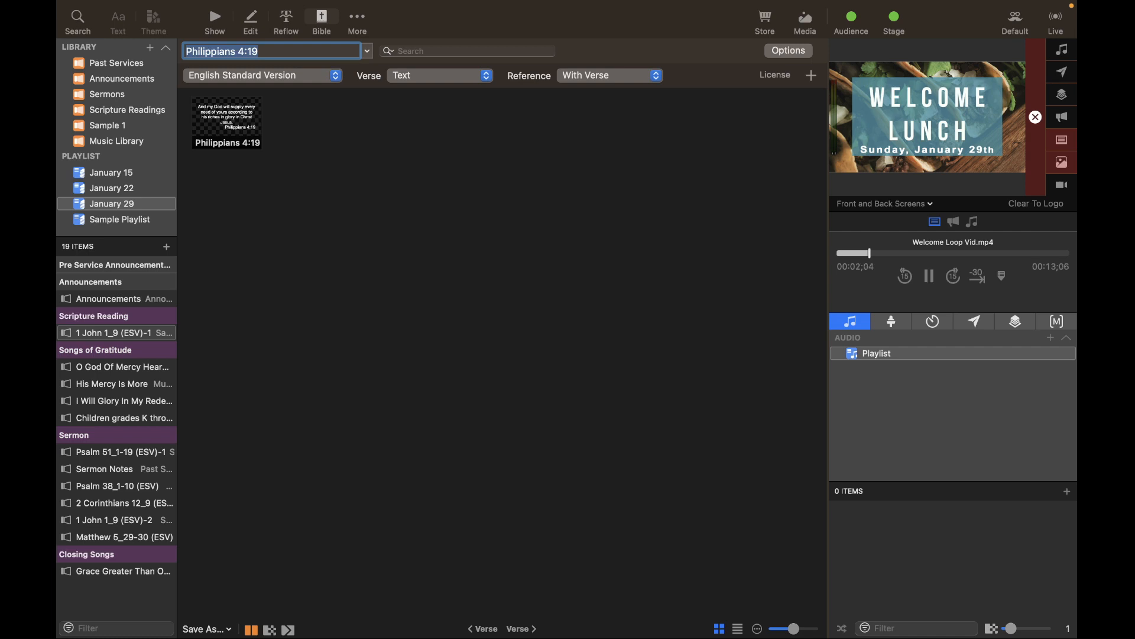
left_click(213, 123)
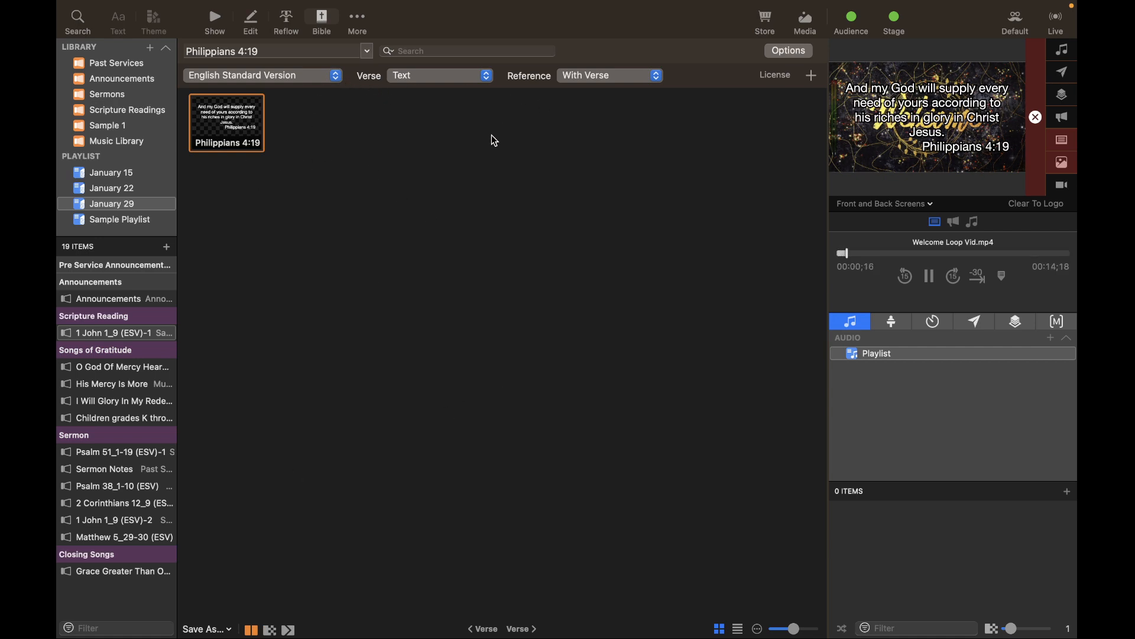
Review the Bible slide options and the purchased Bibles, leaving the settings as they are
left_click(782, 50)
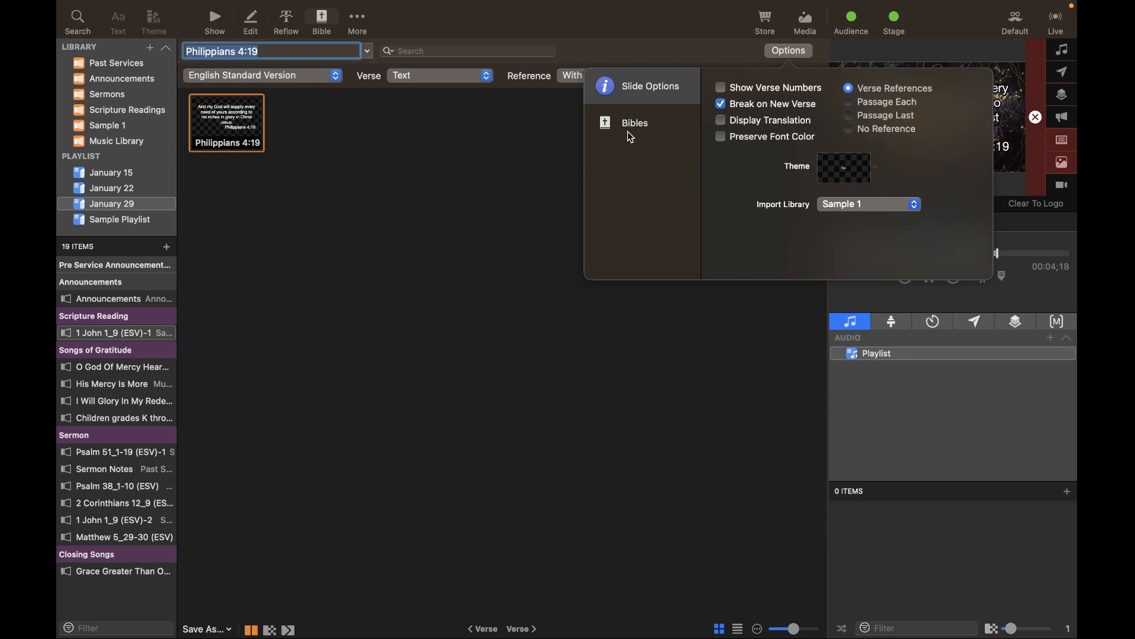
left_click(644, 131)
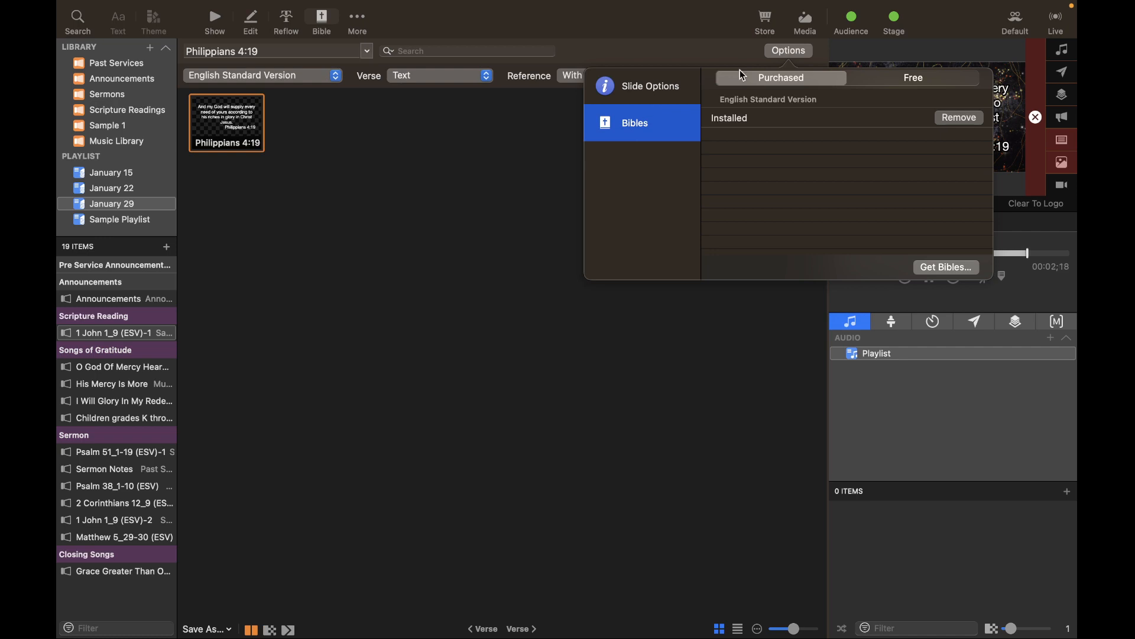
left_click(633, 90)
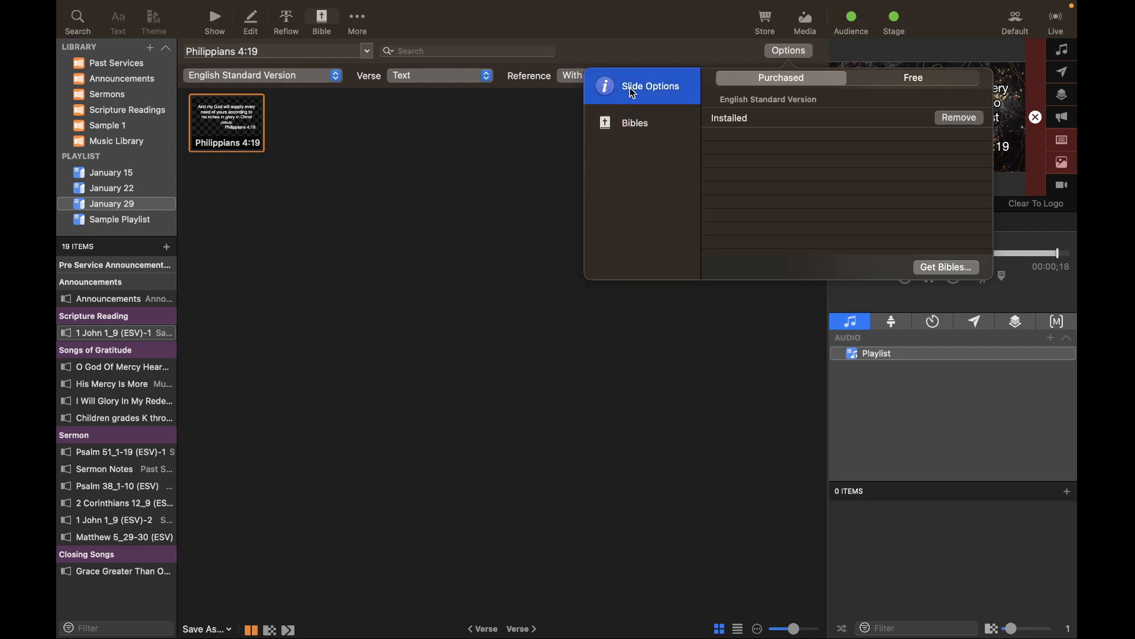
left_click(541, 189)
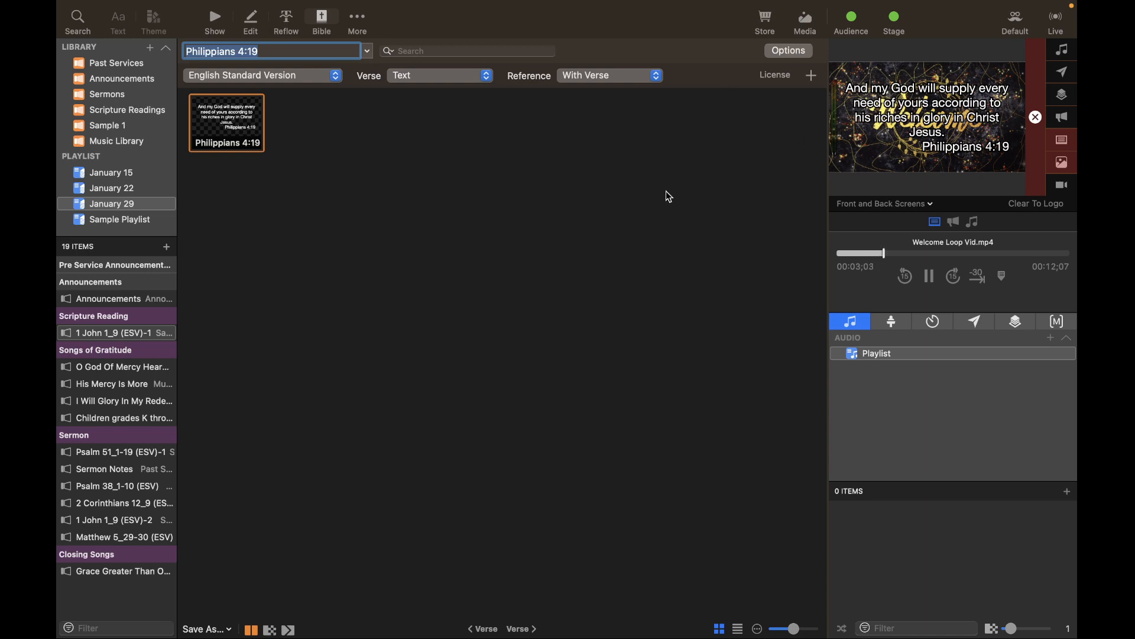
Save the Philippians 4:19 verse to the January 29 playlist and return to the playlist's slides
left_click(219, 634)
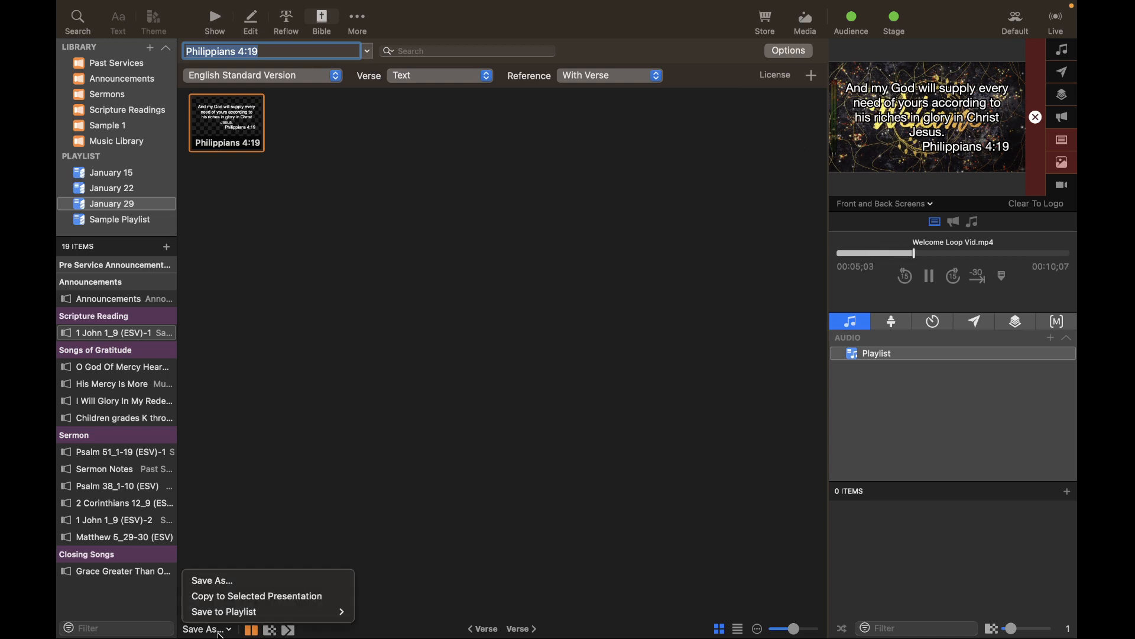
mouse_move(244, 620)
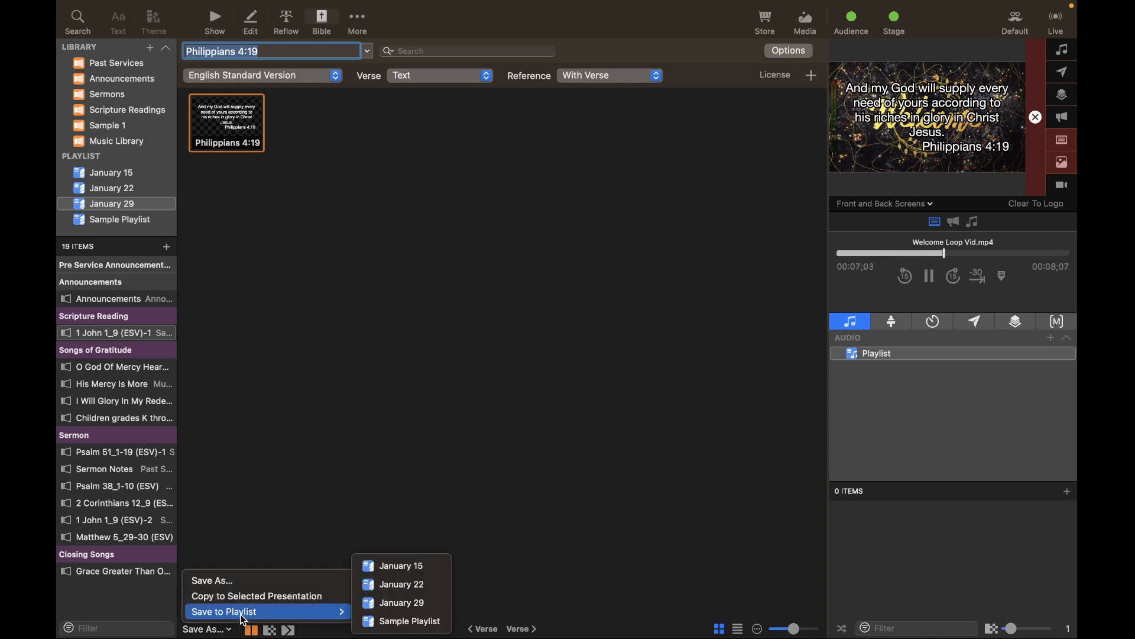
left_click(392, 604)
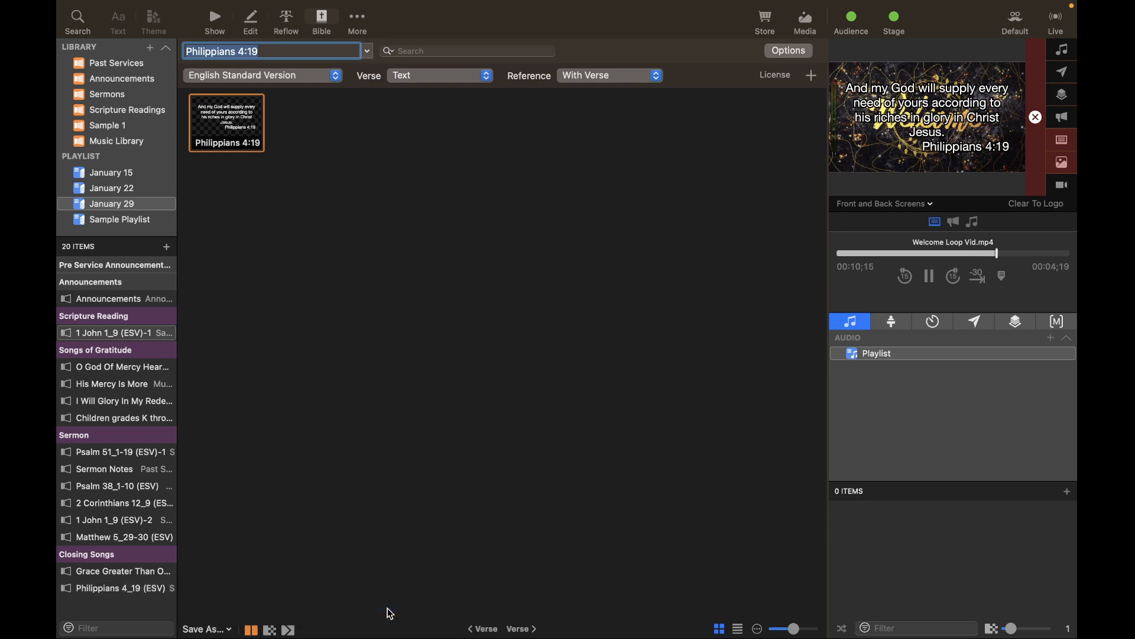
left_click(216, 22)
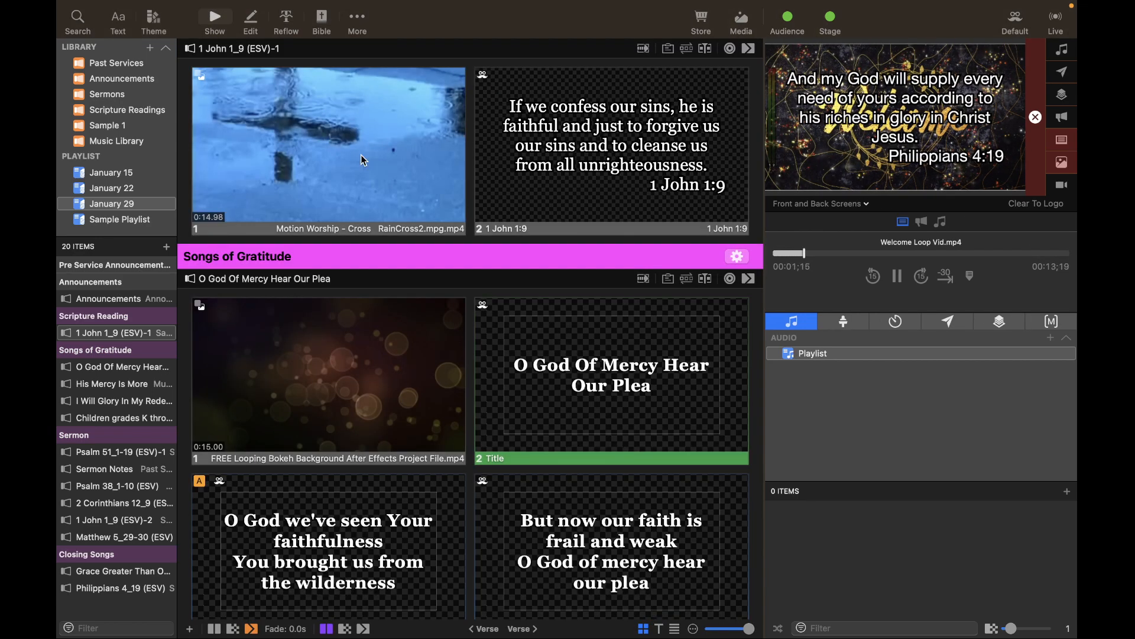
Move the Philippians 4_19 (ESV) item into the Scripture Reading section, directly after 1 John 1_9 (ESV)-1
scroll(361, 155, "up", 2)
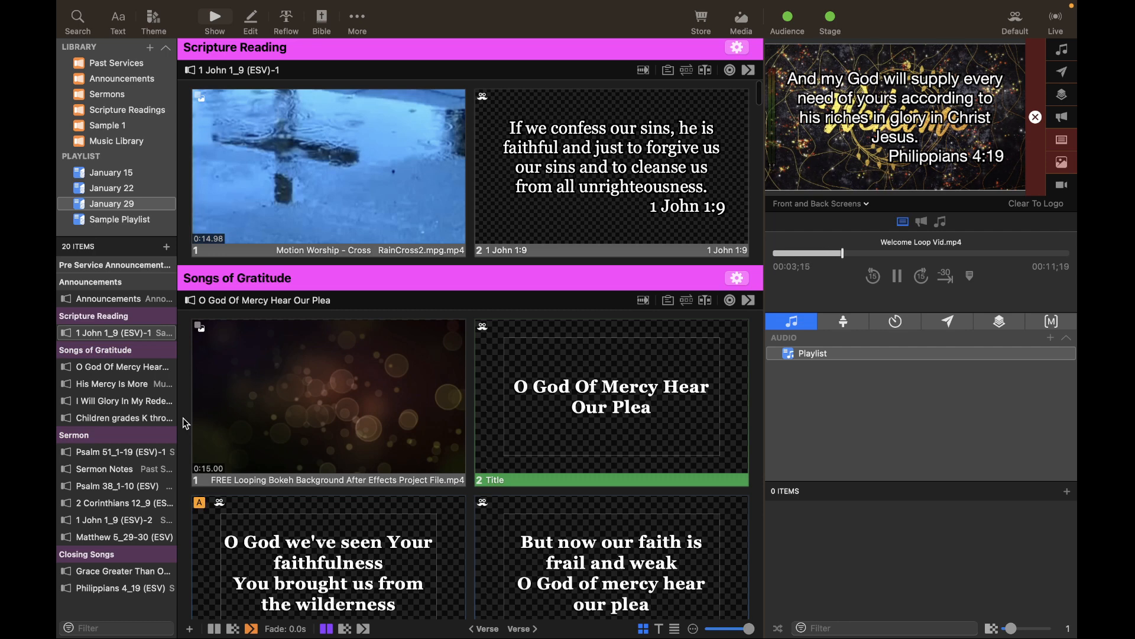
left_click(118, 590)
left_click_drag(118, 595, 115, 343)
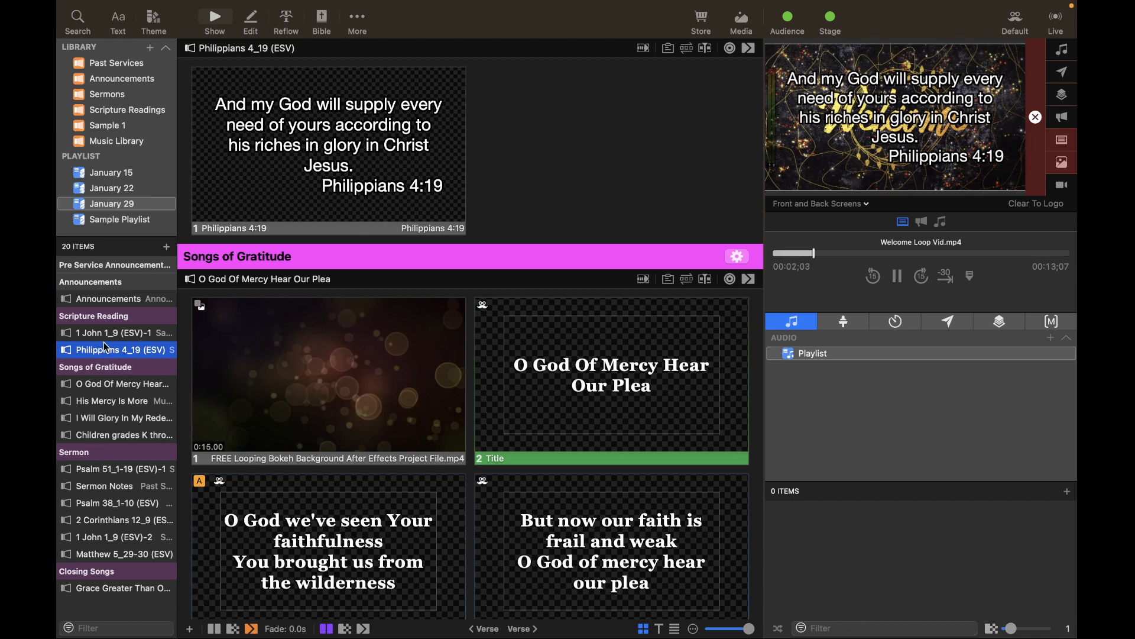
scroll(259, 273, "up", 2)
scroll(259, 269, "up", 5)
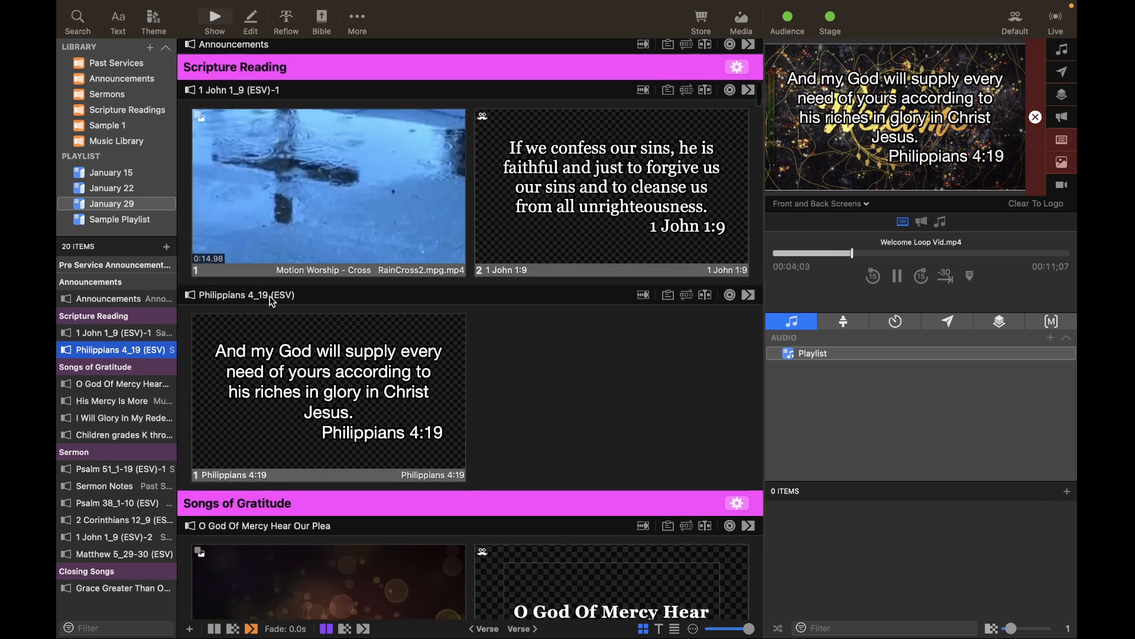
Send the Philippians 4:19 and 1 John 1:9 verse slides to the output to compare them
left_click(300, 371)
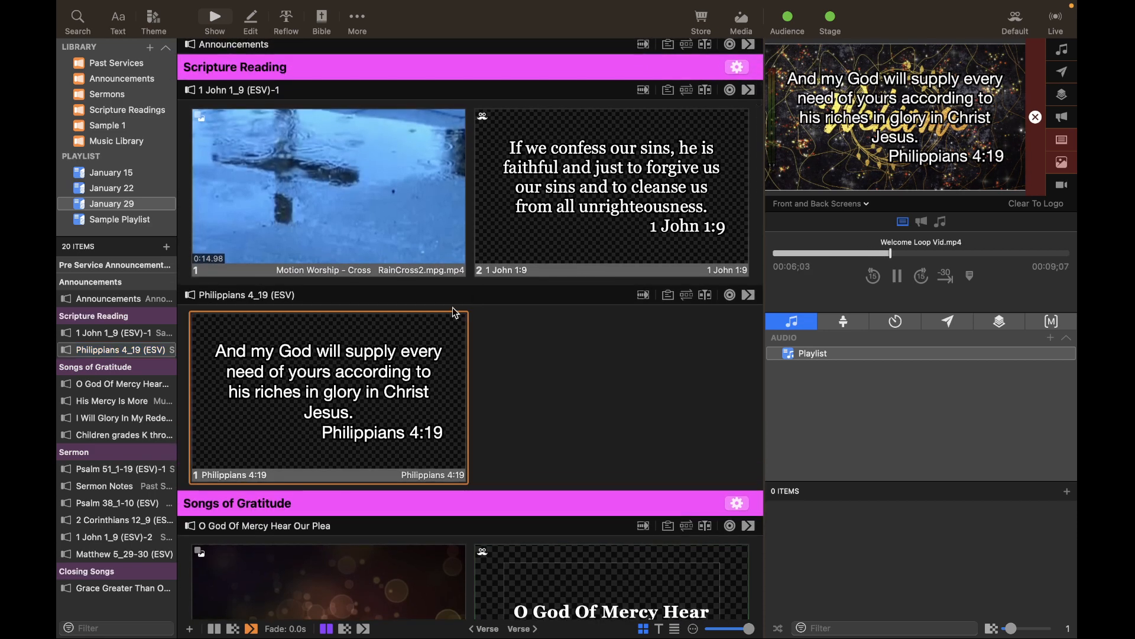
left_click(558, 218)
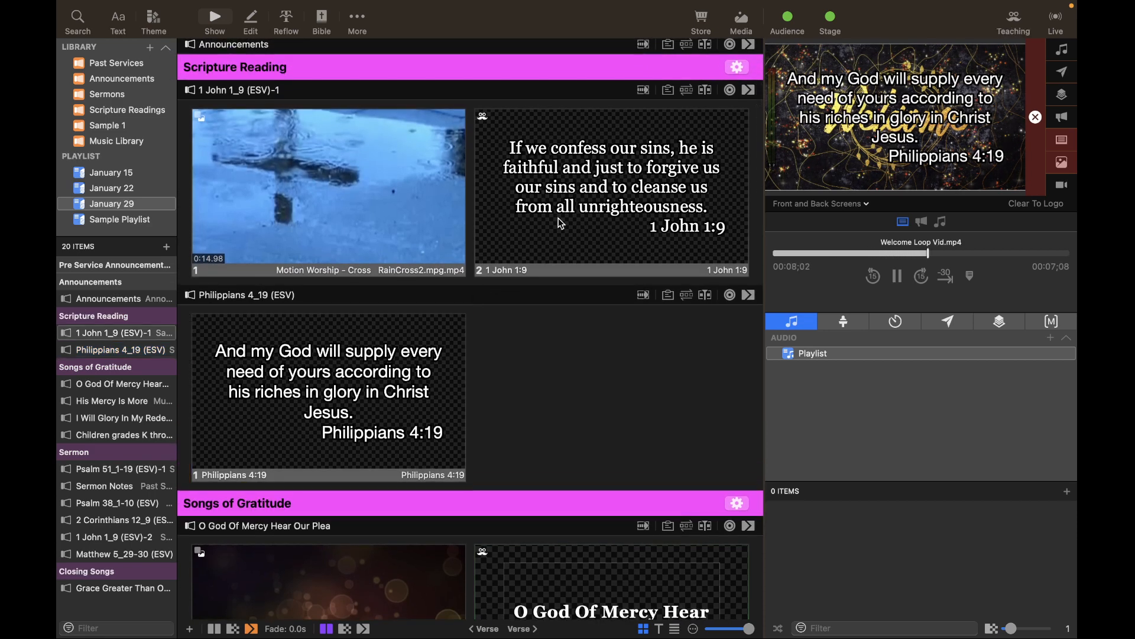
left_click(413, 329)
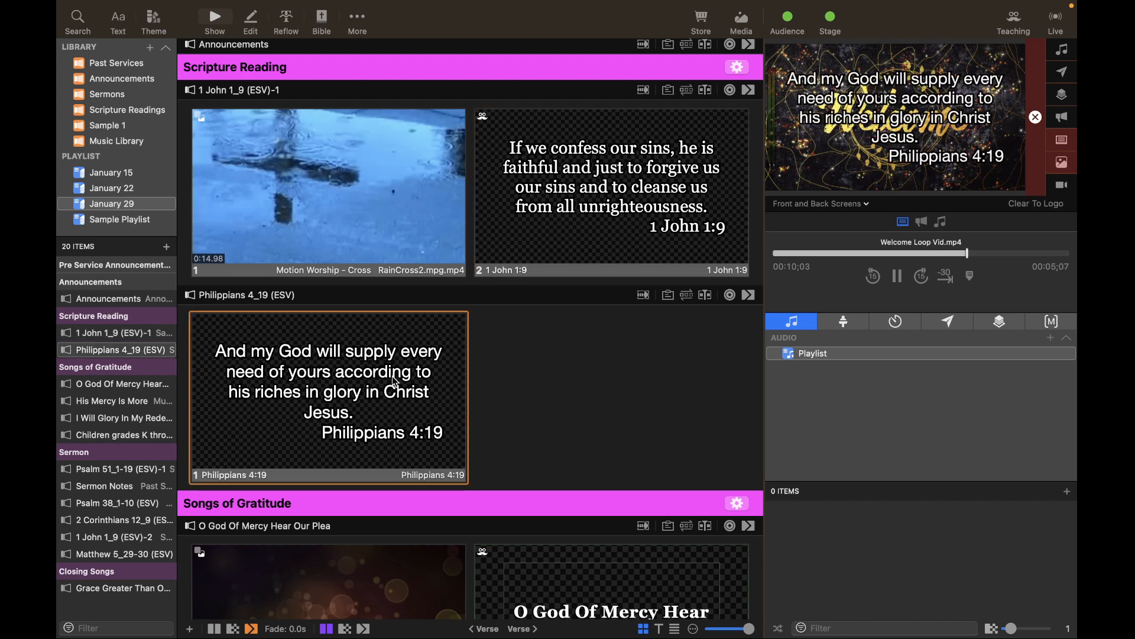
scroll(344, 364, "down", 3)
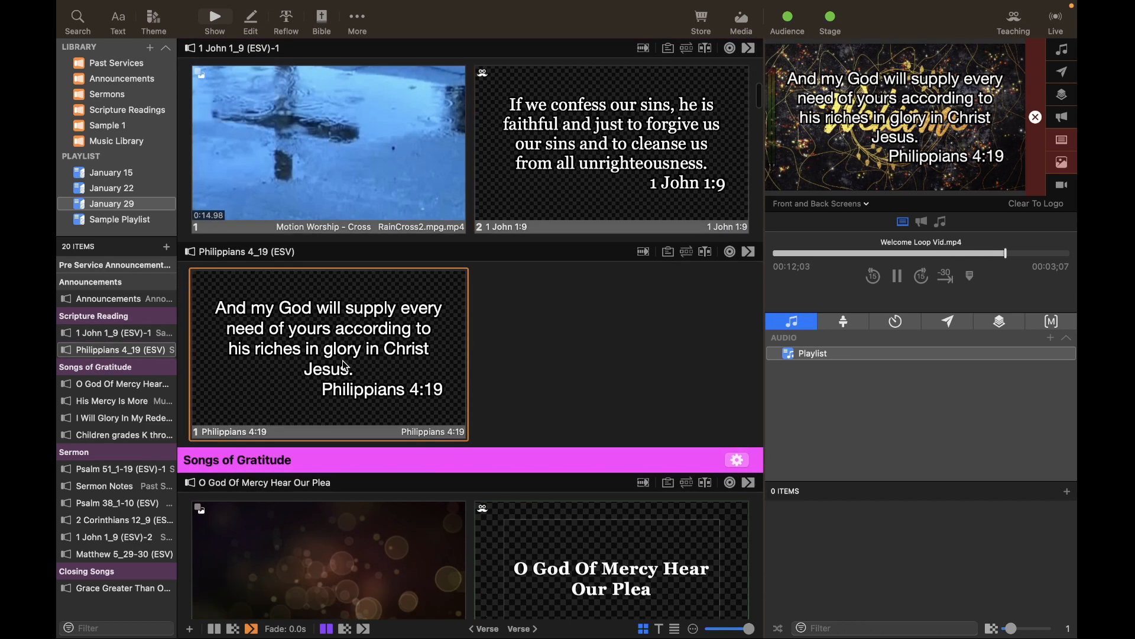
scroll(346, 367, "up", 2)
scroll(346, 367, "up", 1)
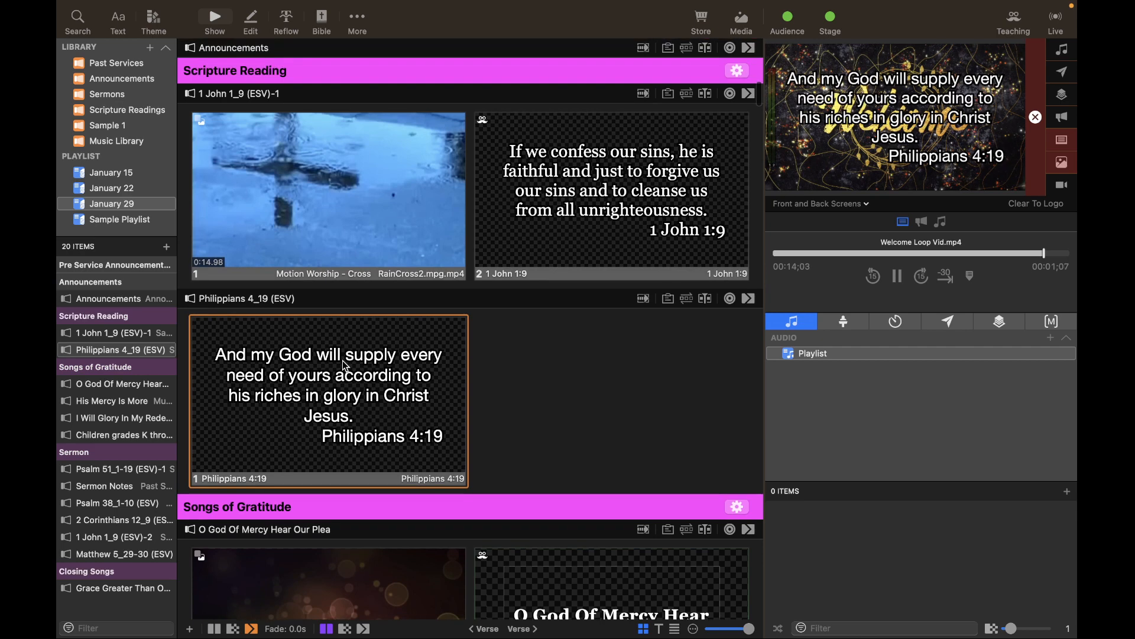
Delete the 1 John 1_9 (ESV)-1 item from the playlist's Scripture Reading section
left_click(126, 335)
right_click(125, 334)
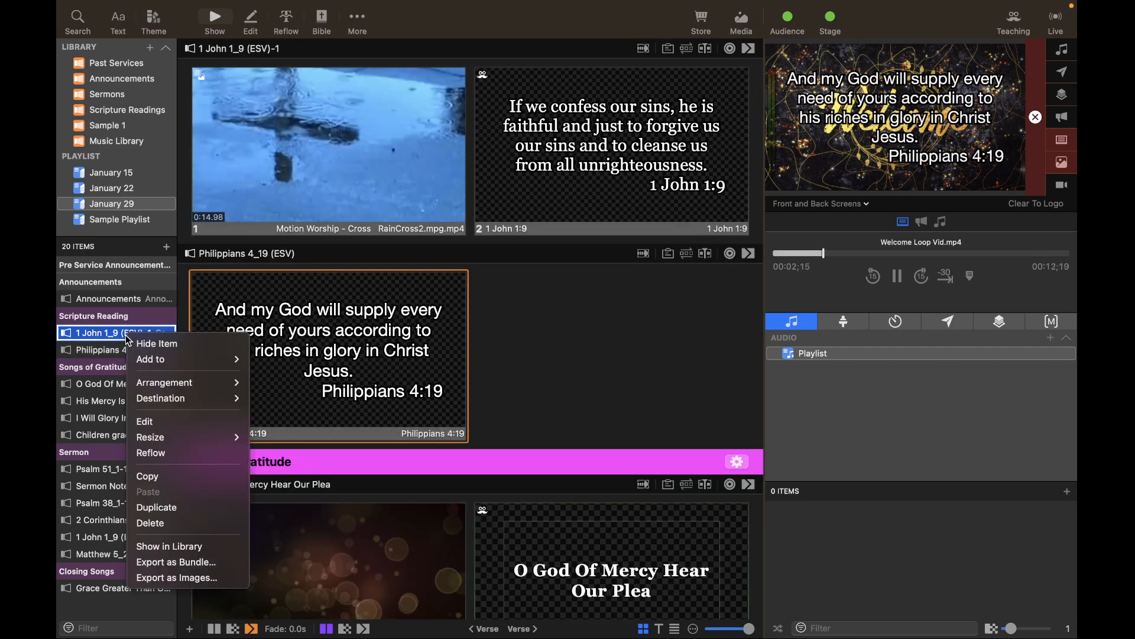
left_click(169, 521)
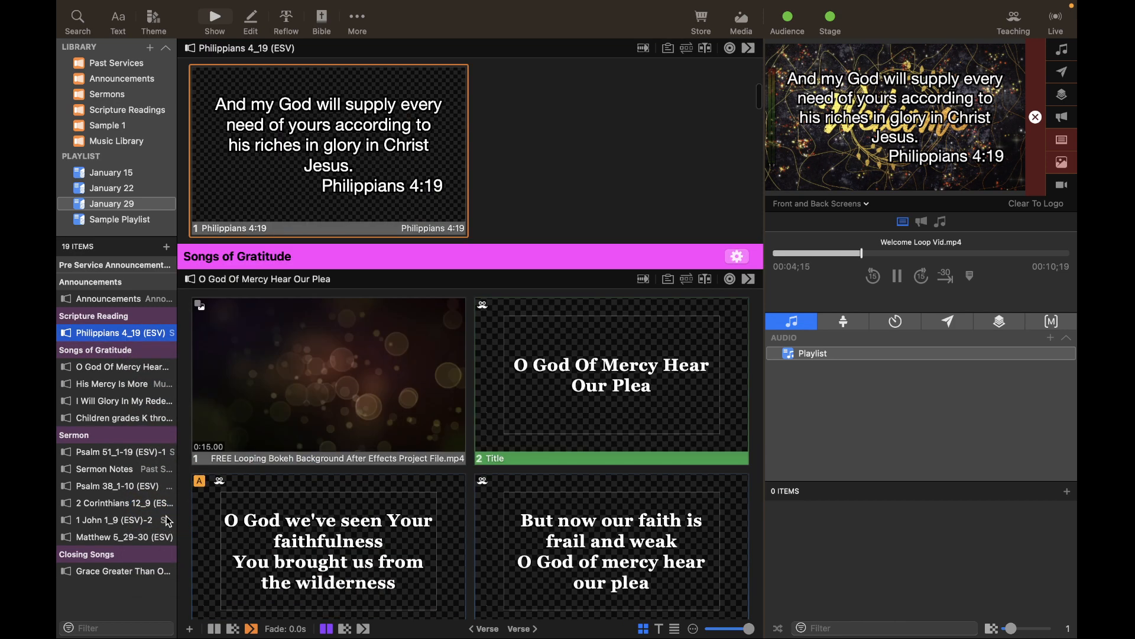
scroll(367, 331, "up", 5)
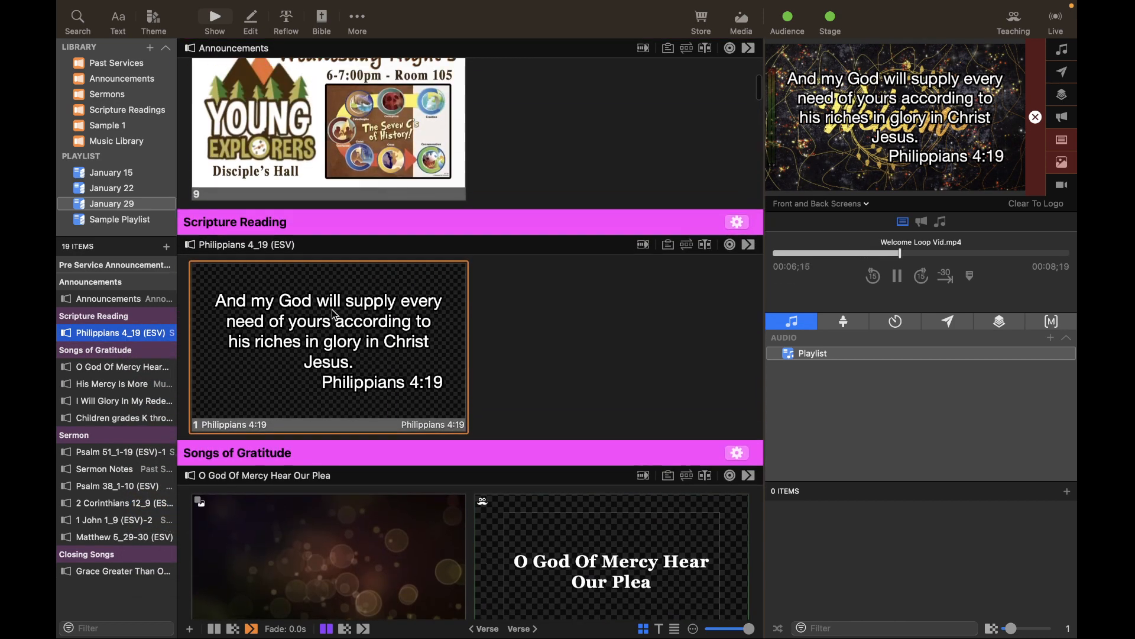
scroll(363, 338, "down", 1)
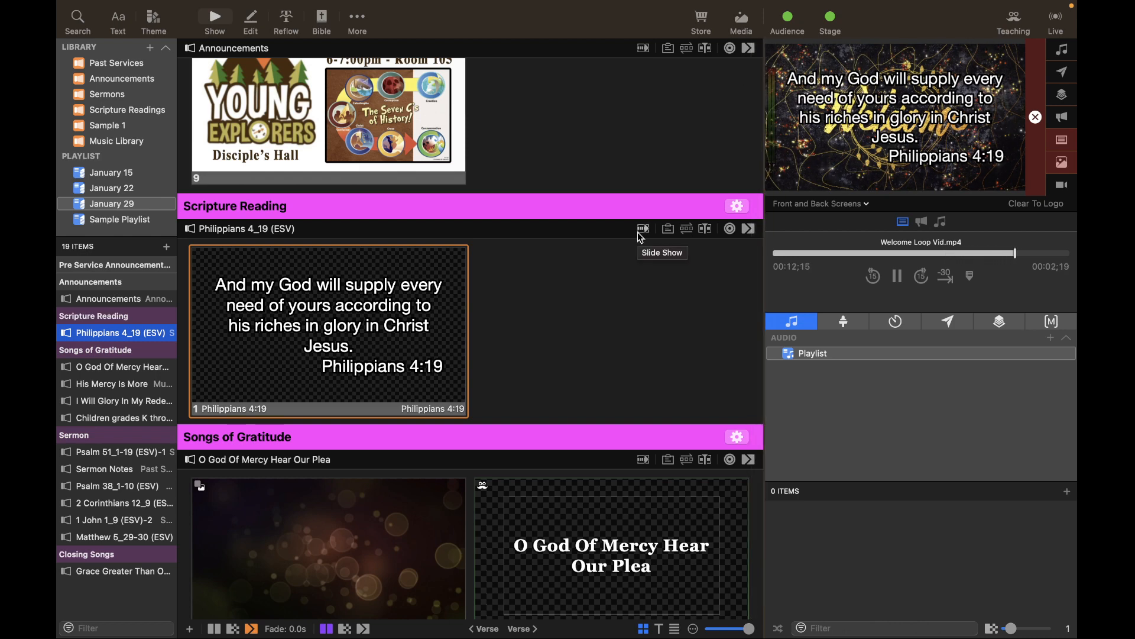
Show the Welcome announcement slide, followed by the Philippians 4:19 slide, to check the background behind the verse
scroll(366, 281, "up", 20)
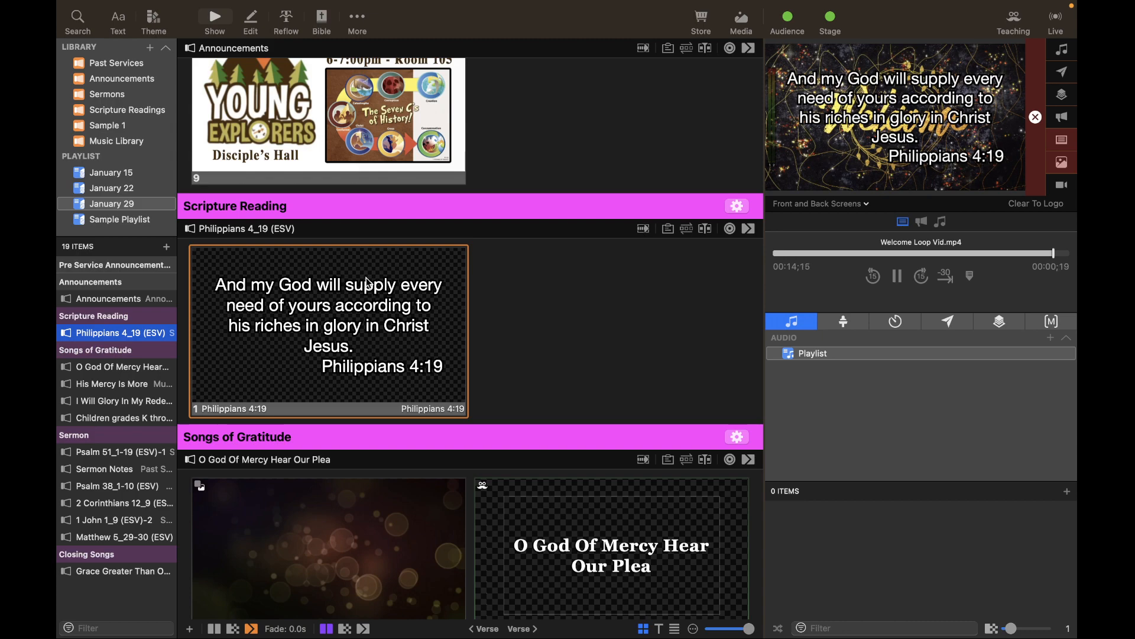
scroll(367, 280, "up", 20)
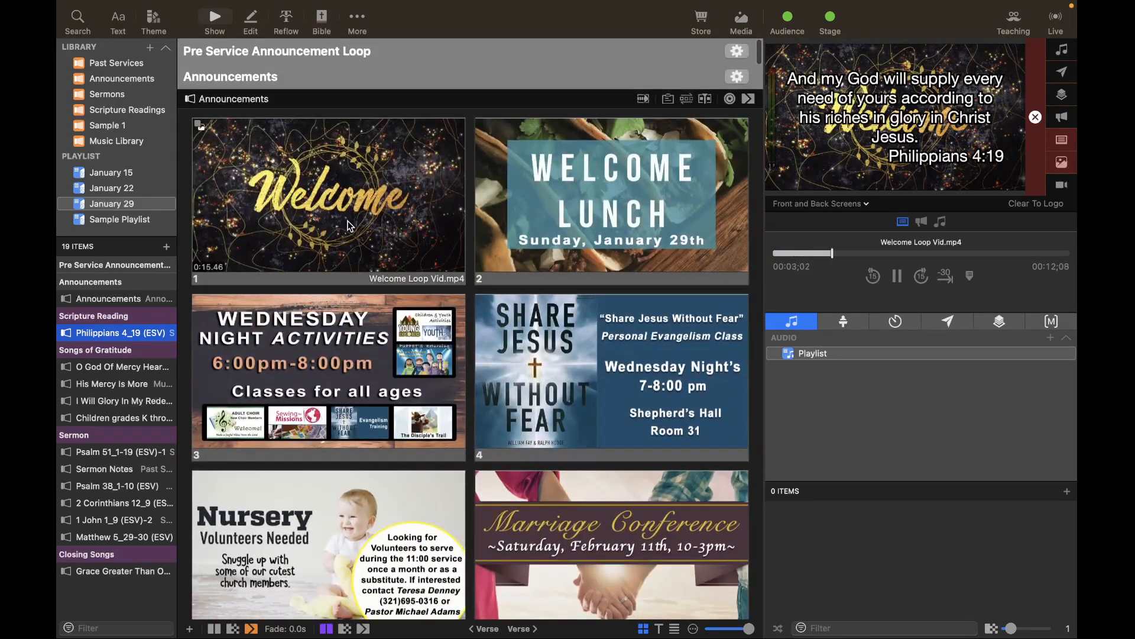
left_click(347, 222)
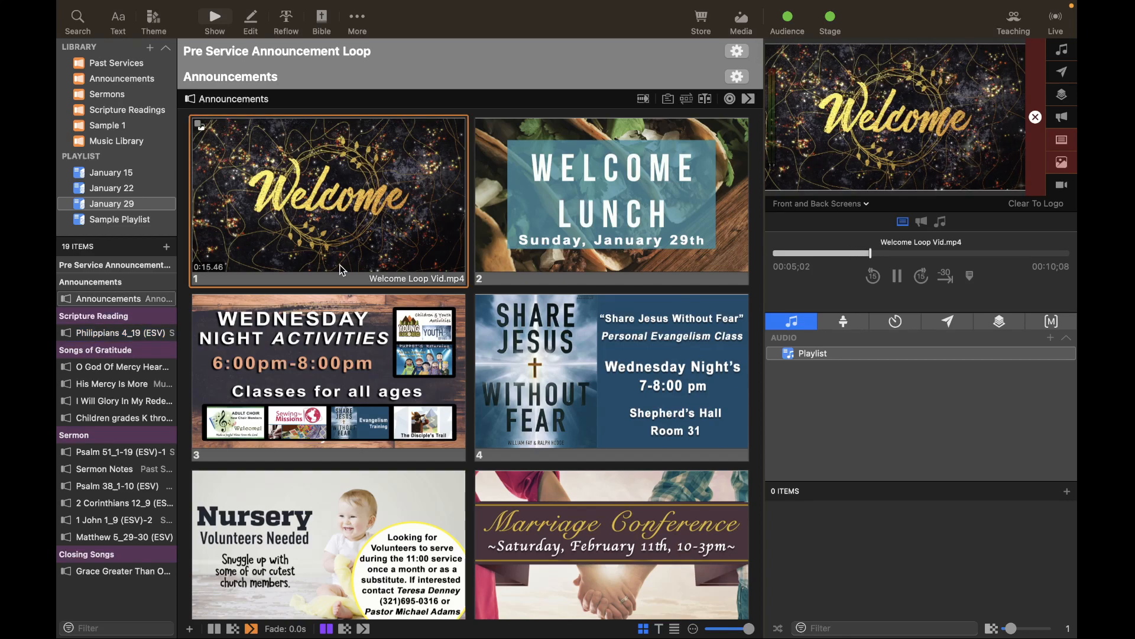
scroll(340, 265, "down", 20)
scroll(340, 264, "up", 5)
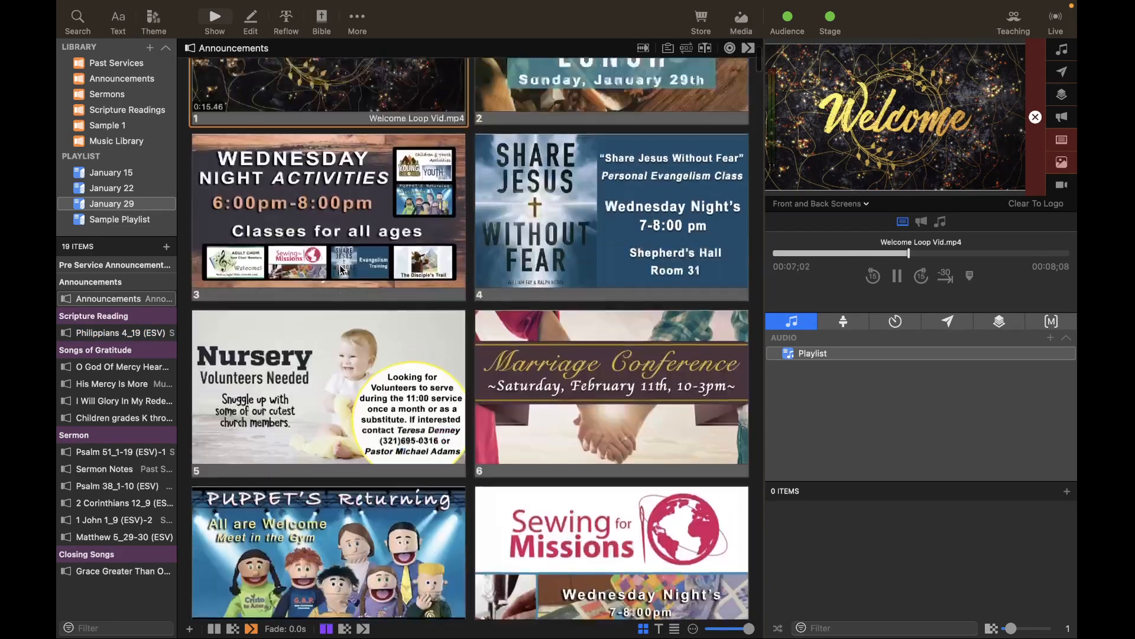
scroll(339, 265, "down", 10)
scroll(340, 264, "down", 5)
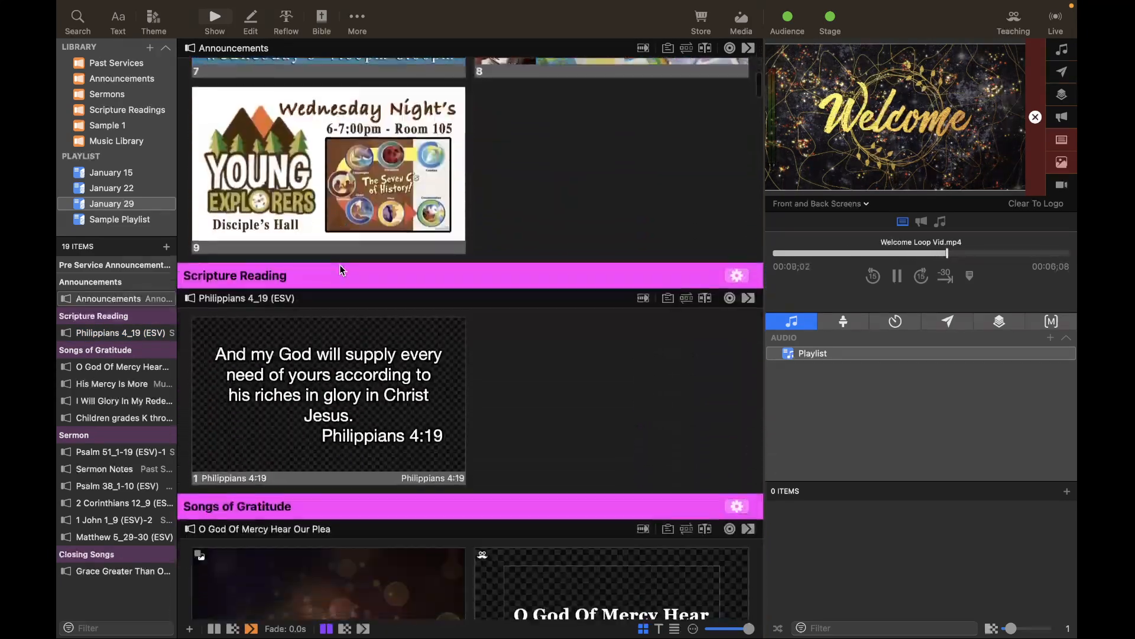
left_click(317, 353)
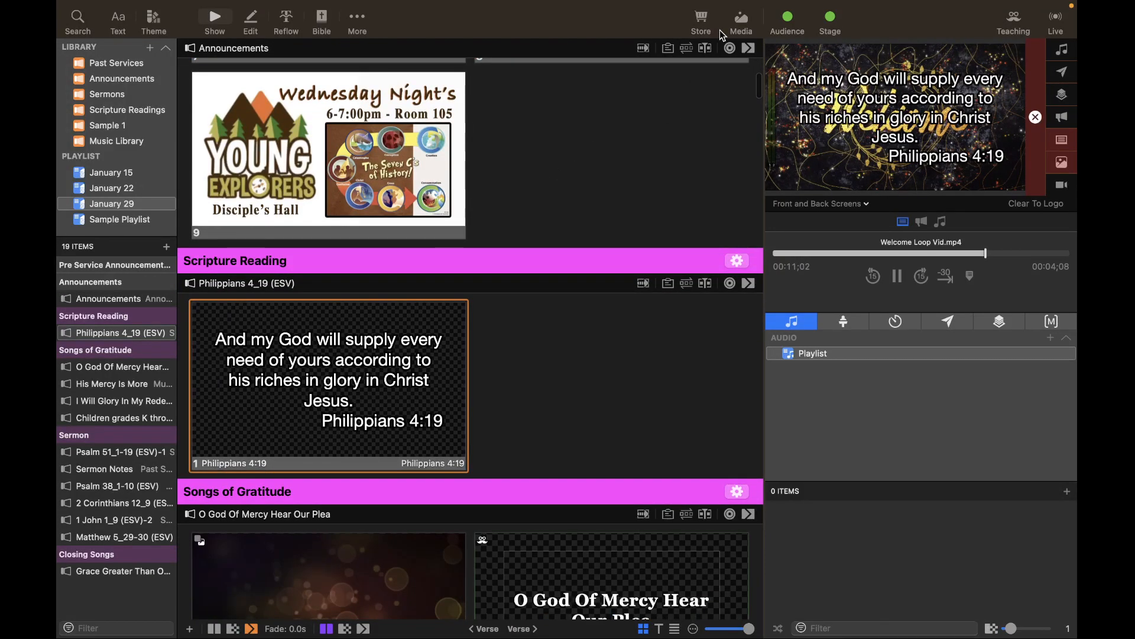
Add the Rugged Cross Worship Video Background from the Cross media as the first slide of Philippians 4_19 and show it
left_click(741, 23)
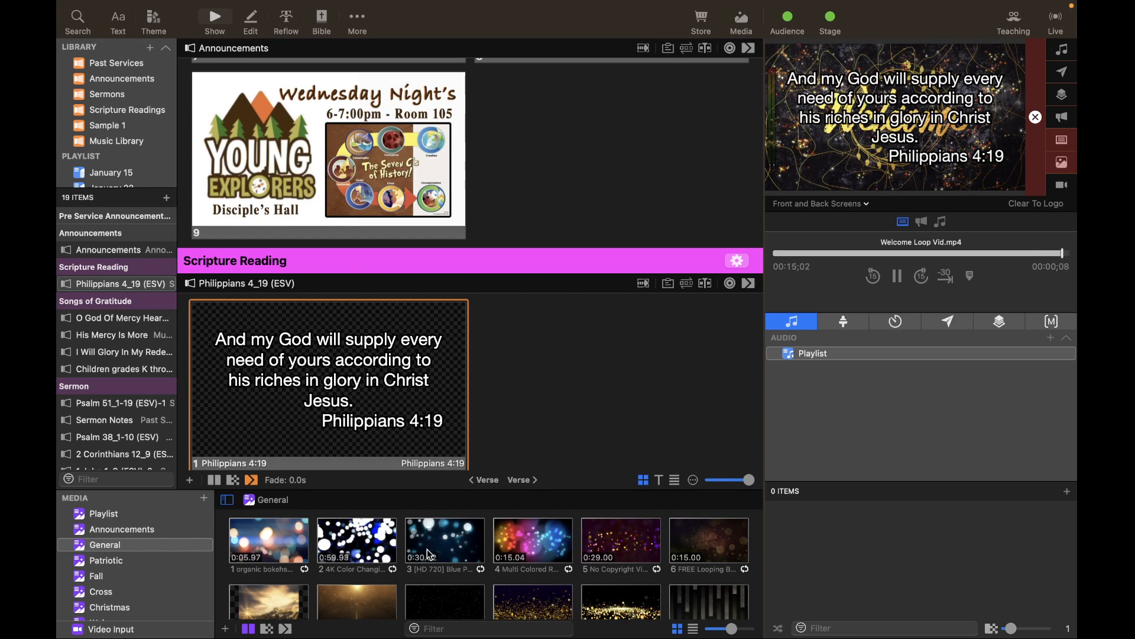
scroll(427, 544, "down", 5)
scroll(427, 544, "down", 6)
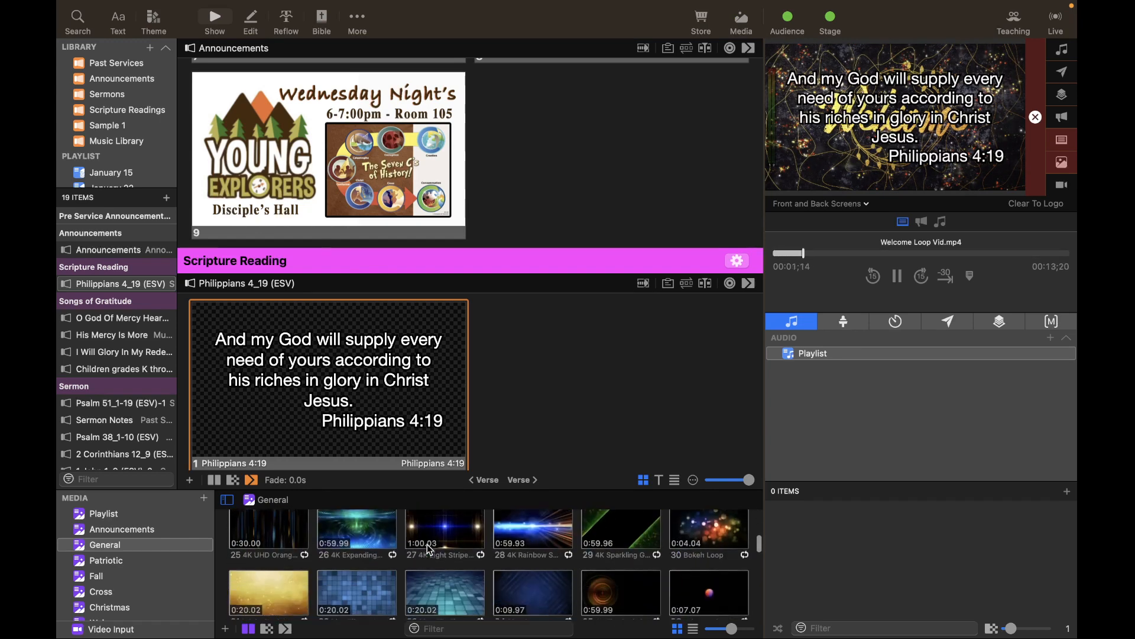
left_click(100, 591)
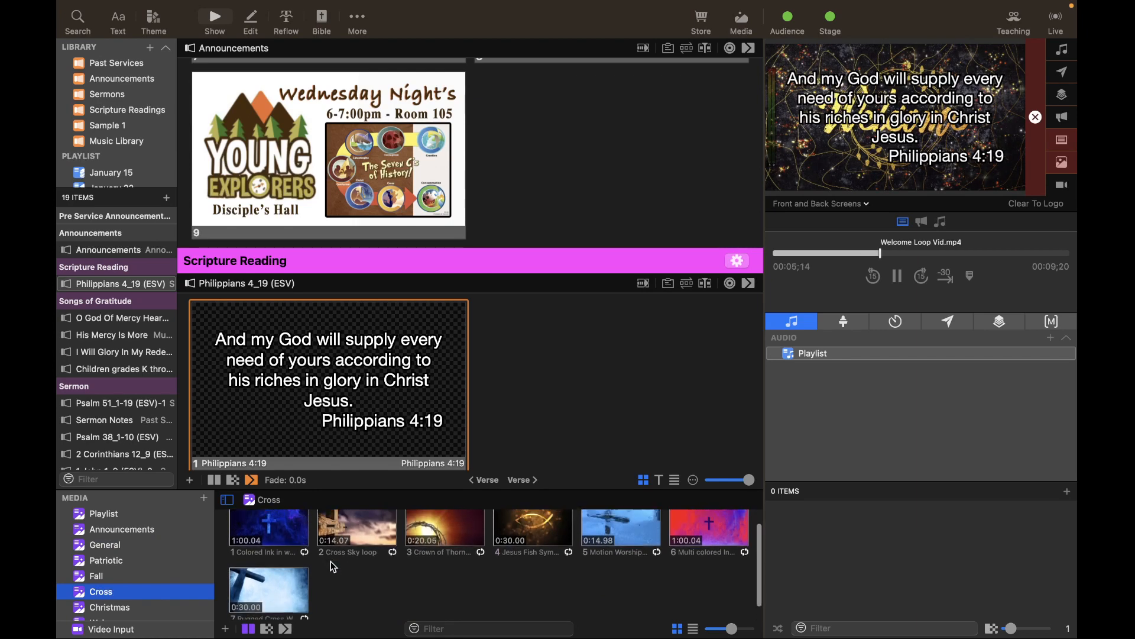
left_click(271, 583)
left_click_drag(281, 597, 181, 414)
left_click(370, 376)
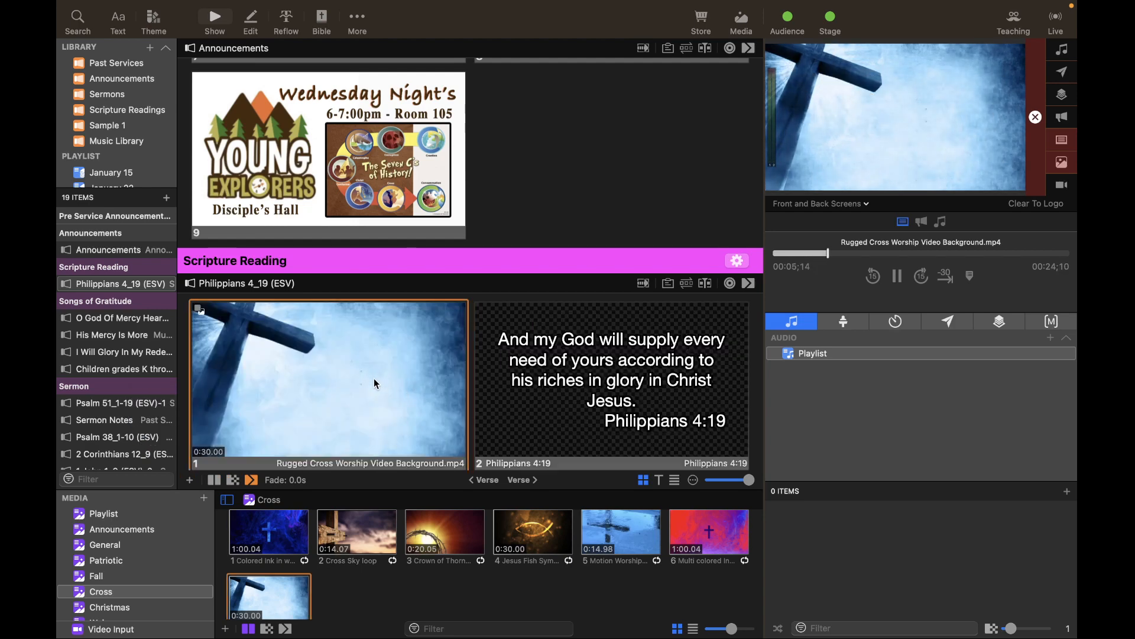
Show the Philippians 4:19 verse slide, preview it on the Livestream Lyrics screen, and return the preview to Front and Back Screens
left_click(516, 383)
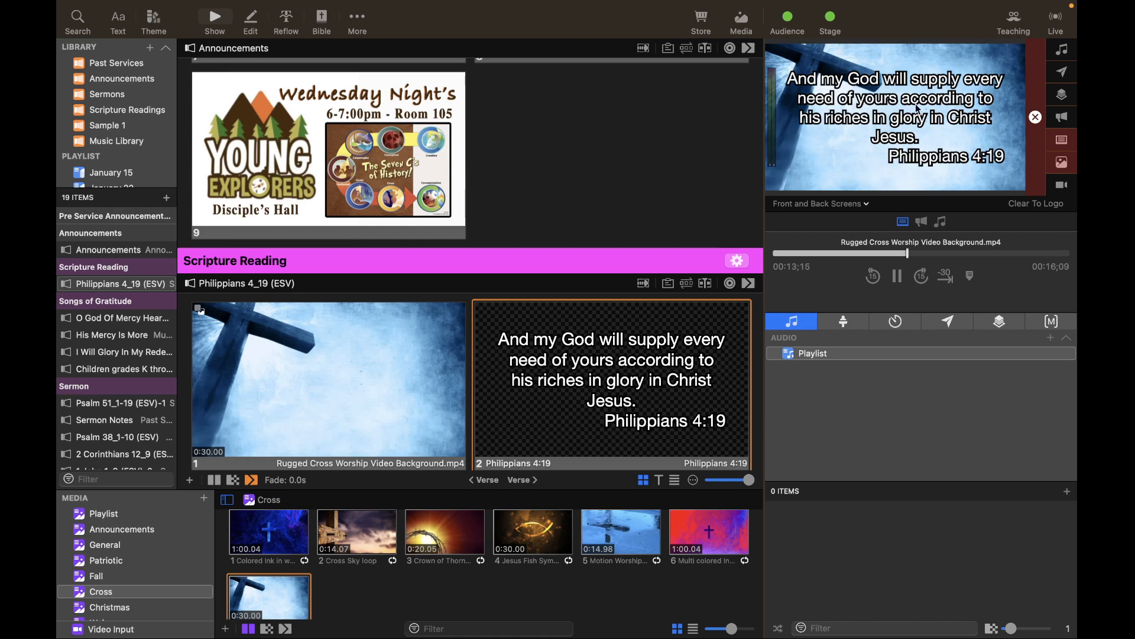
left_click(866, 204)
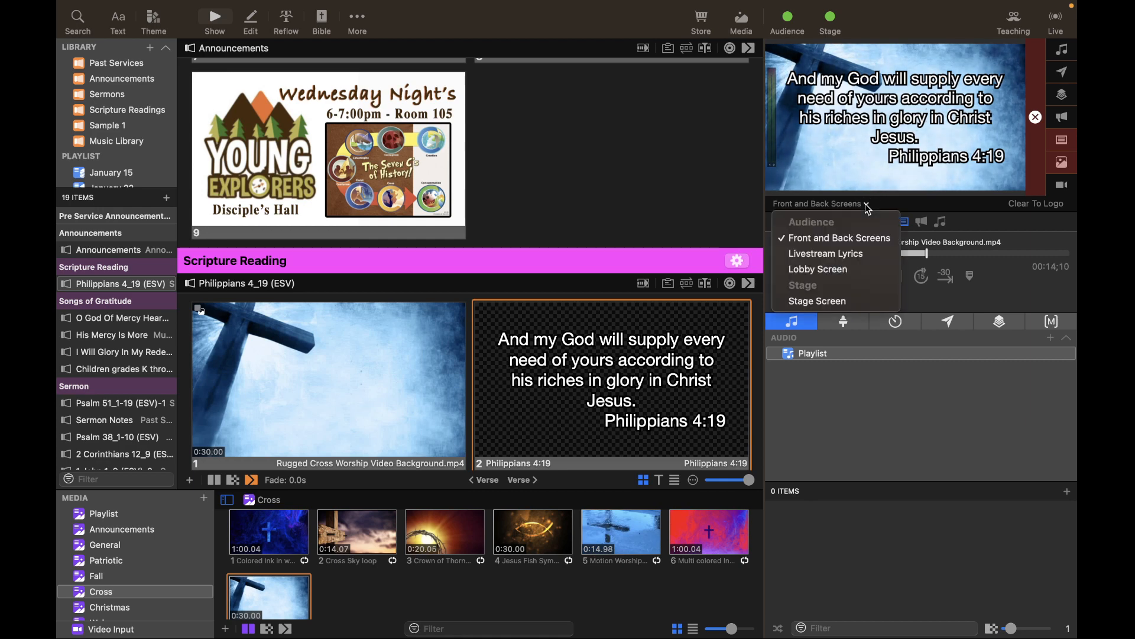
left_click(843, 253)
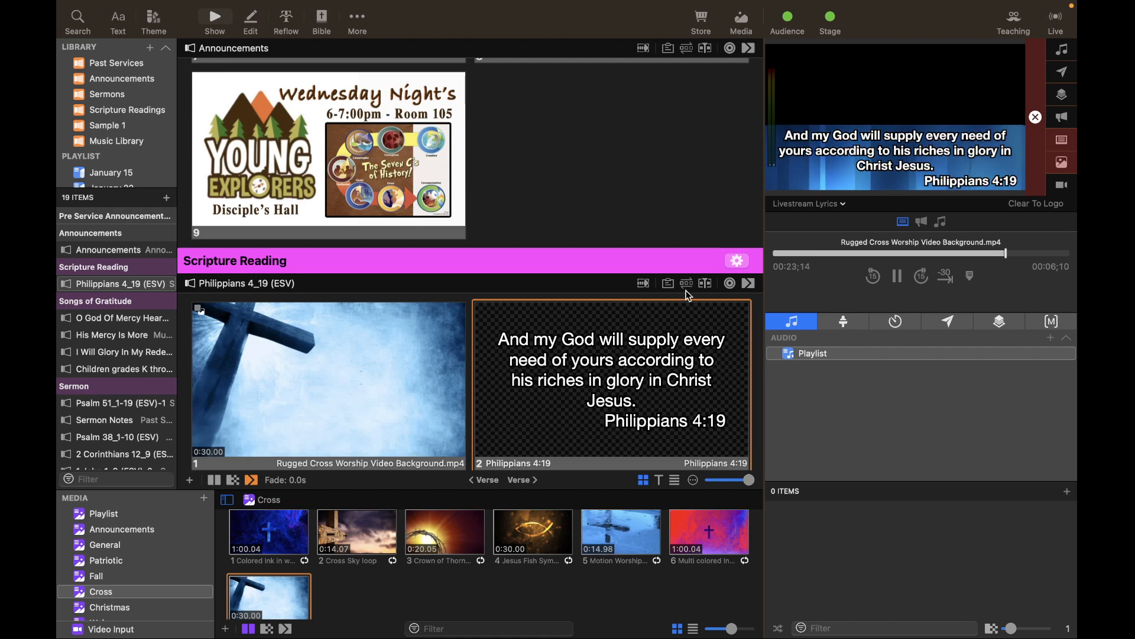
left_click(840, 203)
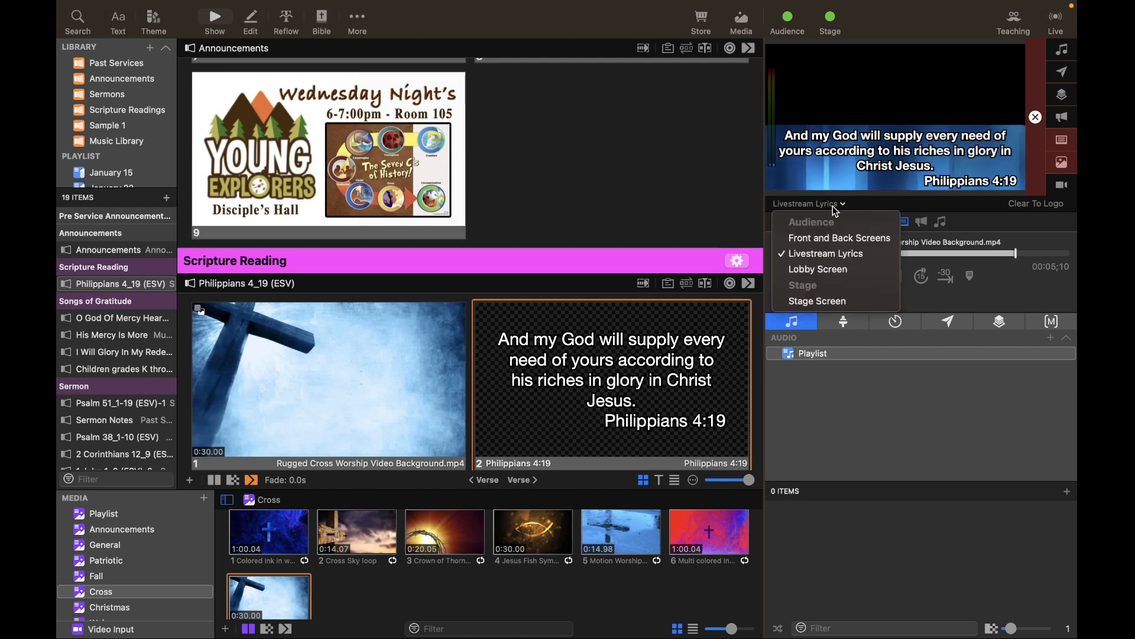
left_click(829, 240)
Delete the three songs under Songs of Gratitude, from O God Of Mercy Hear Our Plea through the one following His Mercy Is More
scroll(322, 414, "down", 1)
scroll(321, 408, "down", 4)
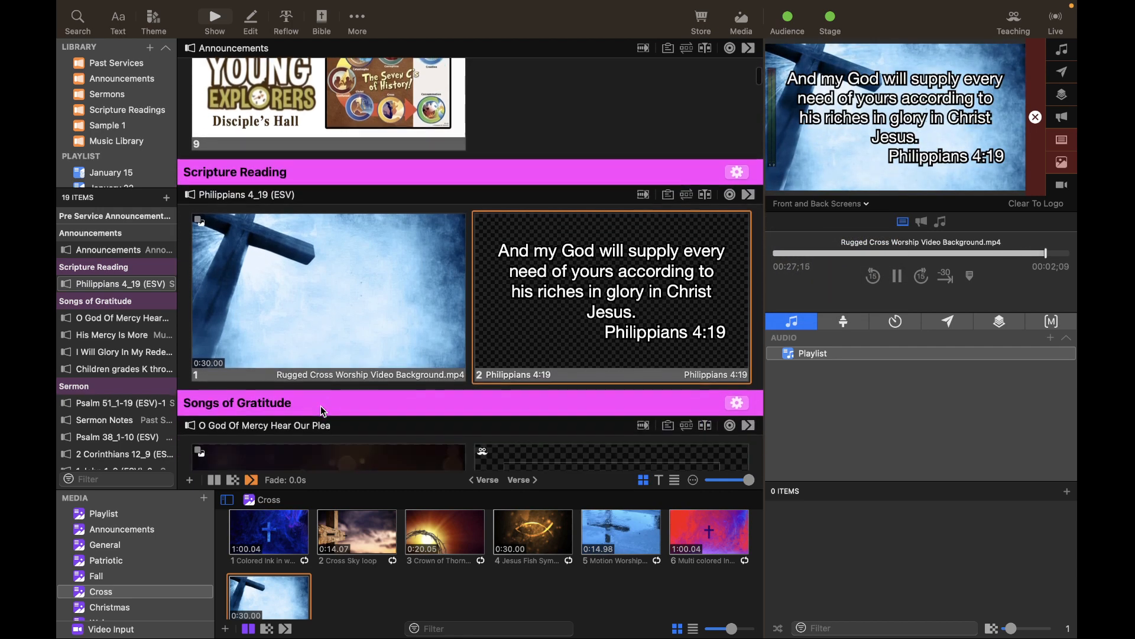
scroll(544, 297, "down", 1)
scroll(544, 294, "down", 10)
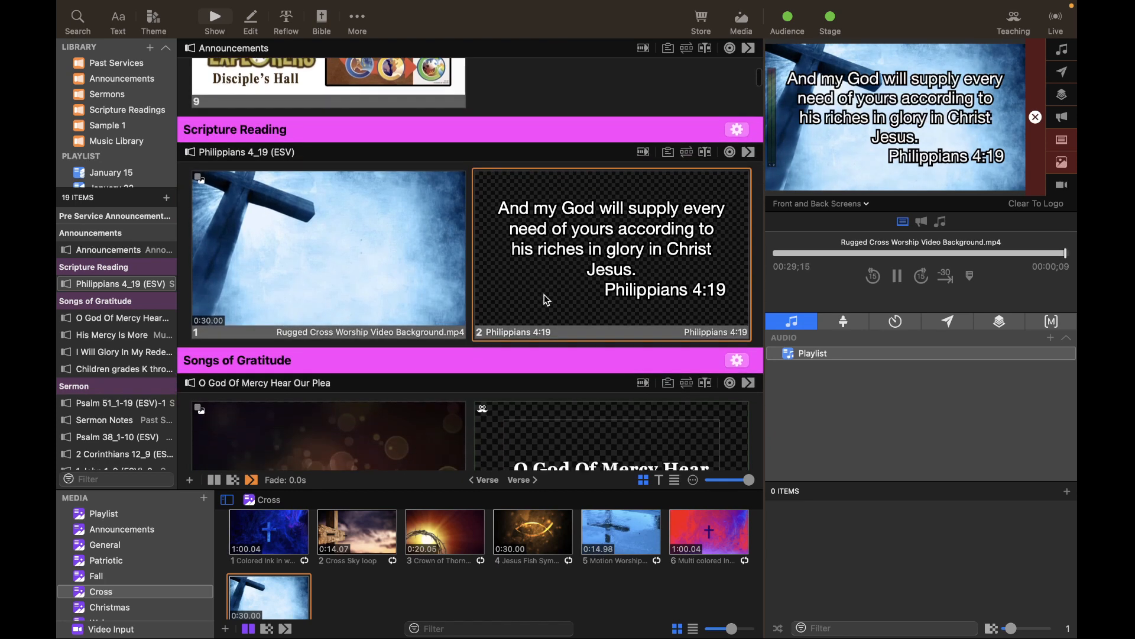
left_click(118, 319)
scroll(120, 339, "down", 3)
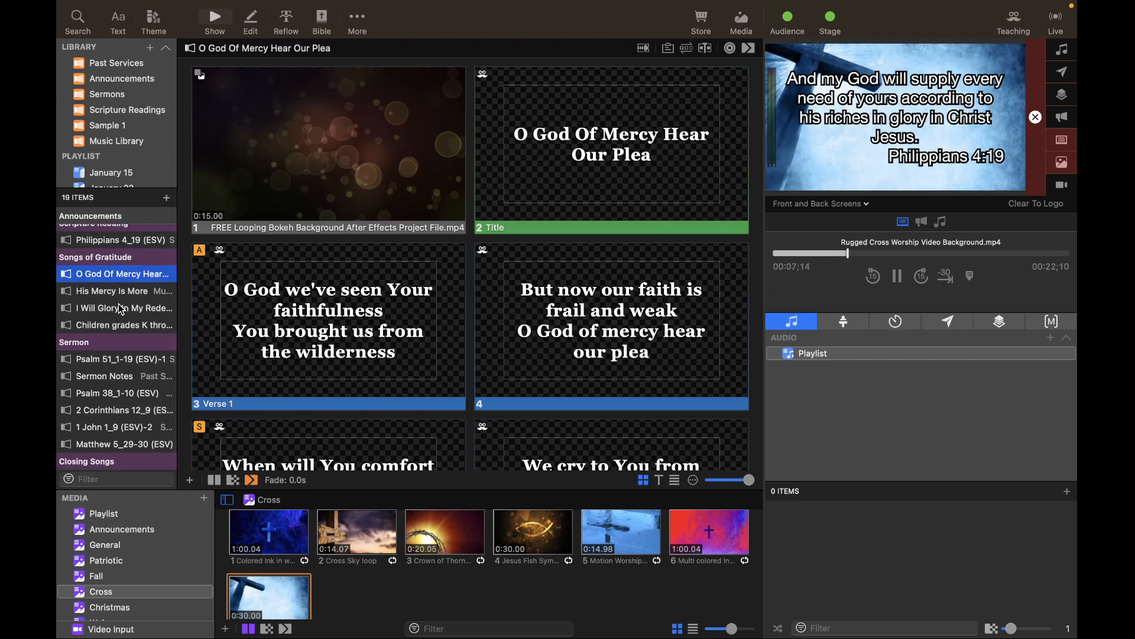
left_click(109, 307, "shift")
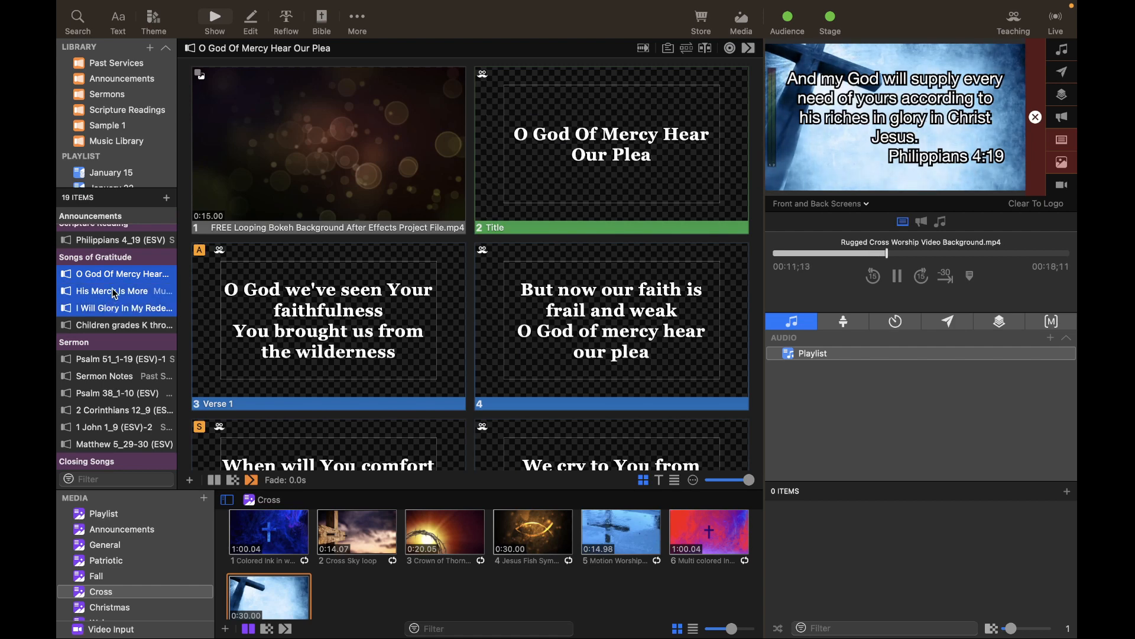
left_click(115, 294)
scroll(115, 307, "up", 1)
left_click(114, 285)
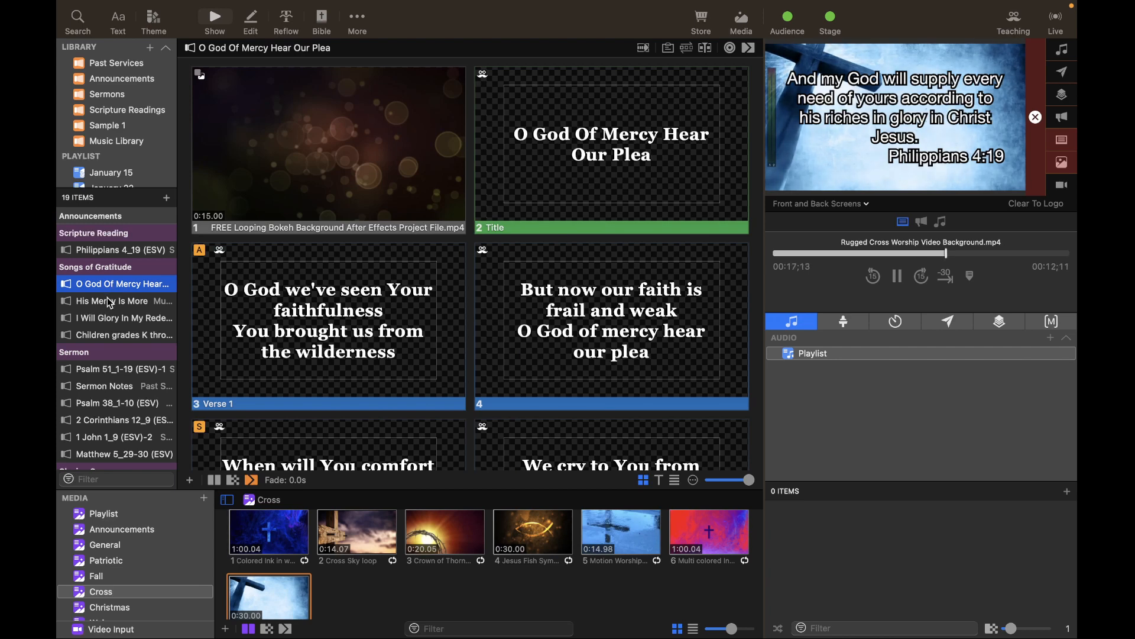
left_click(109, 302, "shift")
left_click(108, 320, "shift")
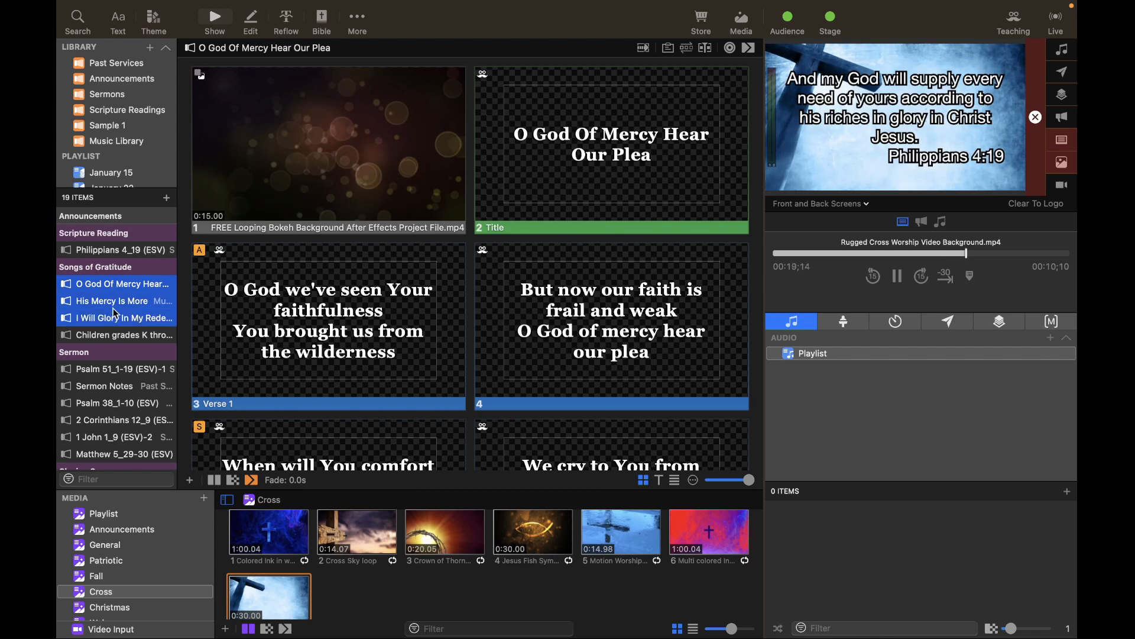
right_click(116, 308)
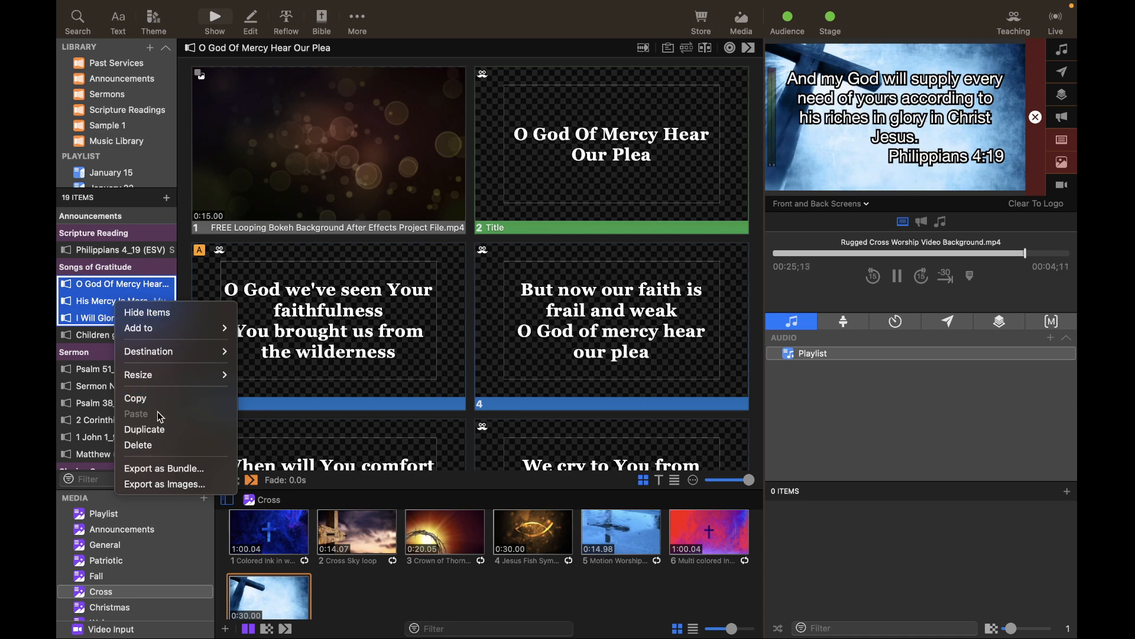
left_click(151, 444)
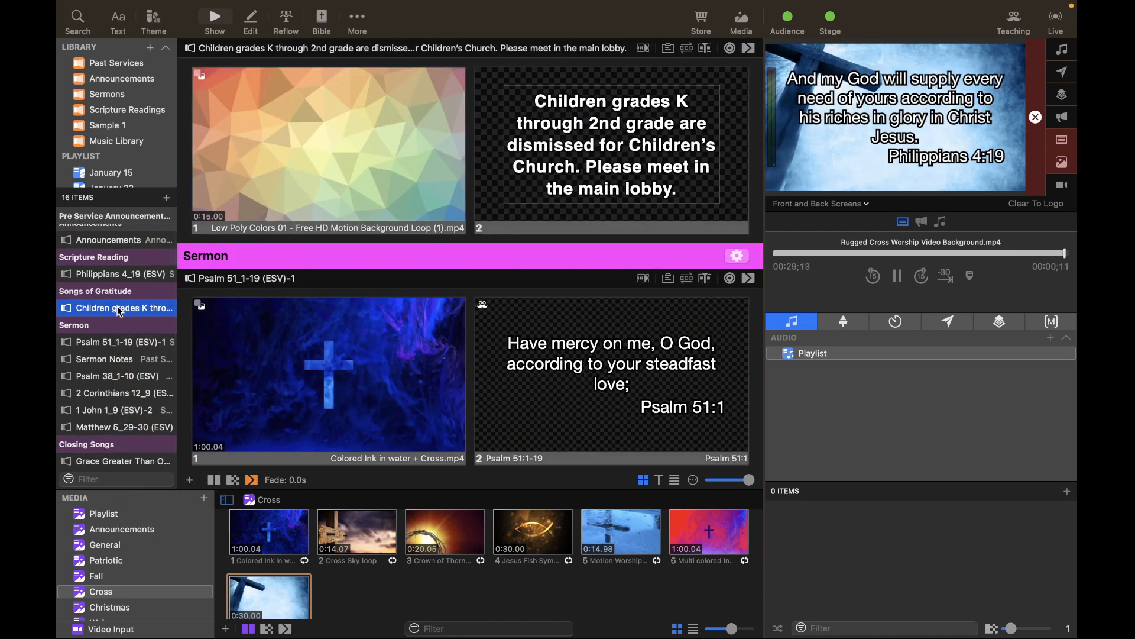
scroll(121, 327, "up", 1)
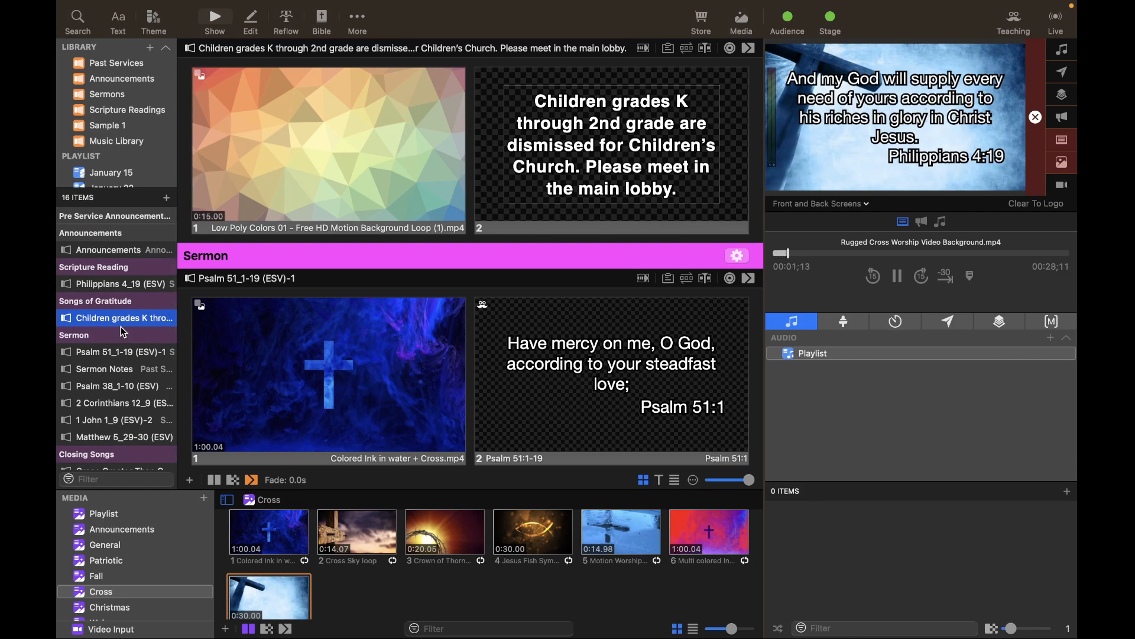
Check the songs listed under Call to Worship in the Planning Center plan, and return to the January 29 playlist in ProPresenter
key("ctrl+Right")
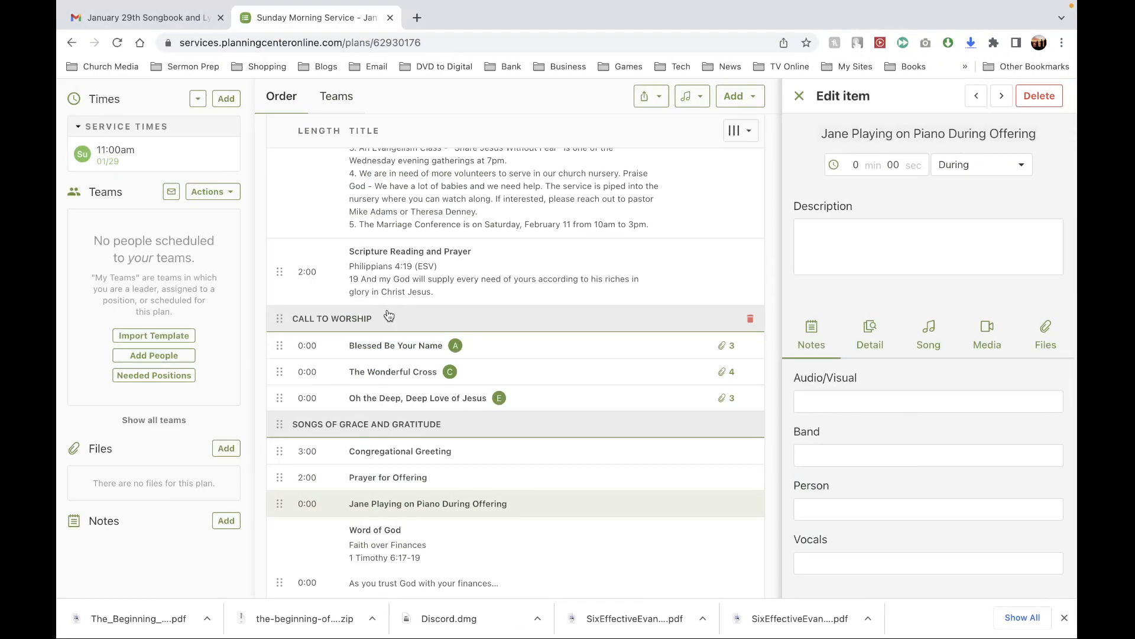
scroll(388, 315, "up", 3)
scroll(389, 316, "down", 4)
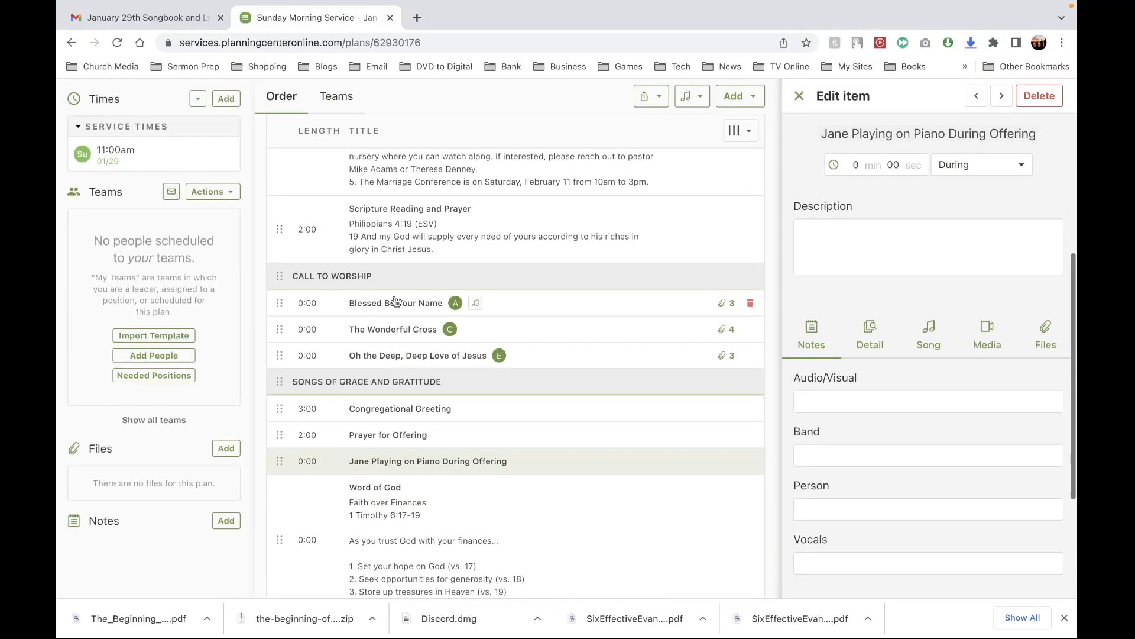
key("ctrl+Left")
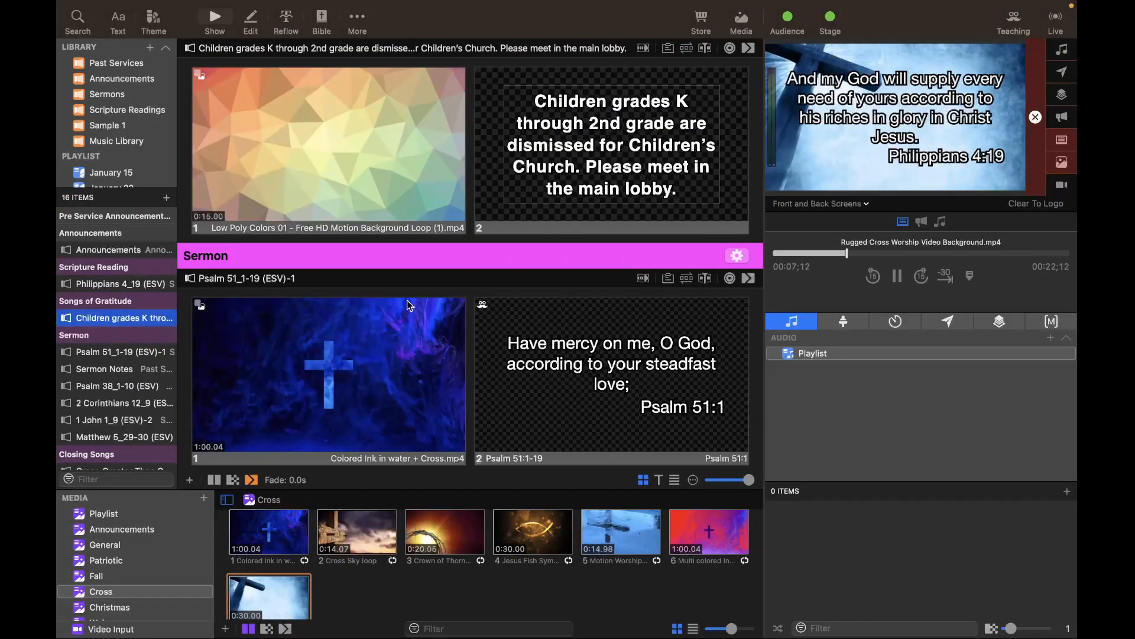
scroll(117, 350, "down", 1)
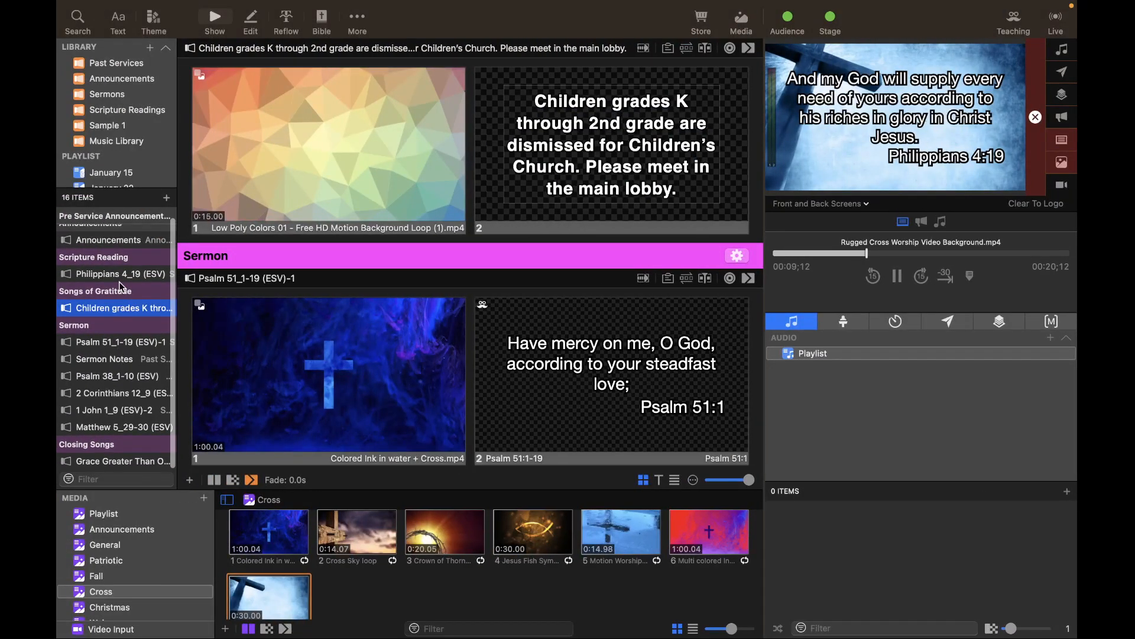
Open the SongSelect import and search for "blessed be your name"
left_click(177, 7)
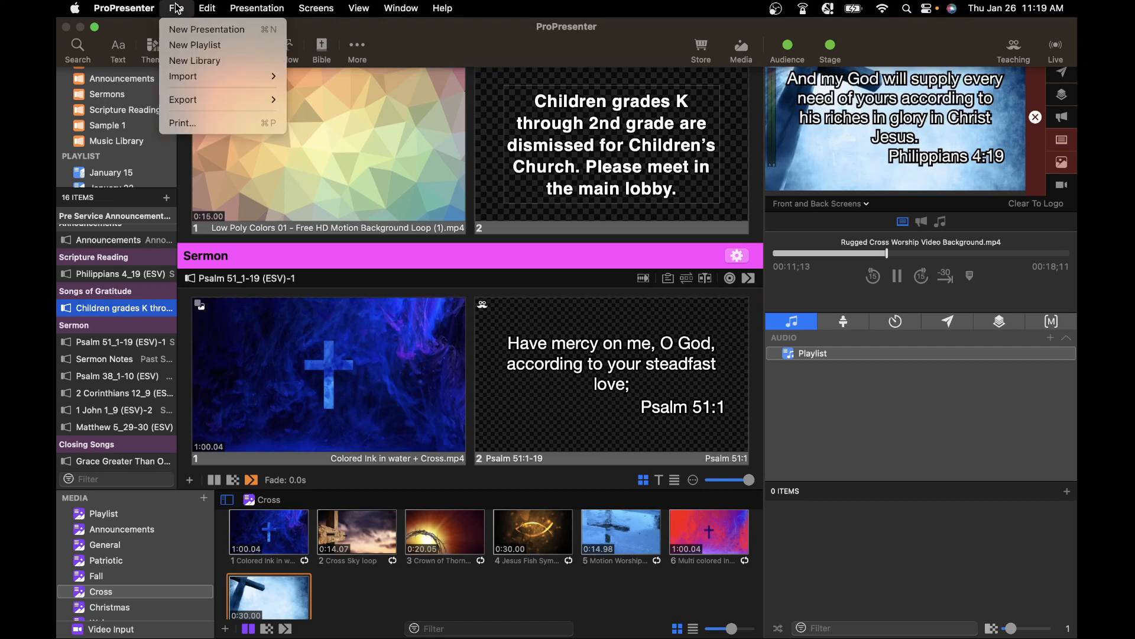
mouse_move(214, 78)
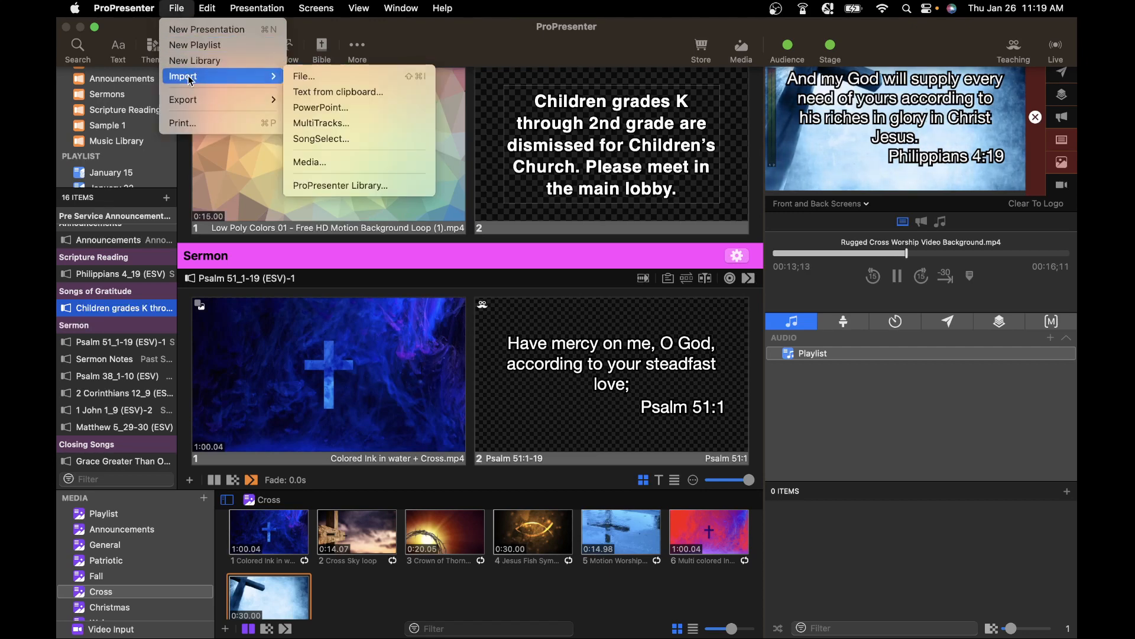
left_click(318, 143)
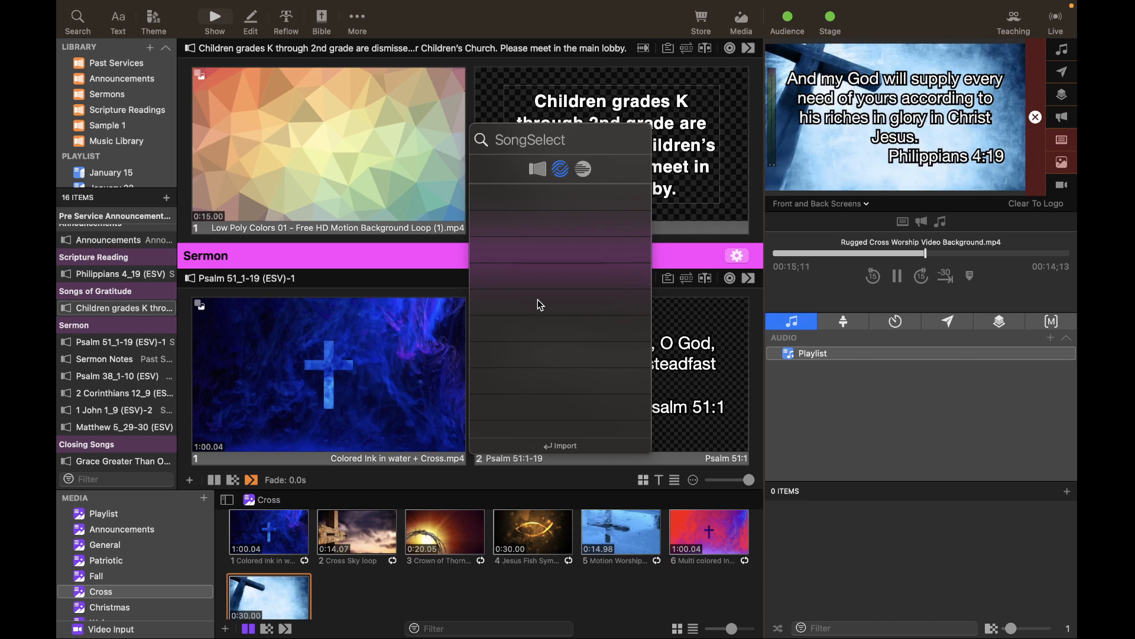
type("b")
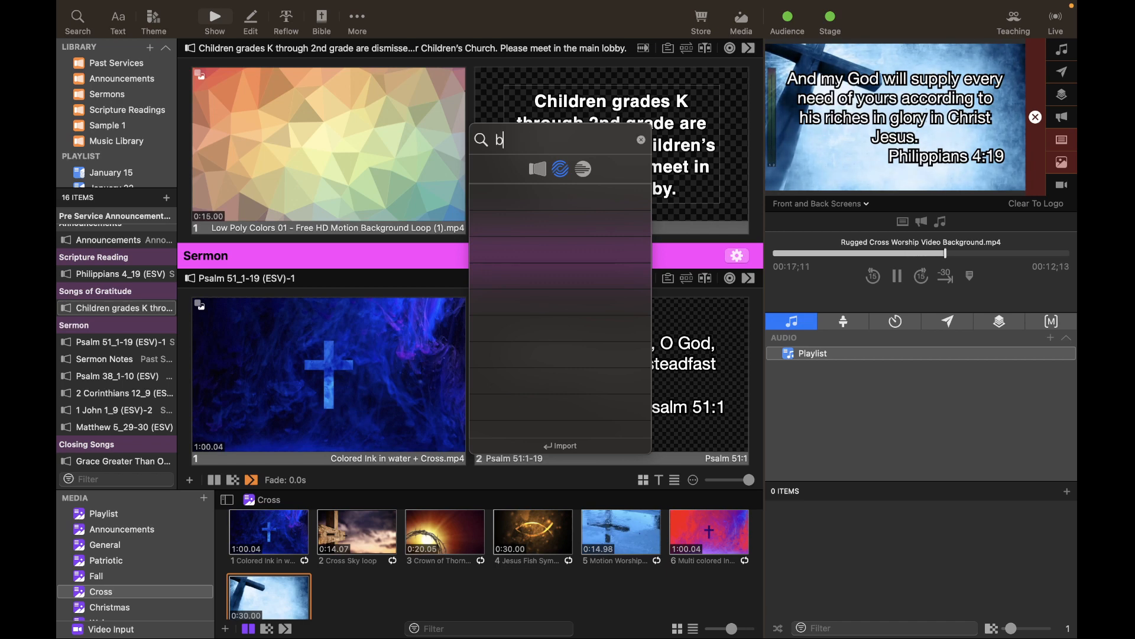
type("lessed")
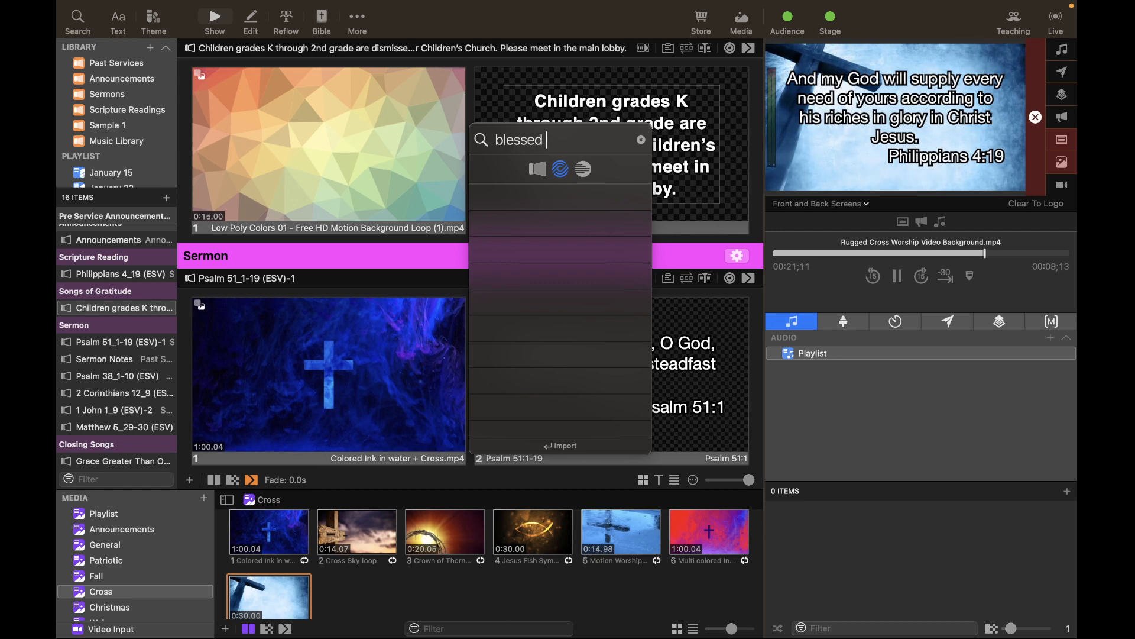
type(" b")
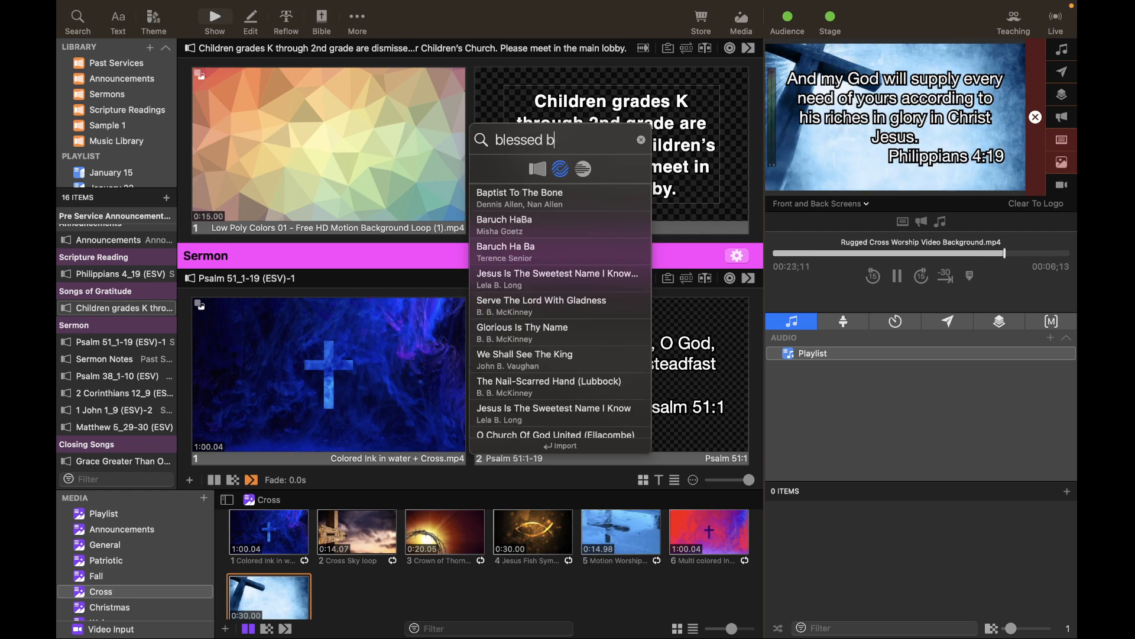
type("ye your n")
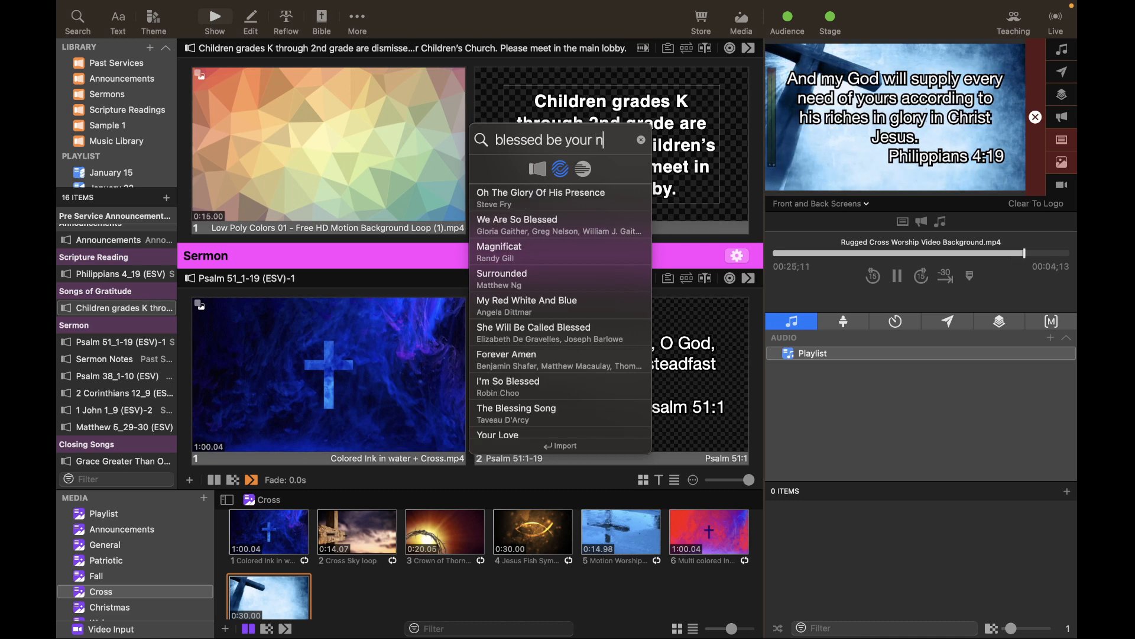
type("ame")
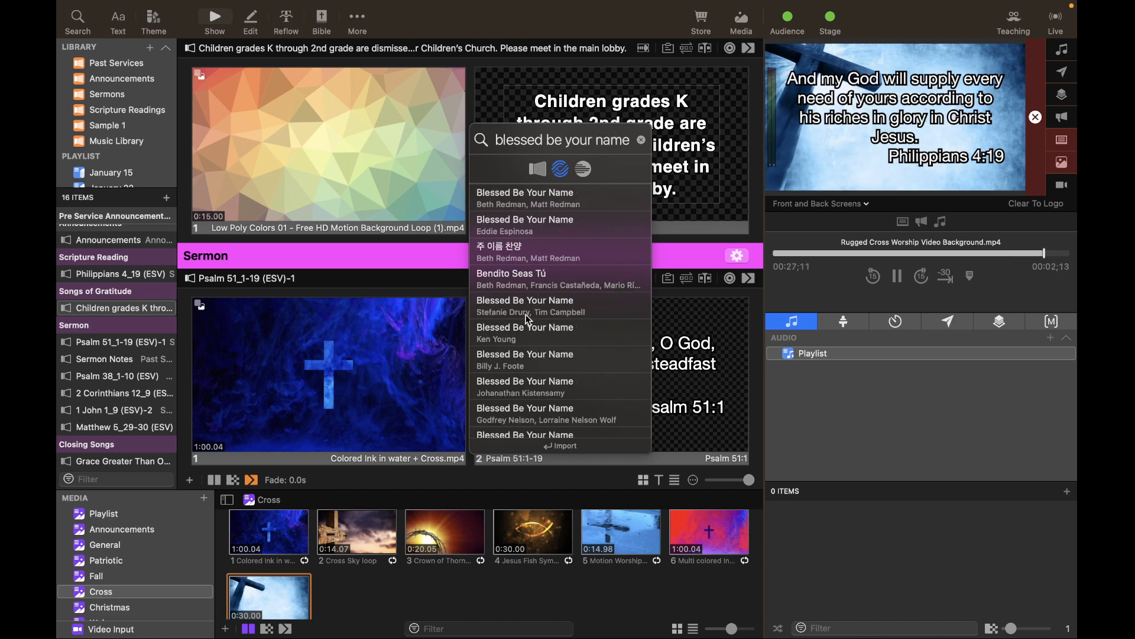
Choose the Beth and Matt Redman version of Blessed Be Your Name for import and open its slides for editing
left_click(539, 200)
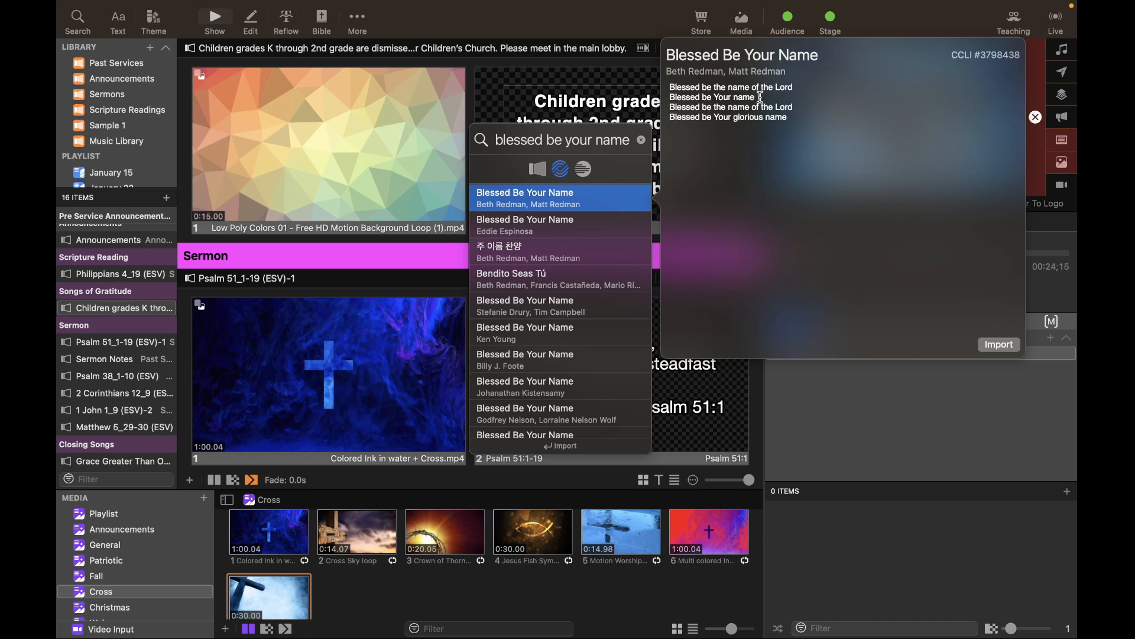
left_click(1000, 345)
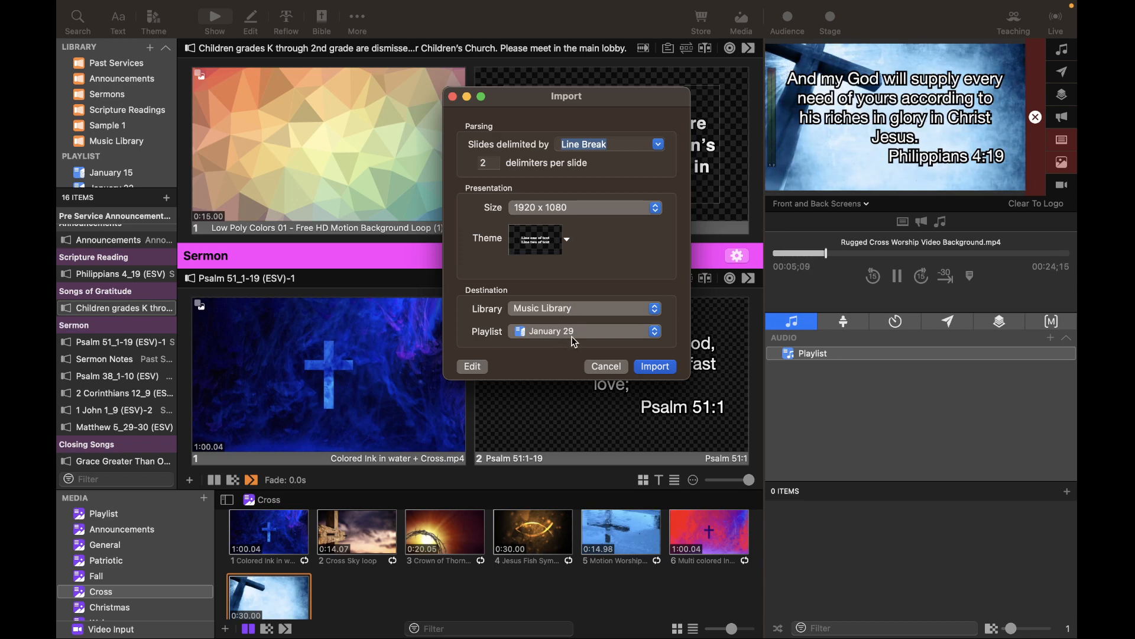
left_click(473, 367)
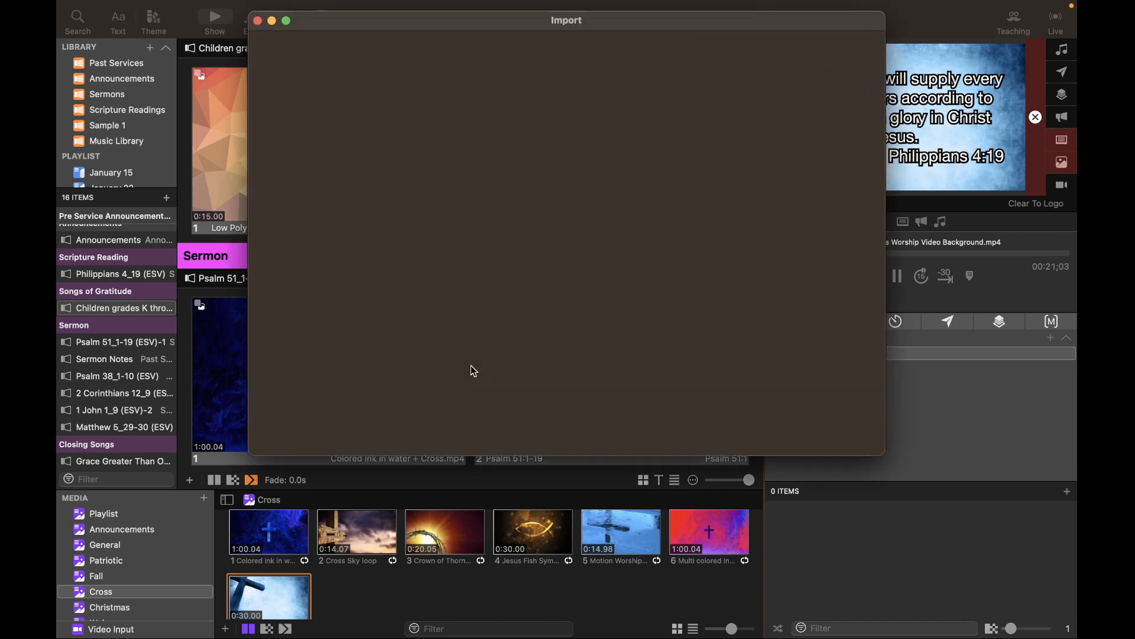
Review all Blessed Be Your Name slides in the import editor, then bring up the song's first verses in the emailed January 29th Lyrics.pdf
scroll(460, 285, "down", 10)
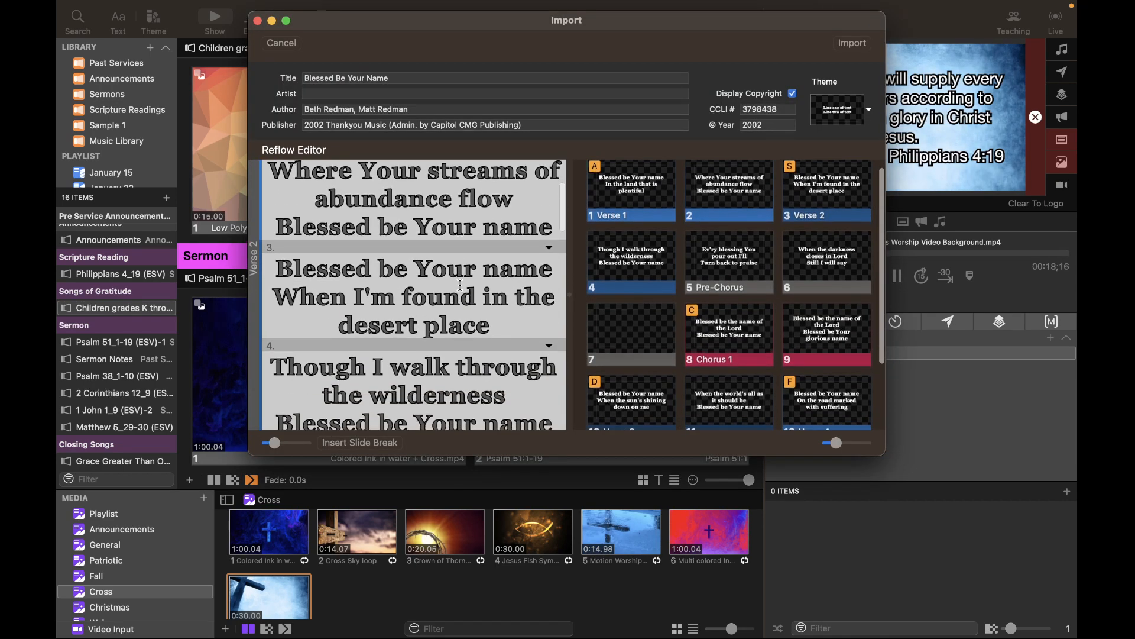
scroll(460, 285, "down", 15)
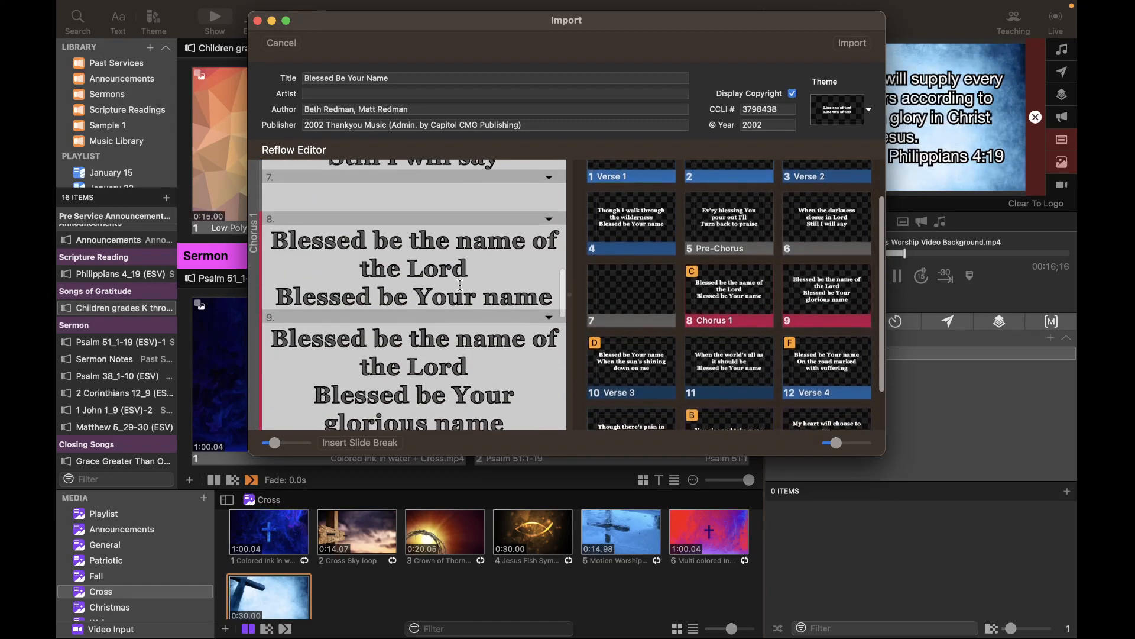
scroll(460, 285, "down", 5)
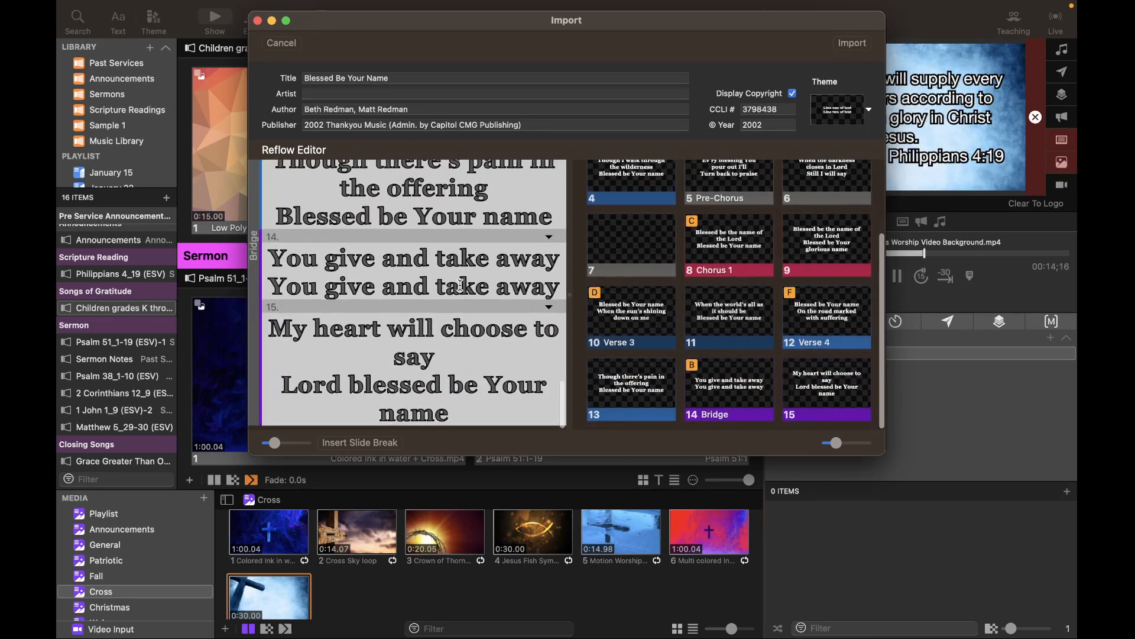
scroll(460, 285, "up", 20)
scroll(460, 285, "up", 5)
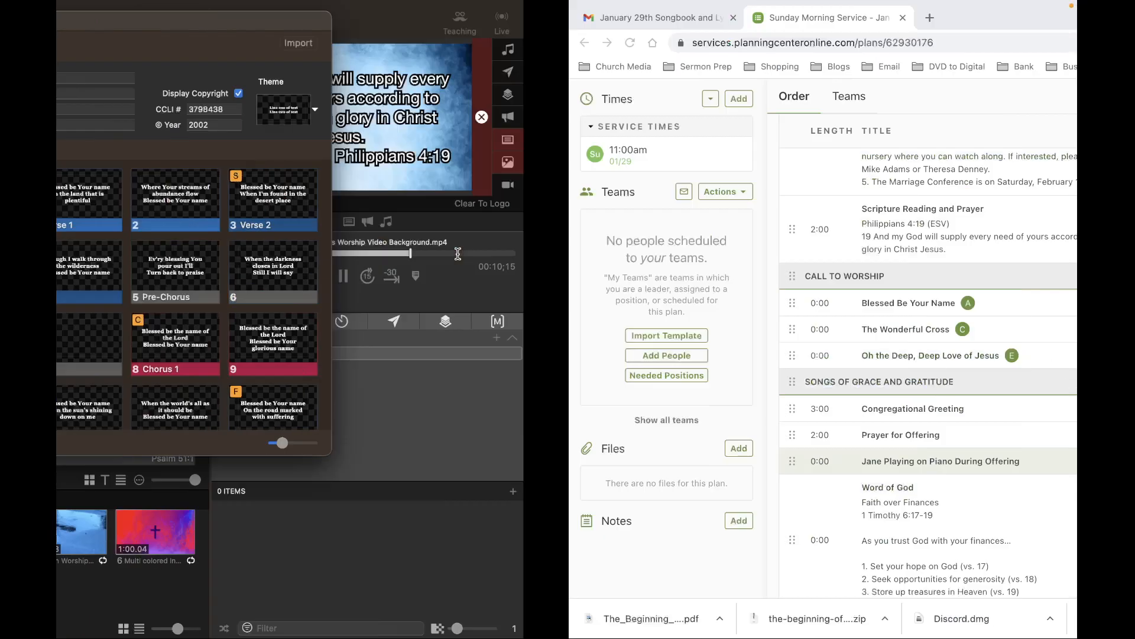
key("ctrl+Right")
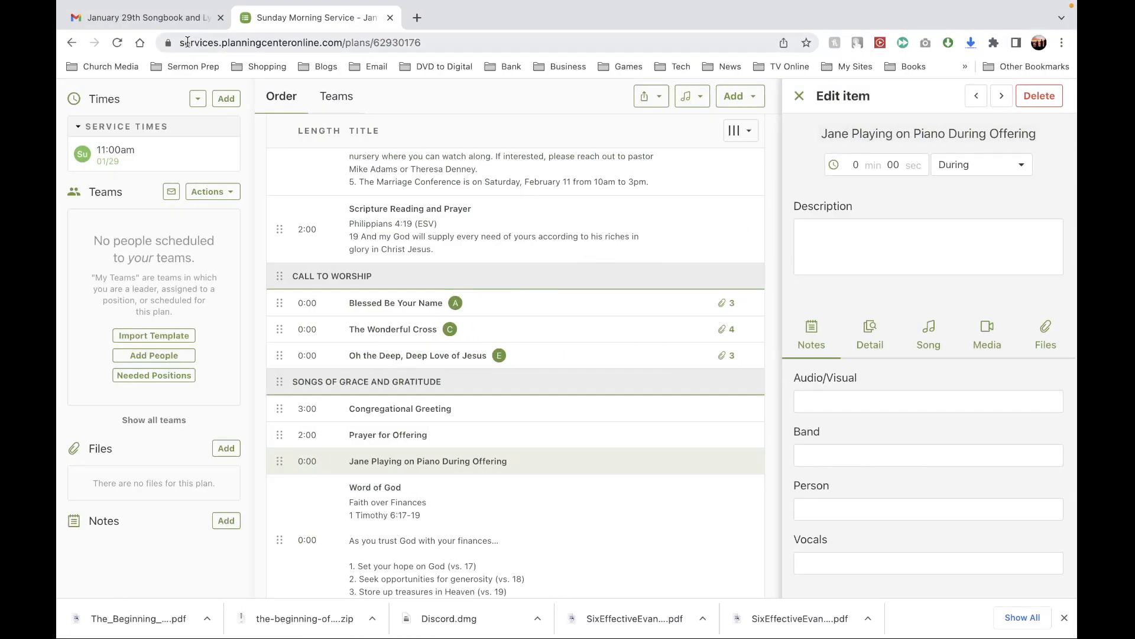
left_click(158, 25)
scroll(468, 273, "up", 20)
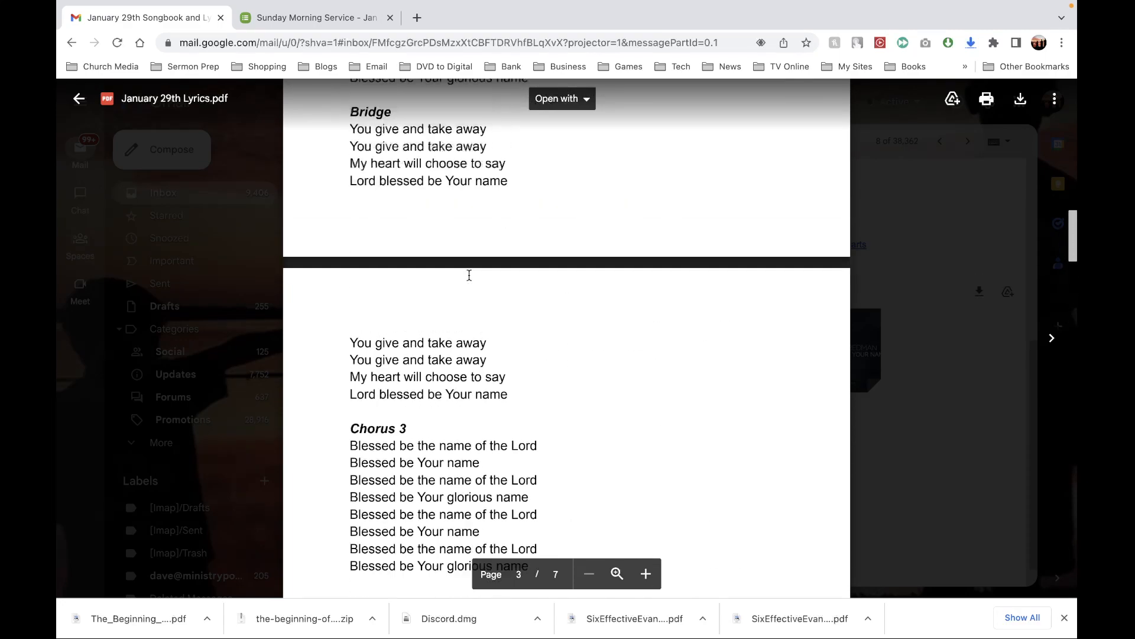
scroll(469, 275, "down", 5)
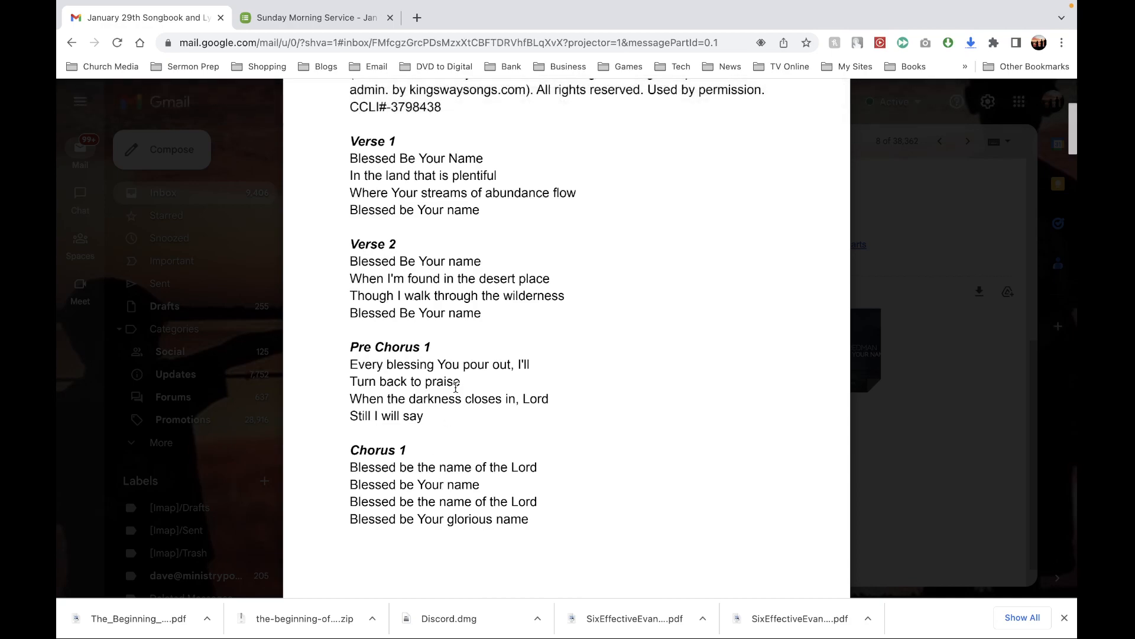
Review the Blessed Be Your Name slides from Verse 1 through the Bridge in ProPresenter's import editor, checking their wording and order
key("ctrl+Left")
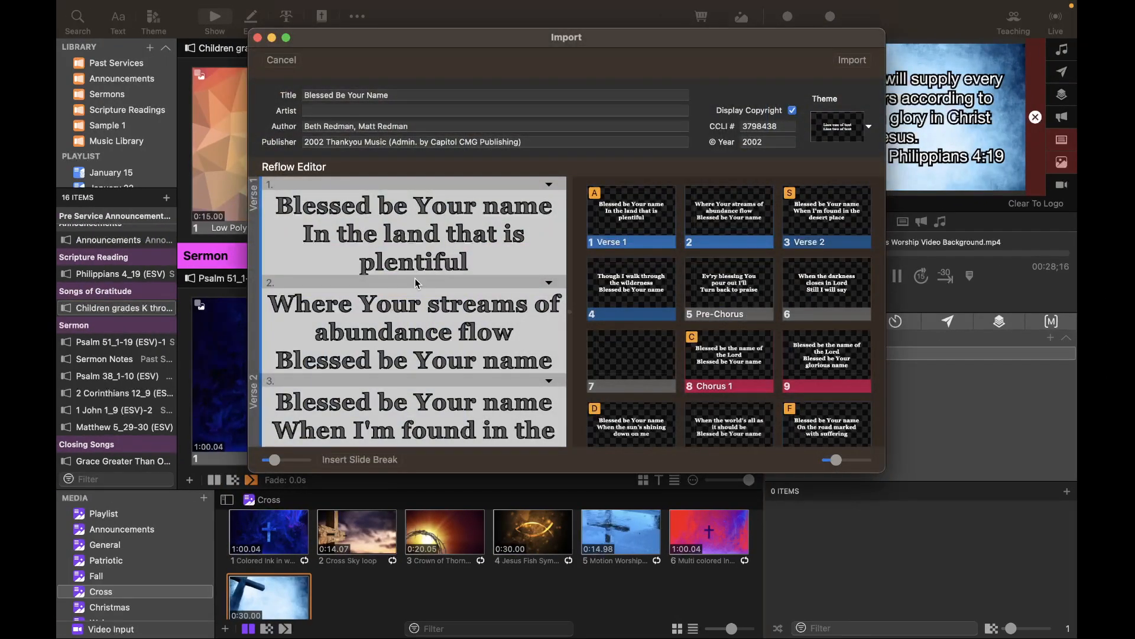
scroll(401, 323, "down", 1)
scroll(401, 323, "down", 10)
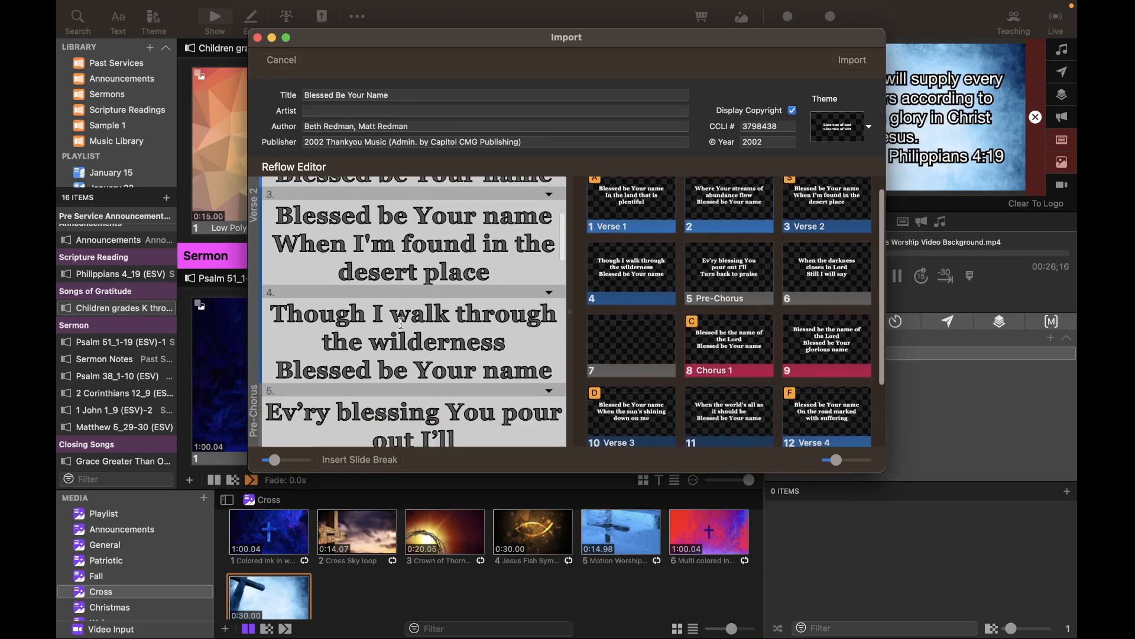
scroll(367, 374, "down", 10)
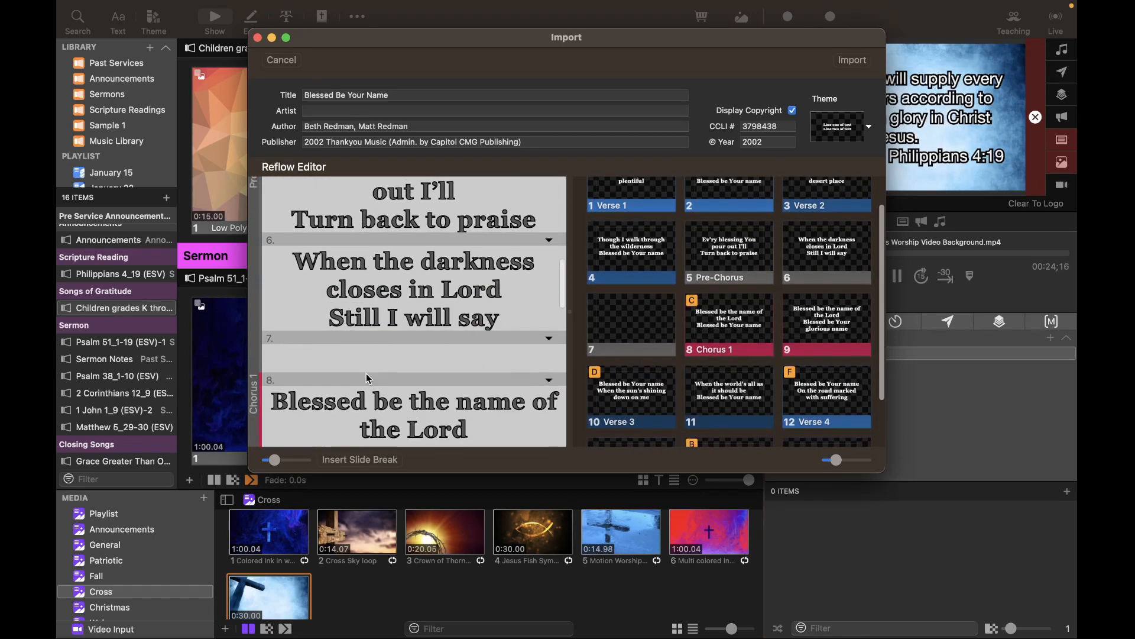
scroll(366, 374, "down", 2)
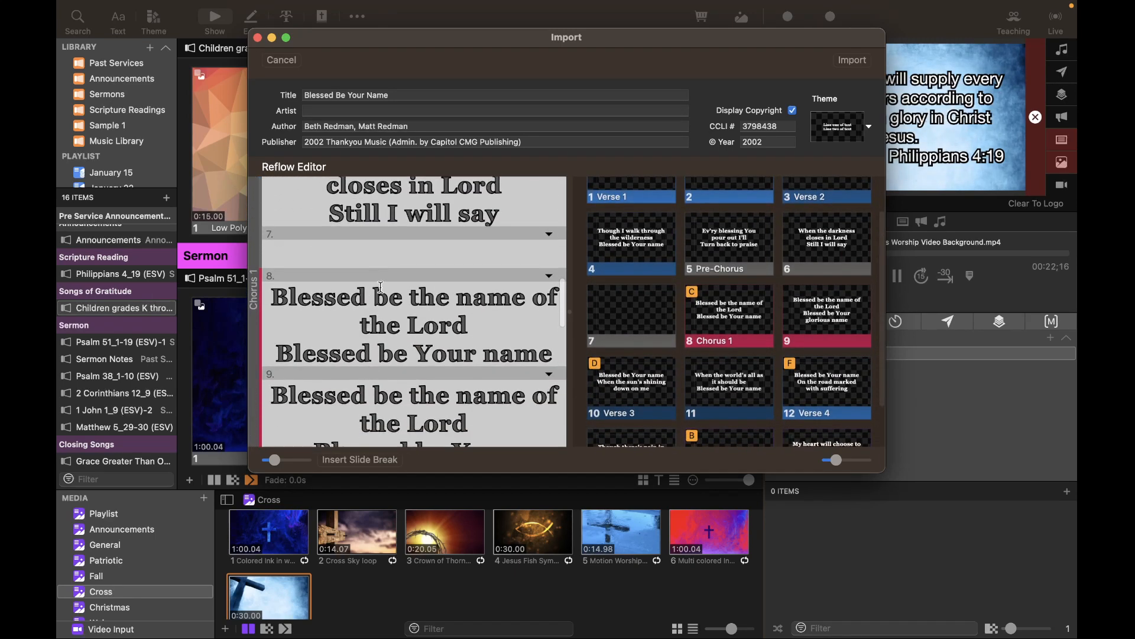
scroll(366, 305, "down", 5)
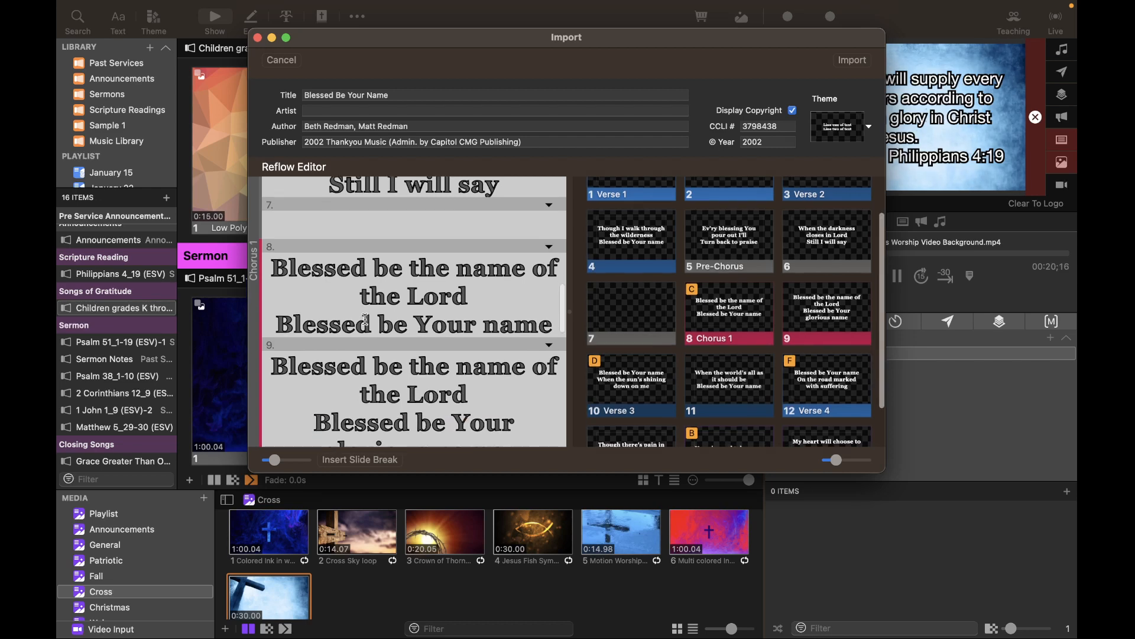
scroll(366, 319, "down", 3)
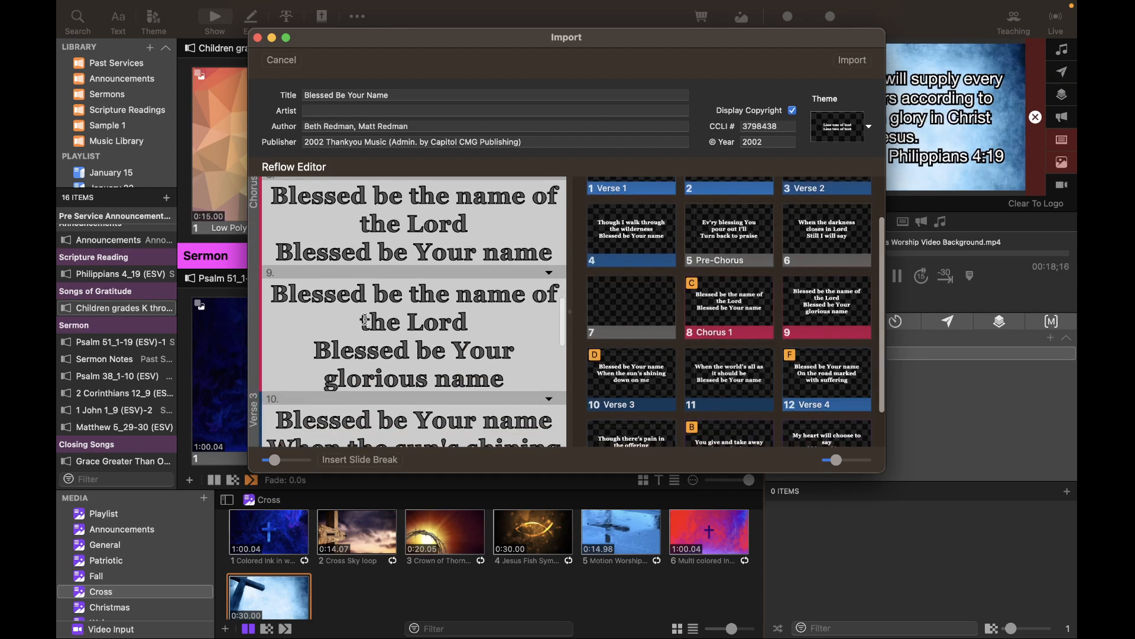
scroll(365, 319, "up", 1)
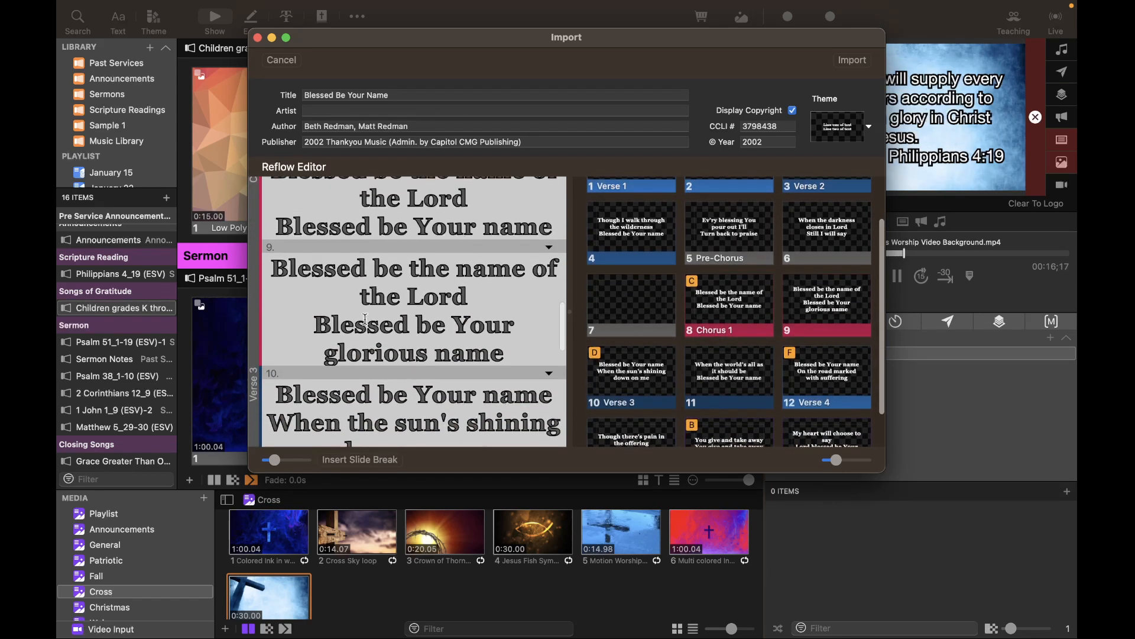
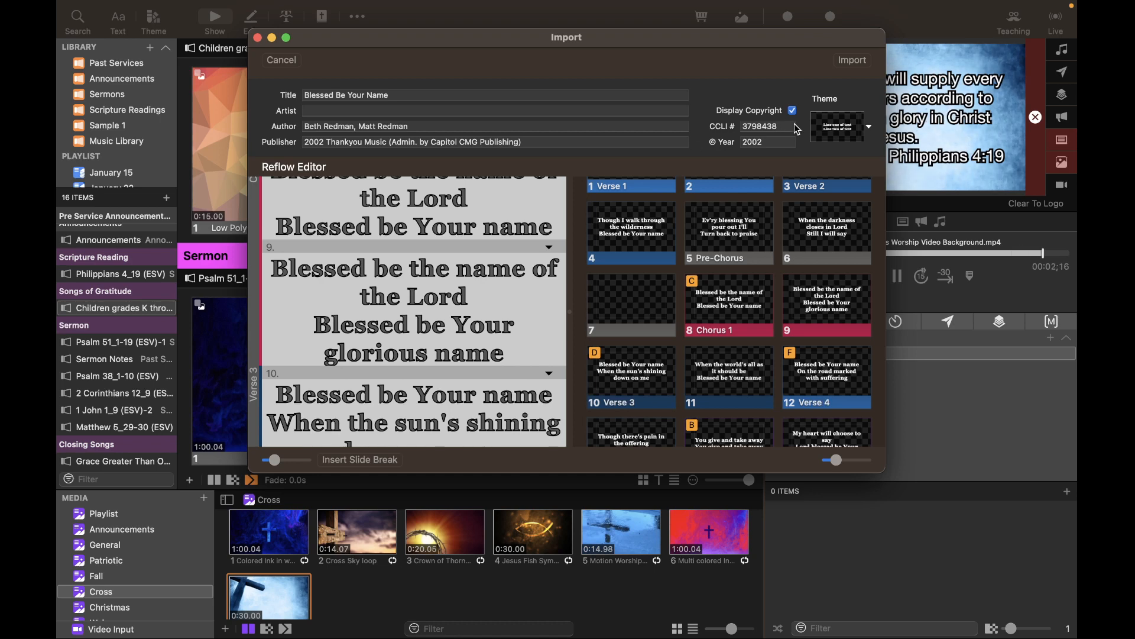
scroll(375, 346, "down", 1)
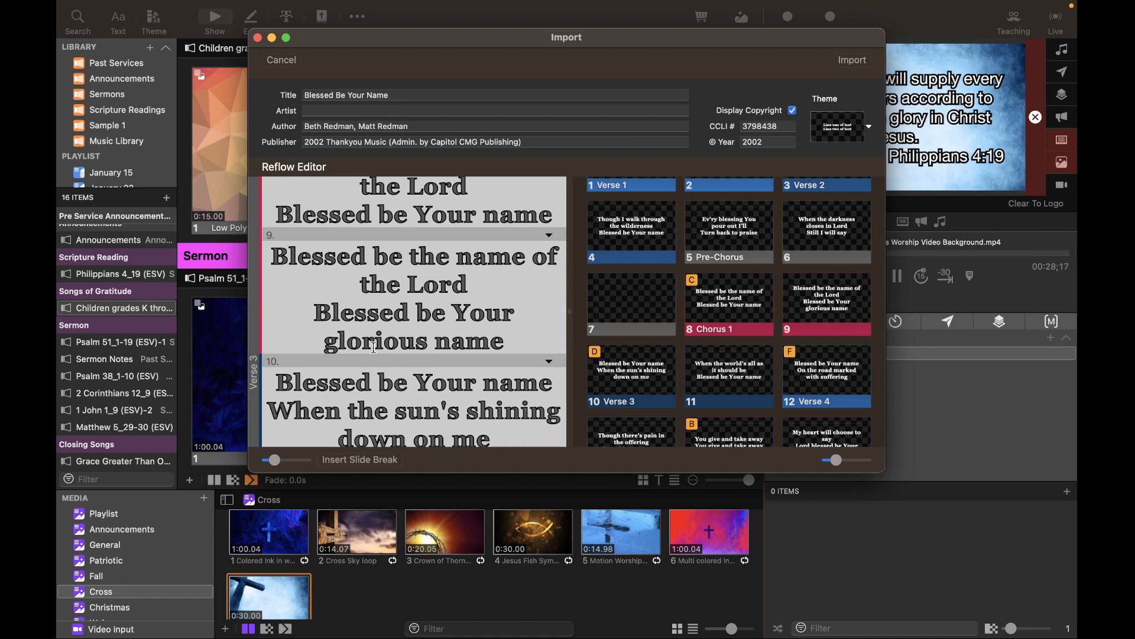
scroll(375, 346, "down", 5)
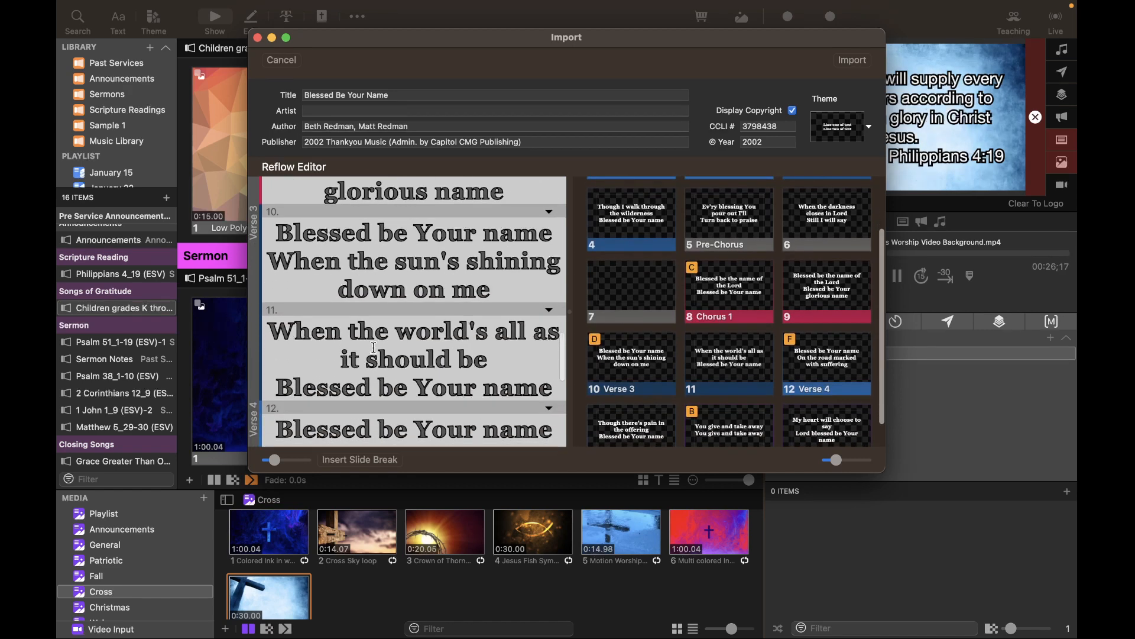
scroll(367, 371, "down", 6)
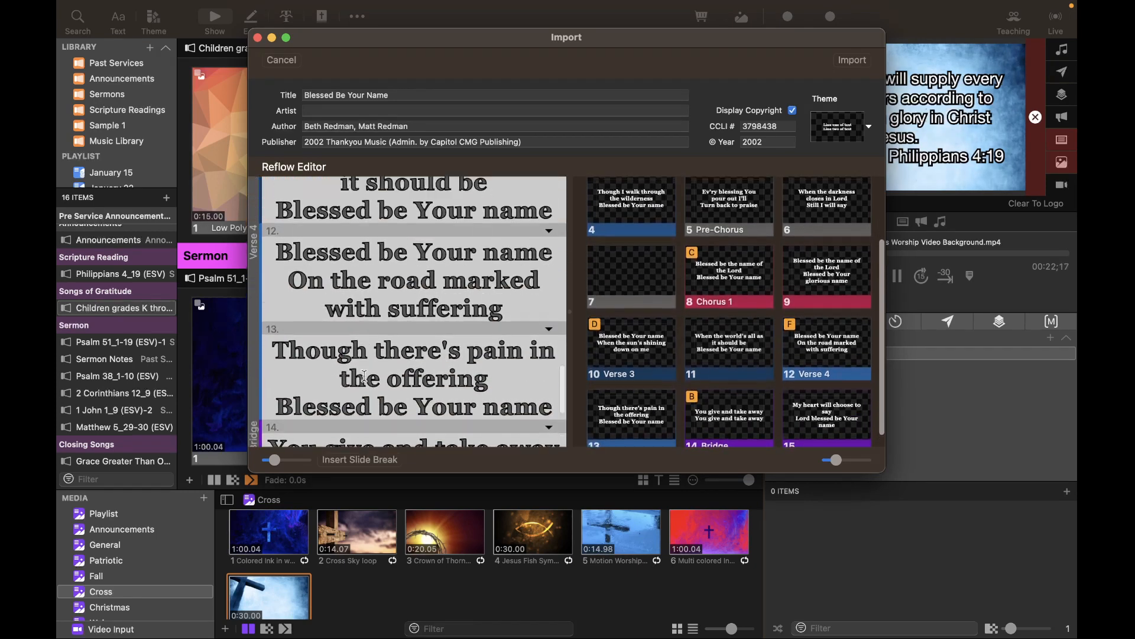
scroll(367, 368, "up", 1)
scroll(366, 372, "down", 5)
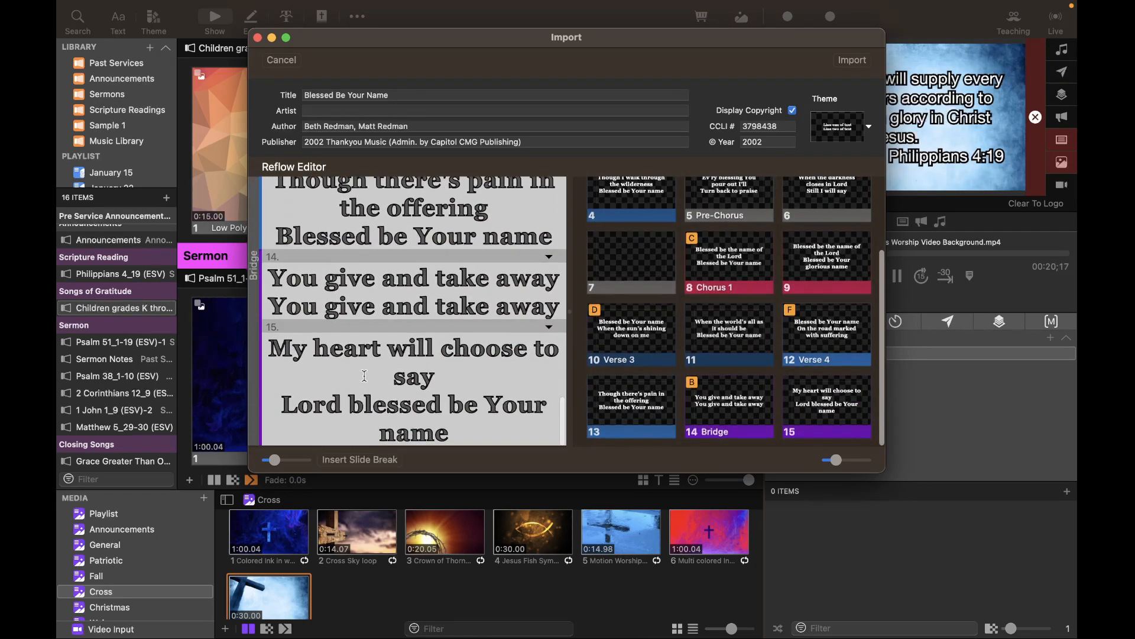
scroll(364, 375, "up", 6)
Check the order of verses, pre-choruses, choruses and bridge for Blessed Be Your Name in the emailed January 29th Lyrics.pdf
key("ctrl+Right")
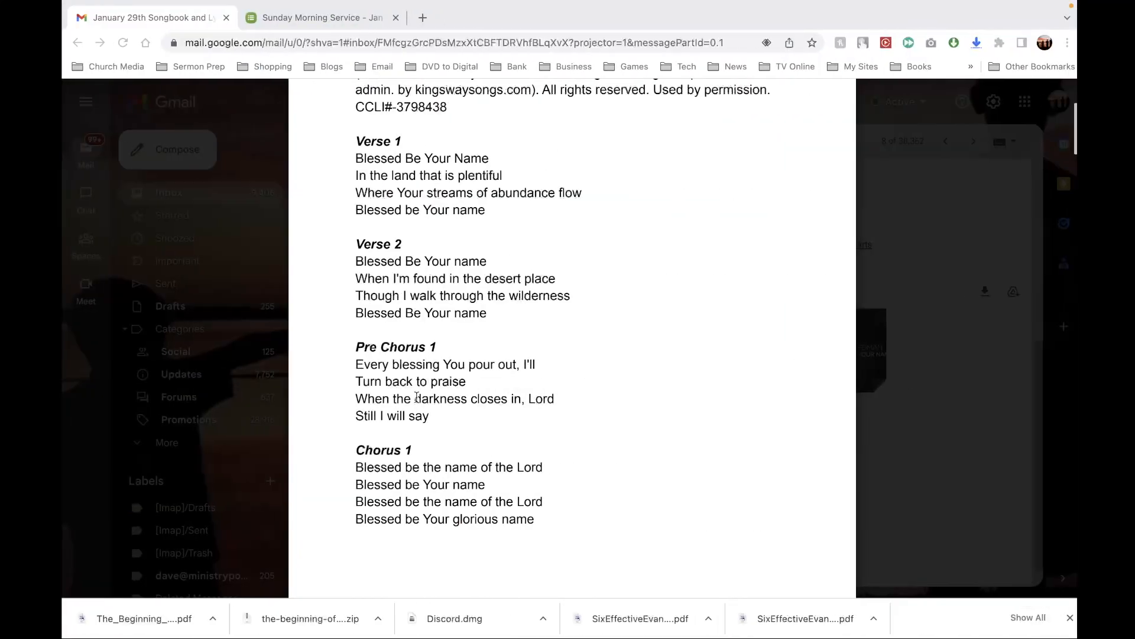
scroll(469, 381, "down", 1)
scroll(469, 382, "down", 7)
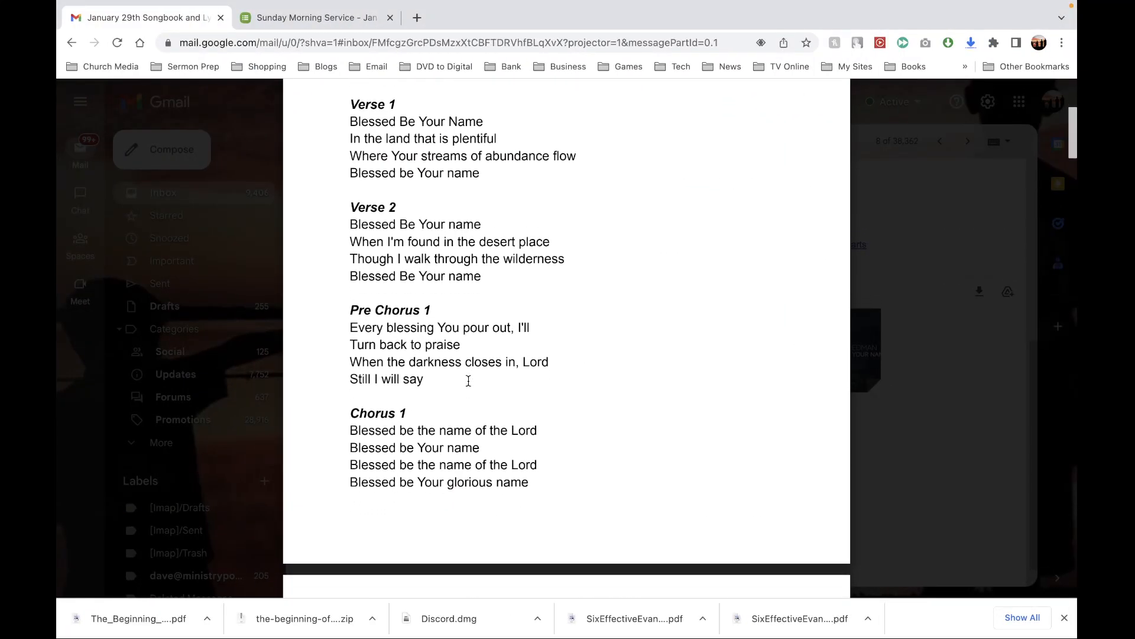
scroll(468, 381, "down", 5)
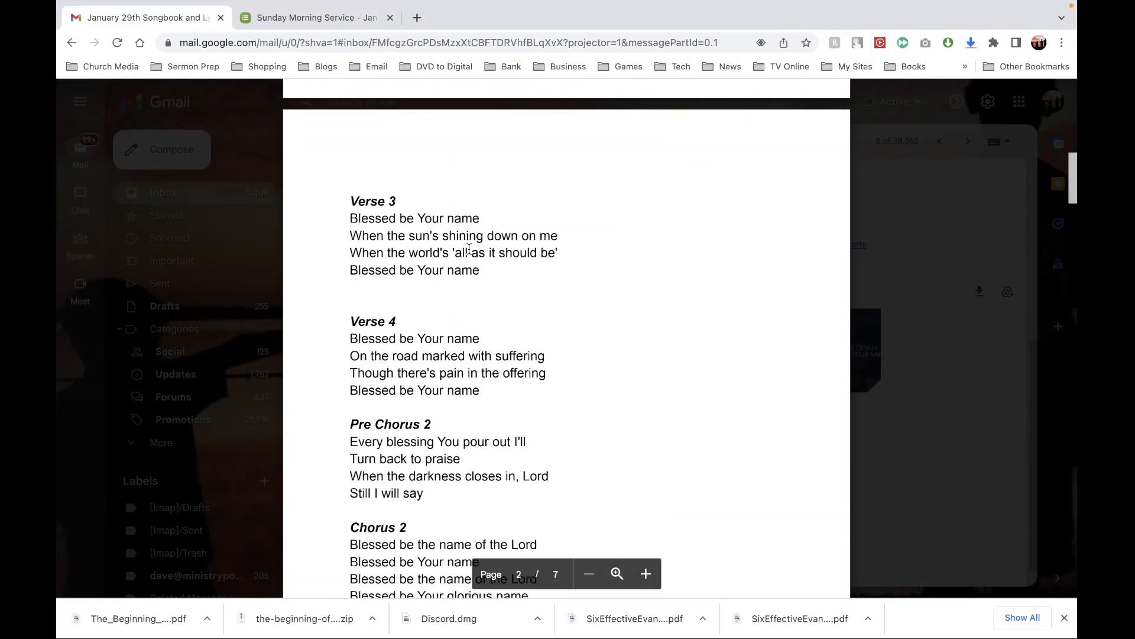
scroll(438, 395, "down", 4)
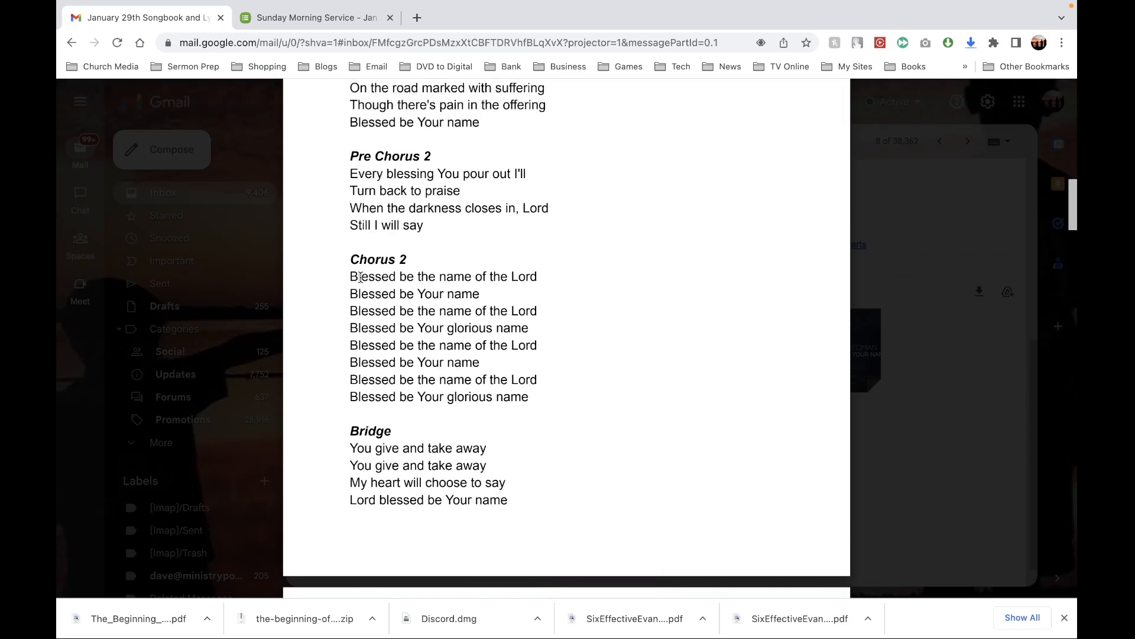
left_click_drag(357, 274, 532, 326)
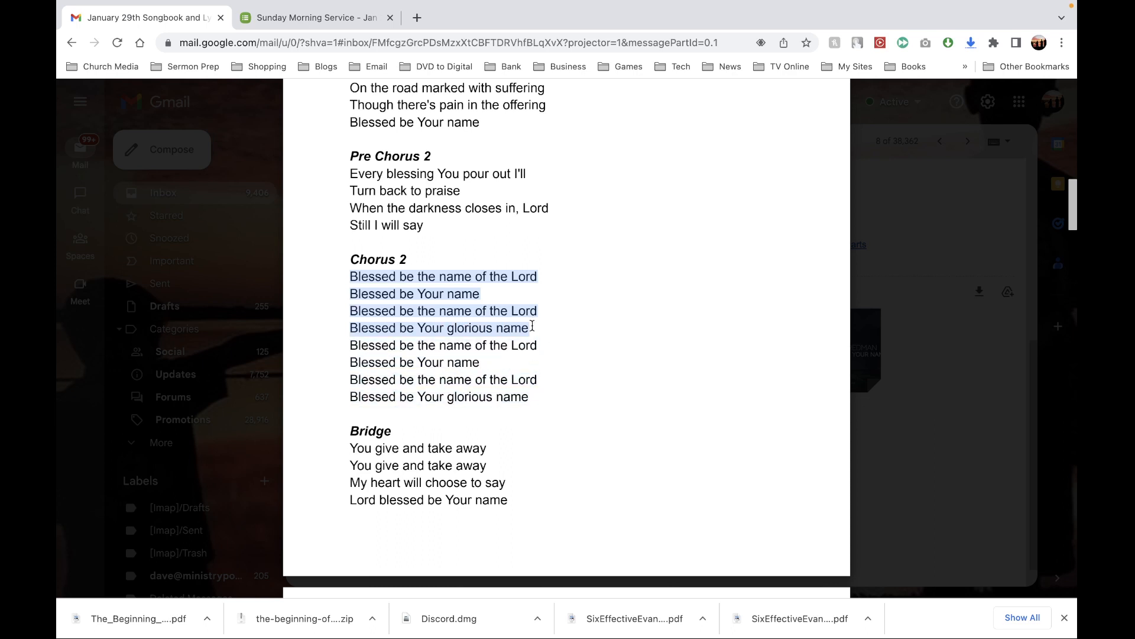
scroll(521, 379, "down", 7)
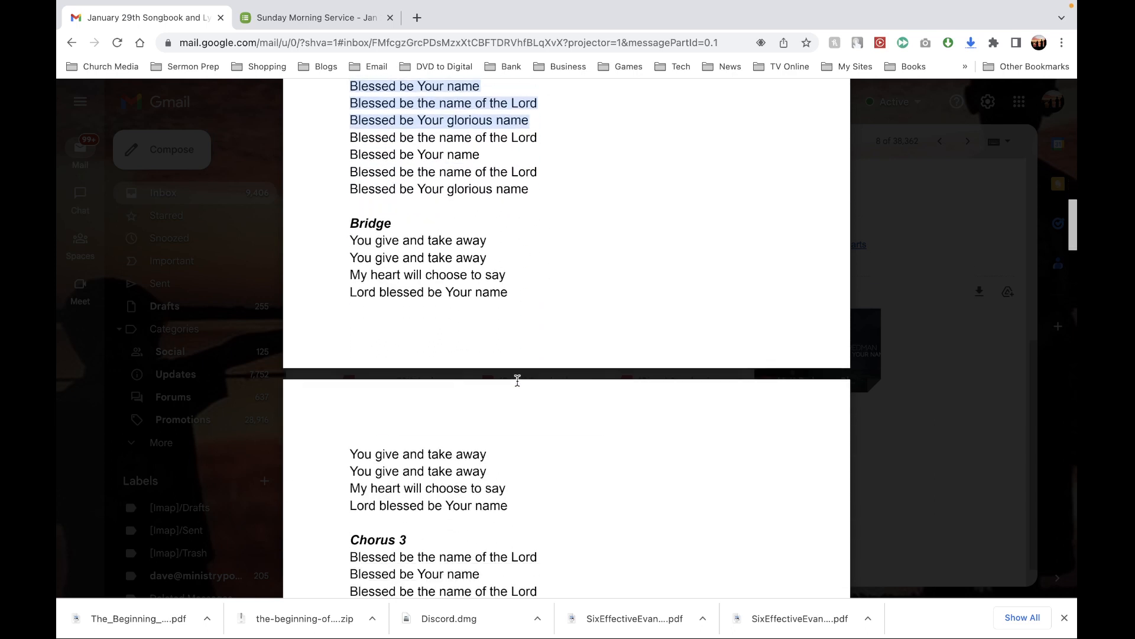
scroll(437, 449, "down", 2)
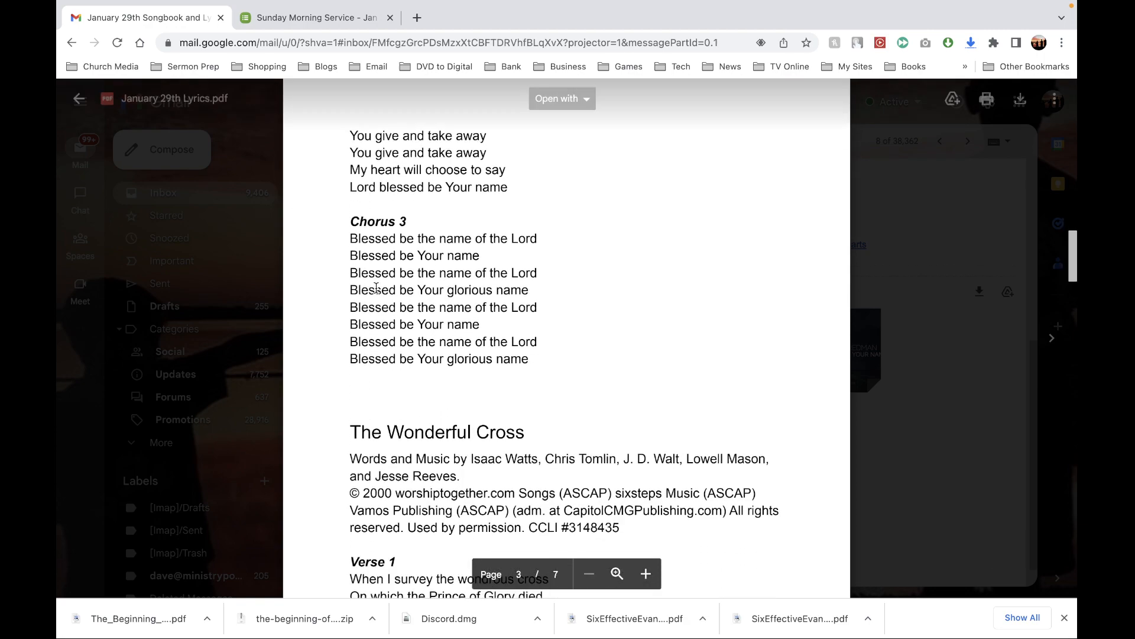
left_click_drag(339, 239, 543, 358)
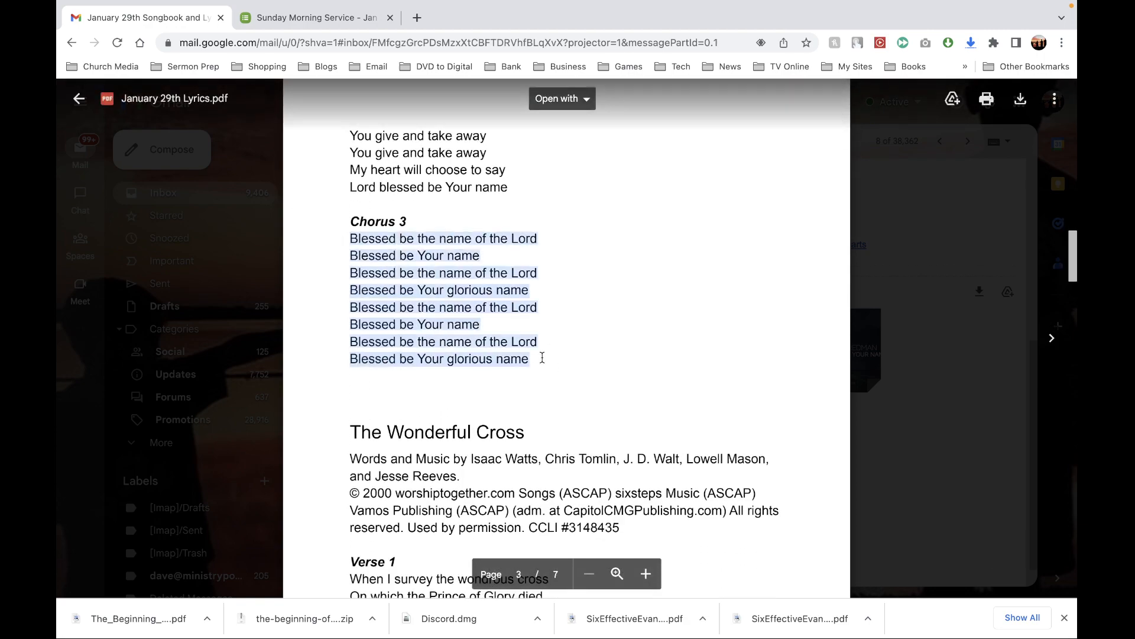
scroll(541, 357, "up", 8)
scroll(543, 357, "up", 4)
Import Blessed Be Your Name in ProPresenter and move it to the first place under Songs of Gratitude in the January 29 playlist
key("ctrl+Left")
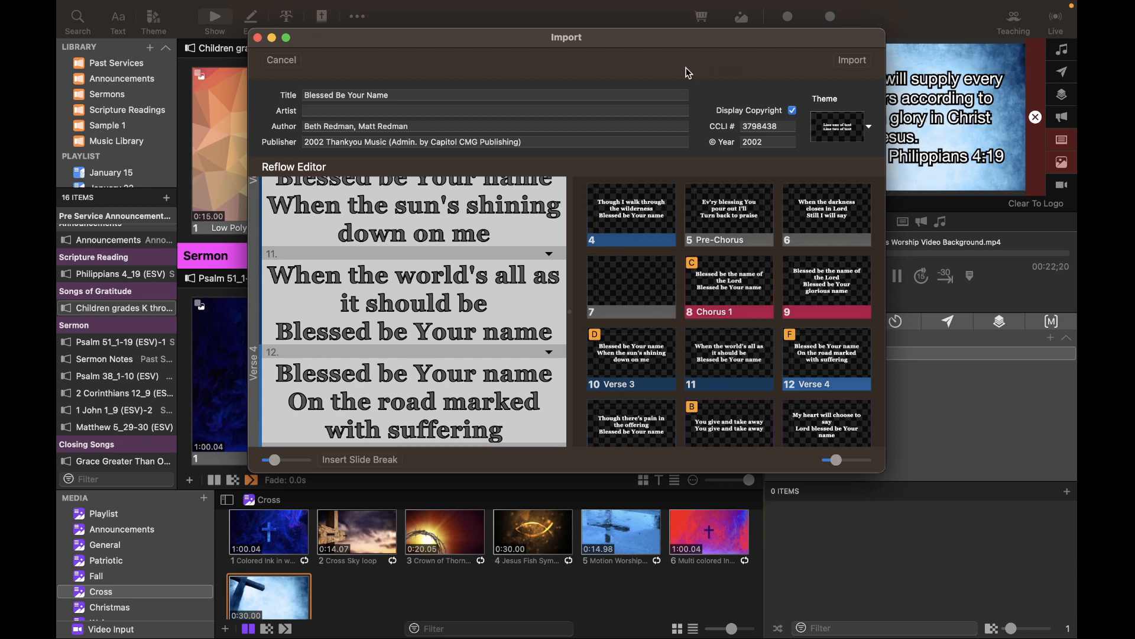
left_click(852, 60)
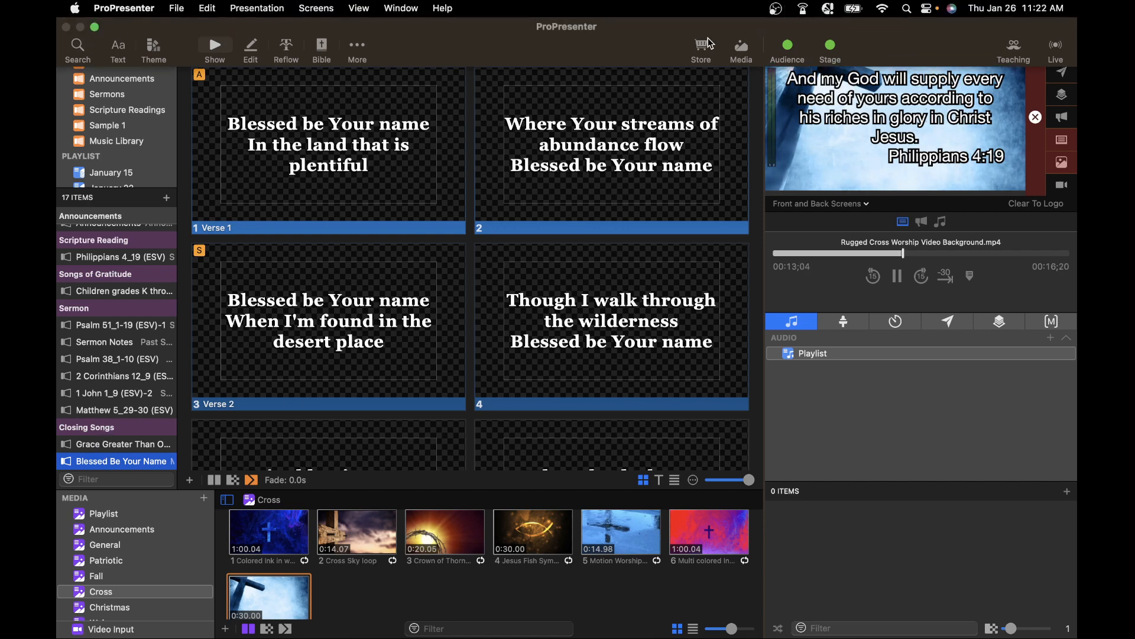
left_click(739, 50)
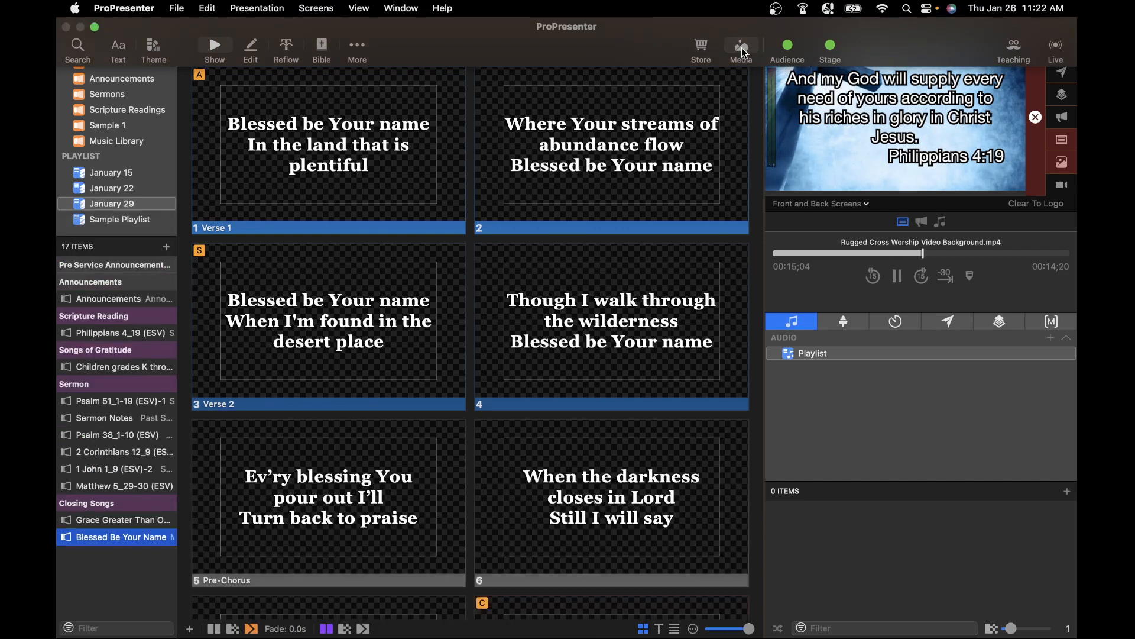
key("ctrl+super+f")
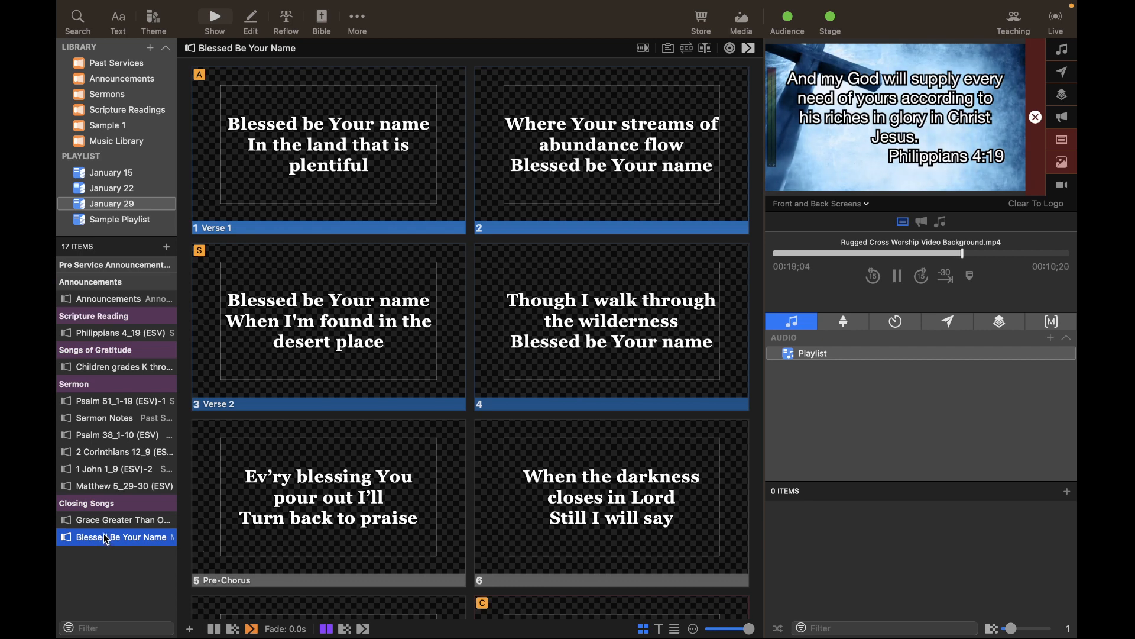
left_click_drag(104, 536, 108, 360)
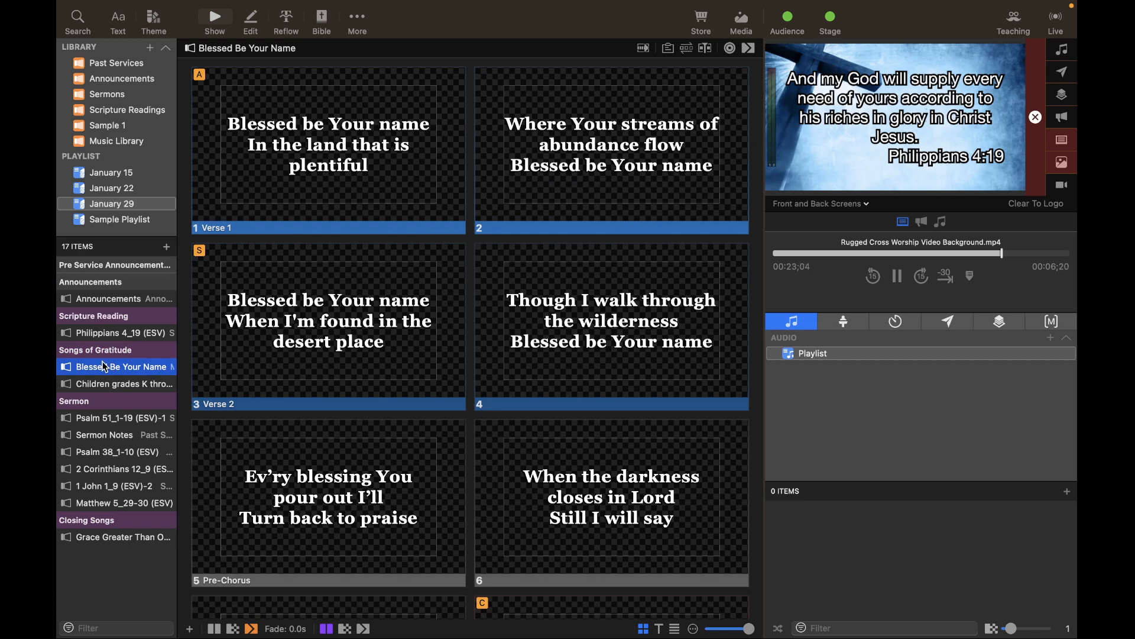
Add the Colored Ink in water + Cross video as the first slide of Blessed Be Your Name and test it with the Verse 1 slide
scroll(320, 302, "up", 3)
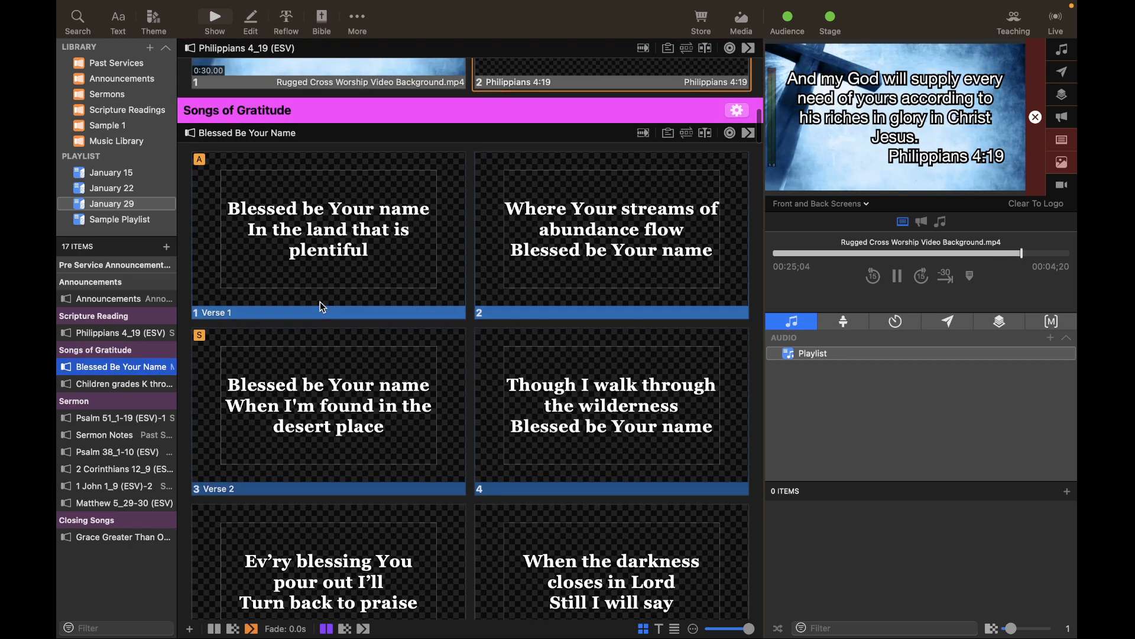
left_click(742, 21)
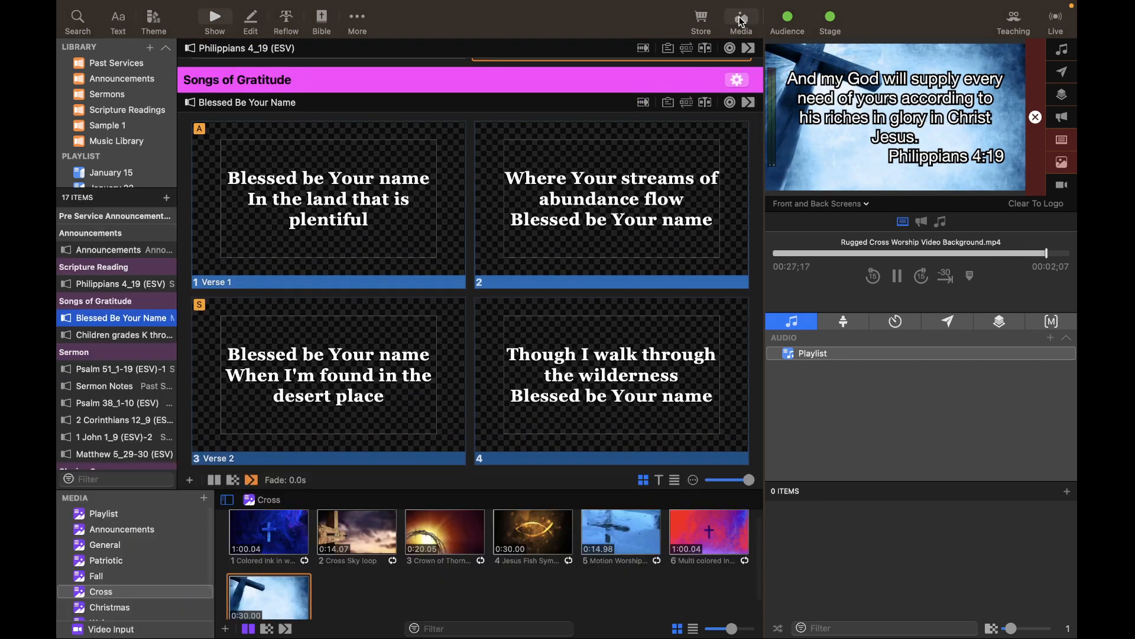
left_click(267, 530)
mouse_move(267, 530)
left_mouse_down()
mouse_move(189, 304)
mouse_move(197, 244)
left_mouse_up()
left_click(346, 212)
left_click(545, 217)
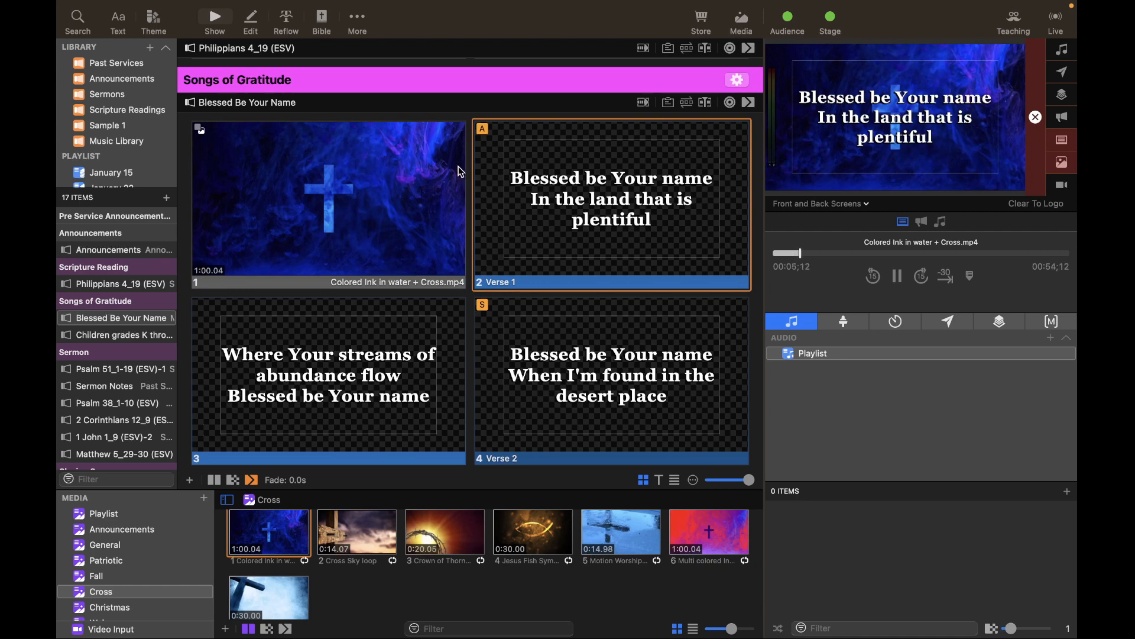
left_click(367, 202)
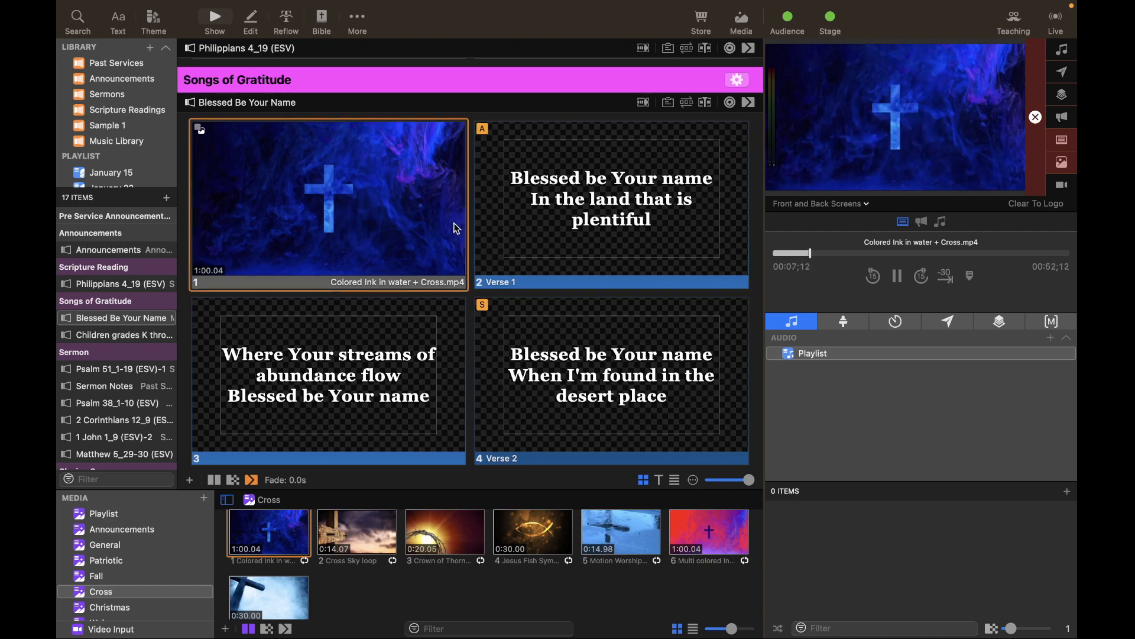
left_click(743, 25)
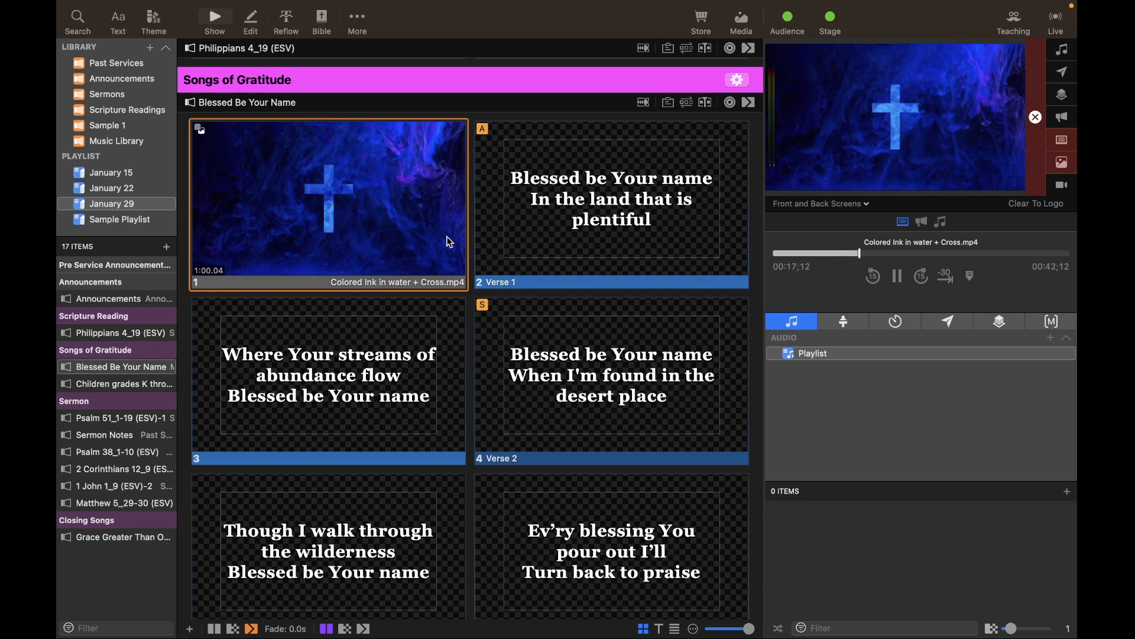
Create a new arrangement named SOBC for Blessed Be Your Name
left_click(643, 104)
left_click(633, 104)
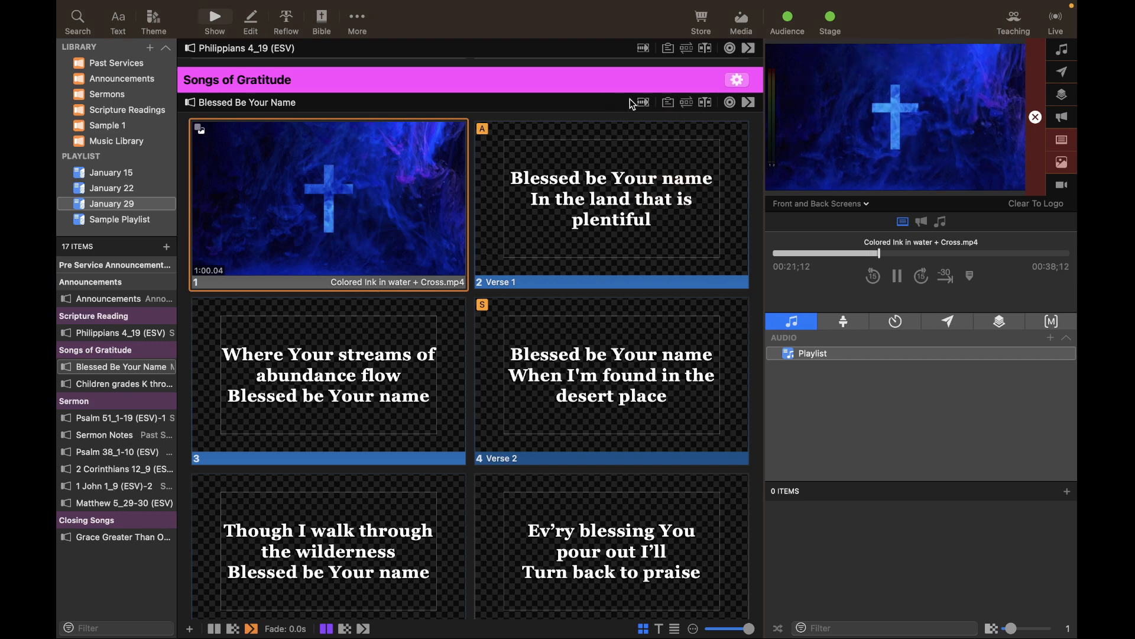
left_click(687, 104)
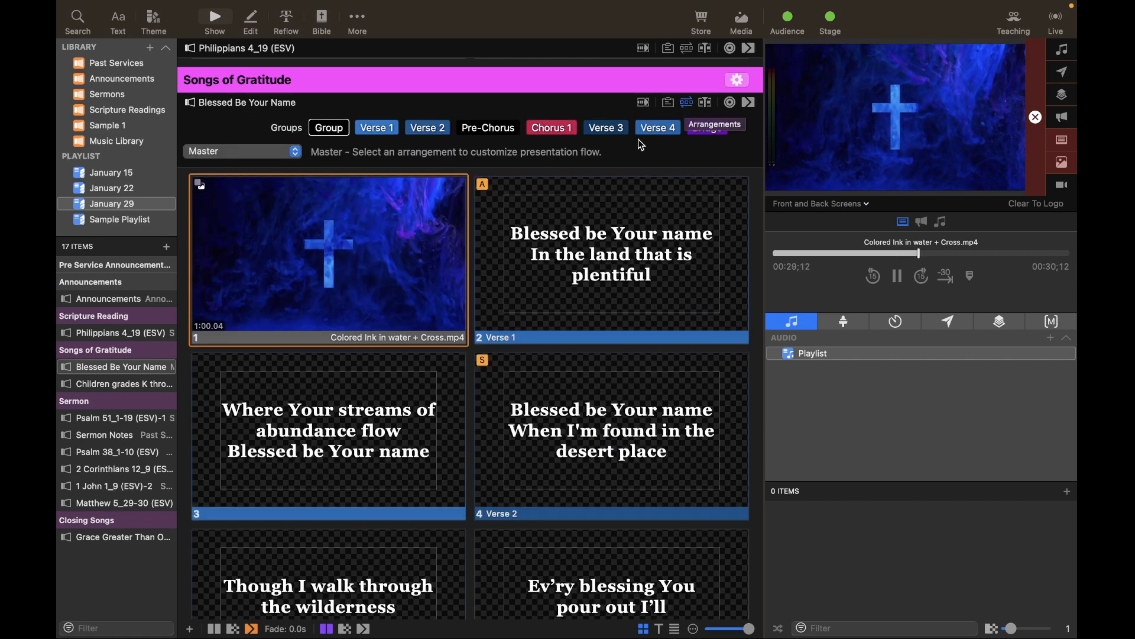
left_click(274, 153)
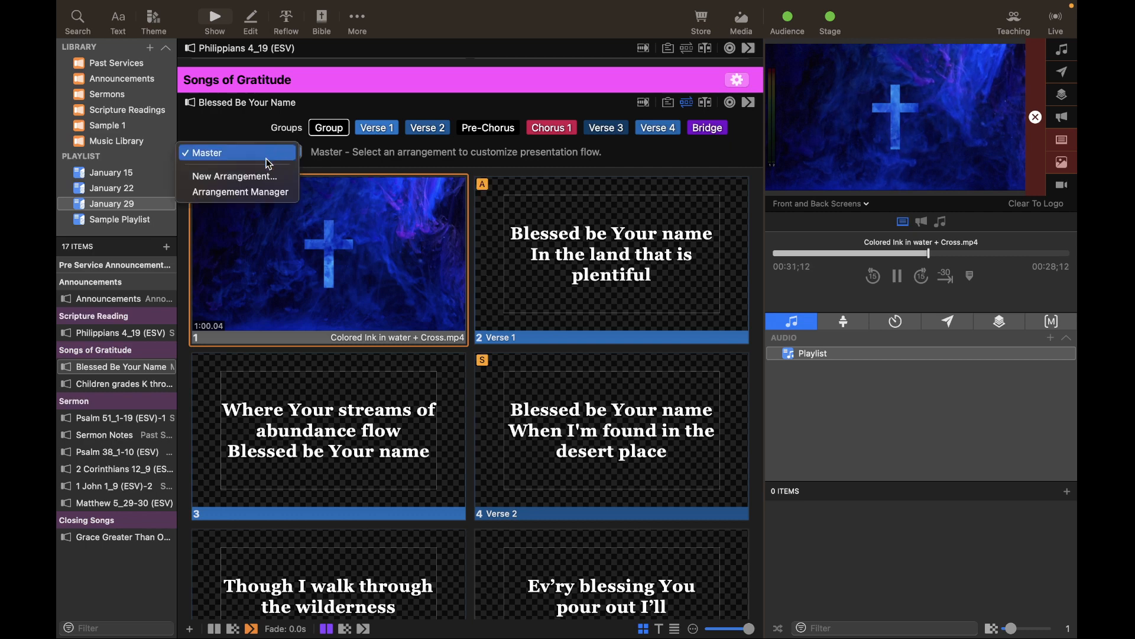
left_click(261, 175)
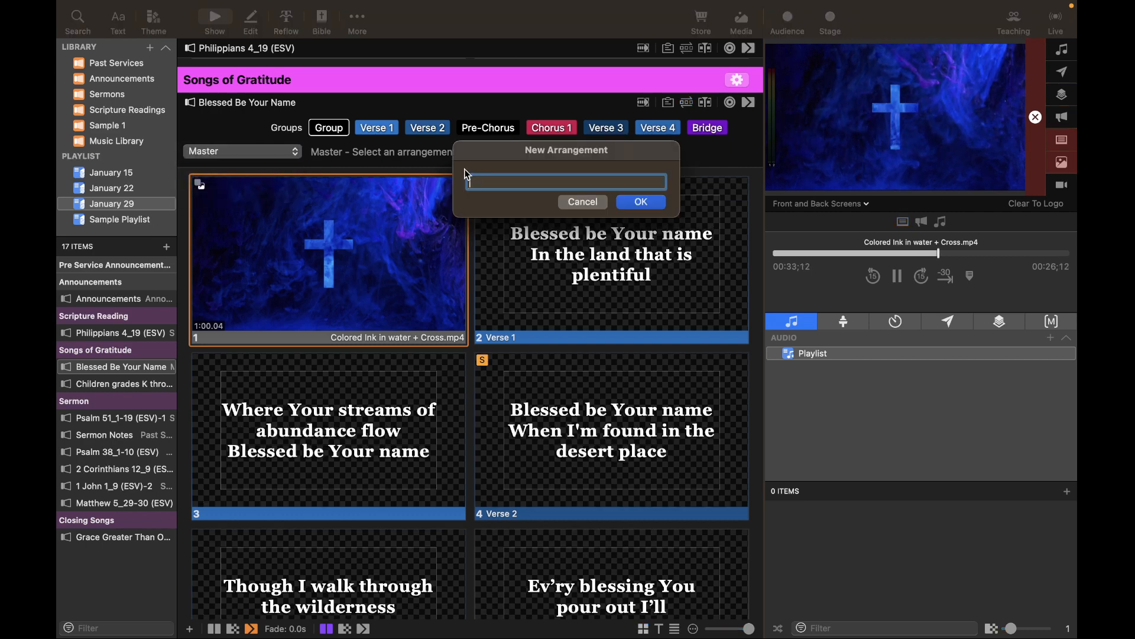
type("SOBC")
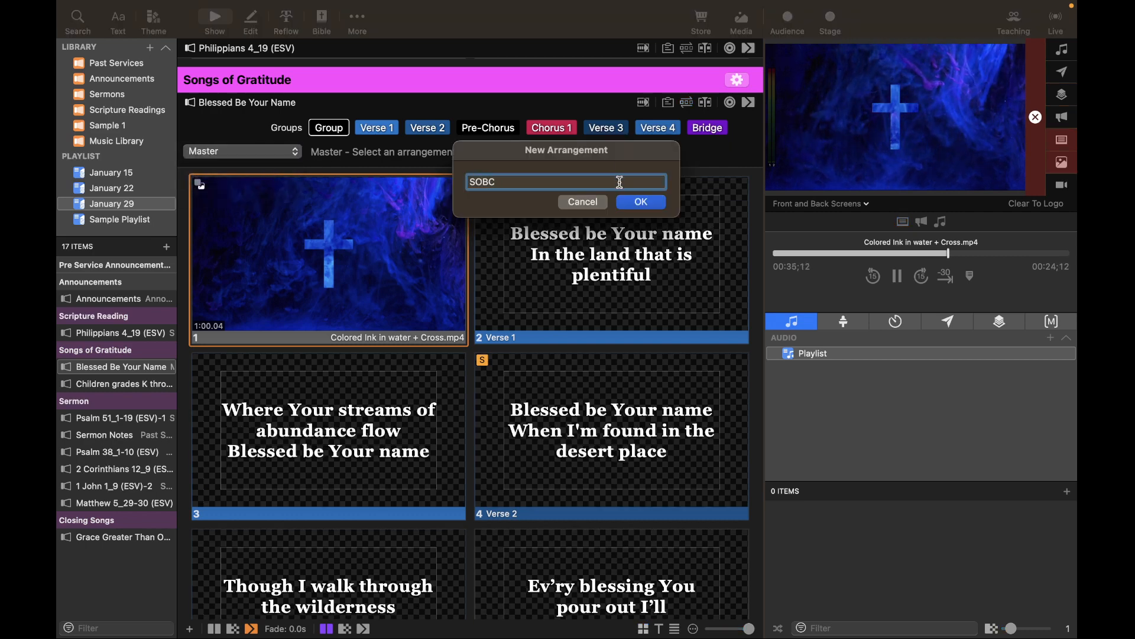
left_click(636, 202)
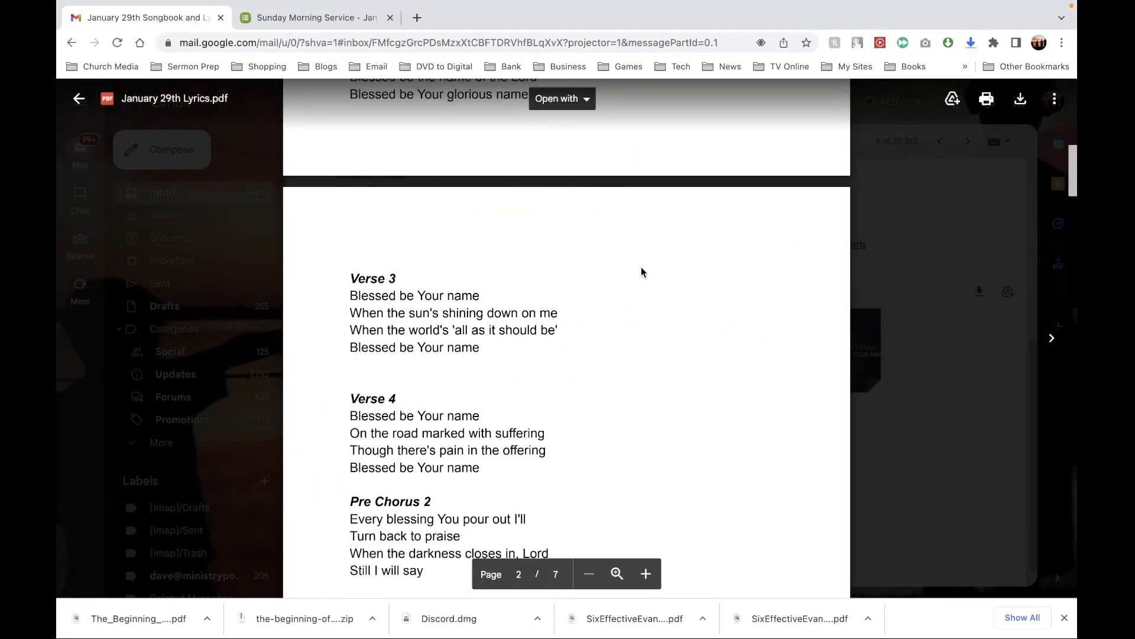
Check the section order in the emailed January 29th Lyrics.pdf and add a second Pre-Chorus between Verse 4 and the Bridge in ProPresenter's SOBC arrangement
scroll(642, 267, "up", 5)
scroll(642, 268, "up", 3)
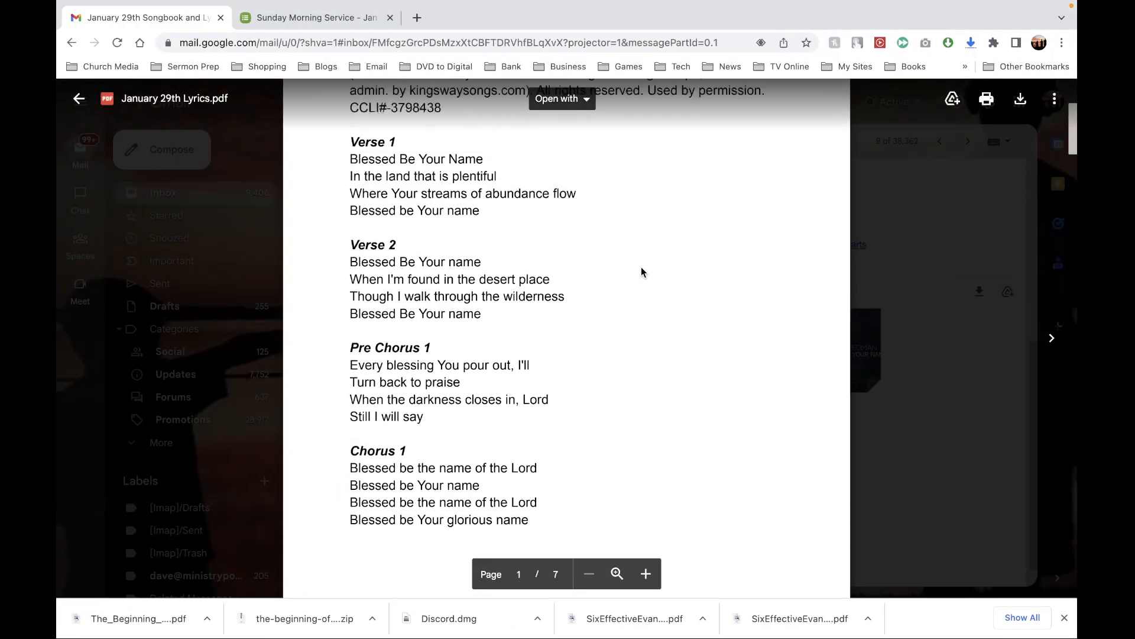
scroll(641, 268, "down", 3)
scroll(641, 268, "down", 3)
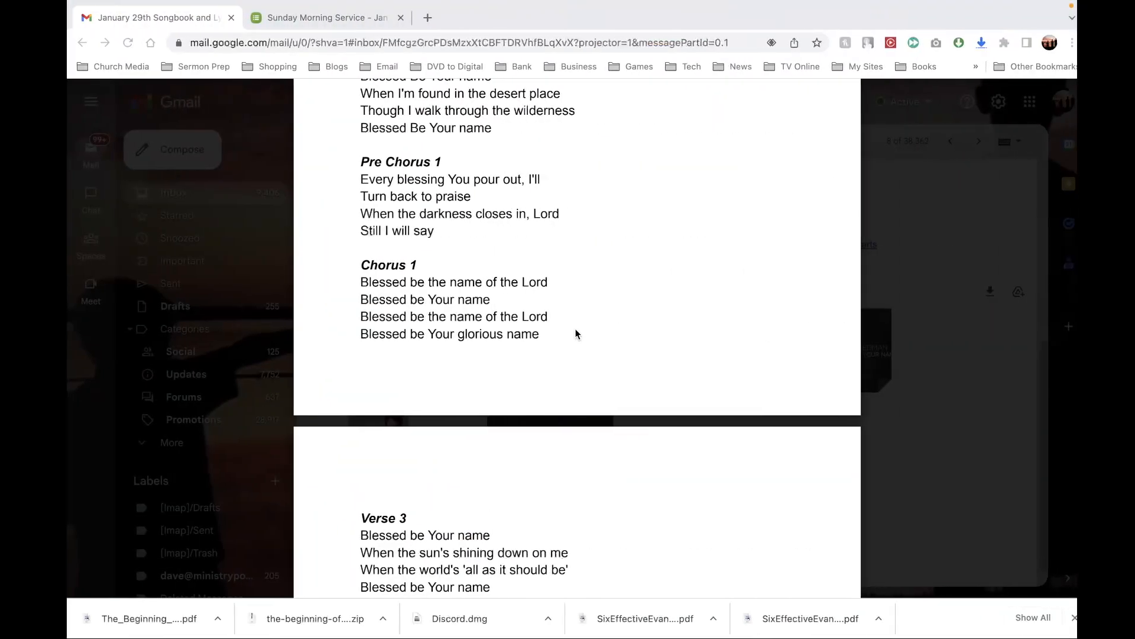
scroll(577, 334, "down", 5)
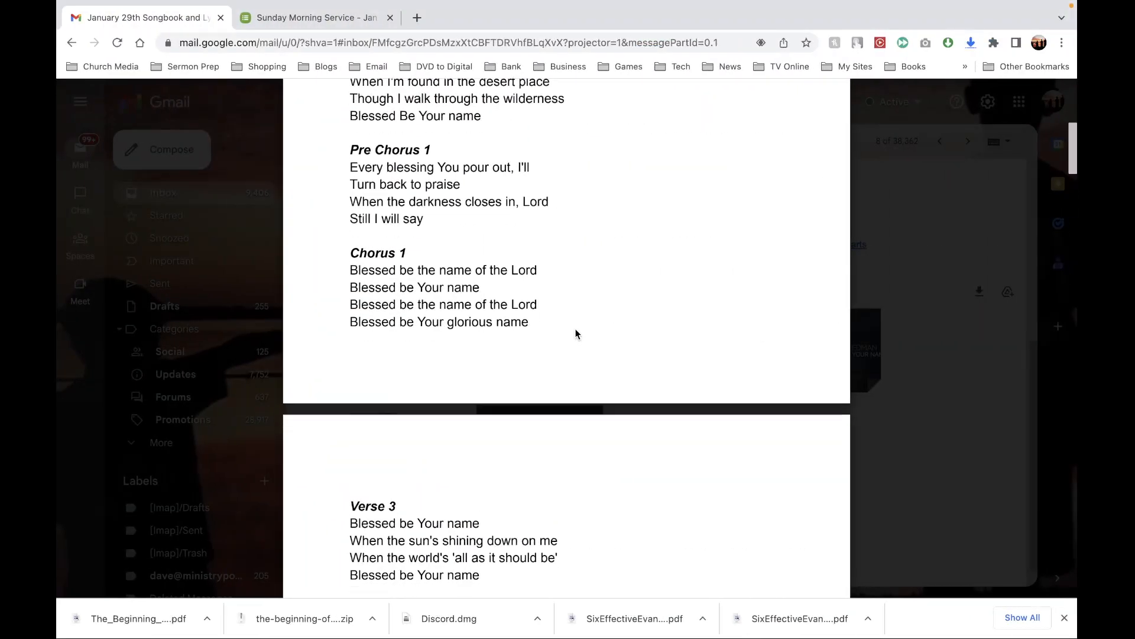
scroll(577, 334, "down", 2)
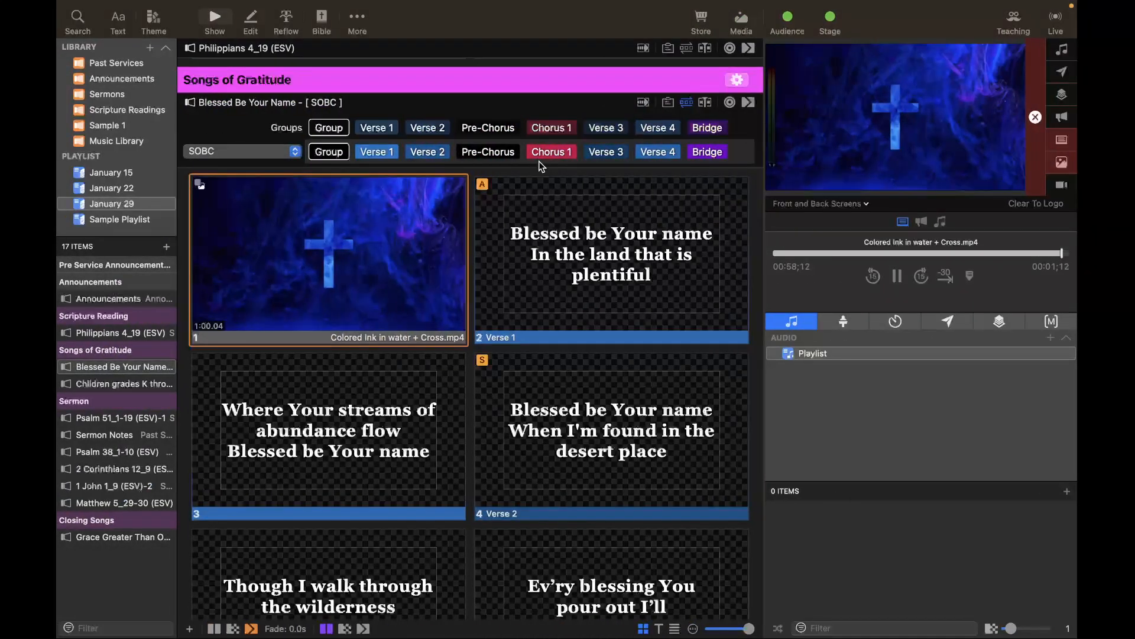
mouse_move(570, 156)
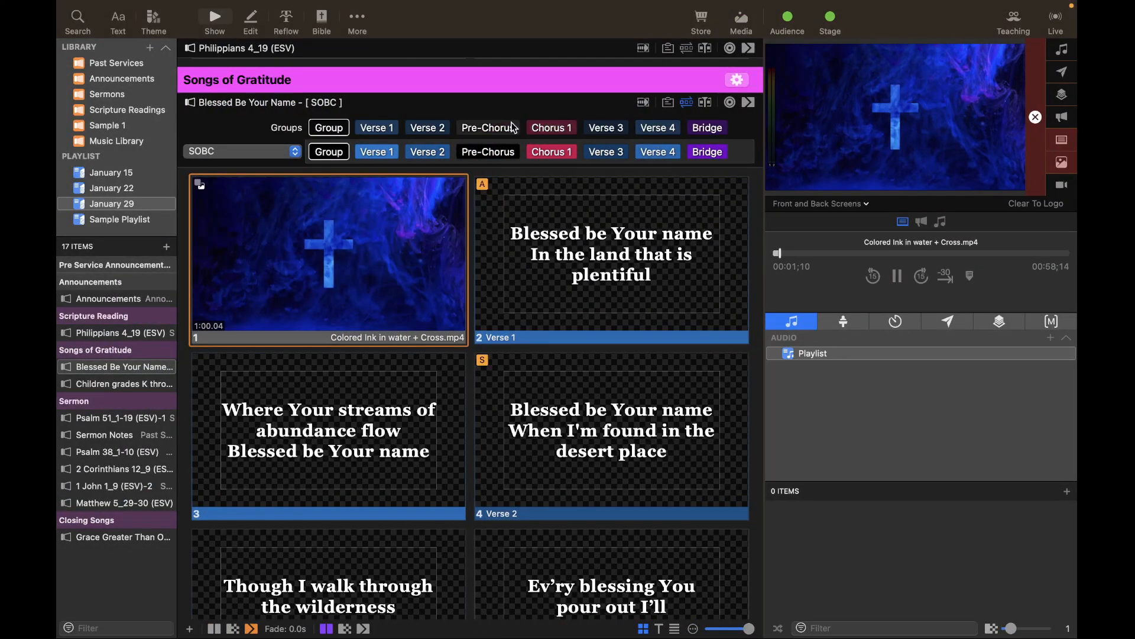
mouse_move(488, 126)
left_mouse_down()
mouse_move(471, 126)
mouse_move(684, 161)
left_mouse_up()
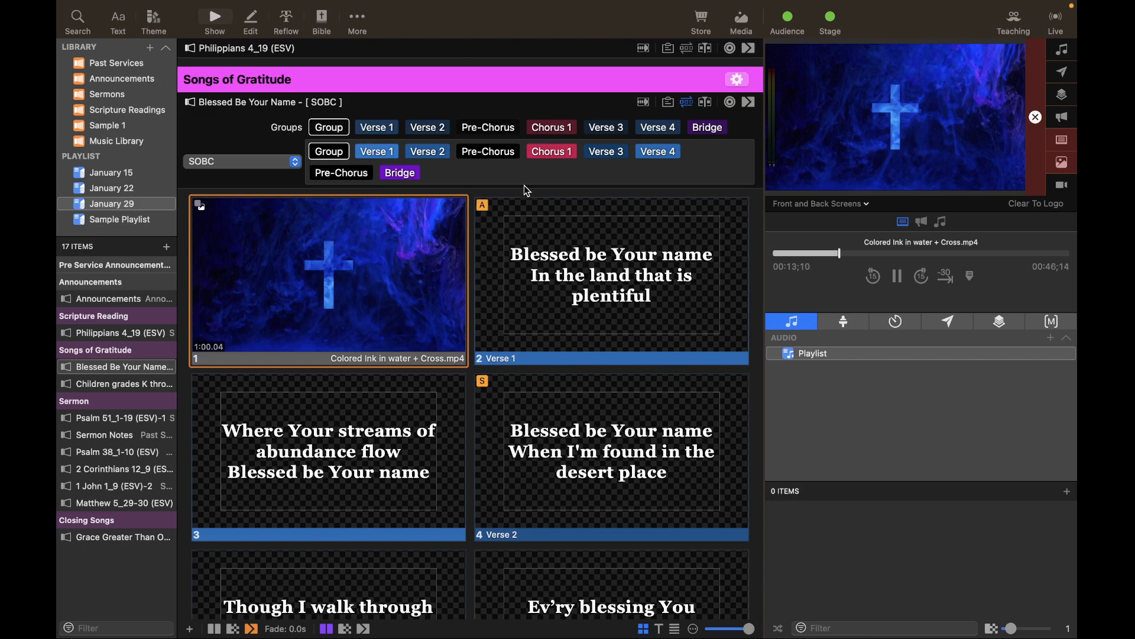
Following Chorus 2 in the emailed lyrics, insert Chorus 1 twice between the second Pre-Chorus and the Bridge in ProPresenter's SOBC arrangement
key("ctrl+Right")
scroll(537, 338, "down", 1)
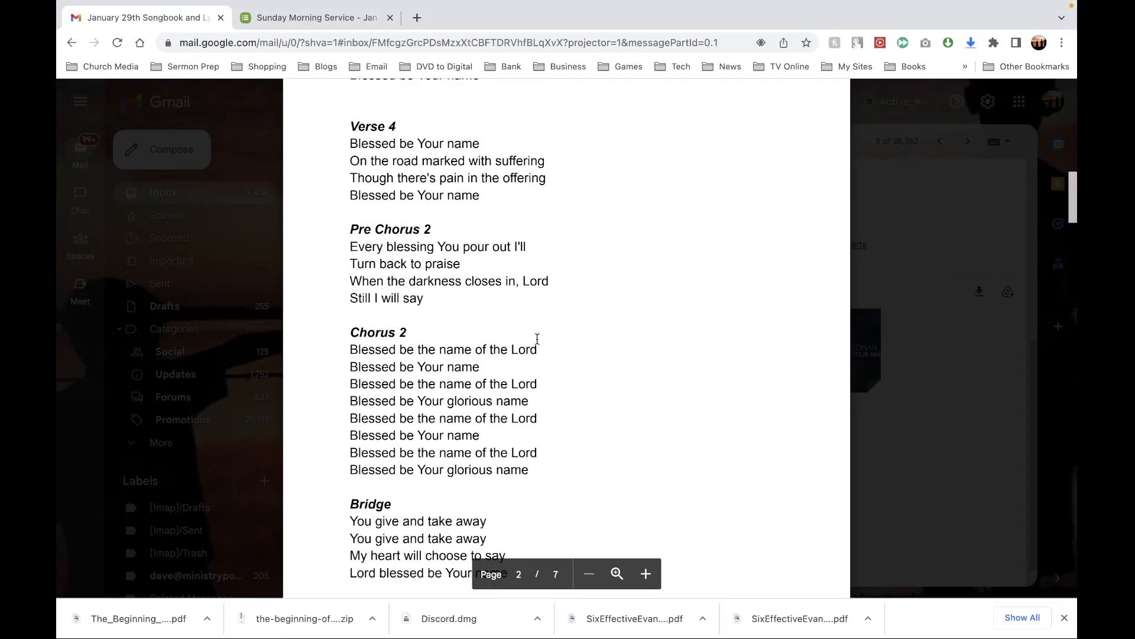
key("ctrl+Left")
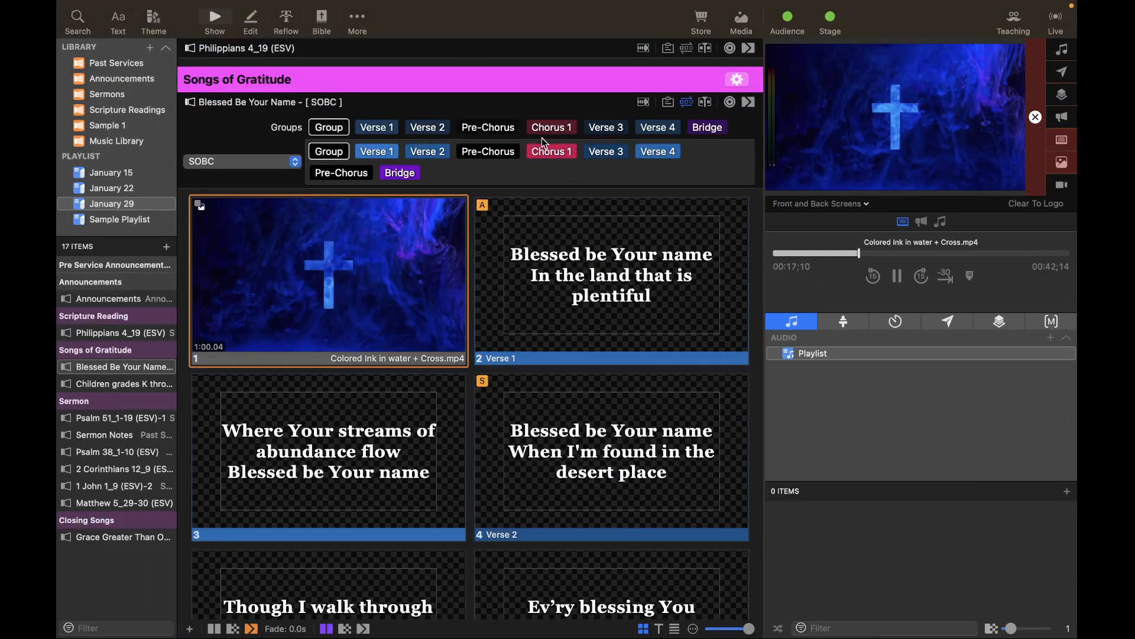
left_click_drag(550, 135, 406, 172)
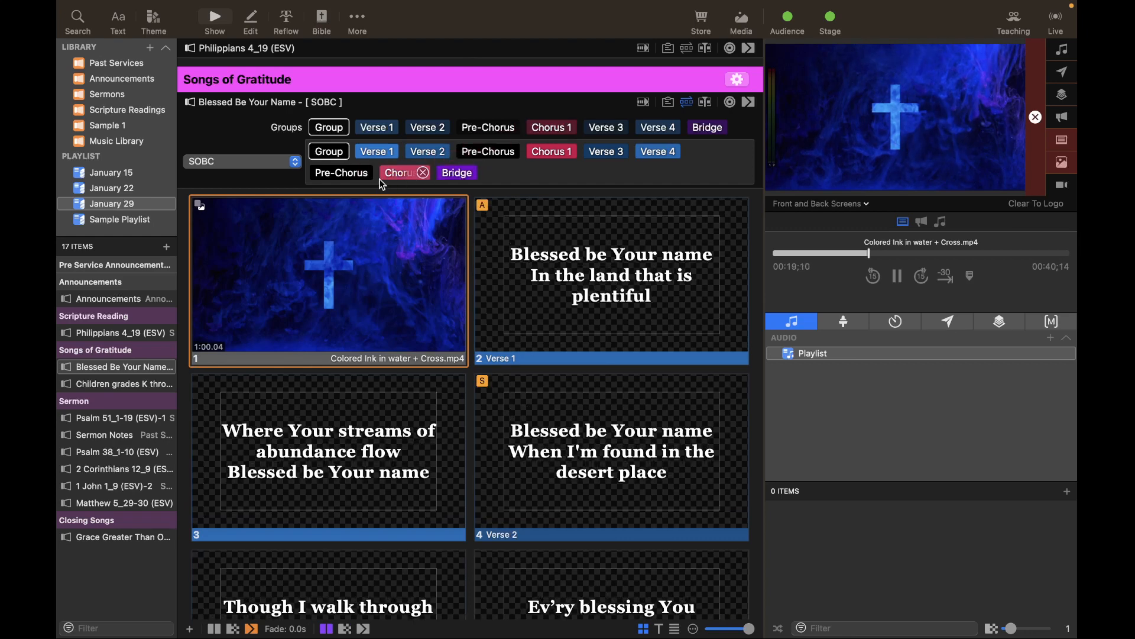
left_click_drag(557, 132, 436, 176)
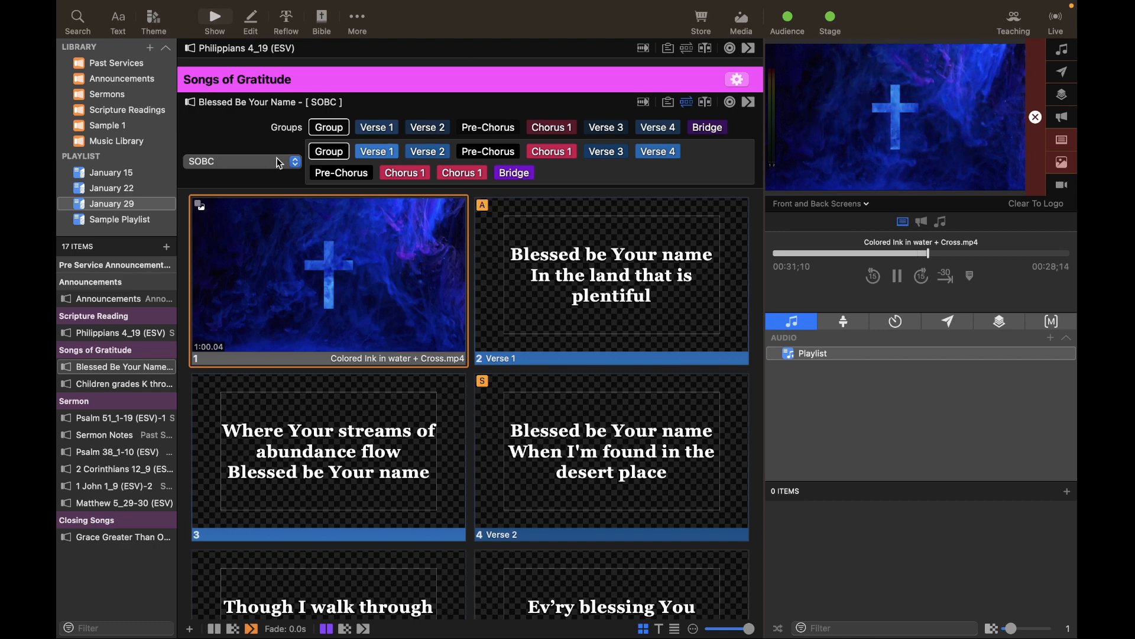
mouse_move(476, 178)
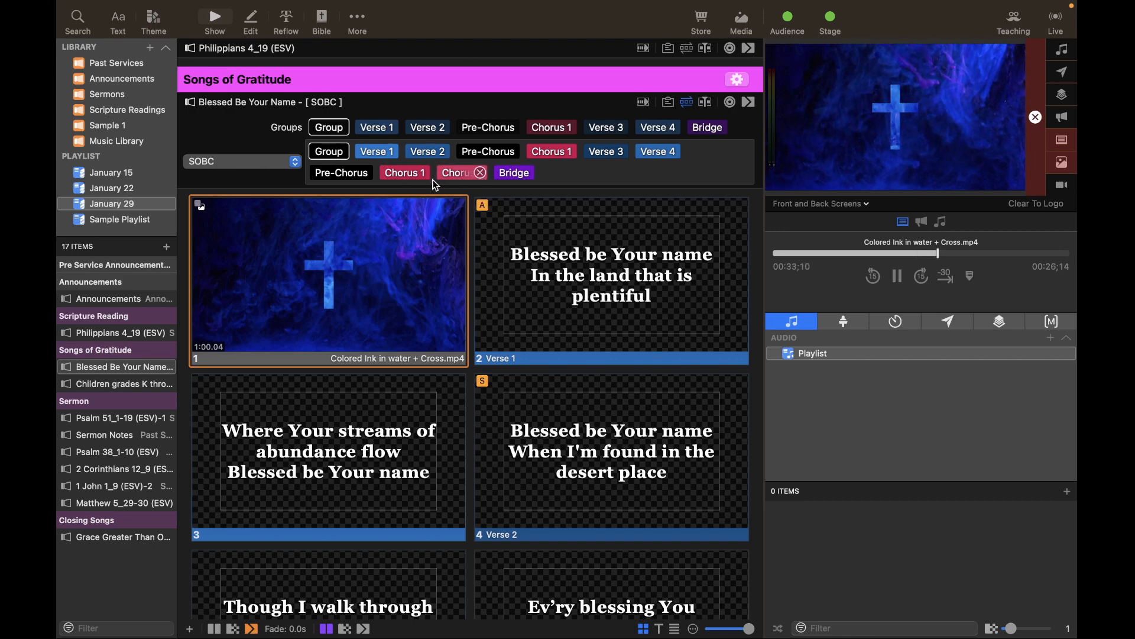
Compare the repeated Bridge lines in the emailed lyrics with the Bridge slides in ProPresenter's SOBC arrangement
key("ctrl+Right")
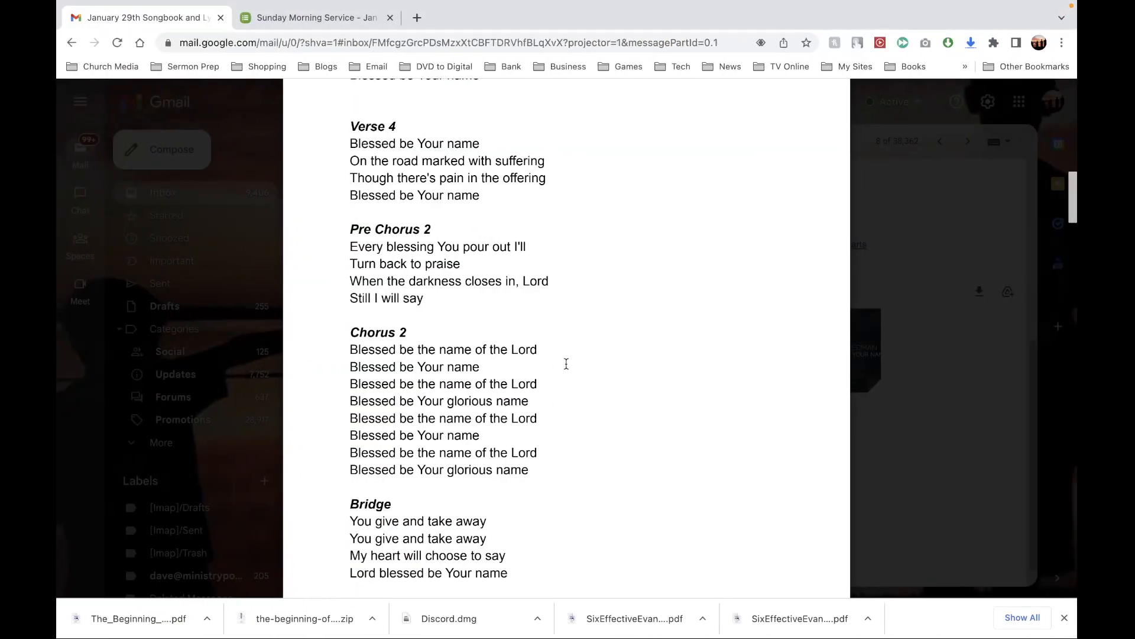
scroll(566, 362, "down", 5)
scroll(493, 380, "down", 4)
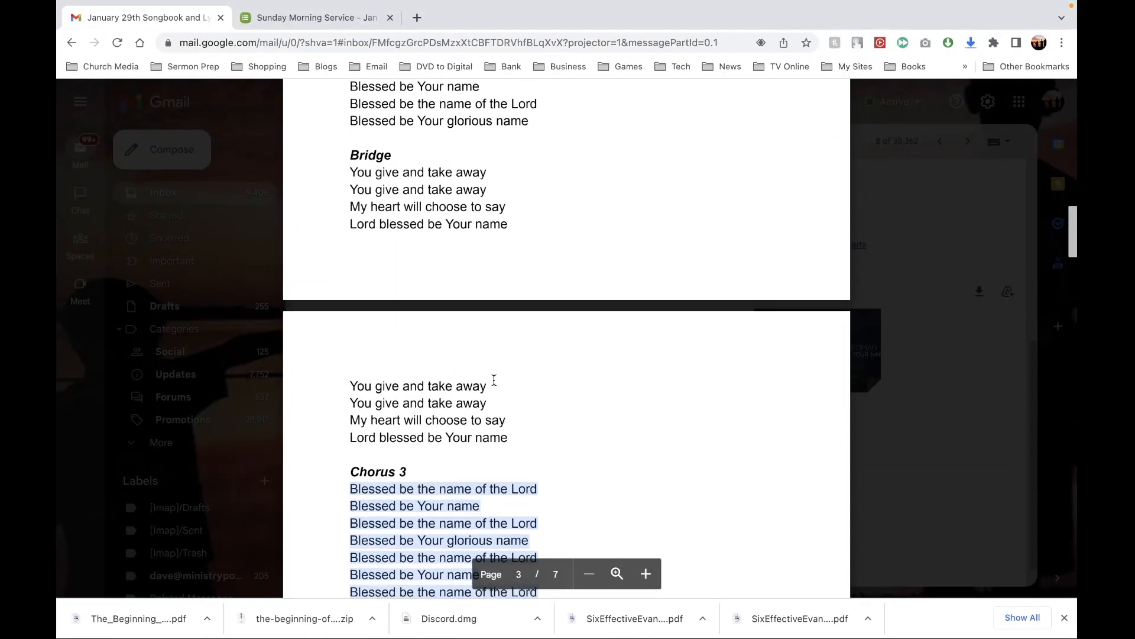
key("ctrl+Left")
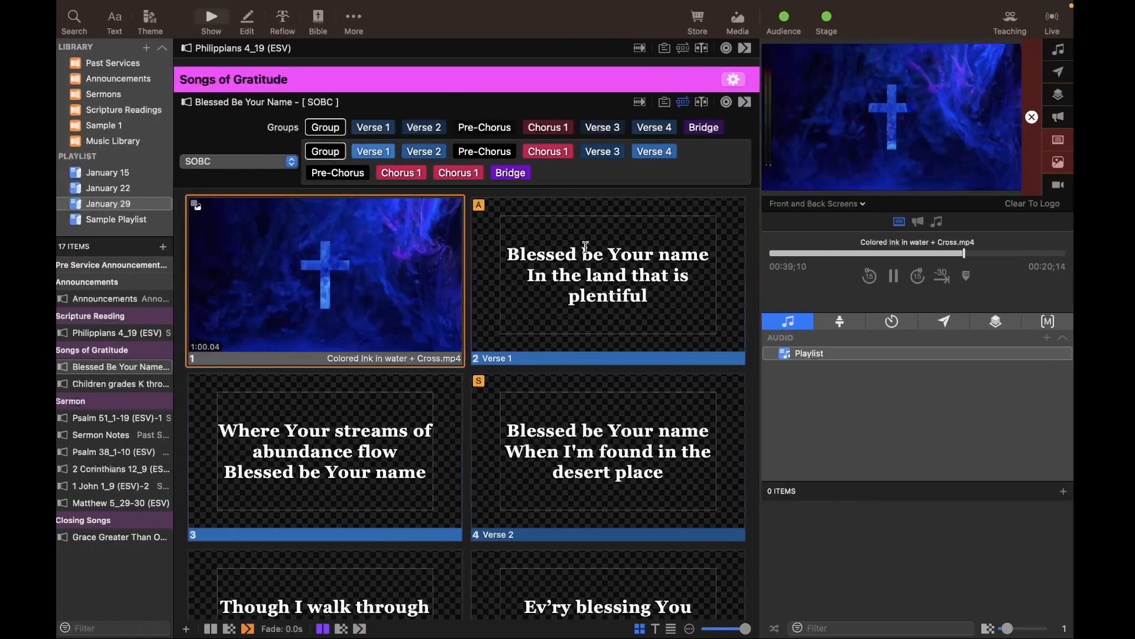
mouse_move(517, 176)
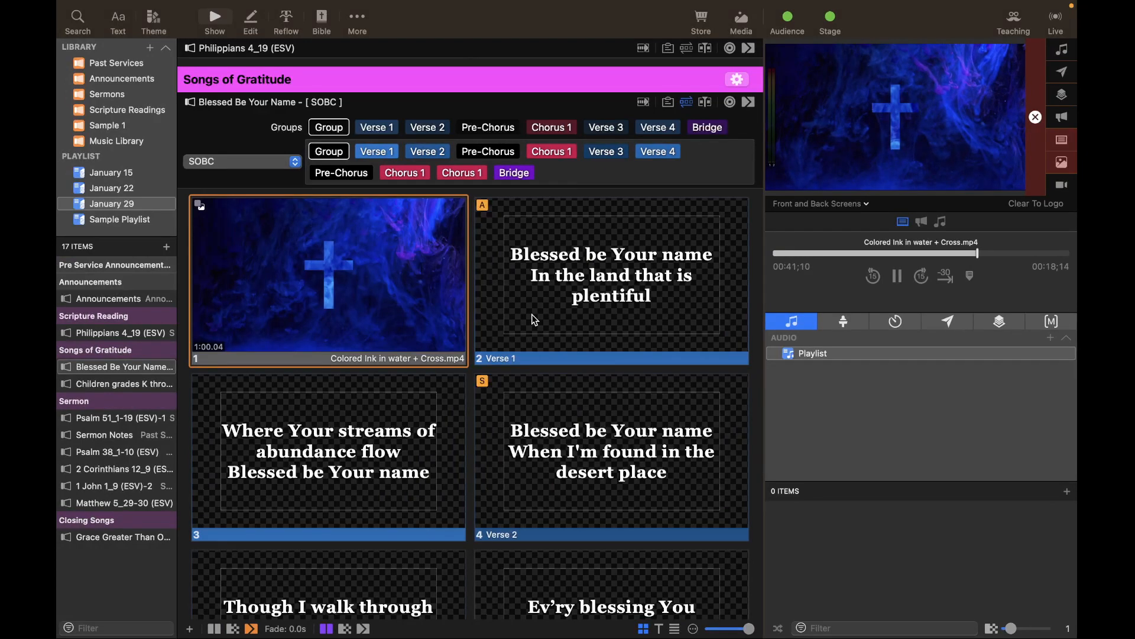
scroll(531, 314, "down", 15)
scroll(532, 315, "down", 9)
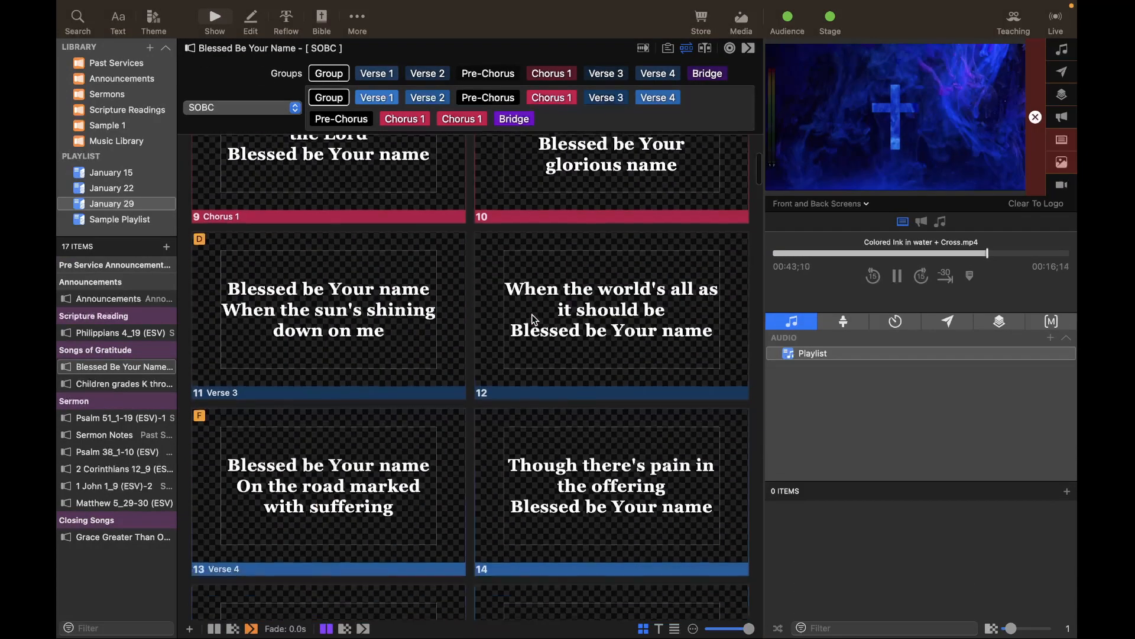
scroll(534, 320, "down", 10)
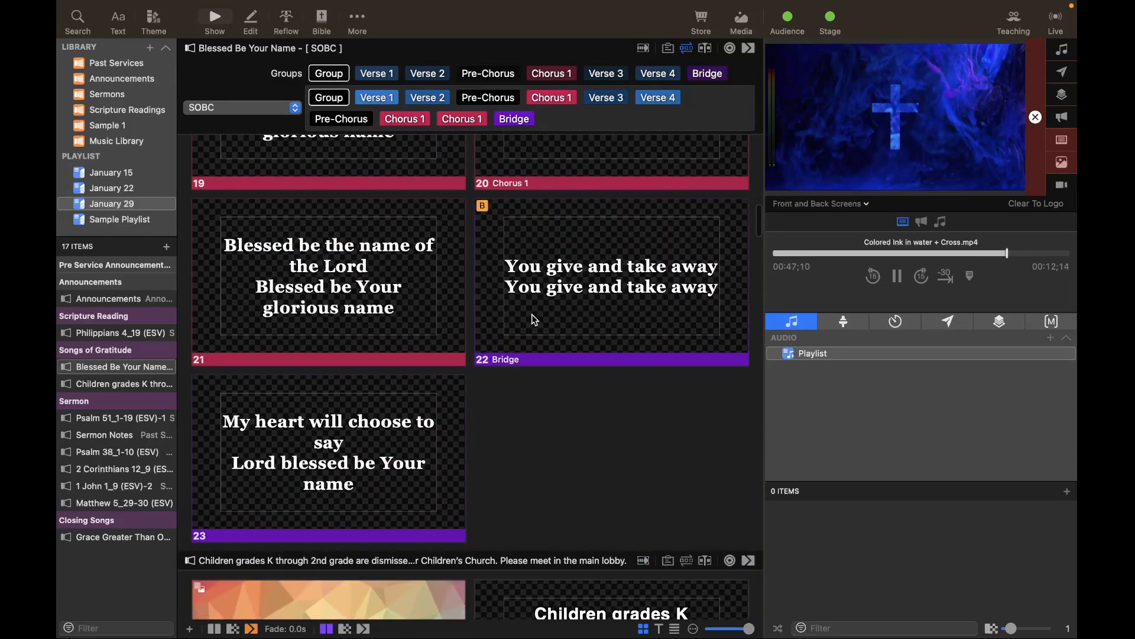
scroll(534, 320, "up", 20)
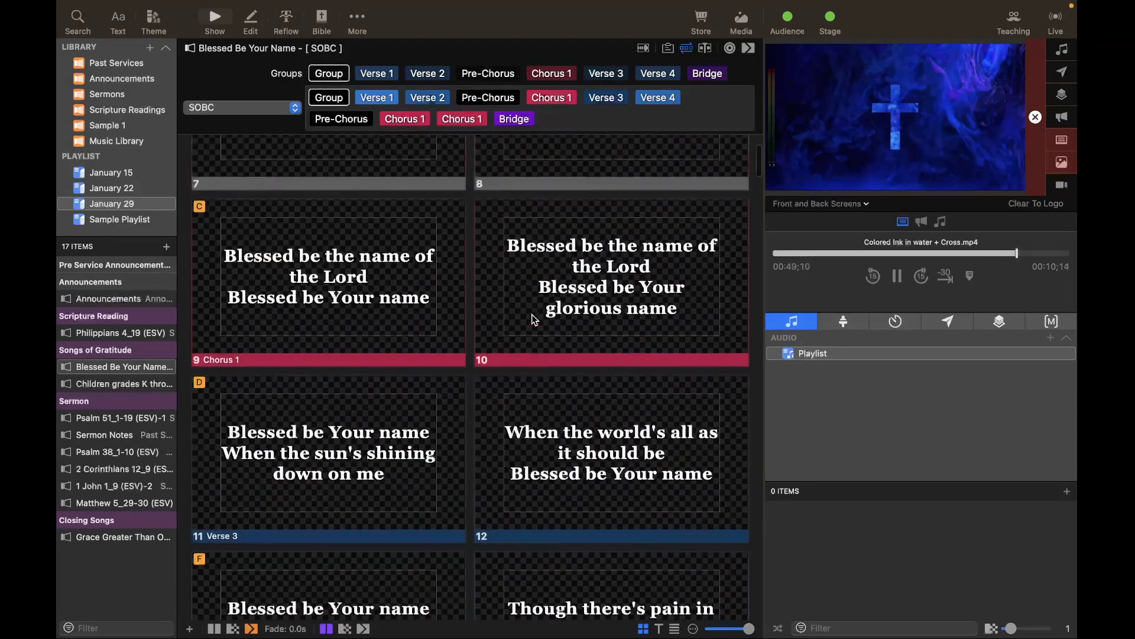
scroll(534, 320, "up", 8)
Recheck the Bridge in the emailed lyrics and add a second Bridge at the end of ProPresenter's SOBC arrangement
key("ctrl+Right")
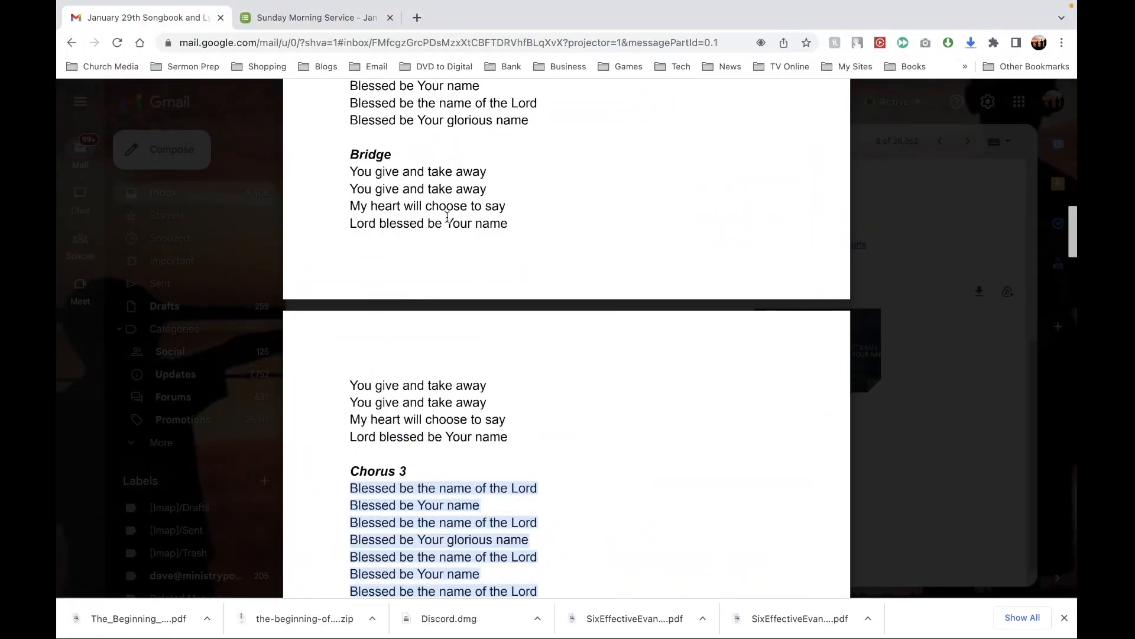
key("ctrl+Left")
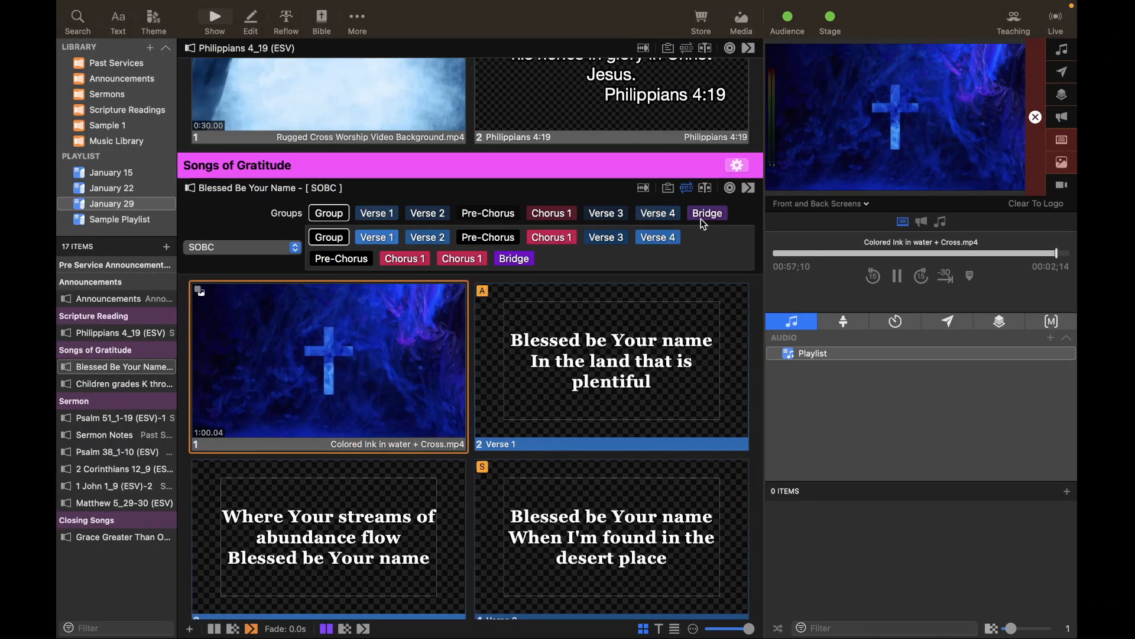
left_click_drag(706, 214, 568, 264)
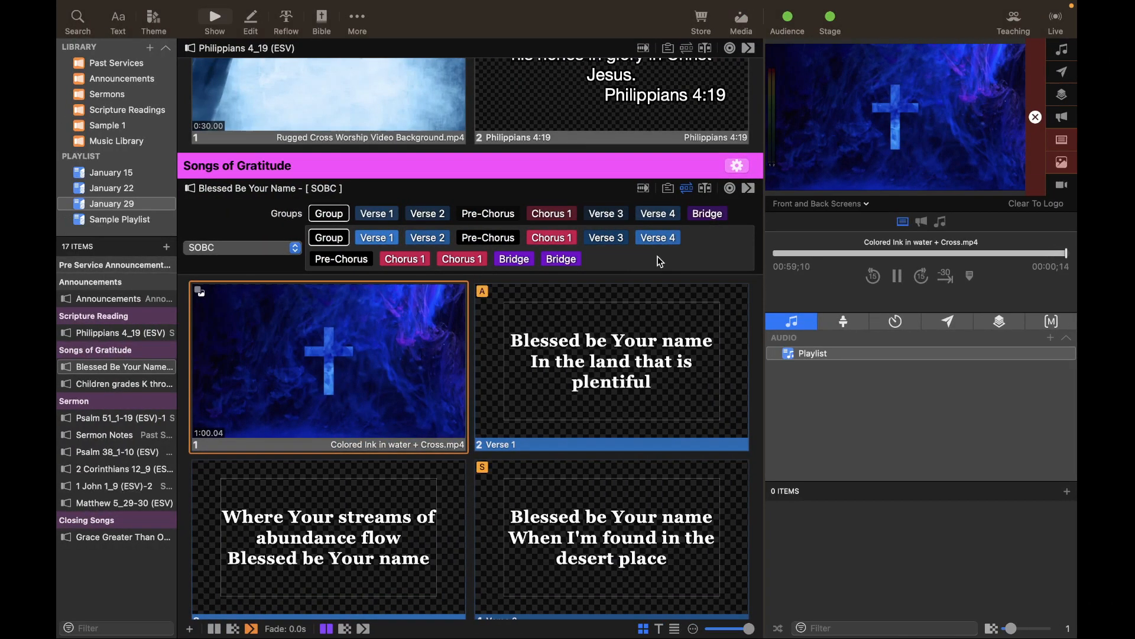
Following Chorus 3 in the emailed lyrics, add Chorus 1 twice at the end of ProPresenter's SOBC arrangement and hide the arrangement controls
key("ctrl+Right")
scroll(640, 335, "down", 3)
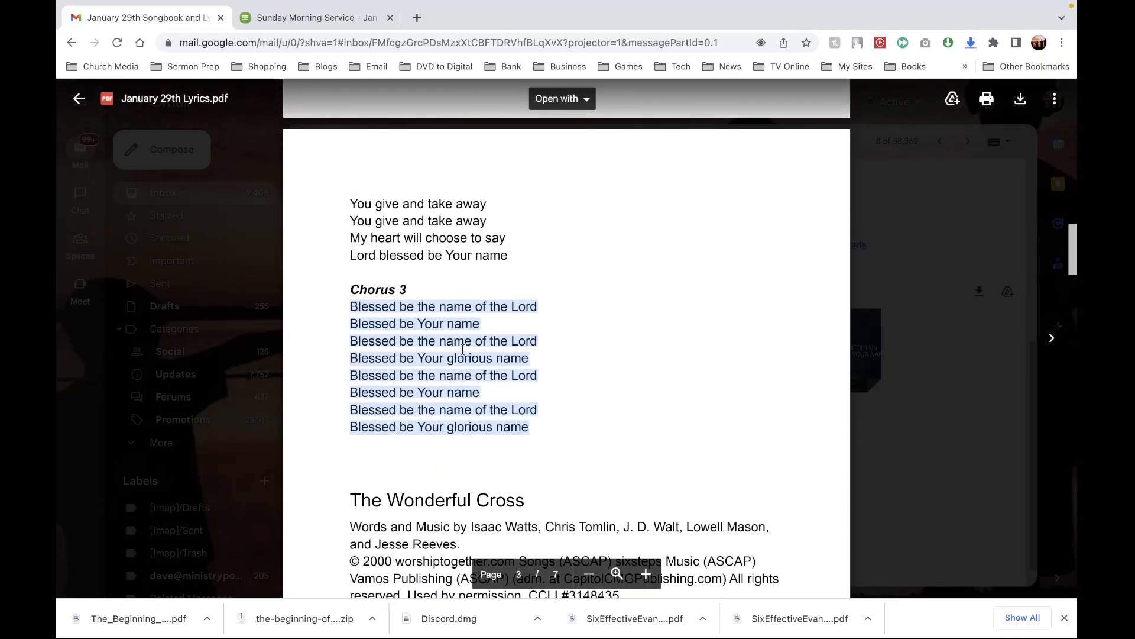
key("ctrl+Left")
left_click_drag(550, 214, 618, 259)
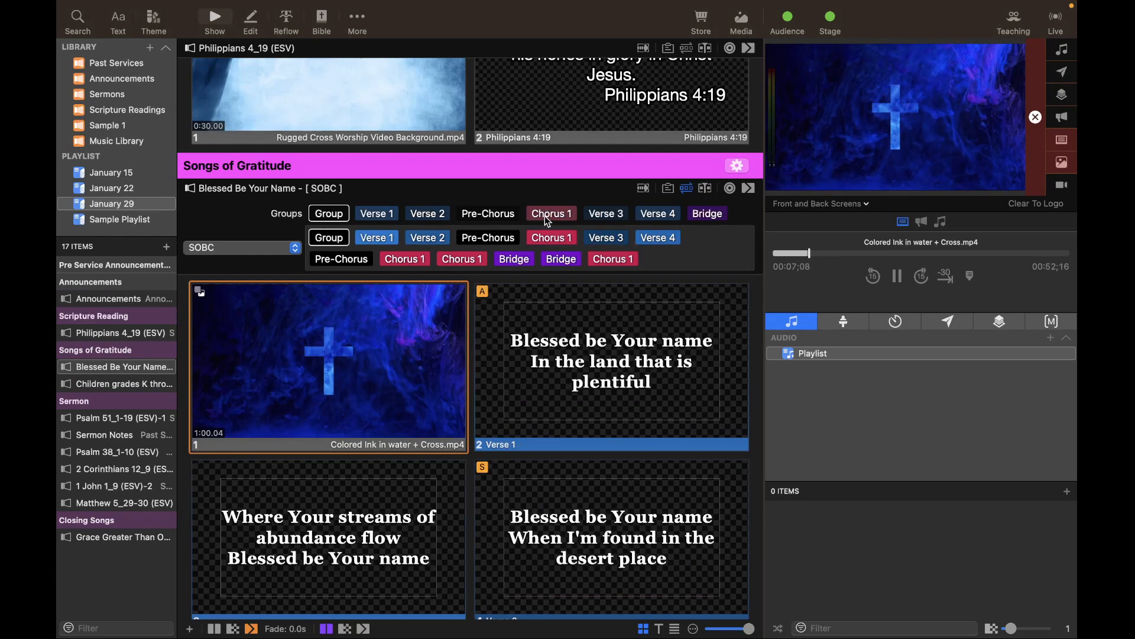
left_click_drag(545, 215, 672, 259)
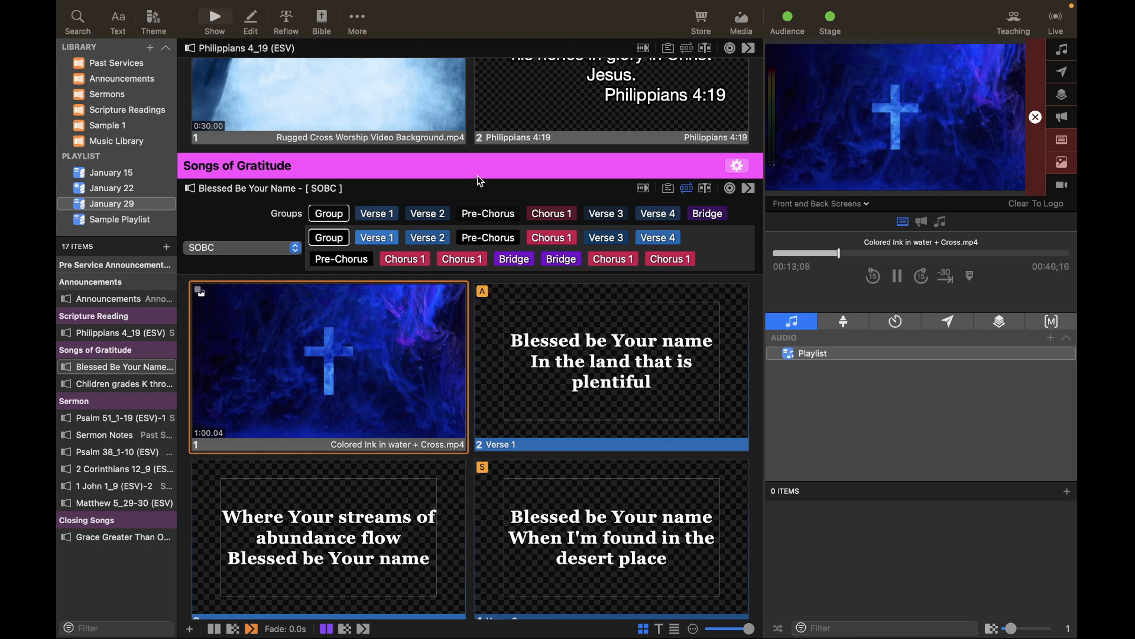
left_click(687, 189)
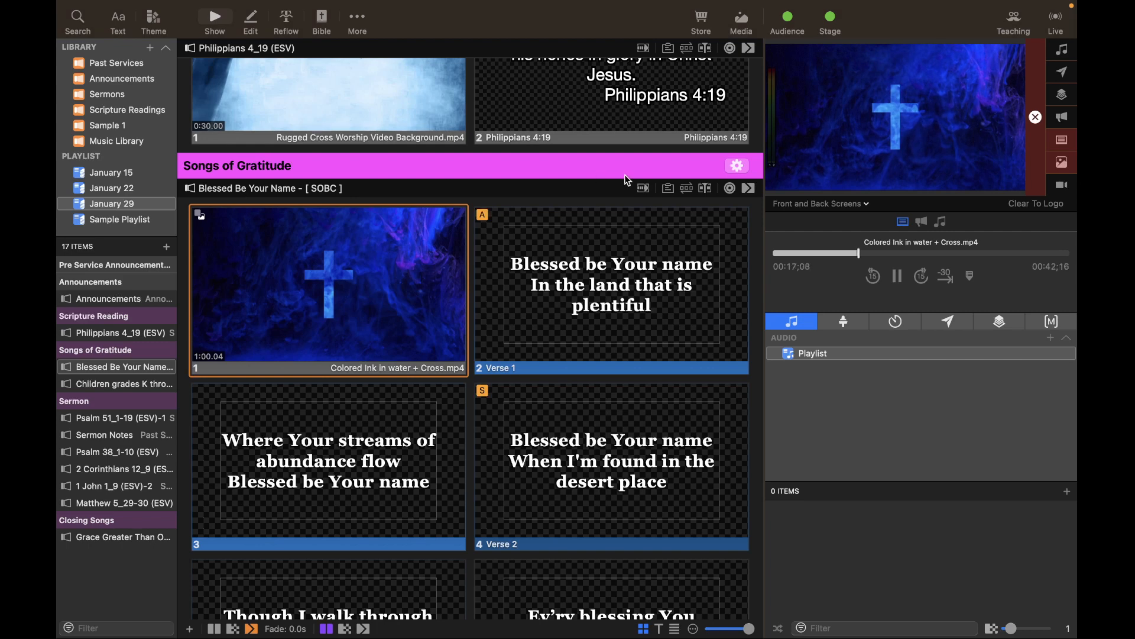
left_click(685, 189)
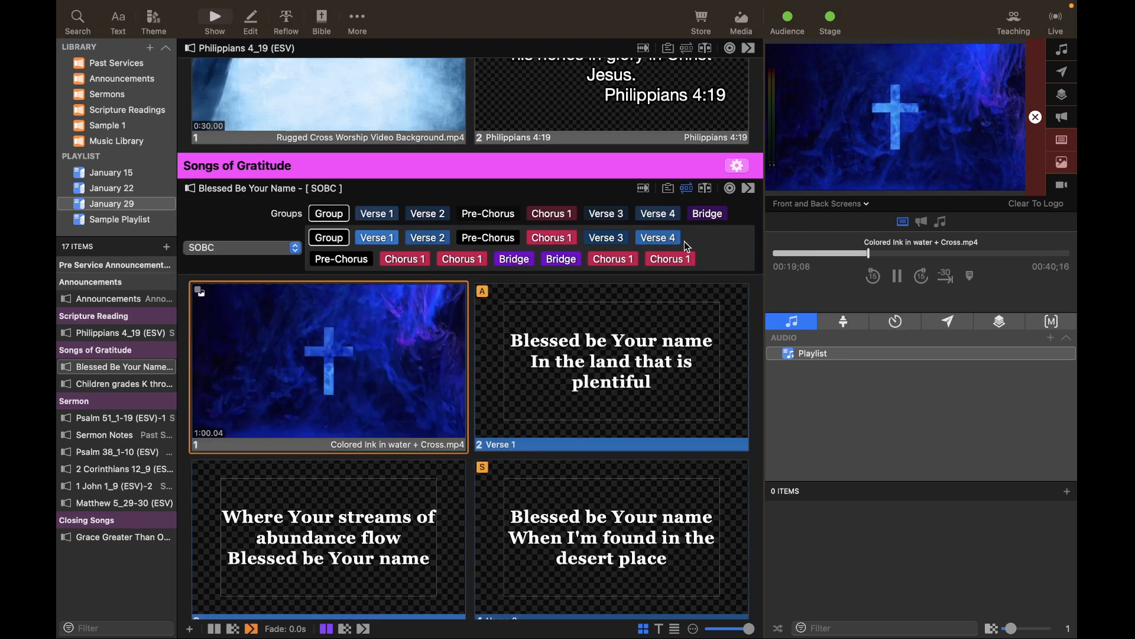
left_click(687, 194)
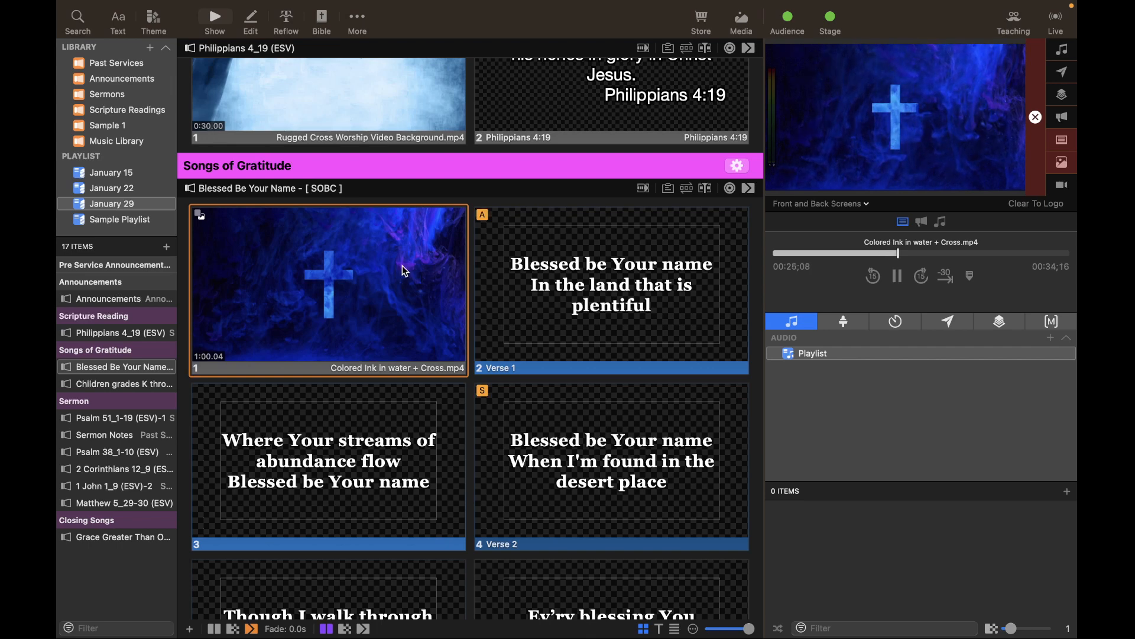
Test the SOBC arrangement live by advancing through the Blessed Be Your Name slides from Verse 1 to Chorus 1
key("Right")
key("Right")
key("Right")
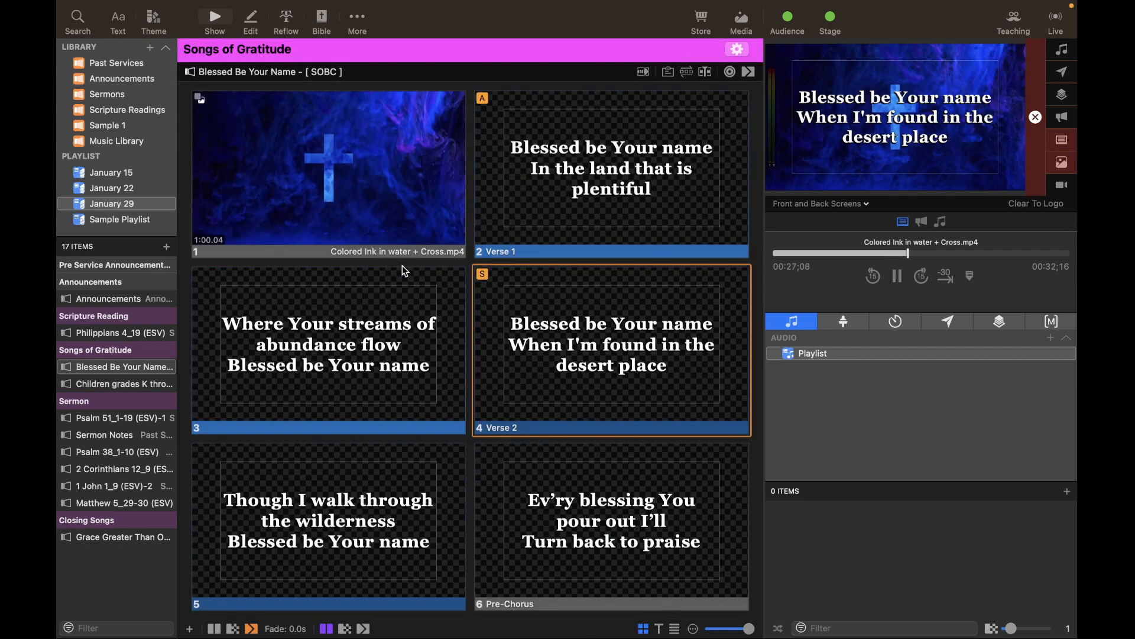
key("Right")
key("Right")
key("Right")
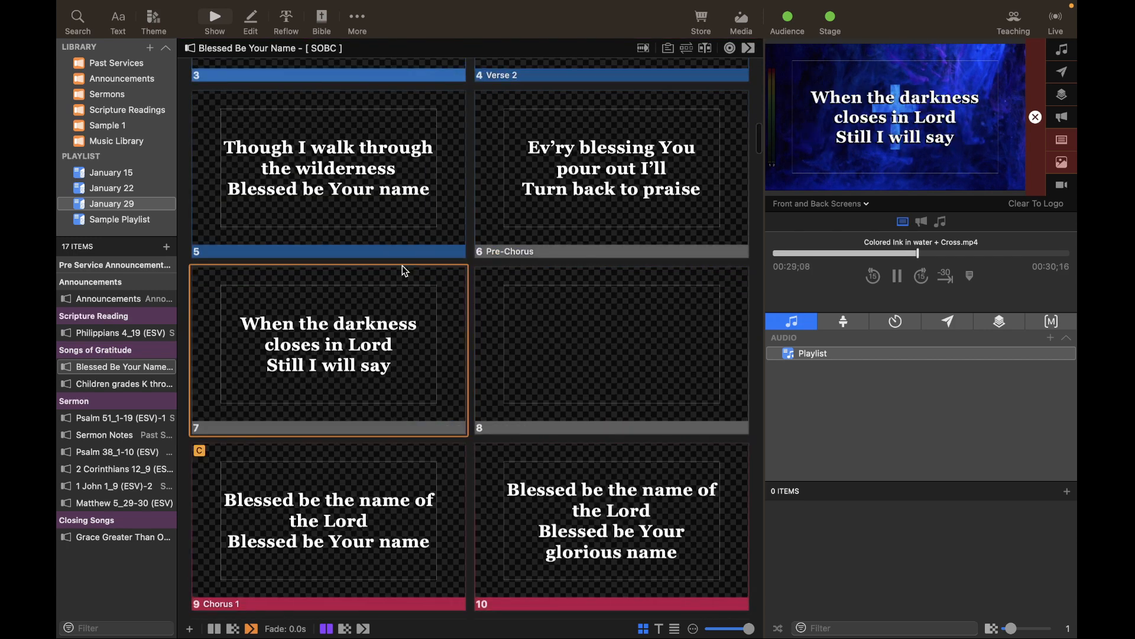
key("Right")
key("Right")
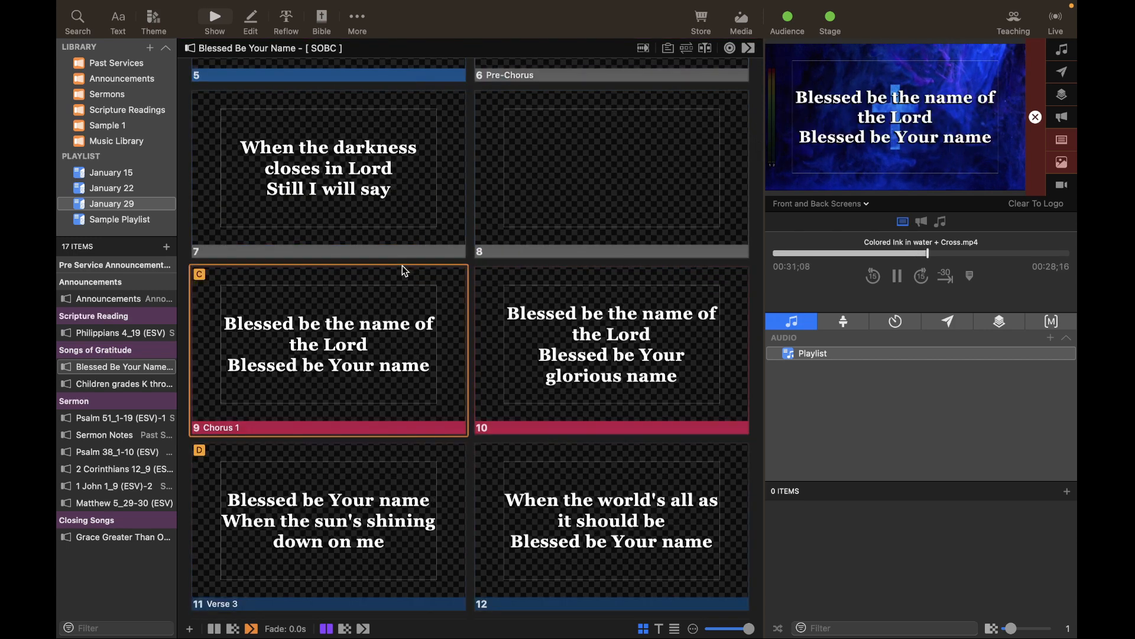
Send the blank slide 8 live and return the output to Chorus 1 slide 9
key("Right")
key("Left")
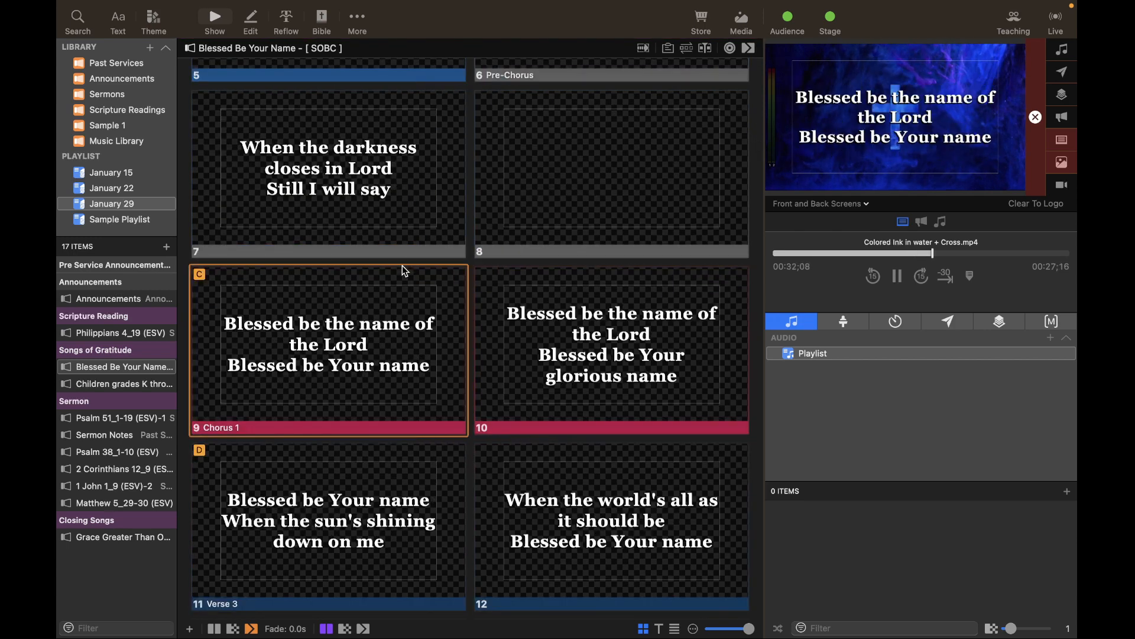
scroll(612, 226, "up", 1)
left_click(612, 227)
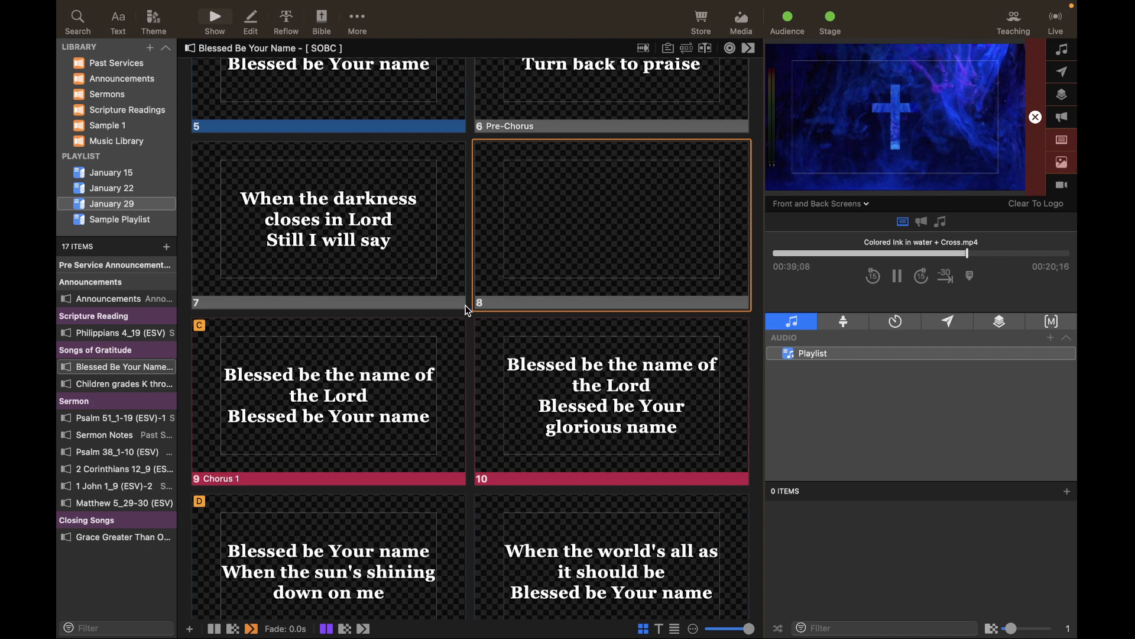
left_click(419, 374)
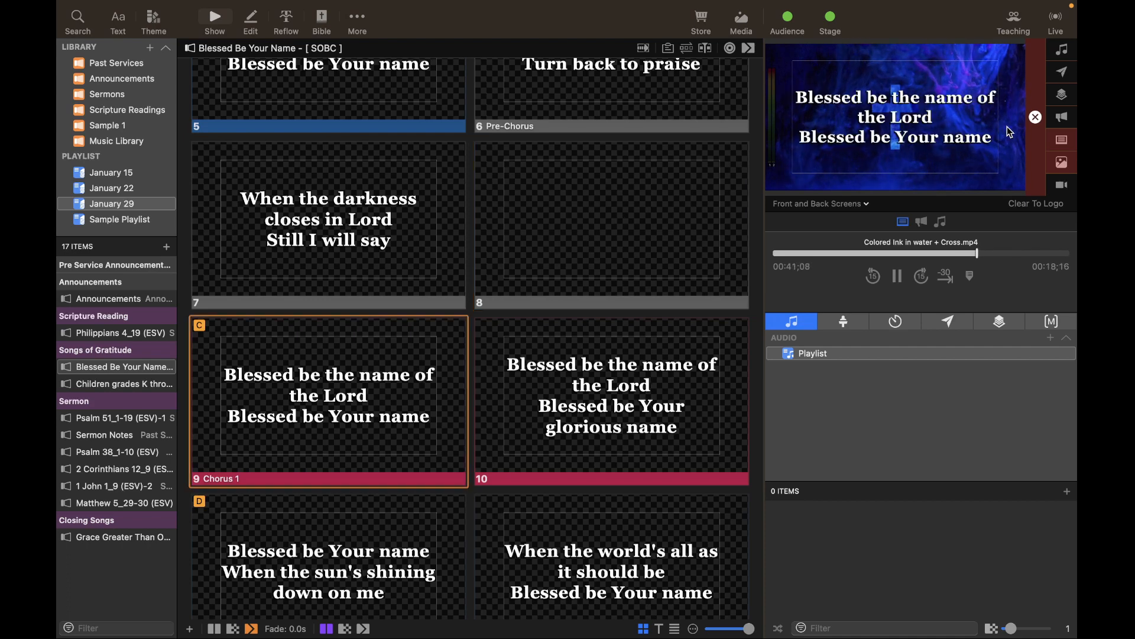
Clear the slide layer so only the background plays, and send Chorus 1 slide 9 live again
left_click(1063, 142)
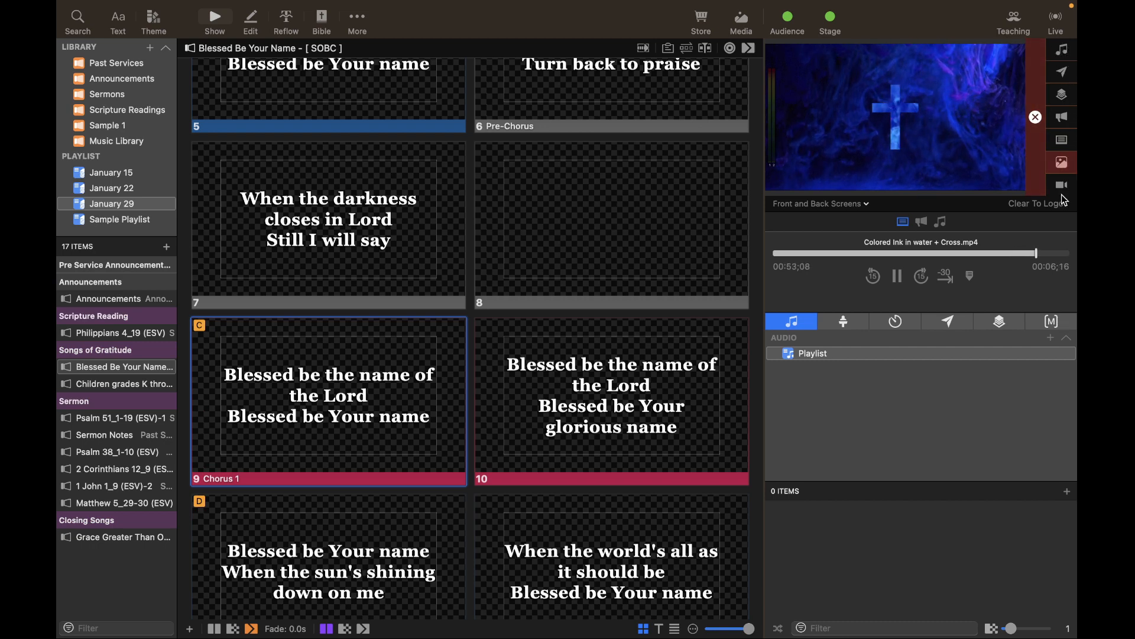
left_click(393, 400)
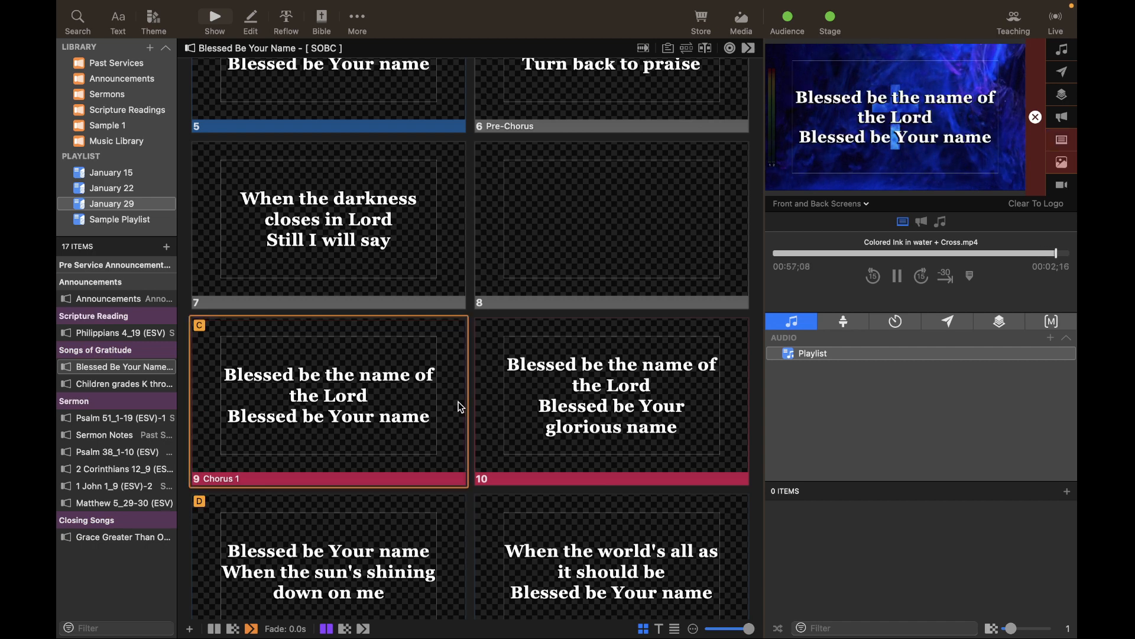
Jump the live output to the Verse 4 slide of Blessed Be Your Name
scroll(459, 402, "down", 1)
left_click(551, 372)
key("f")
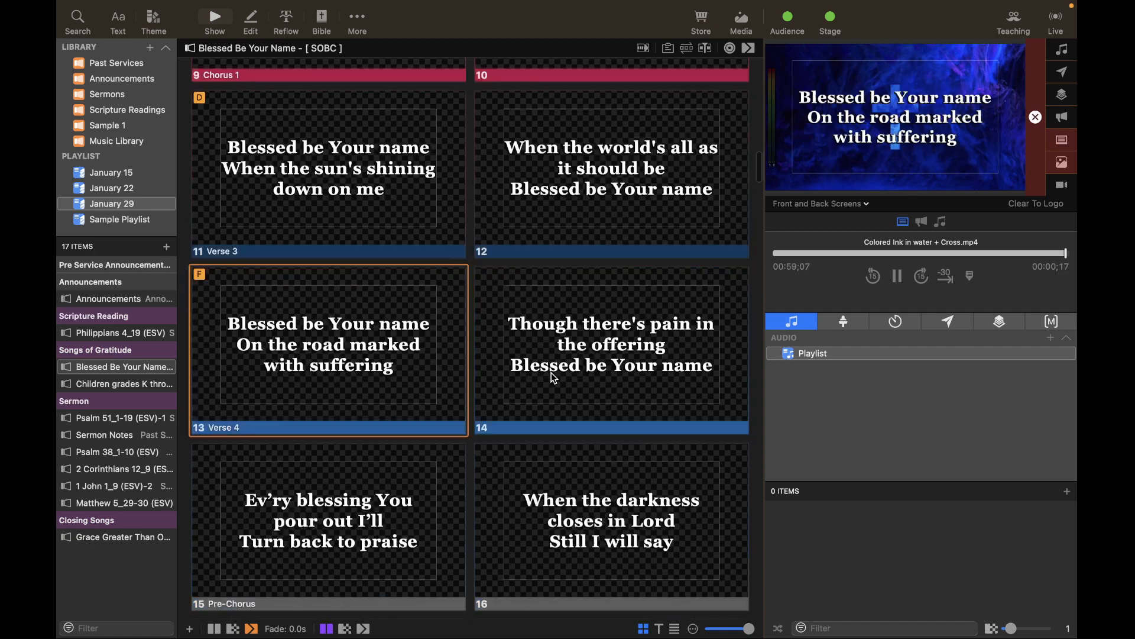
Advance the live output slide by slide from Verse 4 to the song's last slide, number 29
key("Right")
key("Right")
key("Right")
key("Right")
key("Right")
key("Right")
key("Right")
key("Right")
key("Right")
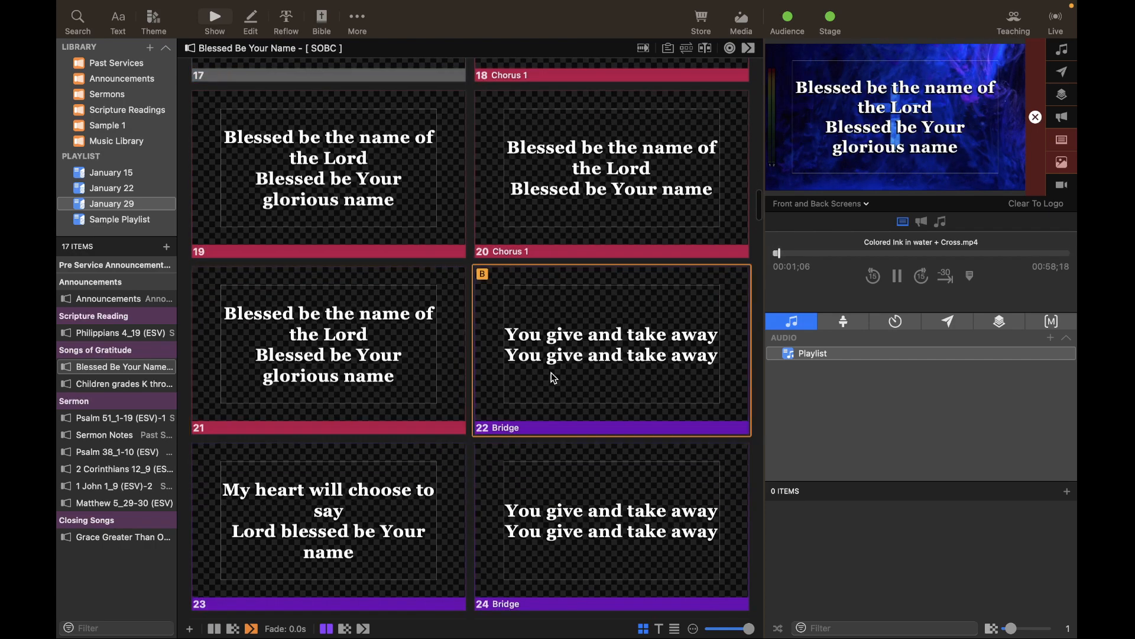
key("Right")
key("Right")
key("Right")
key("Right")
key("Right")
key("Right")
key("Right")
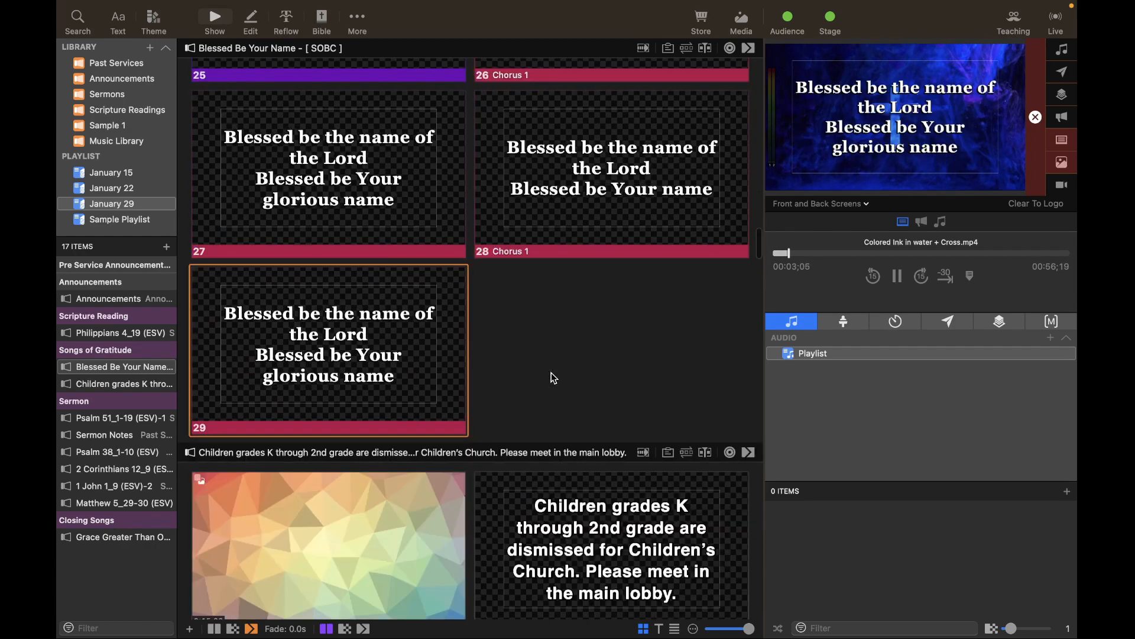
Step the live output backward from the song's last slide to Verse 1 on slide 2
key("Left")
key("Left")
key("Left")
key("Left")
key("Left")
key("Left")
key("Left")
key("Left")
key("Left")
key("Left")
key("Left")
key("Left")
key("Left")
key("Left")
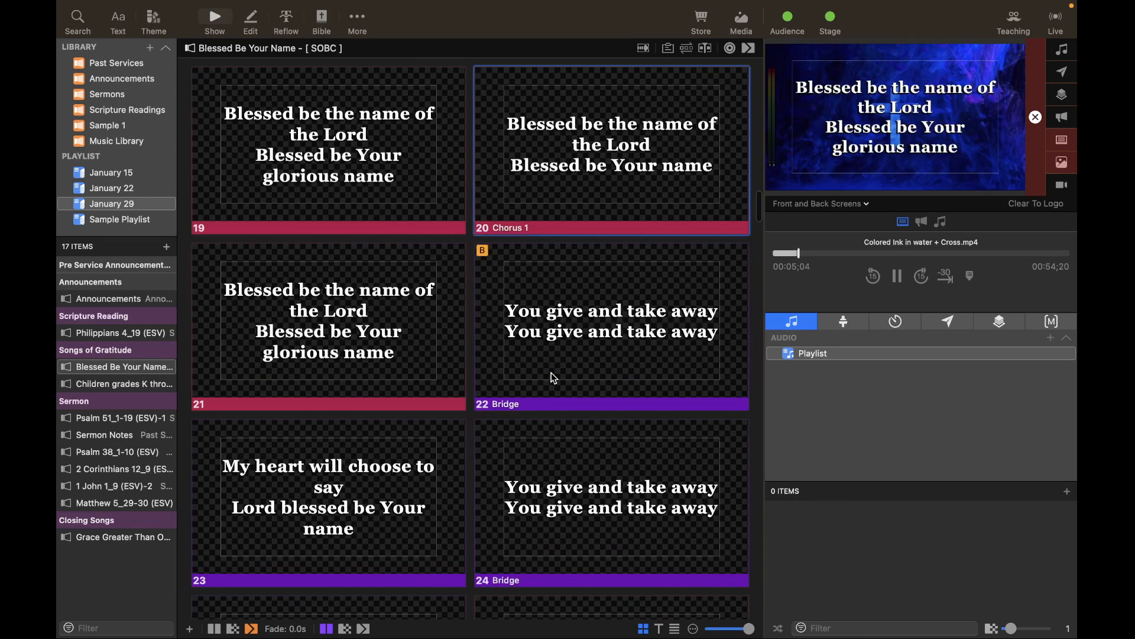
key("Left")
key("Left")
key("Left")
key("Left")
key("Left")
key("Left")
key("Left")
key("Left")
key("Left")
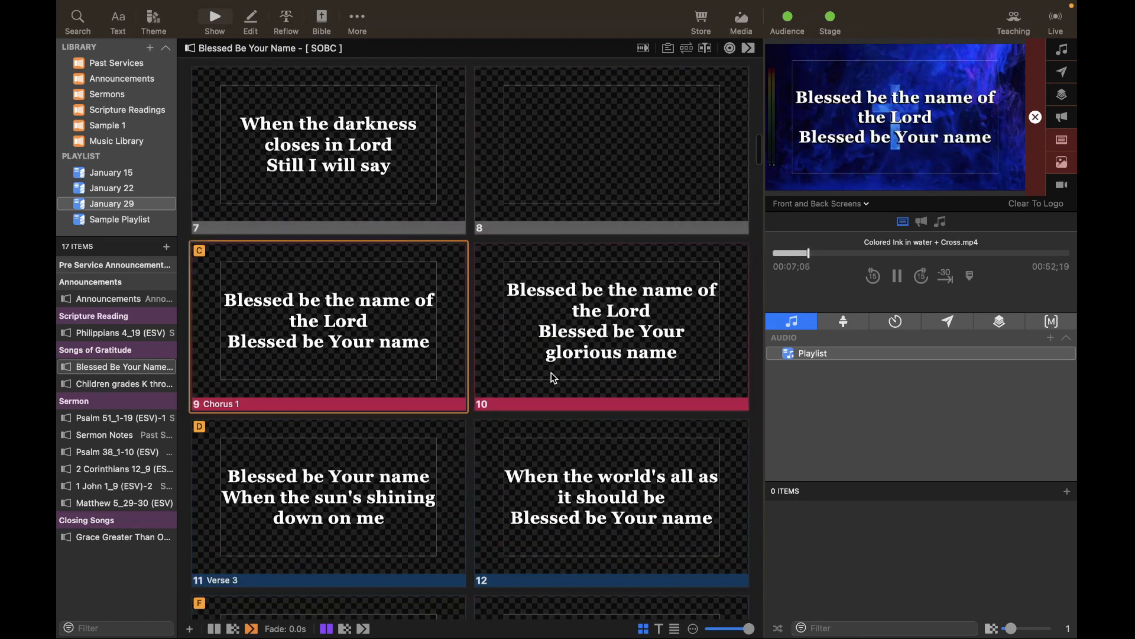
key("Left")
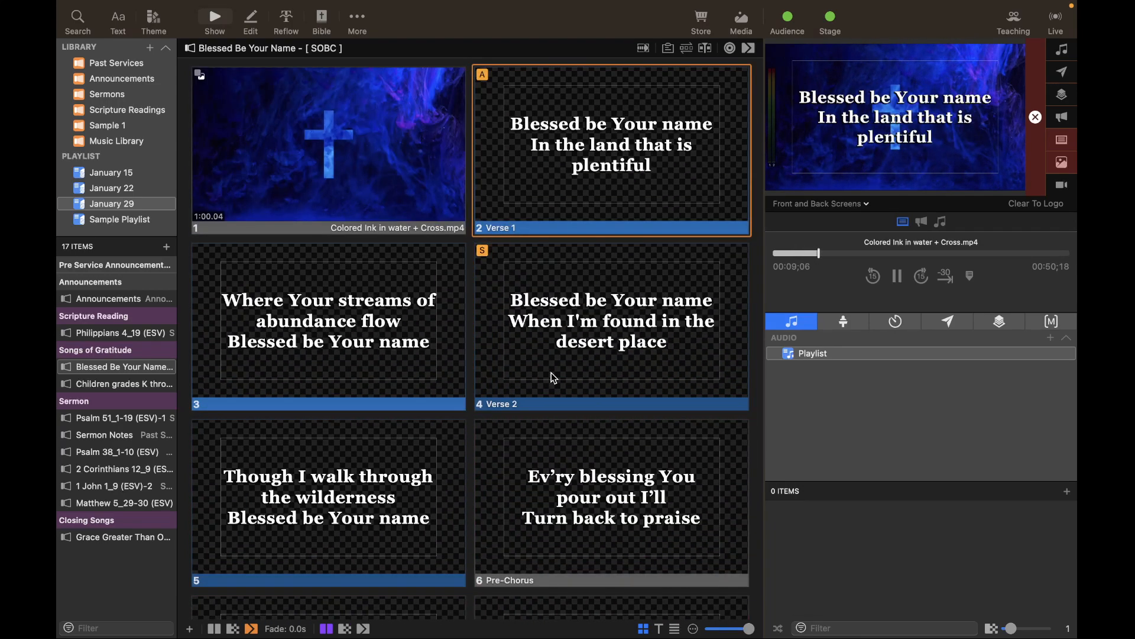
Display the song's groups and SOBC arrangement order, and hide them again
left_click(688, 50)
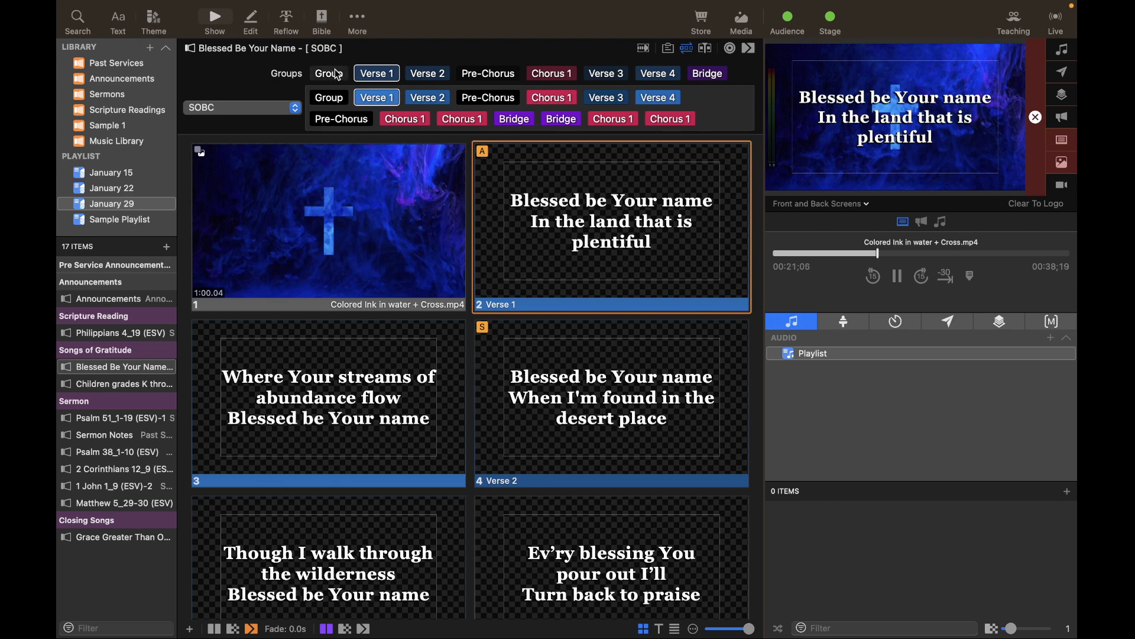
left_click(686, 52)
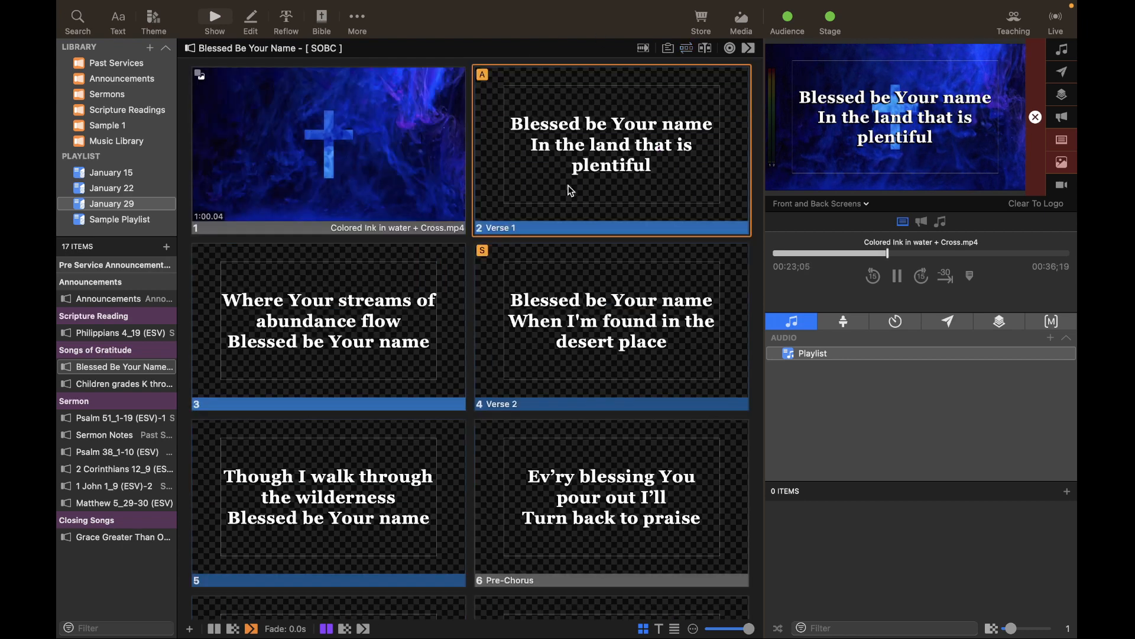
Send the background-only slide 1 live, followed by the Verse 1 slide
left_click(393, 169)
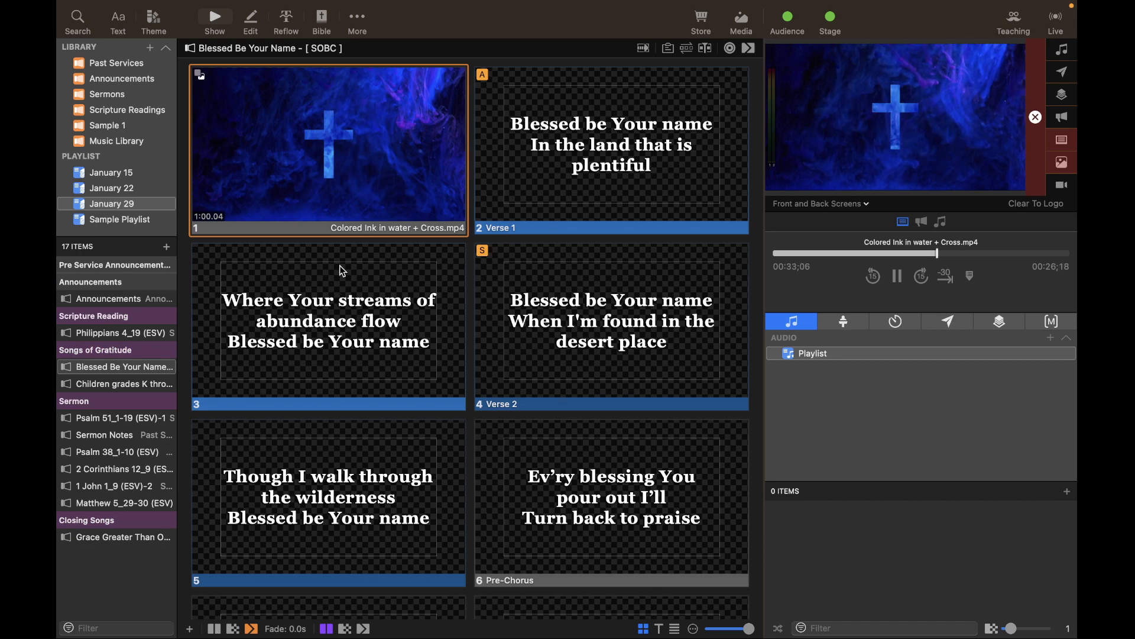
left_click(518, 166)
Open the Verse 1 slide in the full slide editor, enter its text box, and return to the show view
right_click(516, 161)
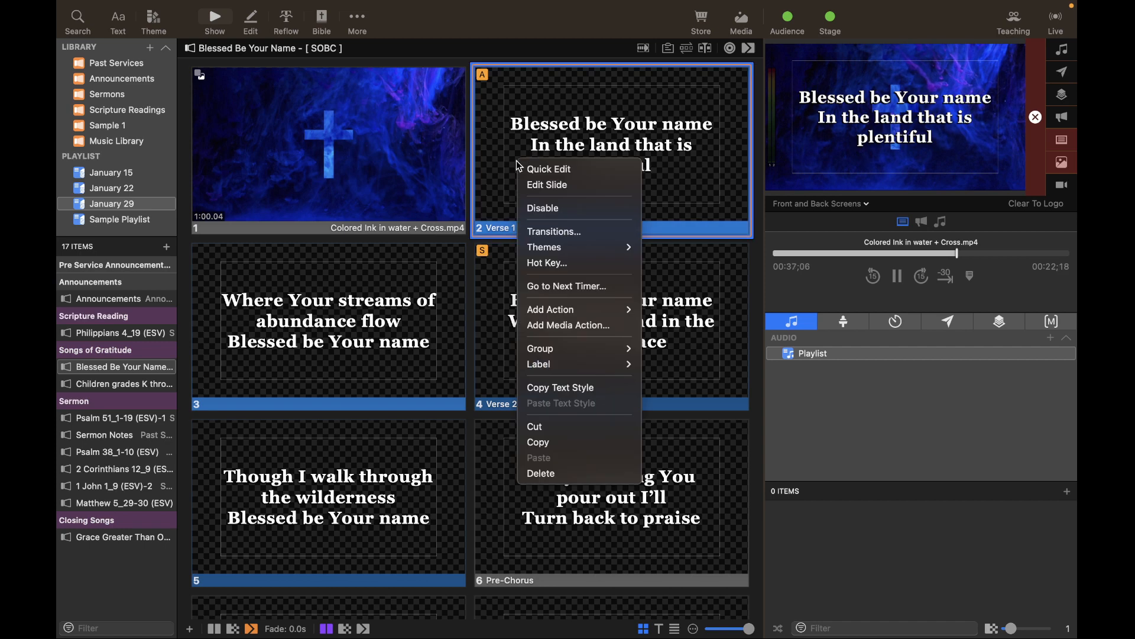
left_click(534, 186)
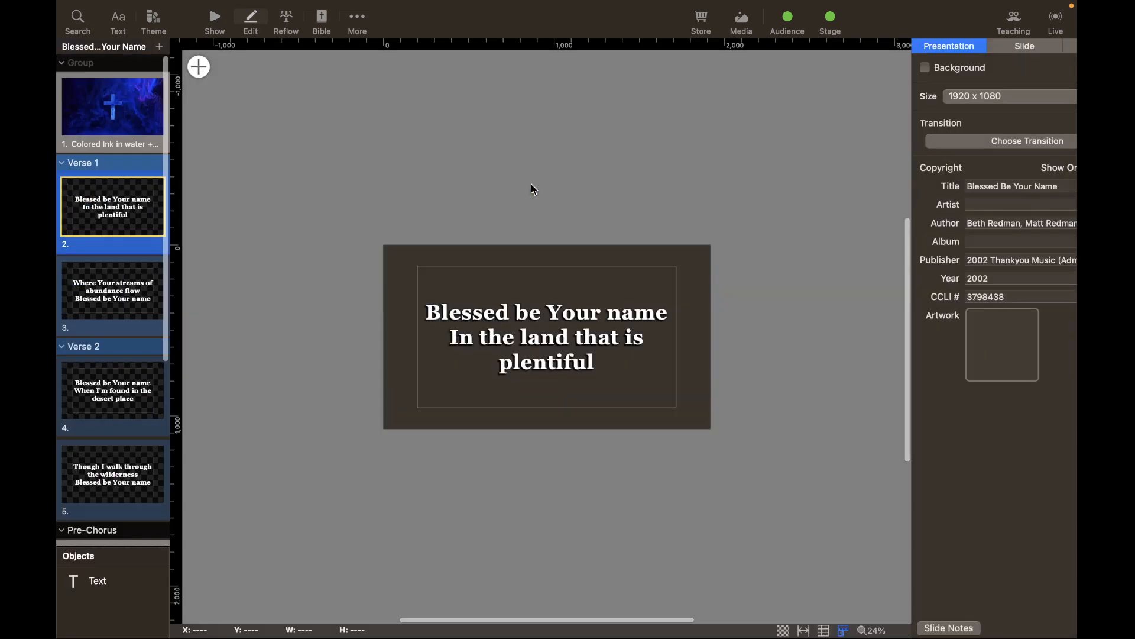
double_click(528, 338)
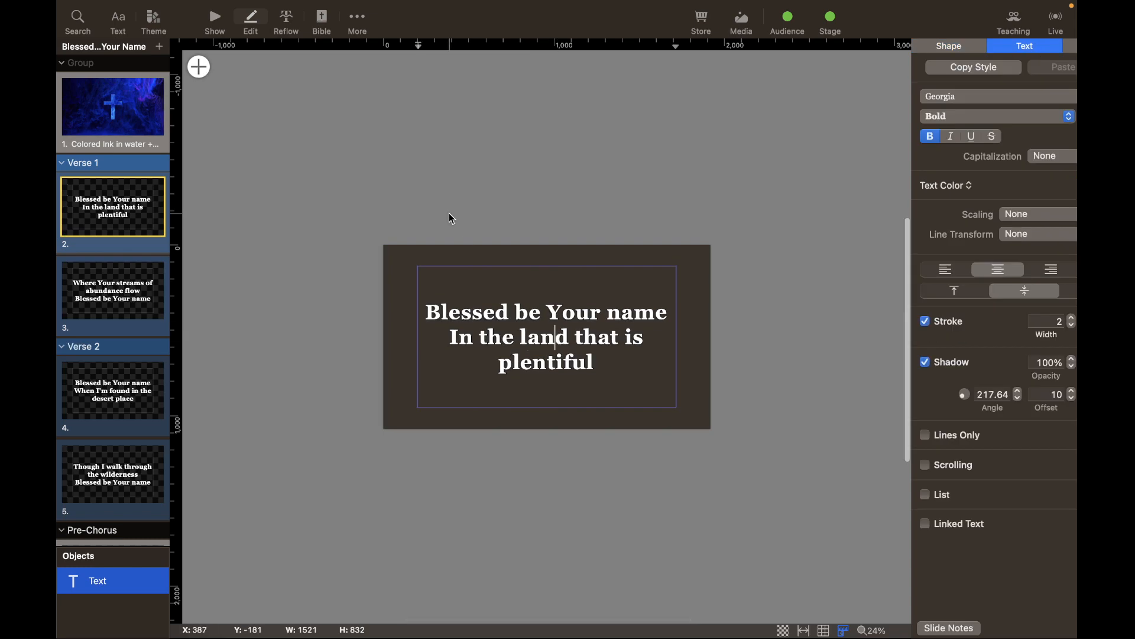
left_click(216, 22)
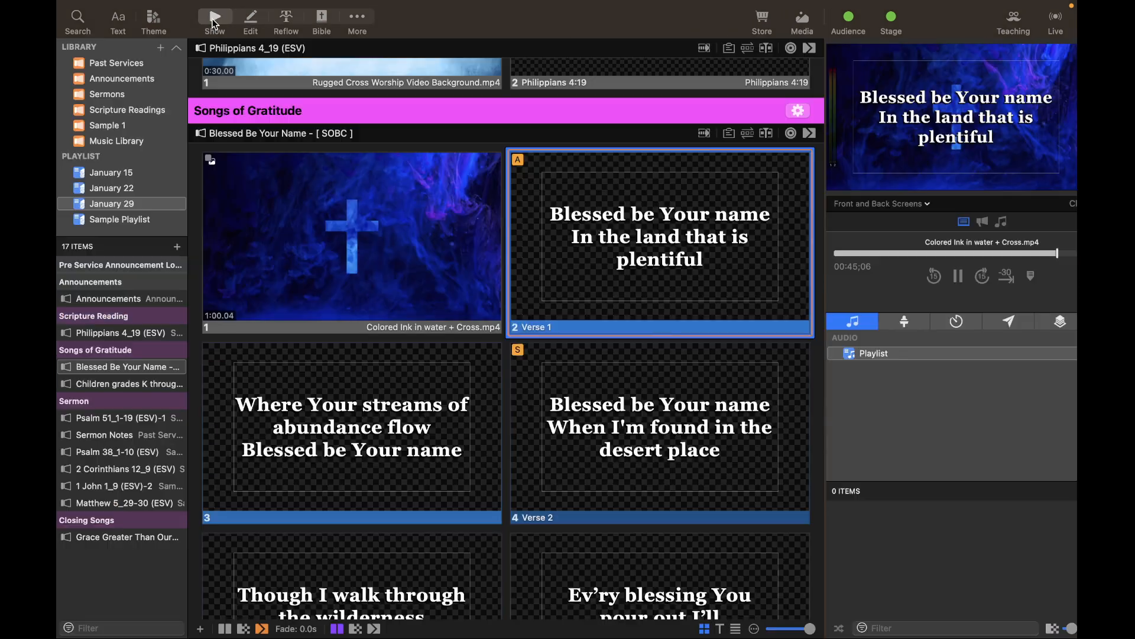
Open the Verse 1 slide in Quick Edit, send background slide 1 live, and close the quick editor
right_click(567, 217)
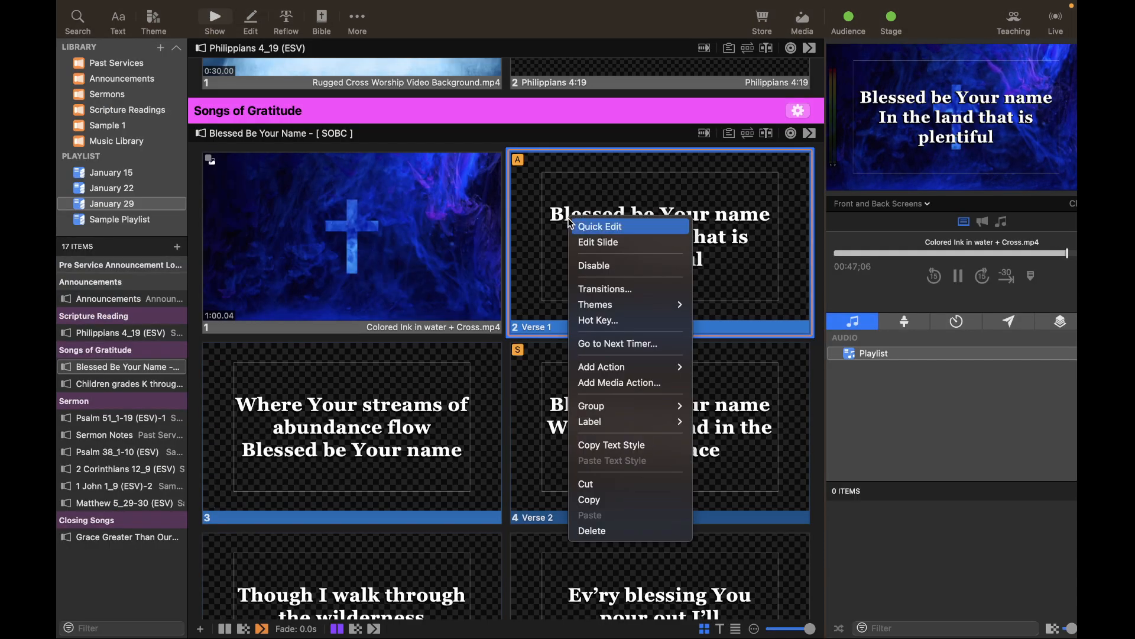
left_click(578, 227)
left_click(618, 224)
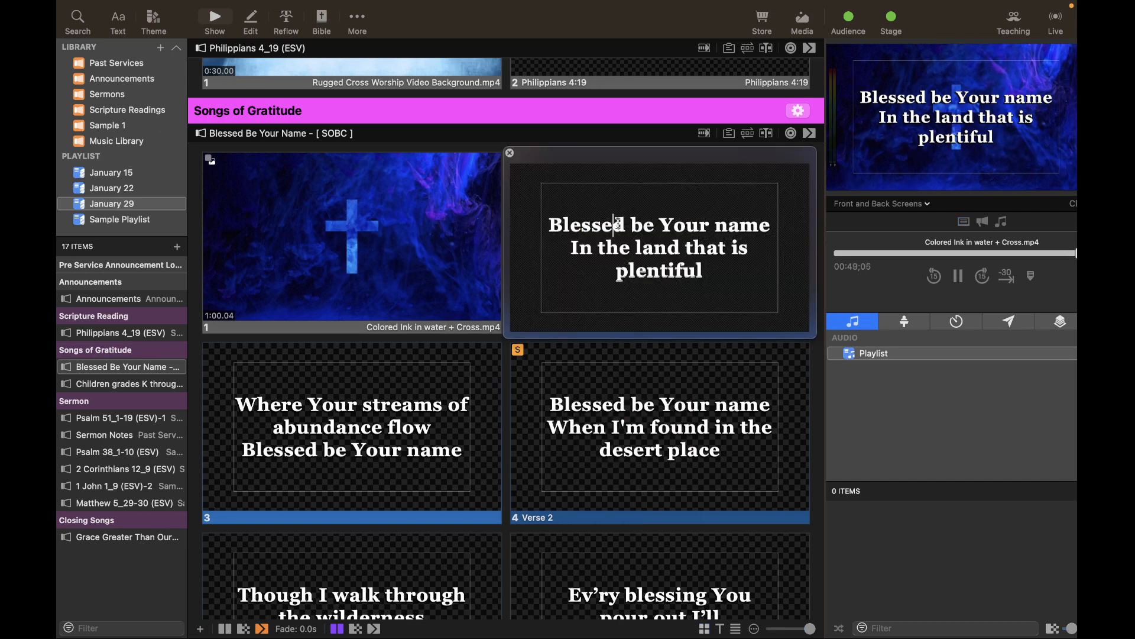
left_click(458, 230)
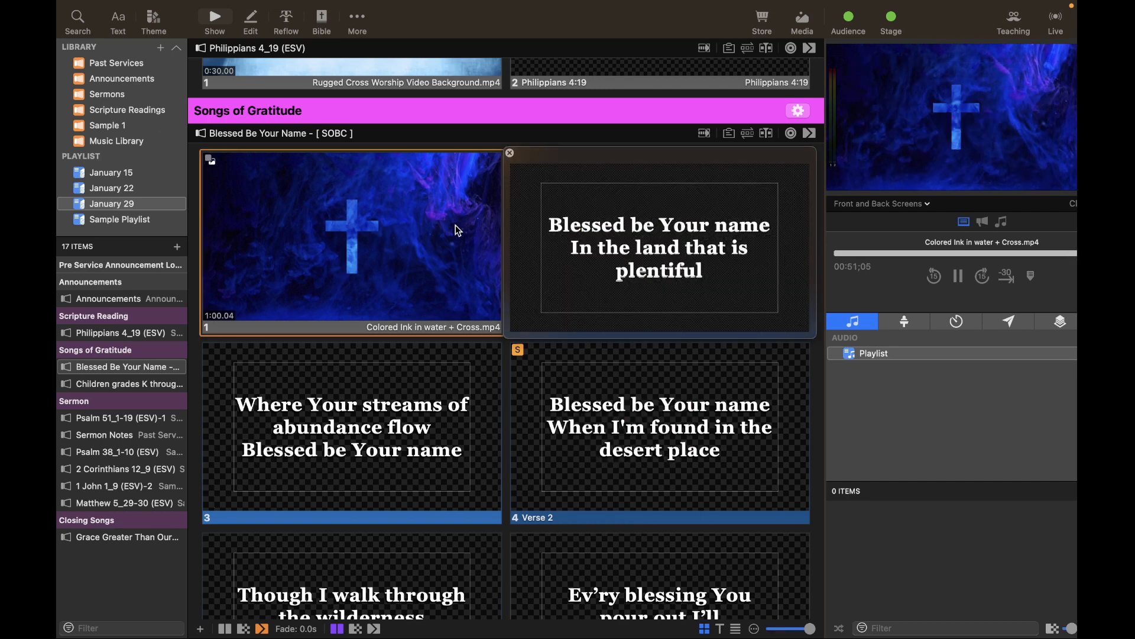
left_click(510, 153)
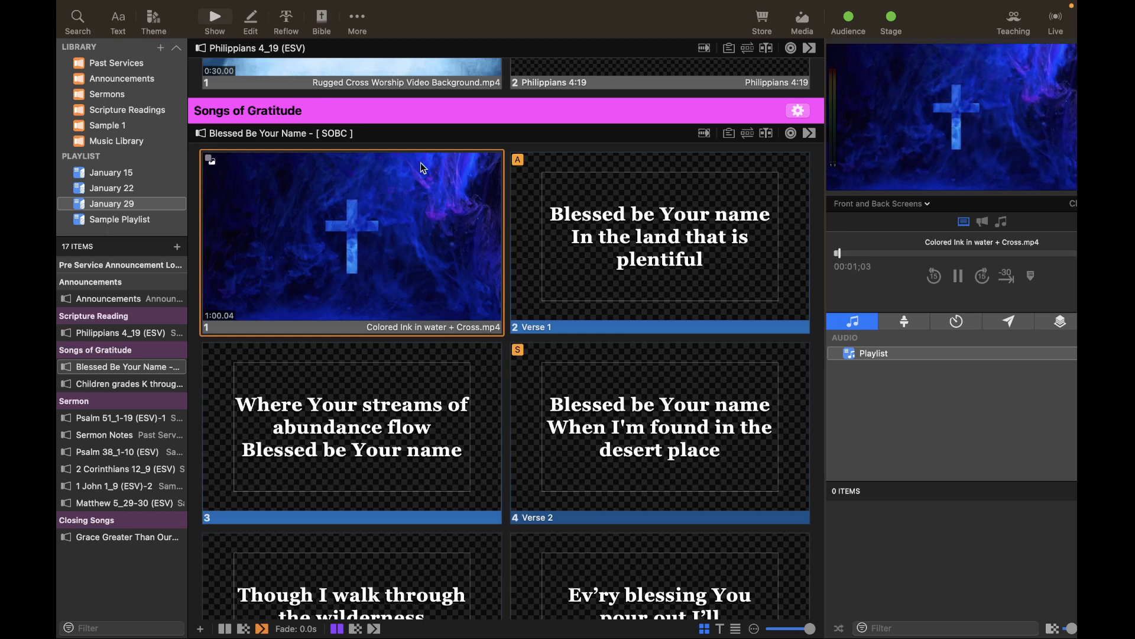
Send the Verse 1 slide live and switch the output preview to the Livestream Lyrics screen
left_click(596, 220)
left_click(909, 205)
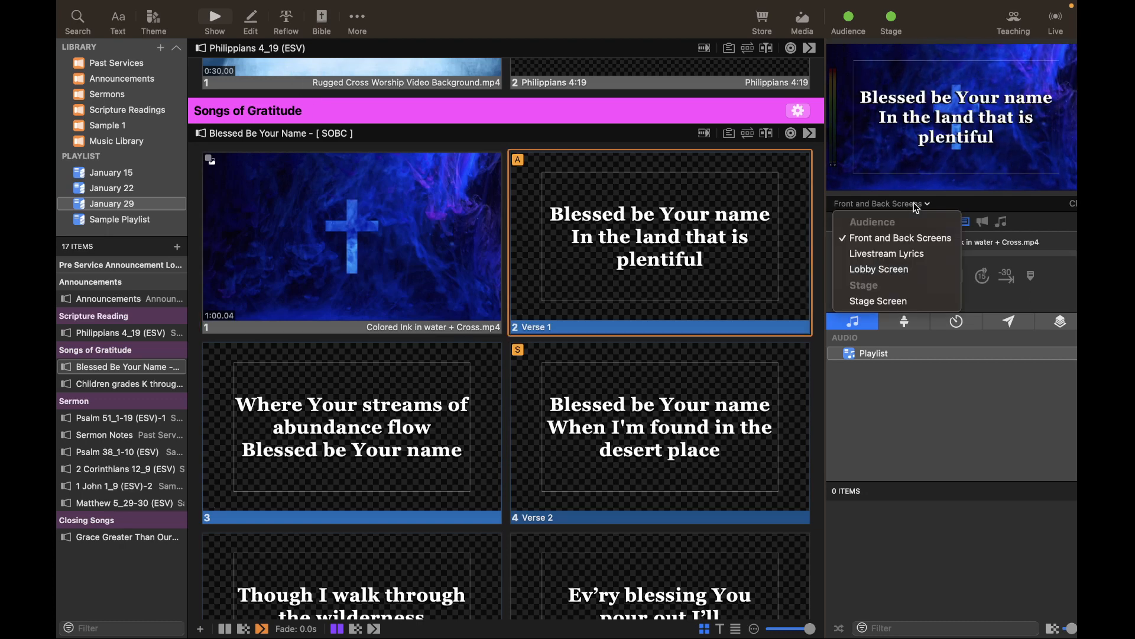
left_click(874, 249)
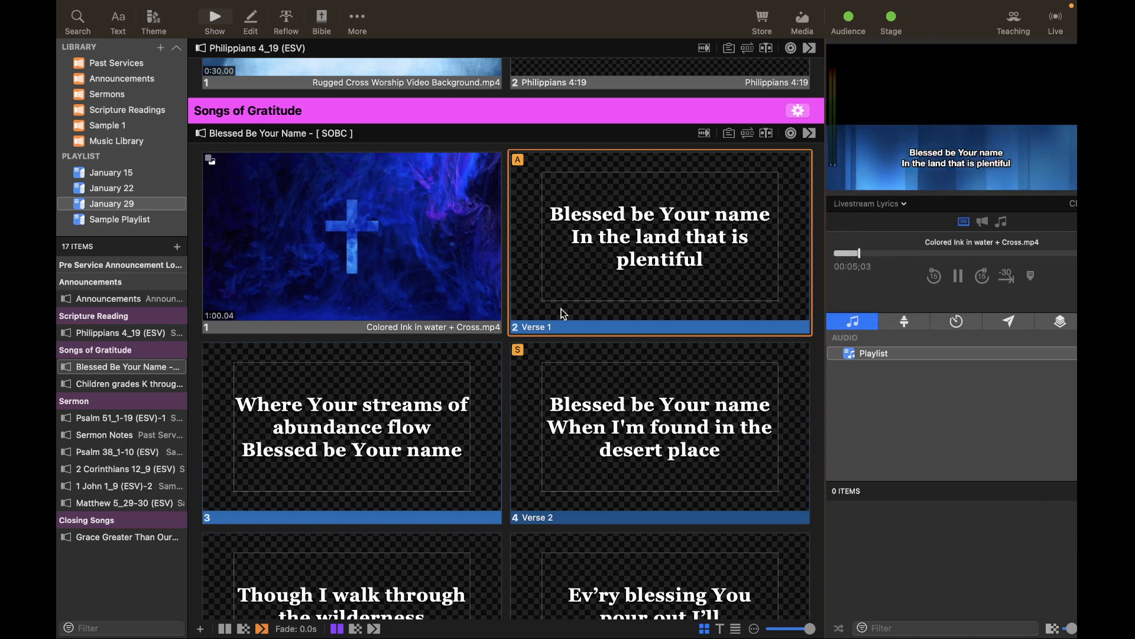
Send slide 3 live and advance through the song to Verse 4 on slide 13 in the Livestream Lyrics preview
left_click(463, 368)
key("Right")
key("Right")
key("Right")
key("Right")
key("Right")
key("Right")
key("Right")
key("Right")
key("Right")
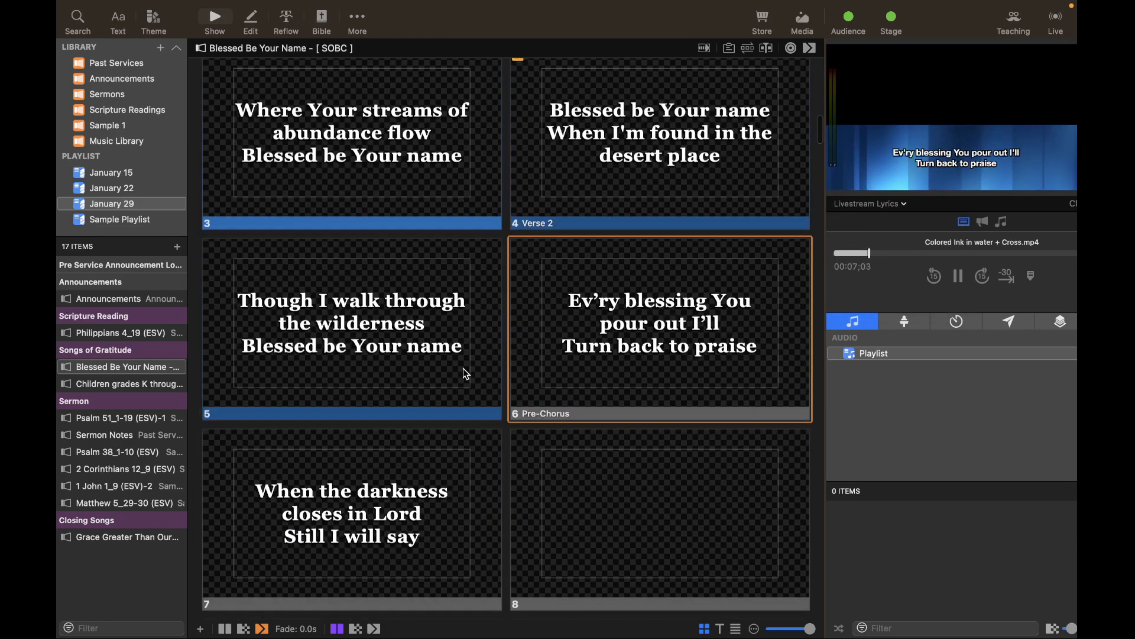
key("Right")
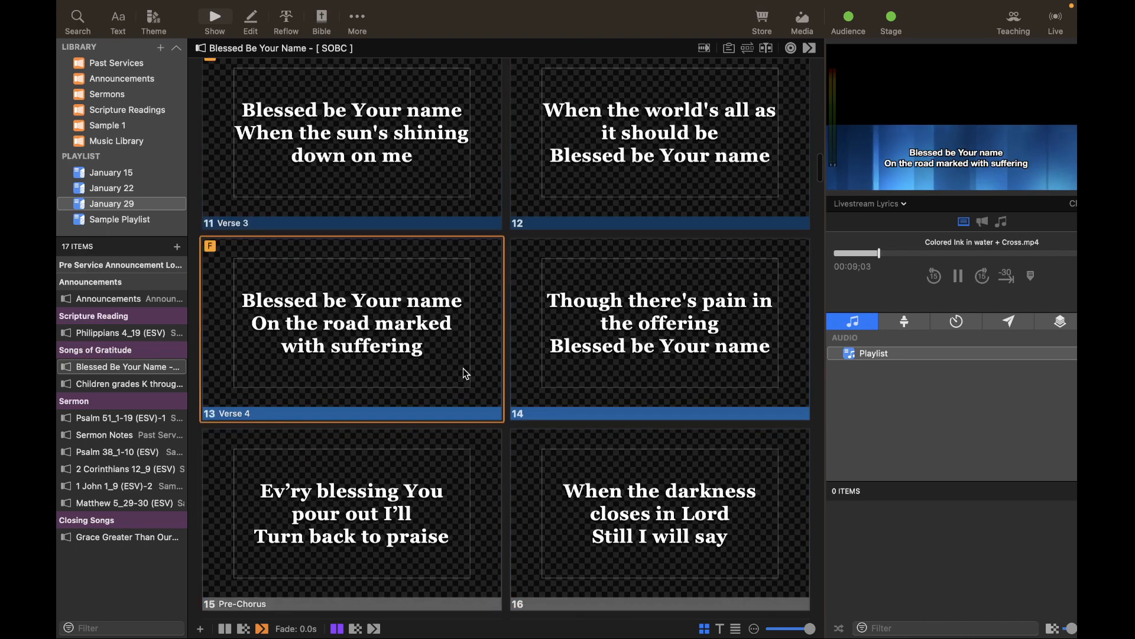
Step the live output back past the start of the song to the Philippians 4:19 scripture slide
key("Left")
key("Left")
key("Left")
key("Left")
key("Left")
key("Left")
key("Left")
key("Left")
key("Left")
key("Left")
key("Left")
key("Left")
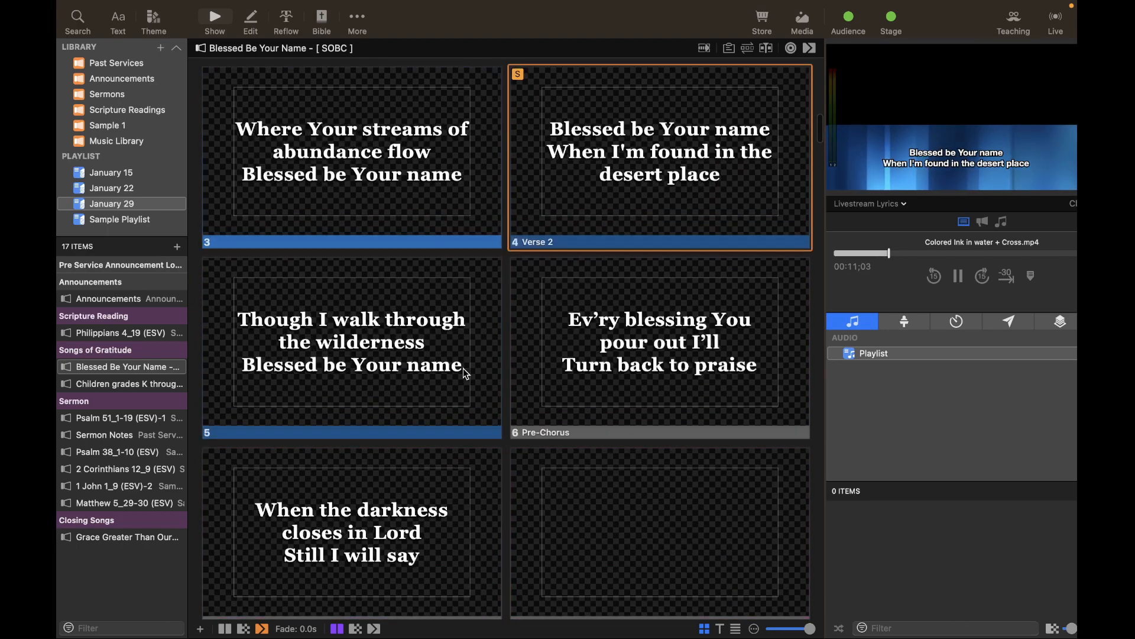
key("Left")
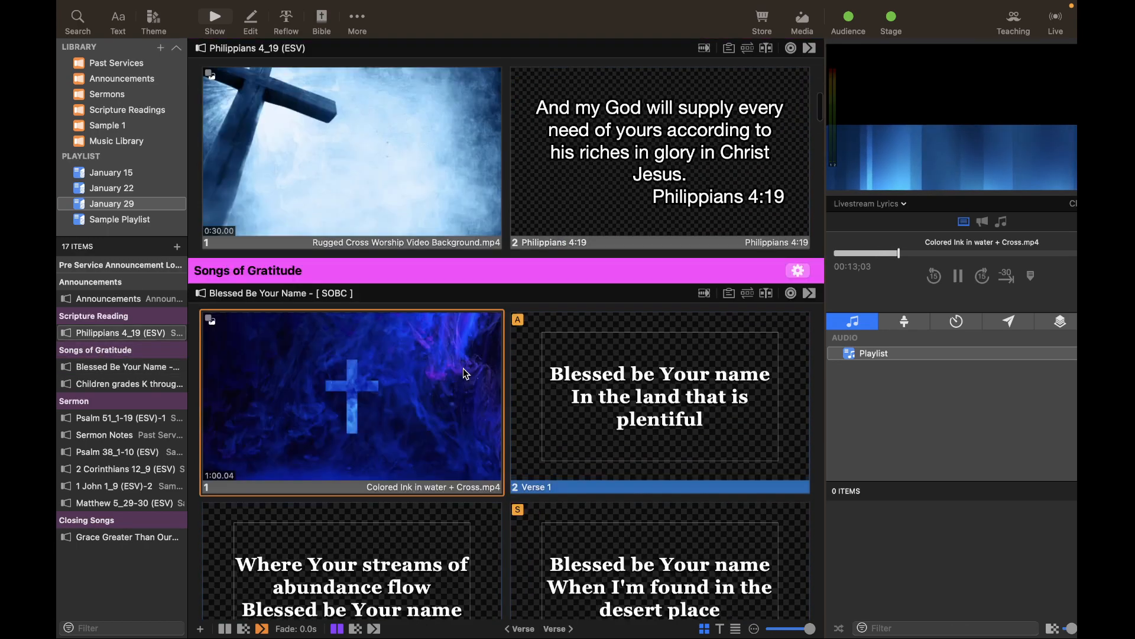
key("Right")
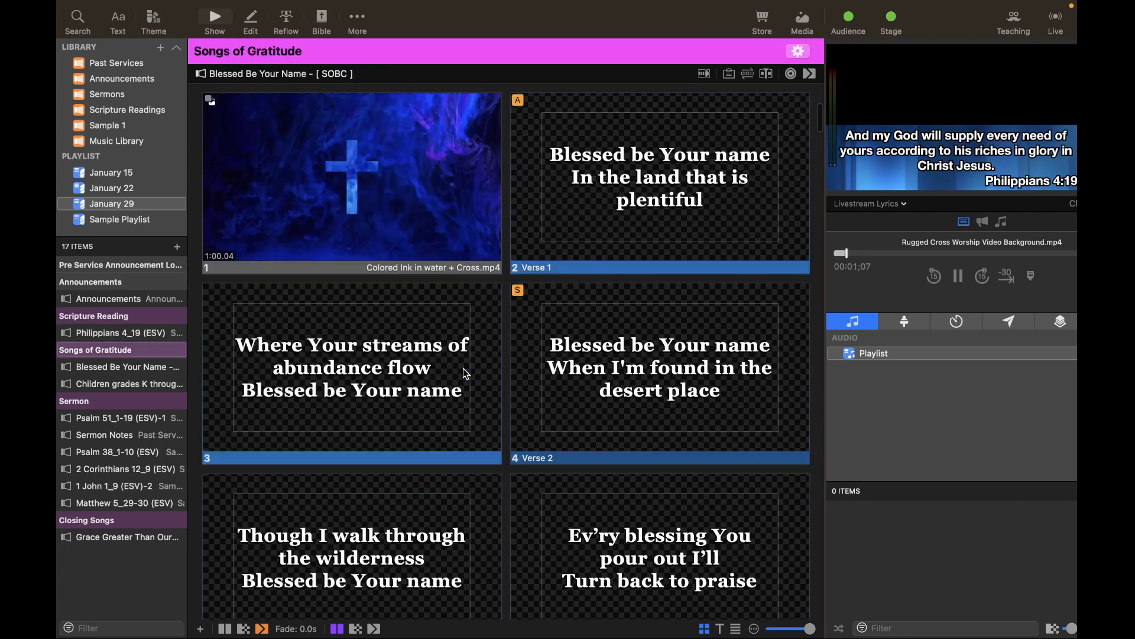
Send the song's background and Verse 1 slides live, and switch the output preview to Front and Back Screens
left_click(432, 228)
left_click(598, 227)
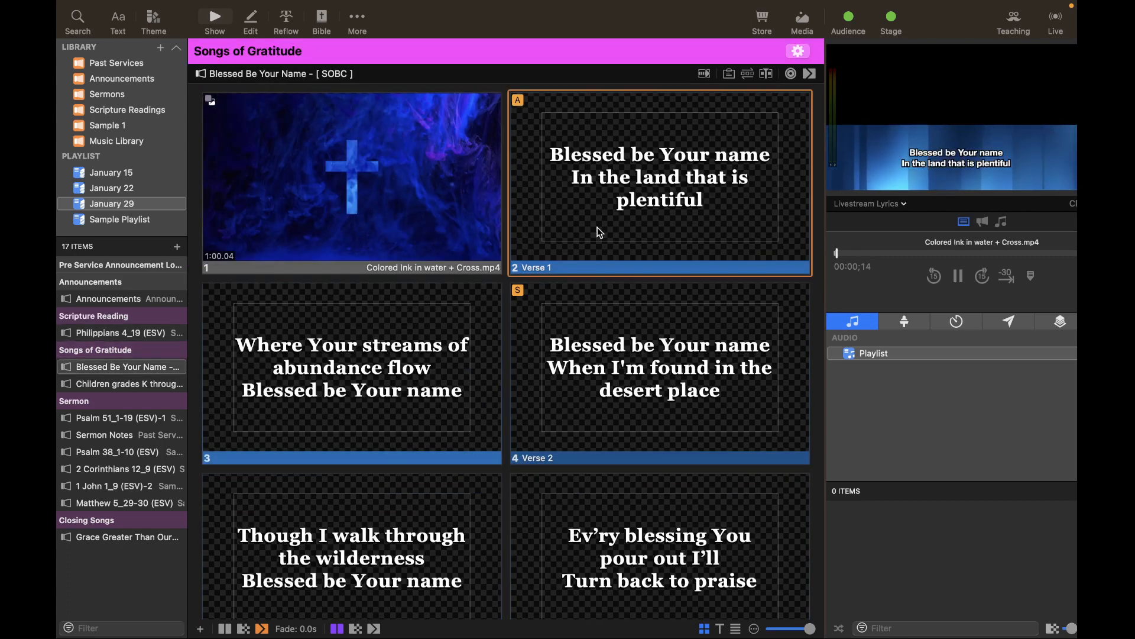
left_click(870, 203)
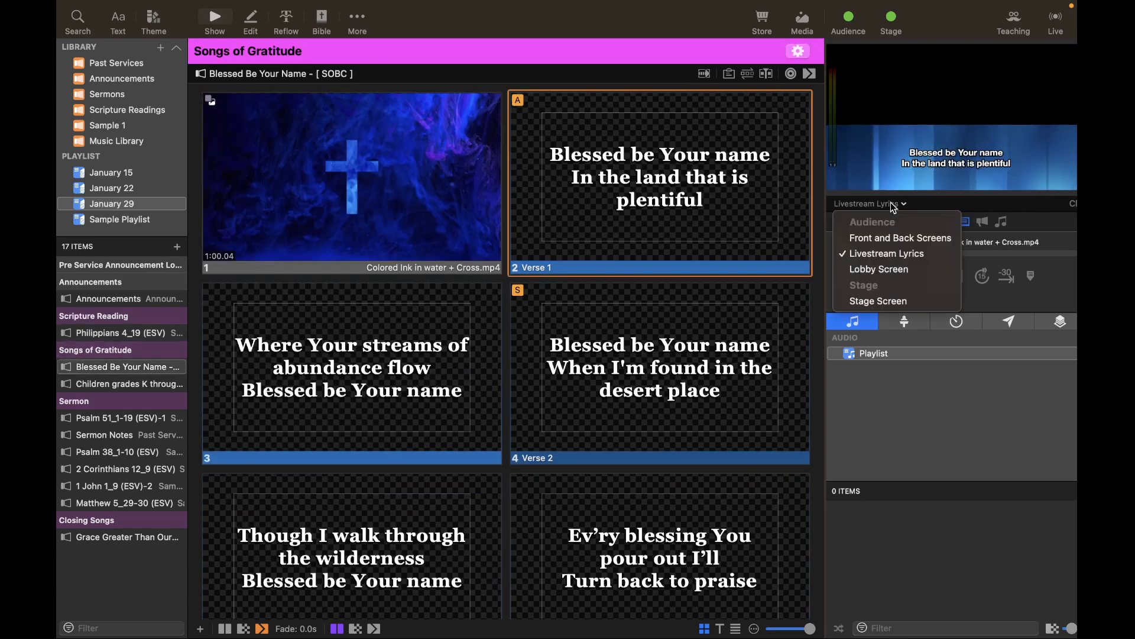
left_click(894, 239)
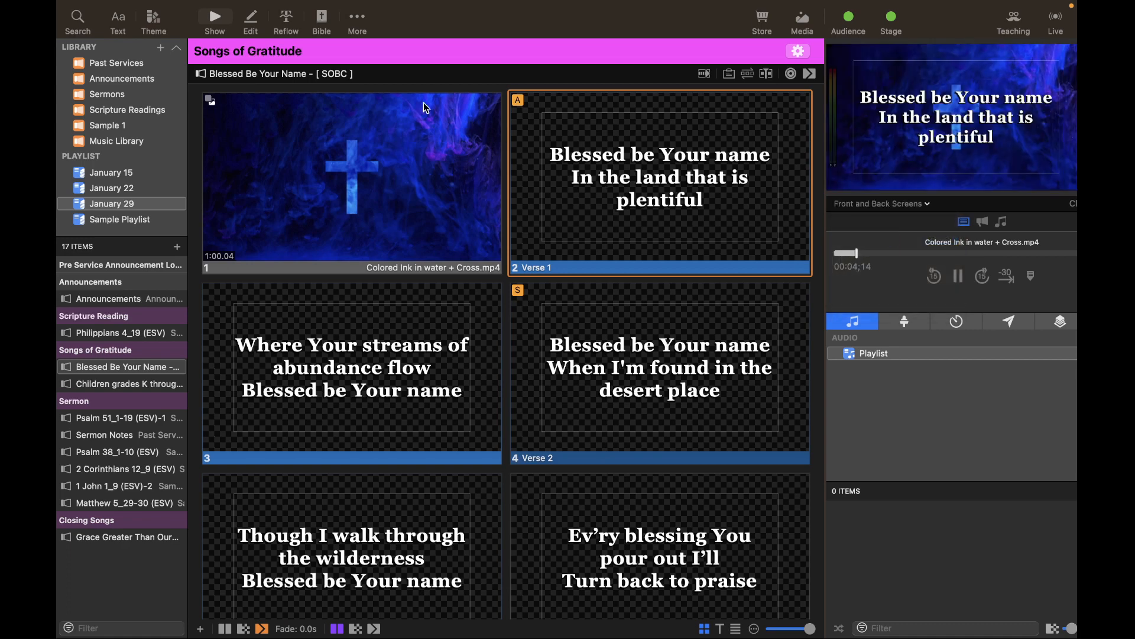
Open Blessed Be Your Name in the Reflow Editor and review its lyrics down to the repeated Chorus 1 slides
left_click(286, 23)
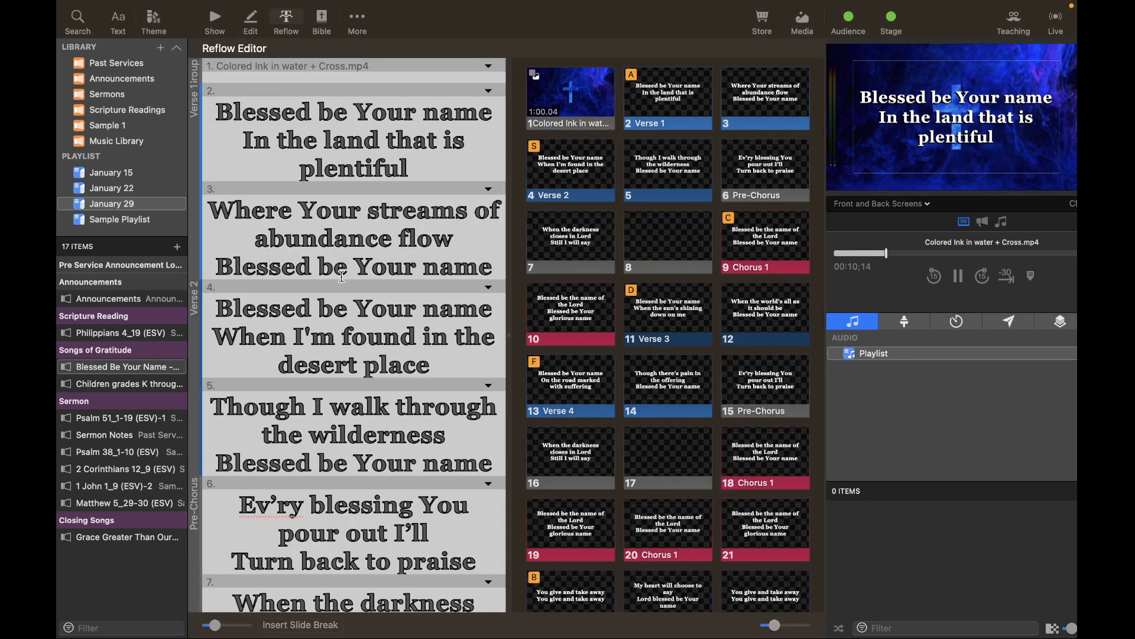
scroll(440, 284, "down", 15)
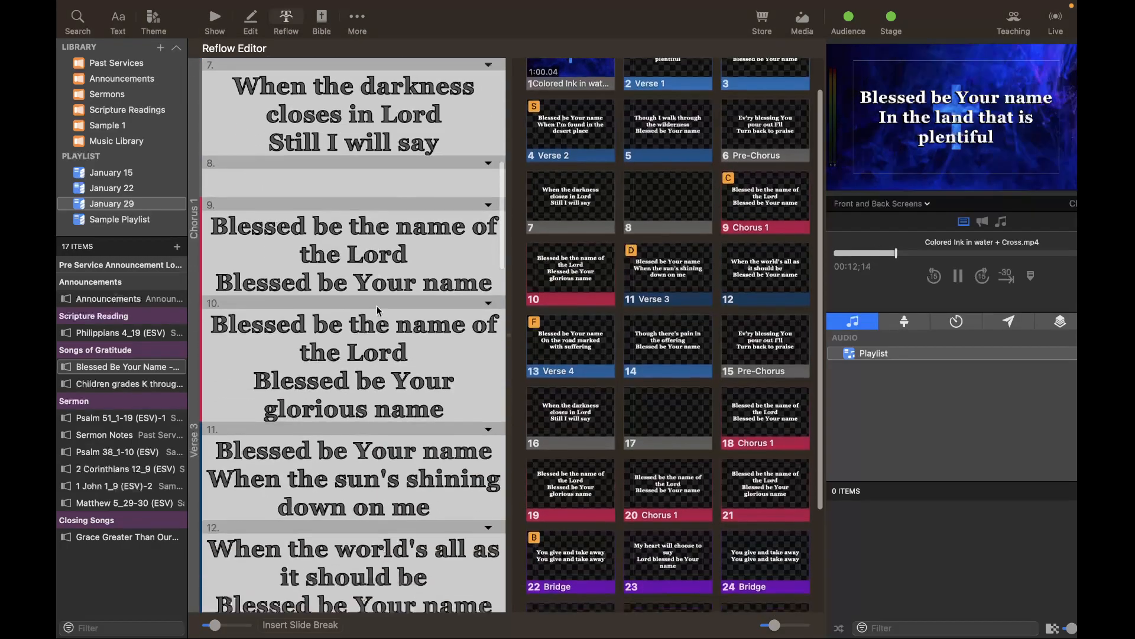
scroll(377, 306, "down", 10)
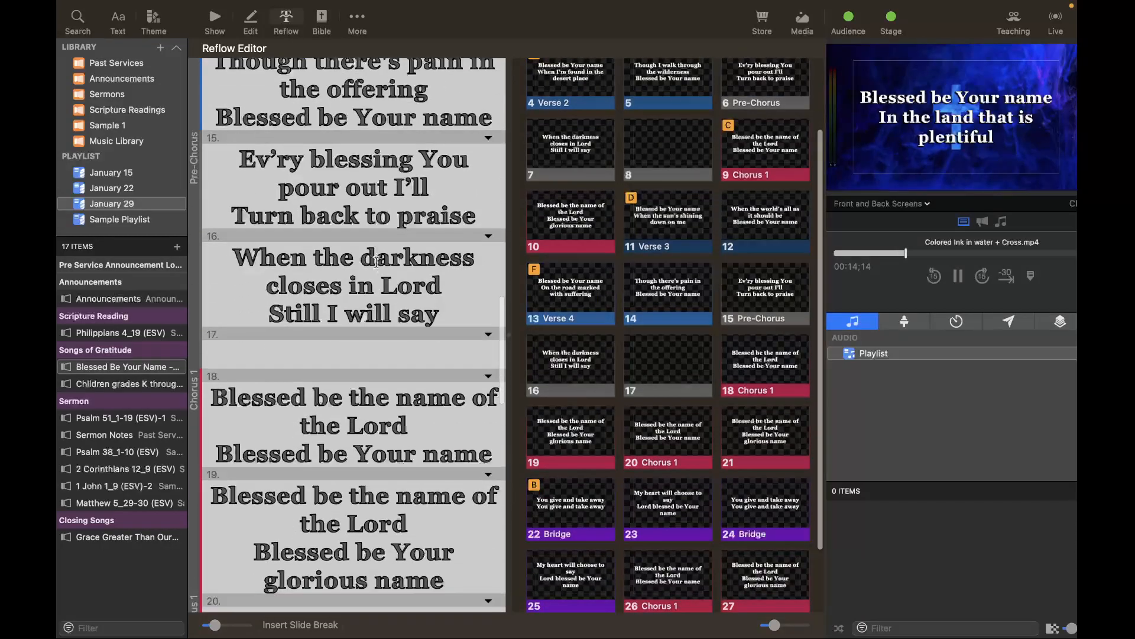
Review the song's slides through slide 29 in the Reflow Editor and inspect the group choices for slide 26, a Chorus 1 slide
scroll(649, 320, "down", 8)
scroll(648, 320, "up", 20)
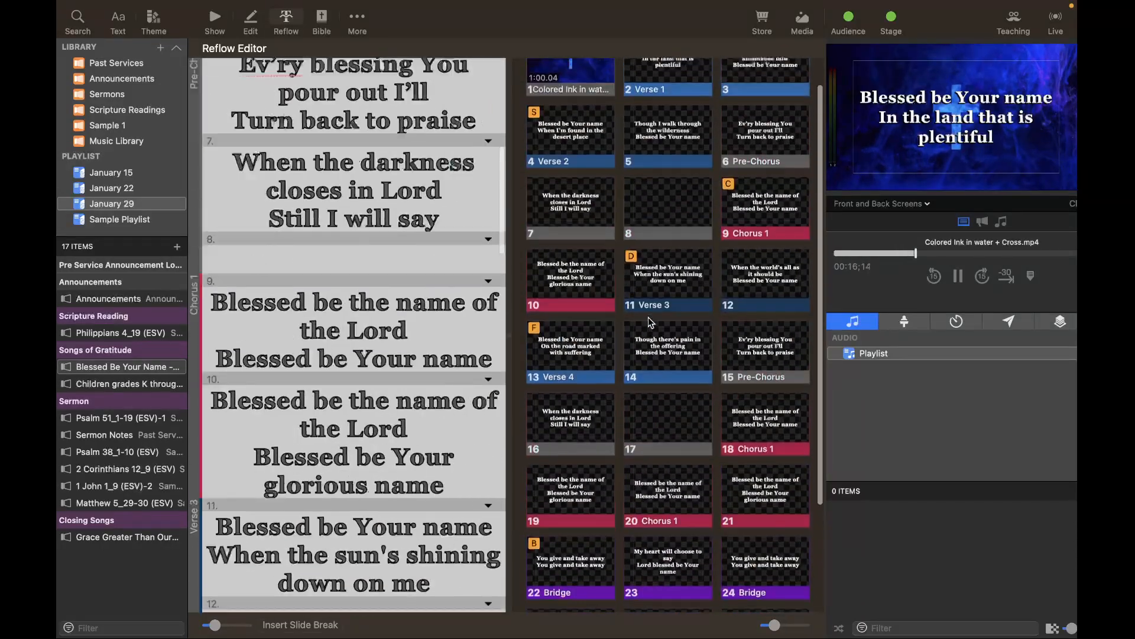
scroll(648, 317, "down", 20)
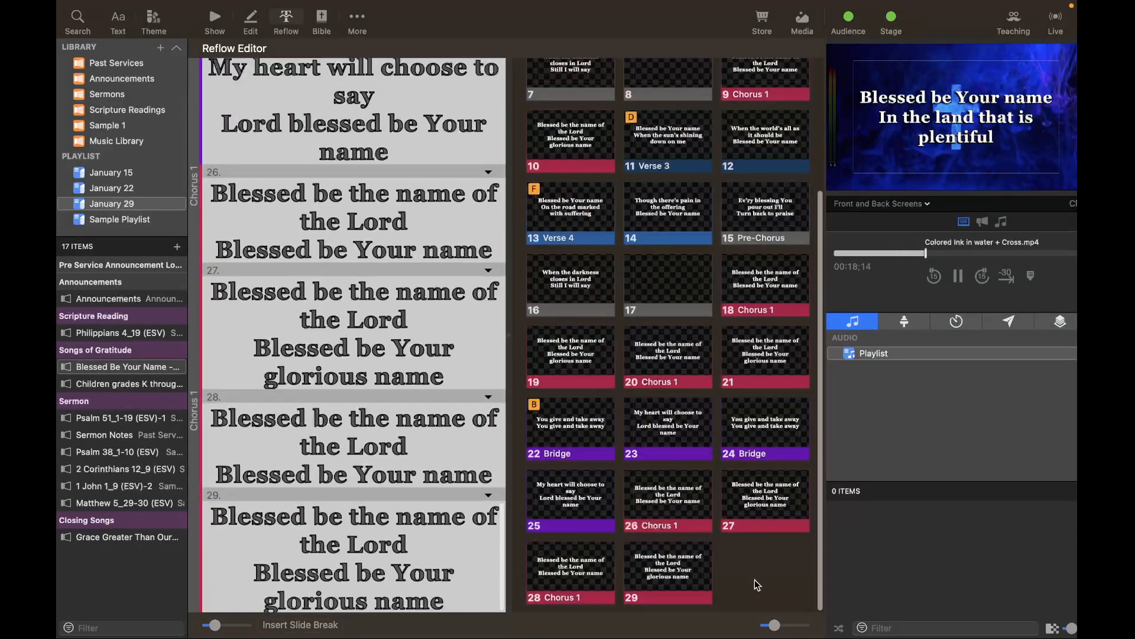
left_click_drag(724, 567, 753, 574)
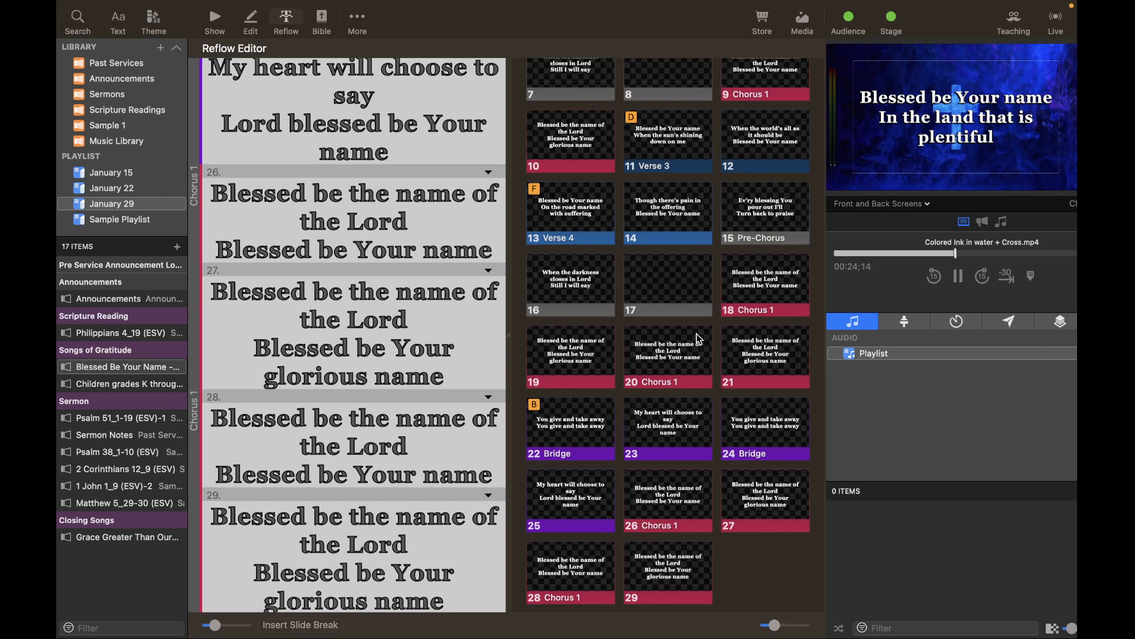
left_click(692, 534)
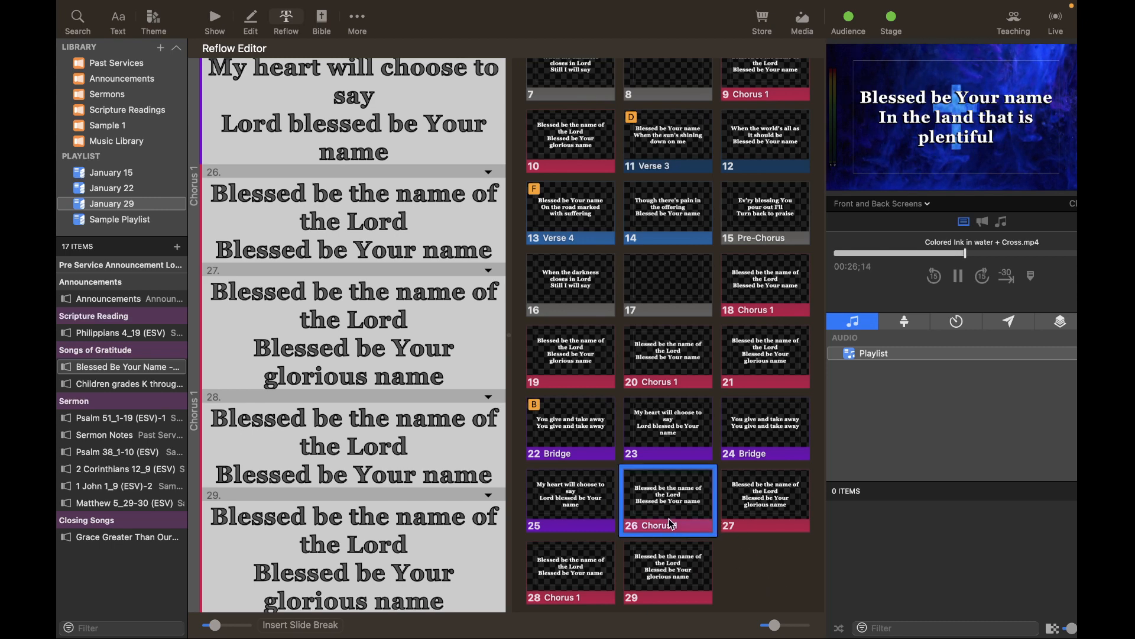
right_click(672, 524)
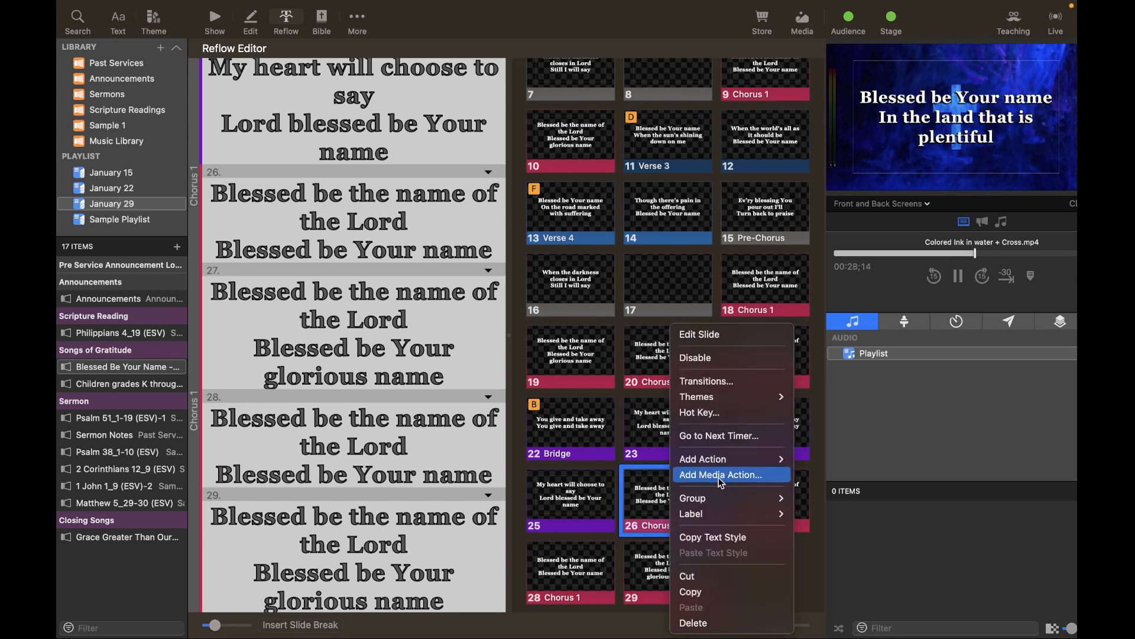
mouse_move(731, 501)
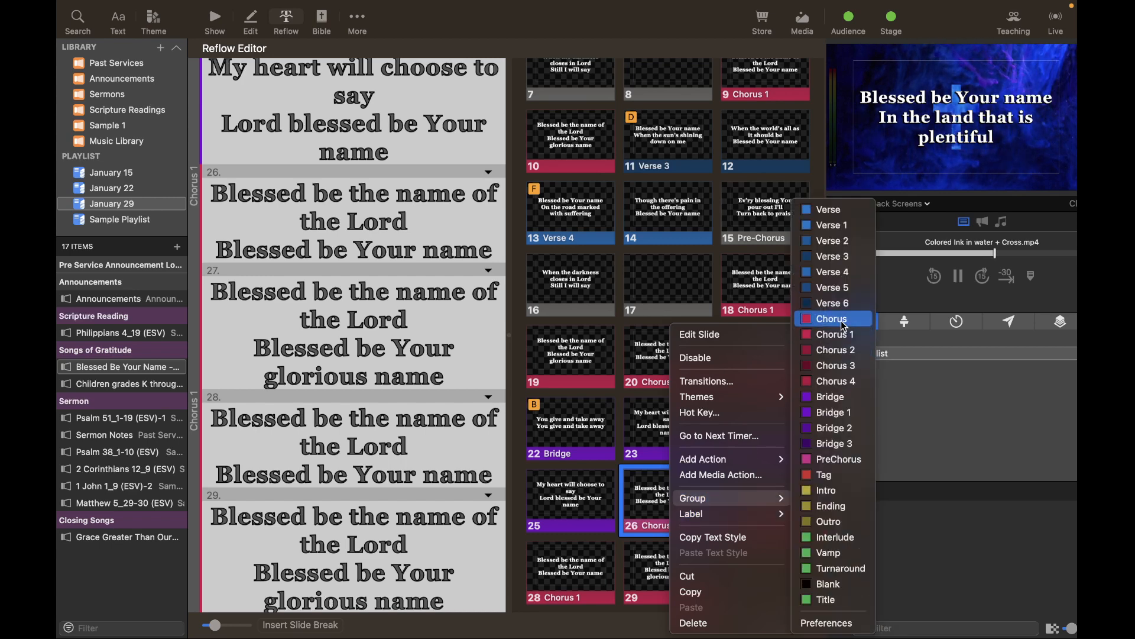
left_click(634, 509)
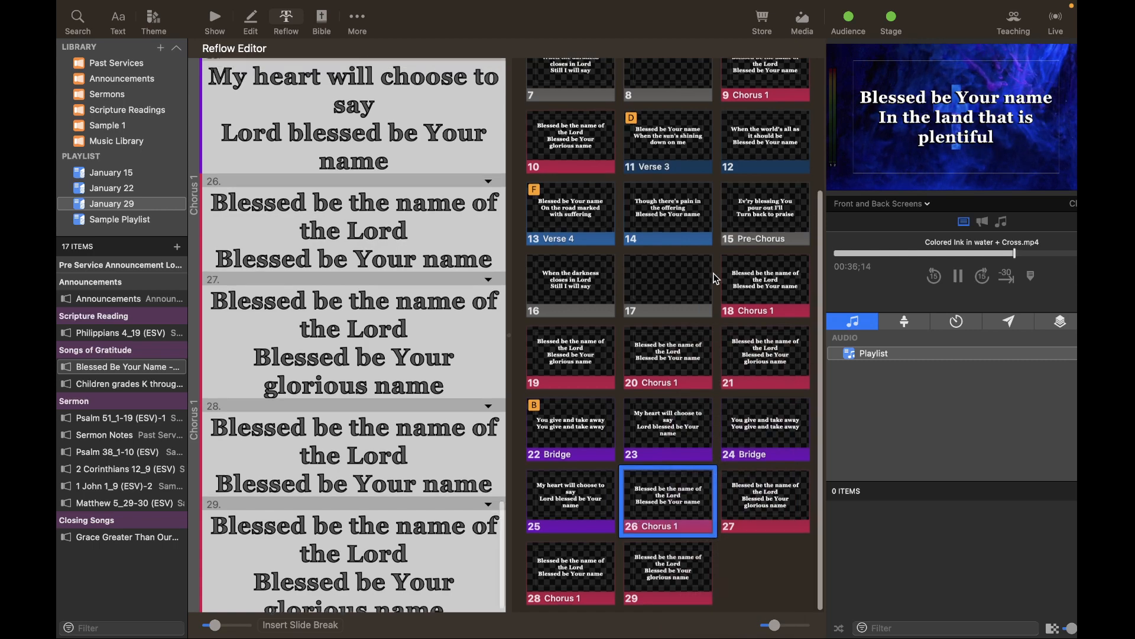
Look through the whole song in the Reflow Editor from Verse 1 to the final Chorus 1, and return to the Show view
scroll(715, 278, "up", 10)
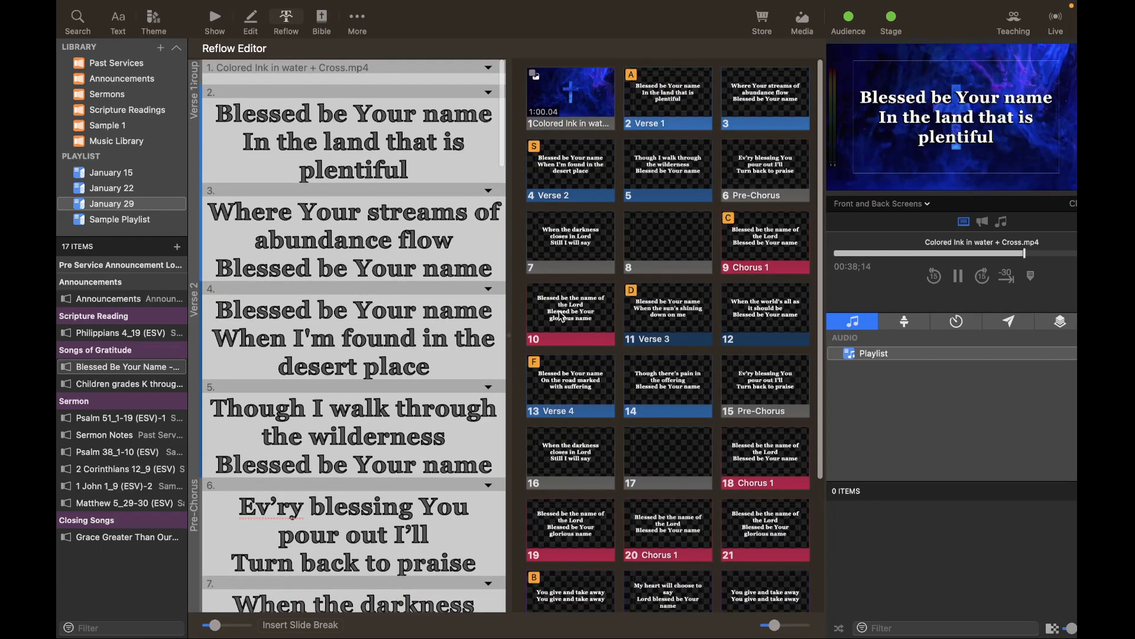
scroll(331, 289, "down", 15)
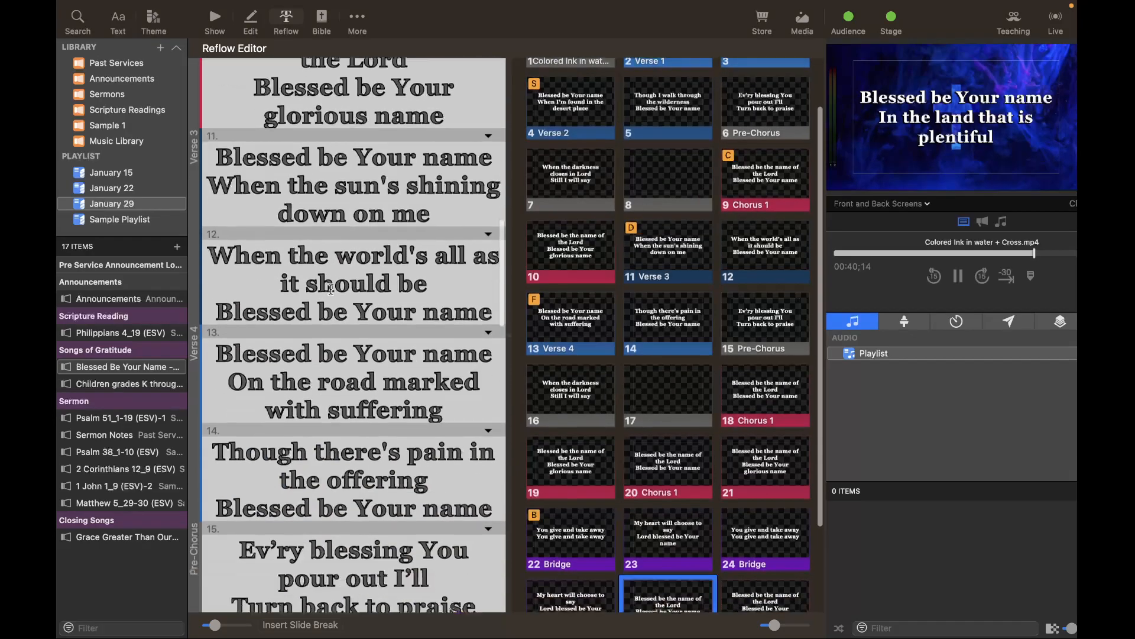
scroll(331, 289, "down", 15)
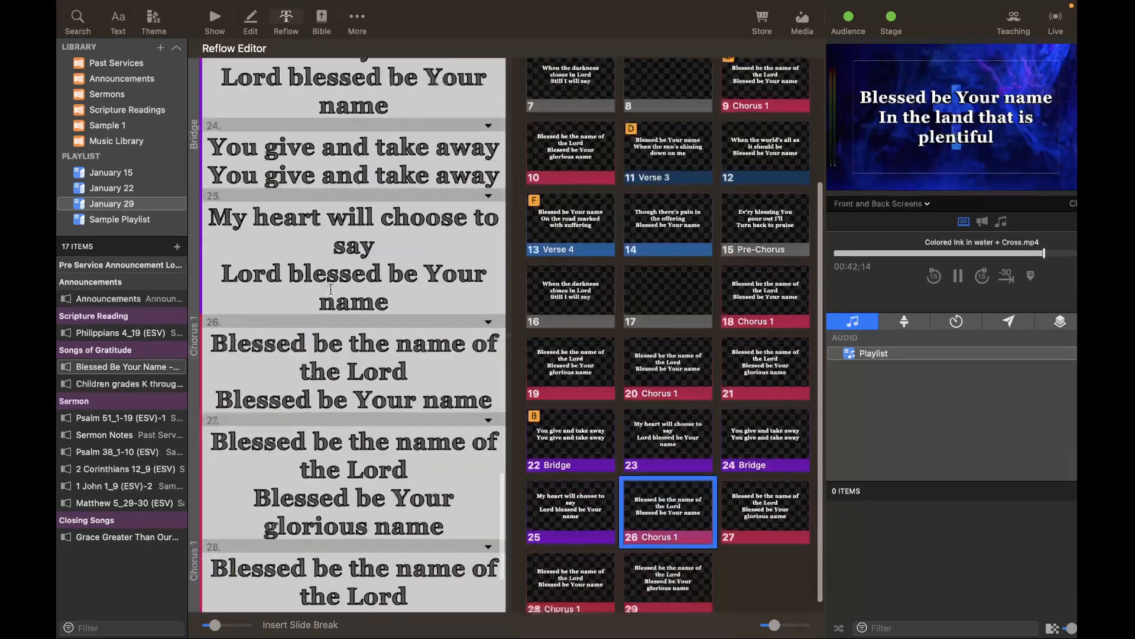
scroll(331, 288, "down", 5)
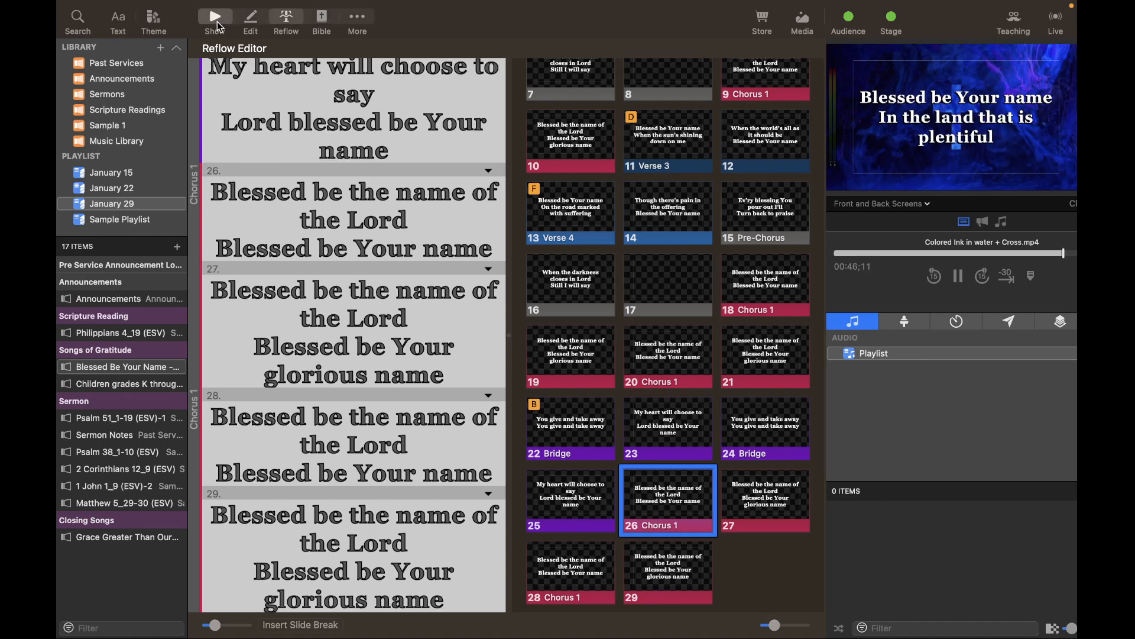
left_click(216, 22)
Send slides 3 and 4 of Blessed Be Your Name live, and alternate between its background and Verse 1 slides, ending on the background
scroll(366, 251, "up", 3)
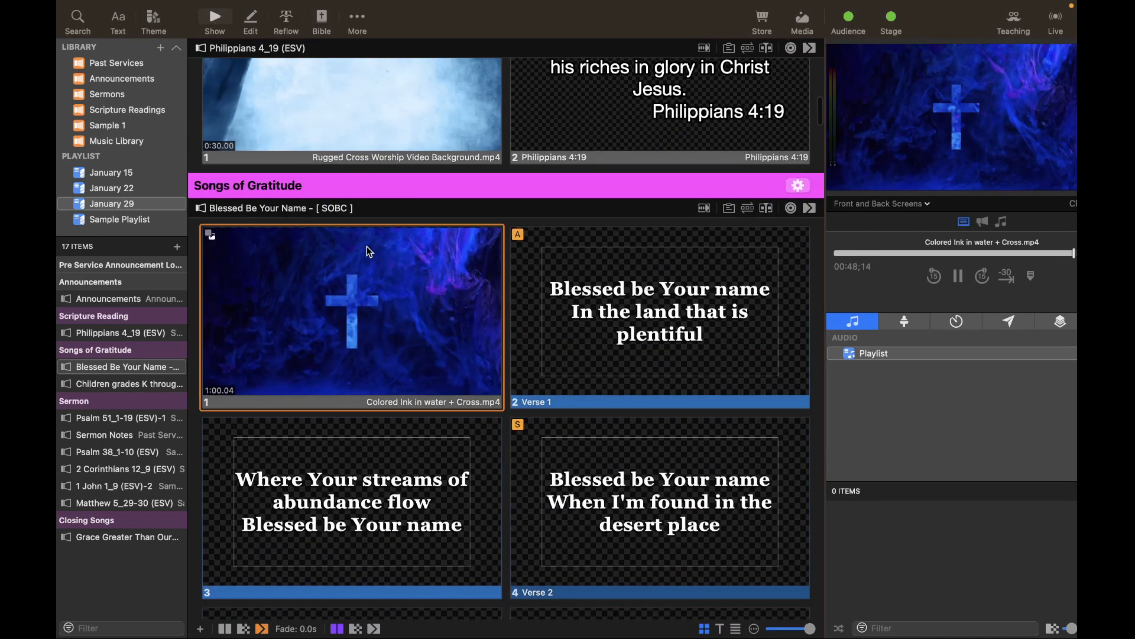
scroll(410, 353, "down", 3)
left_click(401, 363)
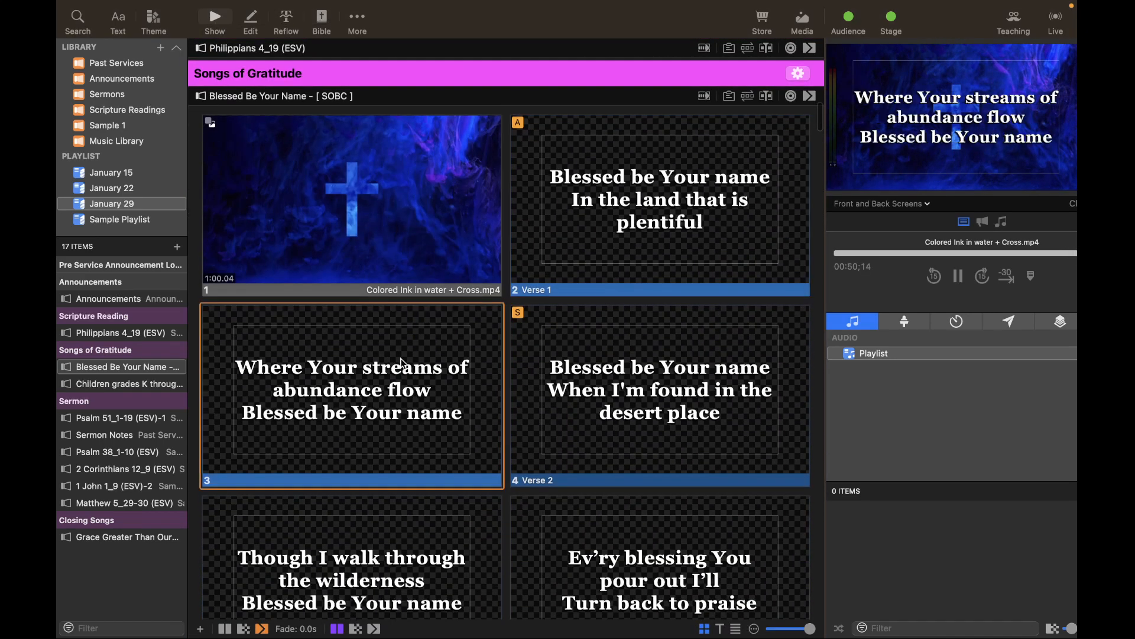
left_click(603, 389)
left_click(471, 204)
left_click(552, 214)
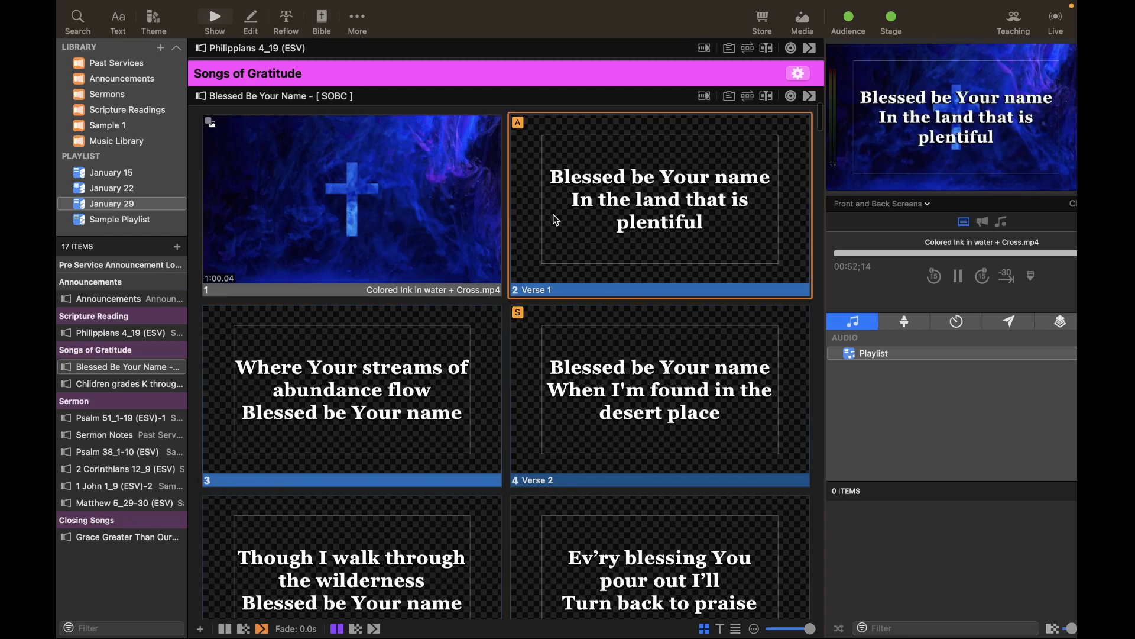
left_click(432, 205)
Send the Philippians 4:19 background and verse slides live, with the output preview switched to Livestream Lyrics
scroll(432, 205, "up", 5)
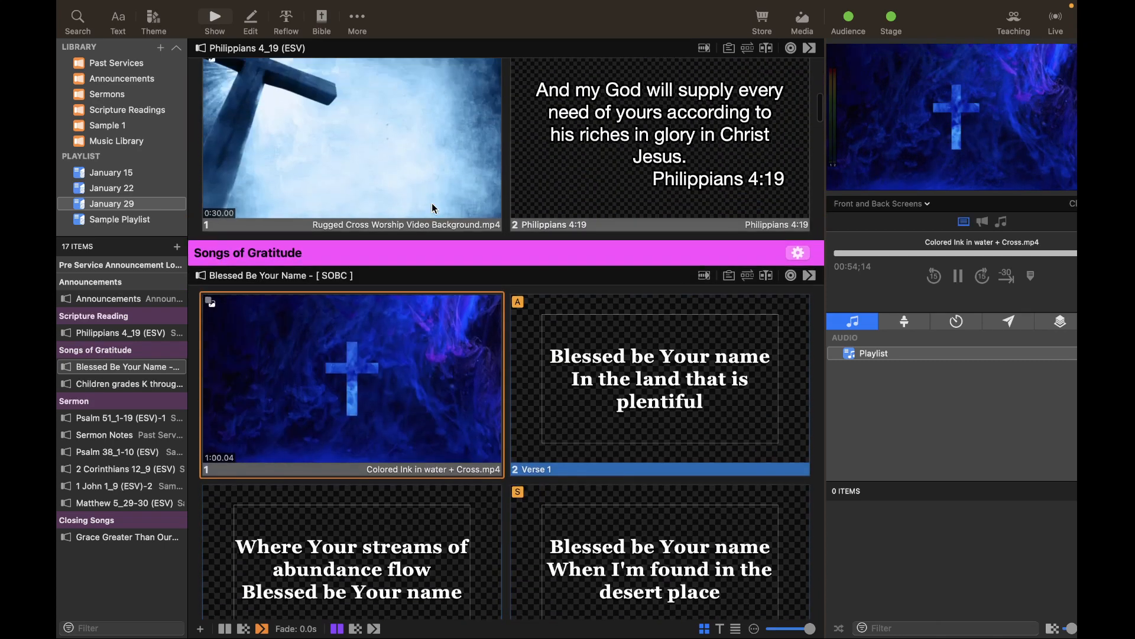
scroll(431, 203, "up", 2)
left_click(430, 346)
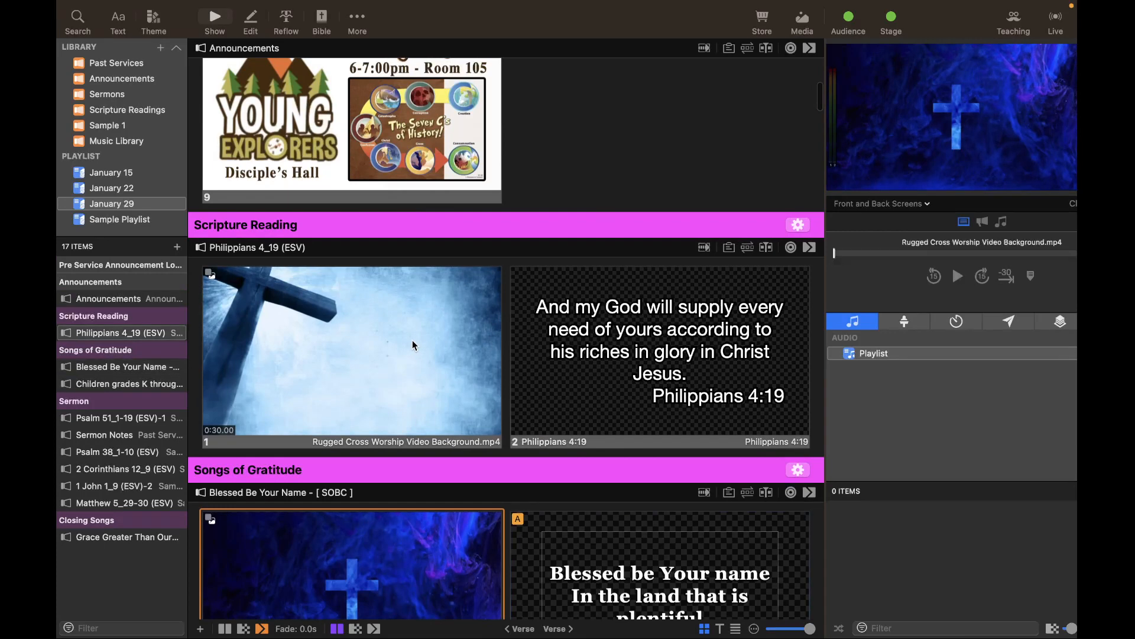
left_click(890, 203)
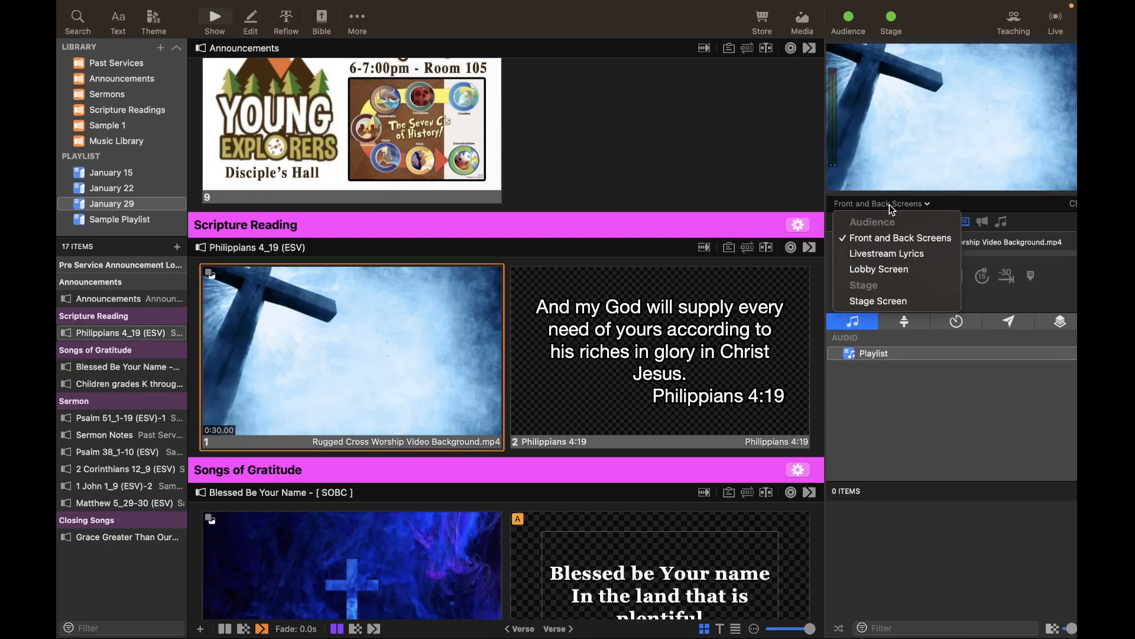
left_click(891, 256)
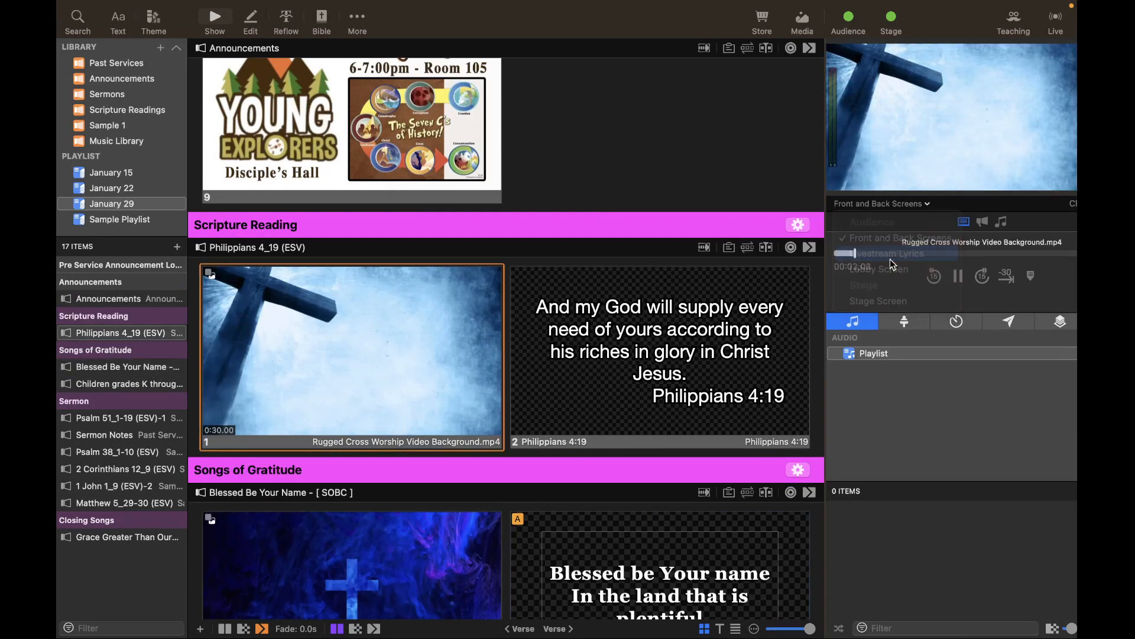
left_click(690, 354)
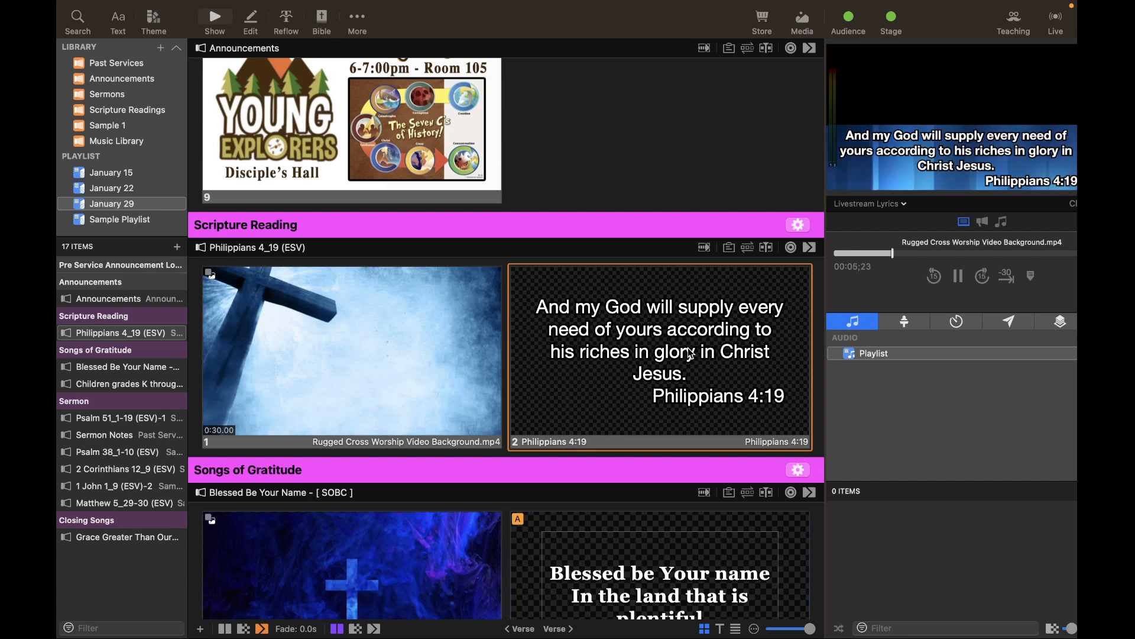
Send the song's Verse 1 and background slides live, and return to the Philippians 4:19 background and verse slides
scroll(638, 340, "down", 5)
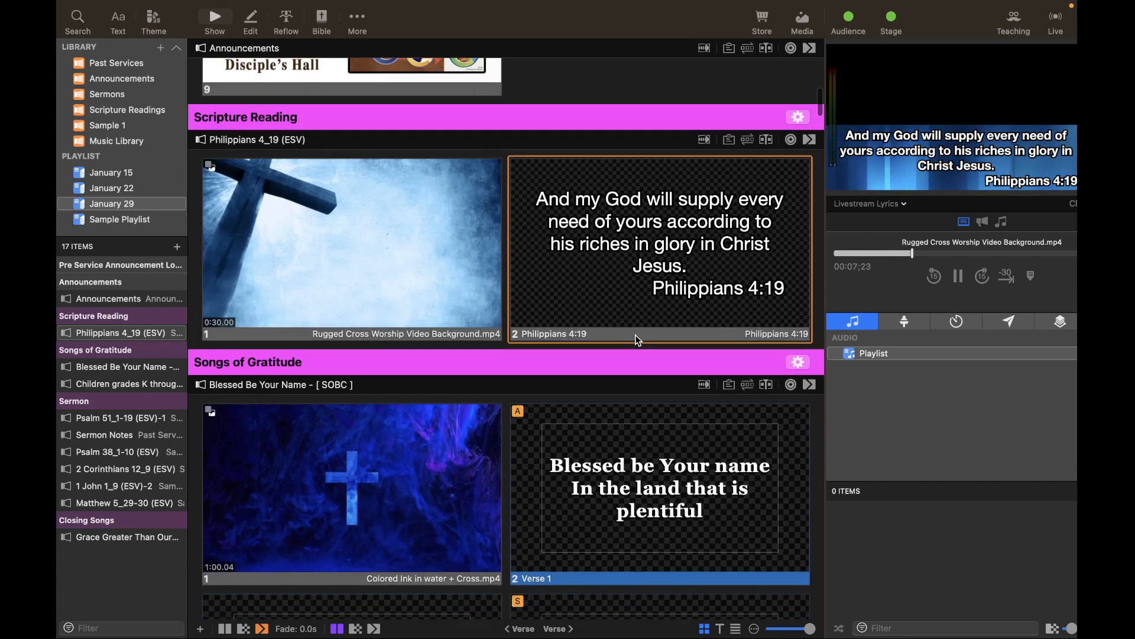
left_click(621, 424)
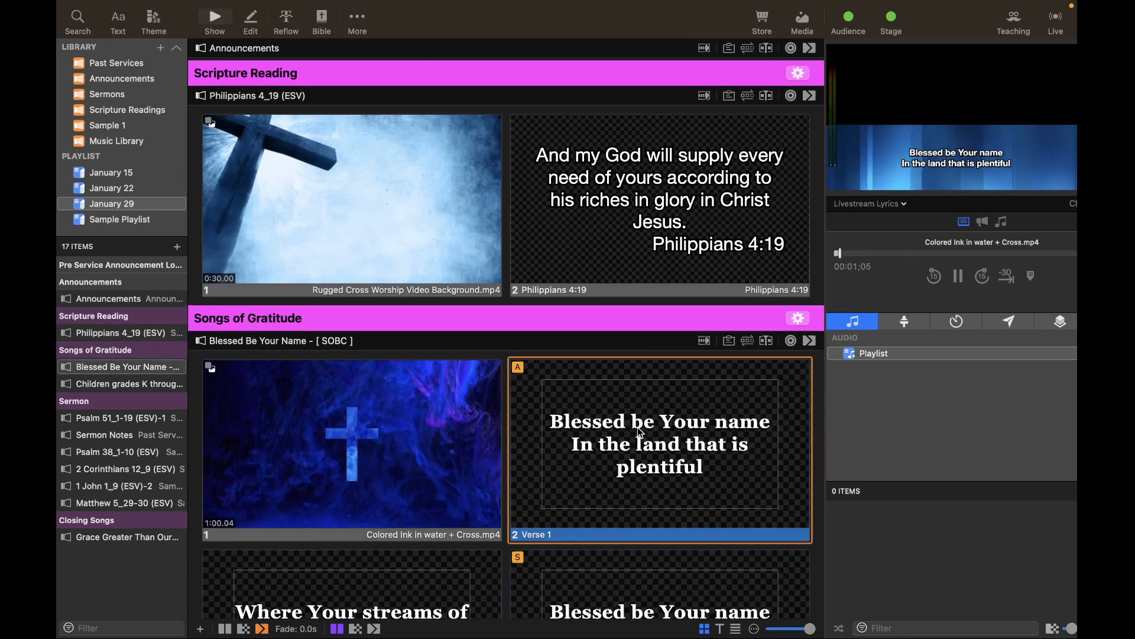
left_click(437, 410)
left_click(435, 235)
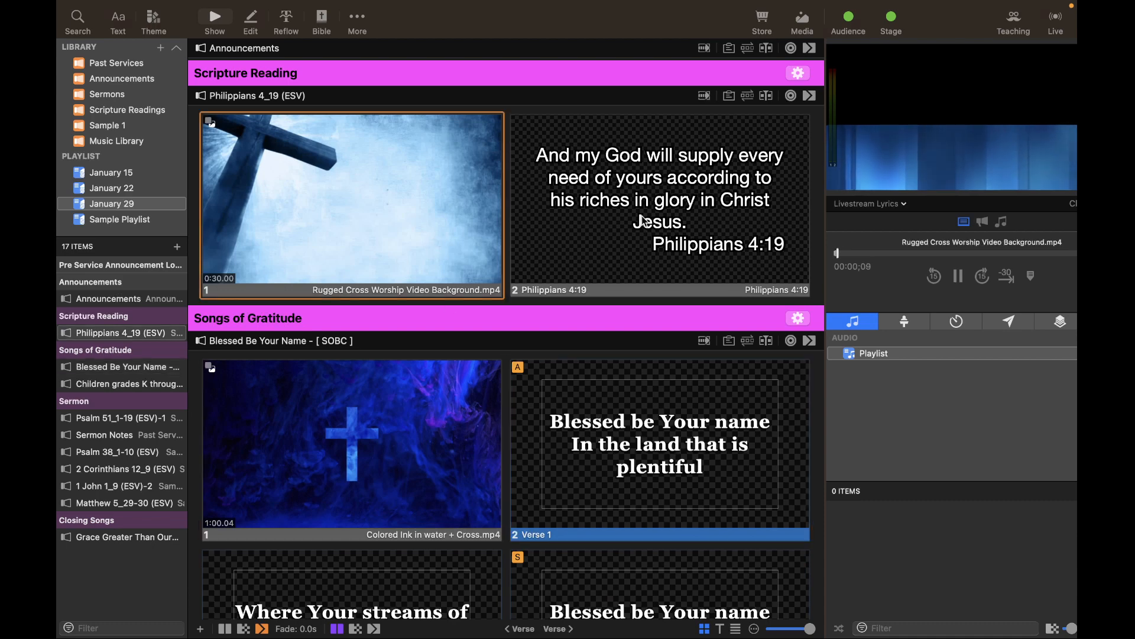
left_click(645, 221)
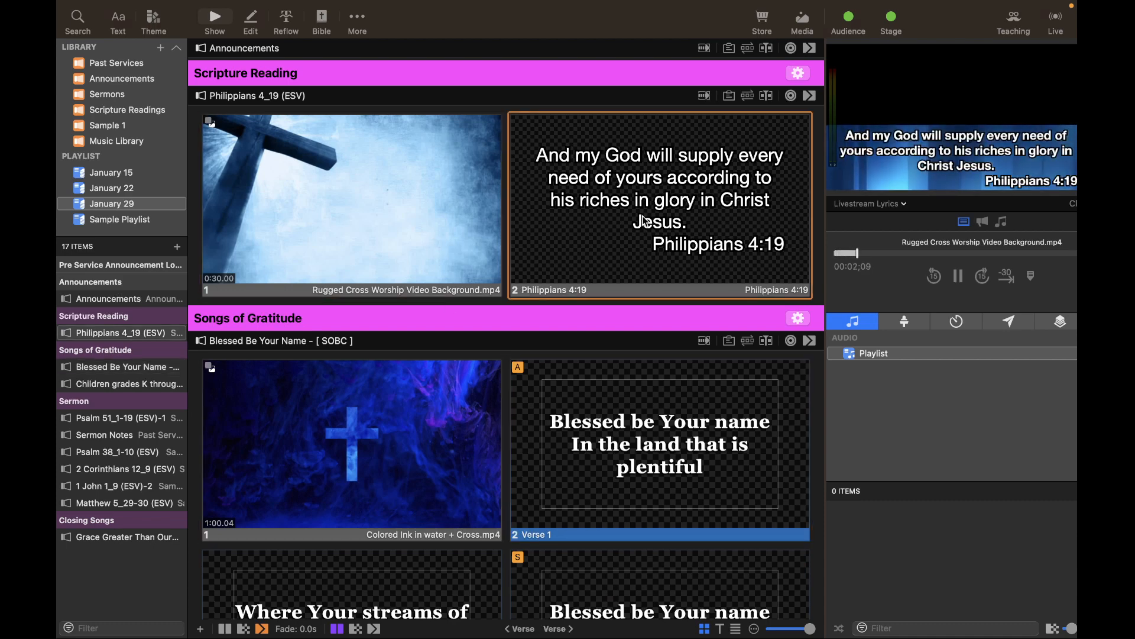
Add the Teaching audience look action to both Philippians 4:19 slides, the cross video background and the verse
scroll(644, 221, "up", 3)
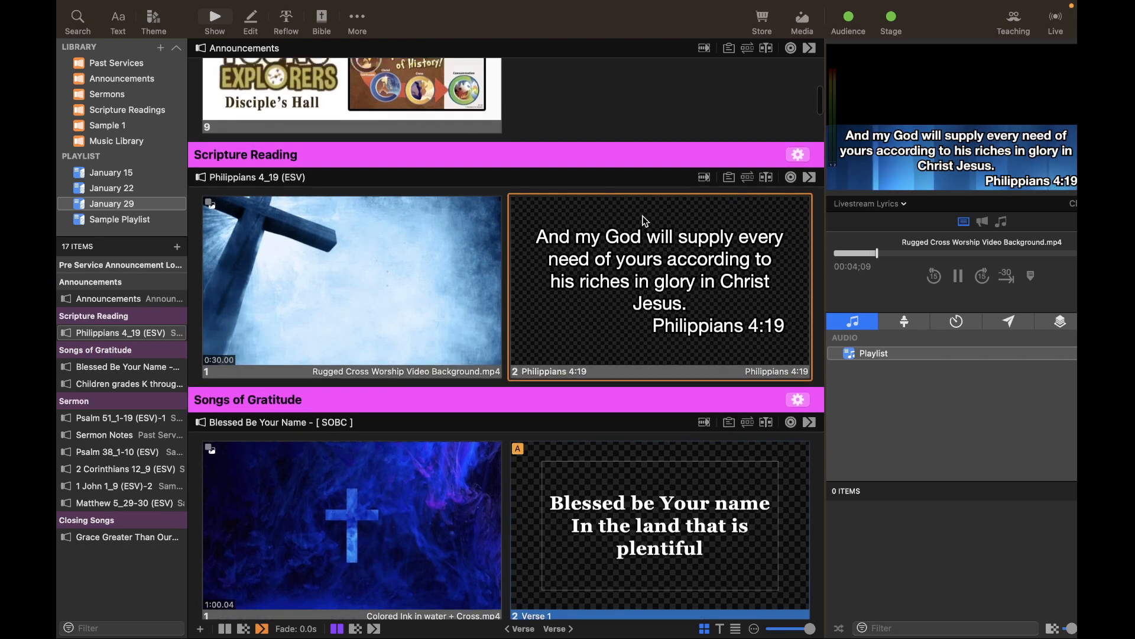
left_click(437, 257)
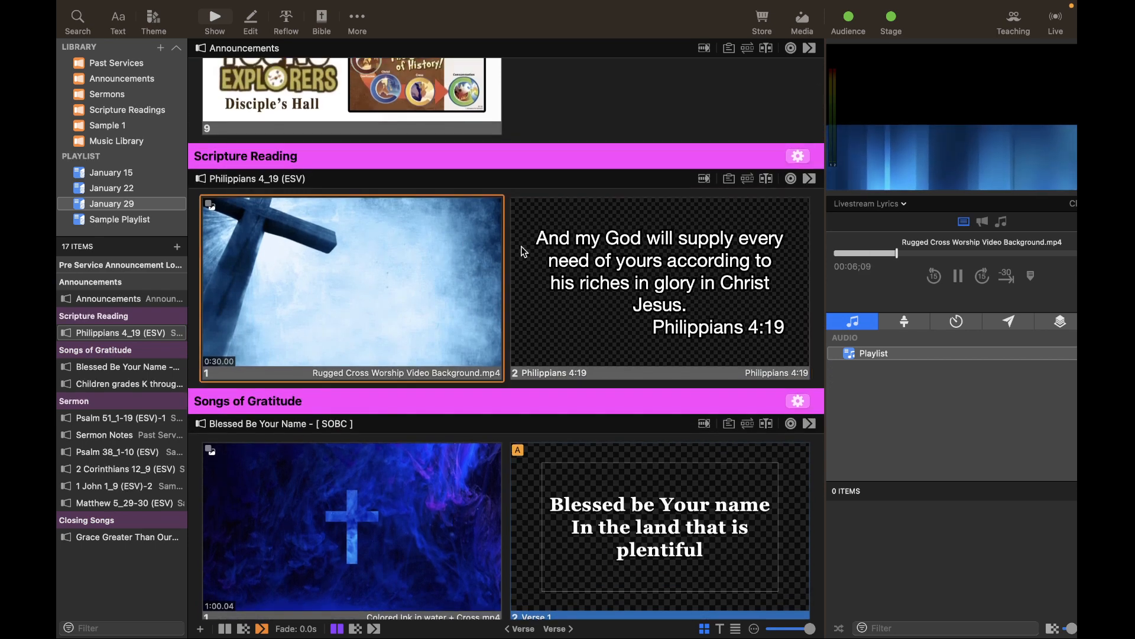
left_click(594, 265, "super")
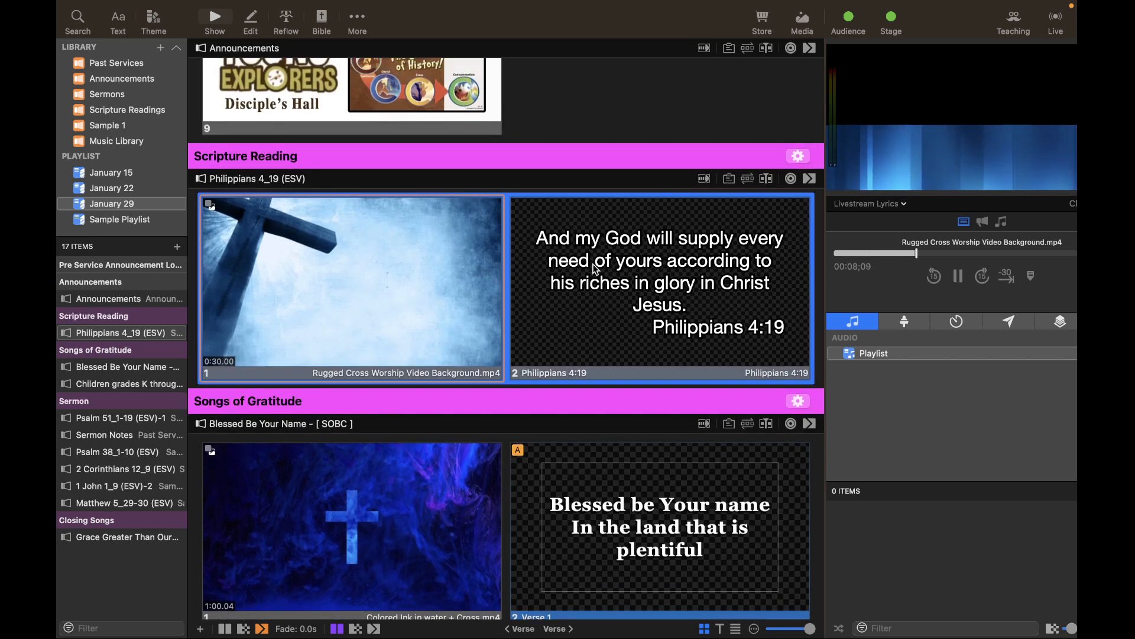
right_click(441, 270)
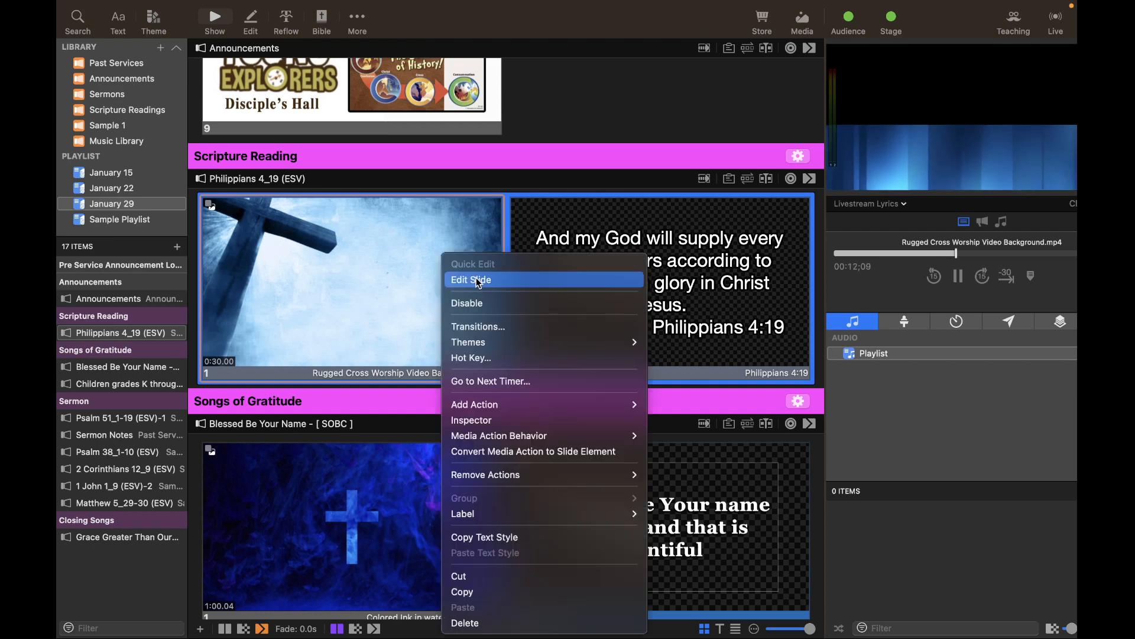
mouse_move(503, 403)
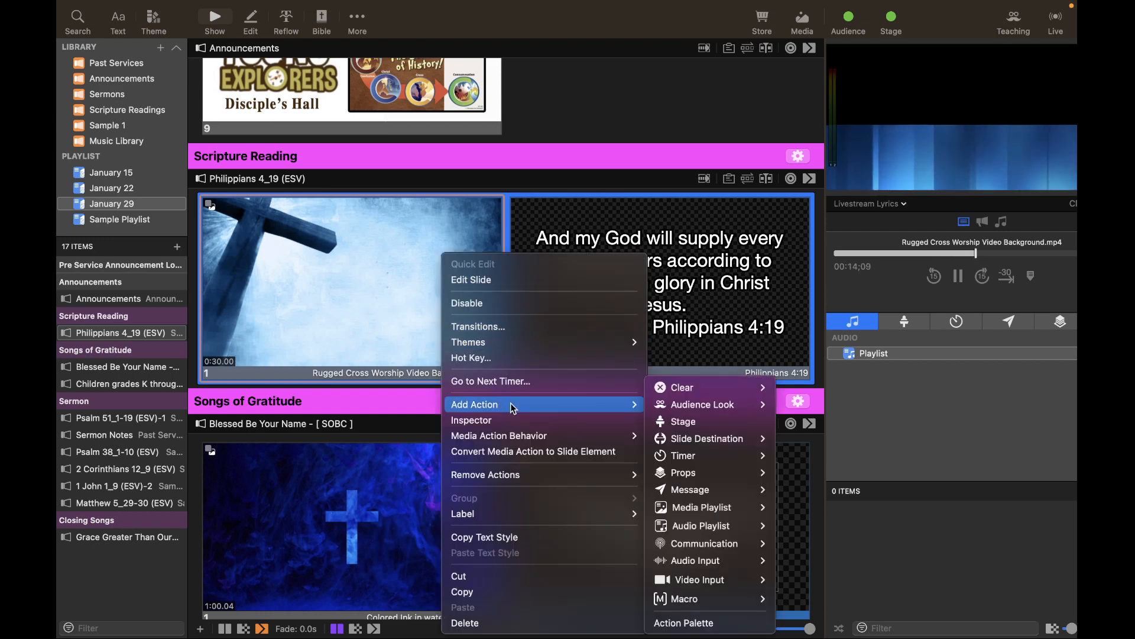
mouse_move(666, 404)
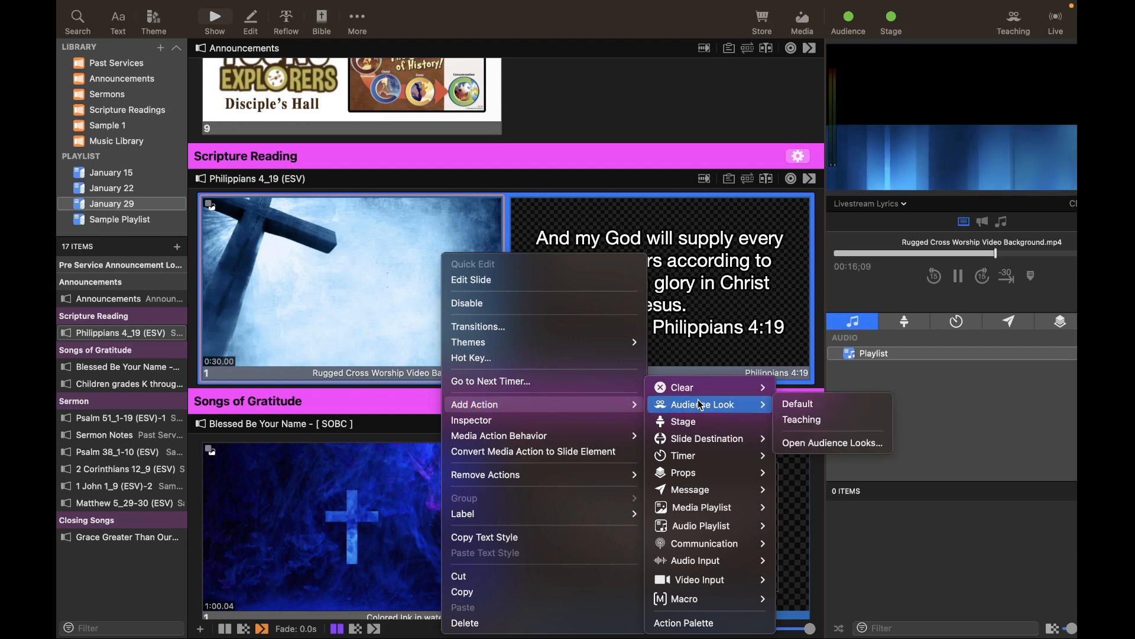
left_click(812, 420)
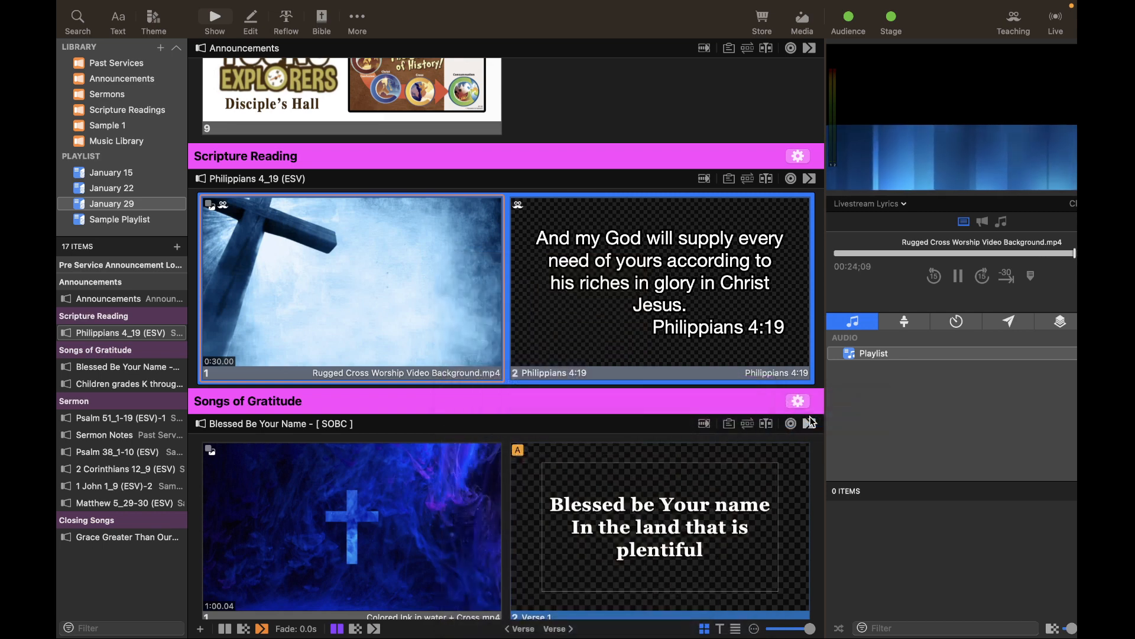
Send both Philippians 4:19 slides live with their new audience look action, followed by the song's background slide
left_click(469, 307)
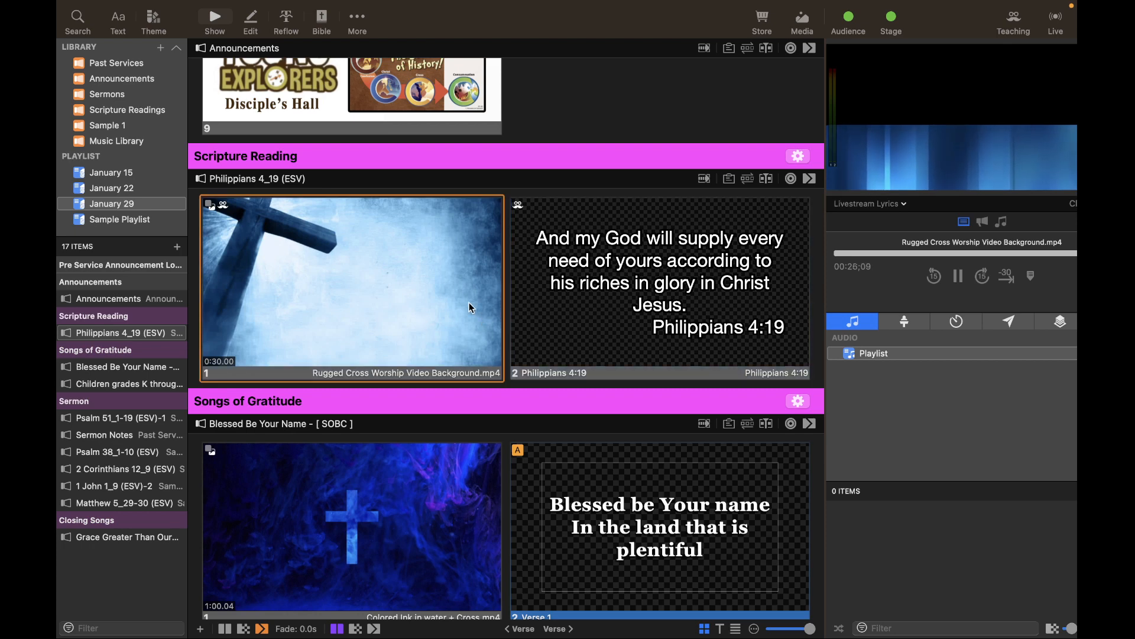
left_click(583, 292)
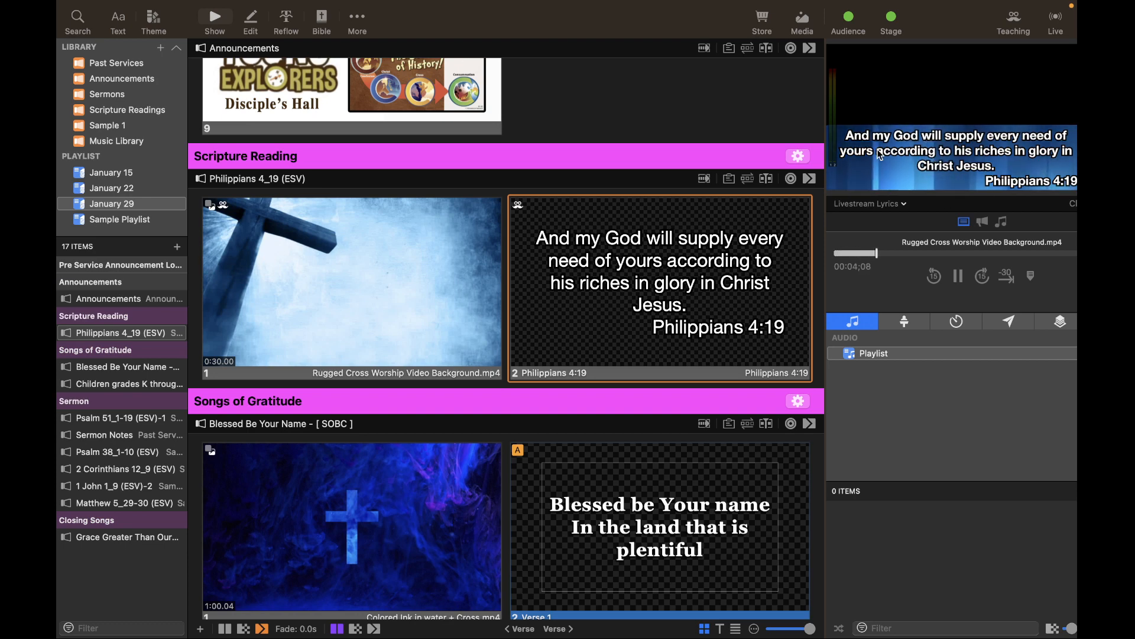
left_click(396, 482)
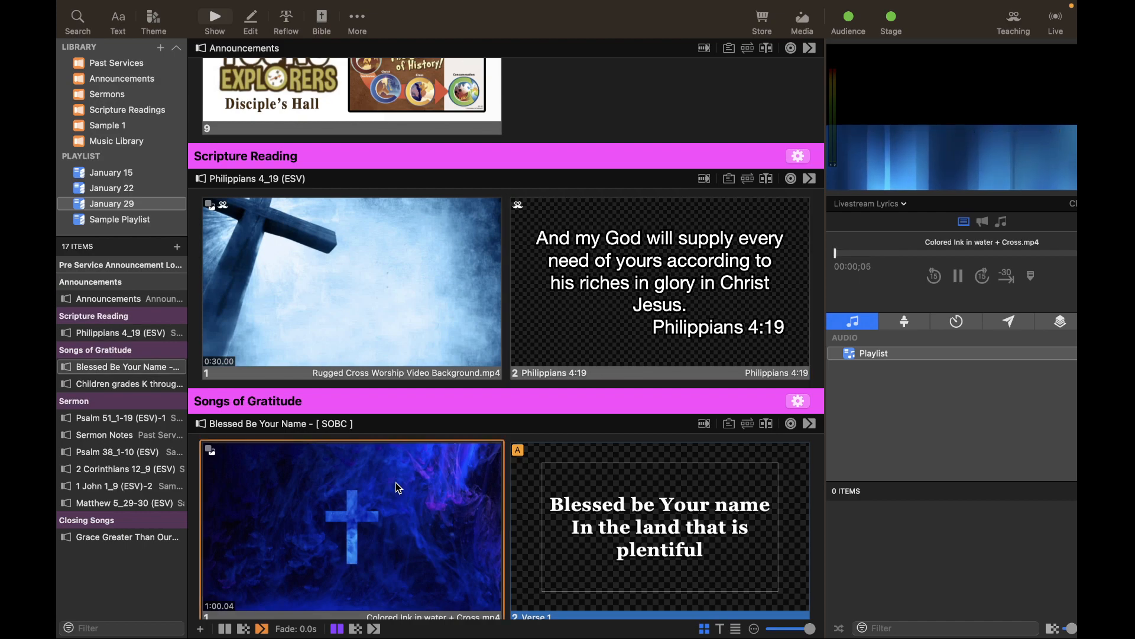
Add the Default audience look action to every slide of Blessed Be Your Name, from the background through slide 29
scroll(396, 482, "down", 15)
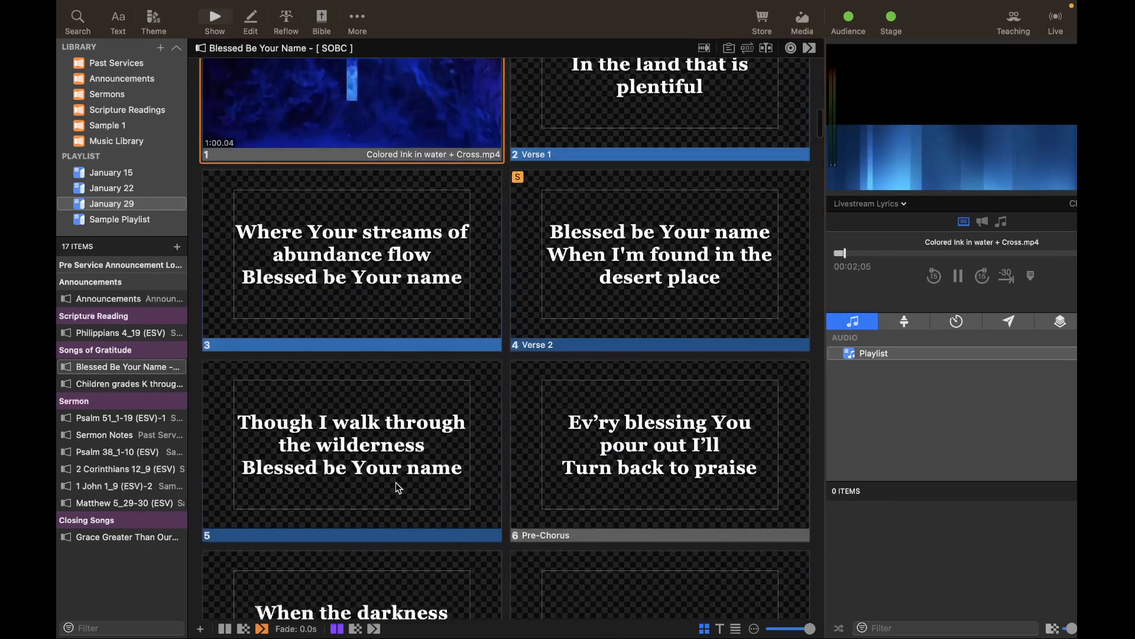
scroll(395, 481, "up", 3)
scroll(395, 481, "down", 10)
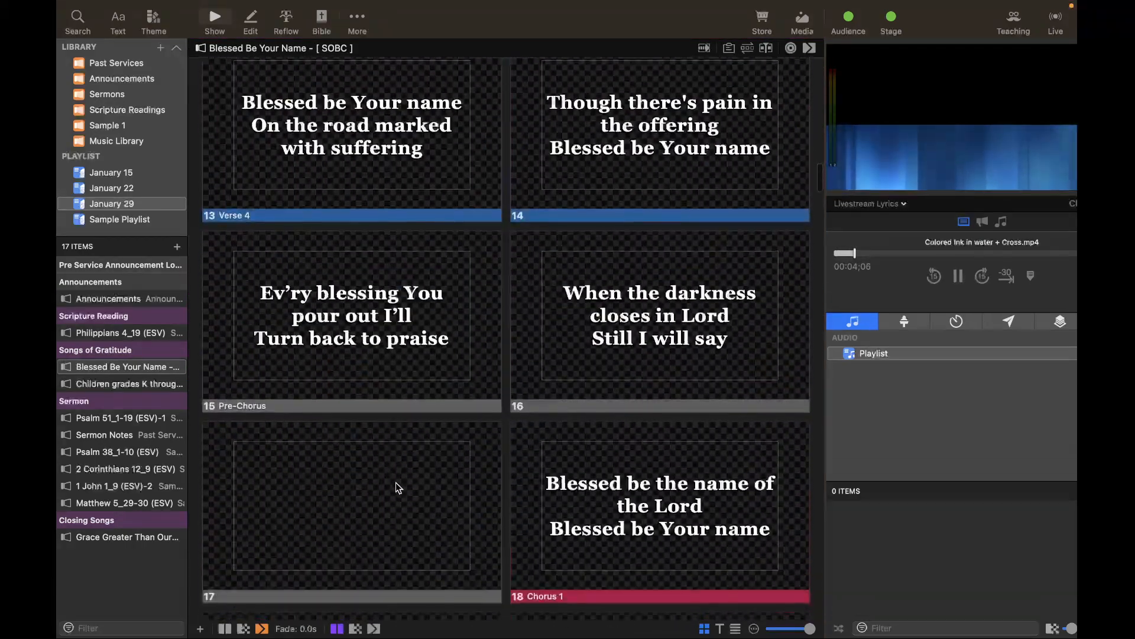
scroll(396, 482, "down", 12)
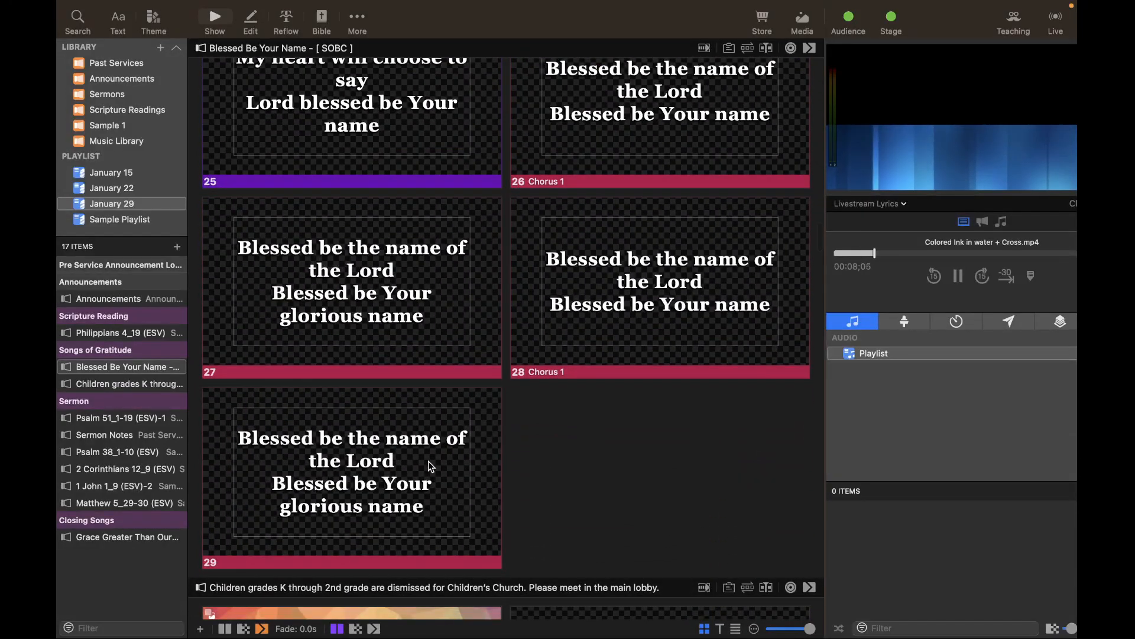
left_click(428, 460, "shift")
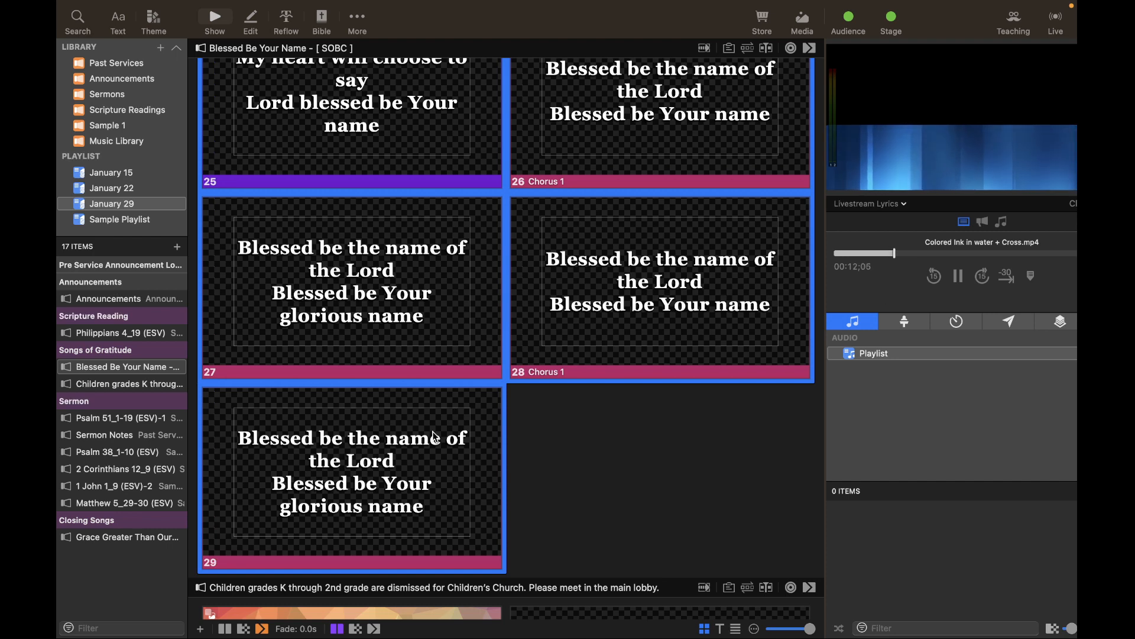
right_click(434, 437)
mouse_move(472, 437)
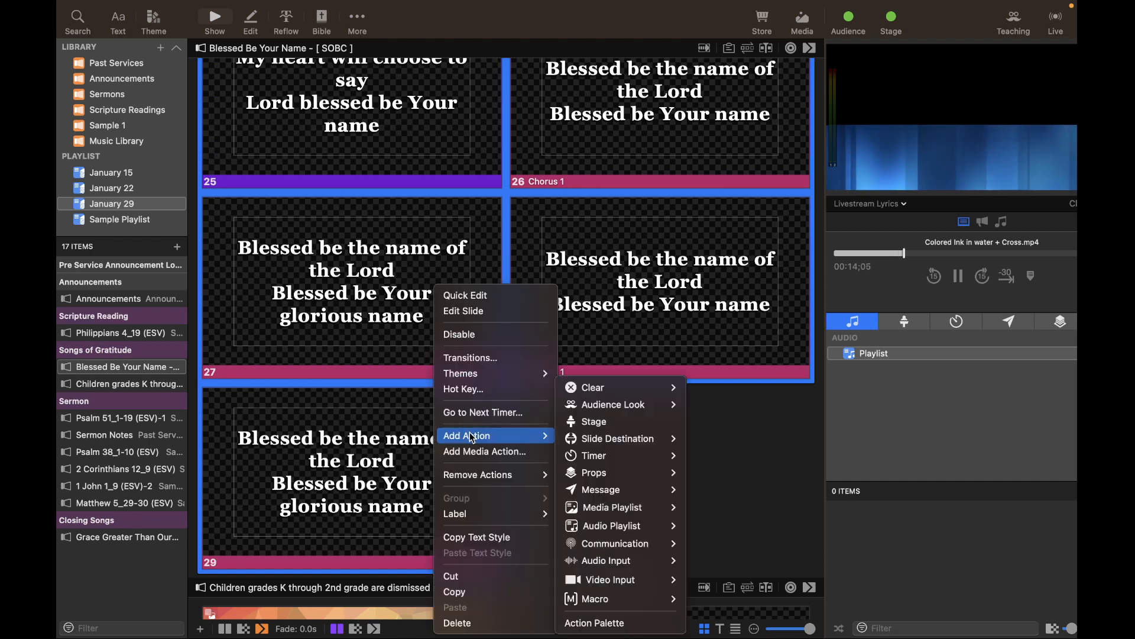
mouse_move(596, 407)
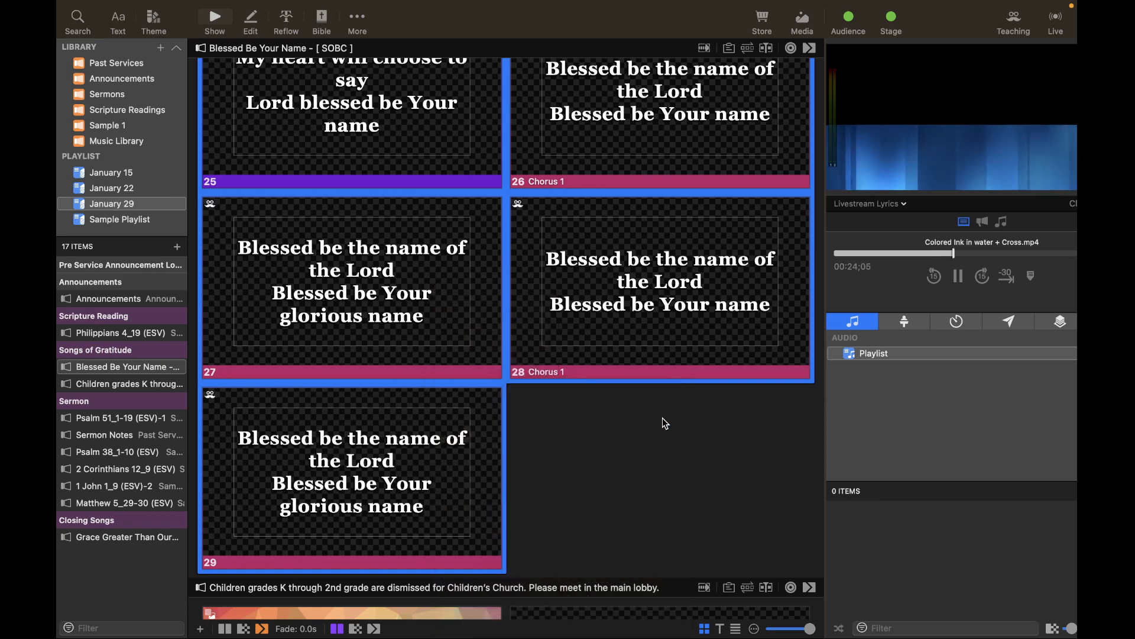
scroll(662, 418, "up", 10)
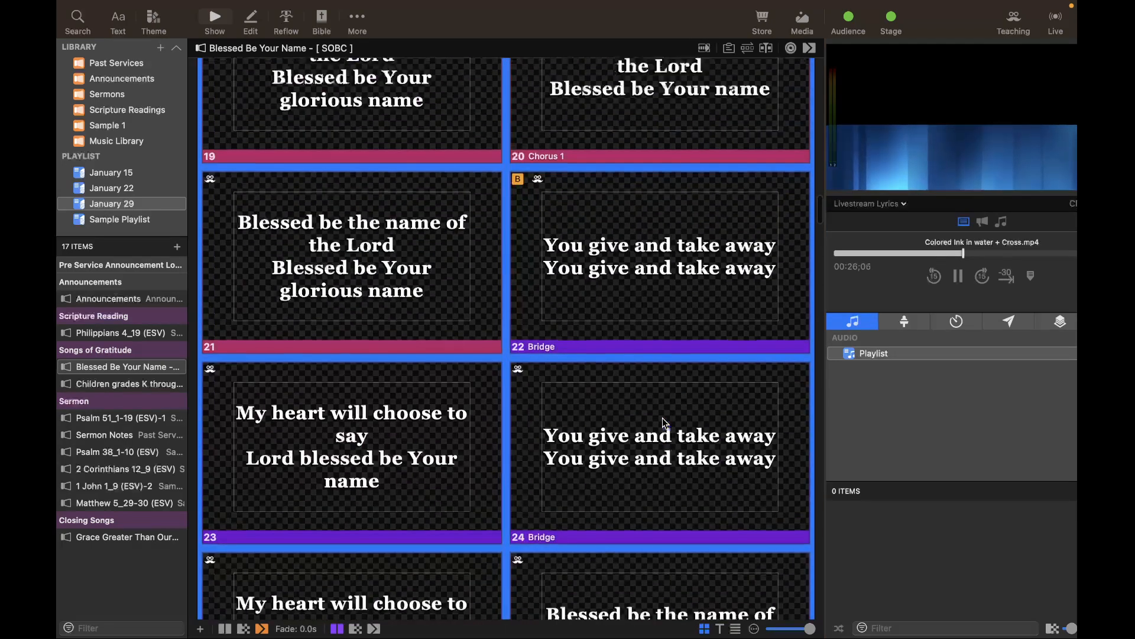
scroll(663, 418, "up", 15)
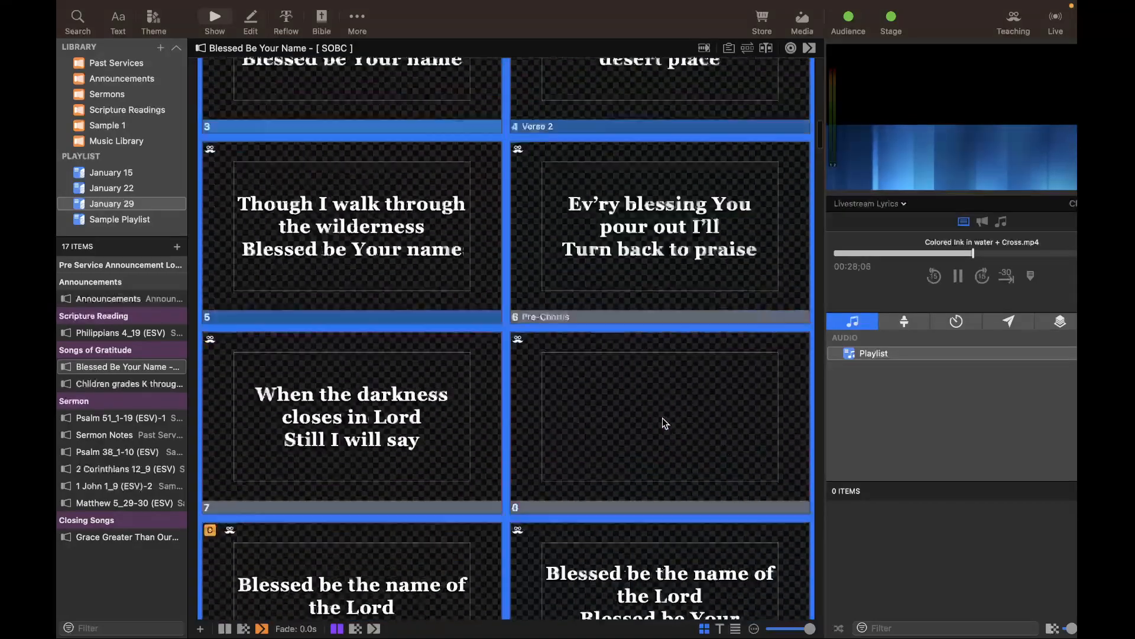
scroll(662, 417, "up", 5)
Send the song's background slide live, then both Philippians 4:19 slides, and alternate between the song's Verse 1 and the scripture verse, ending on Verse 1
left_click(485, 340)
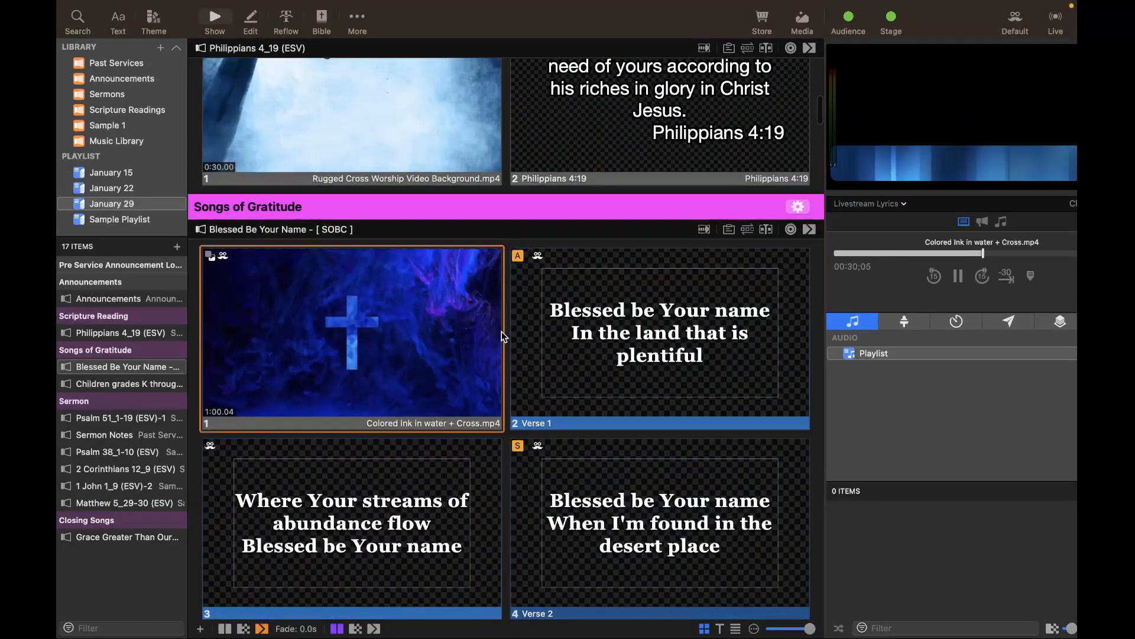
scroll(513, 244, "up", 3)
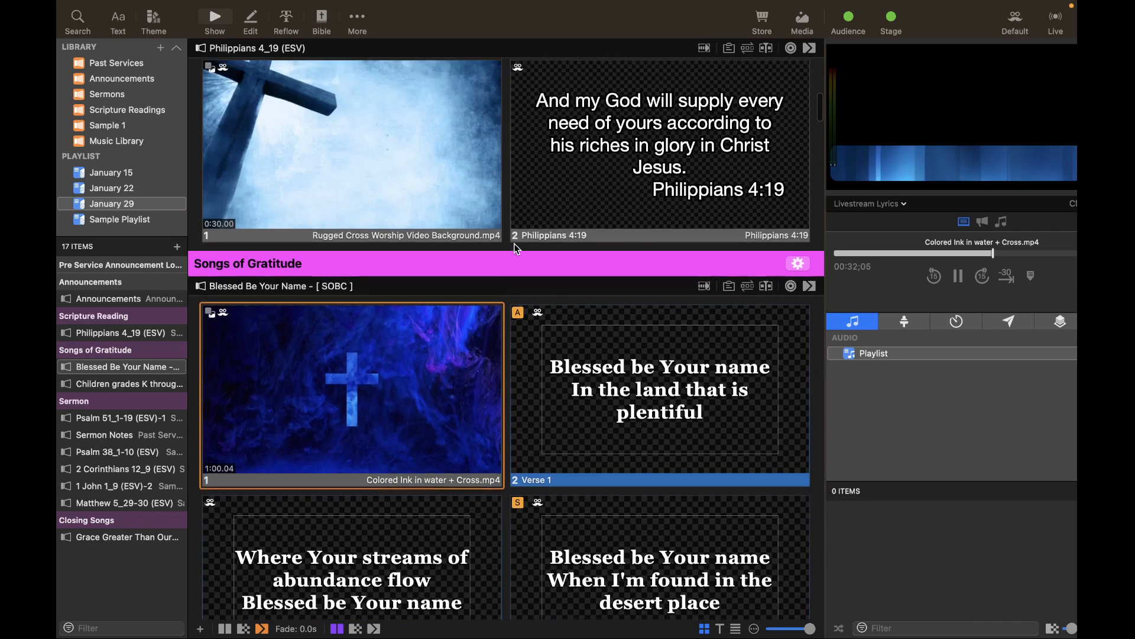
left_click(395, 189)
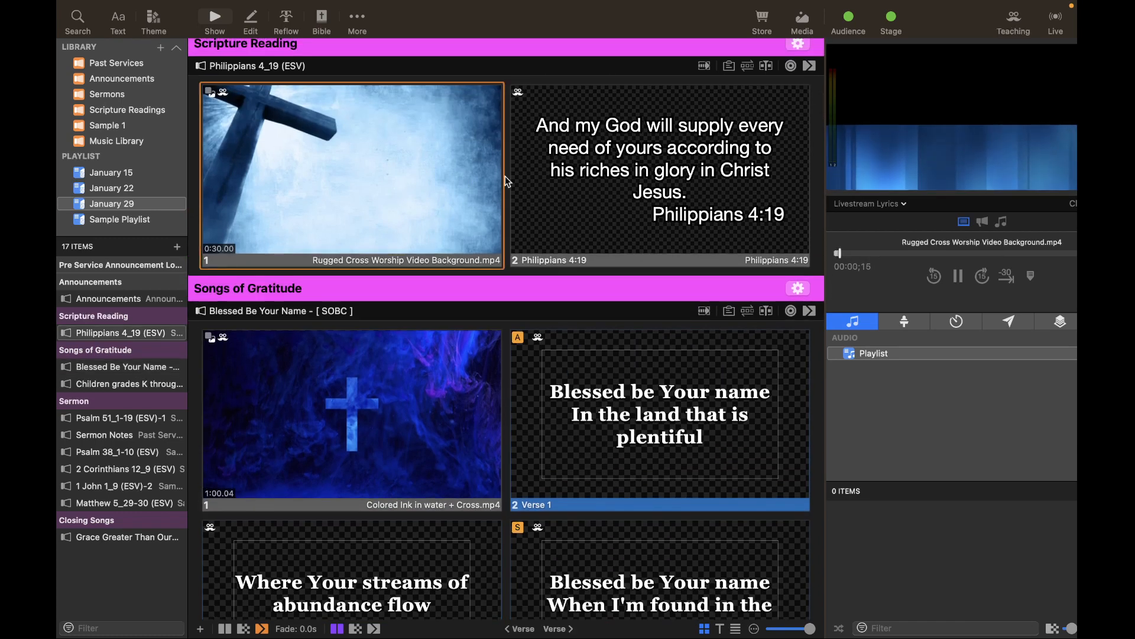
left_click(591, 175)
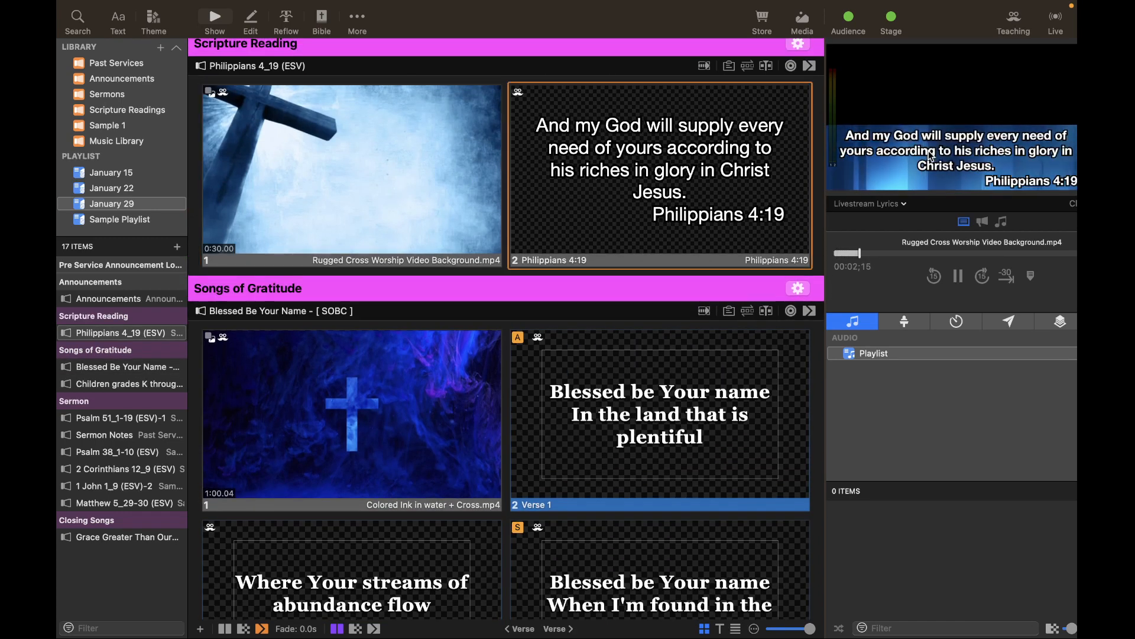
left_click(637, 395)
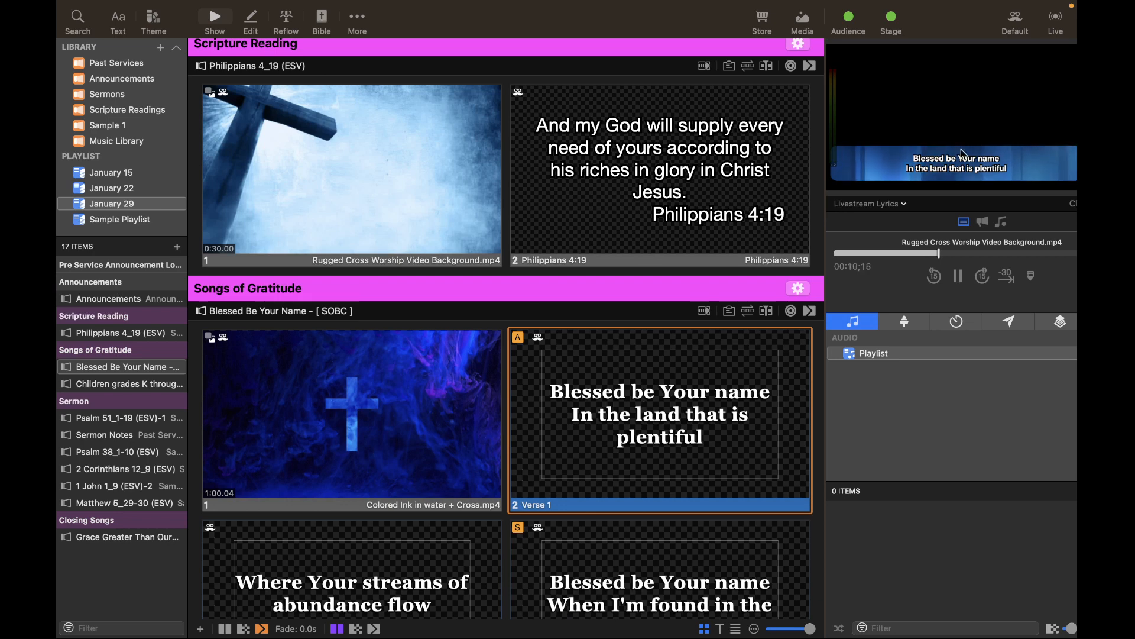
left_click(723, 190)
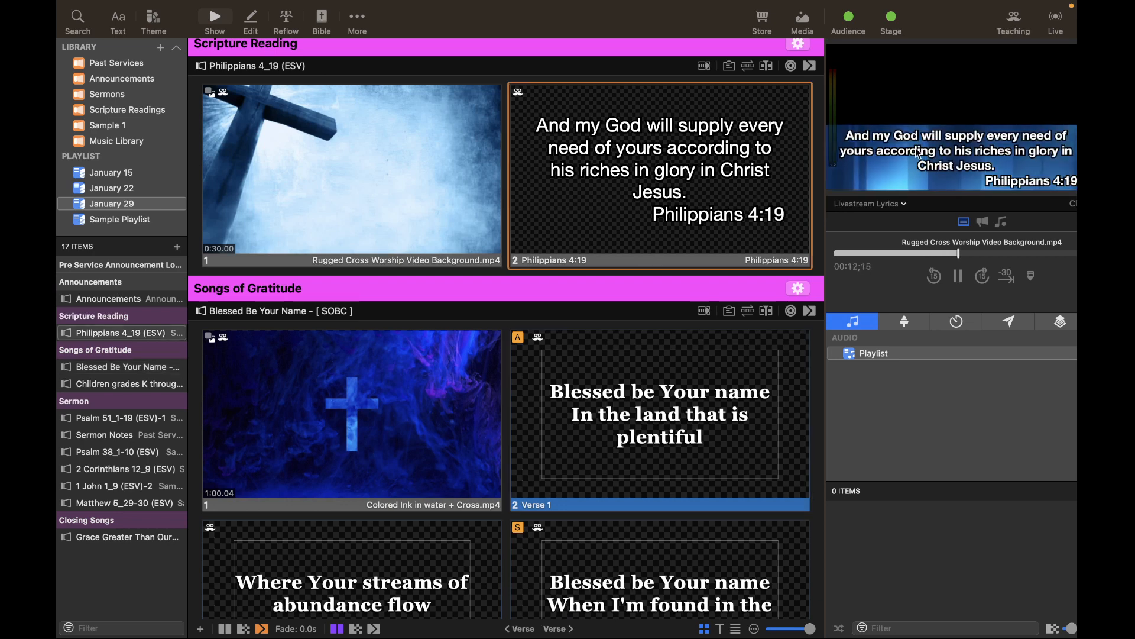
left_click(699, 392)
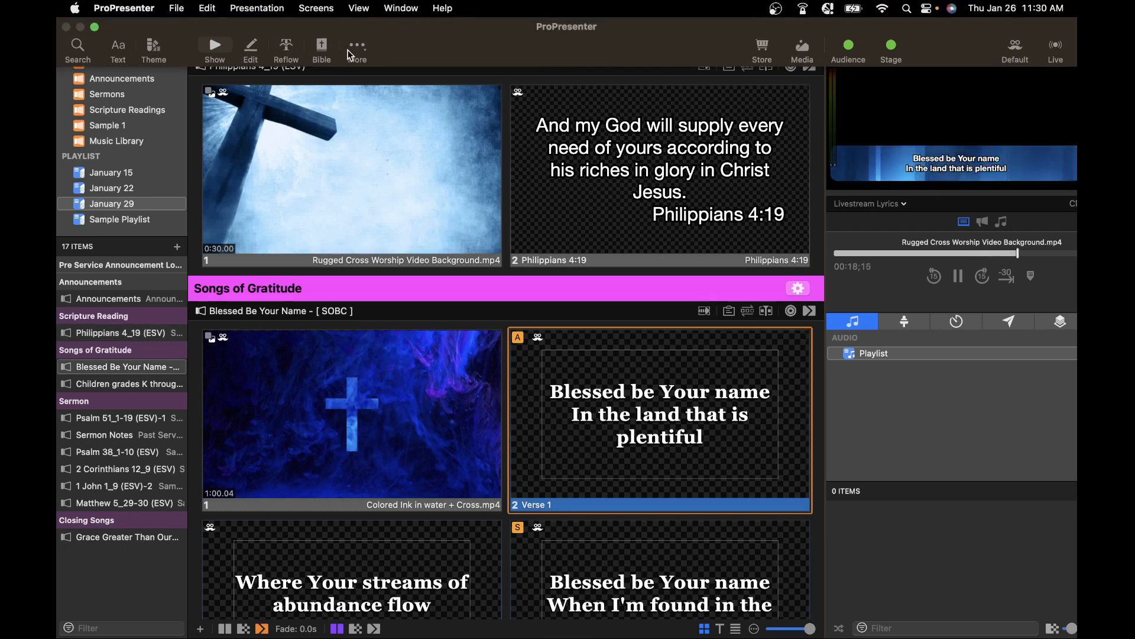
Open the audience looks editor and compare the Teaching preset's screen settings with the live Default look
left_click(319, 8)
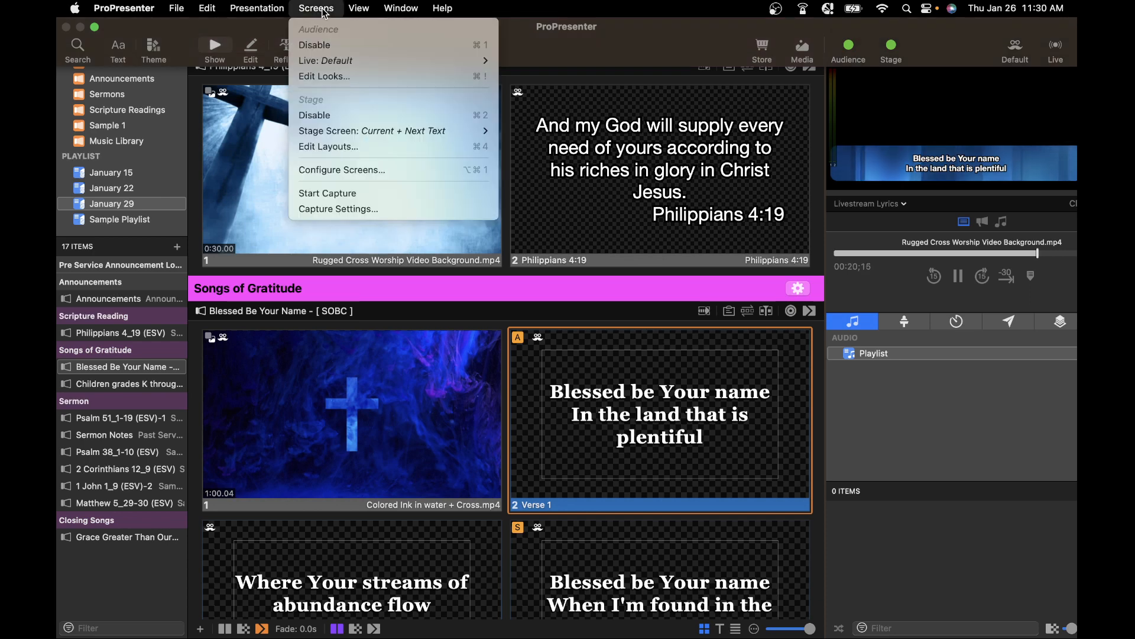
left_click(328, 82)
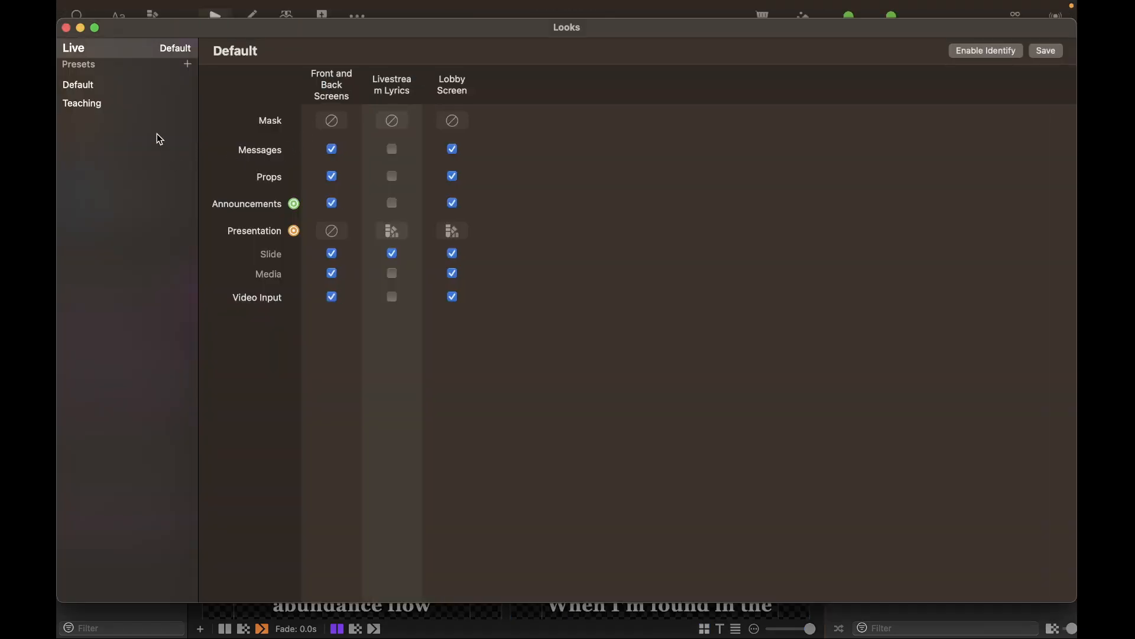
left_click(94, 107)
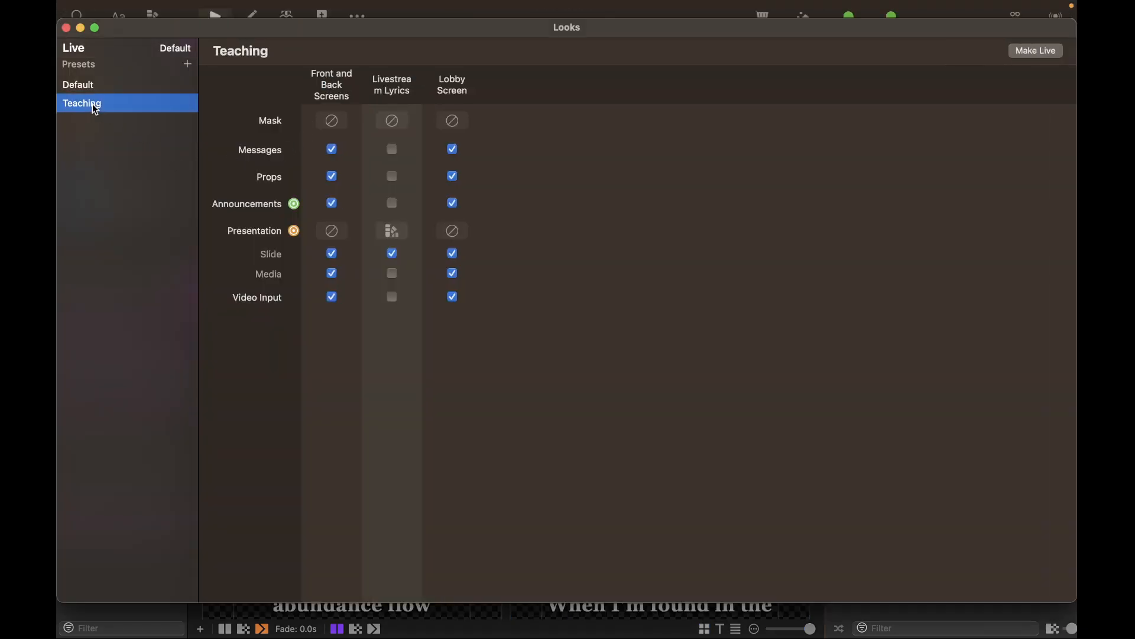
left_click(112, 49)
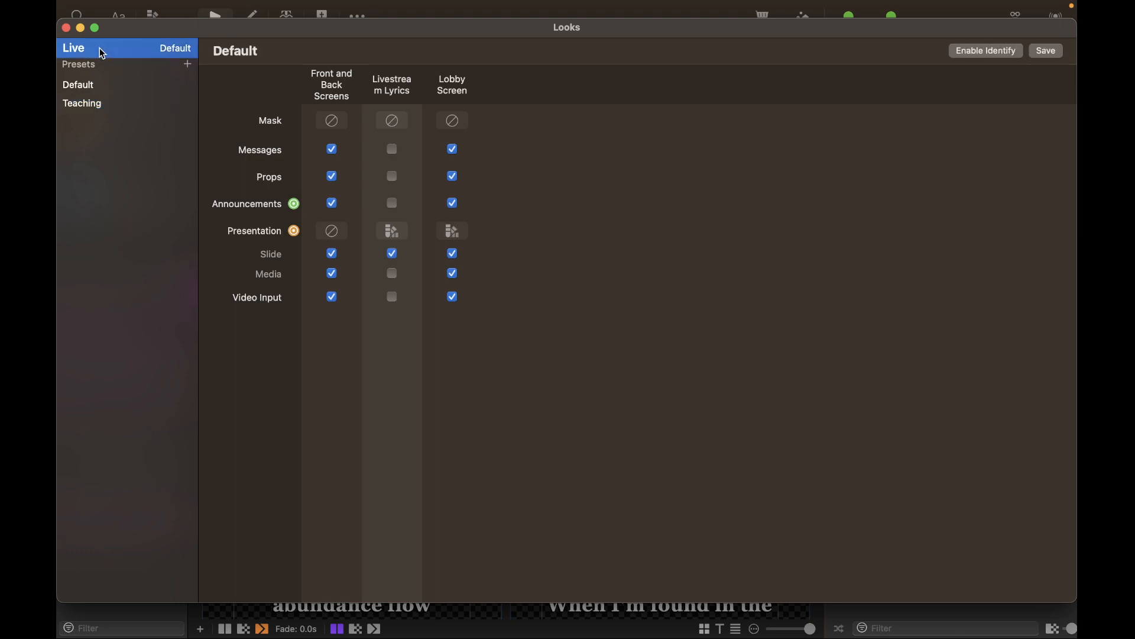
left_click(110, 106)
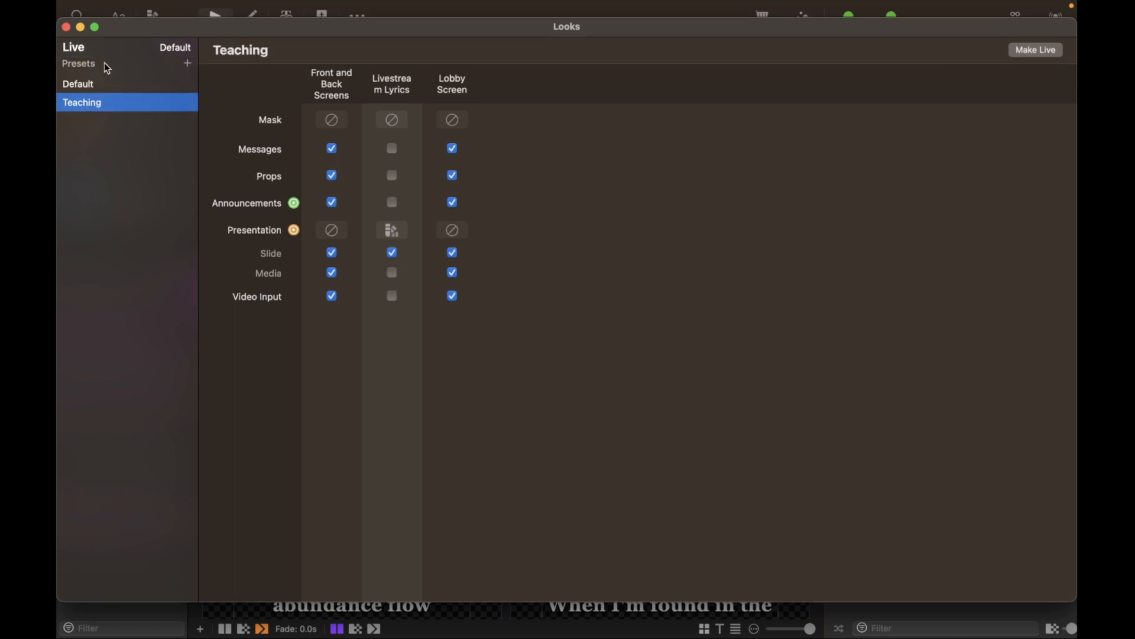
left_click(92, 53)
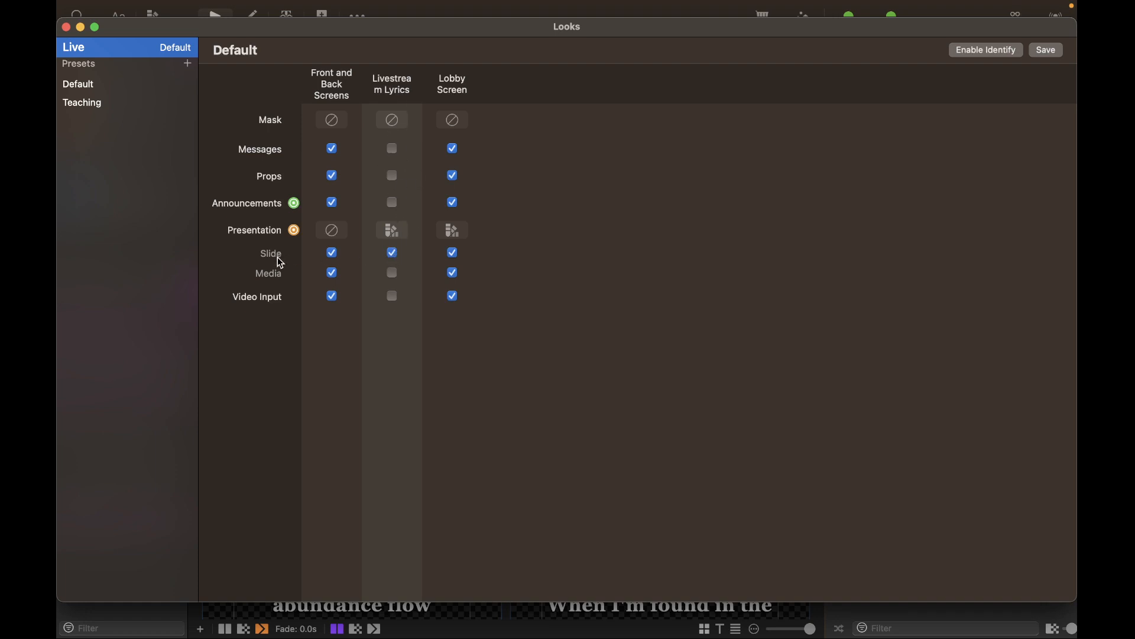
In the live Default look, pick Livestream Template as the Livestream Lyrics presentation theme and inspect the Lobby Screen's Lower Thirds Video theme choices
left_click(393, 231)
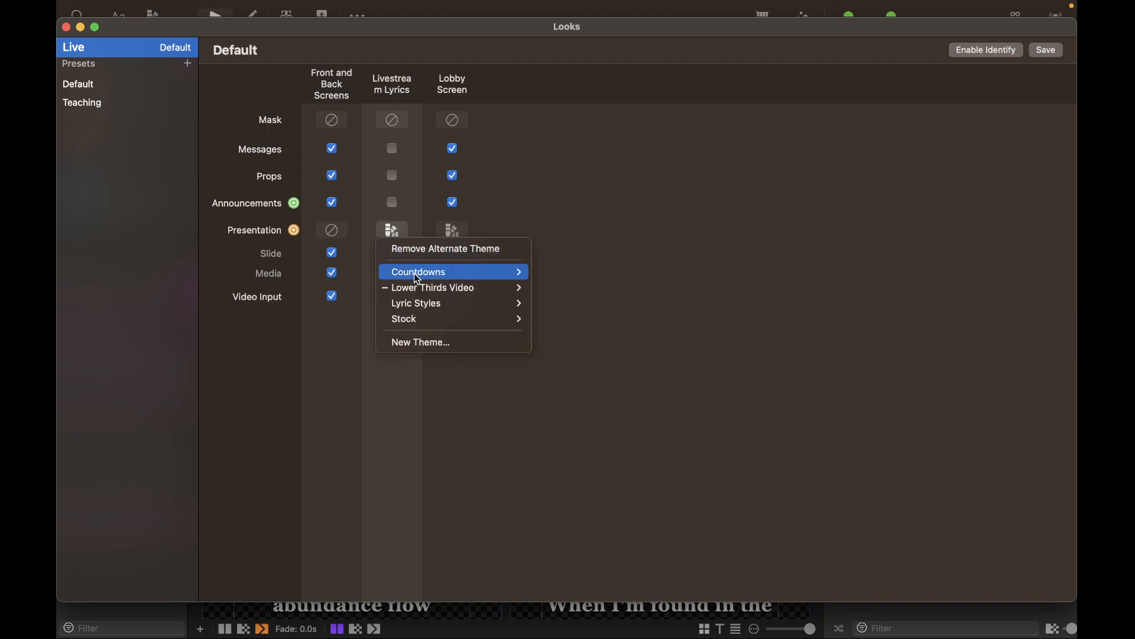
mouse_move(419, 291)
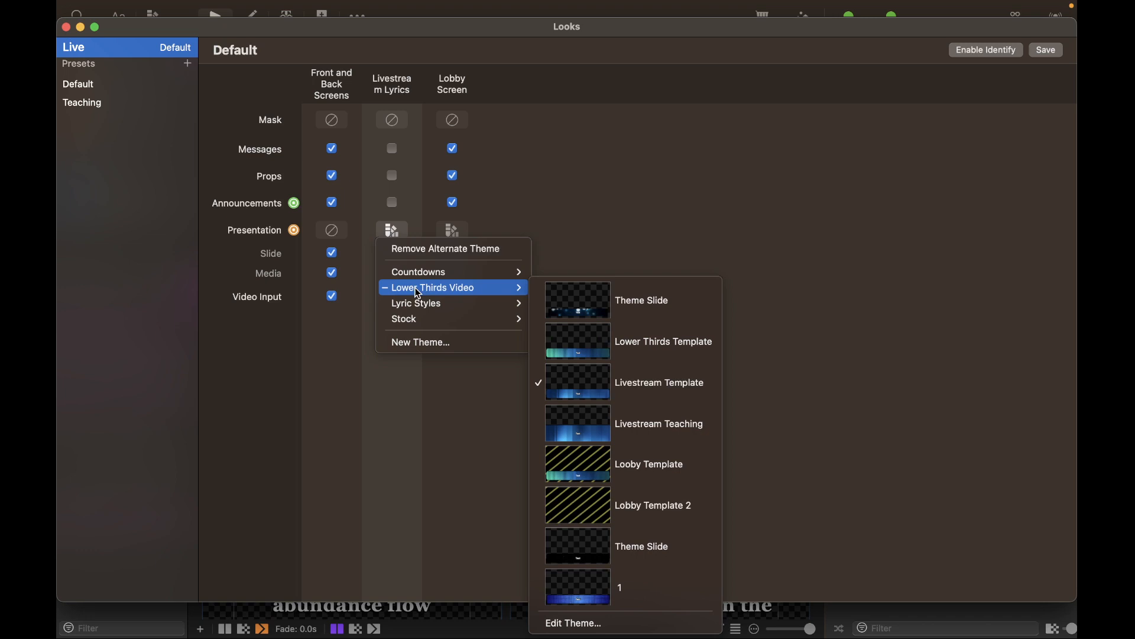
left_click(653, 379)
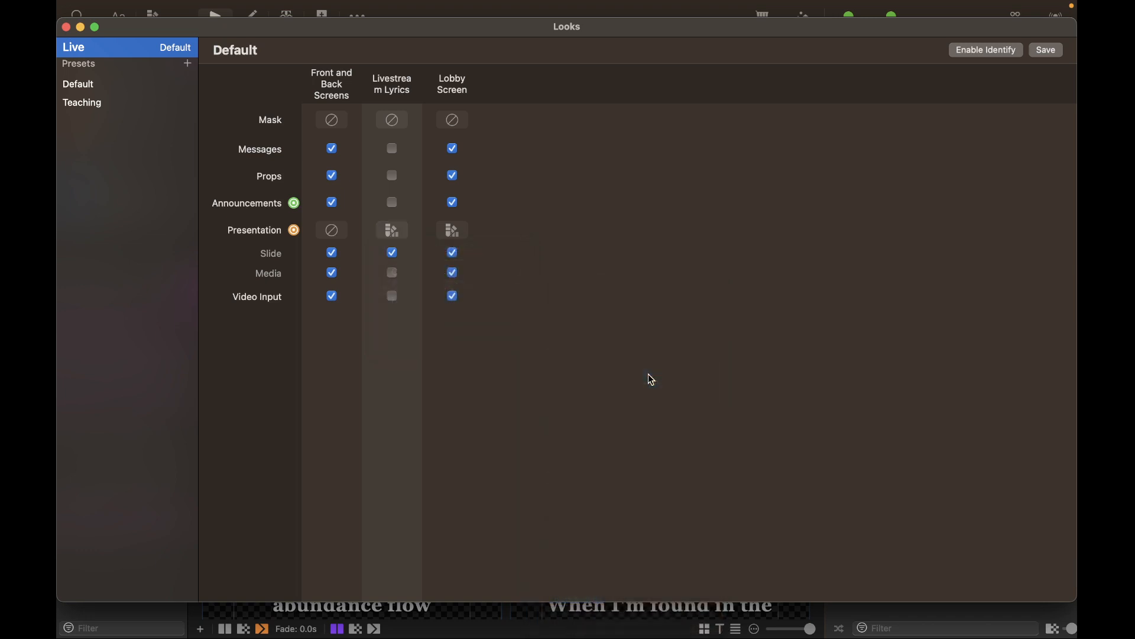
left_click(402, 234)
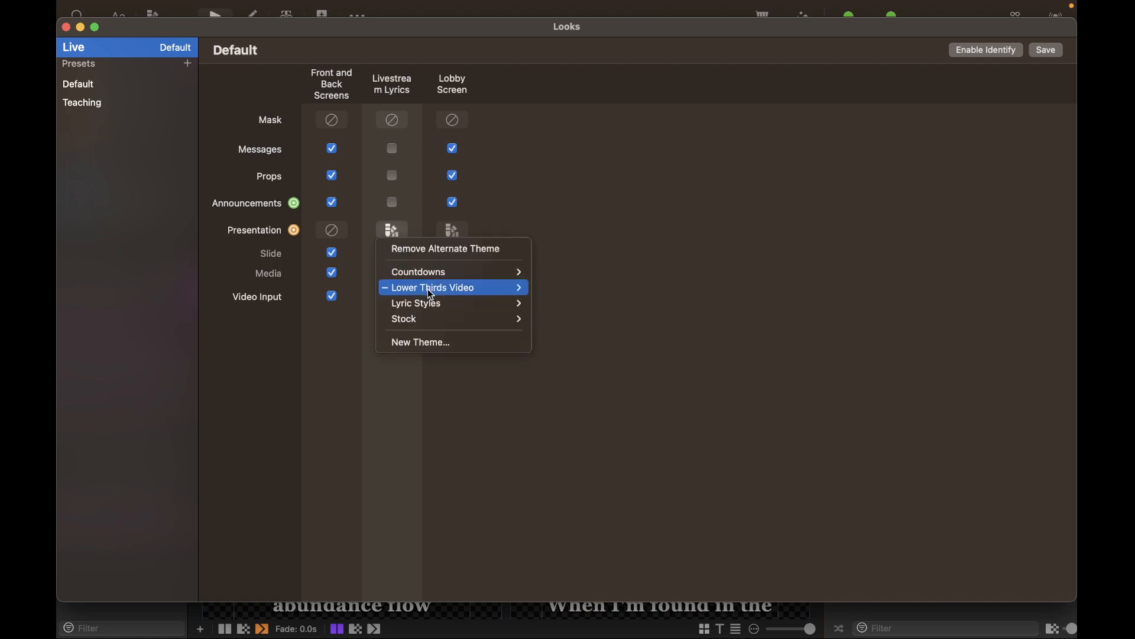
left_click(555, 203)
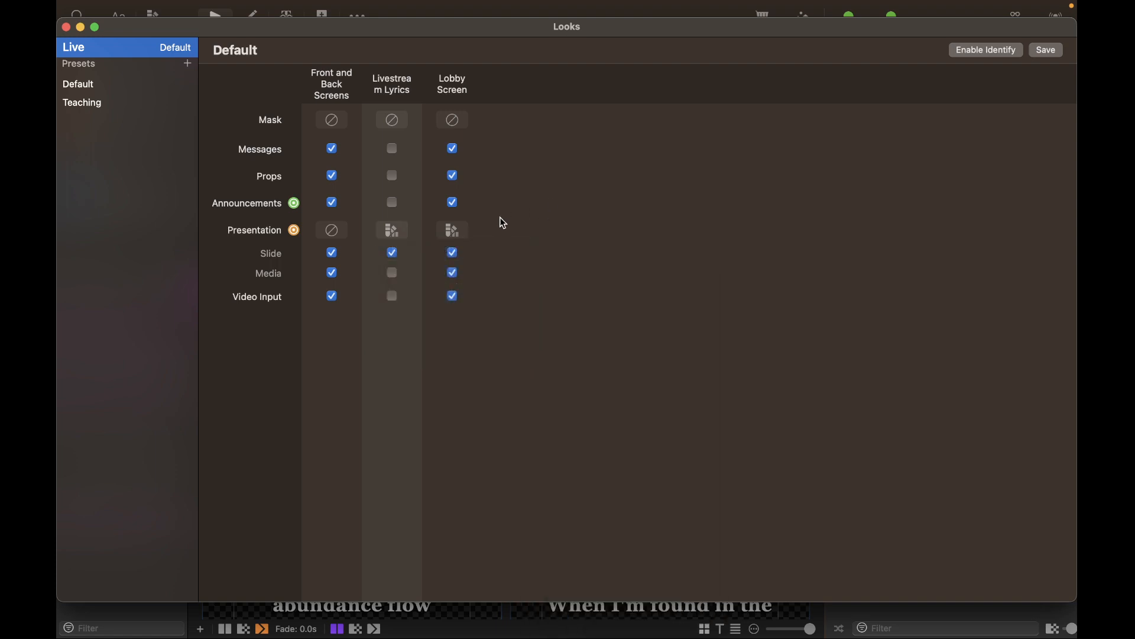
left_click(453, 231)
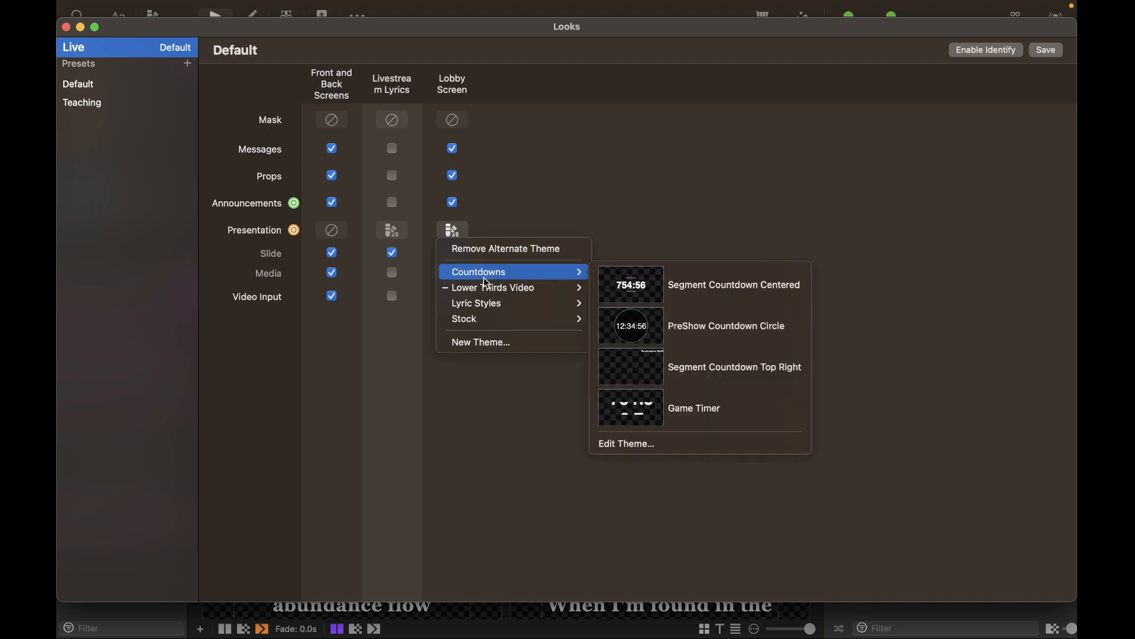
mouse_move(490, 294)
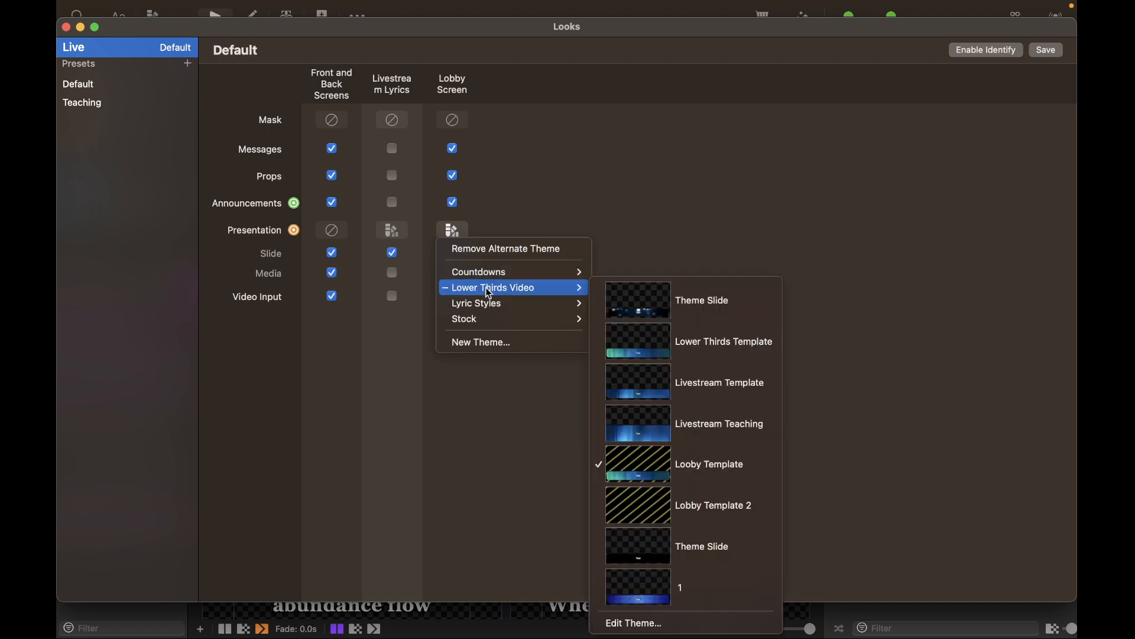
left_click(480, 401)
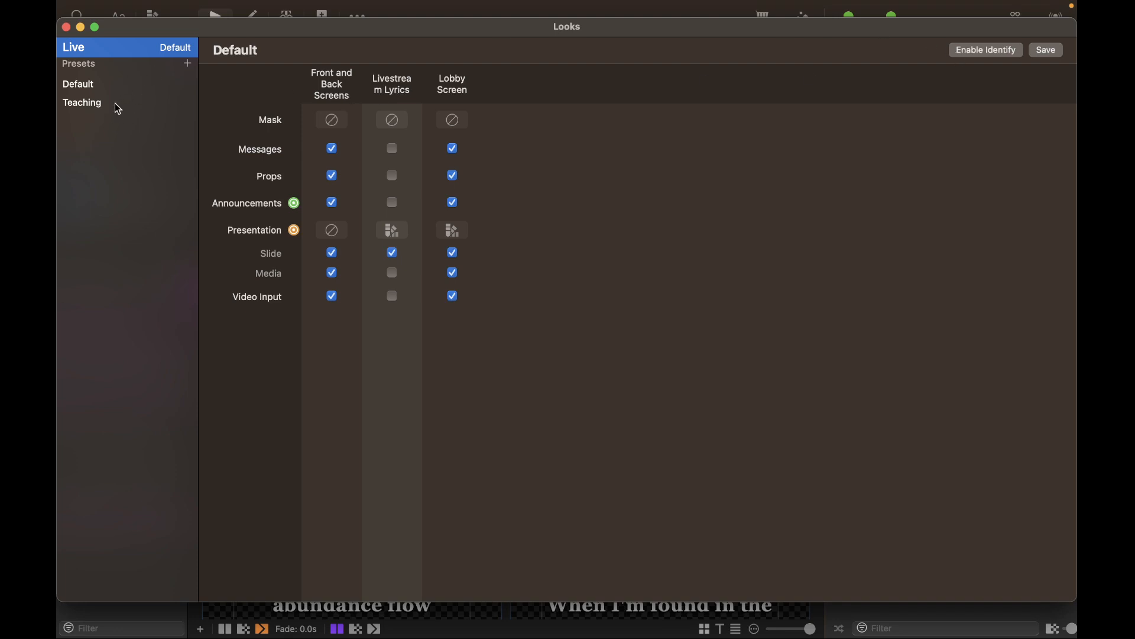
Inspect the Lower Thirds Video theme used for Livestream Lyrics in the Teaching preset, and close the looks editor
left_click(97, 105)
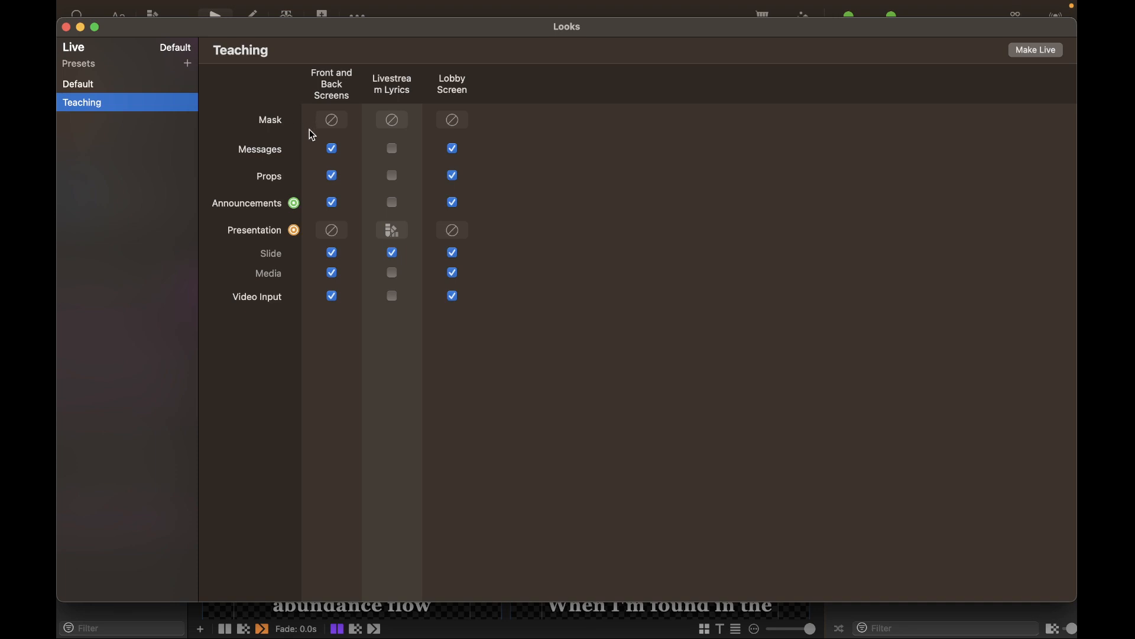
left_click(393, 232)
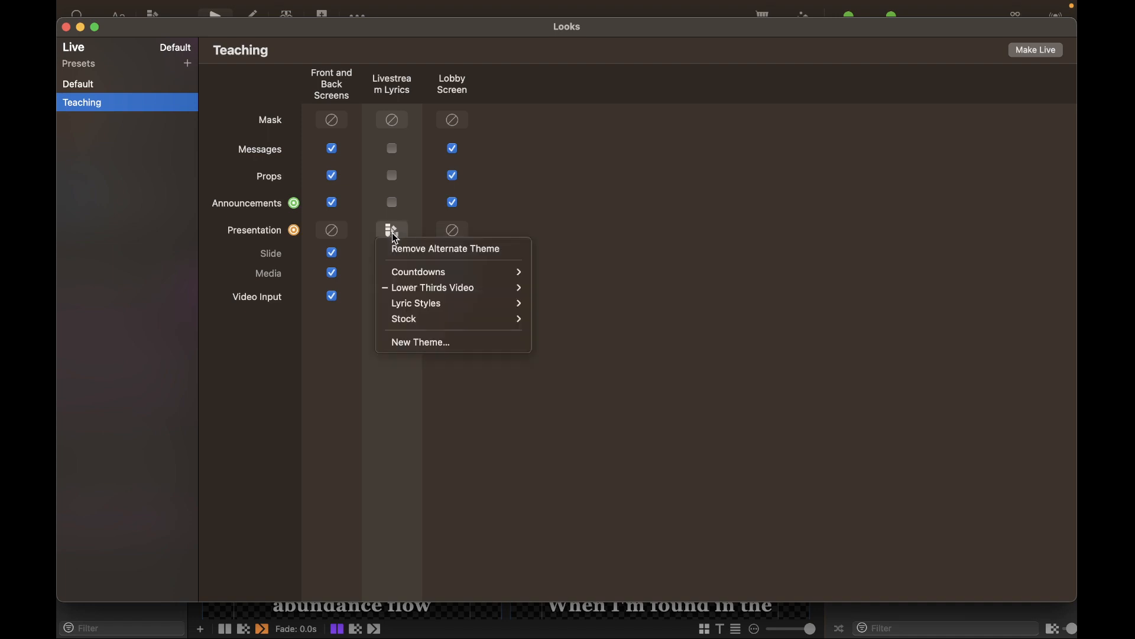
mouse_move(423, 285)
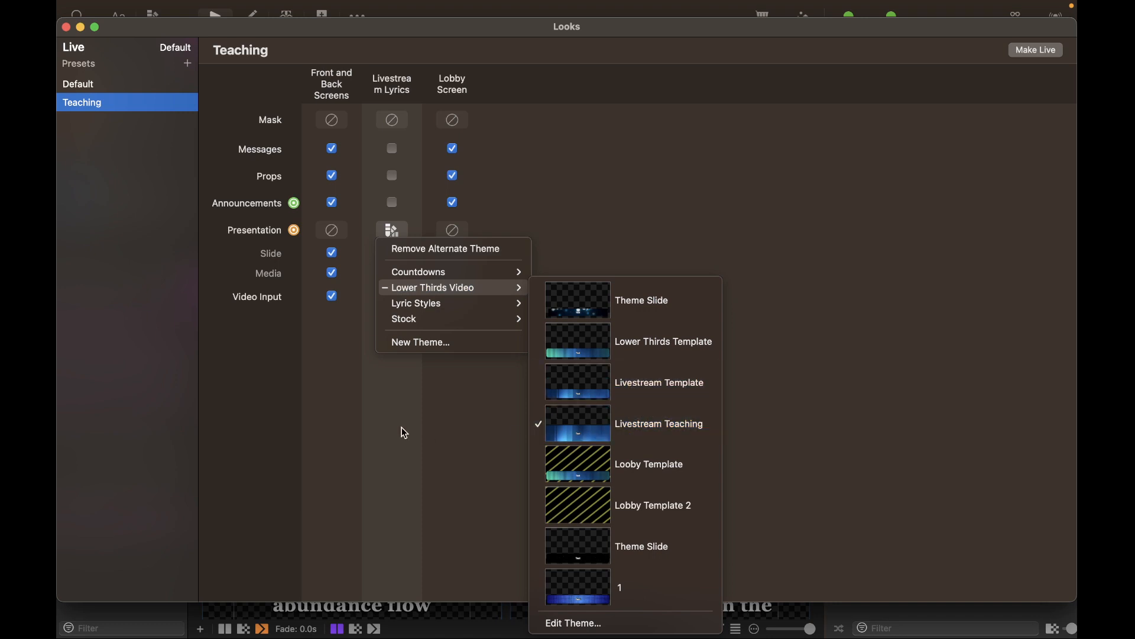
left_click(450, 376)
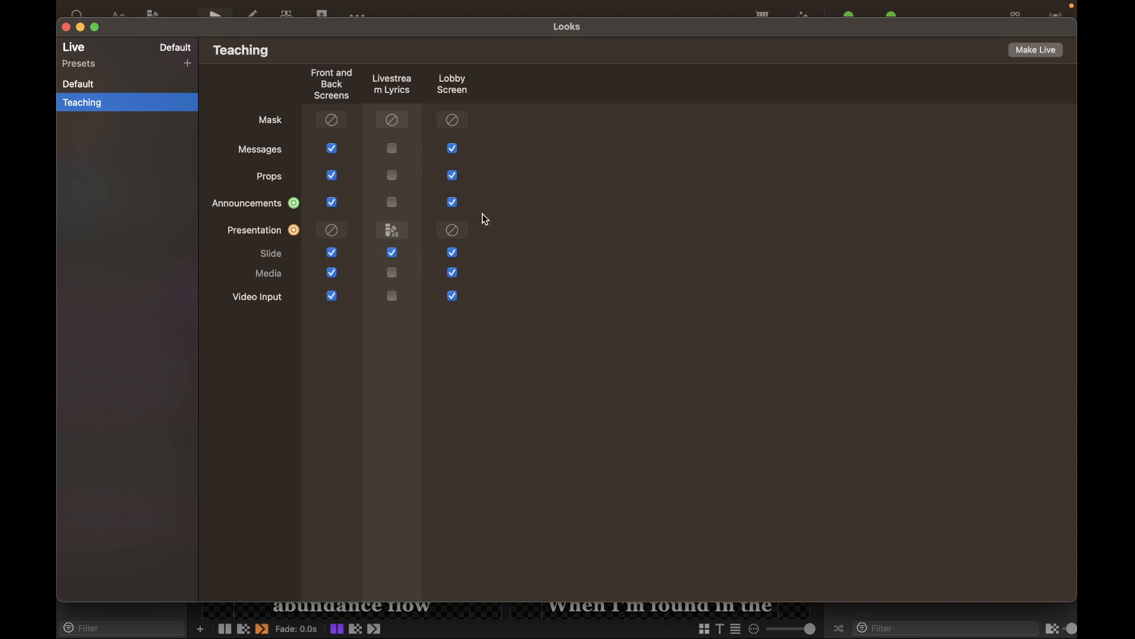
left_click(66, 28)
Send the Philippians 4:19 background slide live, then select both Philippians 4:19 slides and check their assigned audience look action
scroll(318, 174, "up", 1)
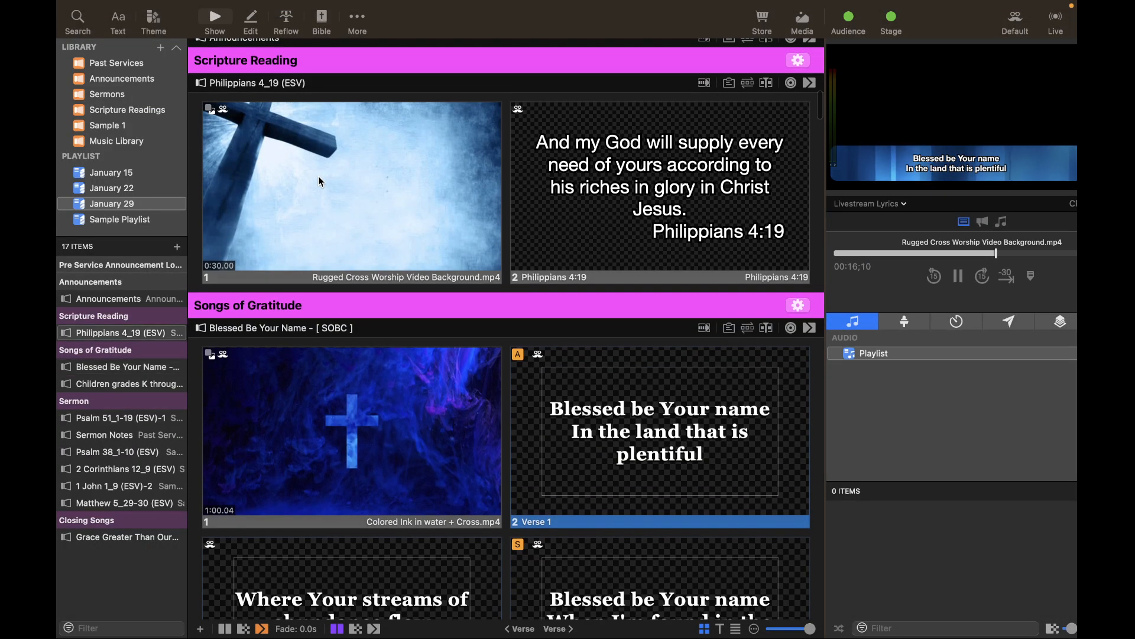
left_click(318, 179)
left_click(539, 184, "shift")
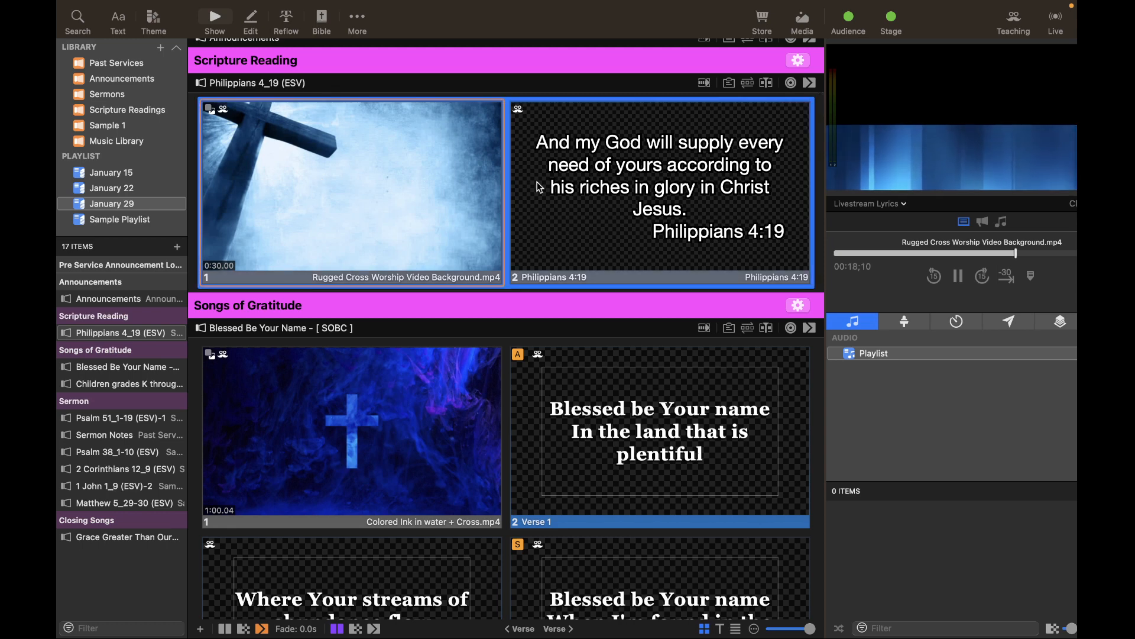
right_click(537, 183)
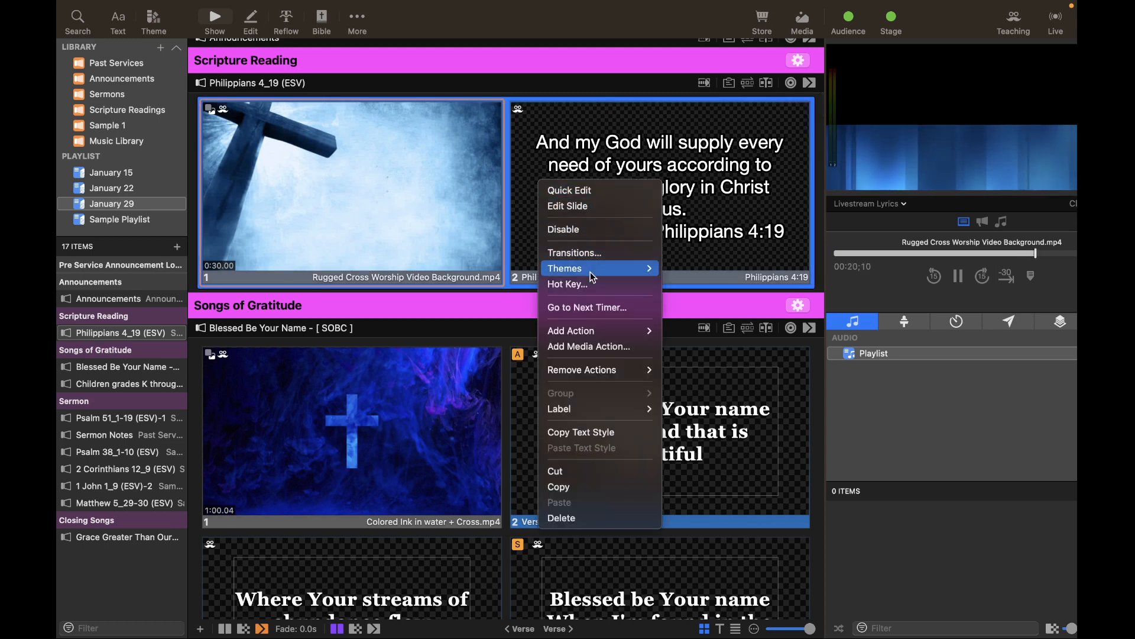
mouse_move(594, 330)
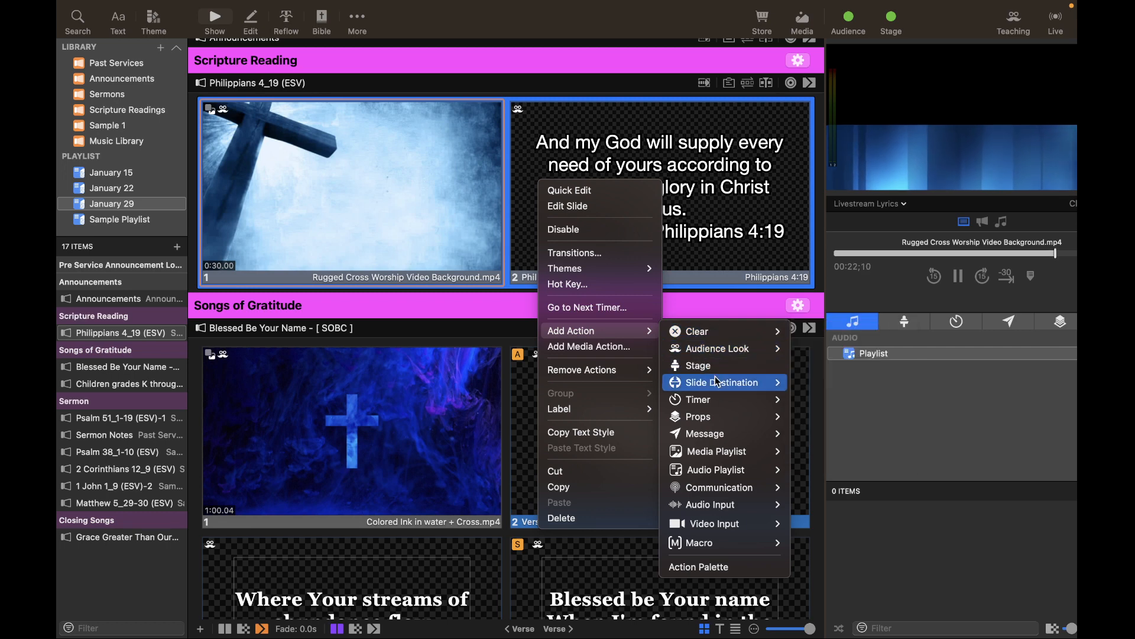
mouse_move(767, 354)
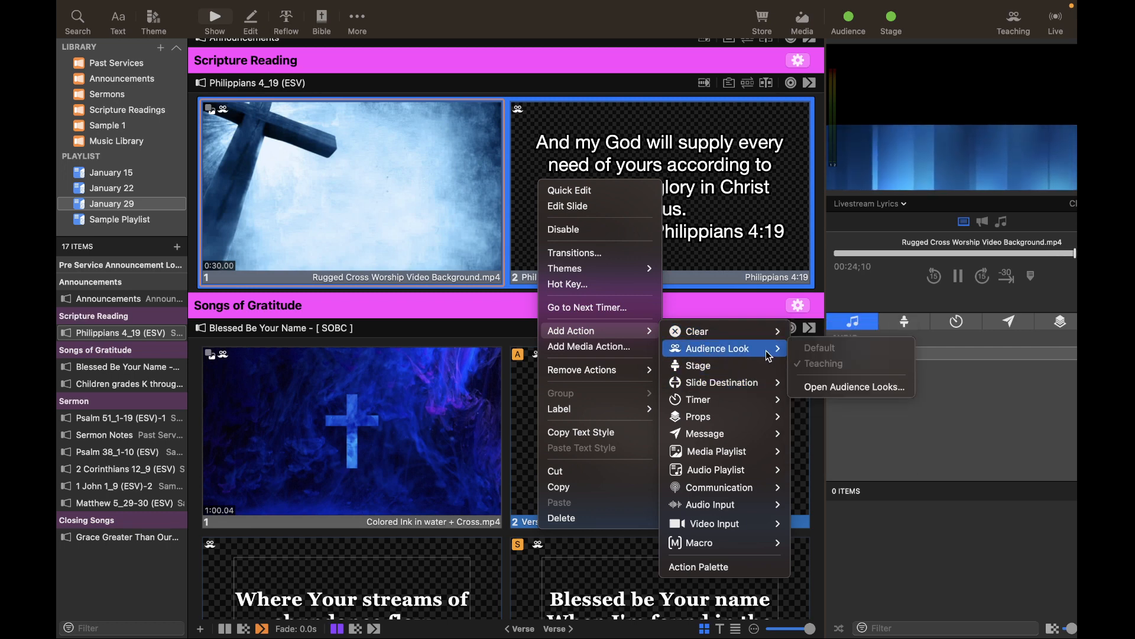
left_click(728, 211)
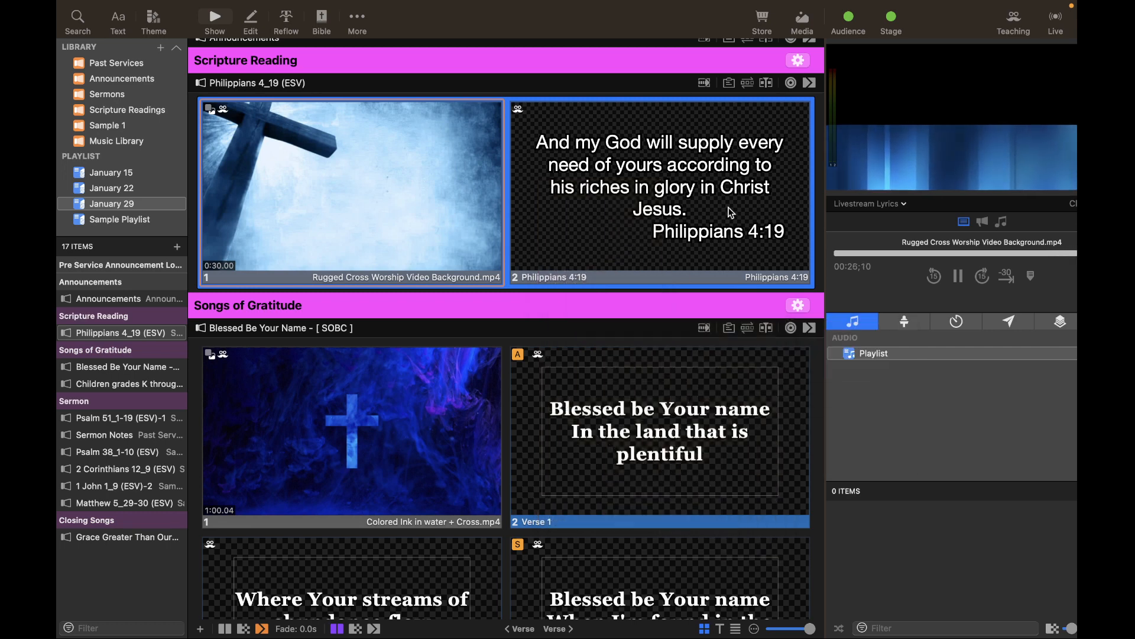
Send the Philippians 4:19 verse slide live, followed by Verse 1 of Blessed Be Your Name
left_click(730, 209)
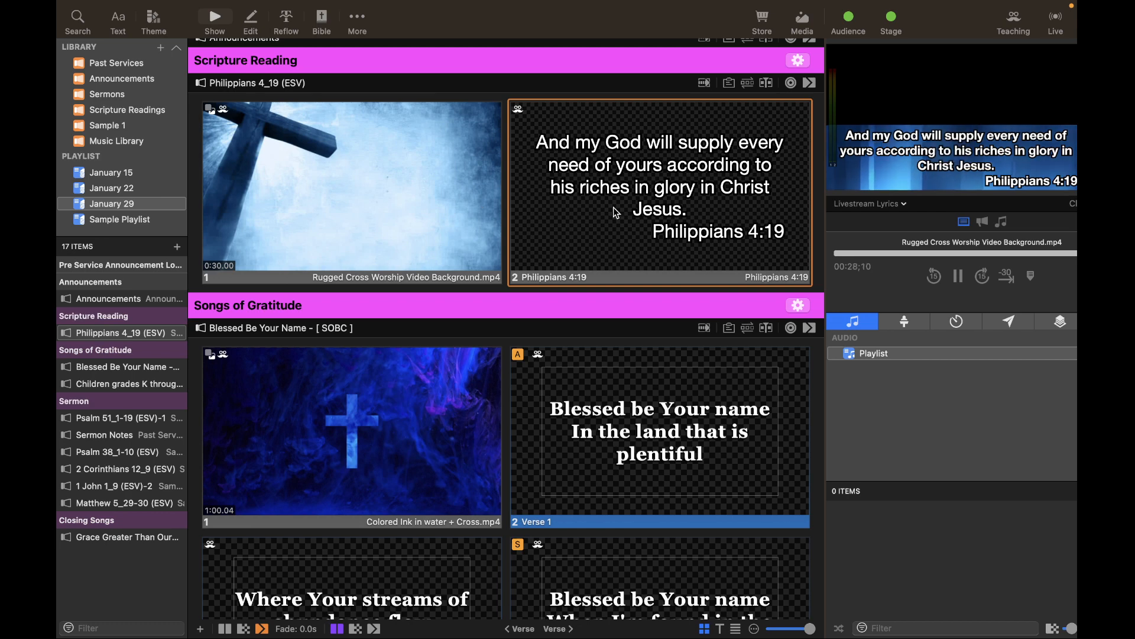
scroll(613, 207, "down", 2)
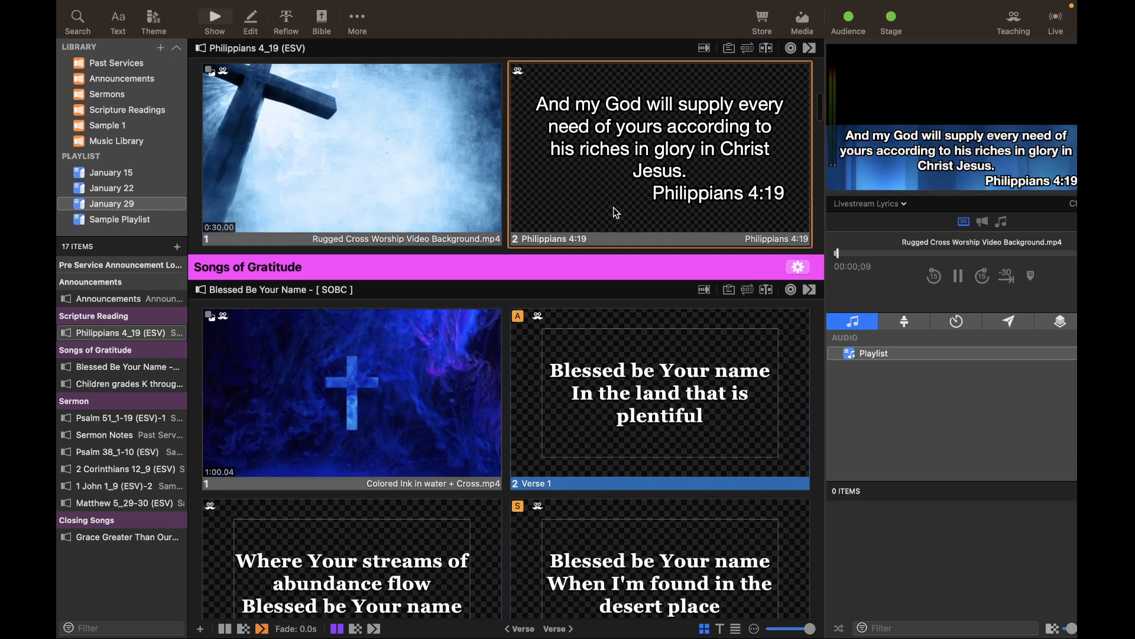
left_click(580, 349)
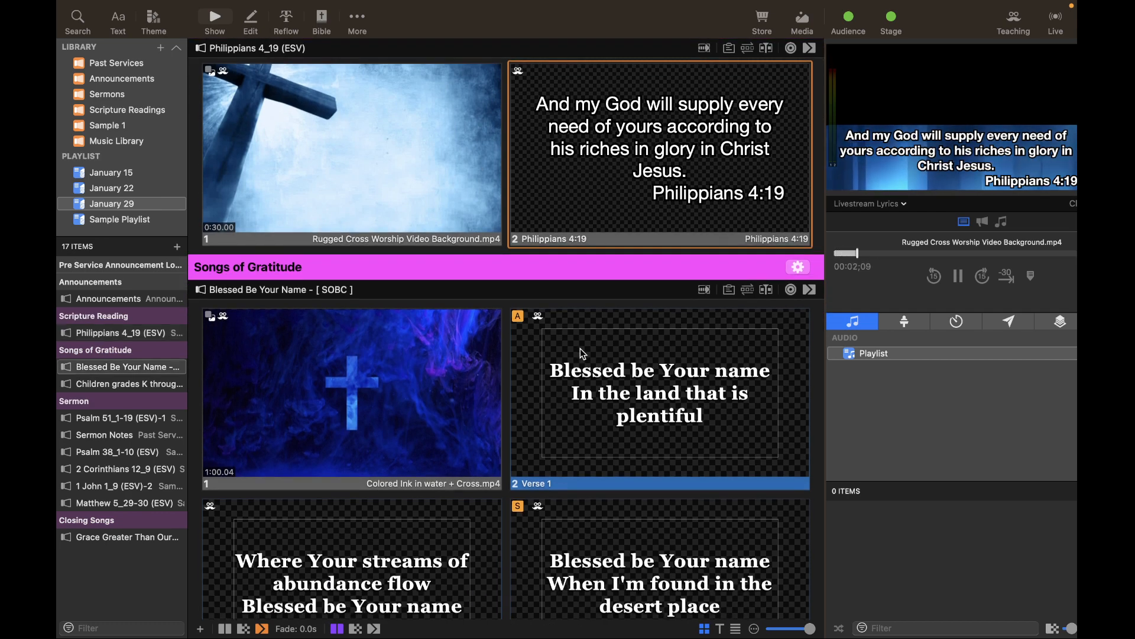
scroll(507, 396, "down", 5)
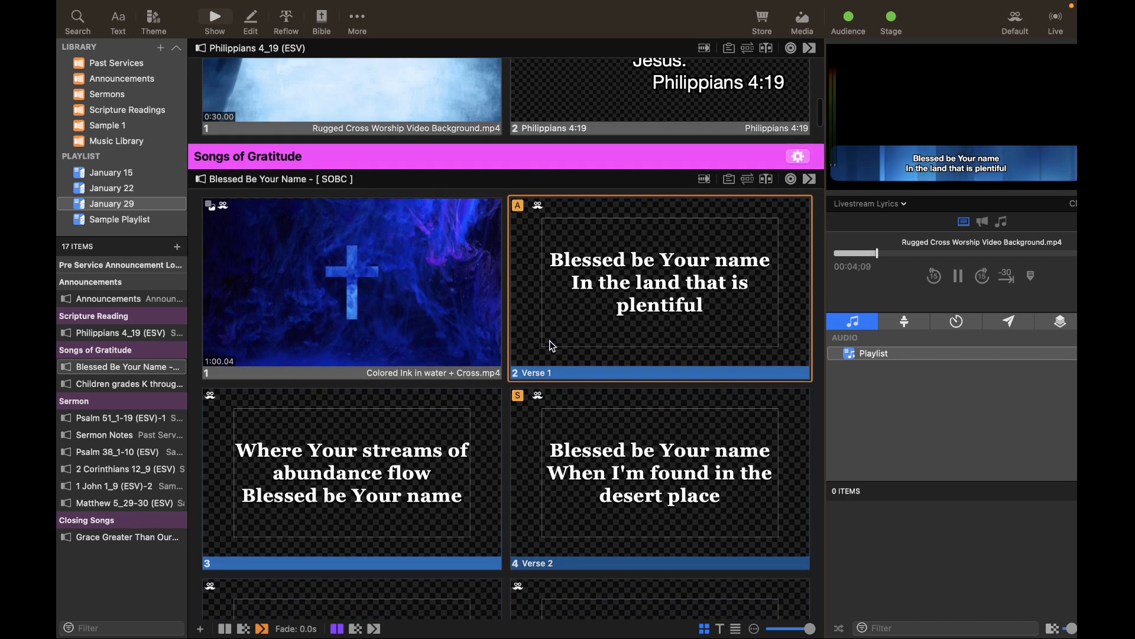
Switch the output preview to Front and Back Screens and send the Philippians 4:19 verse slide live
left_click(897, 203)
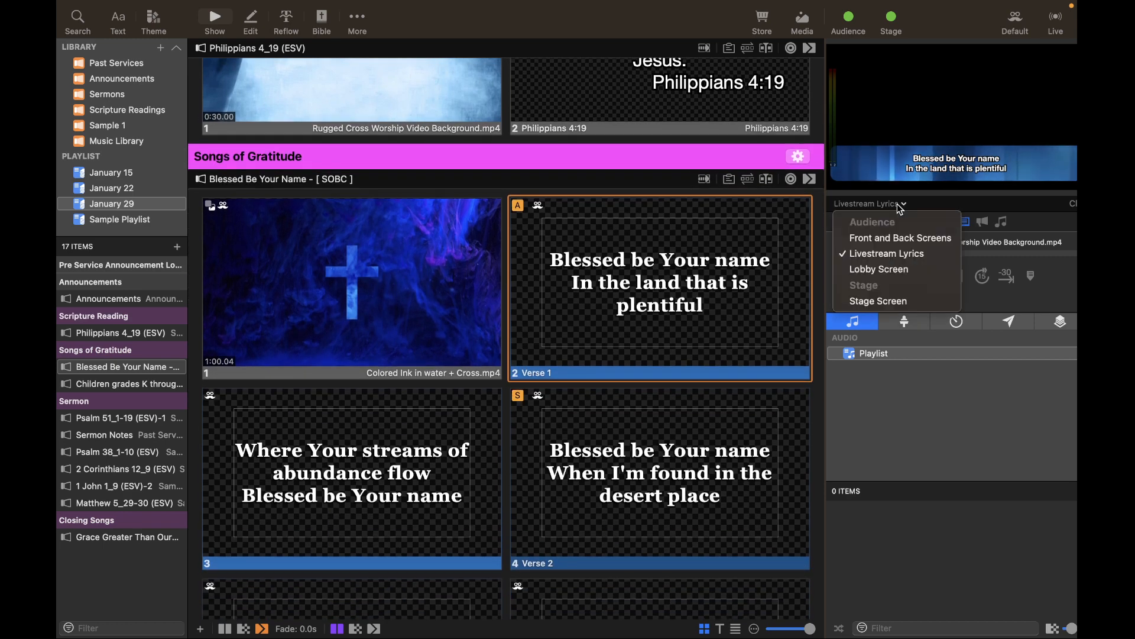
left_click(888, 237)
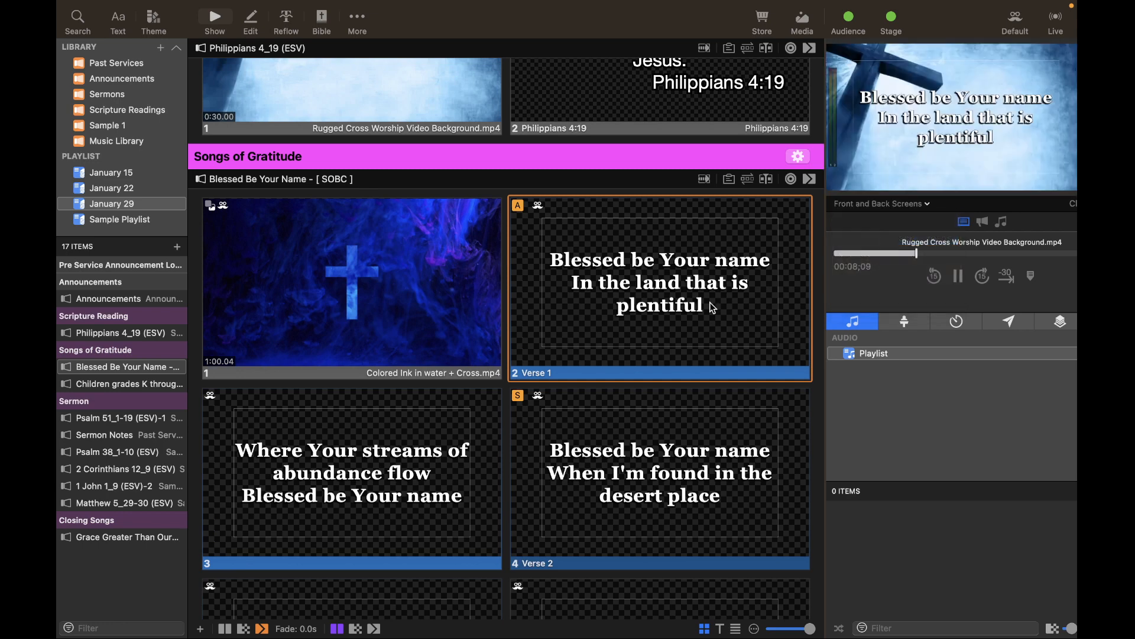
scroll(713, 307, "up", 4)
left_click(689, 197)
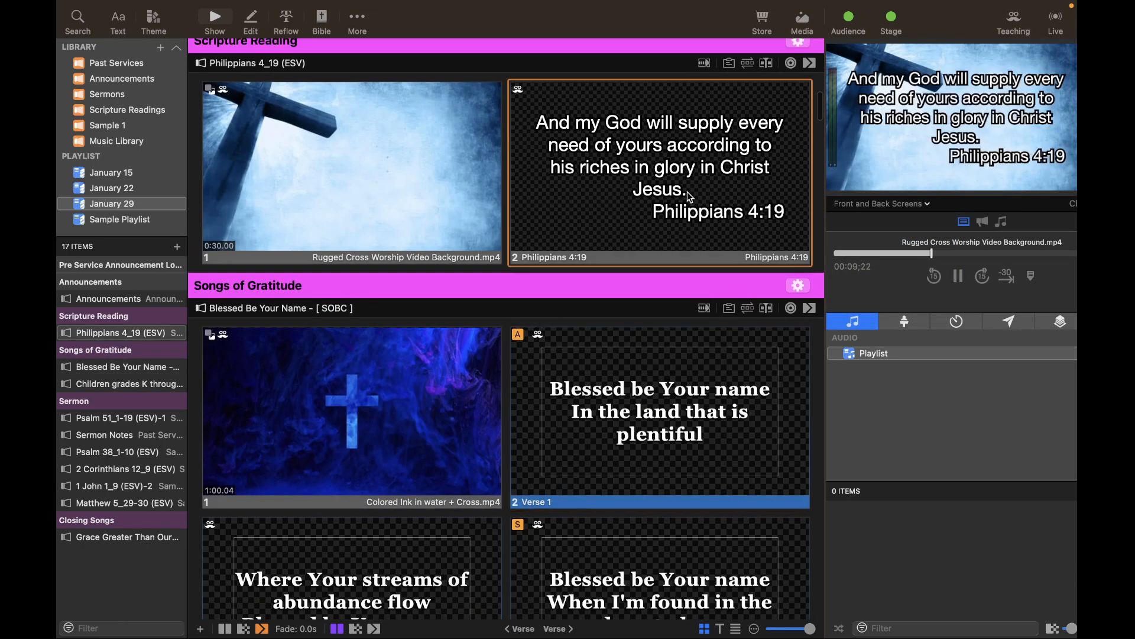
Run Blessed Be Your Name live from its background slide through Verse 1 and slide 3 to the first Verse 2 slide
left_click(688, 391)
left_click(465, 394)
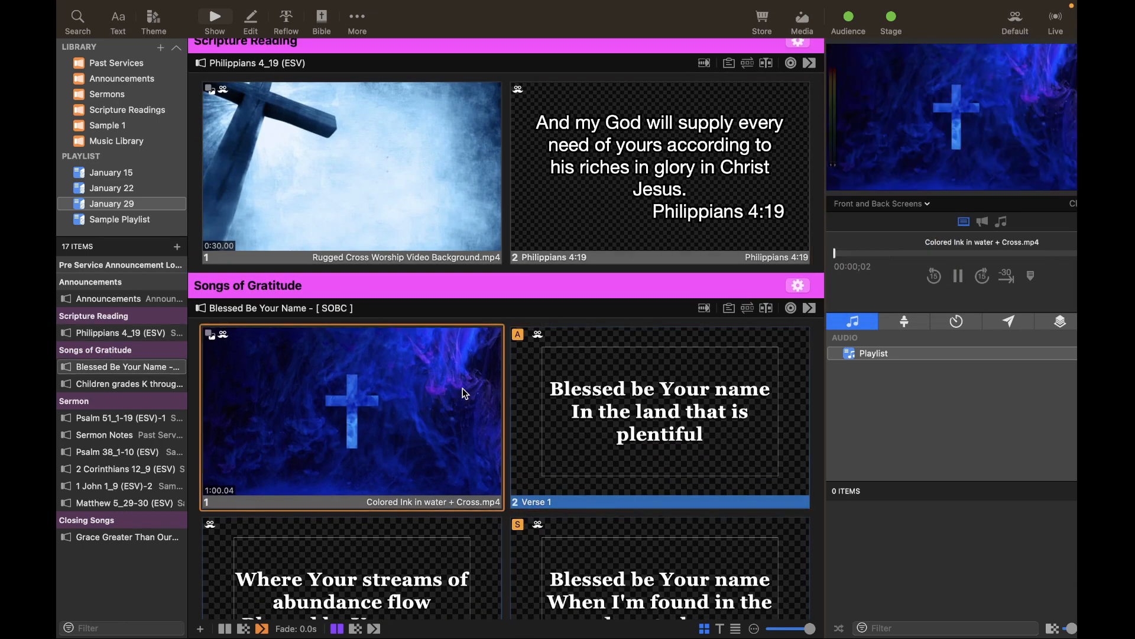
left_click(590, 405)
scroll(590, 404, "down", 3)
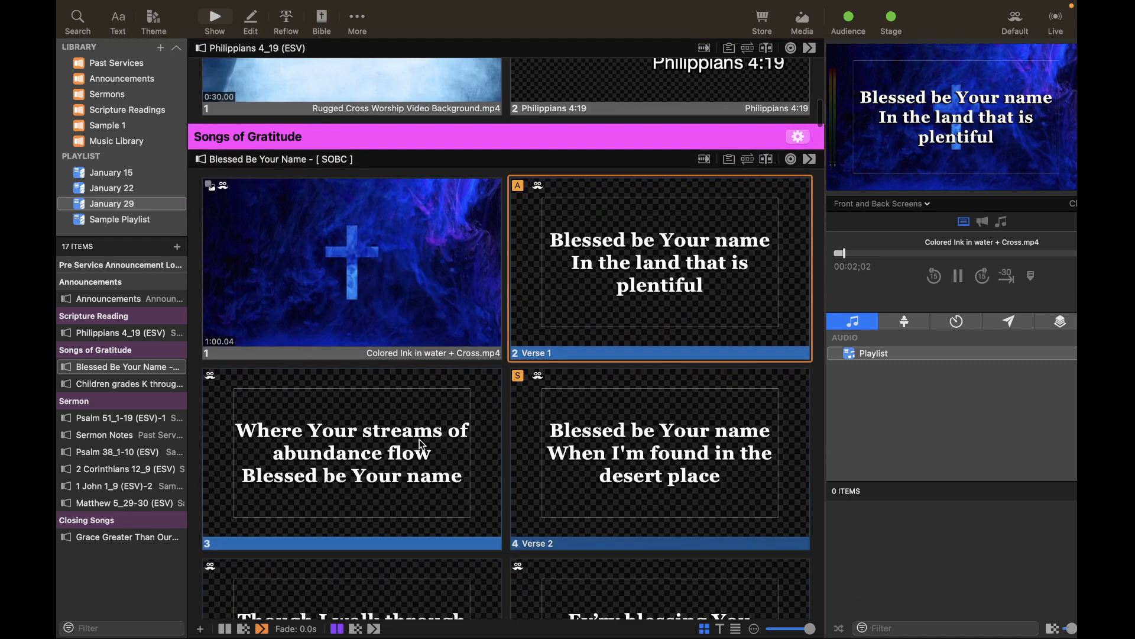
left_click(423, 445)
left_click(584, 441)
Send the song's background slide and Verse 1 live again, and look over the song's remaining slides
scroll(584, 442, "up", 2)
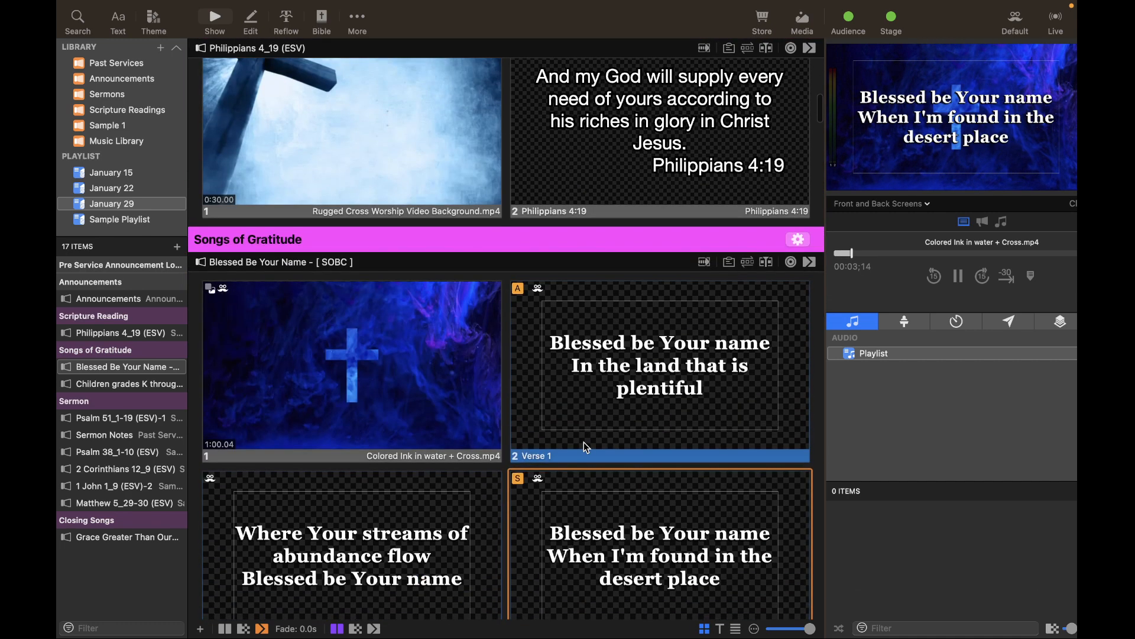
left_click(452, 413)
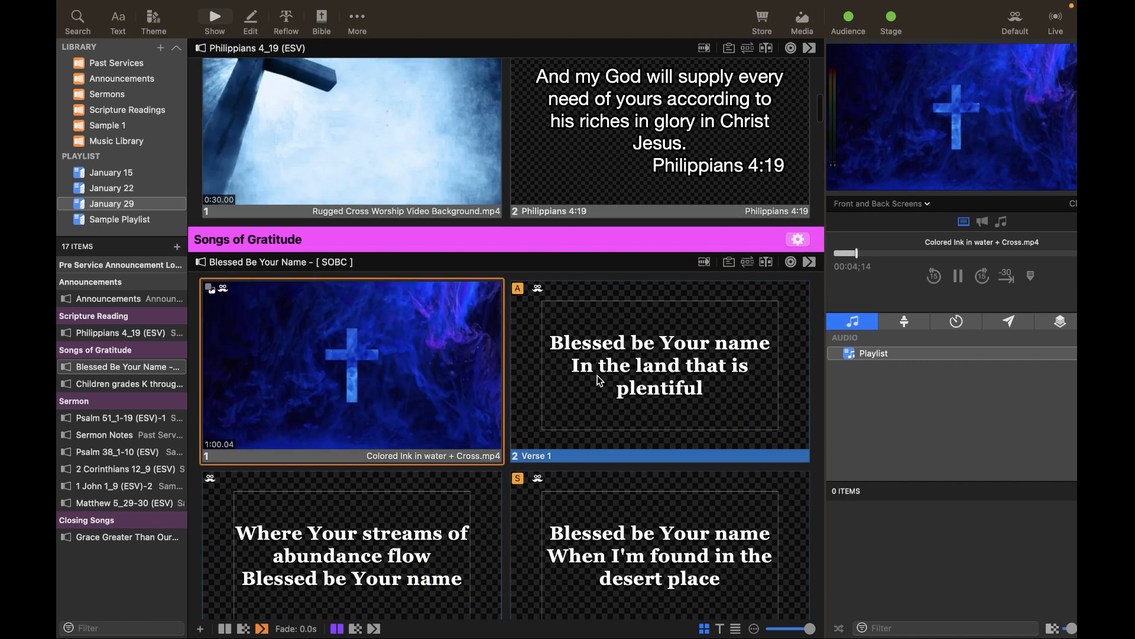
left_click(599, 343)
scroll(599, 343, "up", 2)
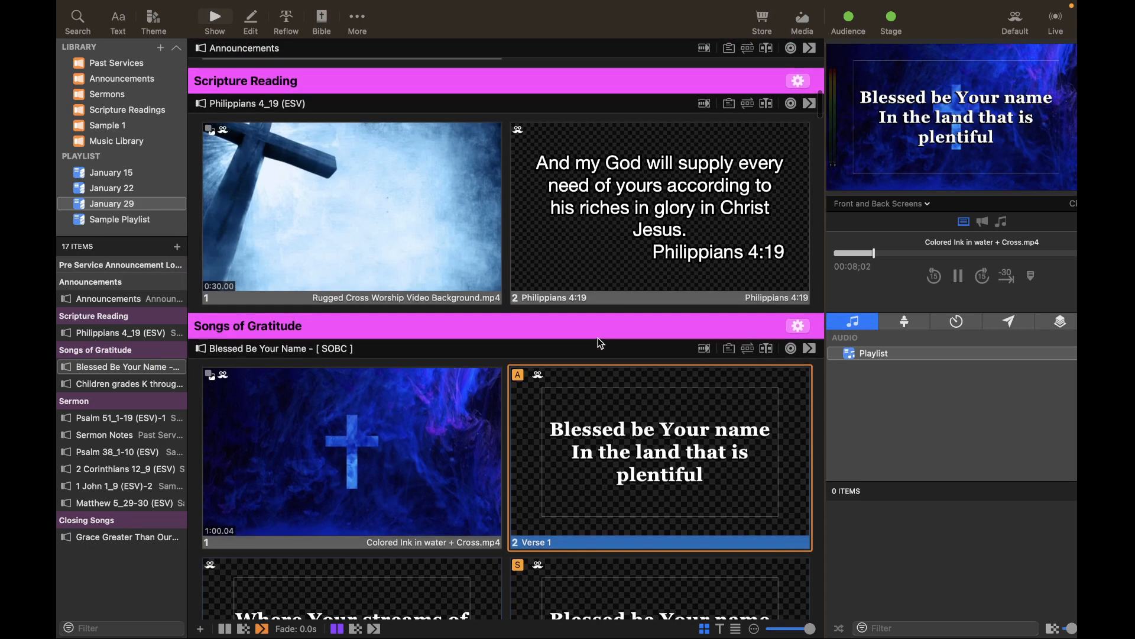
scroll(599, 343, "down", 10)
scroll(598, 338, "down", 3)
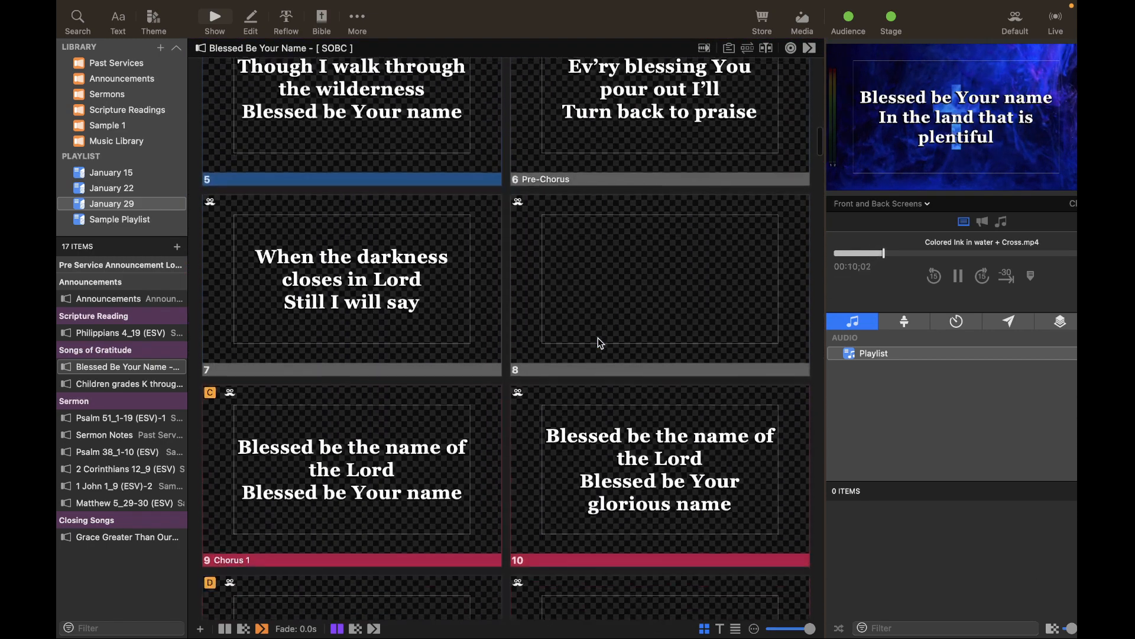
scroll(598, 338, "up", 4)
scroll(598, 338, "down", 1)
scroll(598, 338, "up", 4)
scroll(598, 338, "up", 6)
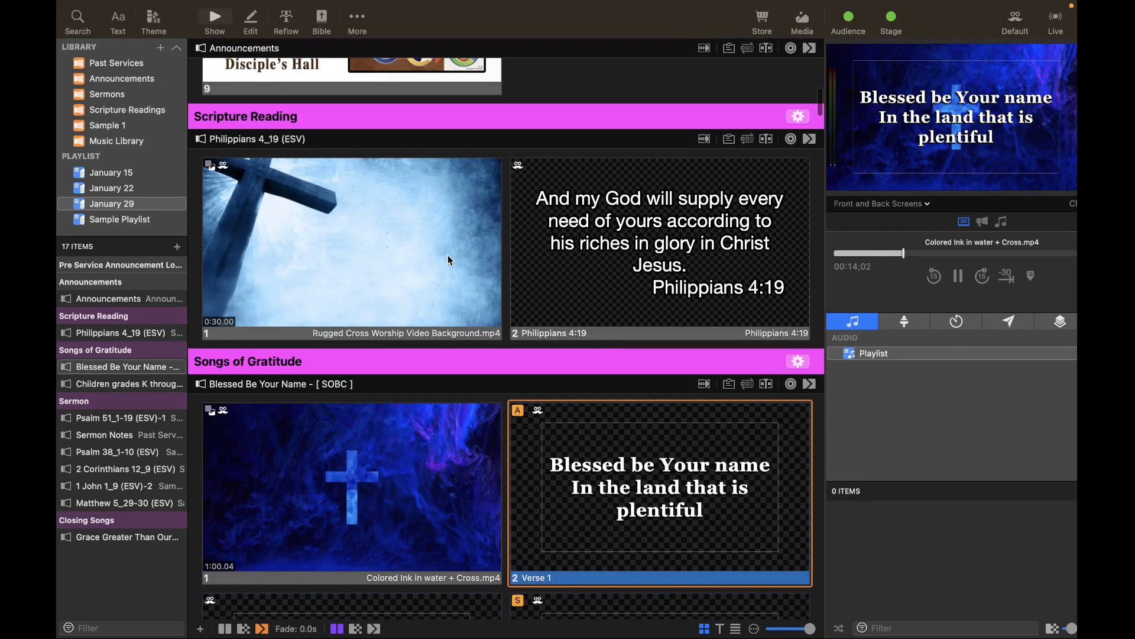
Send the Rugged Cross background slide live, followed by the Philippians 4:19 verse slide
left_click(446, 262)
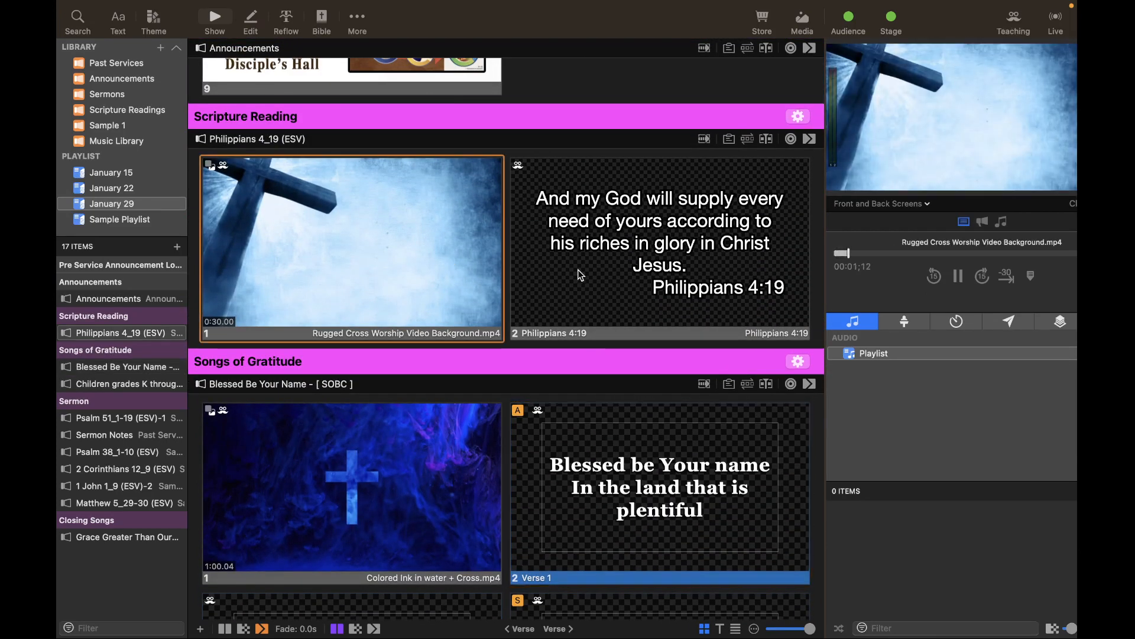
mouse_move(670, 4)
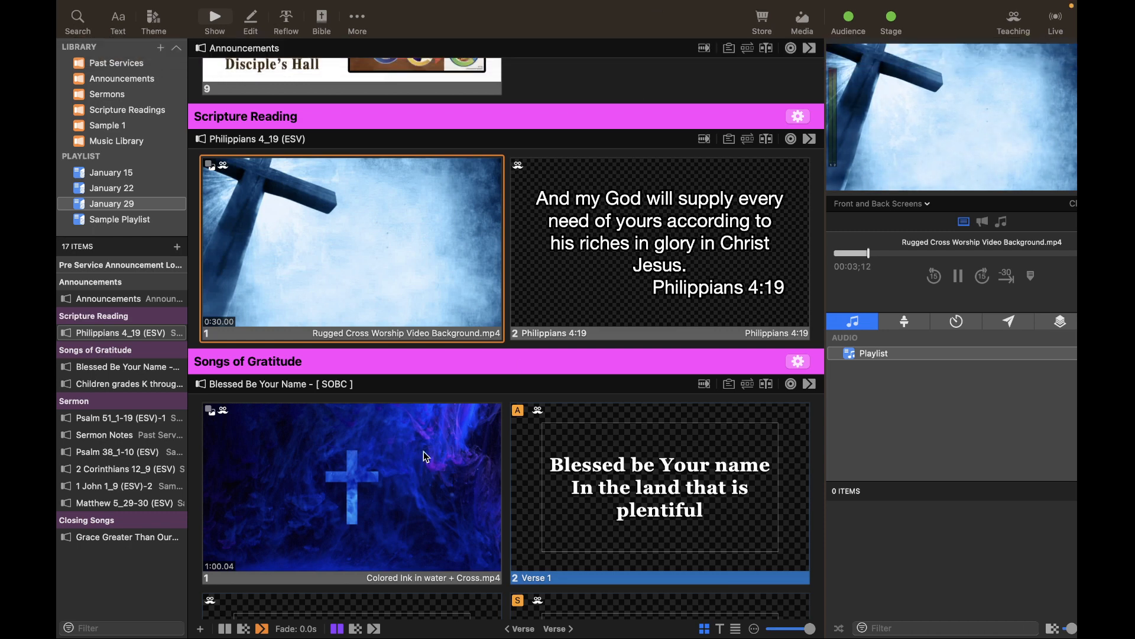
scroll(424, 451, "down", 2)
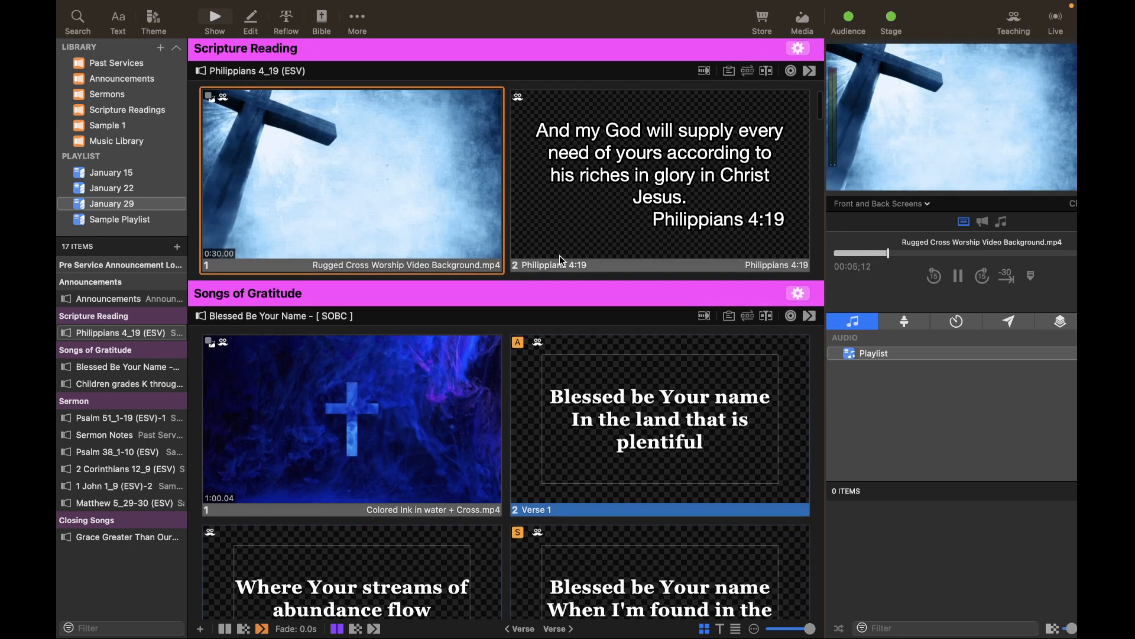
scroll(607, 228, "up", 3)
left_click(607, 261)
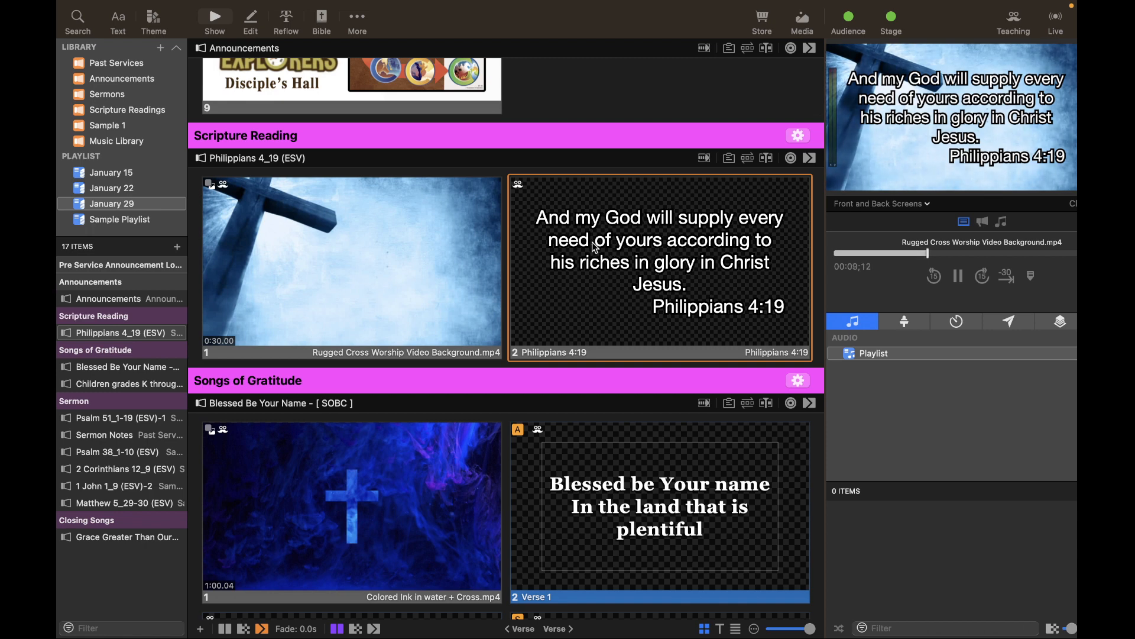
scroll(591, 380, "down", 3)
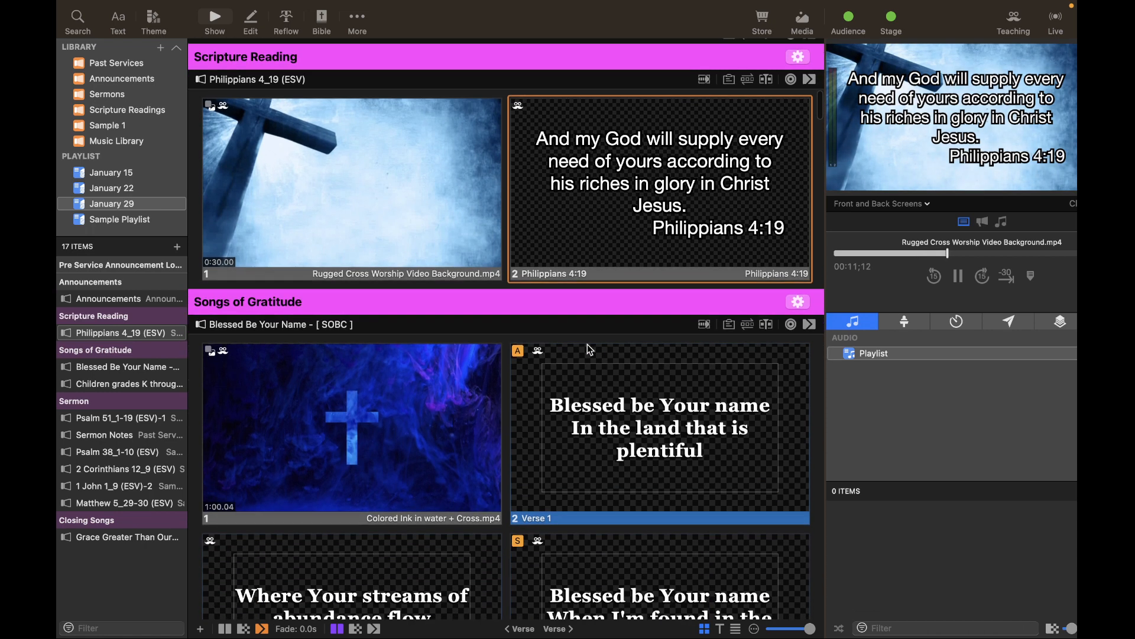
Open the theme editor and compare the Livestream Template and Livestream Teaching slides of the Lower Thirds Video theme
left_click(354, 21)
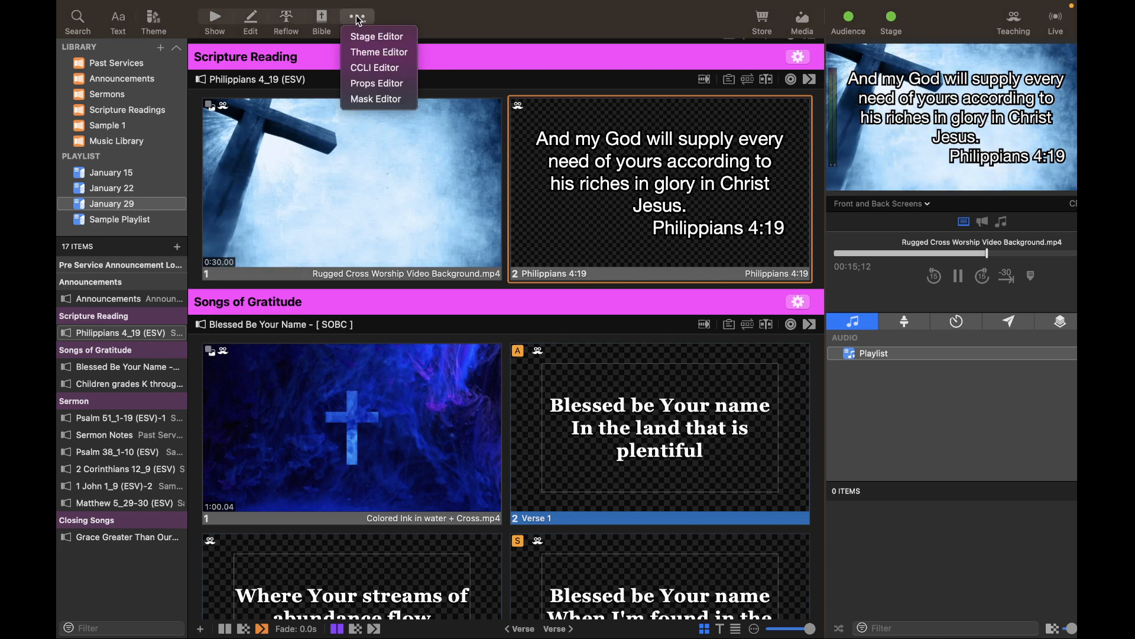
left_click(377, 53)
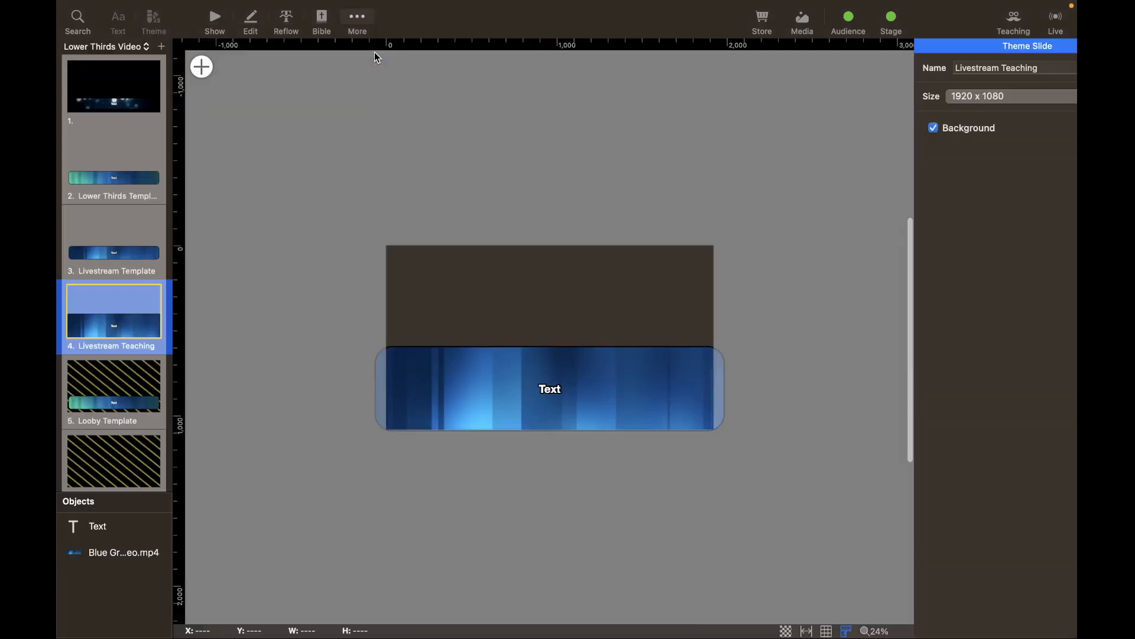
left_click(117, 275)
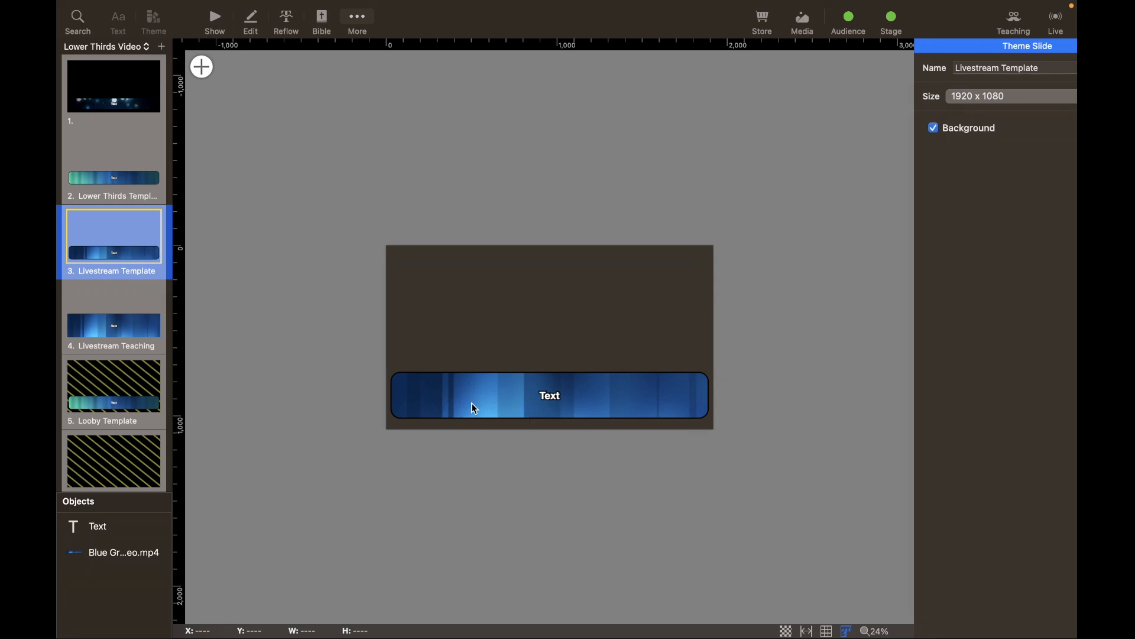
left_click(140, 319)
left_click(428, 373)
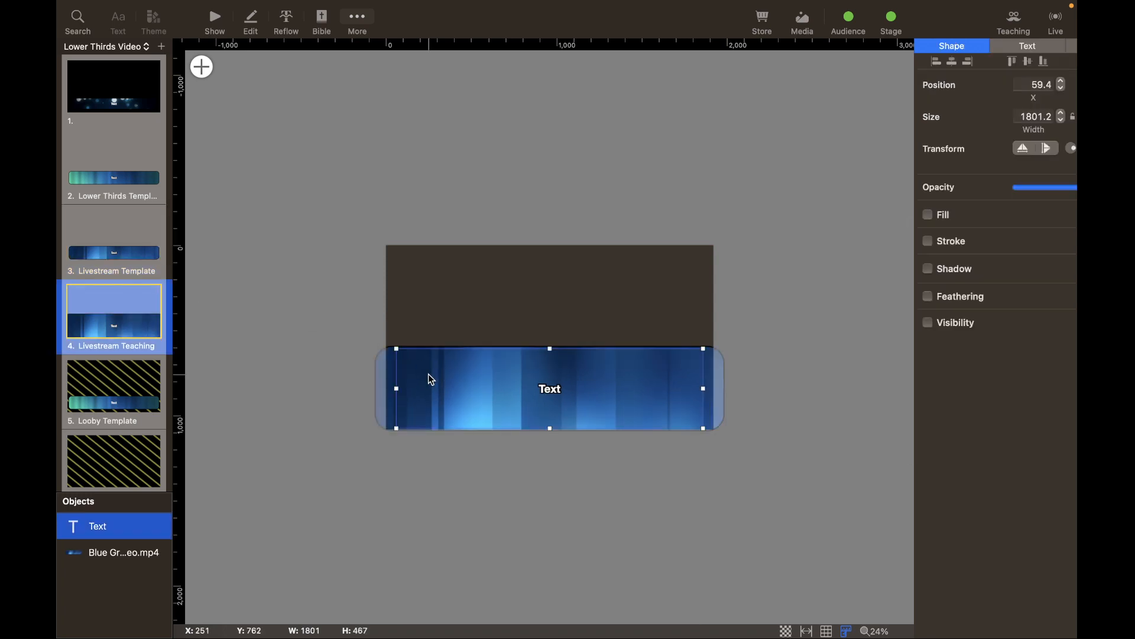
Replace the media fill of the Livestream Teaching slide's lower-third shape with the Blue Tile Floor video from Lower 3rds Videos
left_click(379, 373)
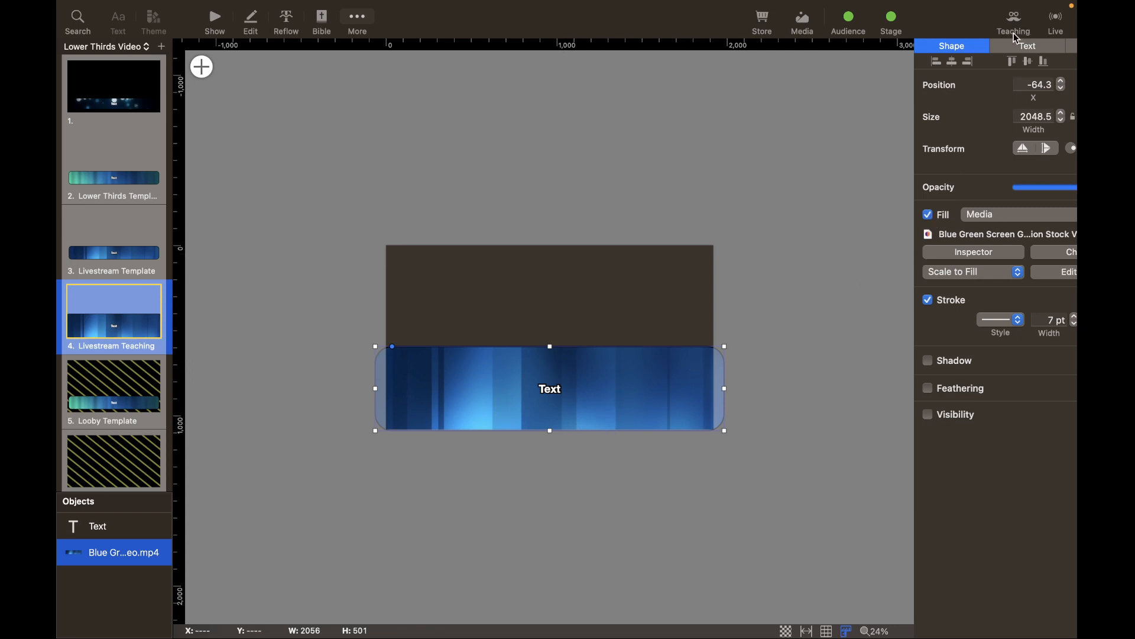
left_click(993, 220)
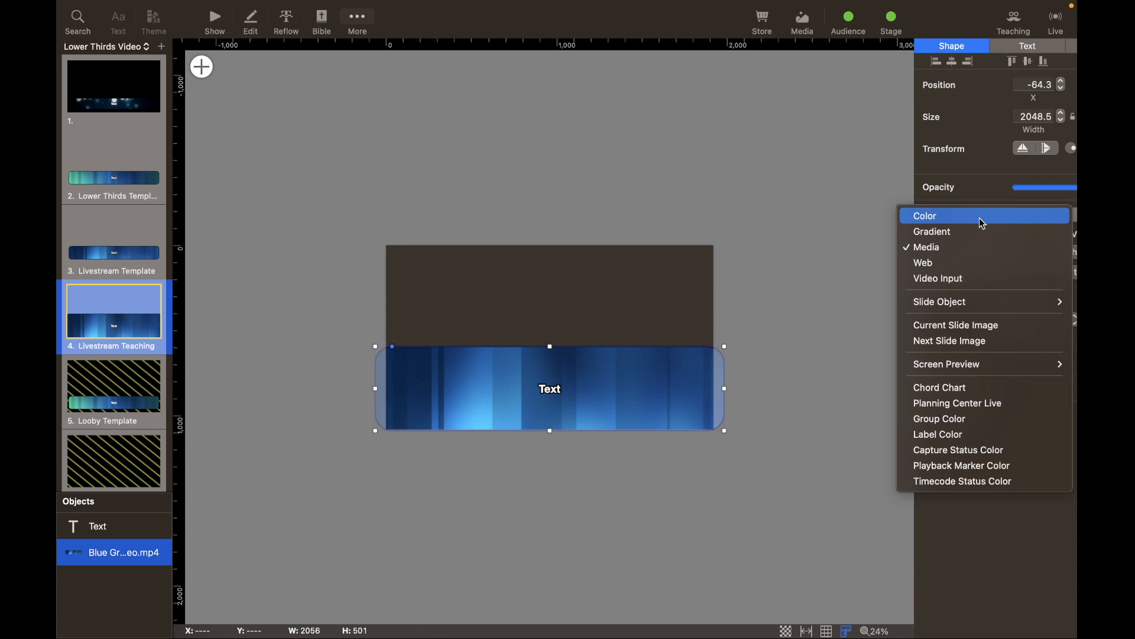
left_click(955, 248)
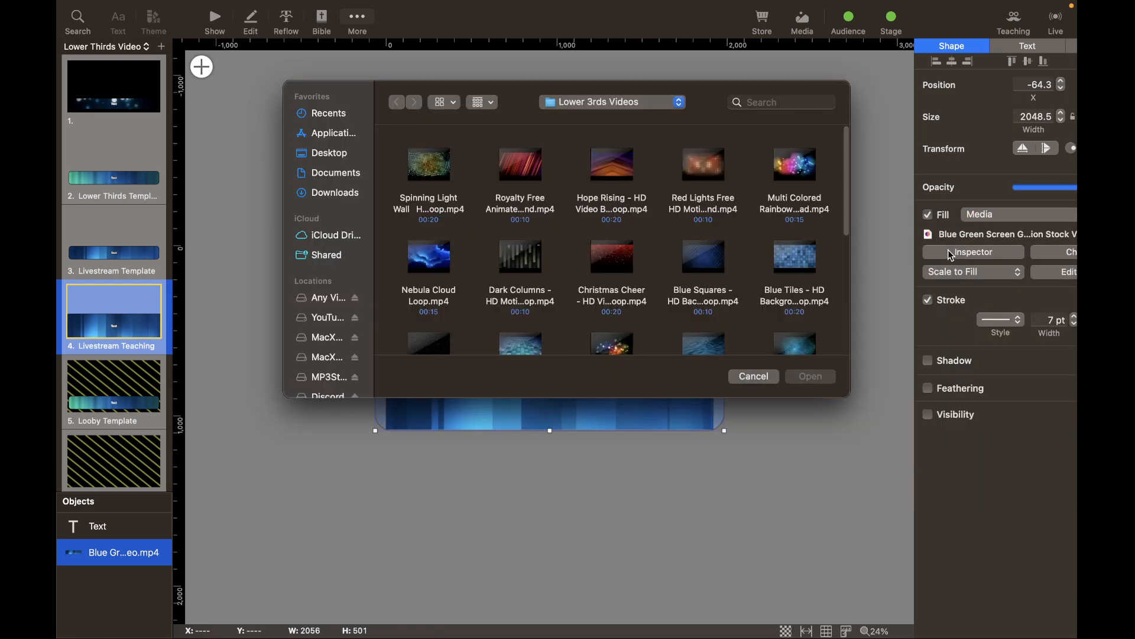
scroll(673, 274, "down", 3)
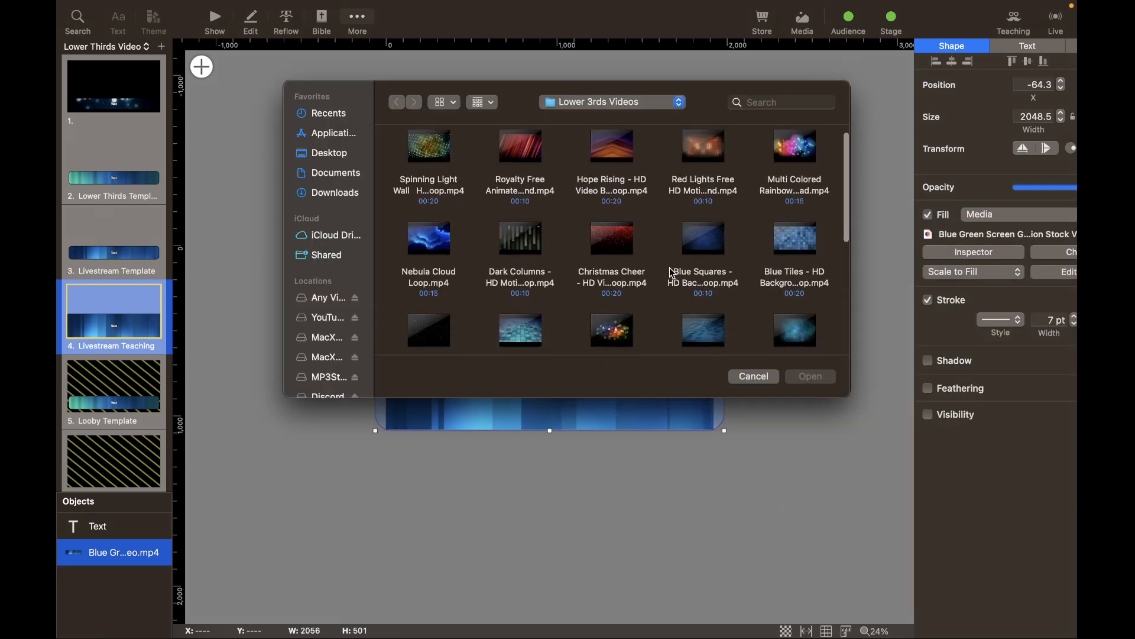
scroll(673, 274, "down", 1)
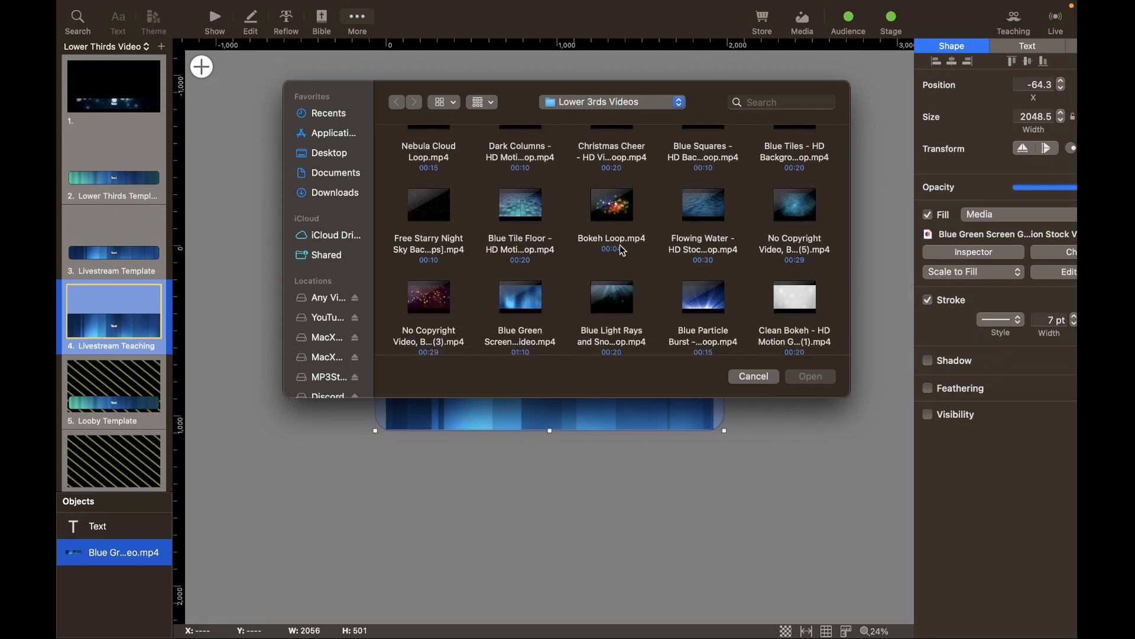
left_click(542, 207)
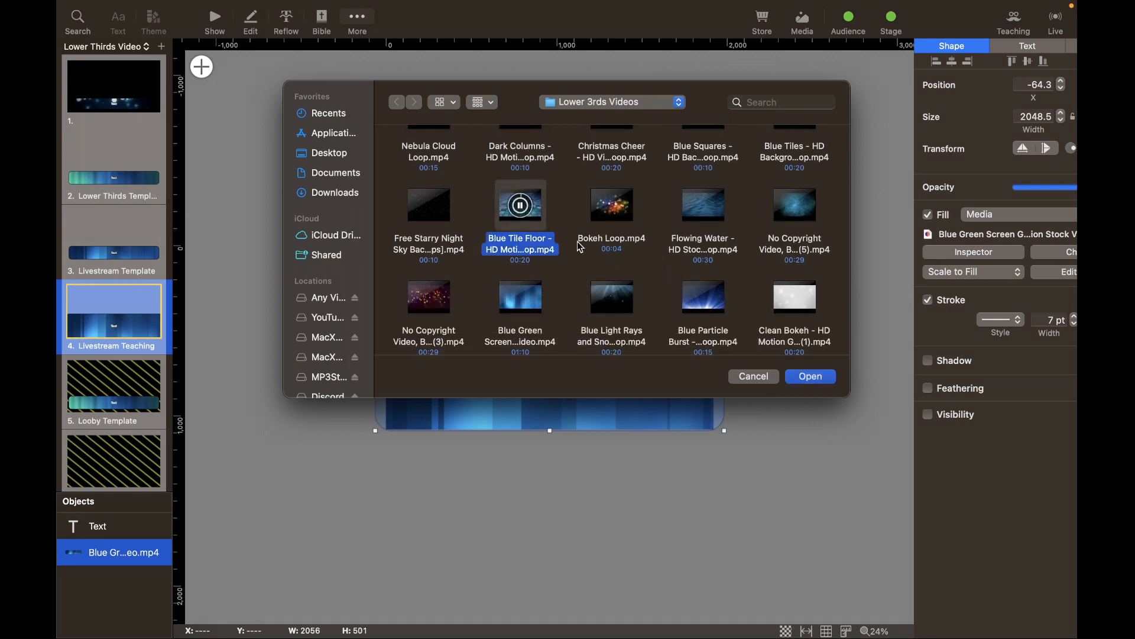
left_click(804, 378)
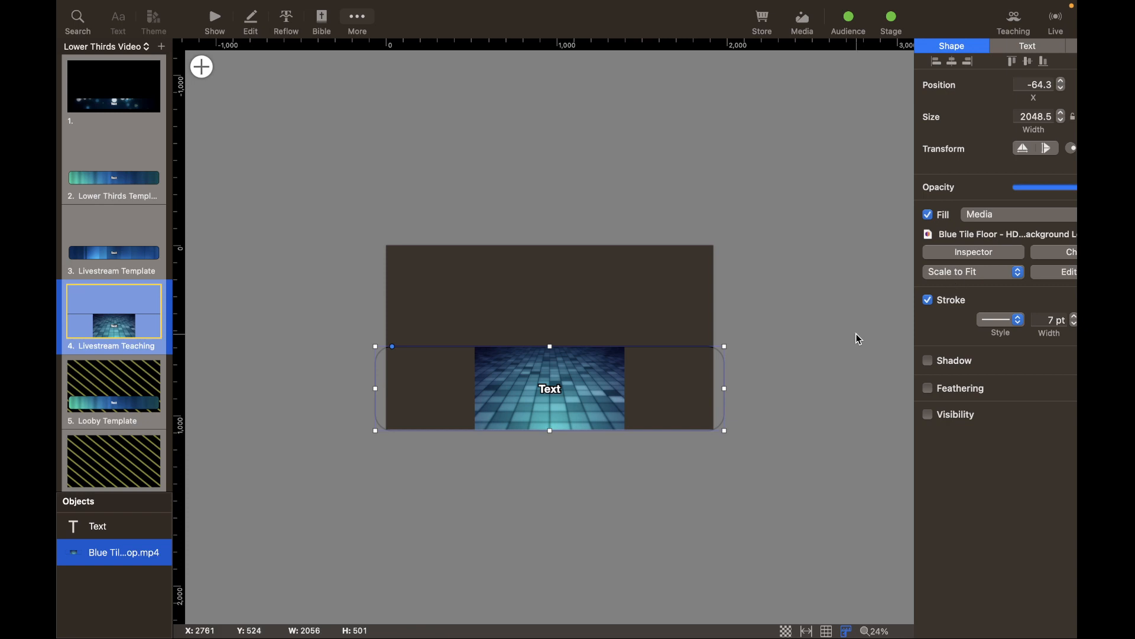
Set the tile floor video's scaling to Scale to Fill and deselect the shape
left_click(951, 274)
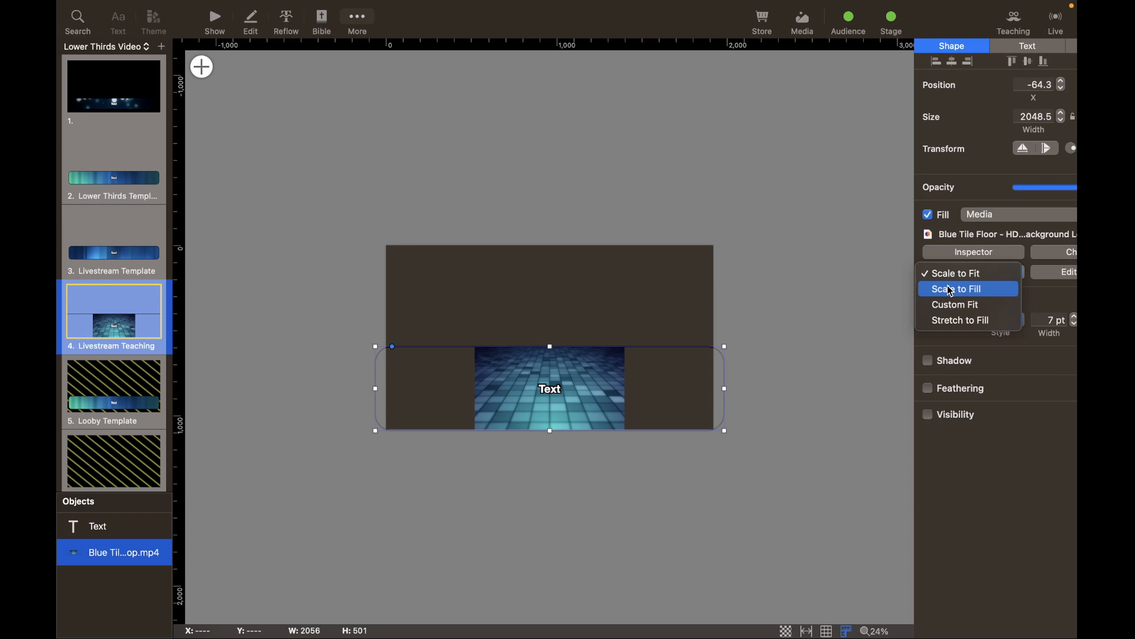
left_click(950, 288)
left_click(847, 350)
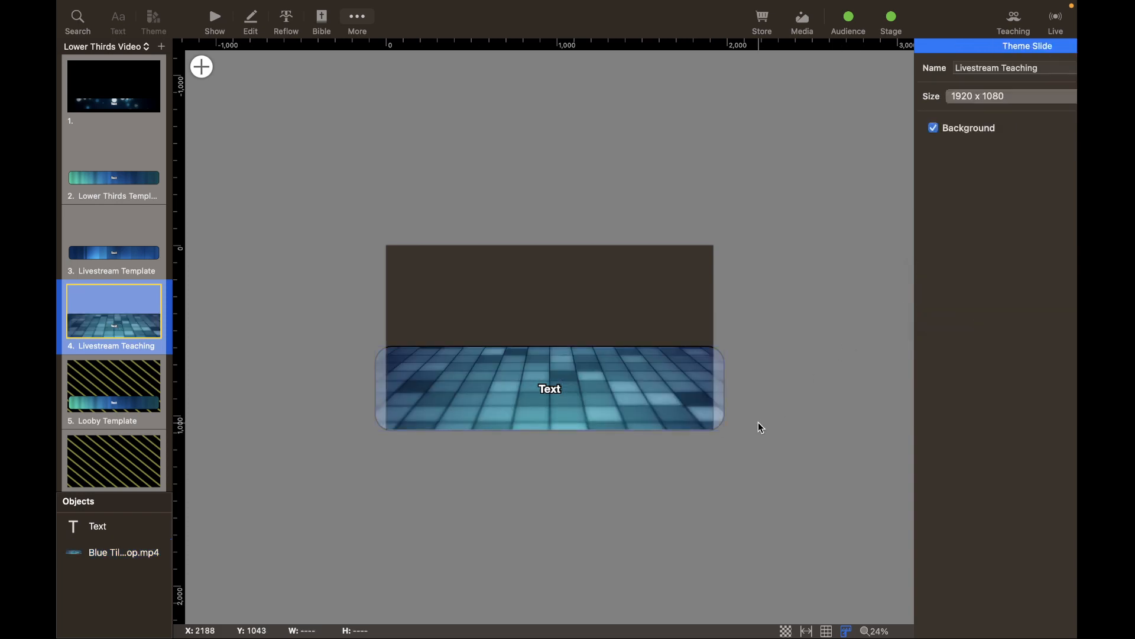
Return to the show view, send the Philippians 4:19 verse slide live again, and preview the Livestream Lyrics screen
left_click(216, 19)
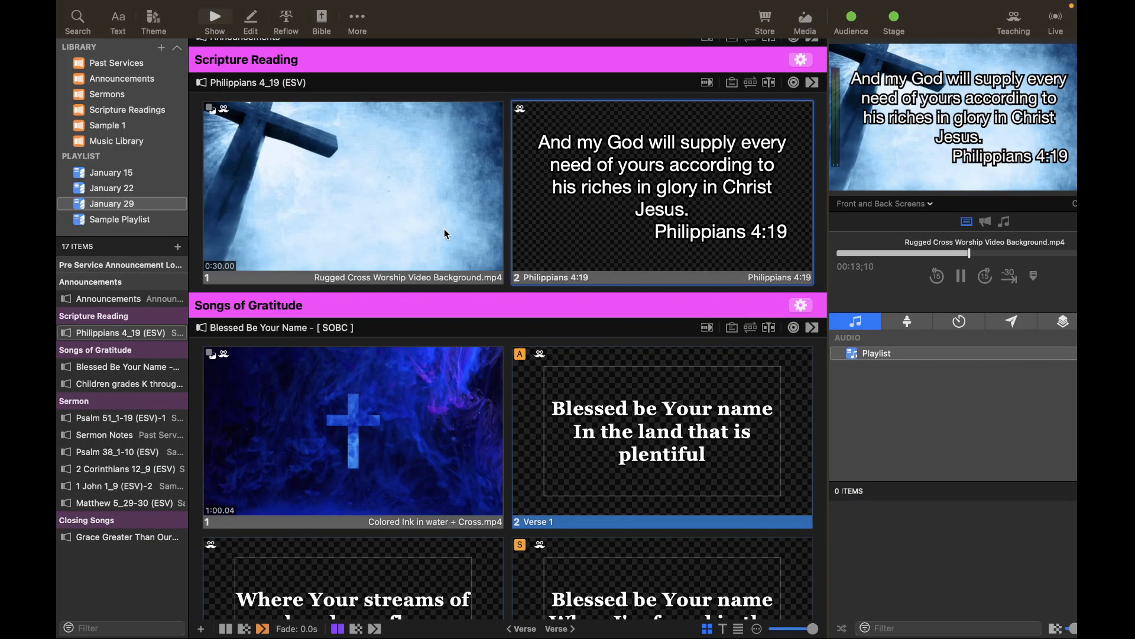
left_click(603, 374)
left_click(638, 185)
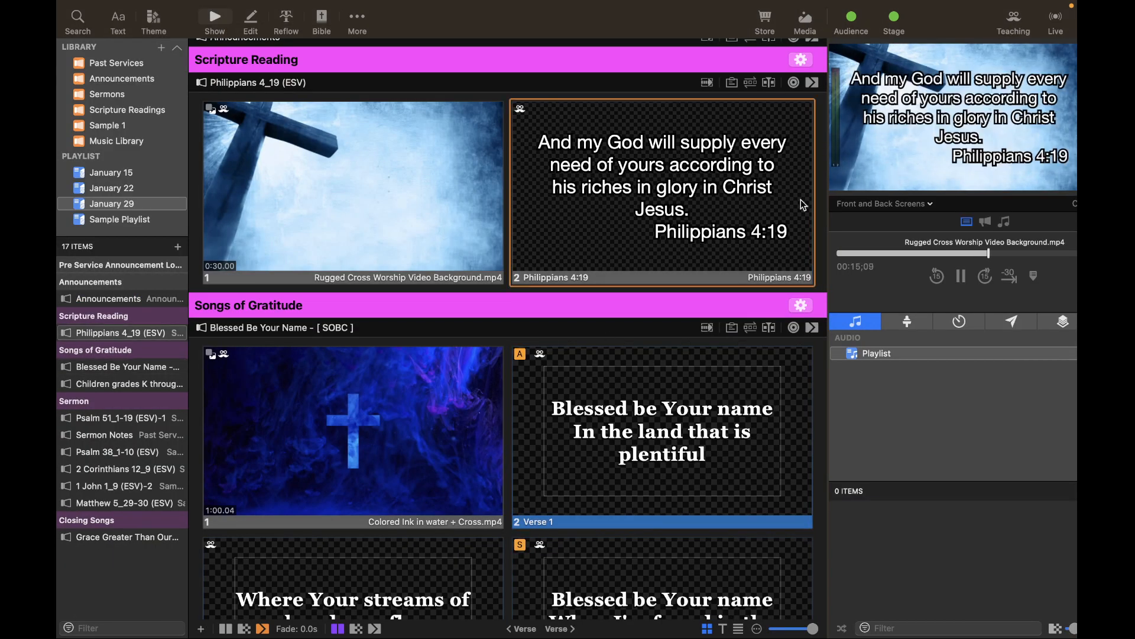
left_click(889, 201)
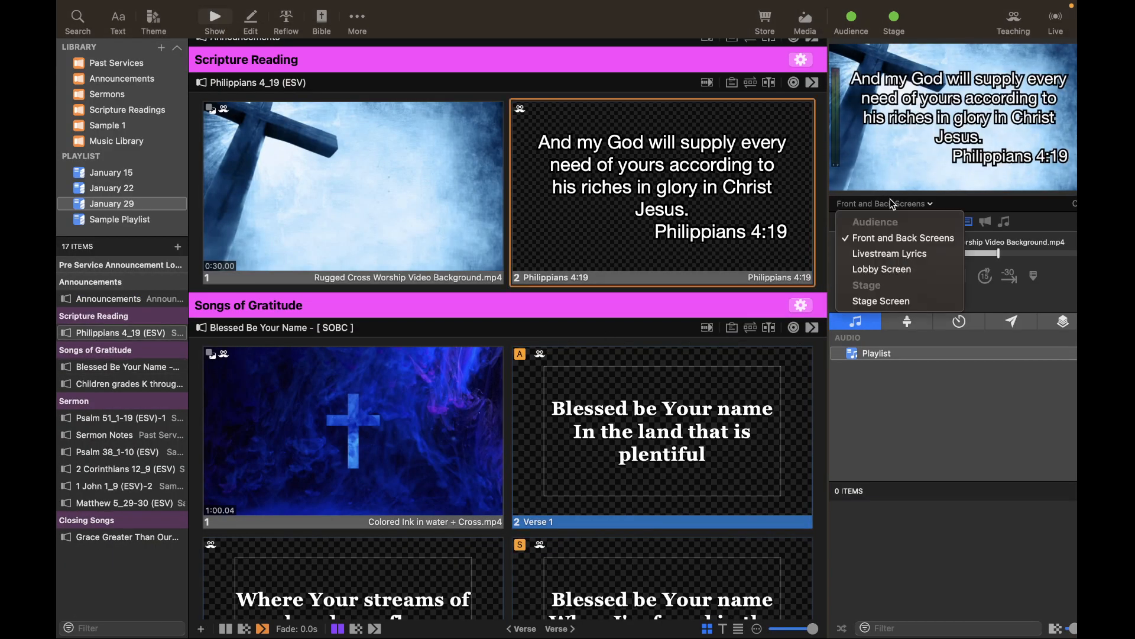
left_click(889, 253)
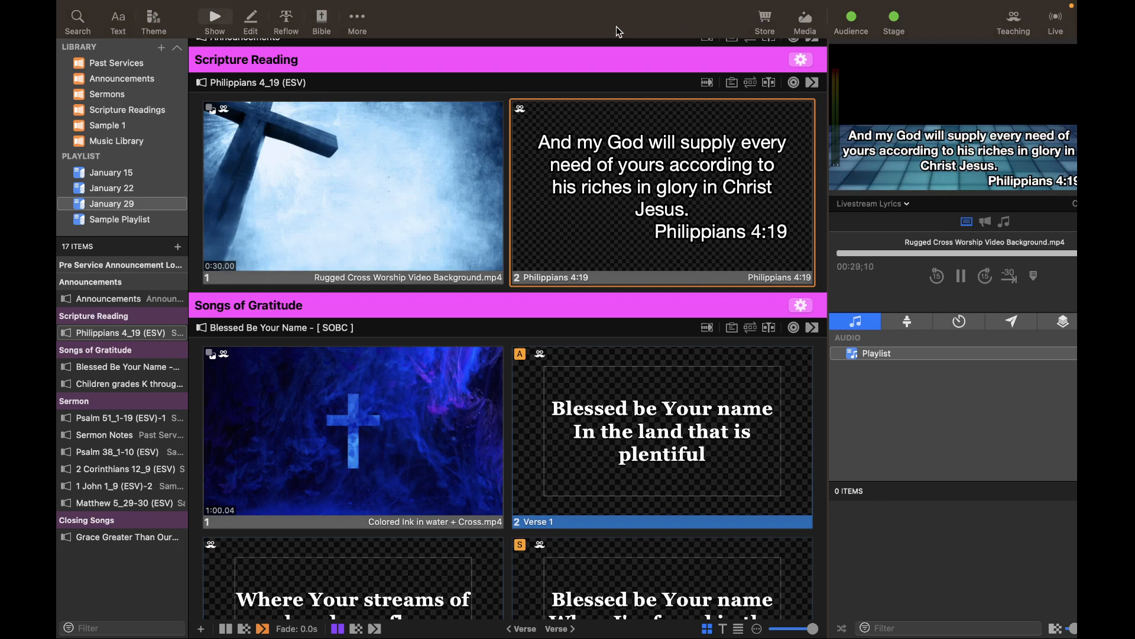
Take the ProPresenter window out of full screen and extend its height down to the Dock
mouse_move(133, 4)
left_click(95, 27)
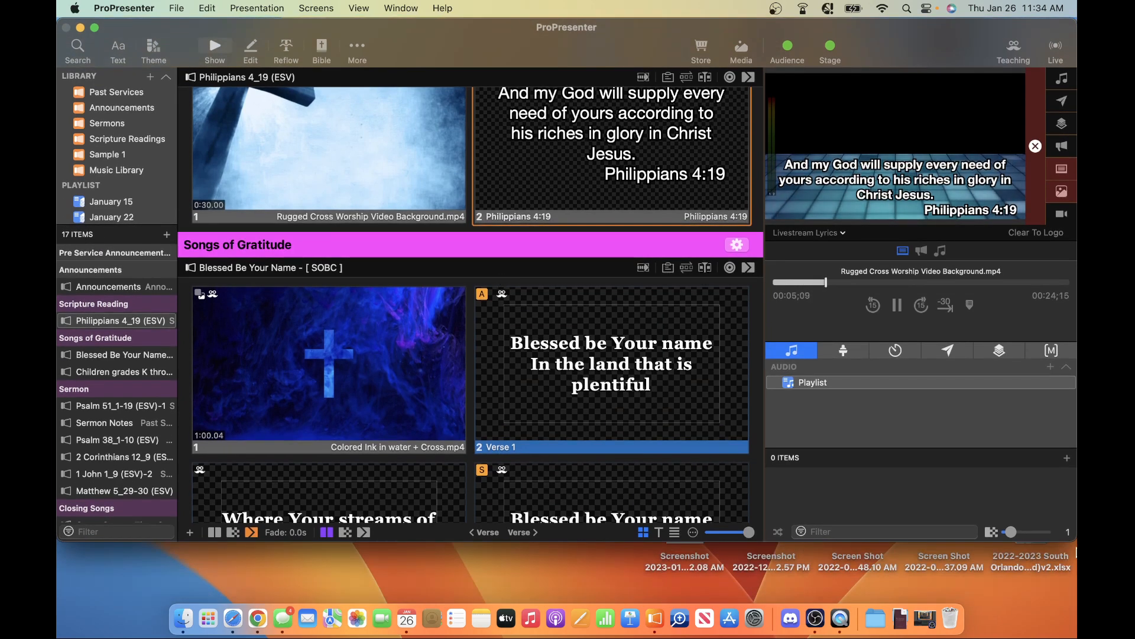
left_click_drag(1074, 539, 1056, 619)
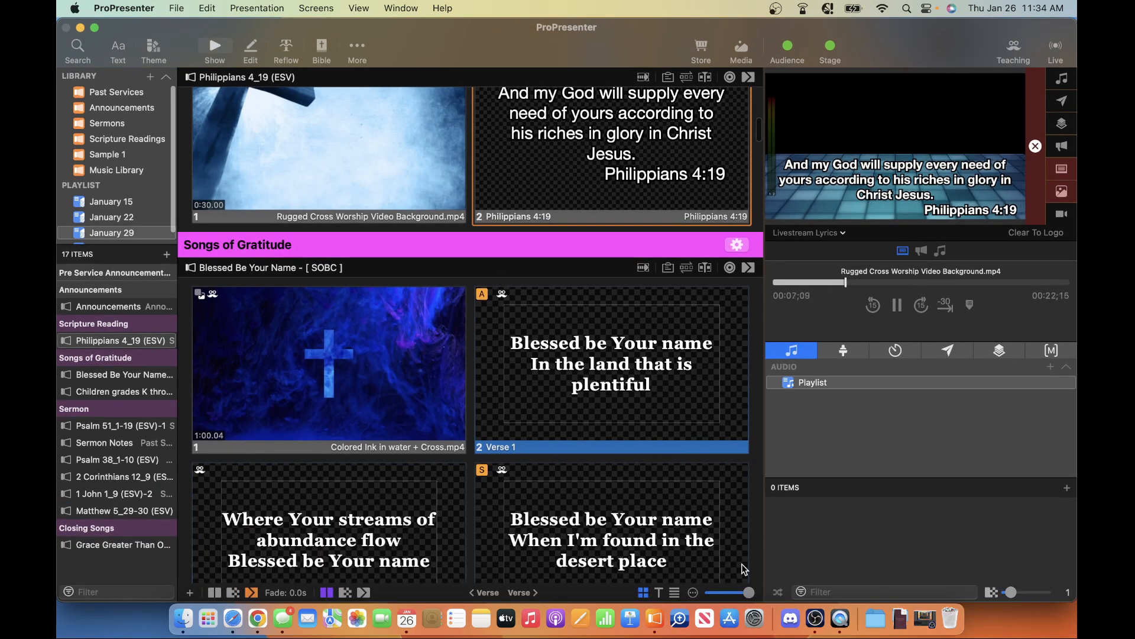
Look over the remaining Blessed Be Your Name slides, and check The Wonderful Cross in January 29th Lyrics.pdf in Chrome before returning to ProPresenter
scroll(516, 478, "down", 10)
scroll(516, 478, "down", 20)
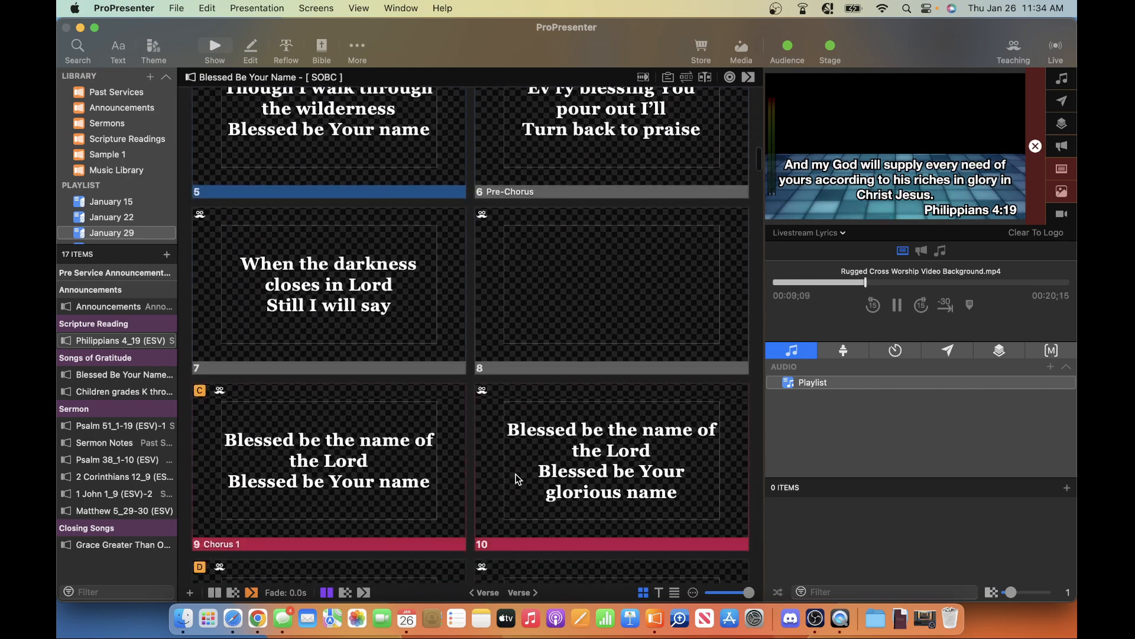
scroll(516, 478, "down", 15)
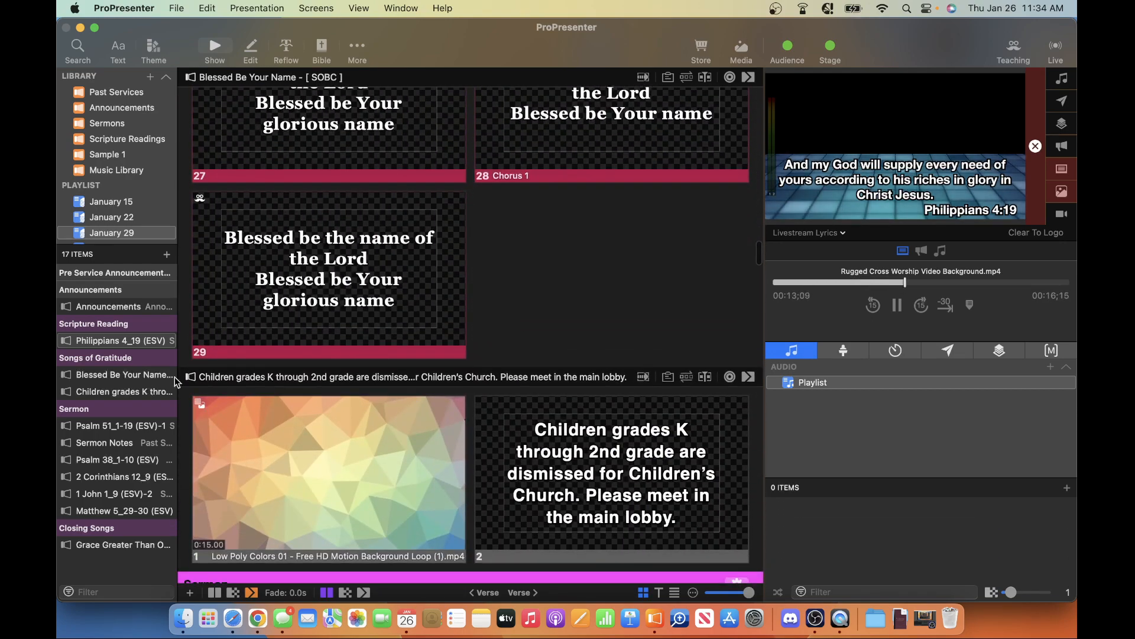
key("ctrl+Right")
scroll(493, 390, "down", 7)
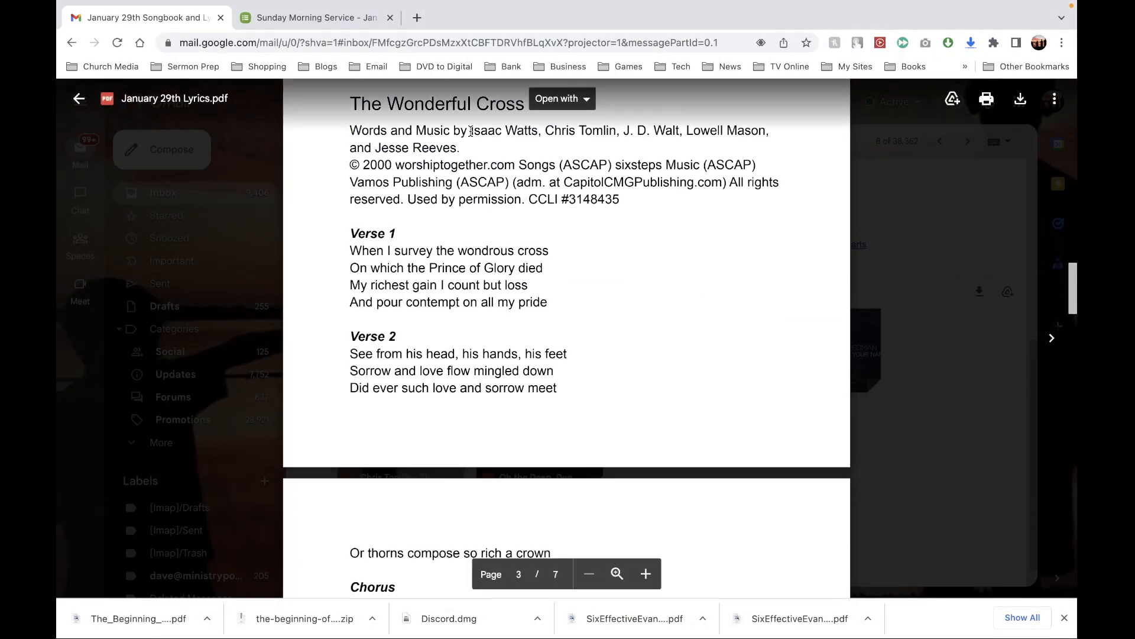
scroll(565, 203, "up", 1)
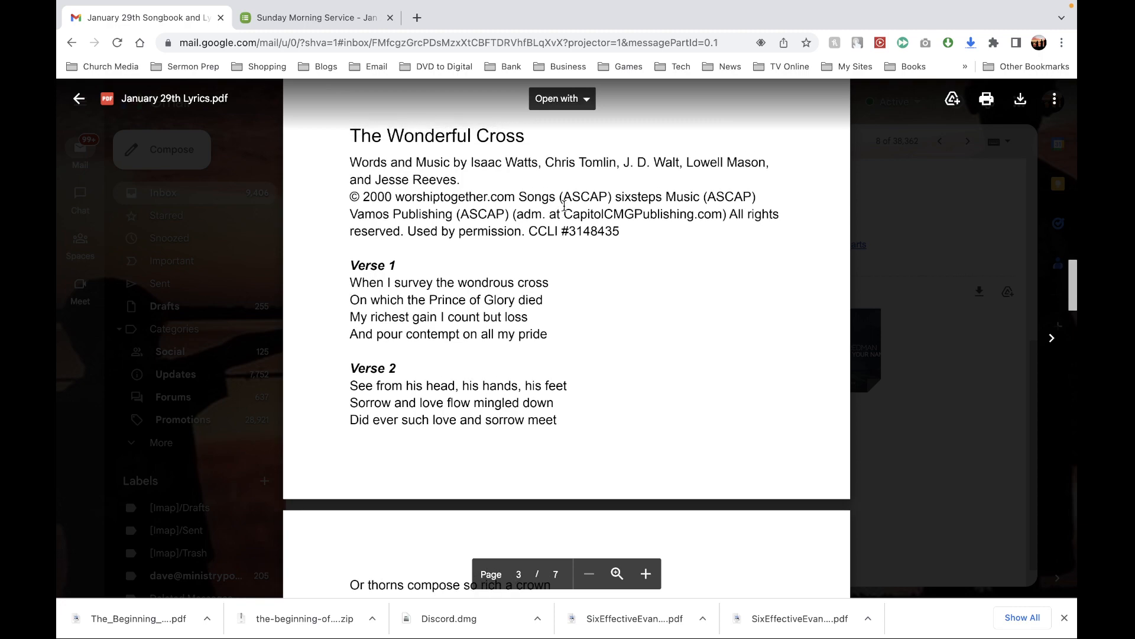
key("ctrl+Left")
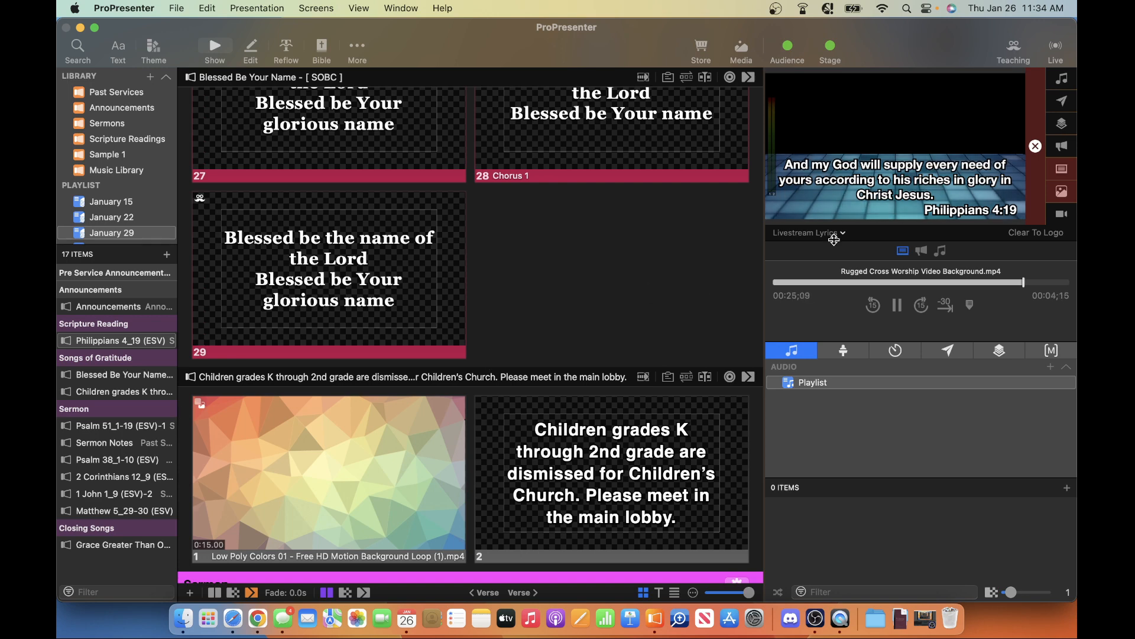
Switch the output preview to Front and Back Screens
left_click(836, 235)
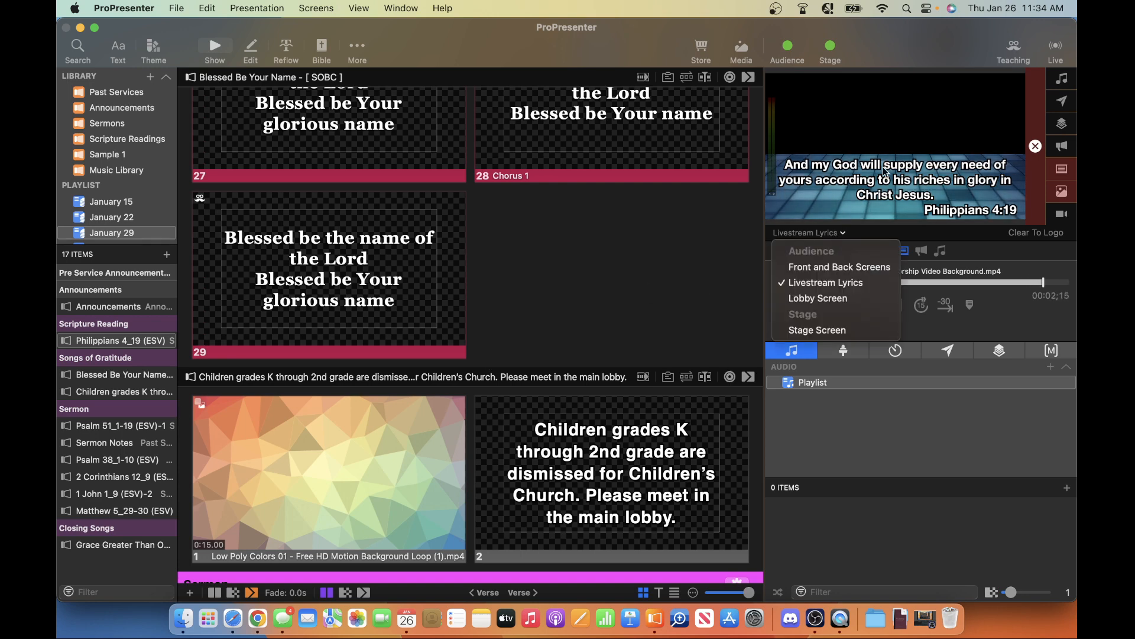
left_click(852, 268)
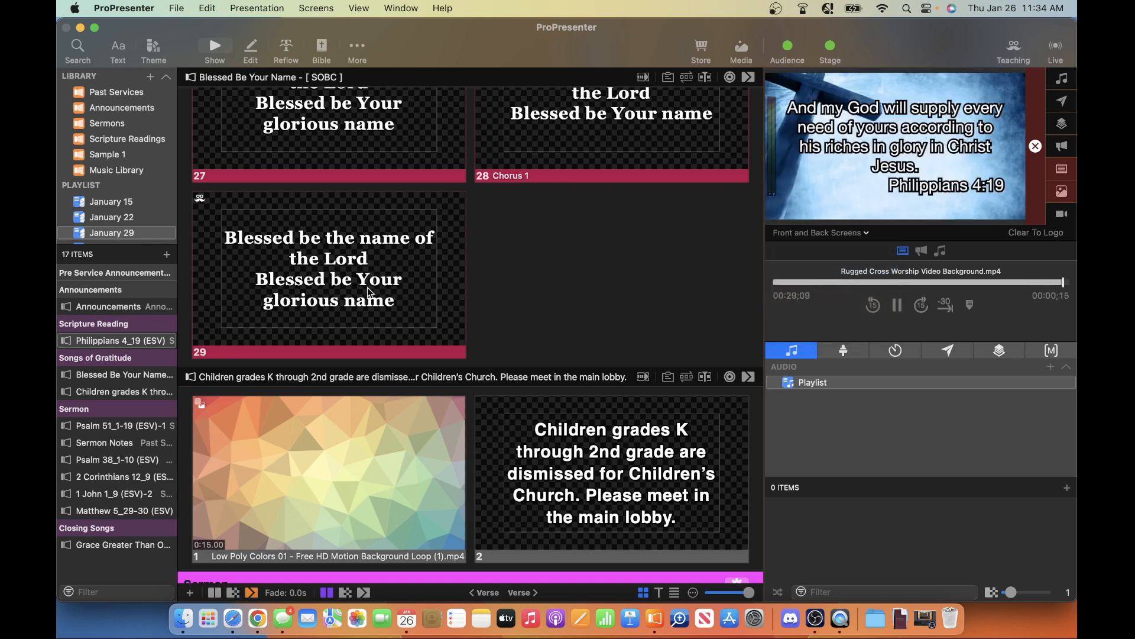
Search SongSelect for "the wonderful cross" and start importing the Chris Tomlin version of The Wonderful Cross
left_click(177, 7)
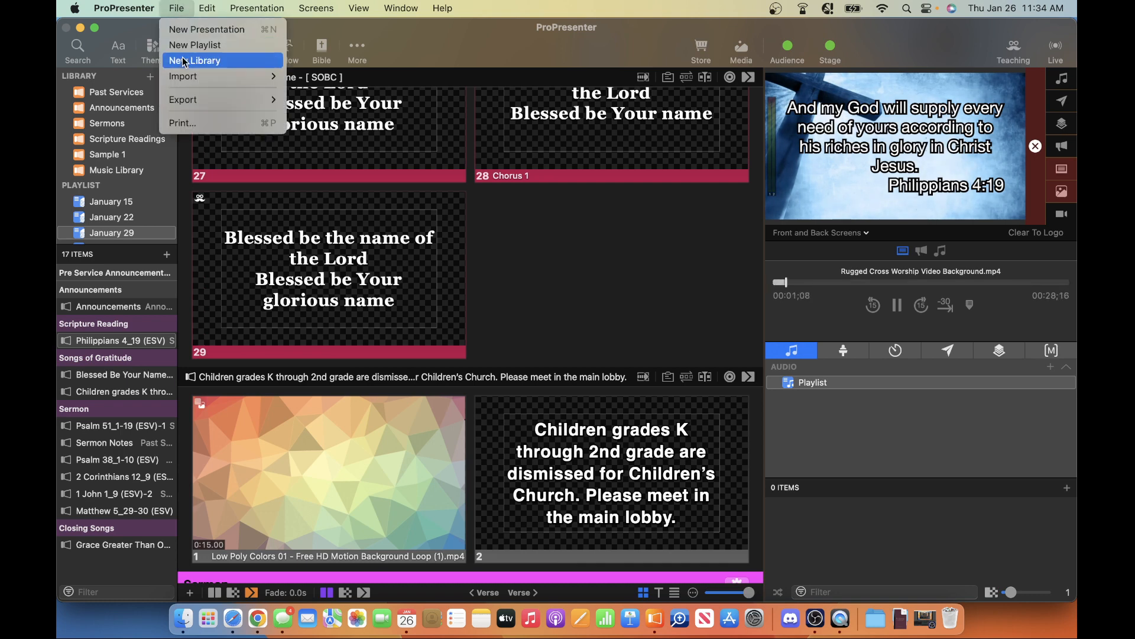
mouse_move(189, 77)
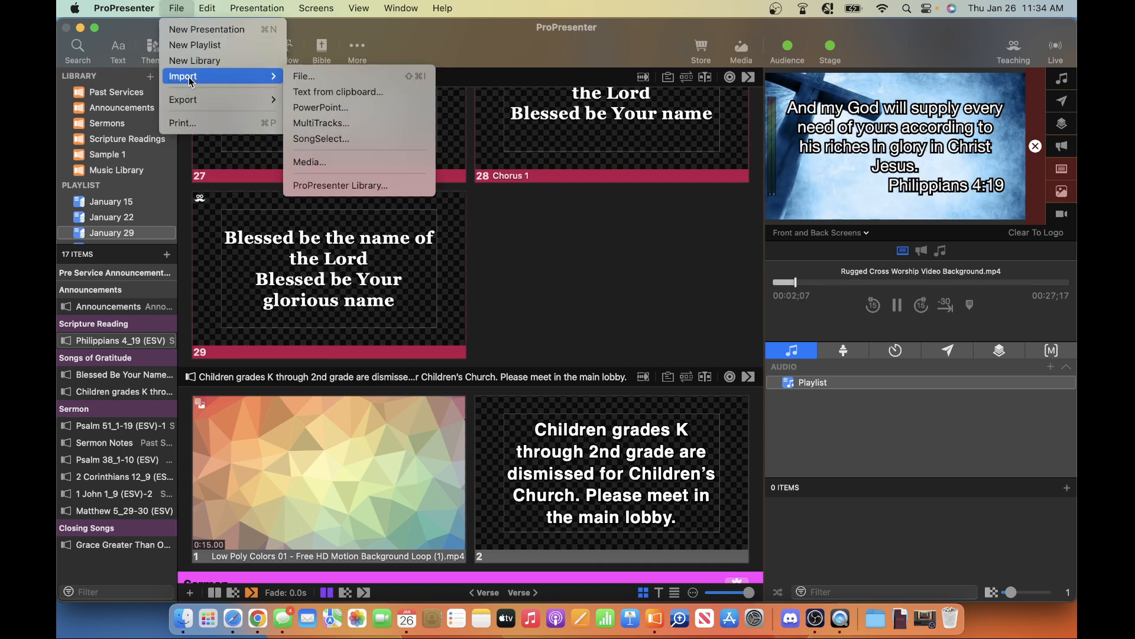
left_click(318, 140)
type("the wonder")
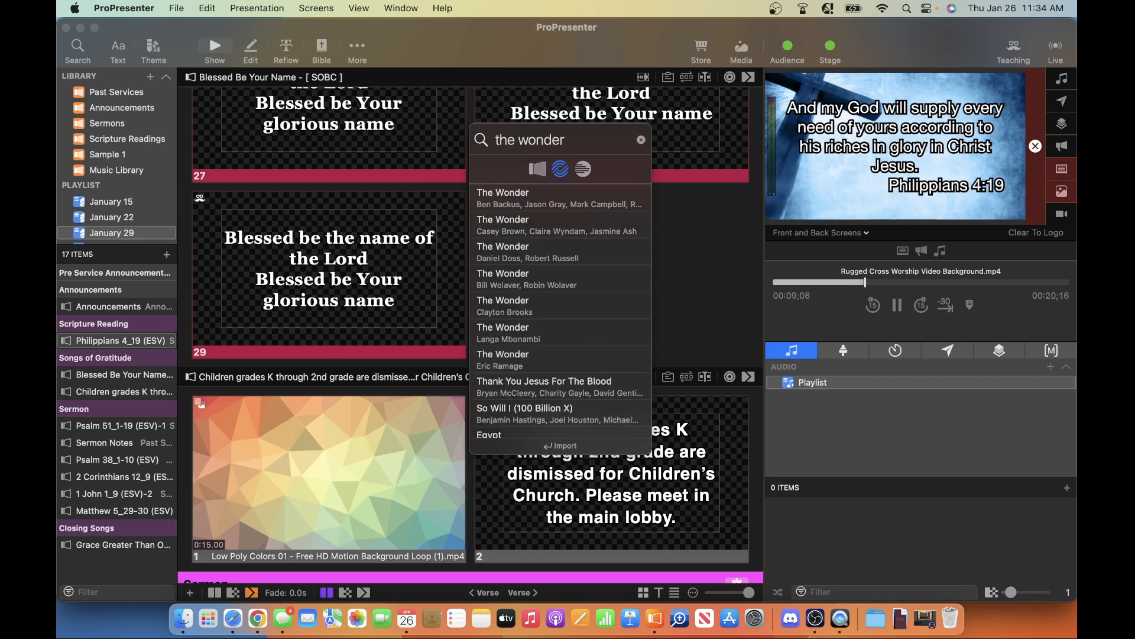
type("ful cross")
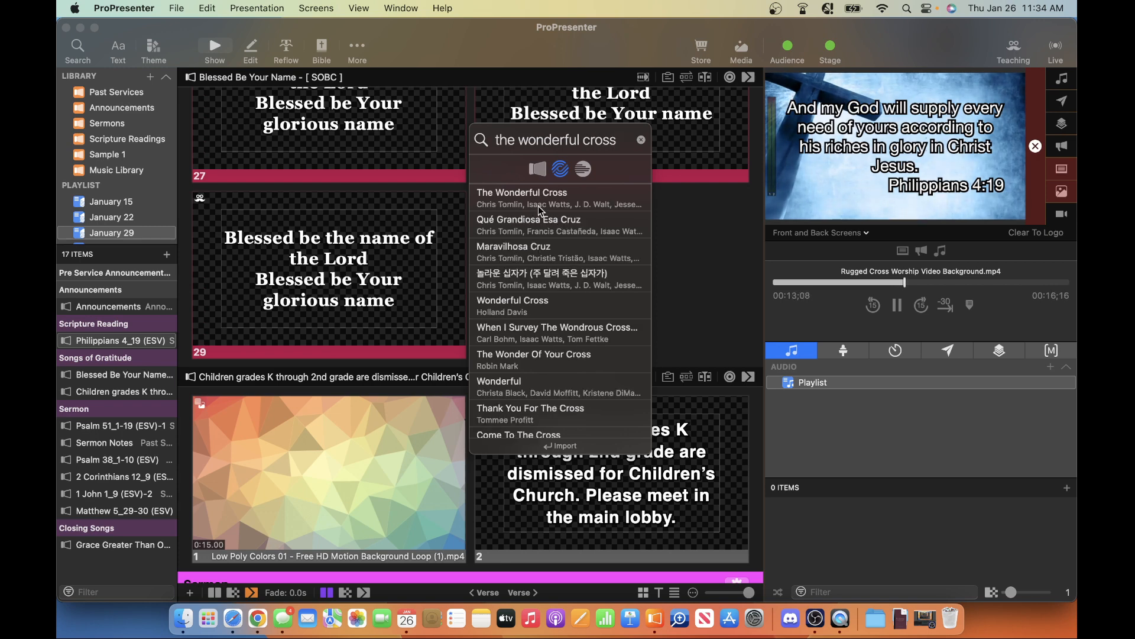
left_click(534, 202)
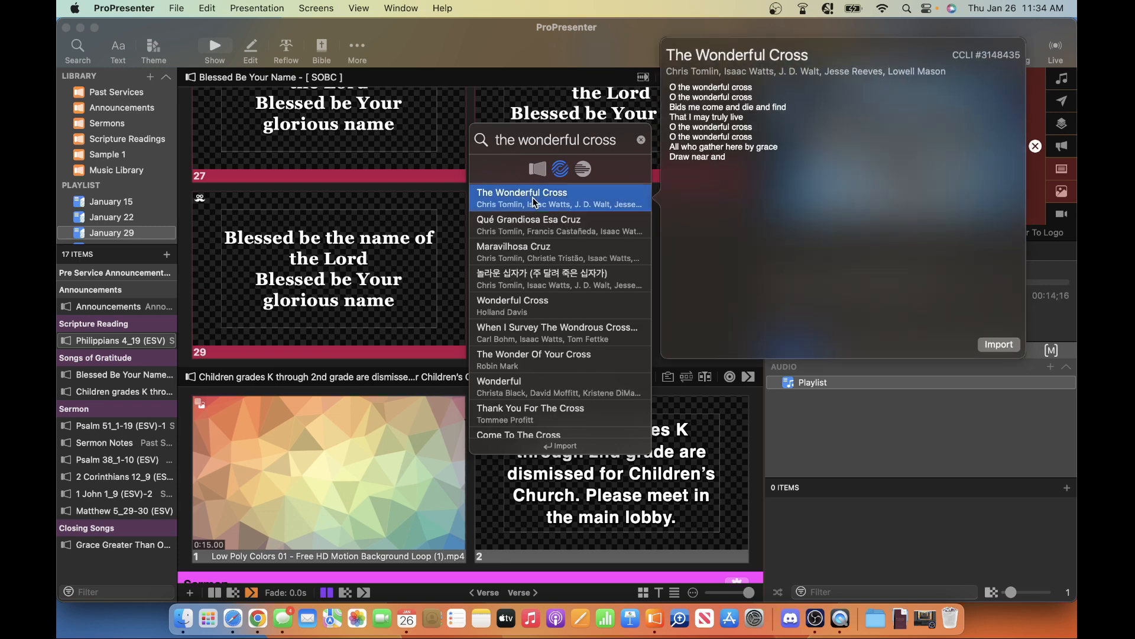
left_click(1004, 344)
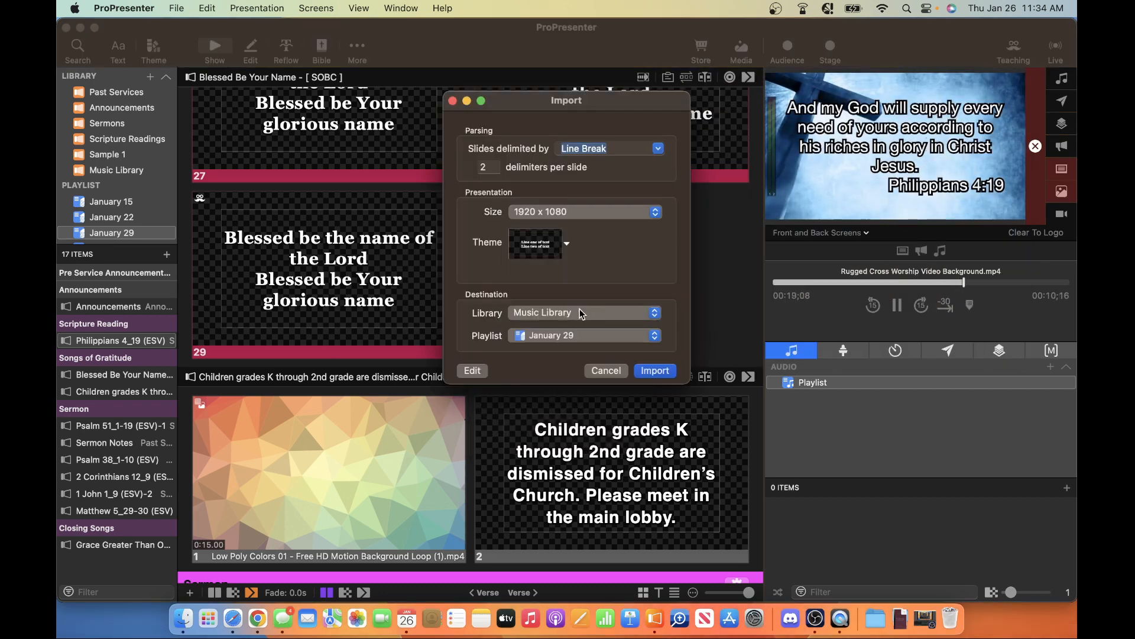
Review the song's slide breaks in the import's Reflow Editor and complete the import into the January 29 playlist
left_click(467, 375)
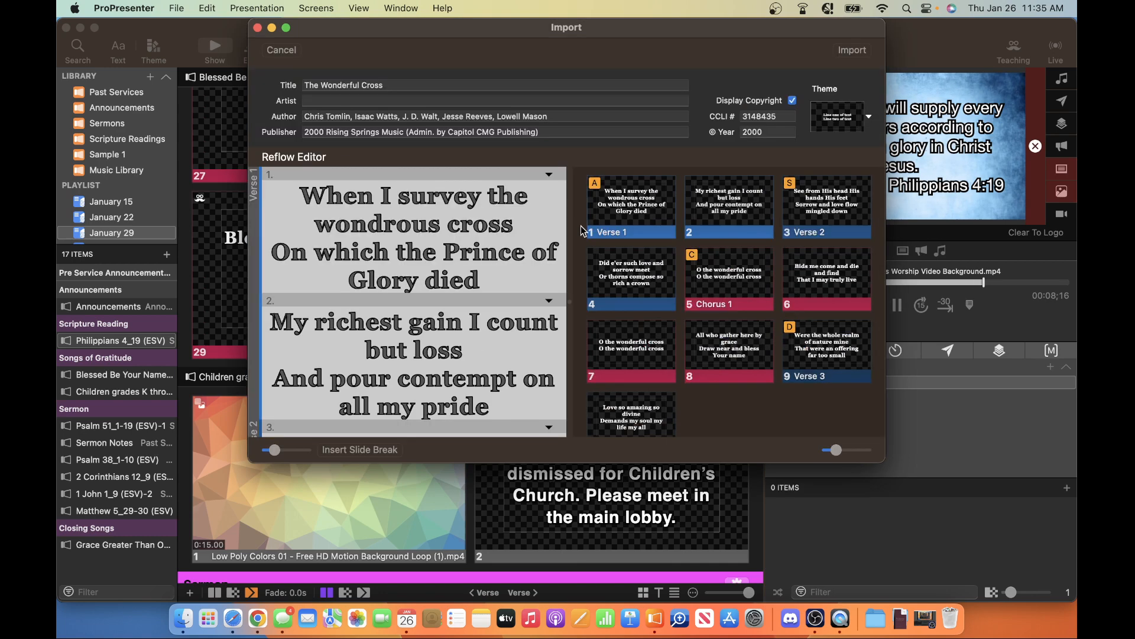
scroll(418, 344, "down", 10)
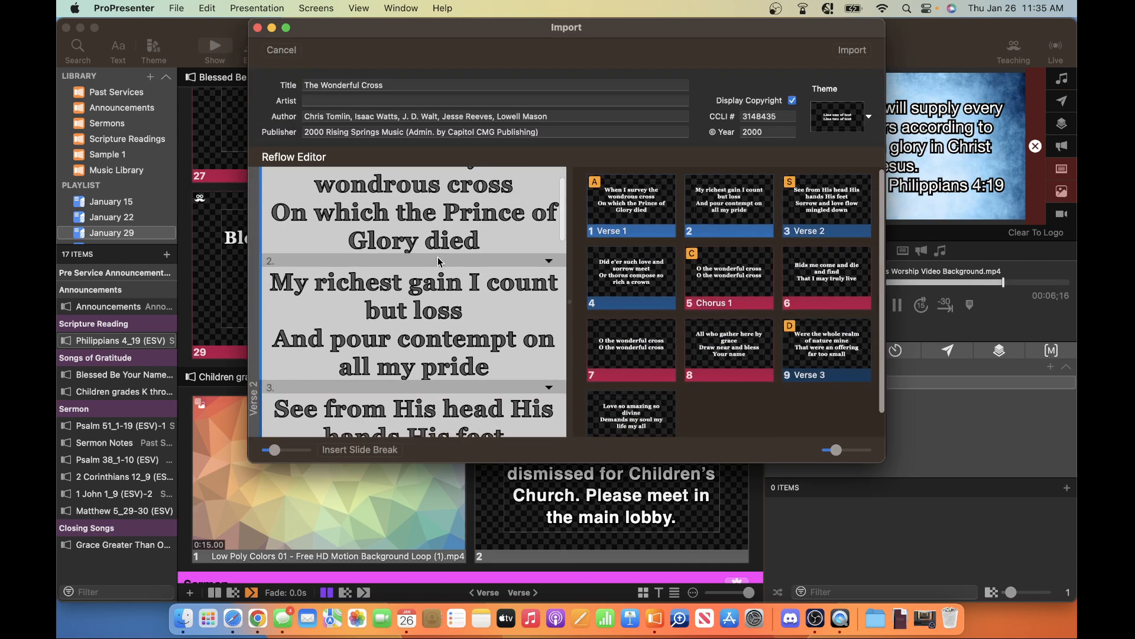
scroll(434, 258, "down", 15)
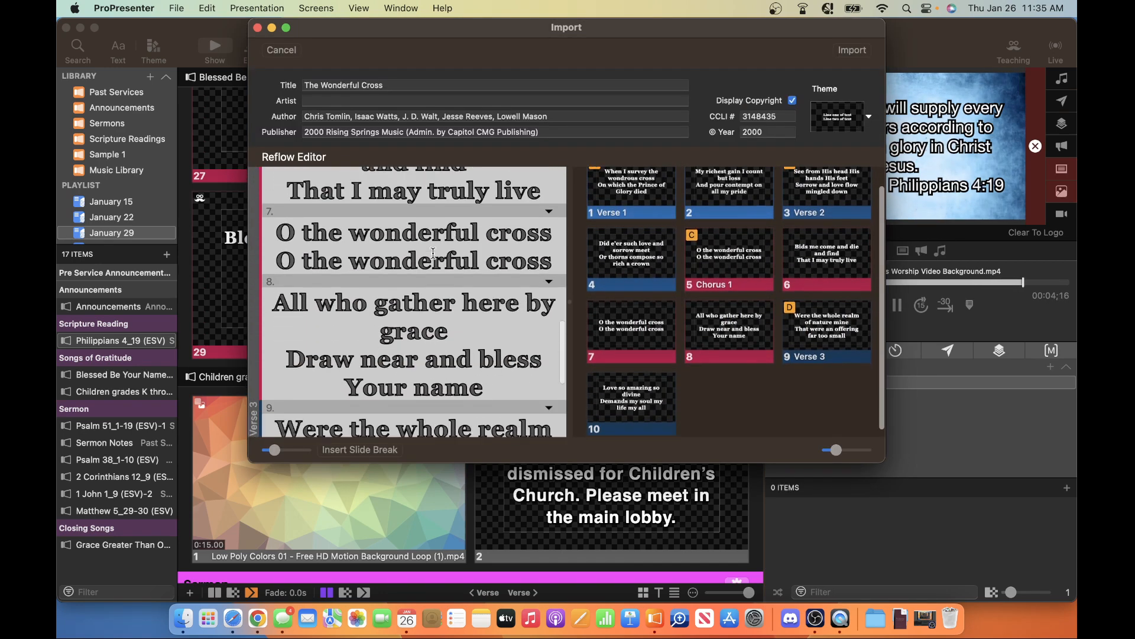
scroll(434, 253, "up", 20)
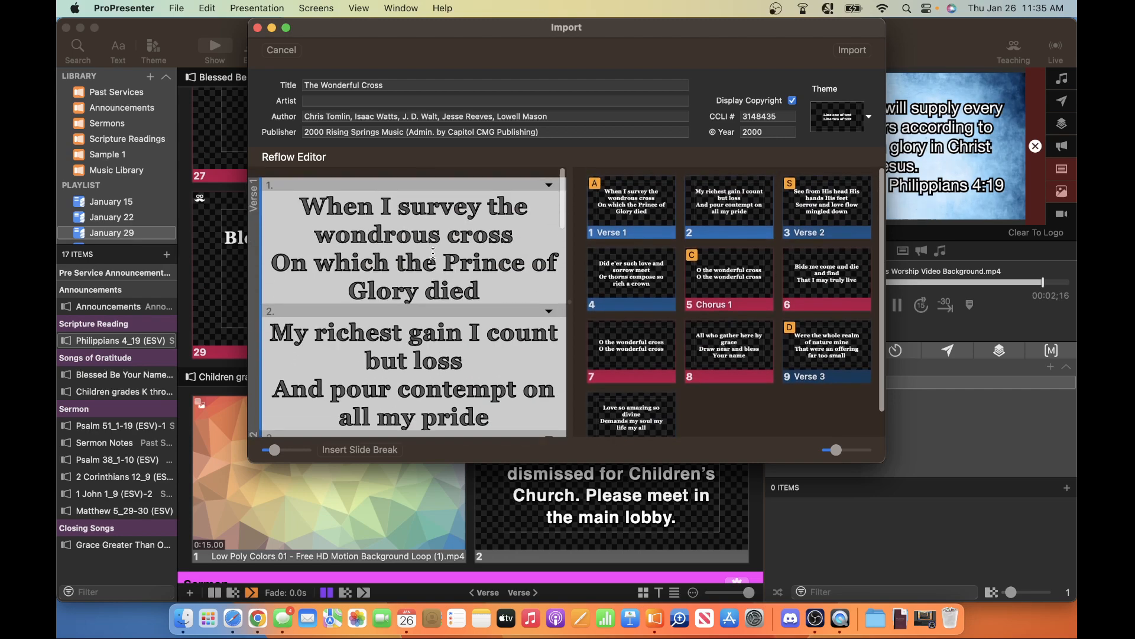
left_click(852, 51)
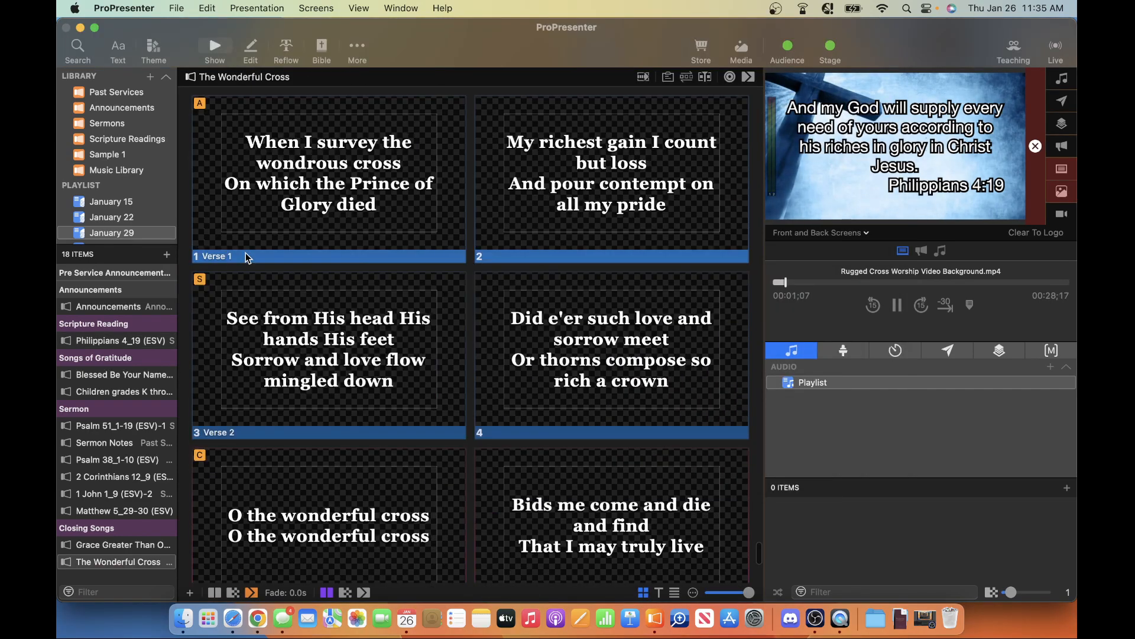
Move The Wonderful Cross in the playlist to directly below Blessed Be Your Name under Songs of Gratitude
left_click(110, 565)
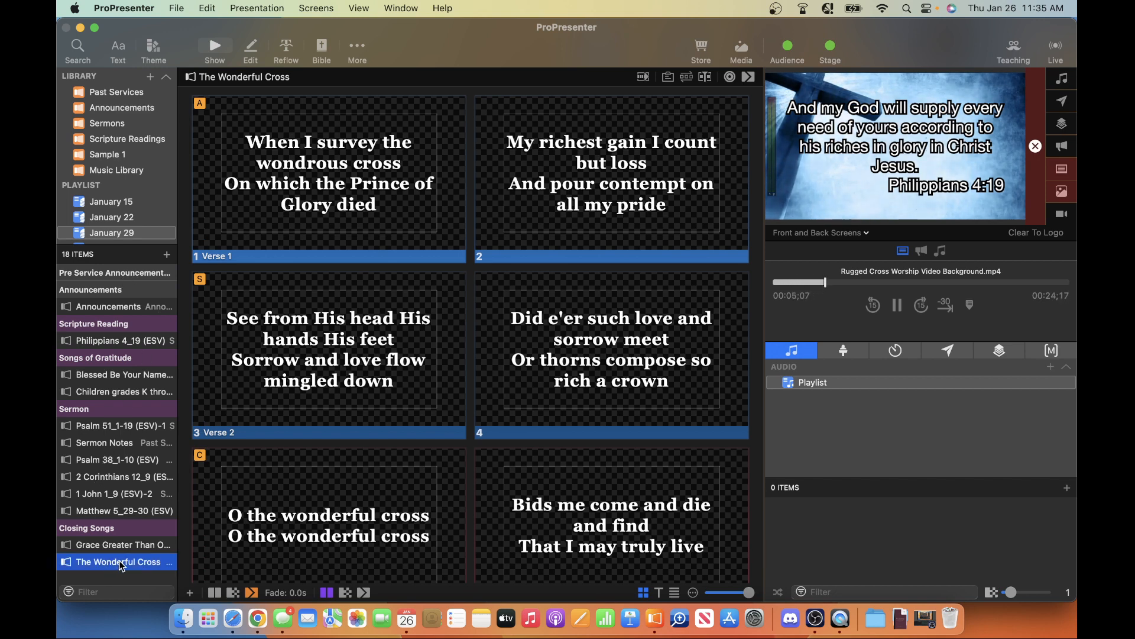
left_click_drag(120, 565, 114, 396)
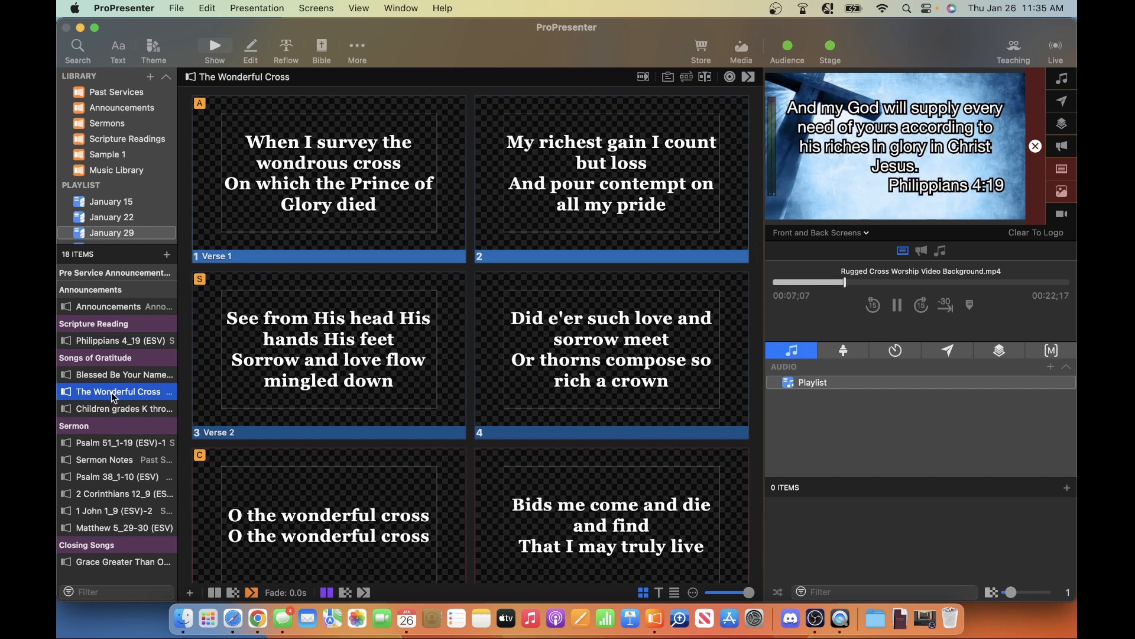
Create a new arrangement named SOBC for The Wonderful Cross
scroll(328, 306, "up", 3)
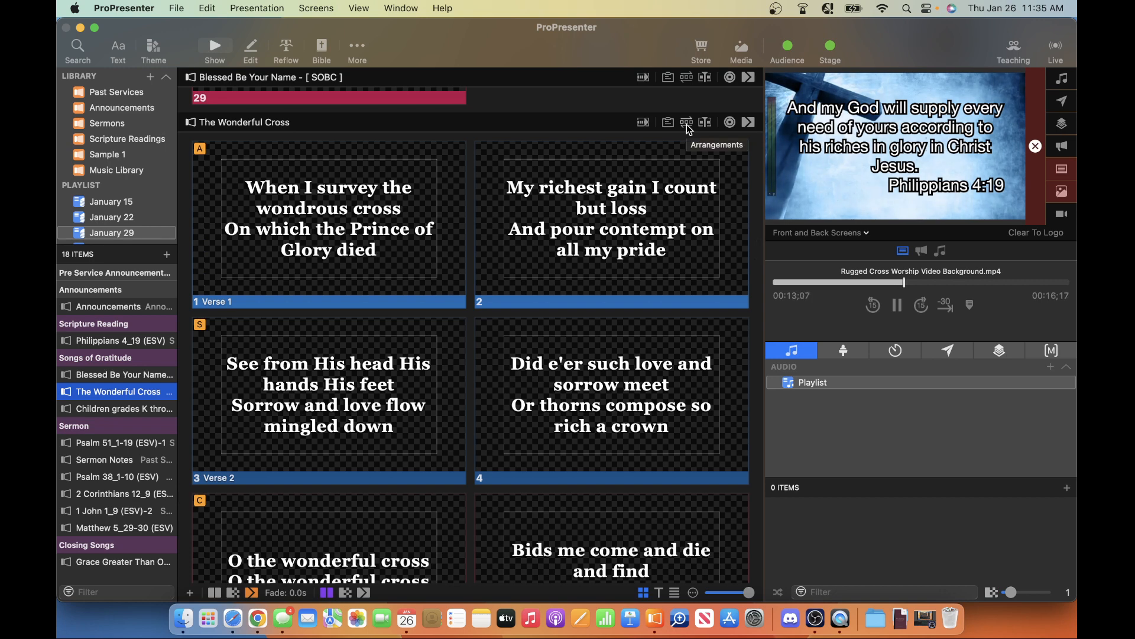
left_click(686, 122)
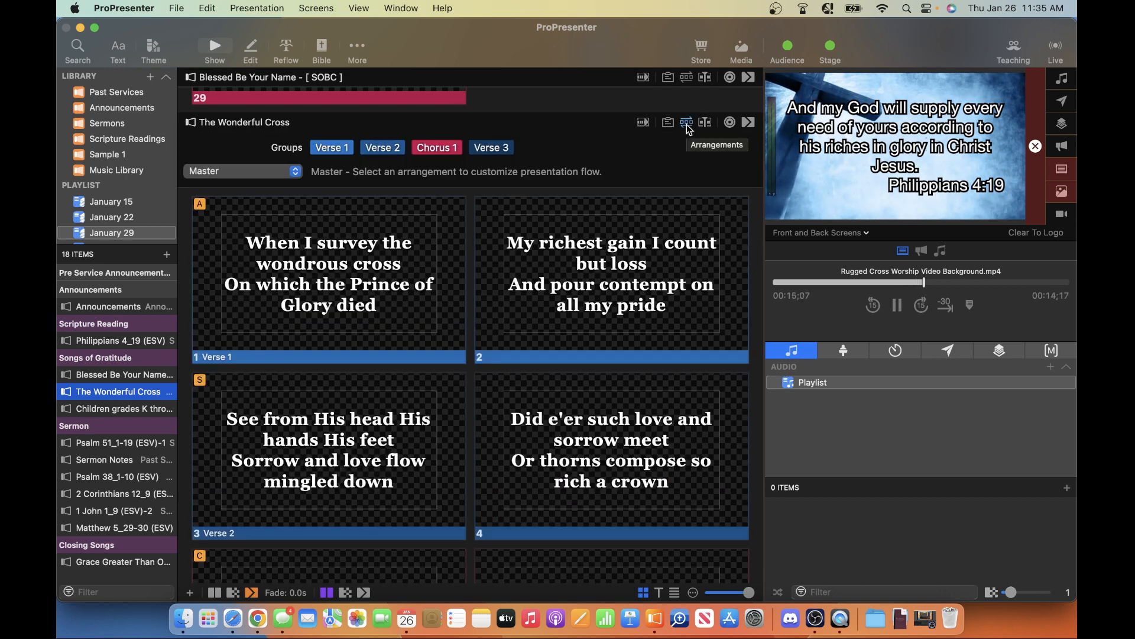
left_click(258, 173)
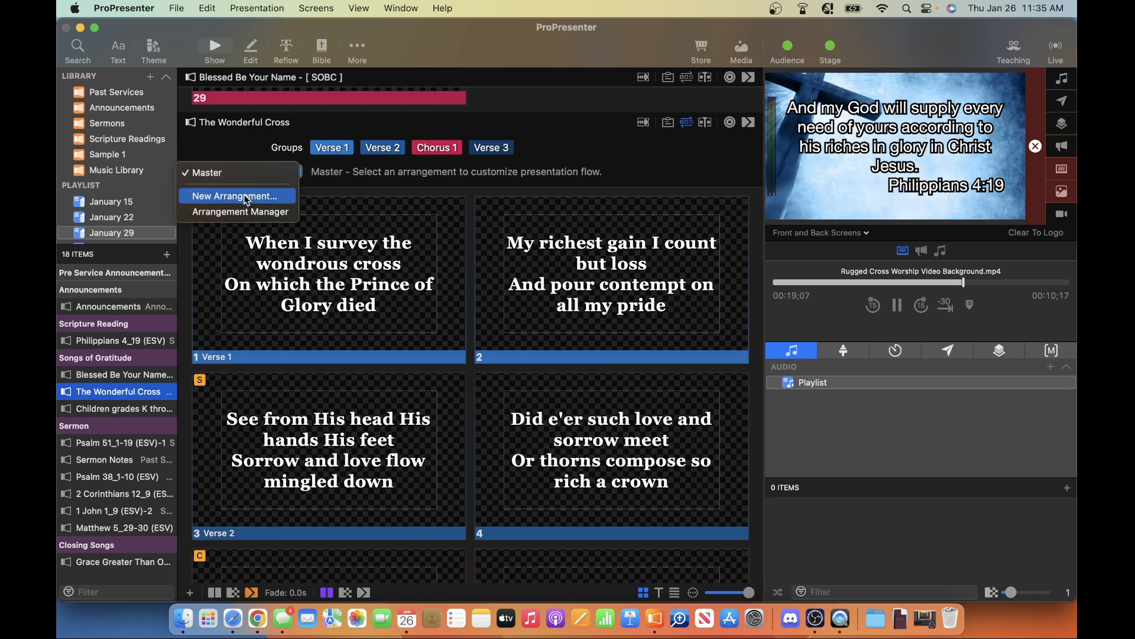
left_click(247, 198)
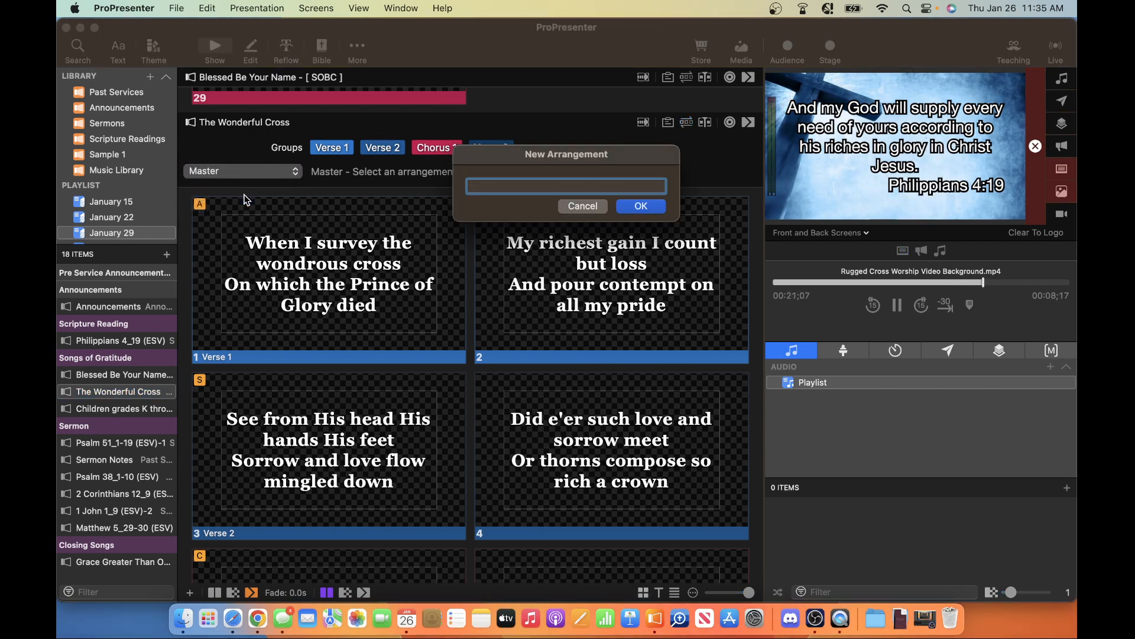
type("SOBC")
key("Return")
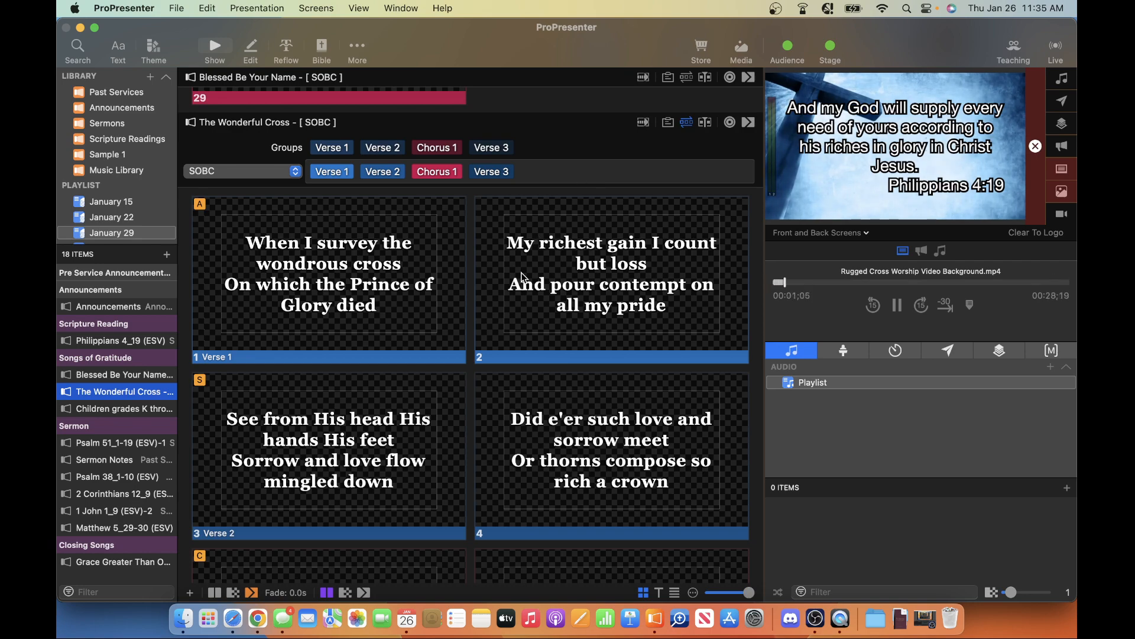
Switch to Chrome and check the verse and chorus order of The Wonderful Cross in the emailed lyrics document
key("ctrl+Right")
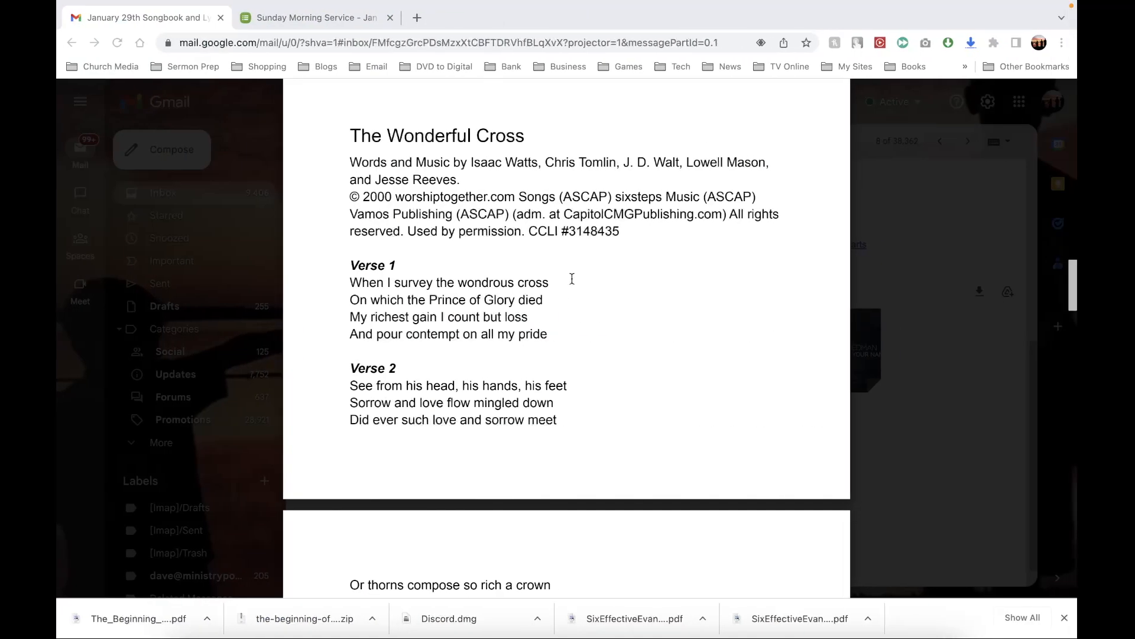
scroll(577, 281, "down", 5)
scroll(578, 281, "down", 3)
scroll(577, 282, "up", 2)
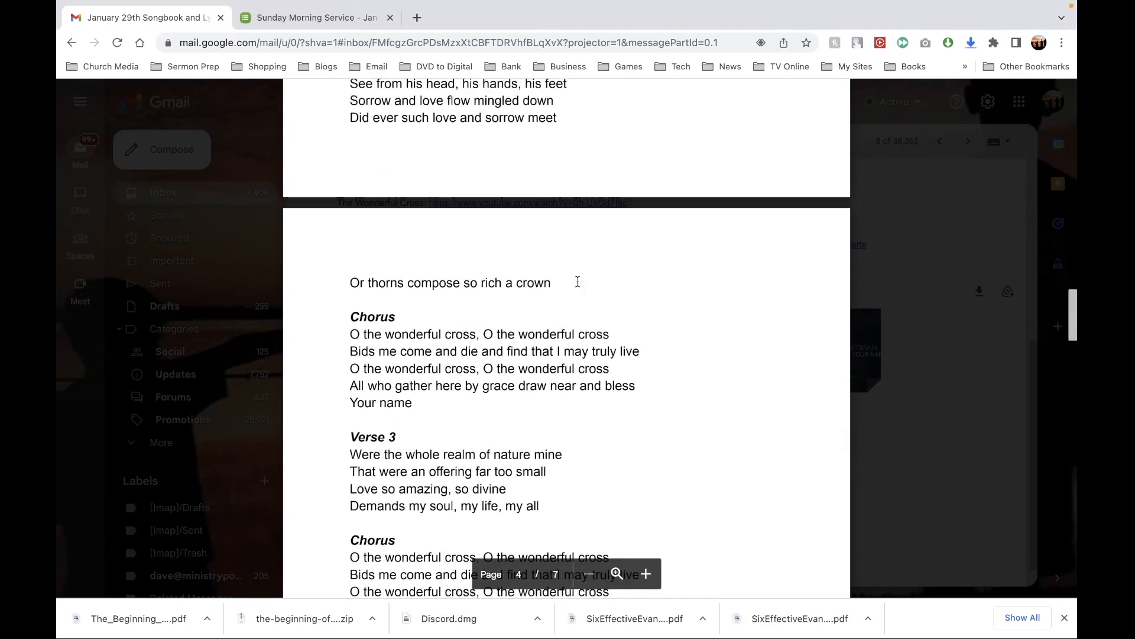
scroll(578, 282, "down", 2)
scroll(578, 281, "down", 1)
key("ctrl+Left")
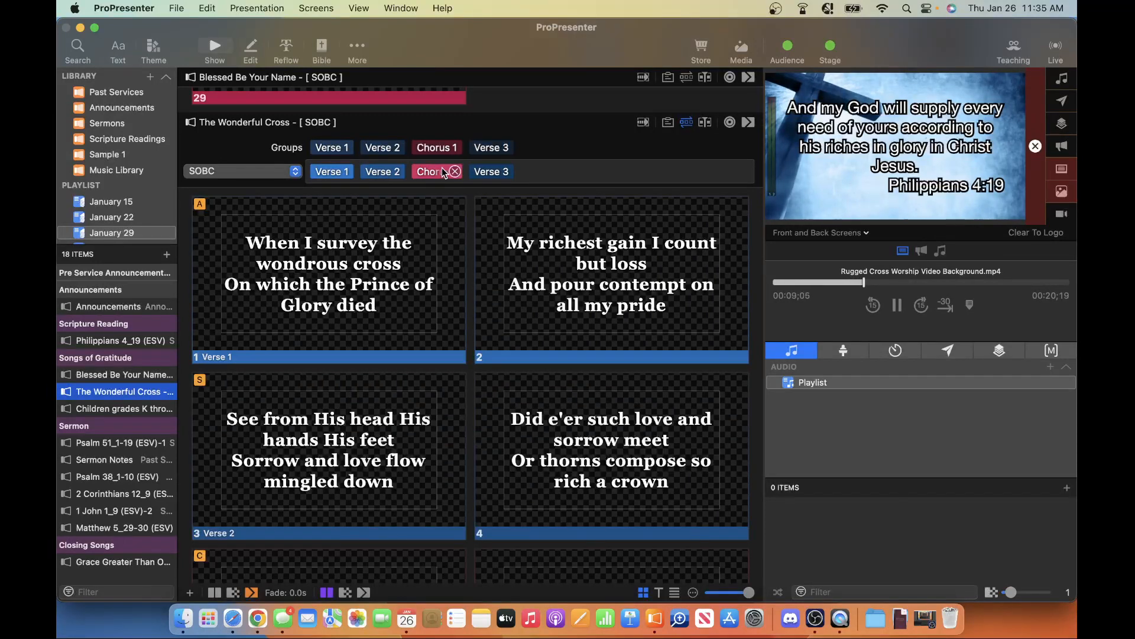
Append two Chorus 1 groups after Verse 3 in the SOBC arrangement, checking the emailed lyrics, and close the arrangement editor
left_click(456, 151)
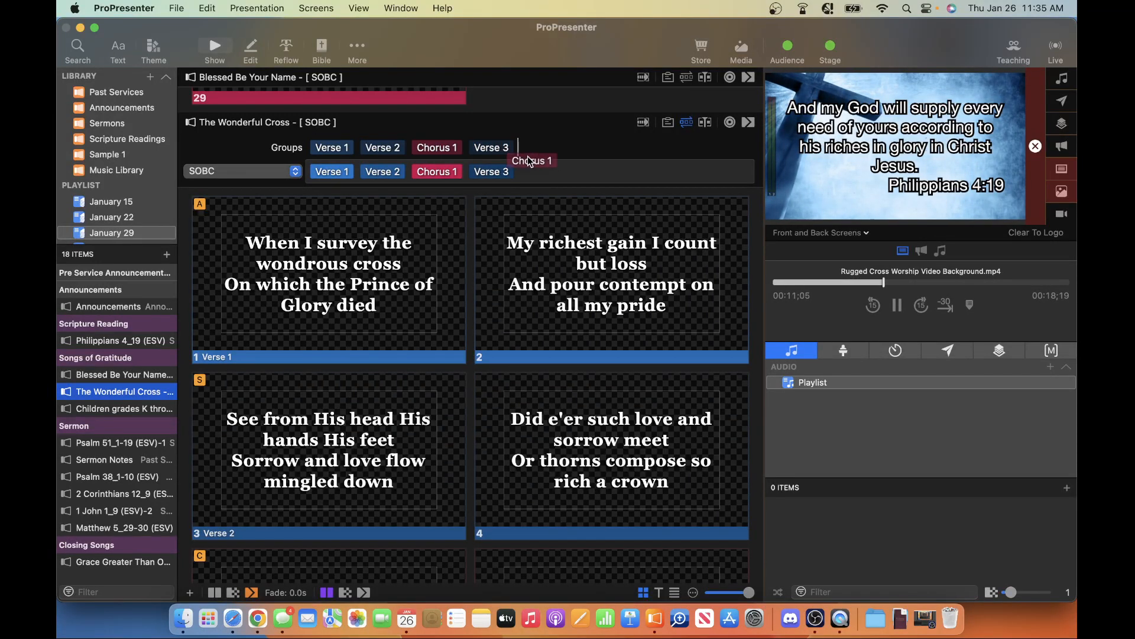
left_click_drag(458, 155, 588, 172)
key("ctrl+Right")
scroll(492, 389, "down", 5)
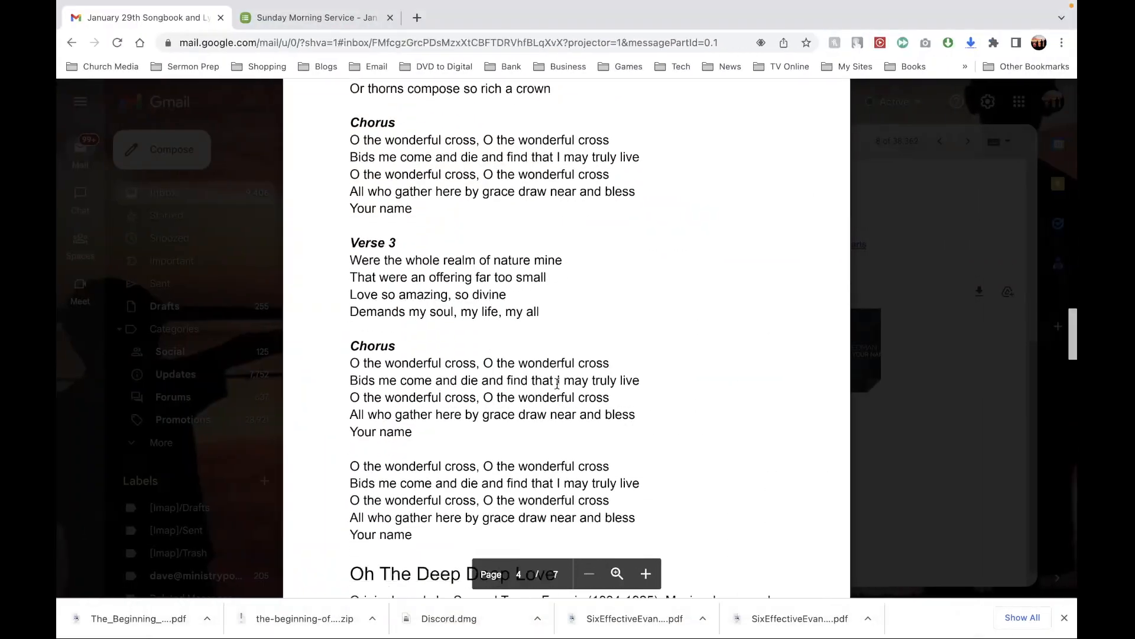
scroll(511, 341, "up", 2)
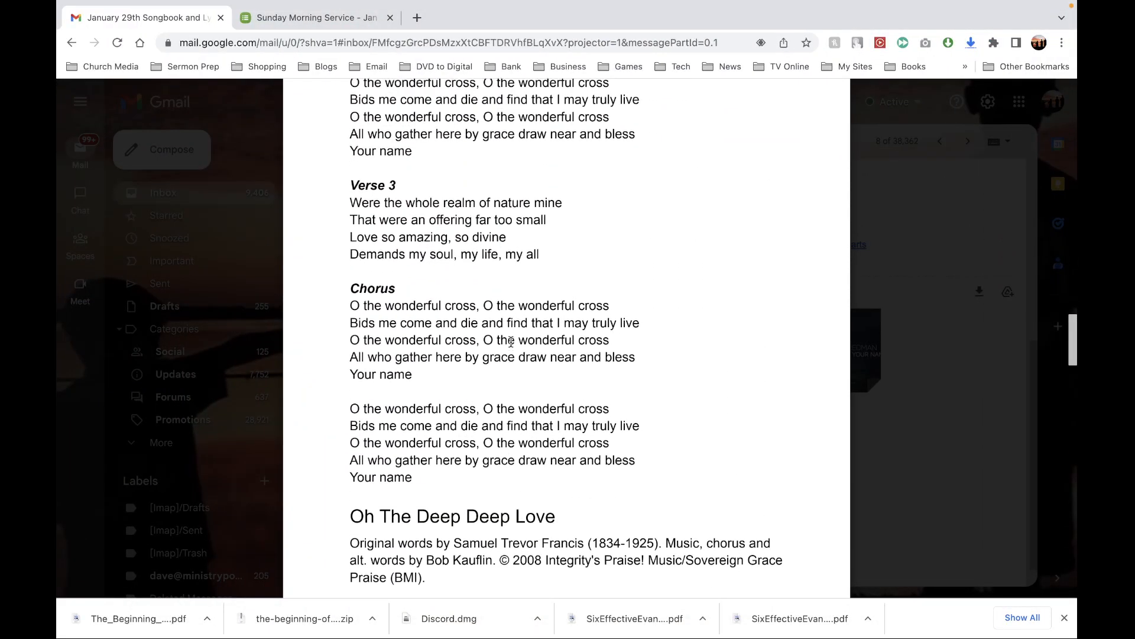
key("ctrl+Left")
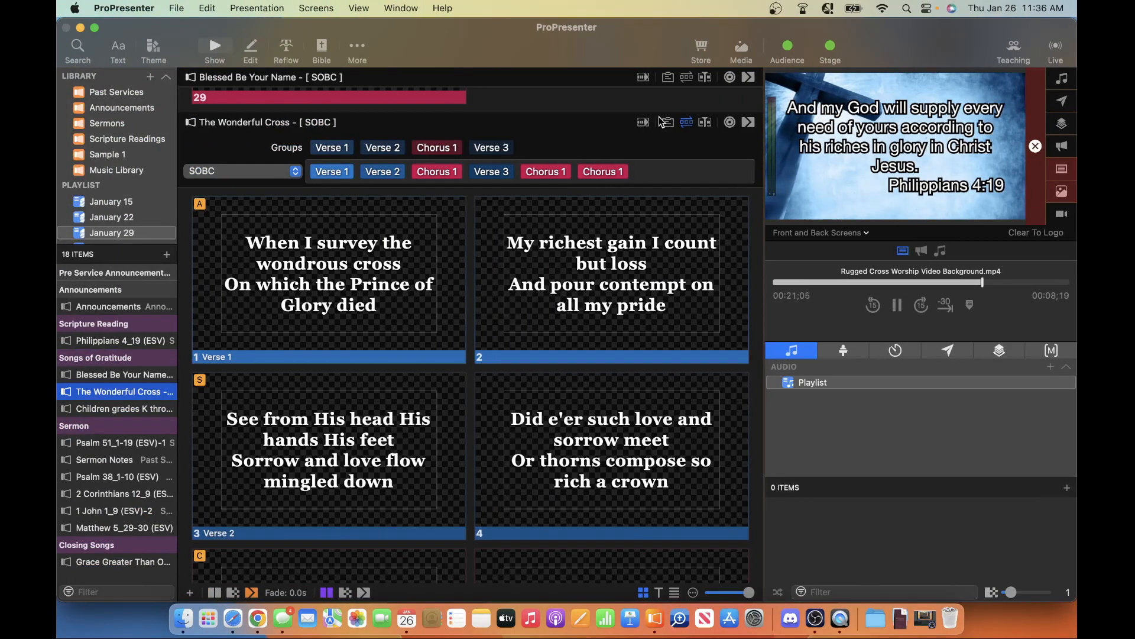
left_click(687, 123)
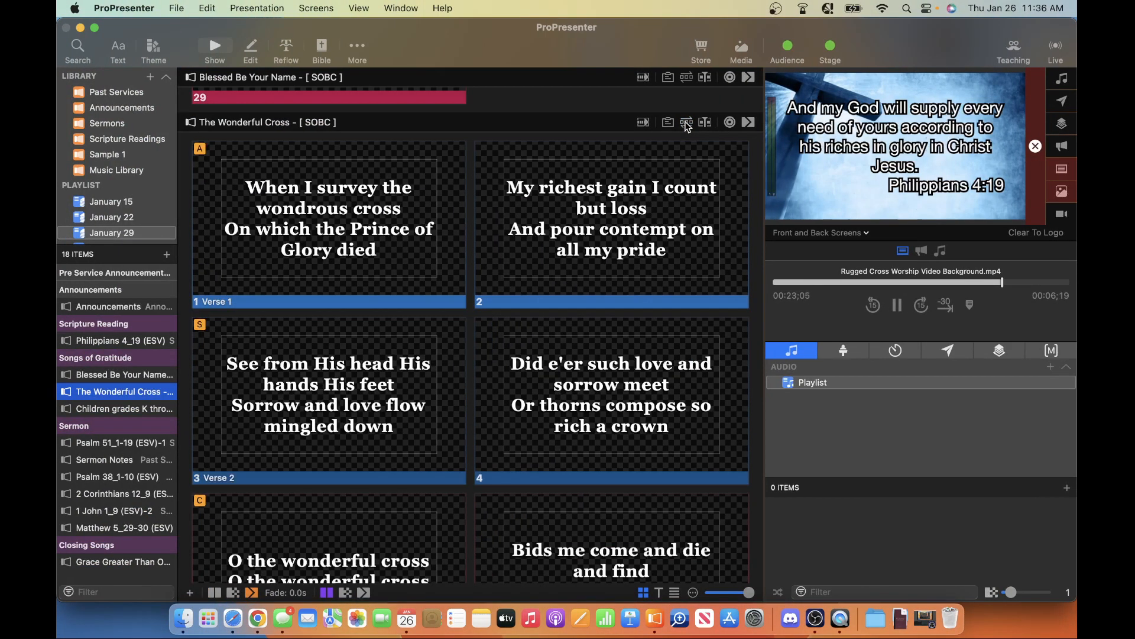
Review the arranged slides and insert the Multi colored Ink in Water + Cross video from the Cross media before Verse 1
scroll(283, 230, "down", 15)
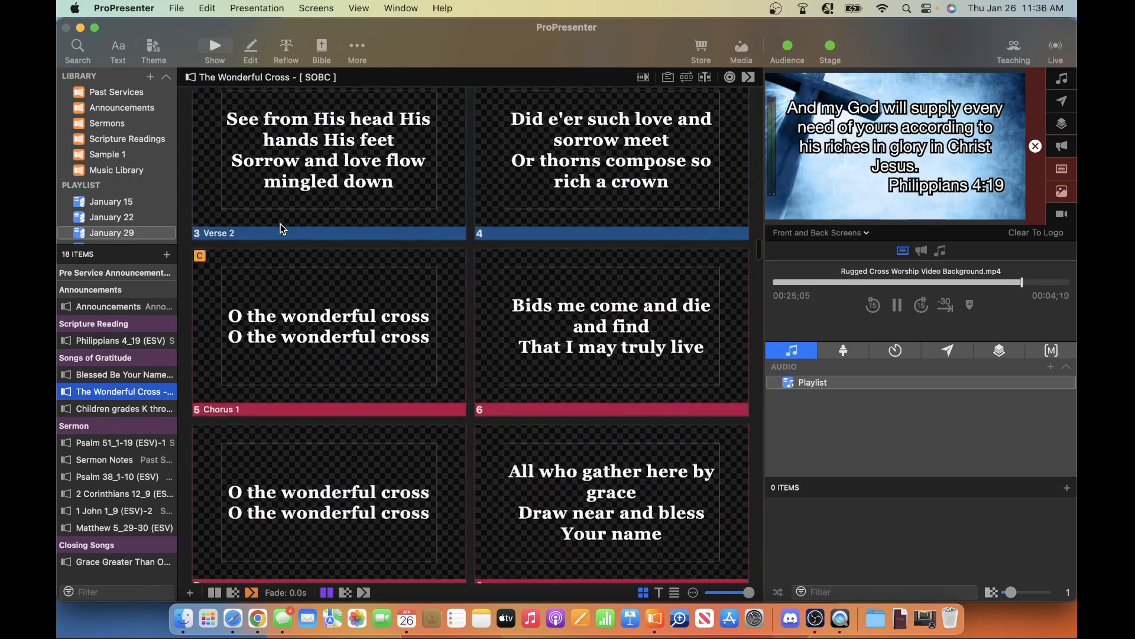
scroll(282, 230, "down", 15)
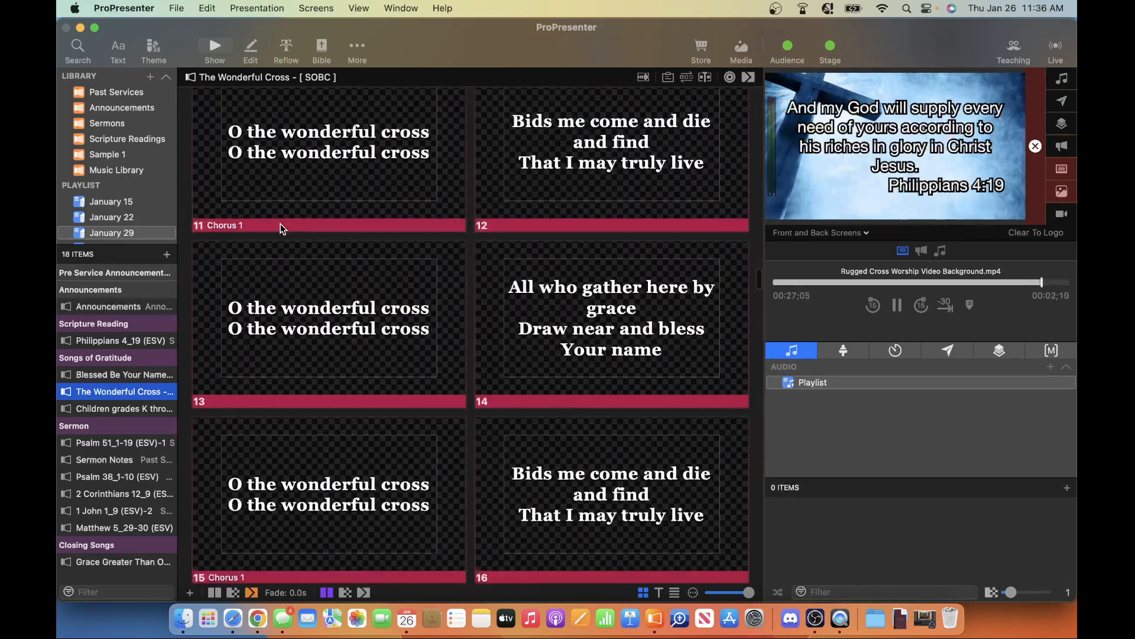
scroll(282, 230, "down", 5)
scroll(282, 229, "up", 20)
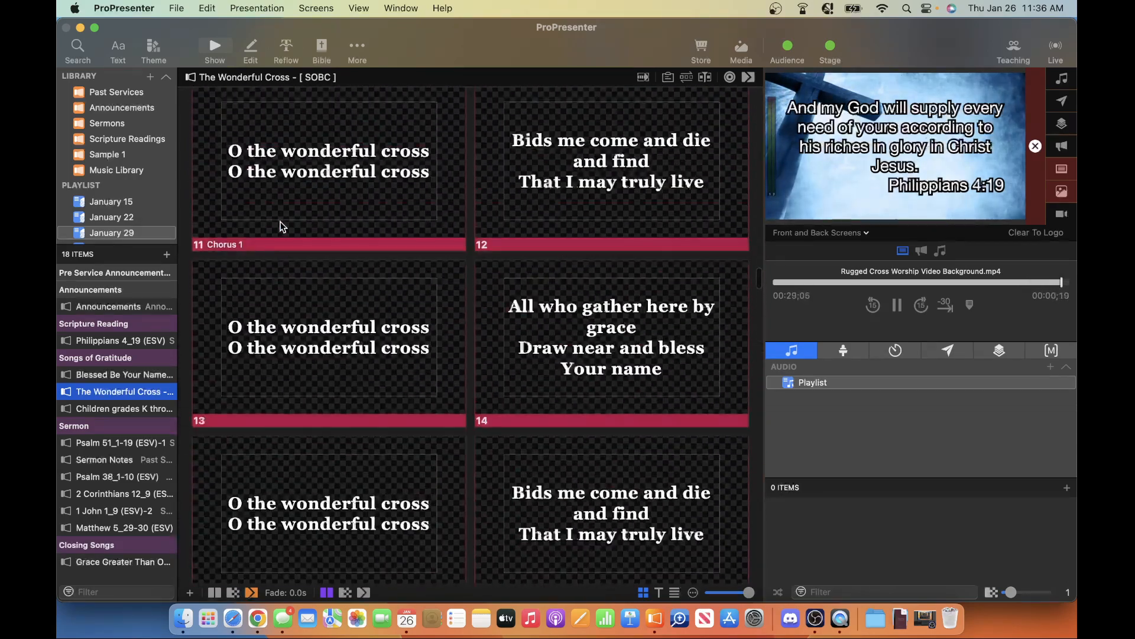
scroll(282, 227, "up", 15)
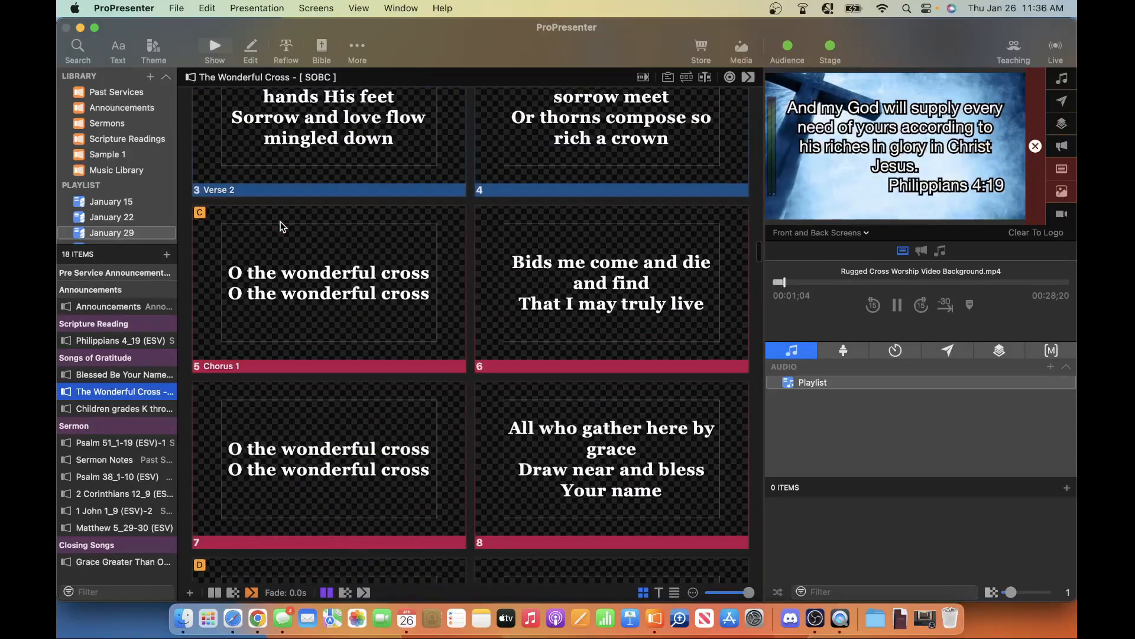
scroll(280, 226, "down", 1)
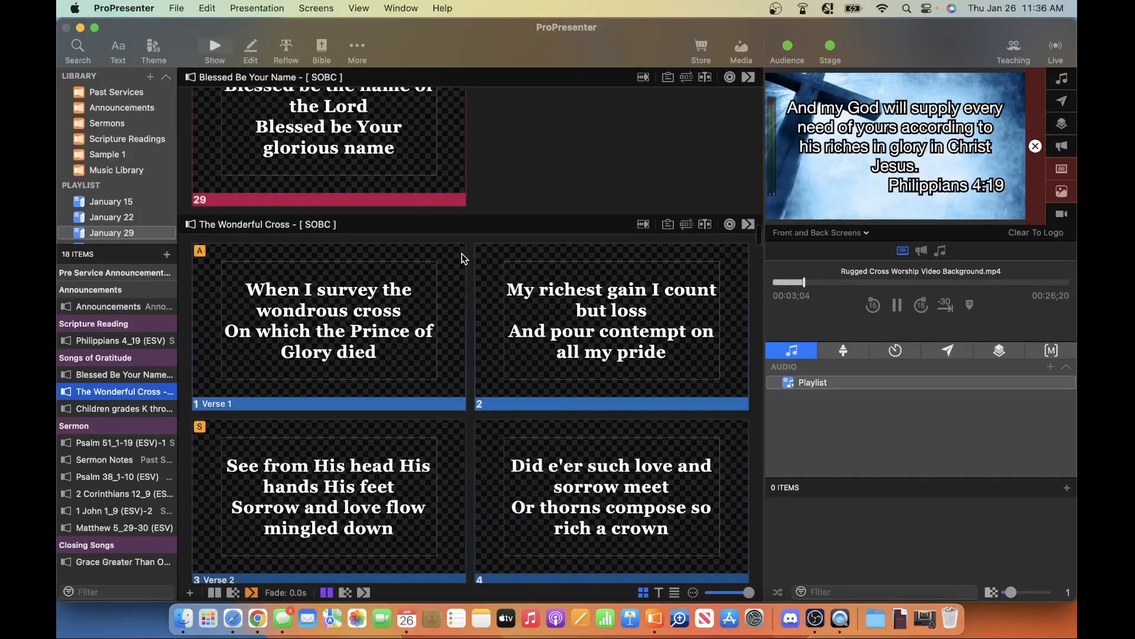
left_click(743, 49)
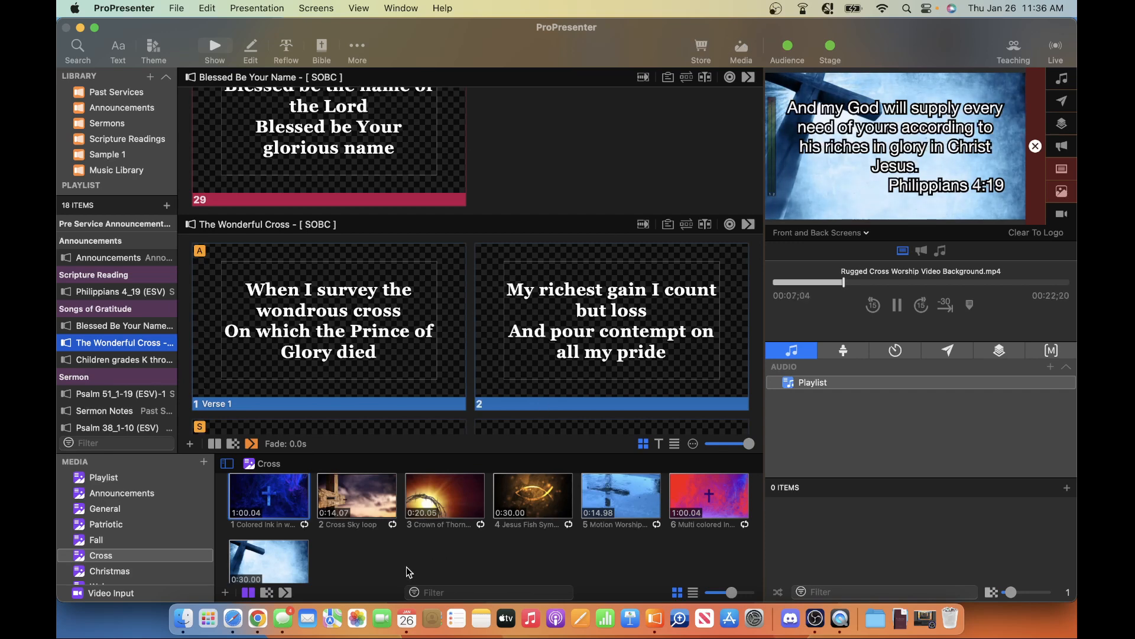
left_click_drag(705, 497, 180, 278)
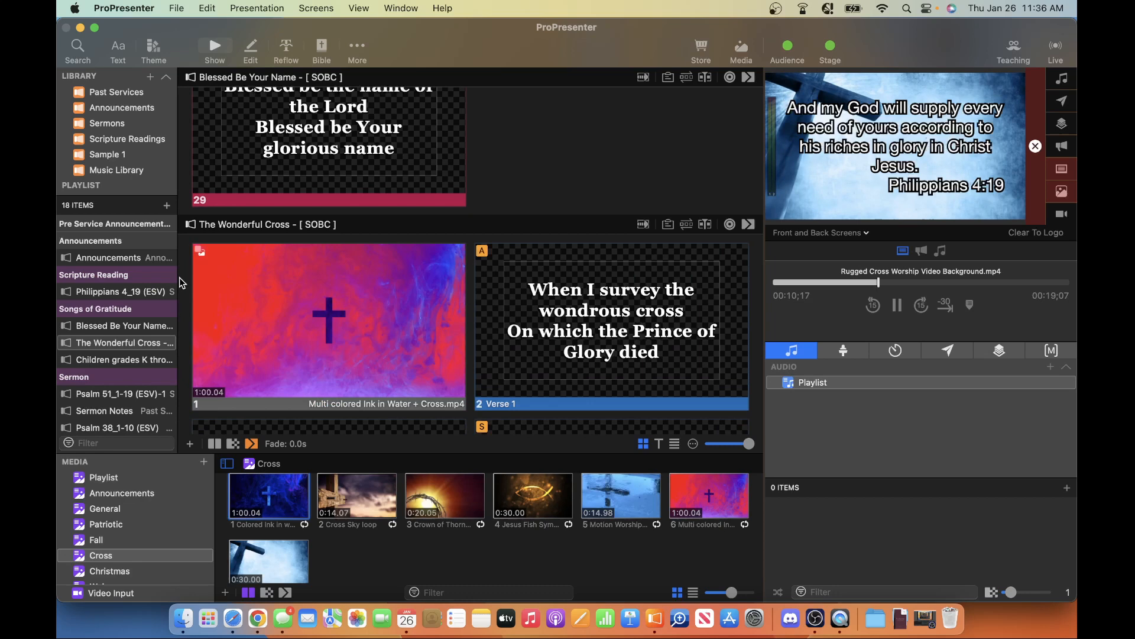
Show the cross video and the first Verse 1 slide live, and switch the output preview to Livestream Lyrics
left_click(307, 310)
left_click(553, 322)
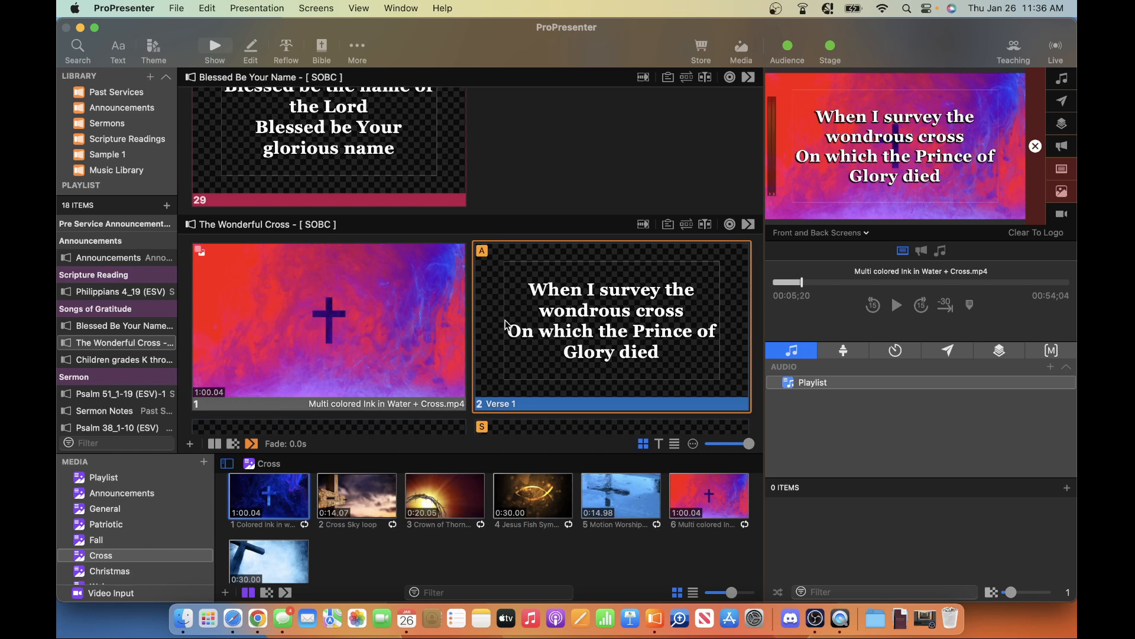
left_click(846, 231)
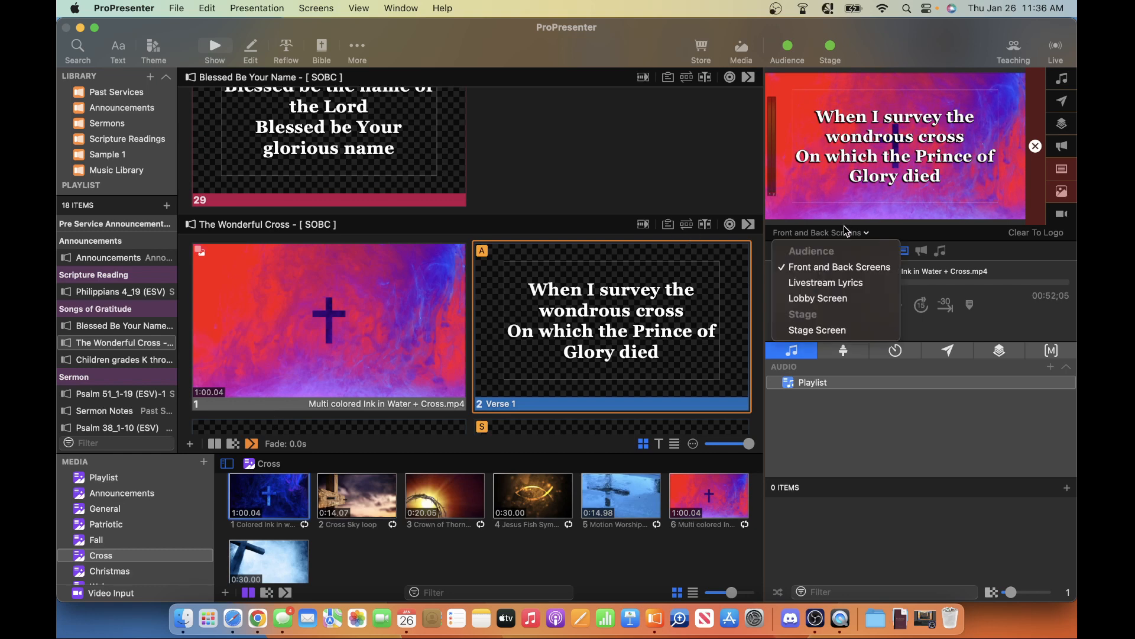
left_click(826, 282)
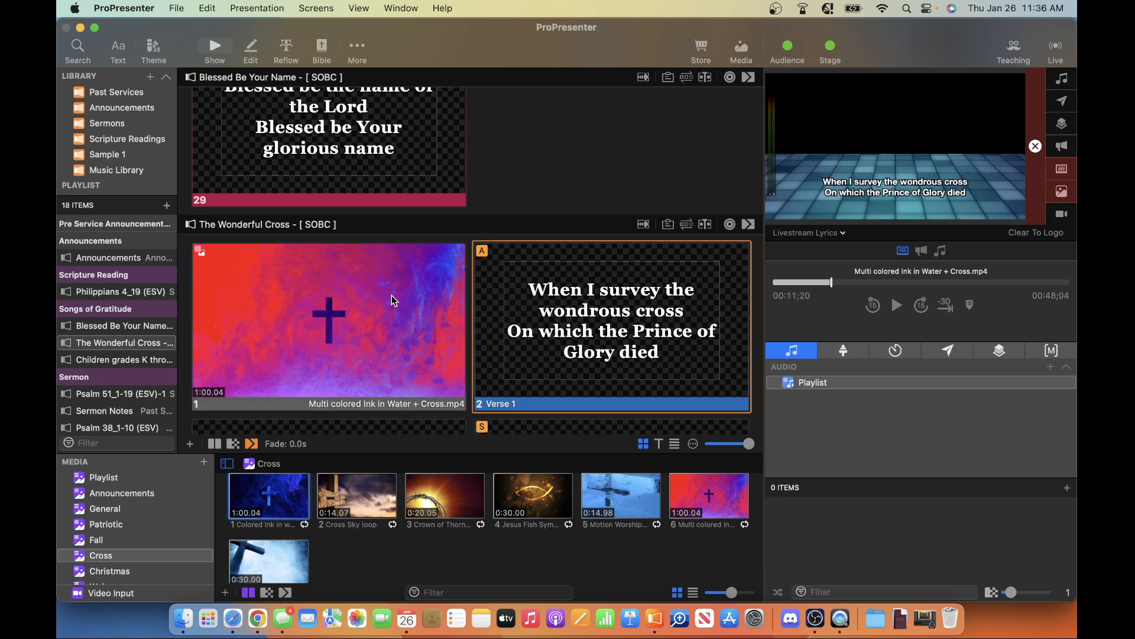
Add a Default audience look action to all slides of The Wonderful Cross, from the video slide through the final chorus
scroll(392, 296, "down", 5)
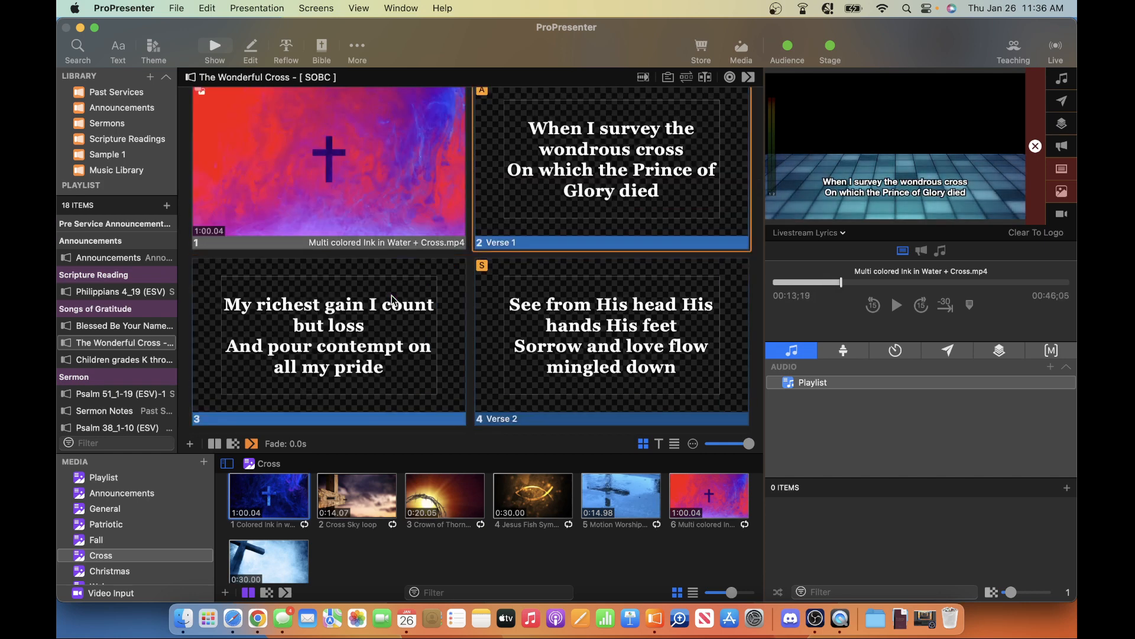
scroll(363, 268, "up", 1)
left_click(352, 220)
scroll(352, 220, "down", 5)
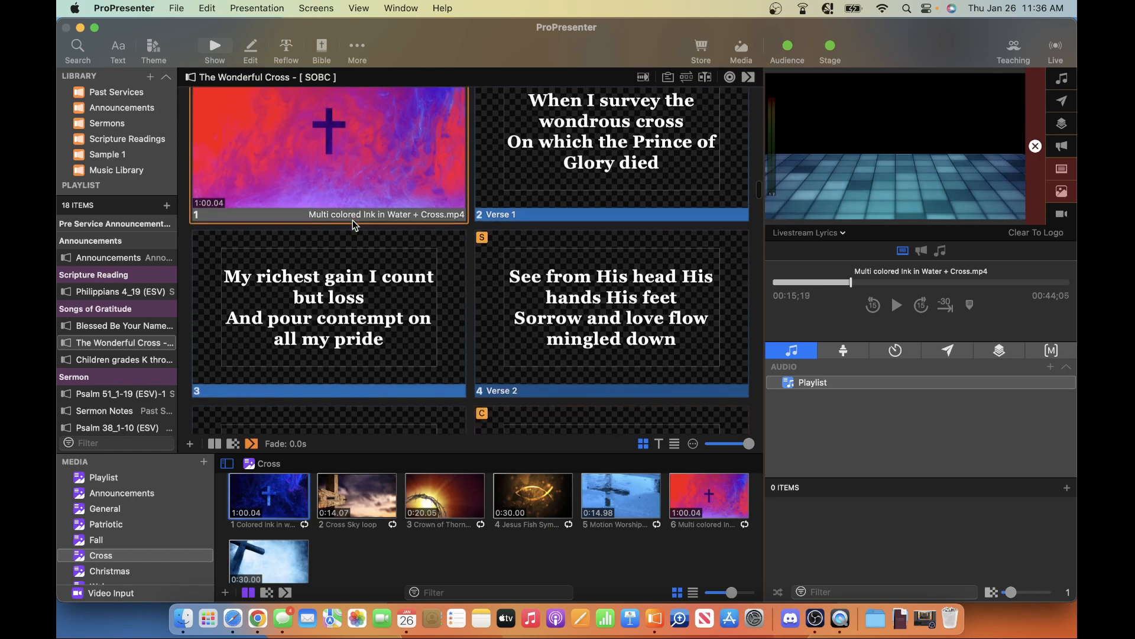
scroll(353, 220, "down", 12)
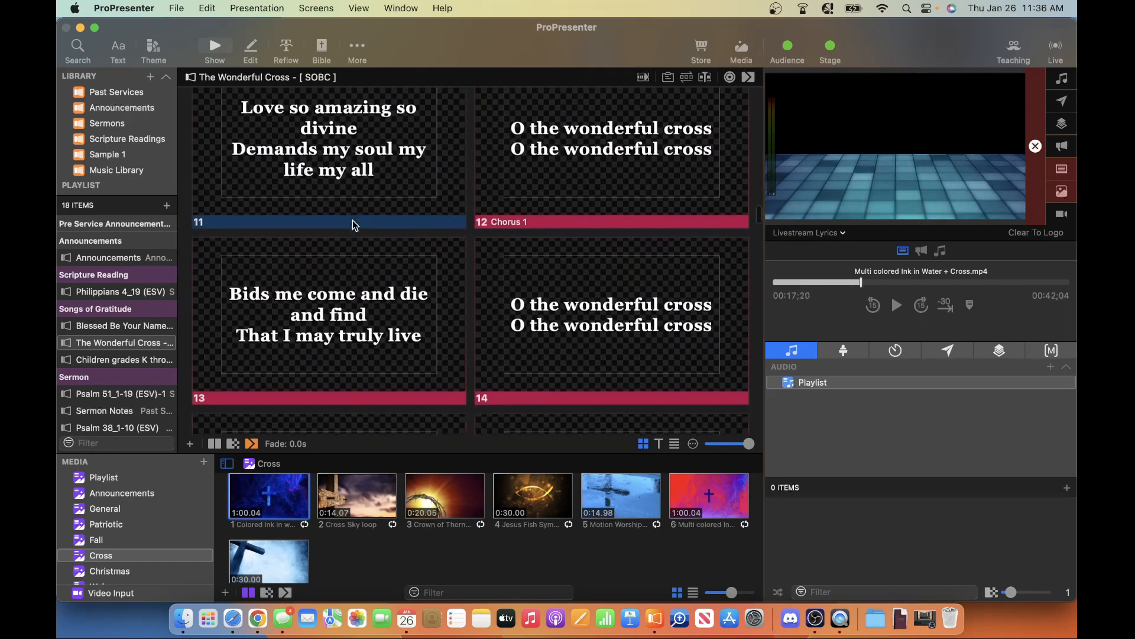
scroll(353, 220, "down", 5)
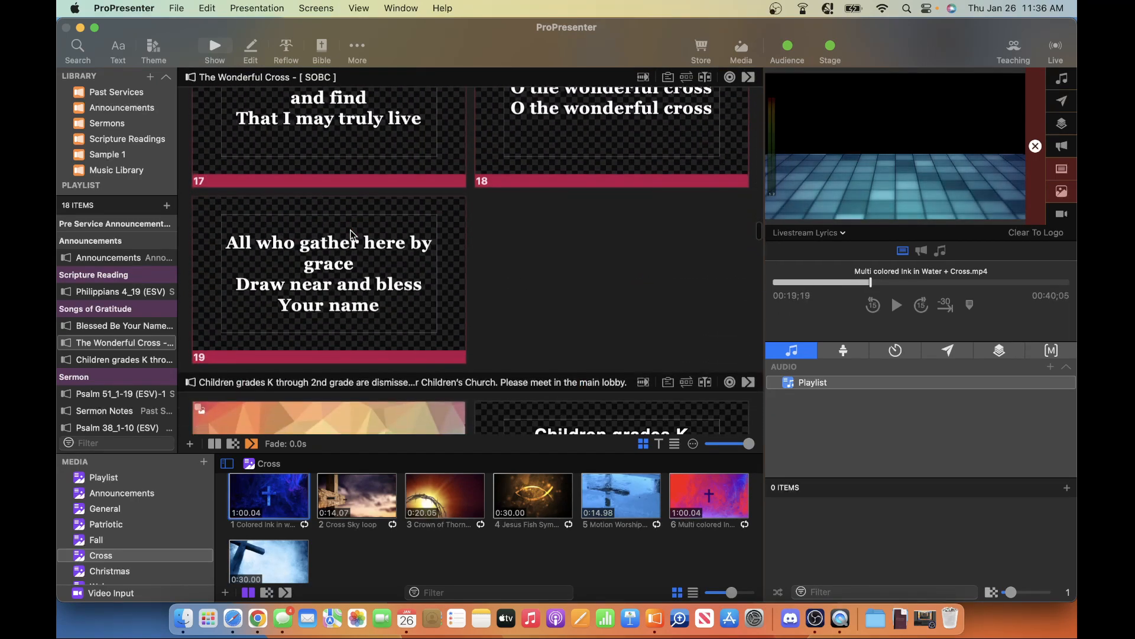
right_click(357, 278)
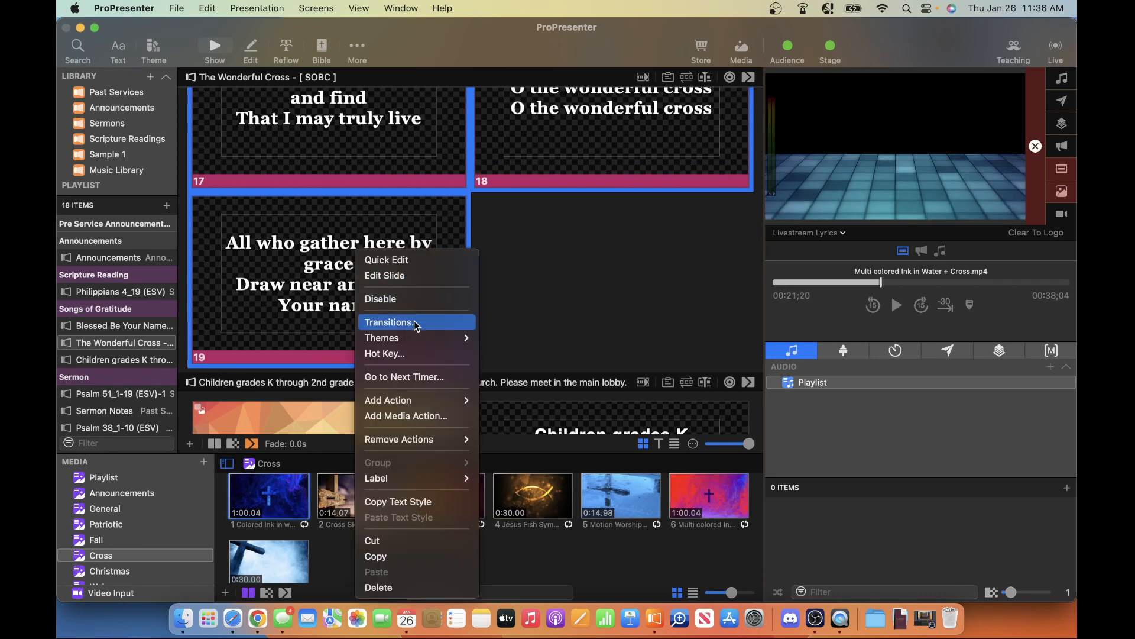
mouse_move(416, 405)
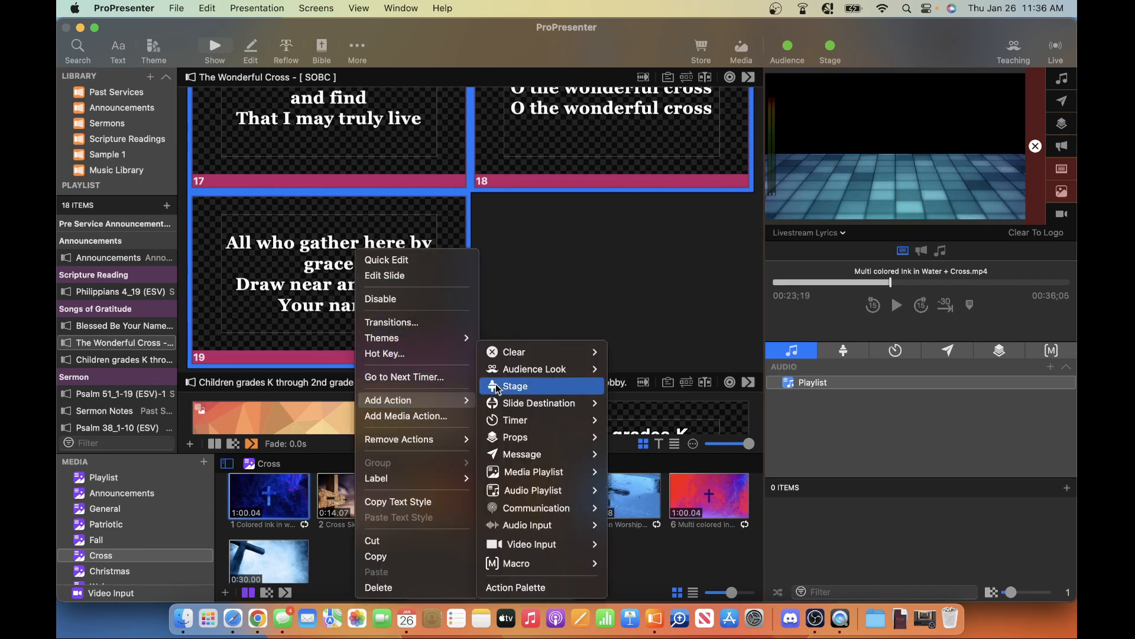
mouse_move(518, 371)
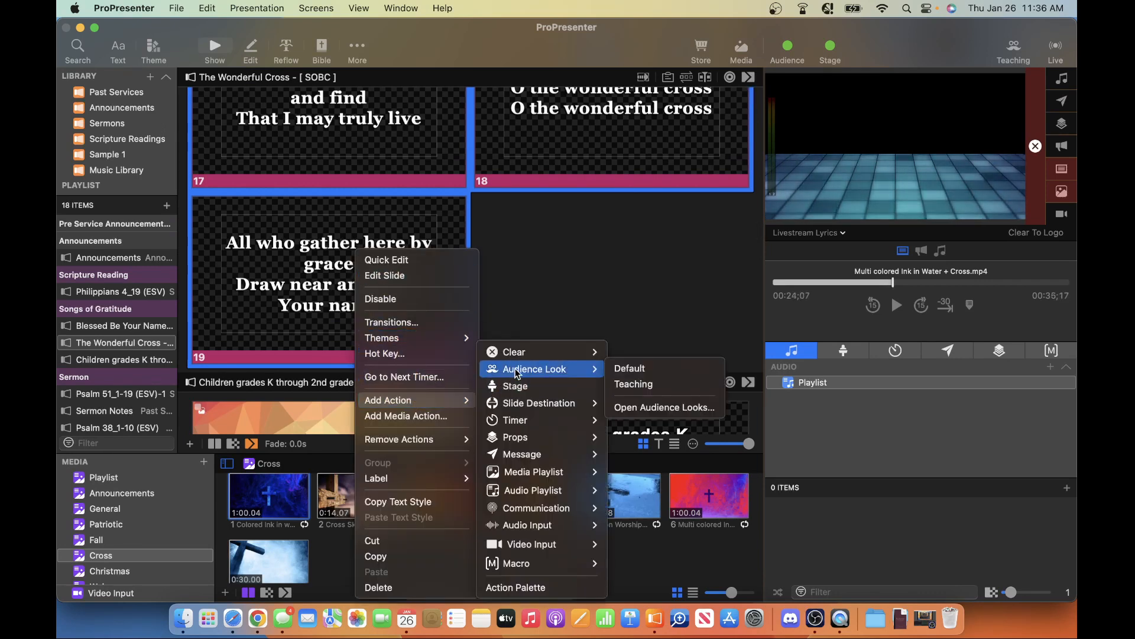
left_click(634, 374)
Test the Default look by showing the cross video slide and both Verse 1 slides live
scroll(588, 274, "up", 15)
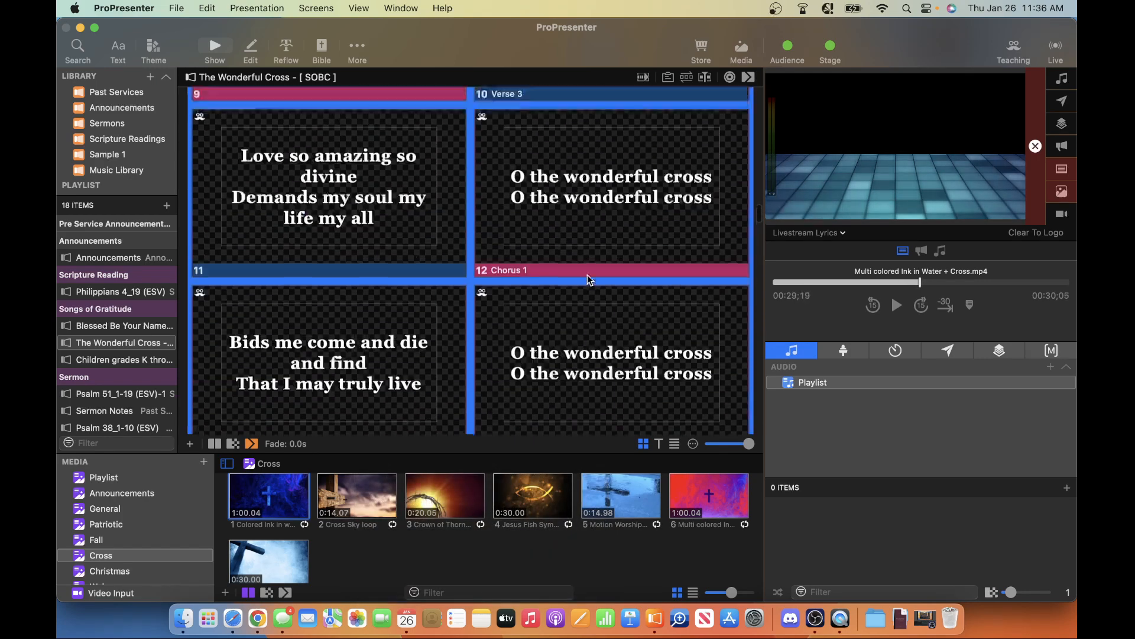
scroll(588, 274, "up", 5)
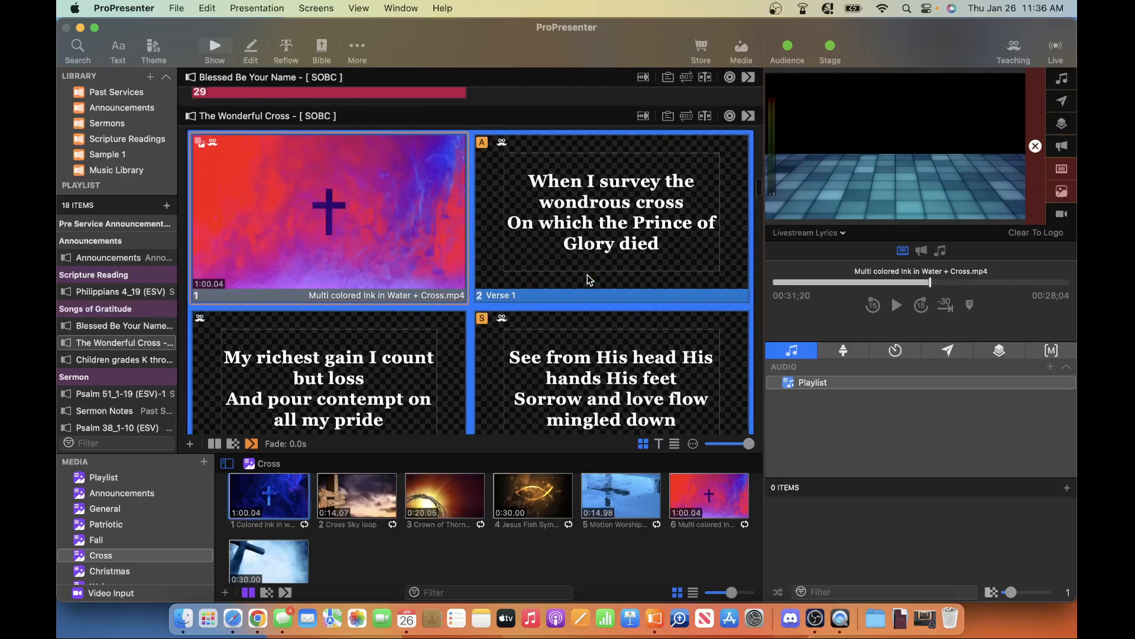
left_click(587, 275)
left_click(374, 225)
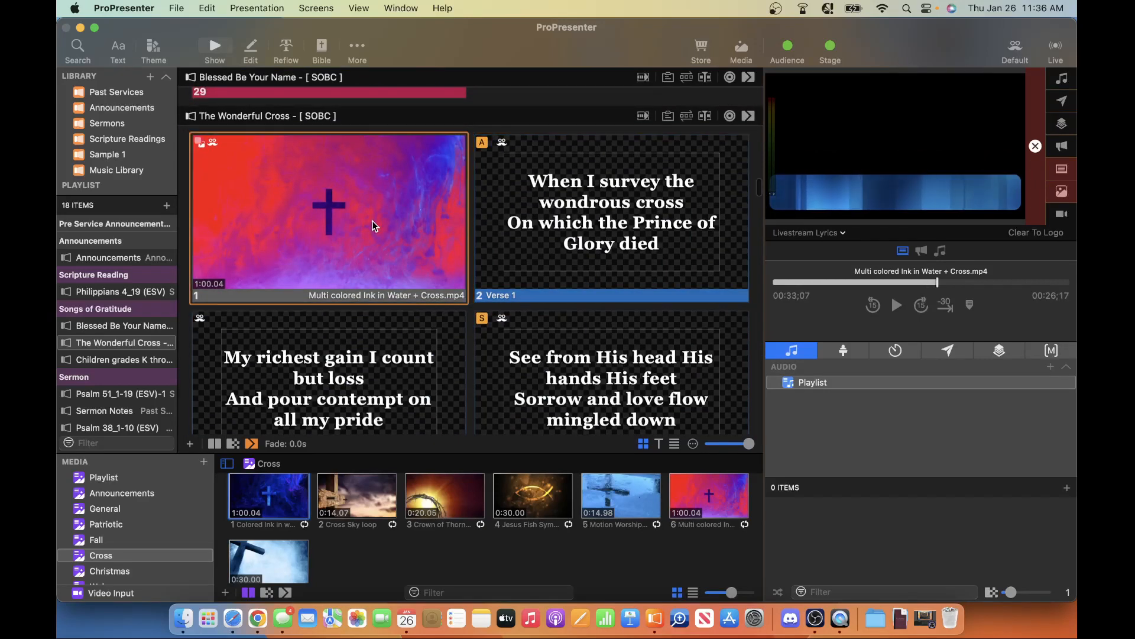
left_click(518, 235)
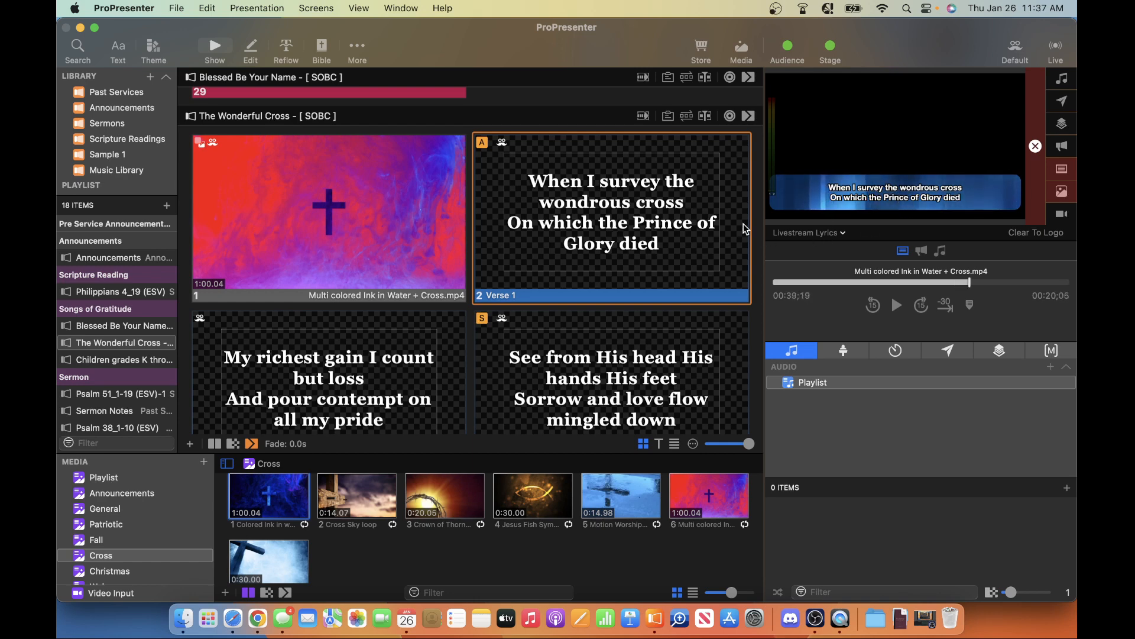
left_click(378, 361)
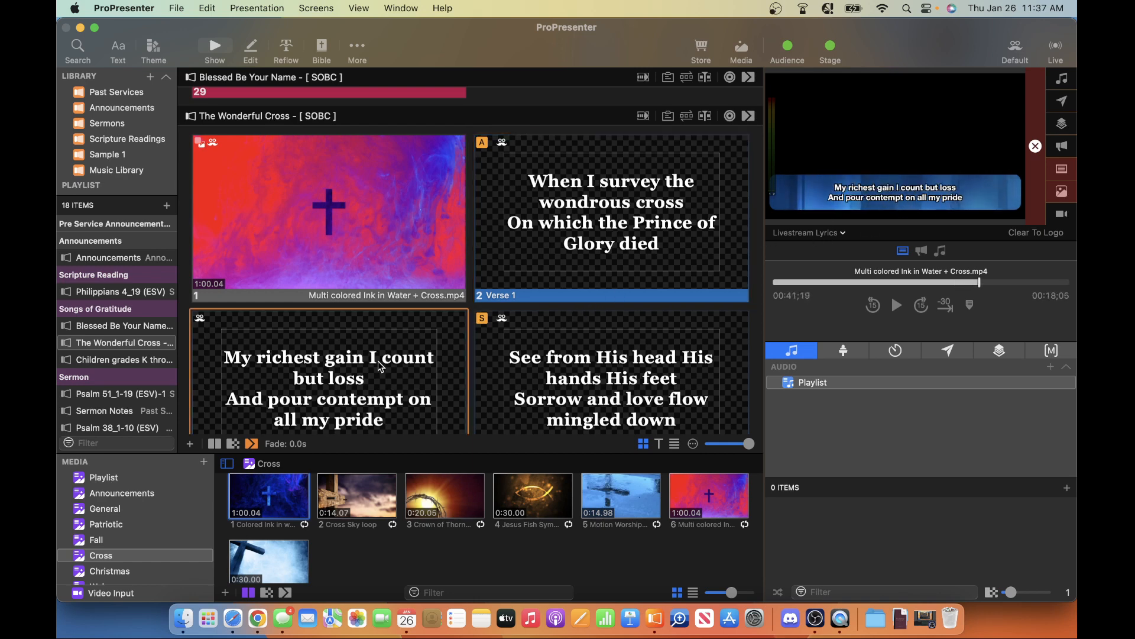
Run the remaining slides of The Wonderful Cross live through the final chorus to check them in the Livestream Lyrics preview
key("Right")
key("Right")
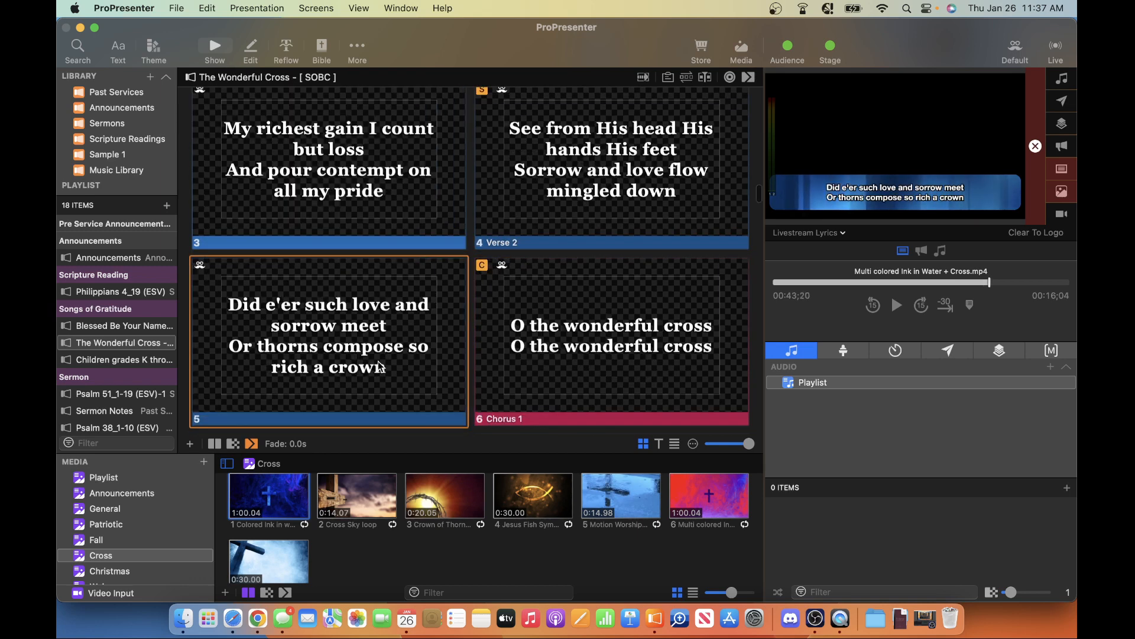
key("Right")
key("Right")
key("Right")
key("Right")
key("Right")
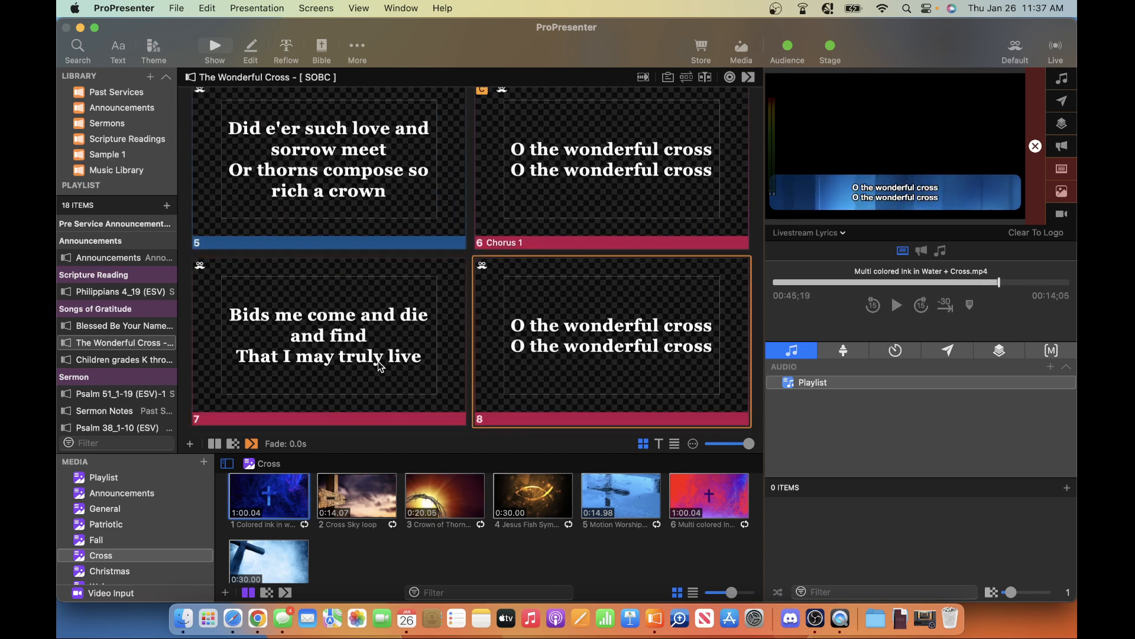
key("Right")
key("Right")
key("Right")
key("Right")
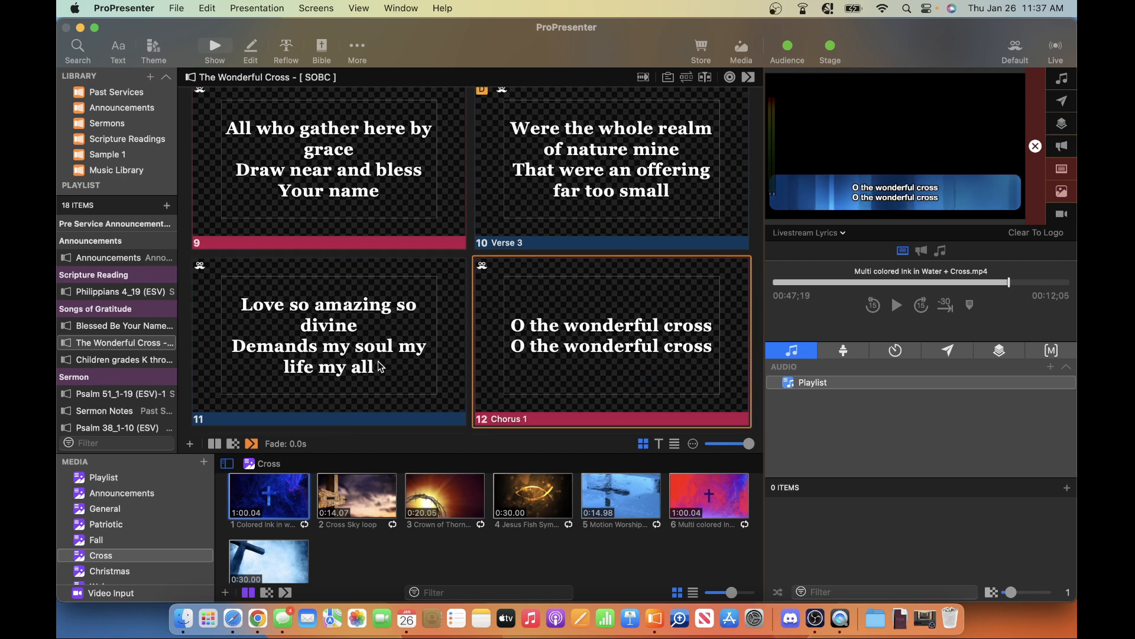
key("Right")
key("Right")
key("Right")
key("Right")
key("Right")
key("Right")
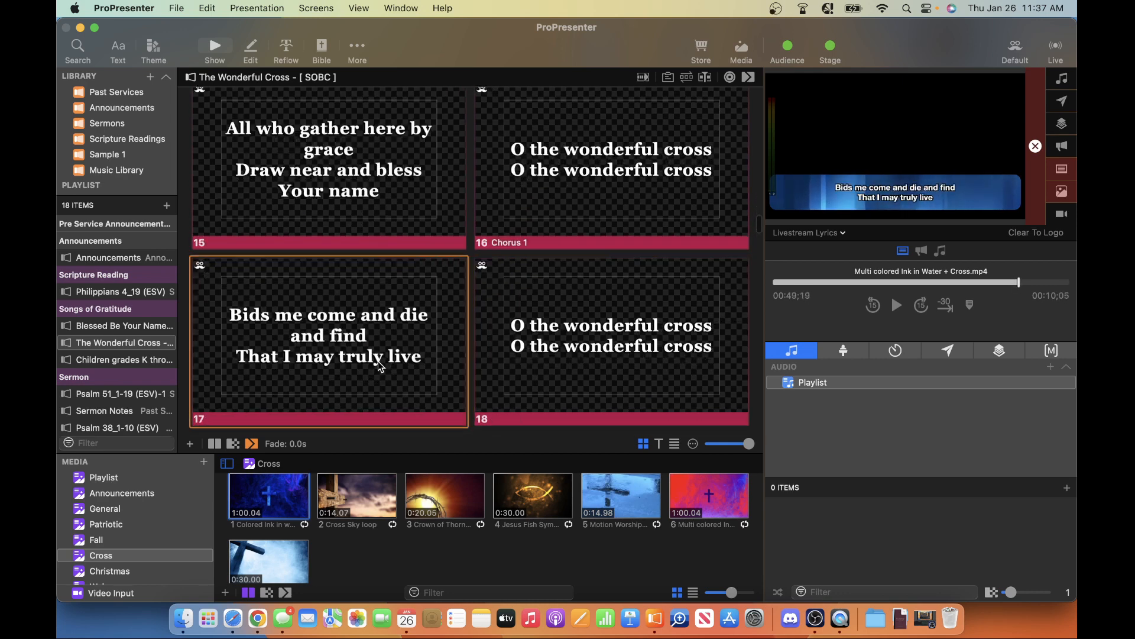
key("Left")
key("Left")
key("Left")
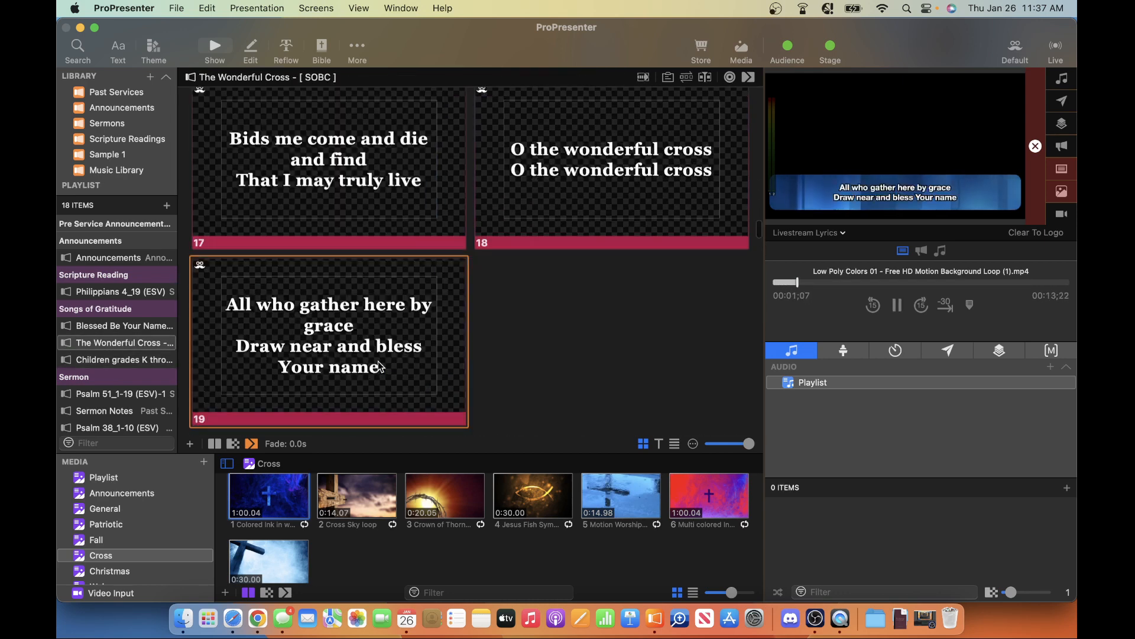
Switch the output preview to Front and Back Screens and show the Multi colored Ink in Water + Cross video slide live
scroll(556, 306, "up", 8)
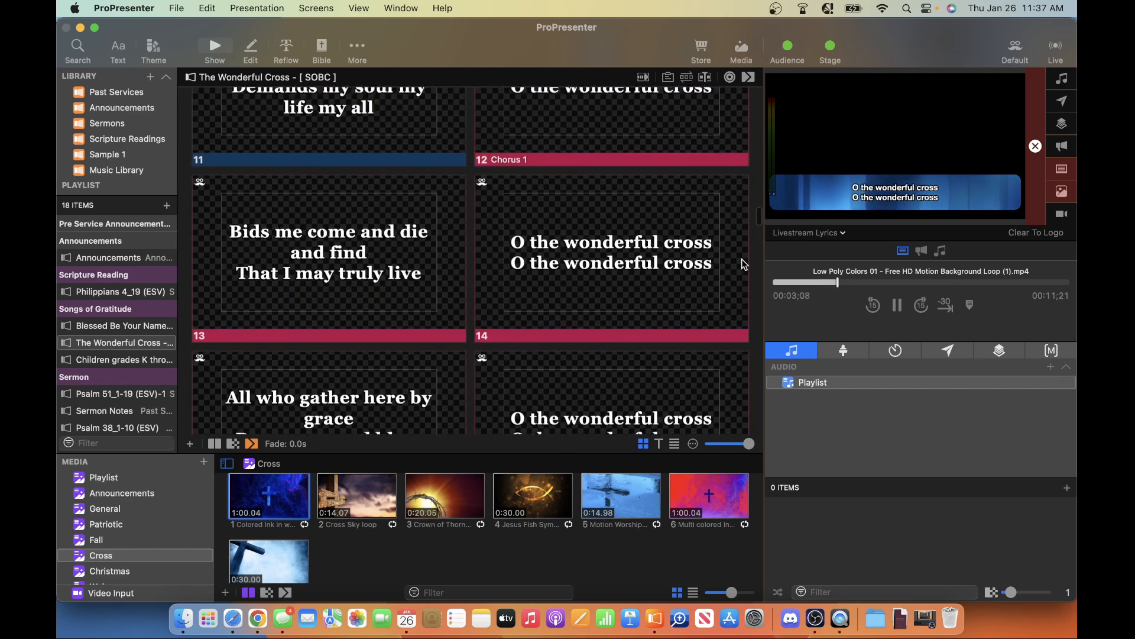
left_click(809, 232)
left_click(816, 338)
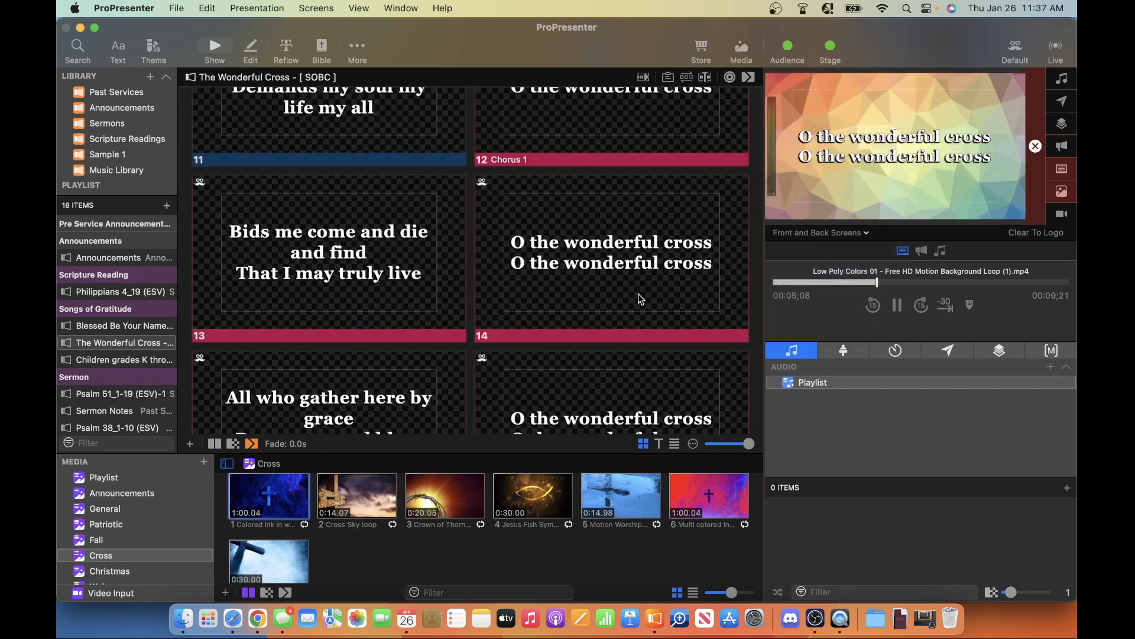
scroll(638, 294, "up", 6)
scroll(638, 297, "up", 10)
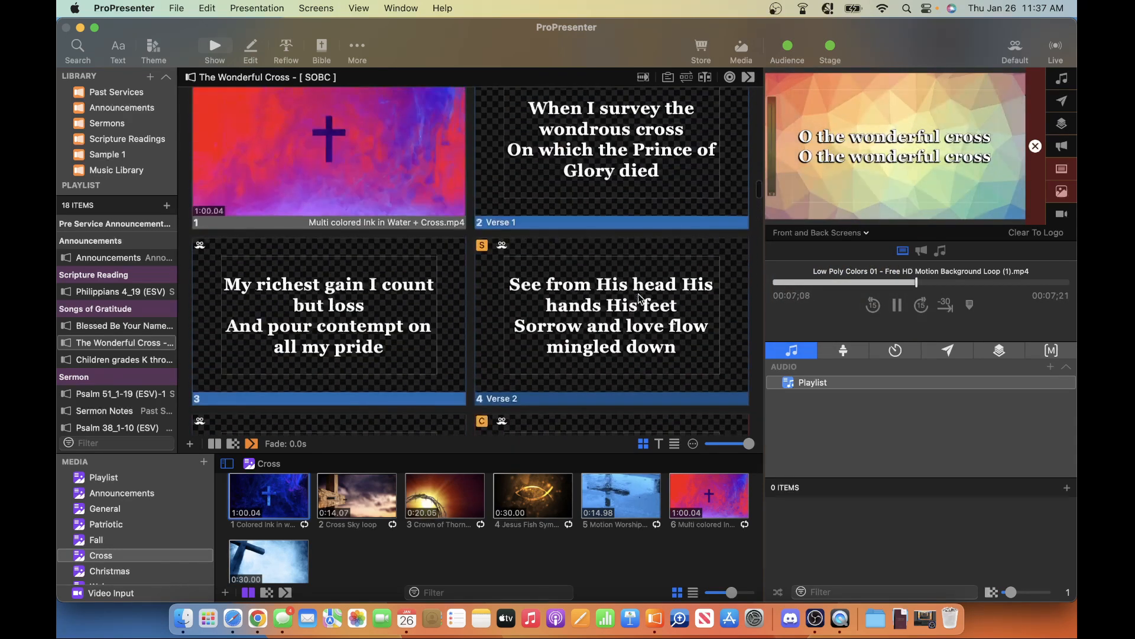
left_click(403, 321)
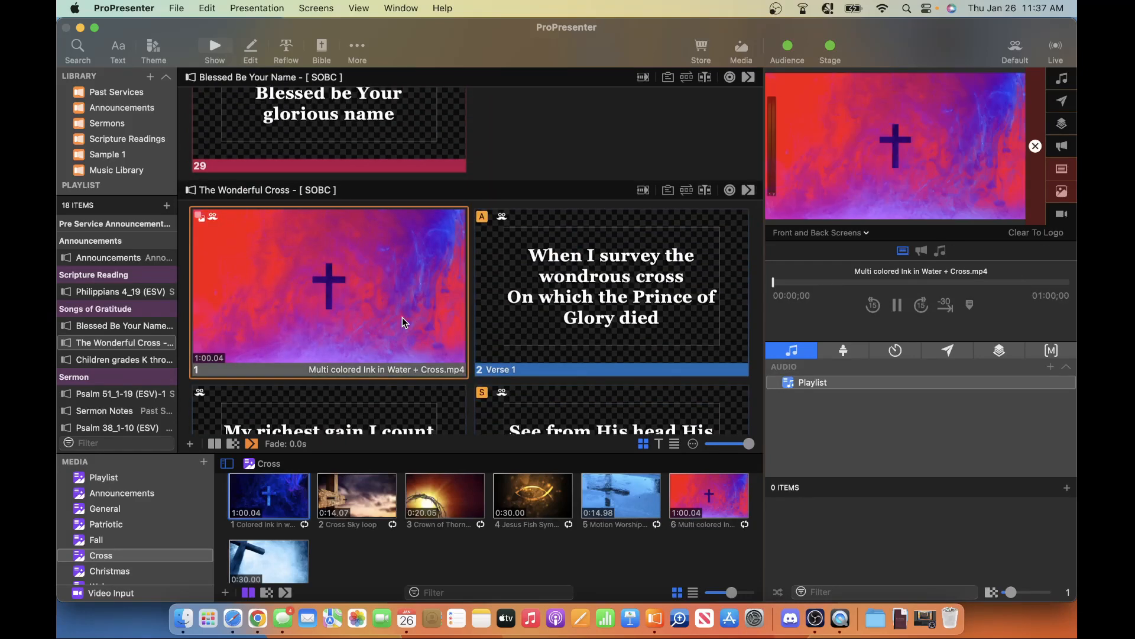
Run The Wonderful Cross live from Verse 1 to the last chorus to check the lyrics over the background on the Front and Back Screens
scroll(405, 325, "down", 3)
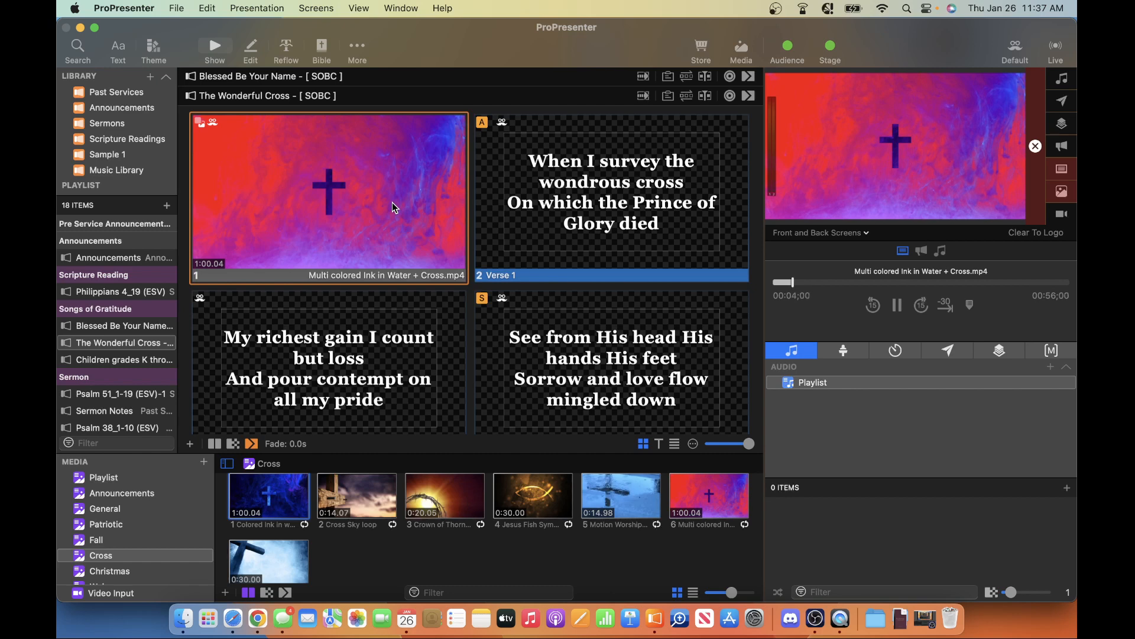
key("Right")
key("Right")
key("Right")
key("Right")
key("Right")
key("Right")
key("Right")
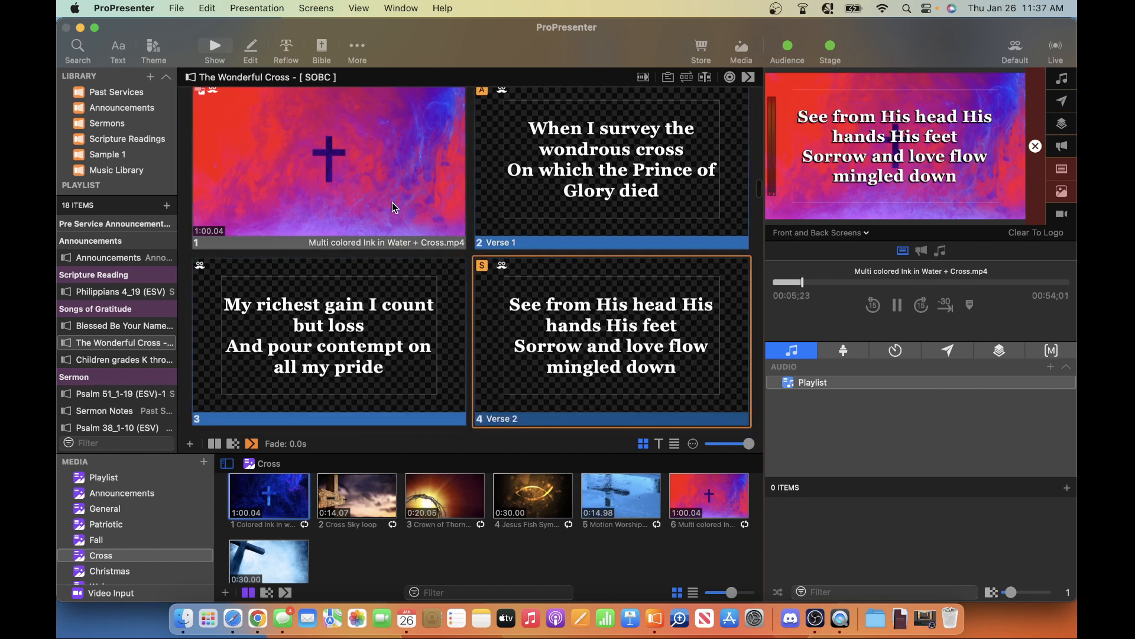
key("Right")
key("Right")
key("Right")
key("Right")
key("Right")
key("Right")
key("Right")
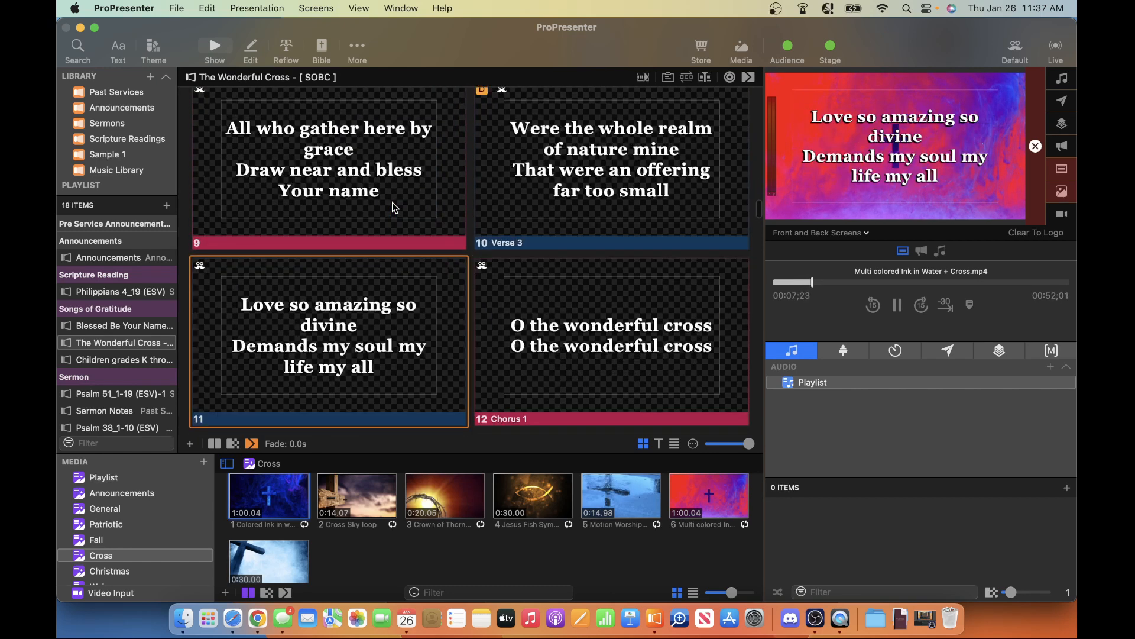
key("Right")
key("Right")
key("Right")
key("Right")
key("Right")
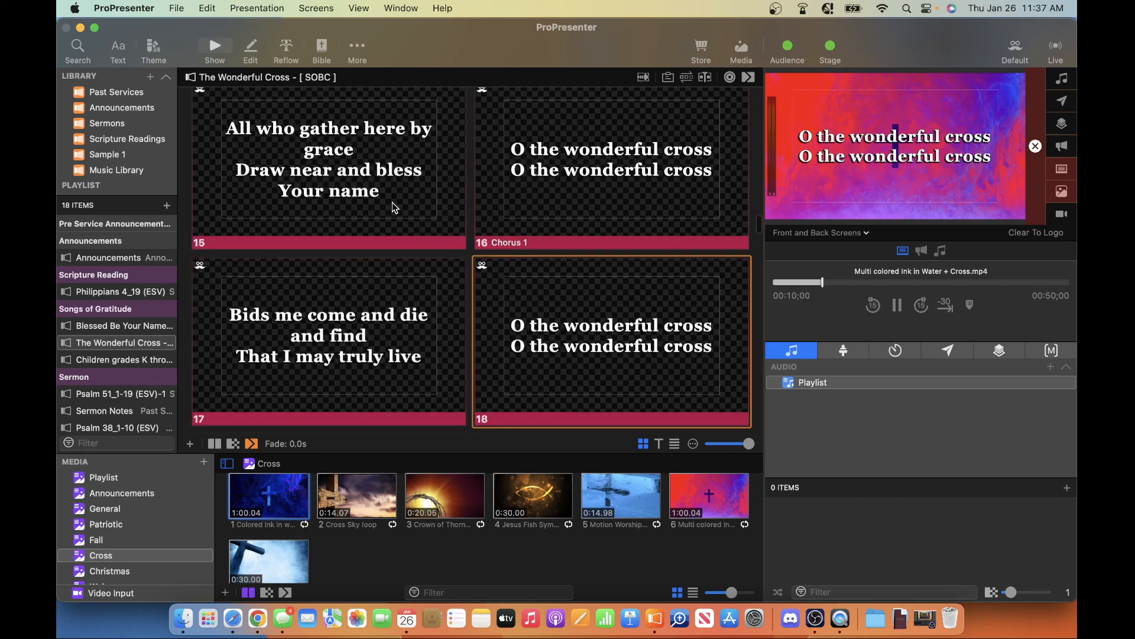
key("Left")
key("Left")
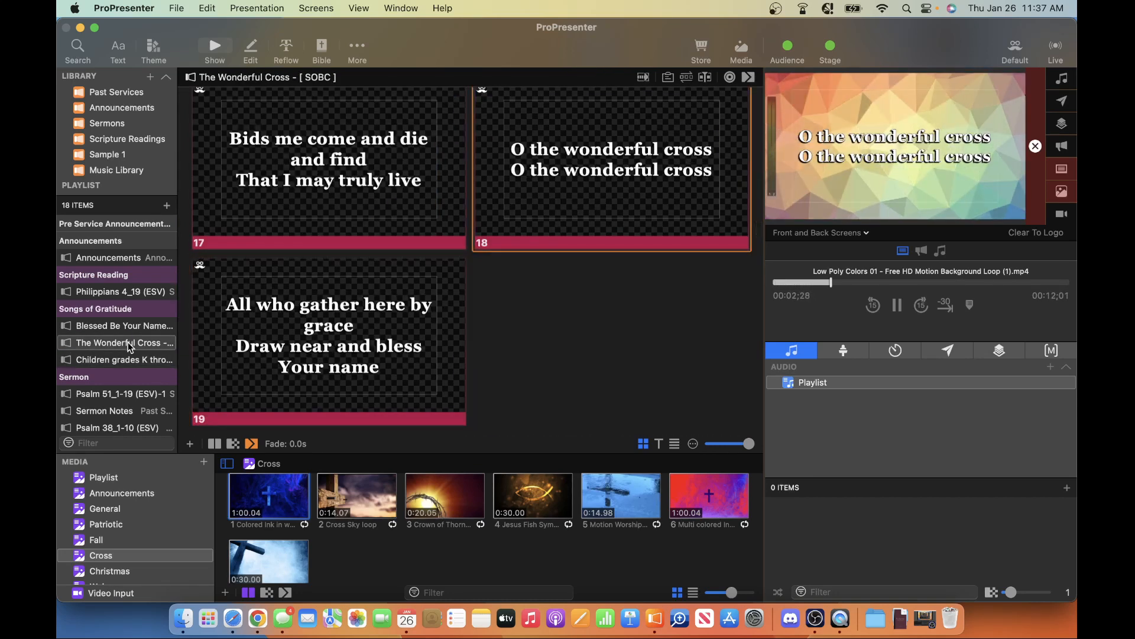
Return to the start of The Wonderful Cross, and look up the song that follows it in the browser's January 29th Lyrics PDF
scroll(278, 330, "up", 15)
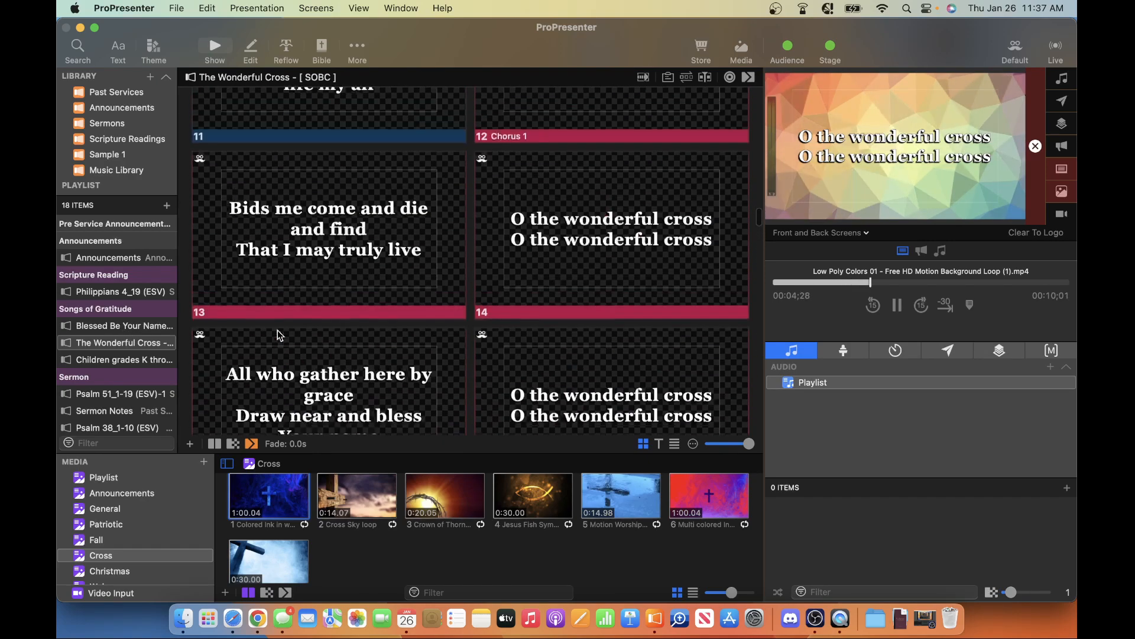
scroll(278, 330, "up", 10)
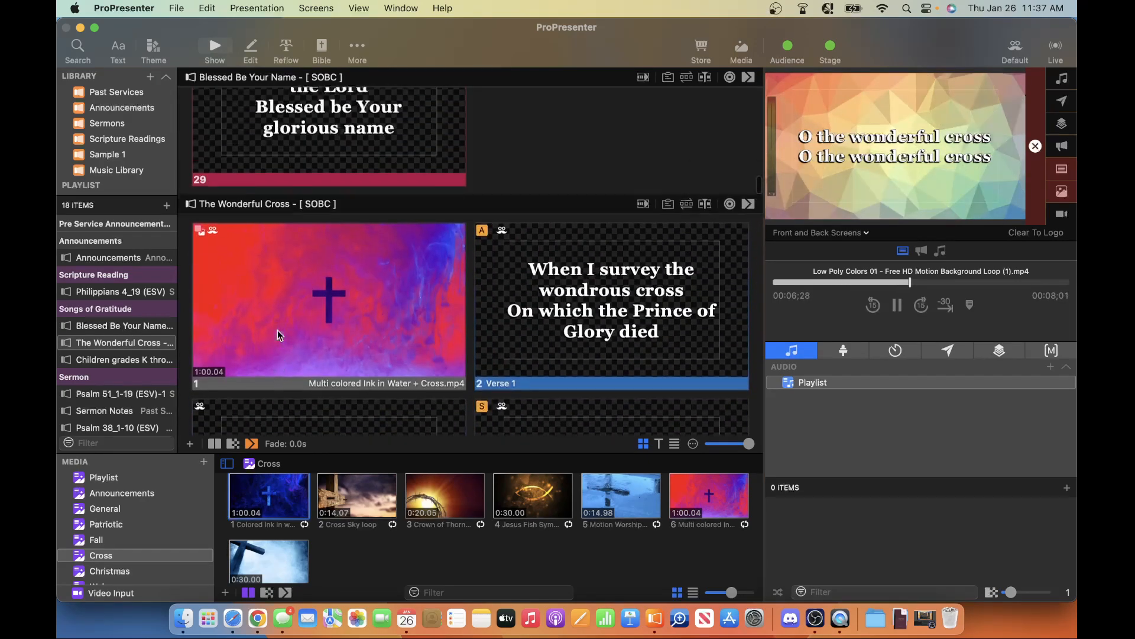
scroll(278, 330, "down", 1)
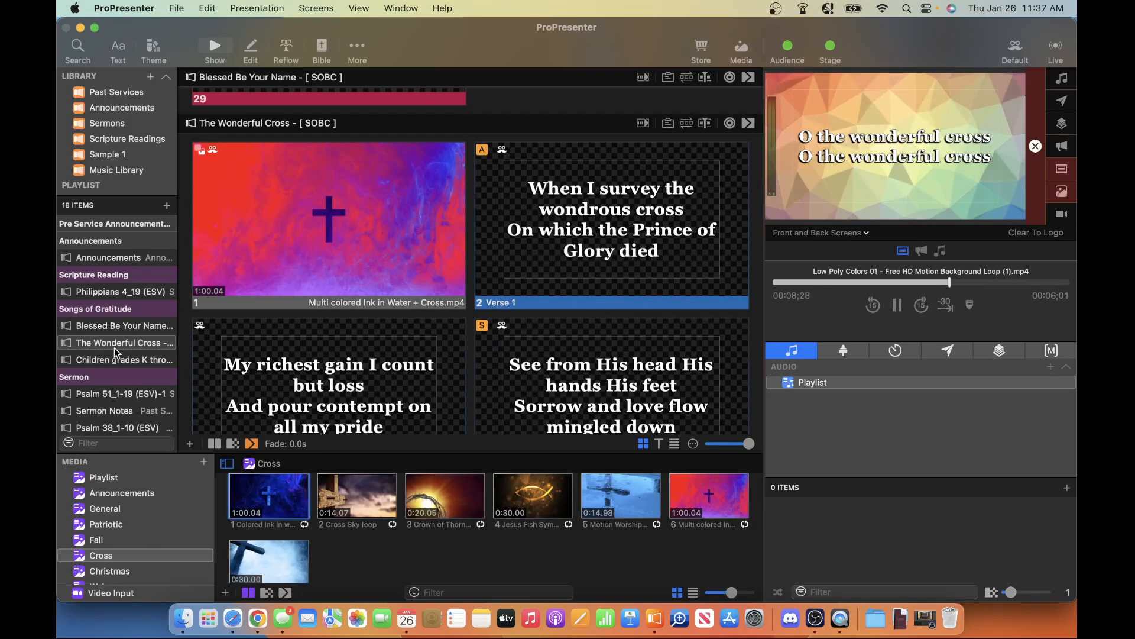
key("ctrl+Right")
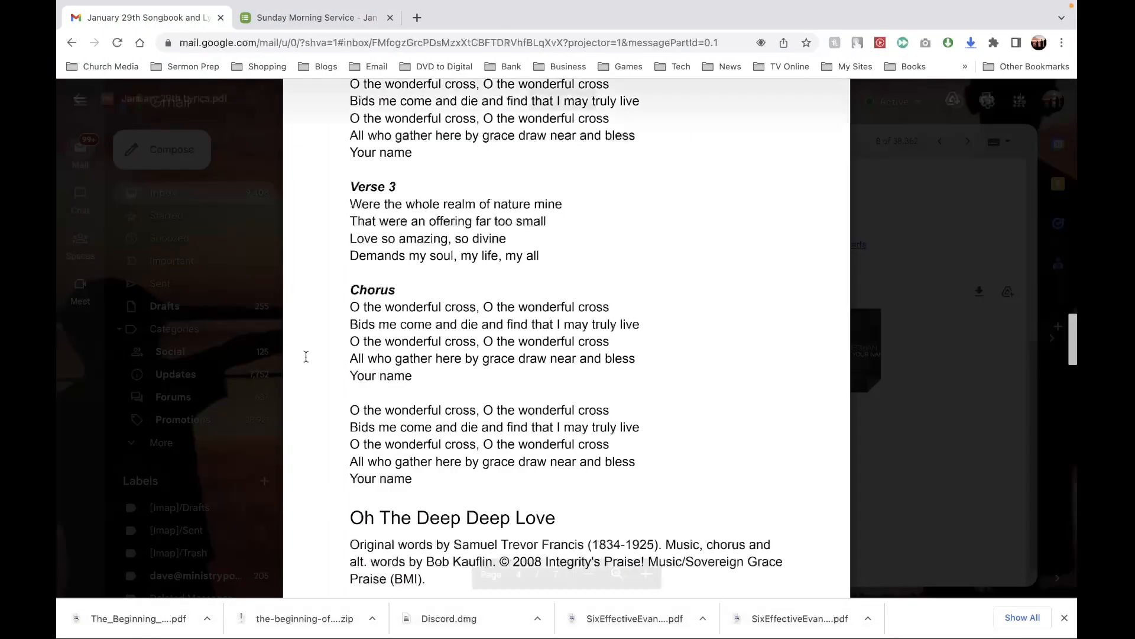
scroll(430, 371, "down", 3)
scroll(430, 372, "down", 3)
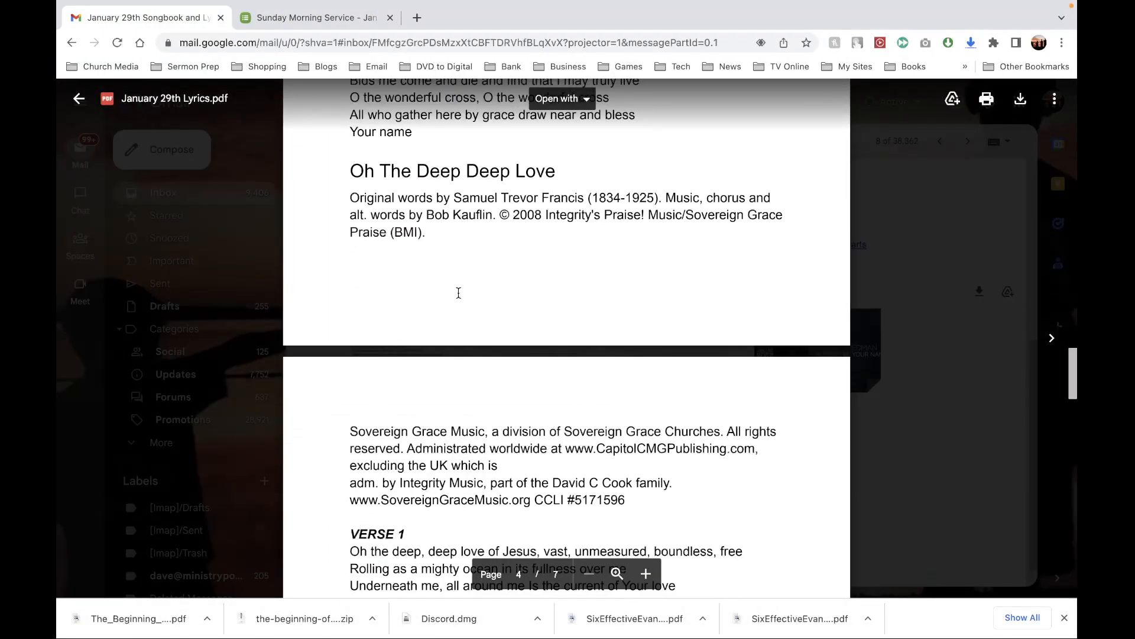
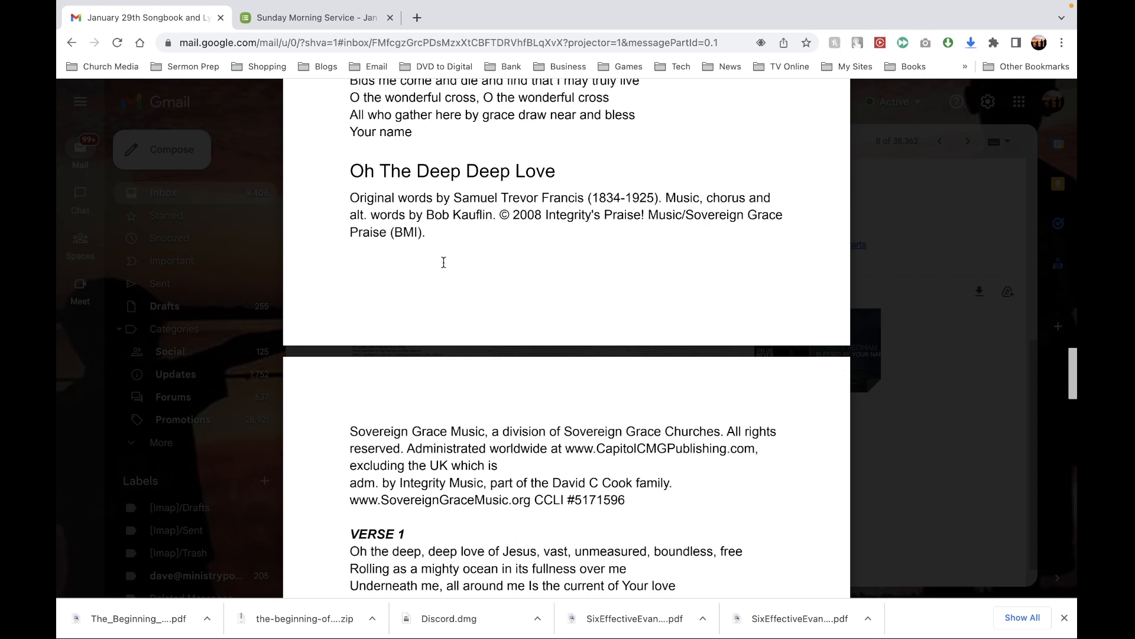
scroll(444, 262, "down", 1)
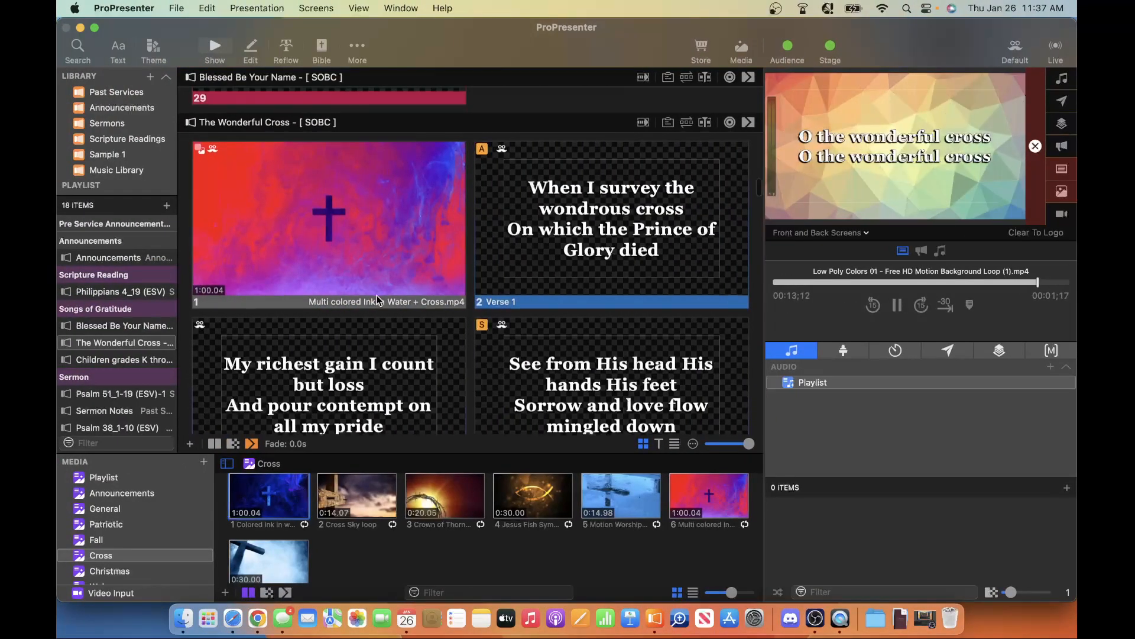
Switch back to ProPresenter and search SongSelect for "o the deep deep love" as a song import
scroll(377, 295, "down", 3)
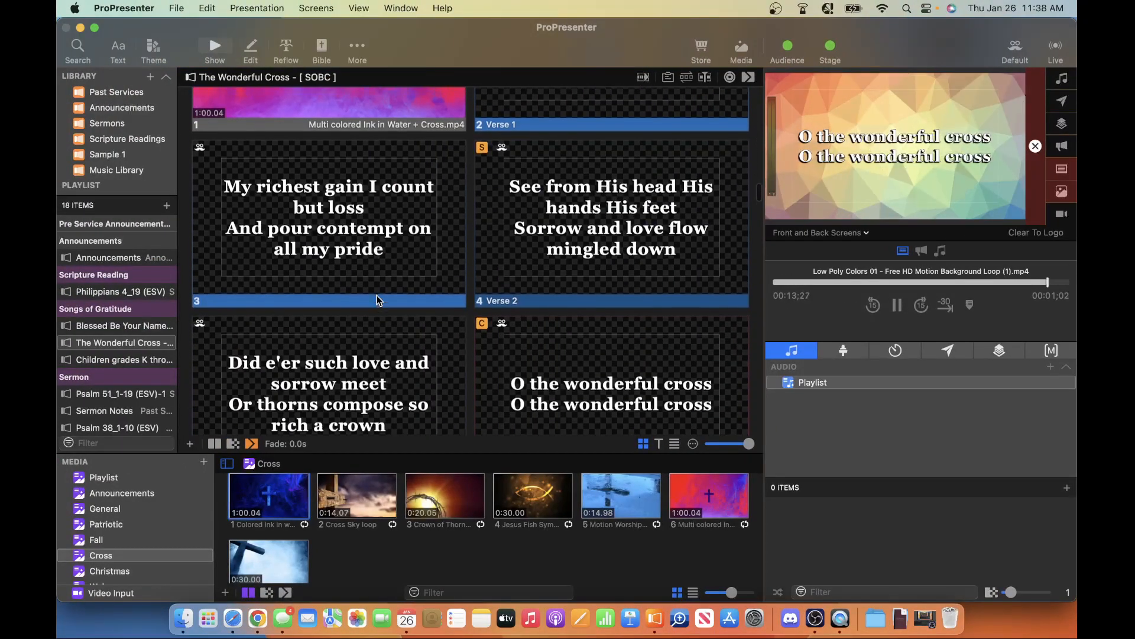
scroll(377, 295, "down", 2)
left_click(176, 7)
mouse_move(195, 83)
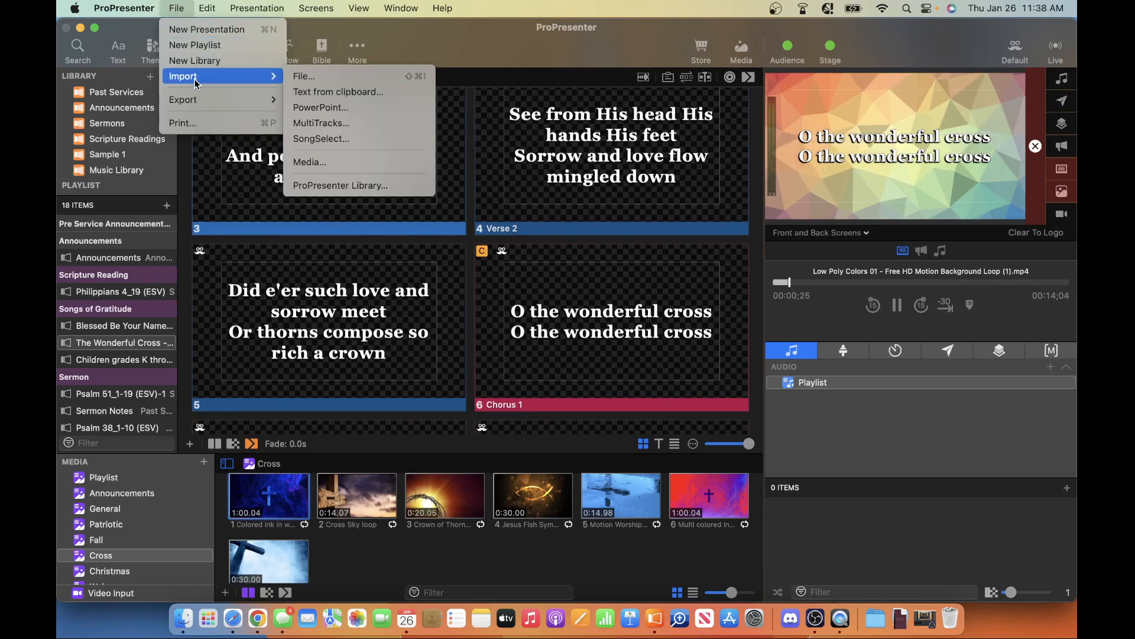
left_click(324, 139)
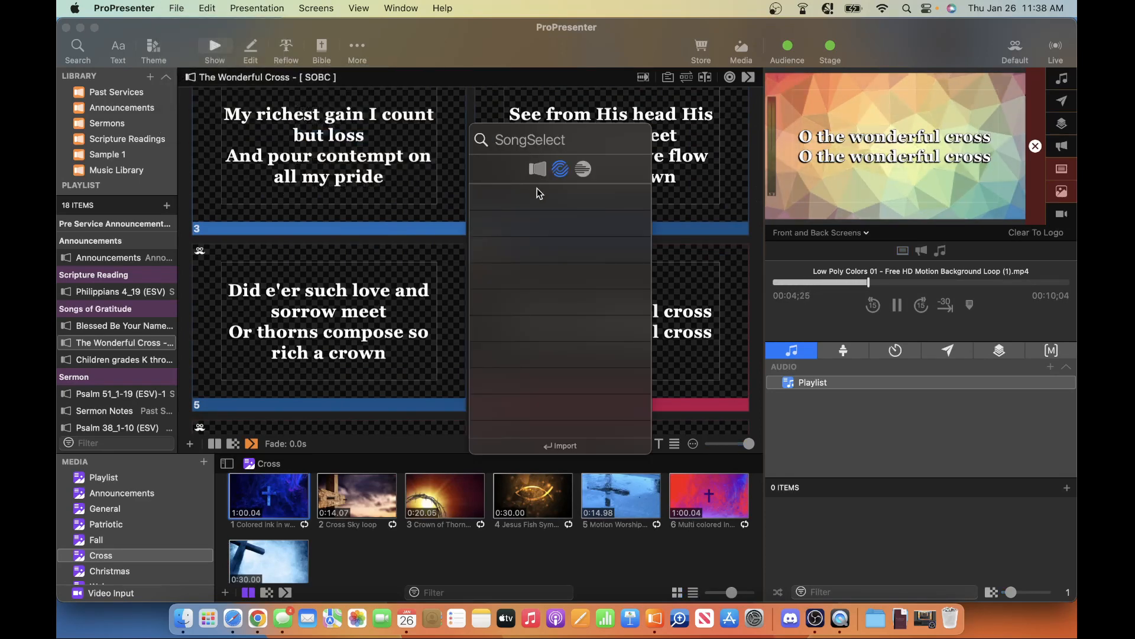
type("o th")
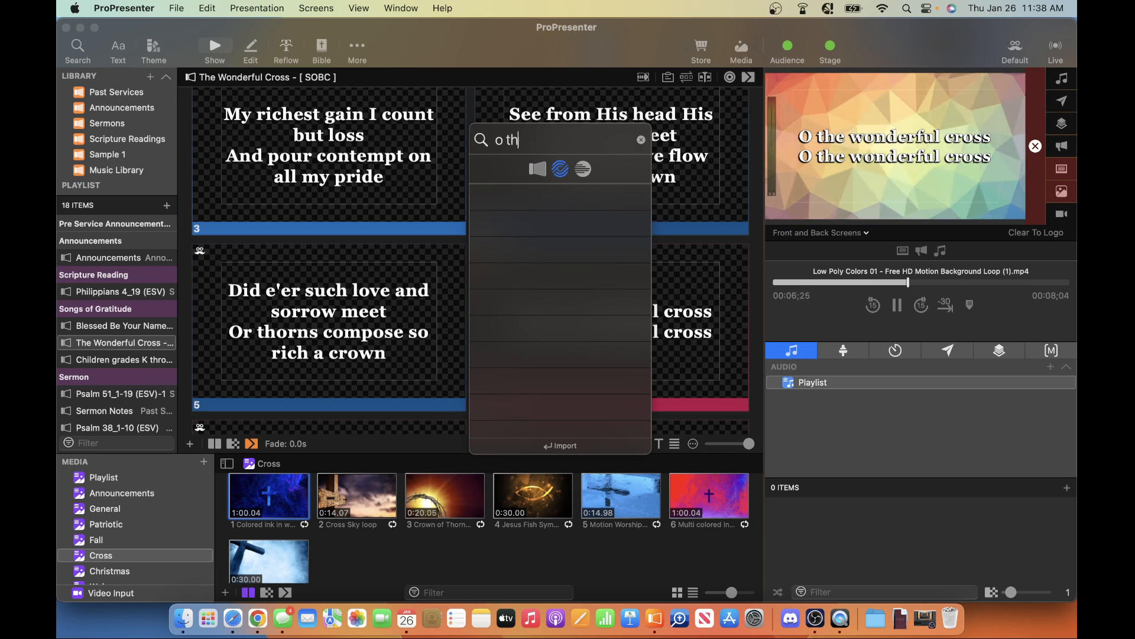
type("e deep dee")
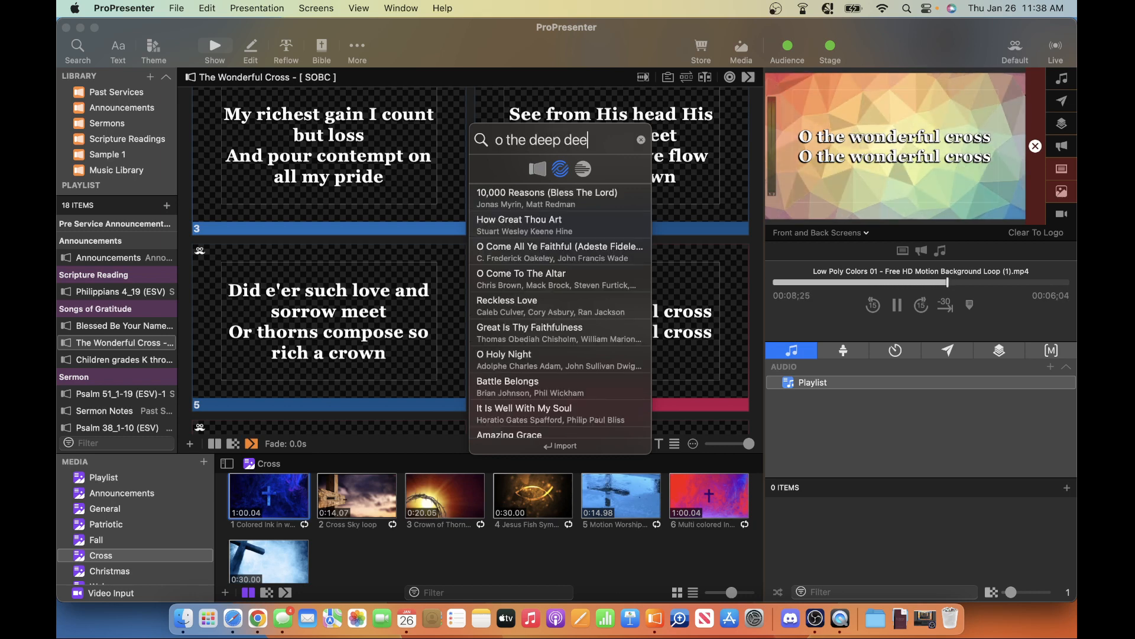
type("p love")
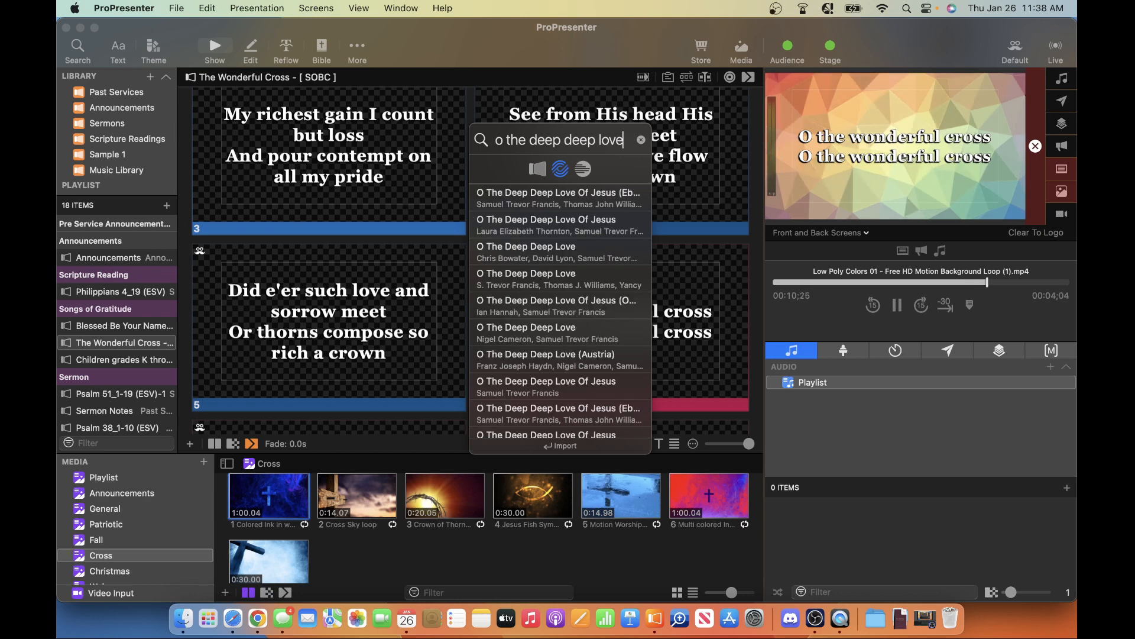
Open "O The Deep Deep Love Of Jesus (Ebenezer)" in the import's Reflow Editor and read through all three verses
left_click(538, 205)
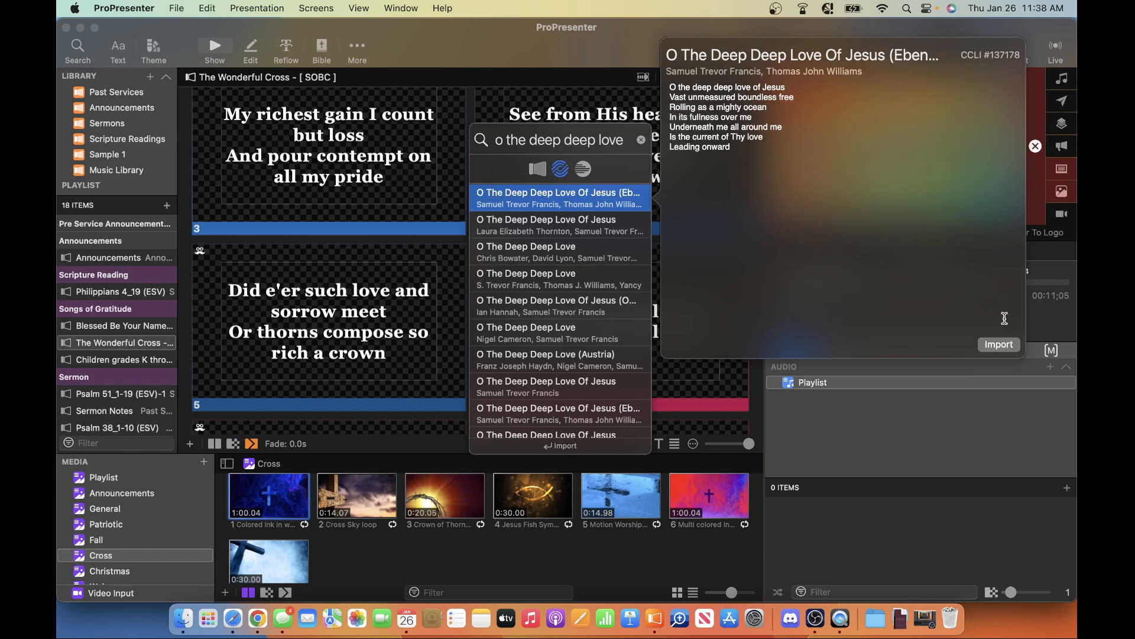
left_click(999, 344)
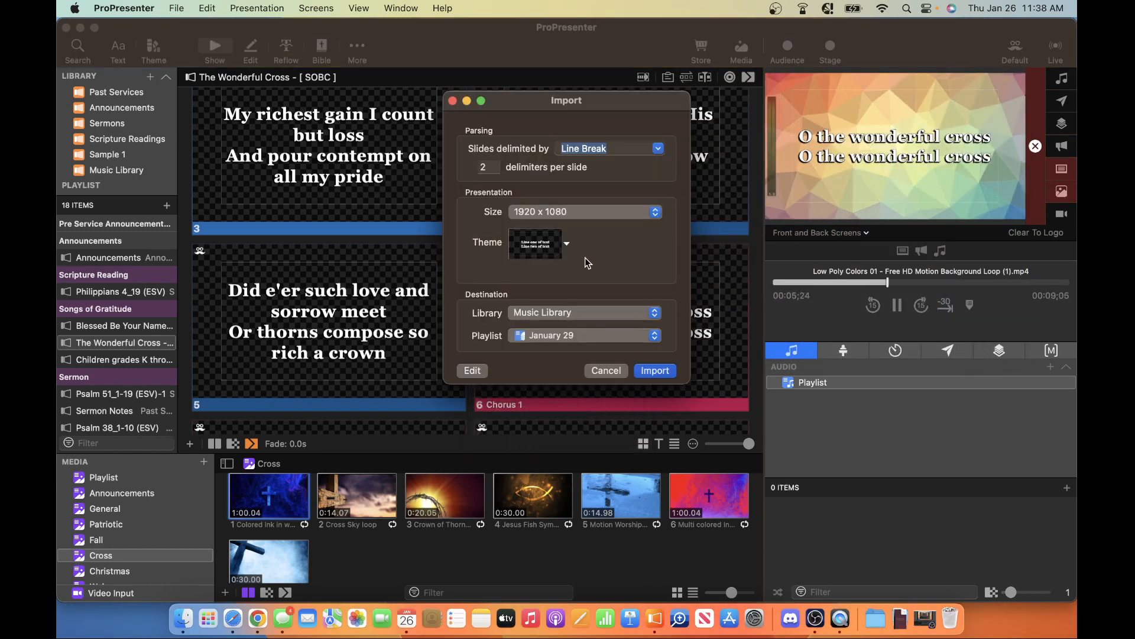
left_click(472, 371)
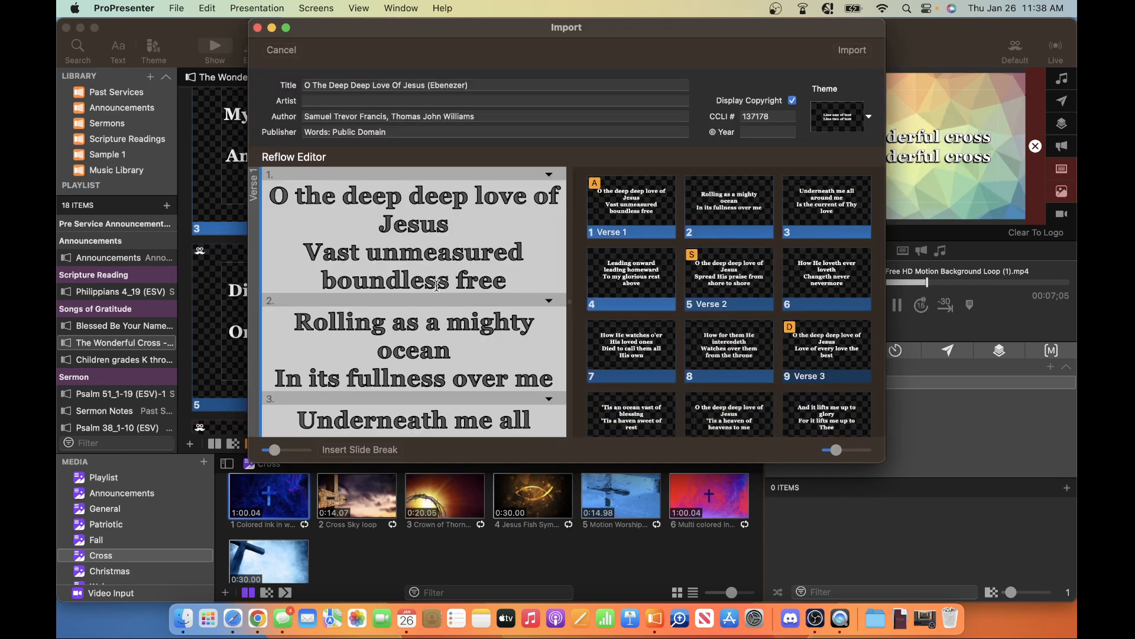
scroll(437, 286, "down", 5)
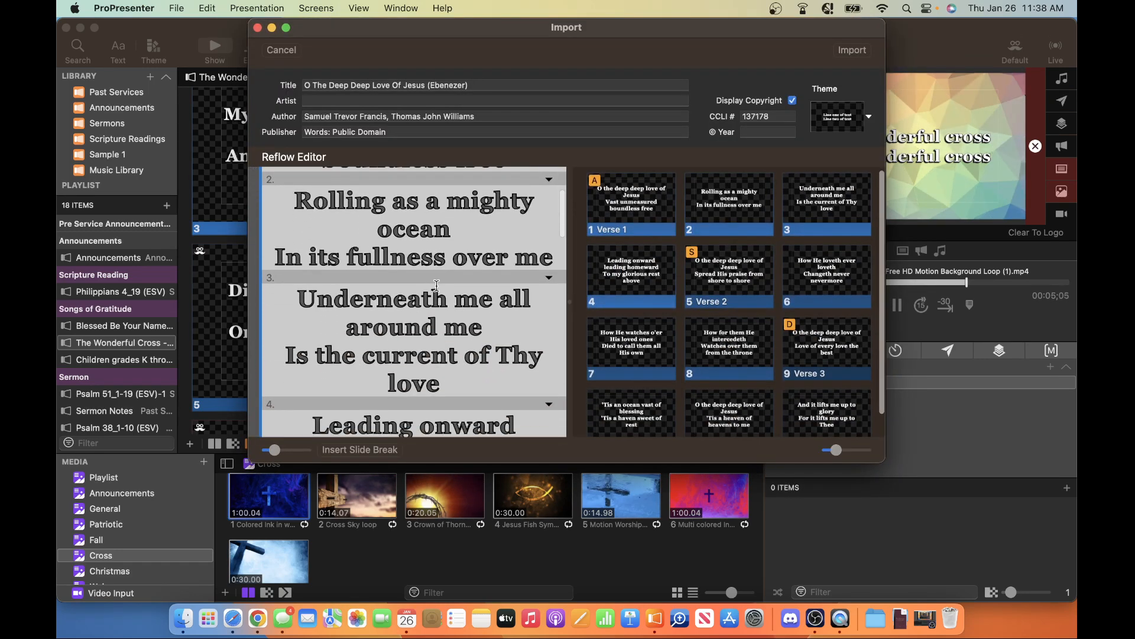
scroll(437, 286, "down", 3)
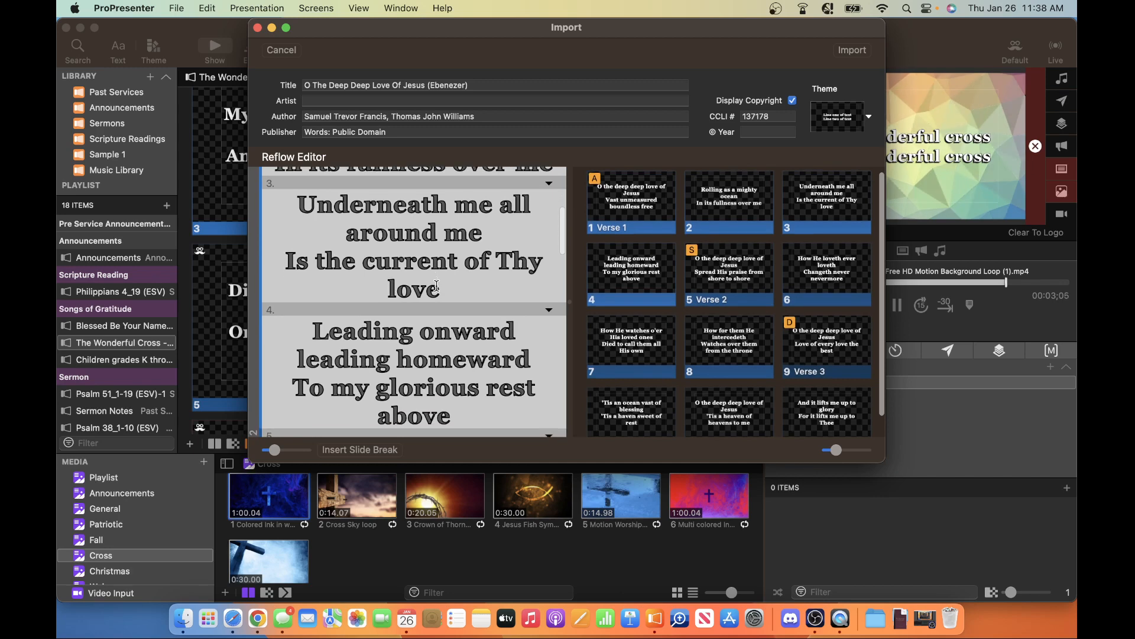
scroll(436, 285, "down", 3)
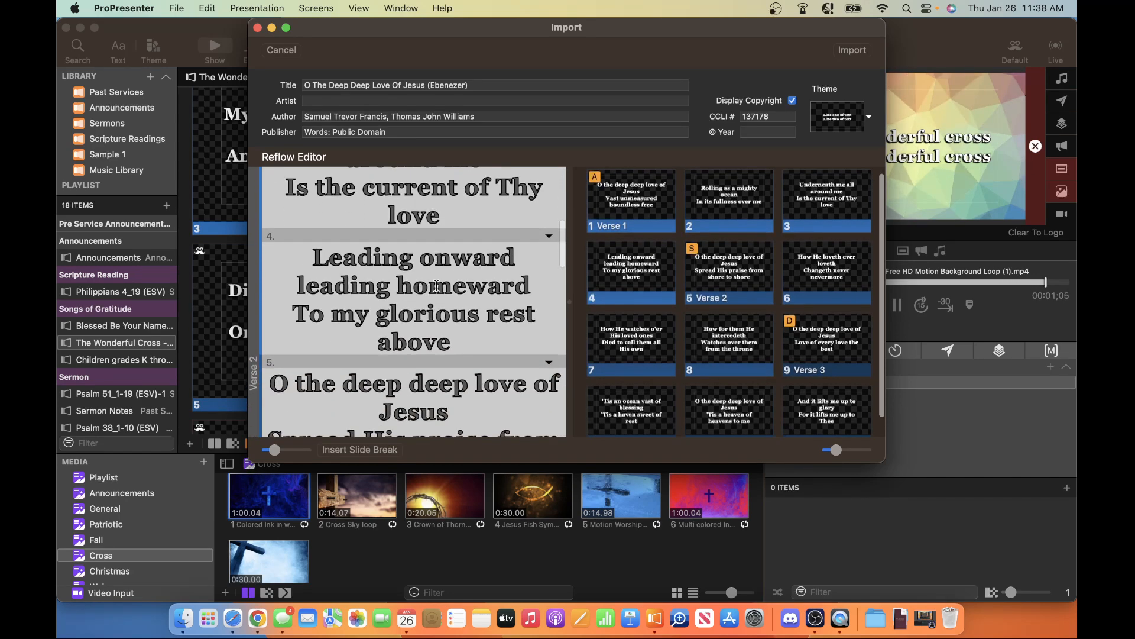
scroll(436, 285, "down", 3)
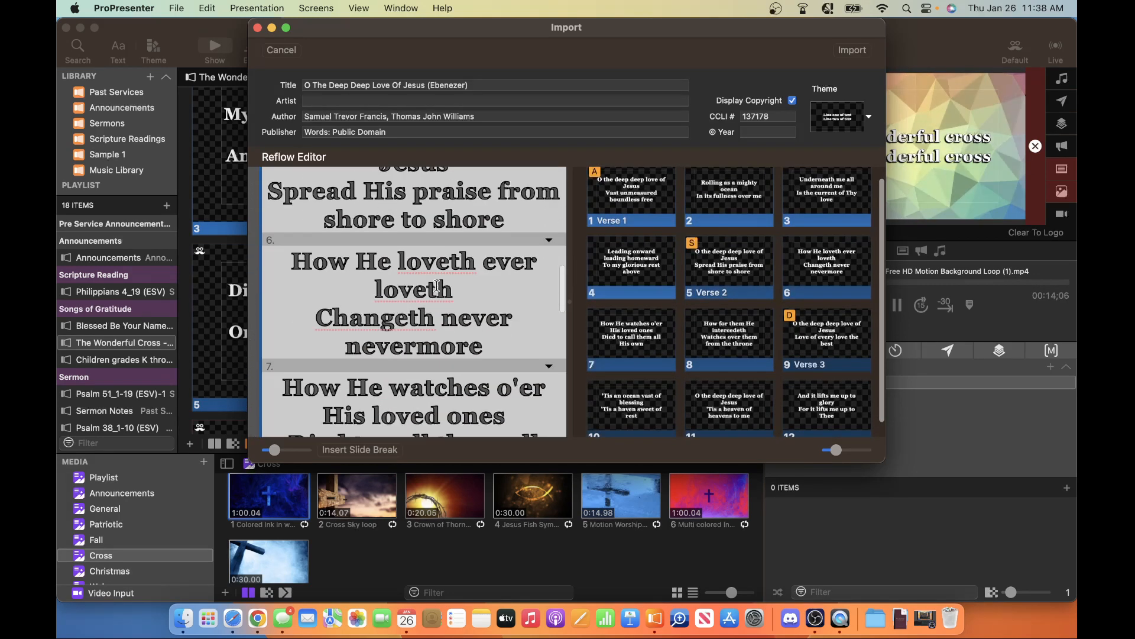
scroll(436, 286, "down", 5)
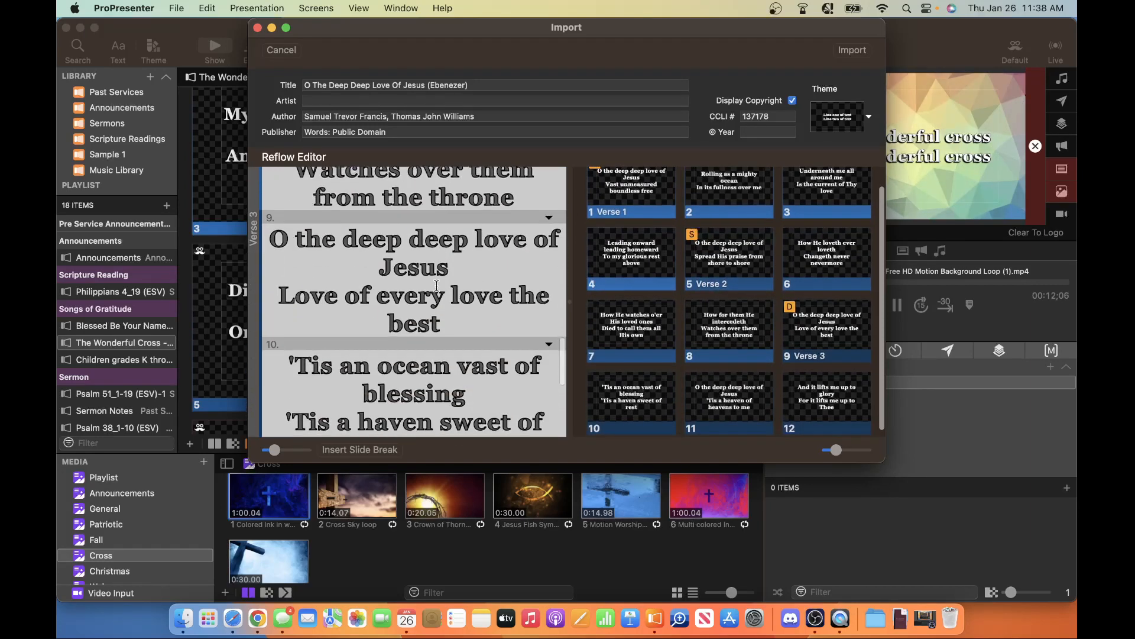
scroll(436, 286, "down", 5)
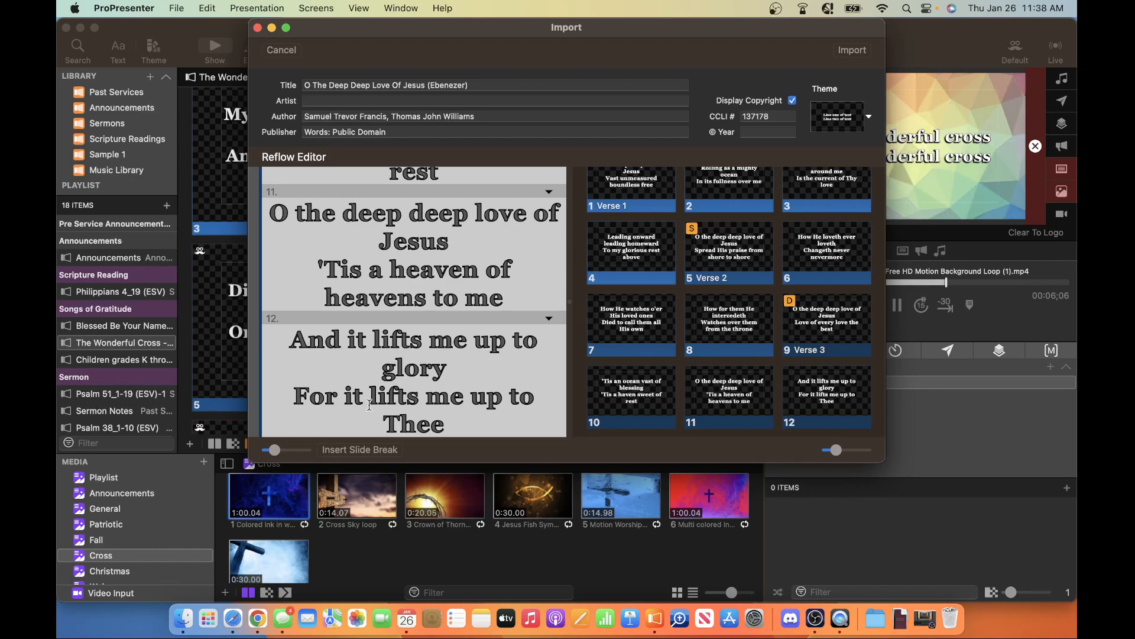
Compare the verses with Oh The Deep Deep Love in the browser's January 29th Lyrics PDF, and cancel the Ebenezer import in ProPresenter
key("ctrl+Right")
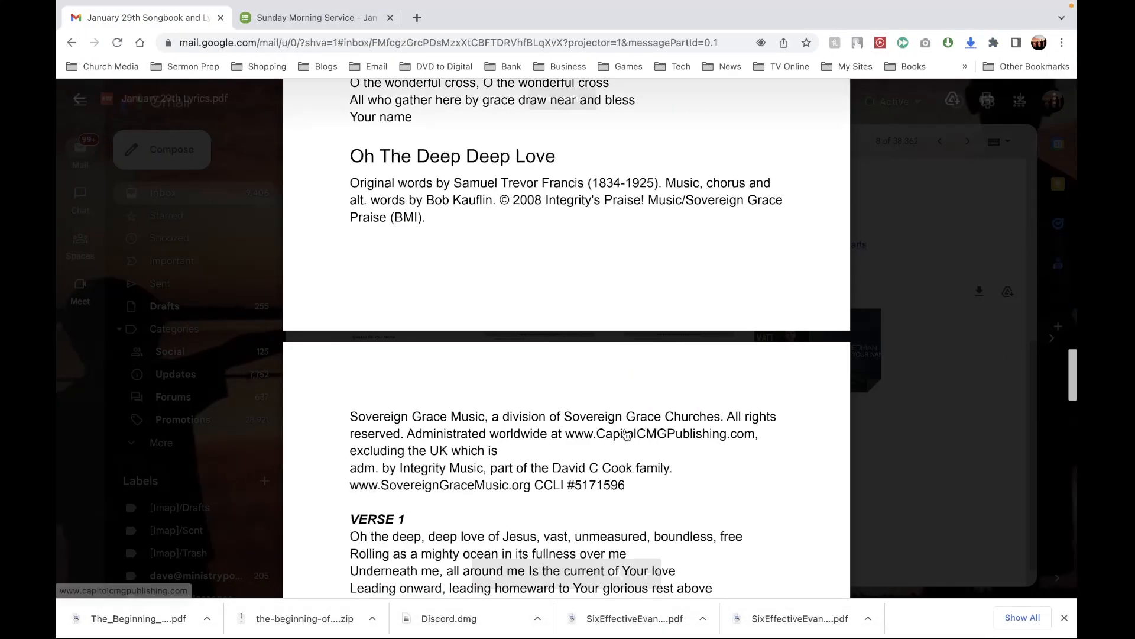
scroll(625, 431, "down", 5)
scroll(625, 431, "down", 5)
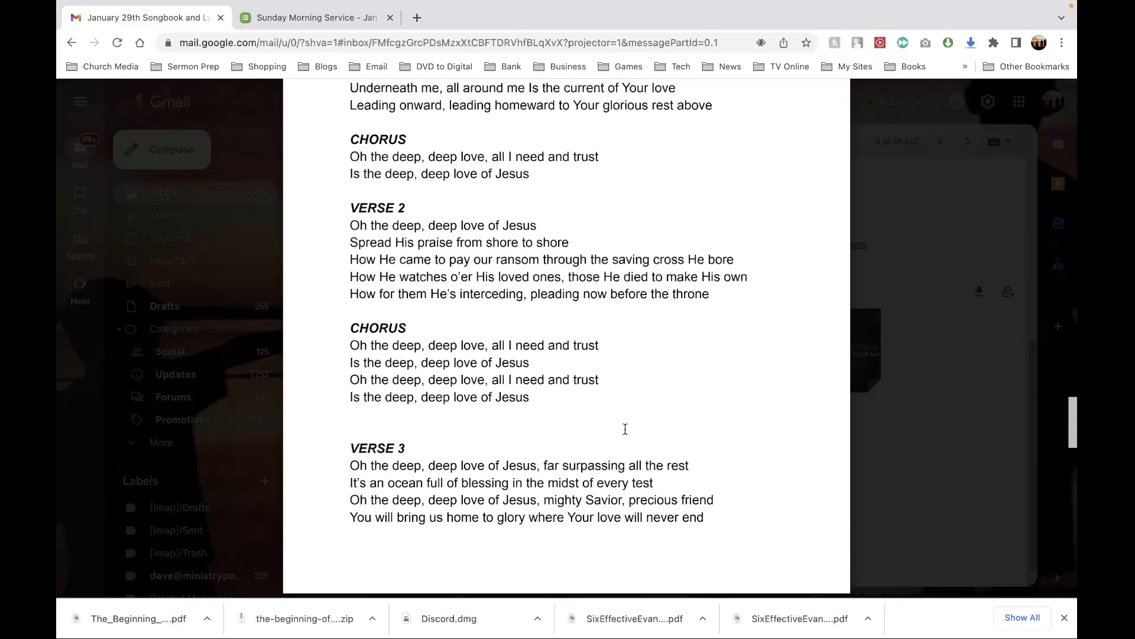
scroll(625, 429, "down", 5)
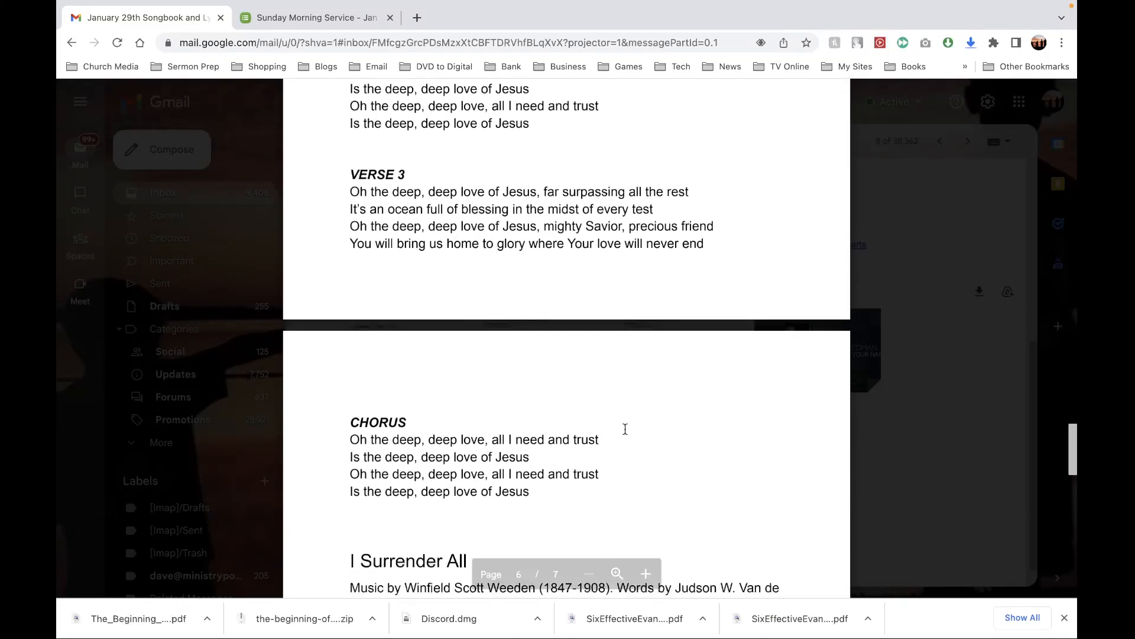
key("ctrl+Left")
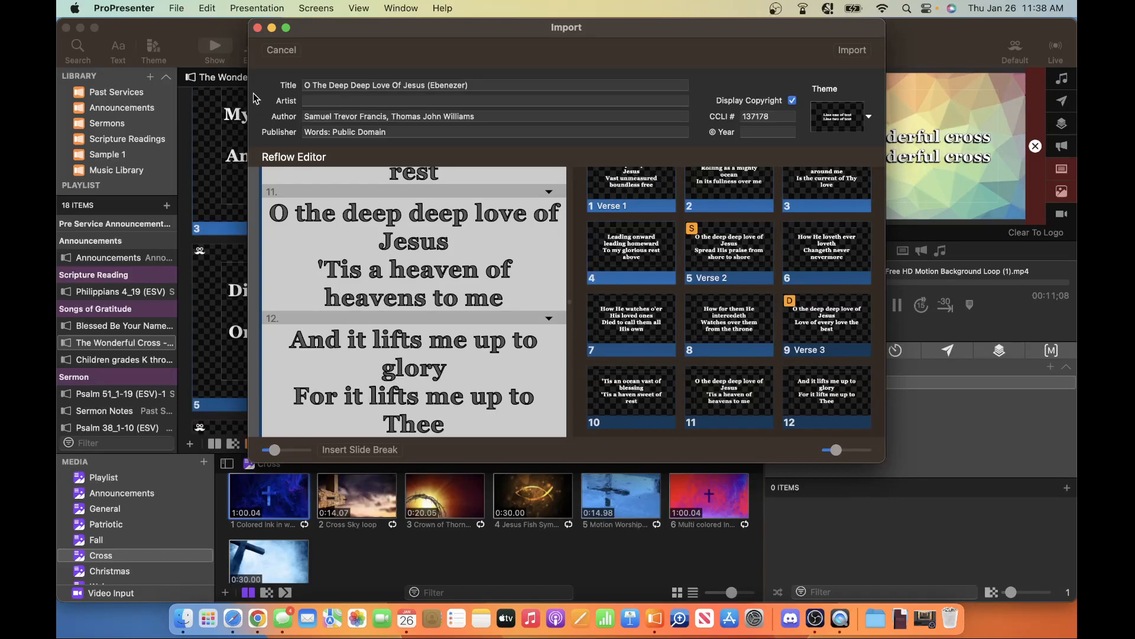
left_click(280, 51)
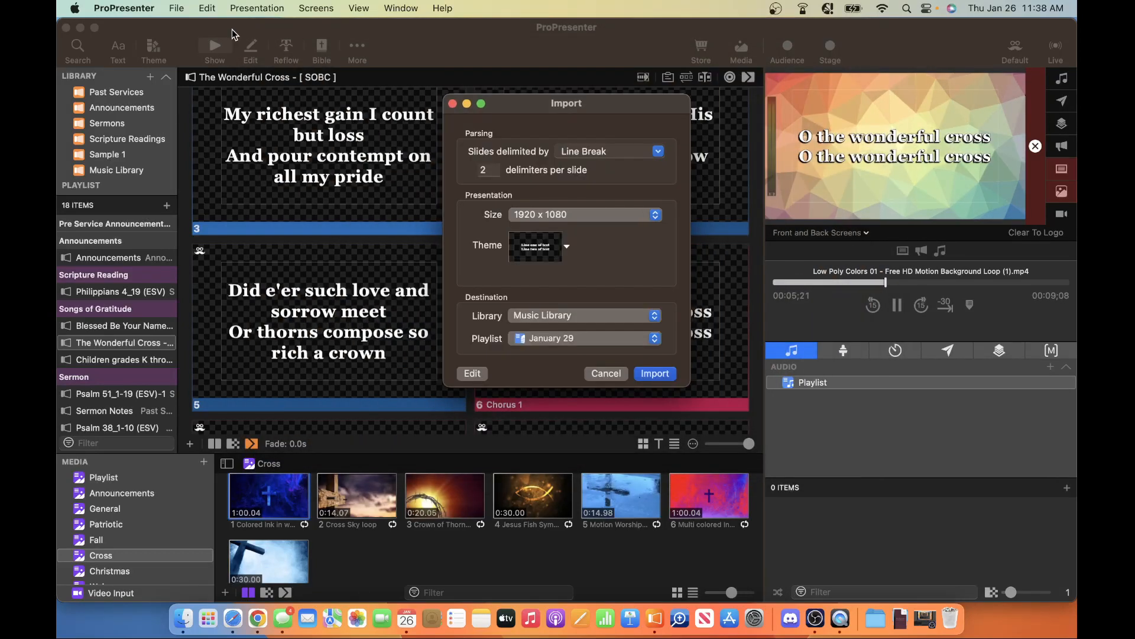
left_click(453, 104)
Search SongSelect again for "o the deep deep love" and look through the other versions
left_click(176, 8)
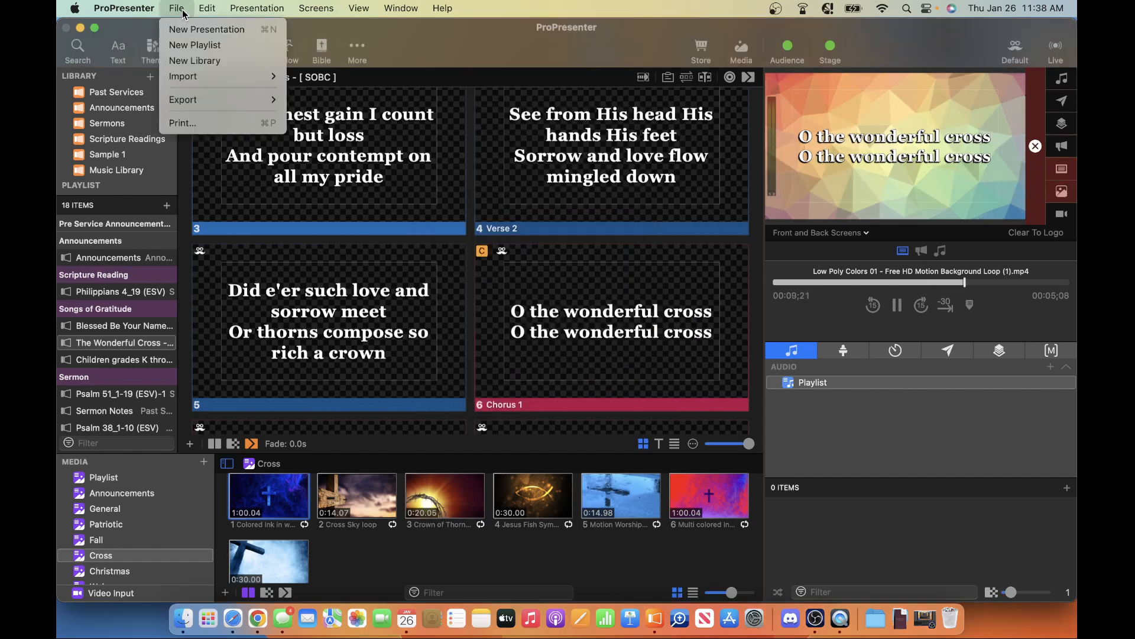
mouse_move(201, 74)
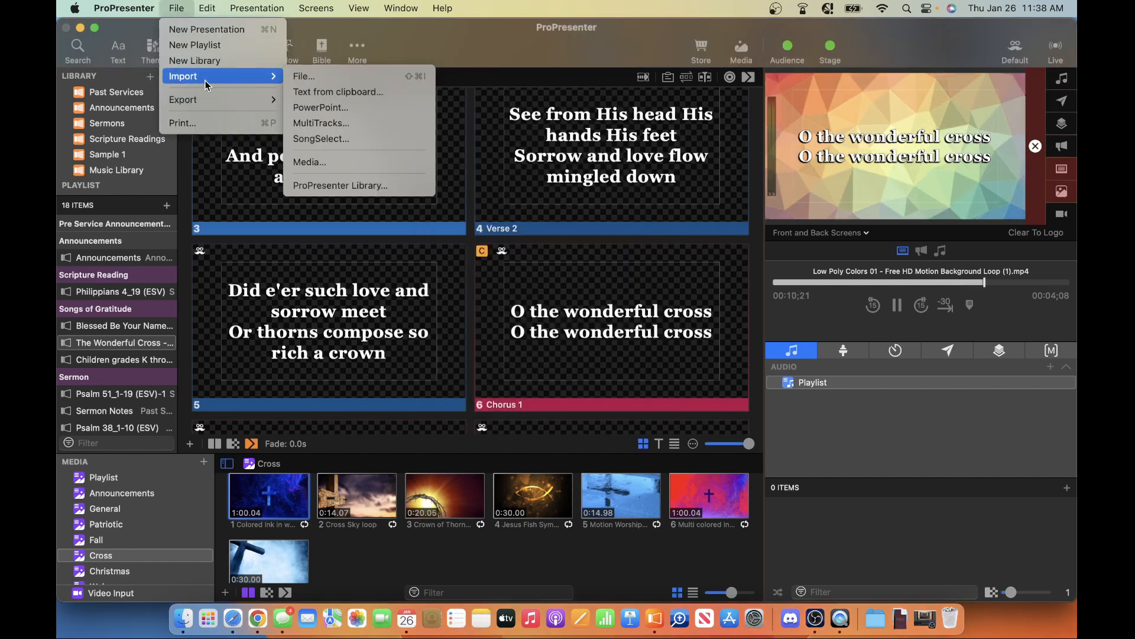
left_click(315, 137)
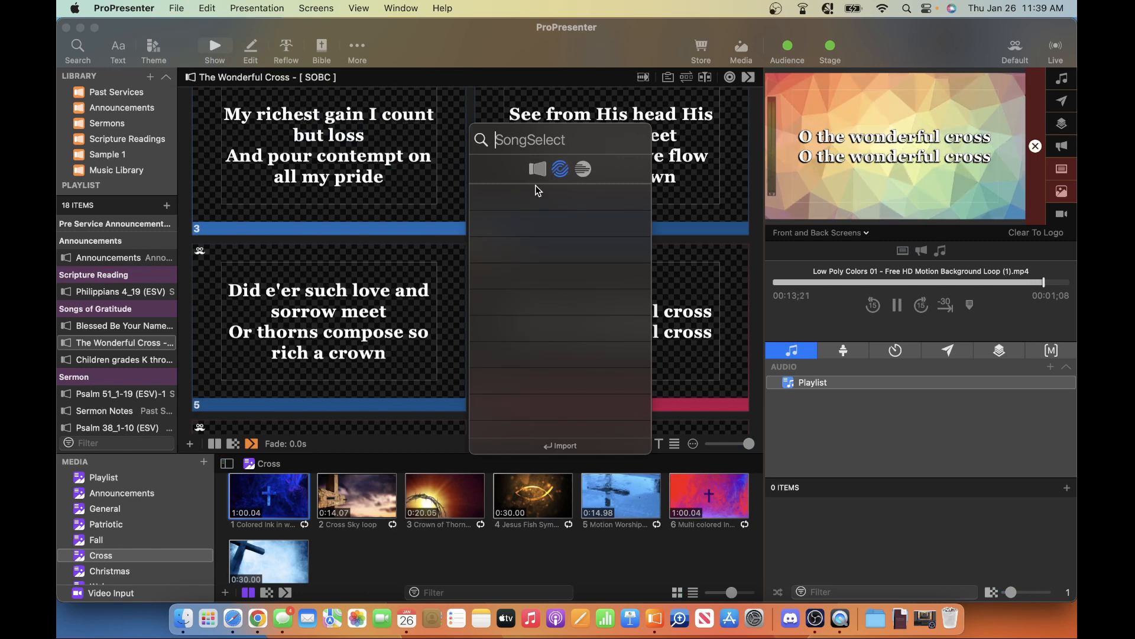
type("o dee")
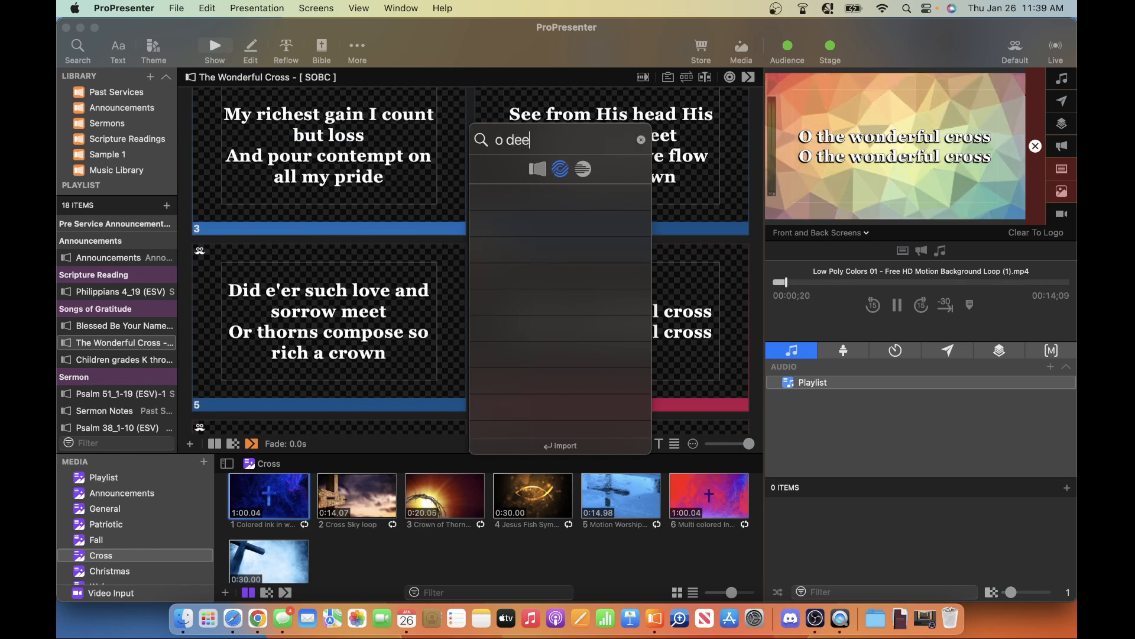
type("p")
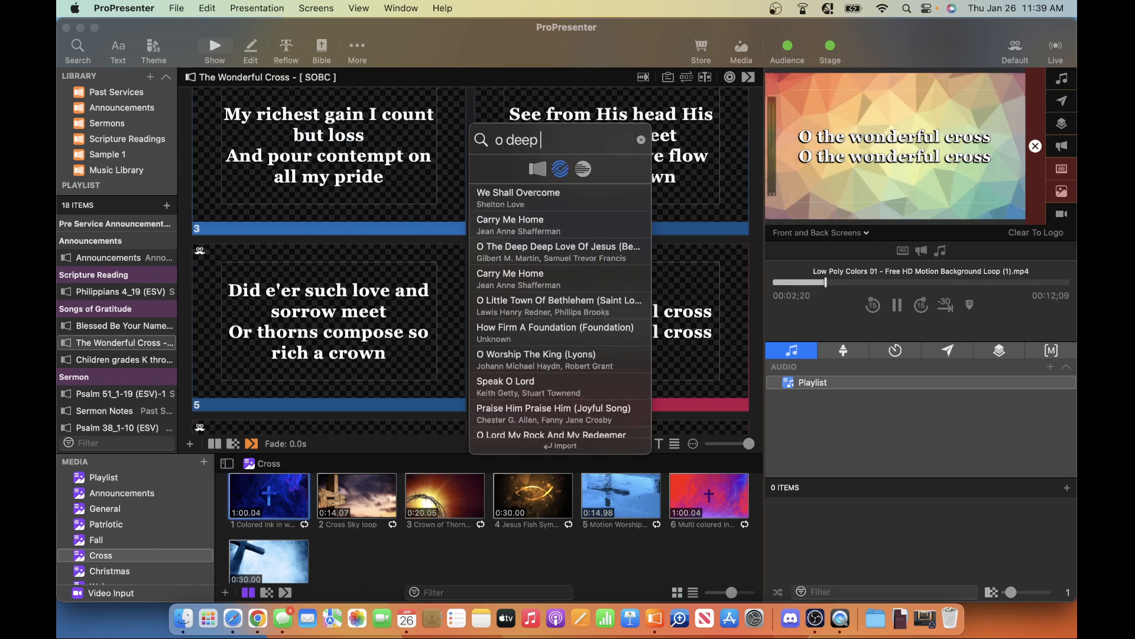
left_click(505, 142)
type("the dee")
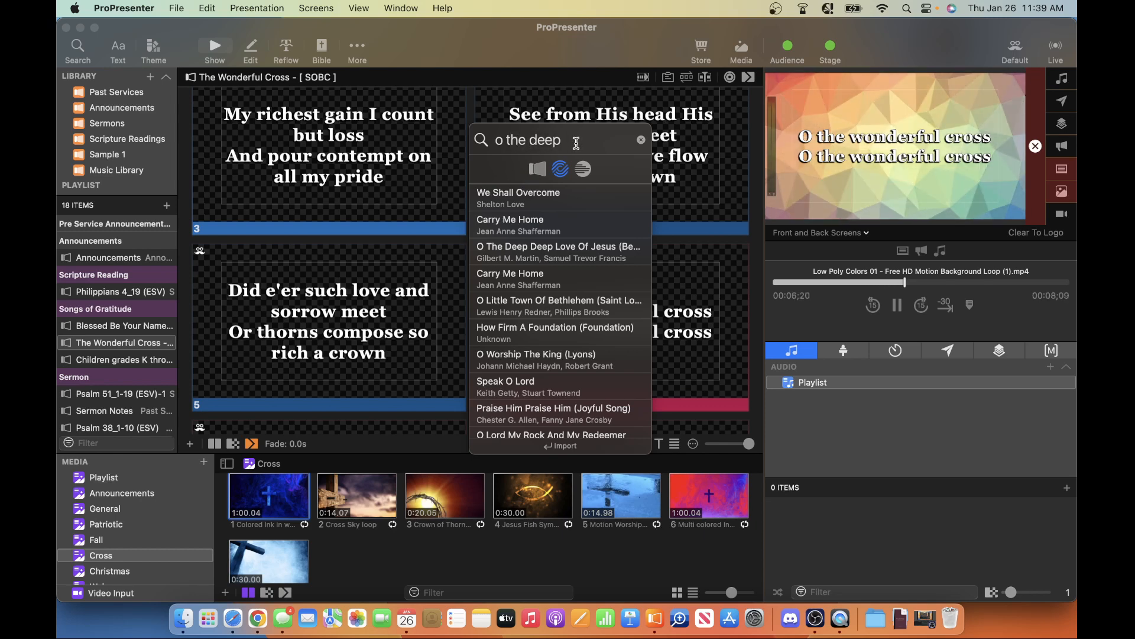
type("p deep love")
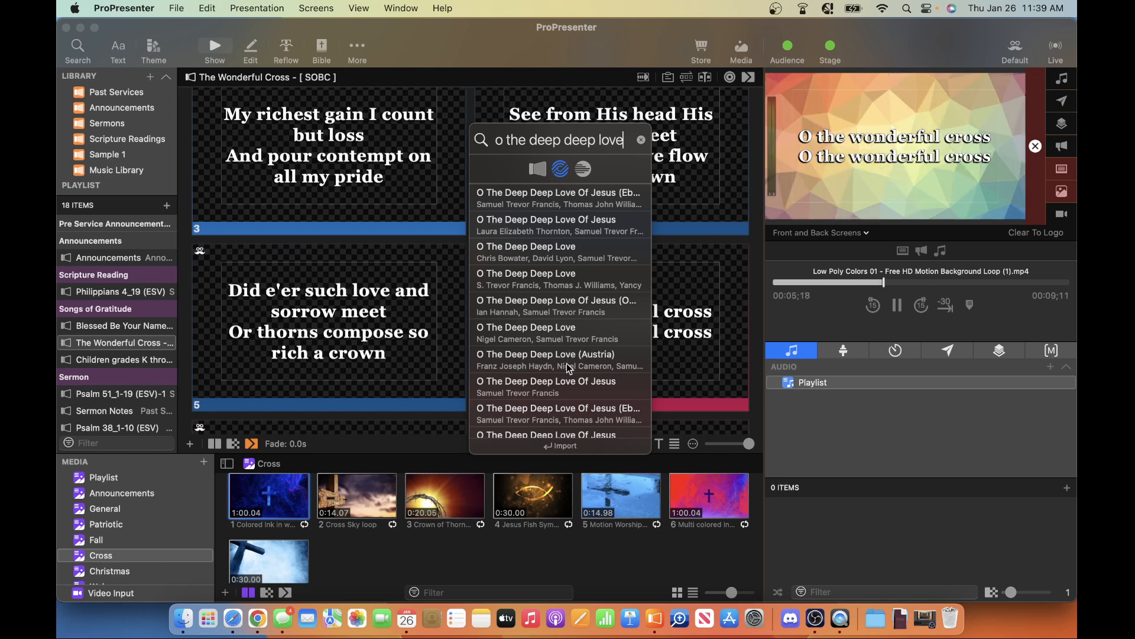
scroll(566, 363, "down", 3)
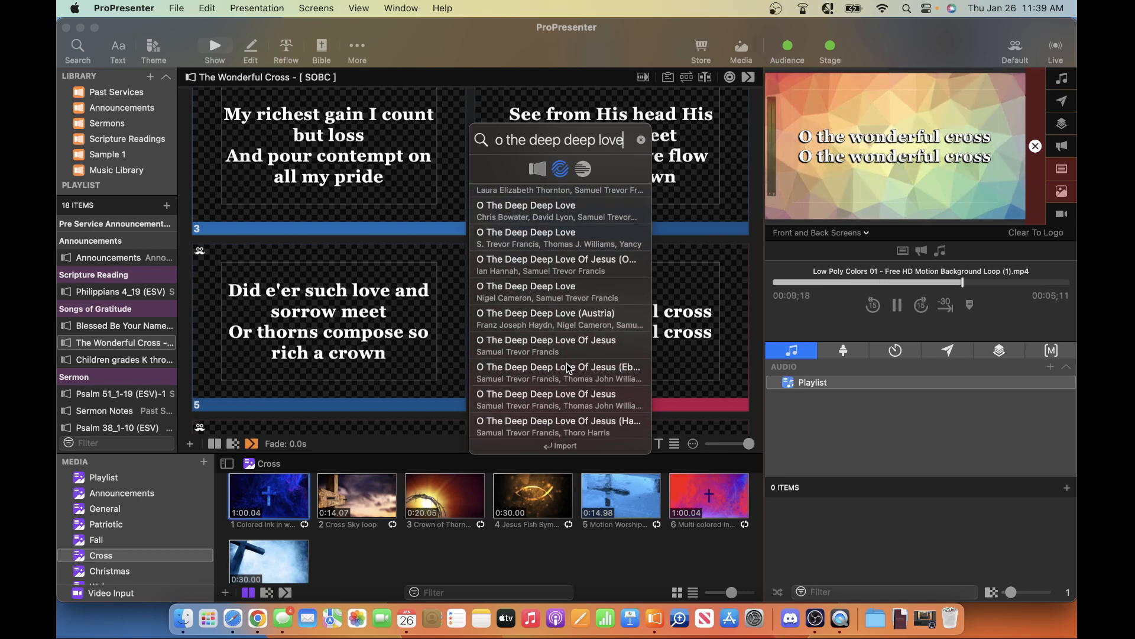
Check the title and songwriter credits of Oh The Deep Deep Love in the browser's lyrics PDF, and return to ProPresenter
key("ctrl+Right")
scroll(567, 363, "up", 1)
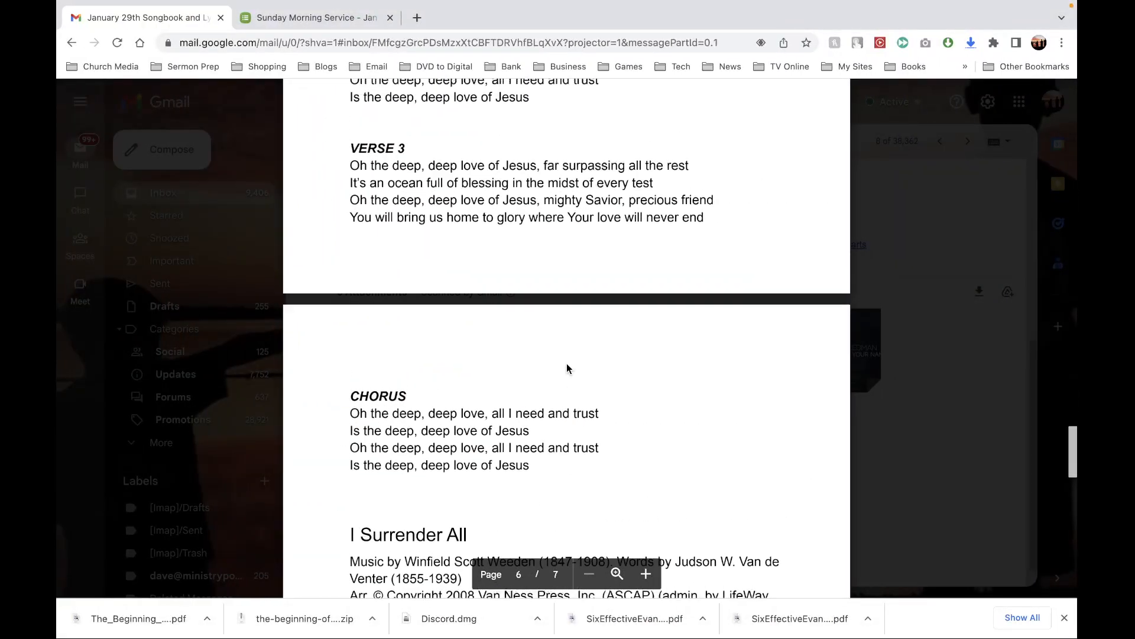
scroll(567, 364, "up", 10)
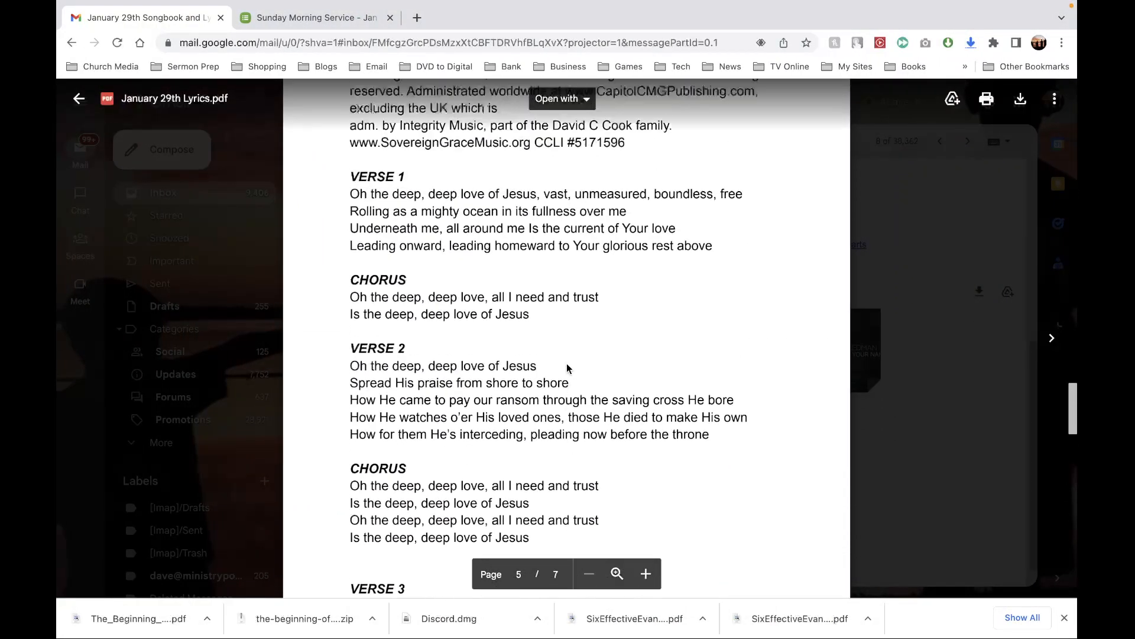
scroll(566, 368, "up", 10)
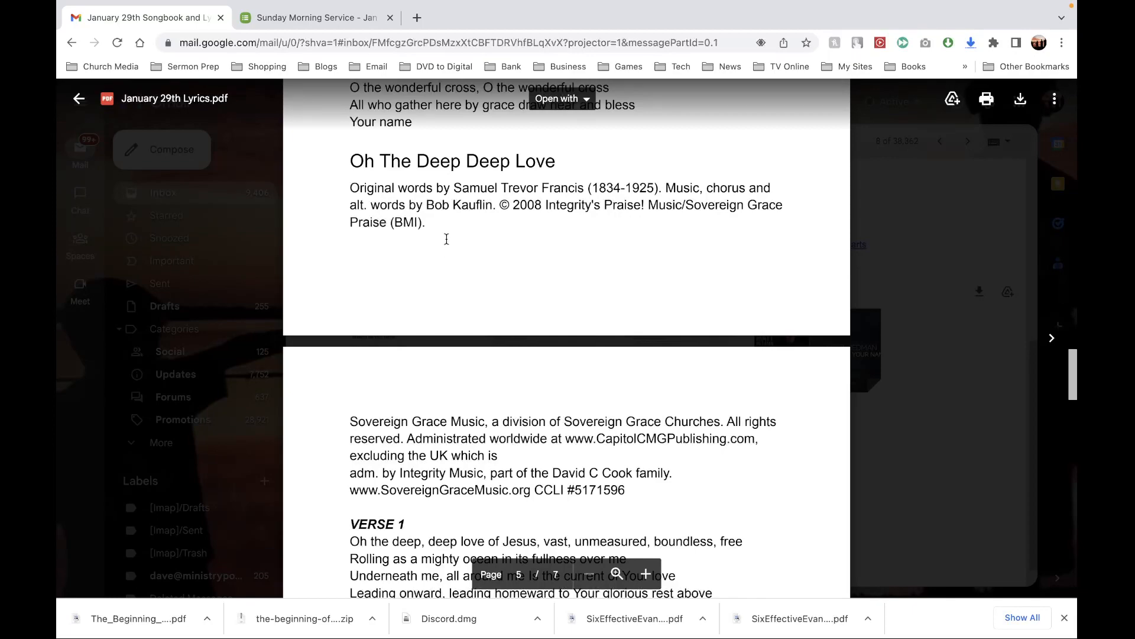
key("ctrl+Left")
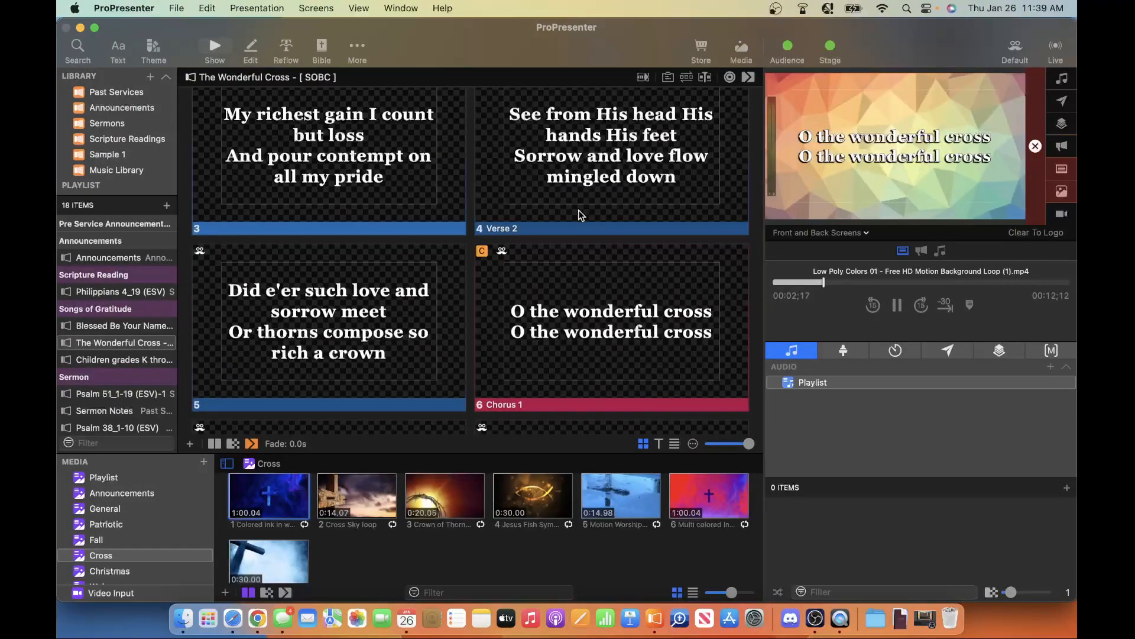
Copy the song title "Oh The Deep Deep Love" from the browser's lyrics PDF and return to ProPresenter
left_click(177, 10)
mouse_move(208, 82)
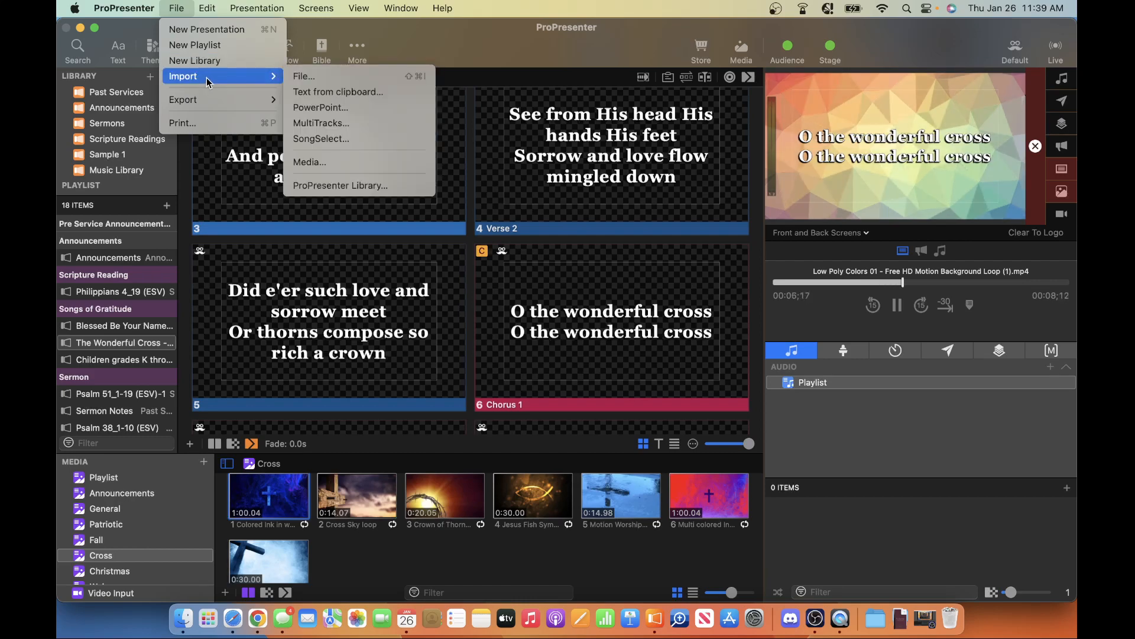
left_click(320, 138)
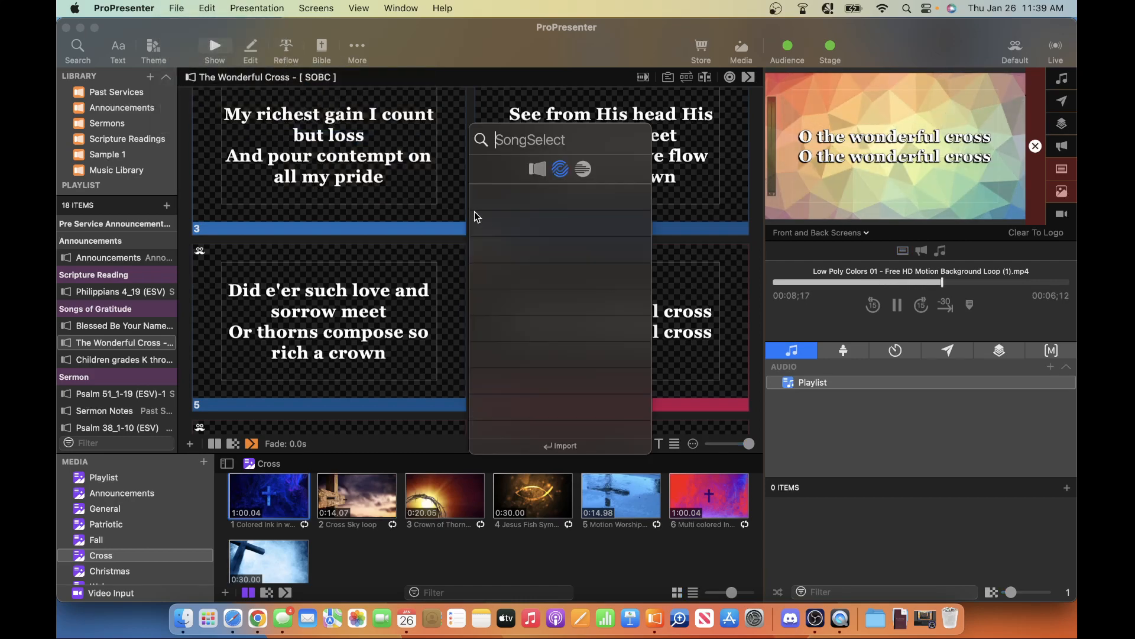
key("ctrl+Right")
scroll(590, 261, "up", 2)
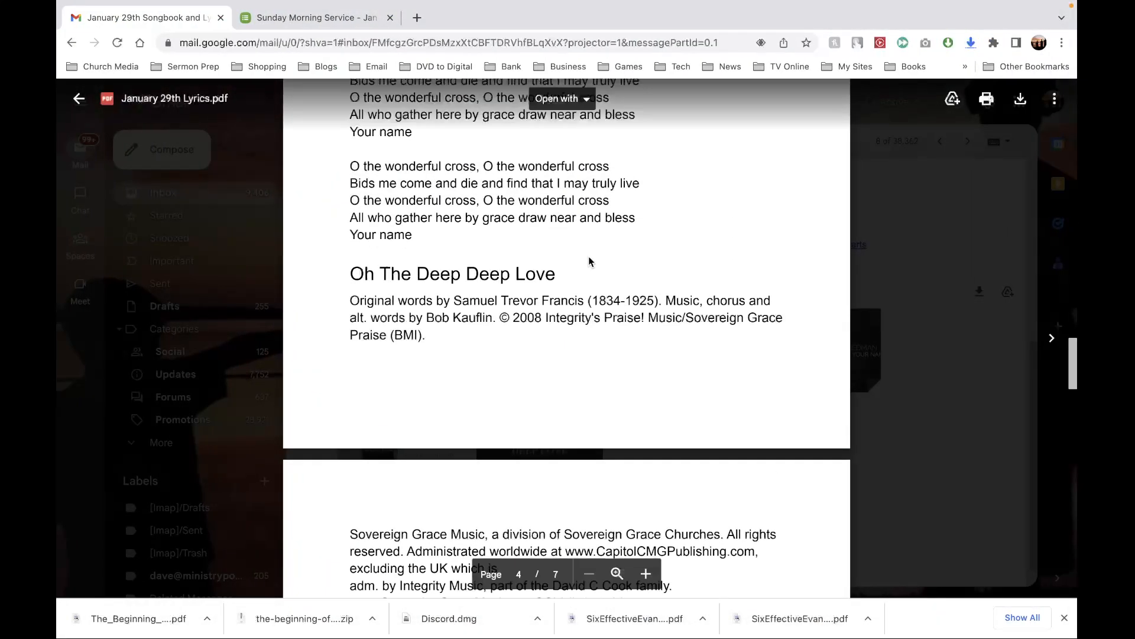
scroll(590, 260, "down", 1)
left_click_drag(353, 264, 550, 271)
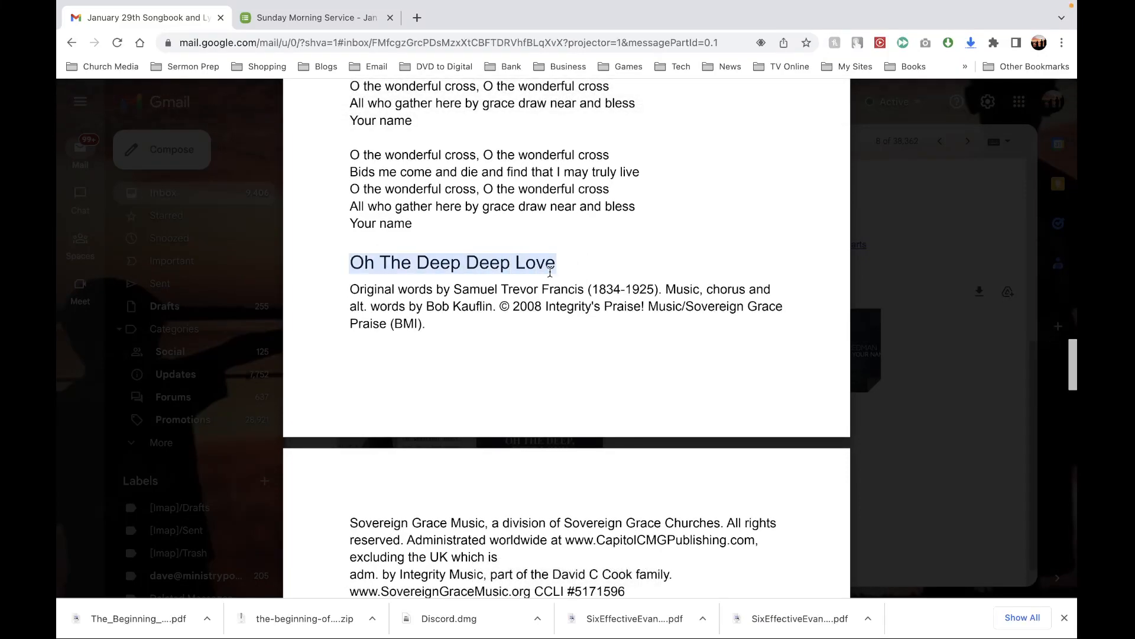
key("ctrl+Left")
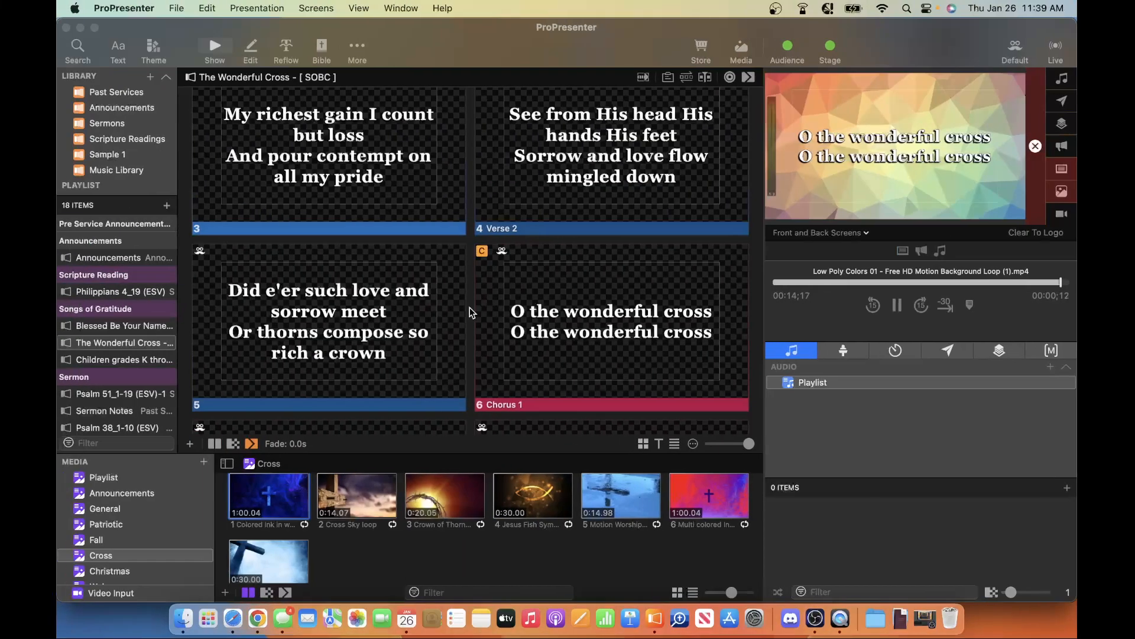
Search SongSelect for "Oh The Deep Deep Love" and select the version matching the PDF's songwriter credits, CCLI #5171596
left_click(179, 8)
mouse_move(198, 77)
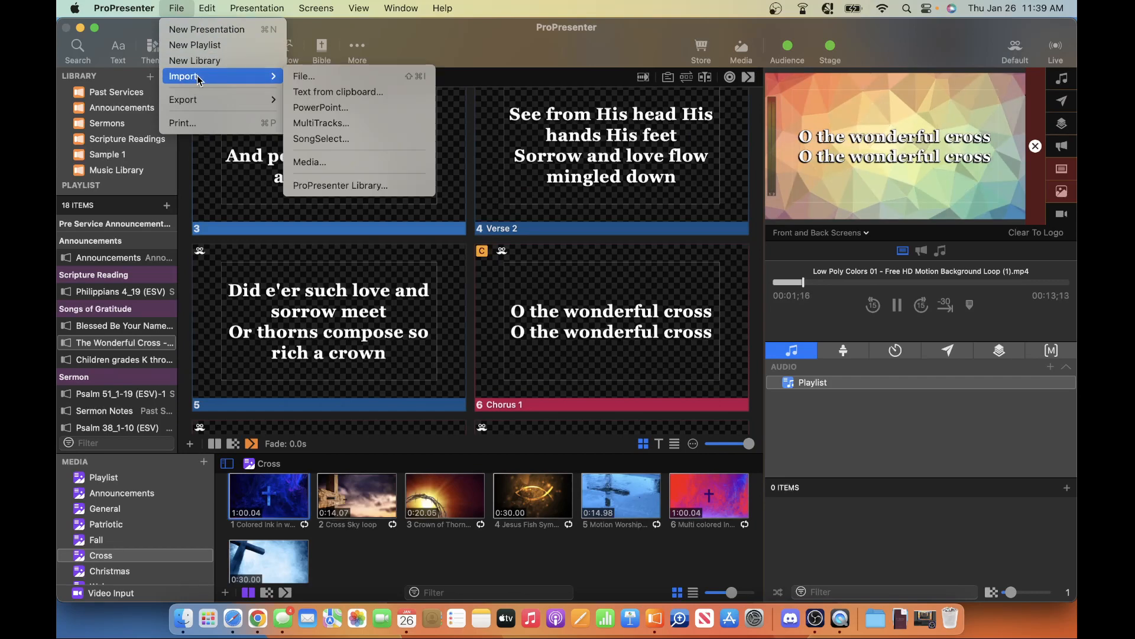
left_click(324, 139)
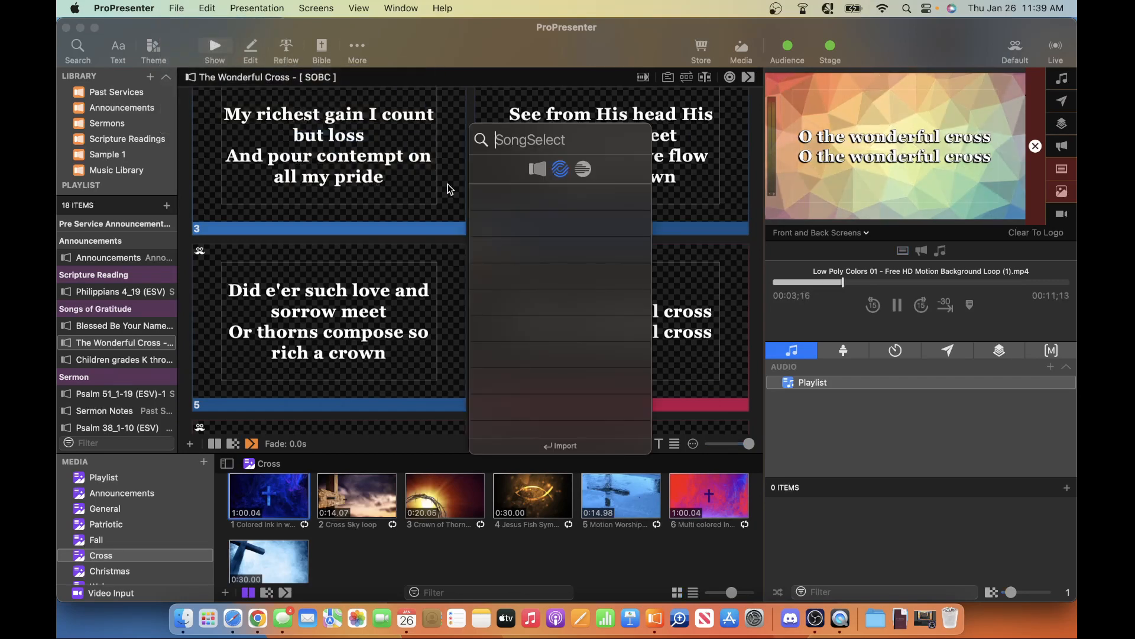
type("Love")
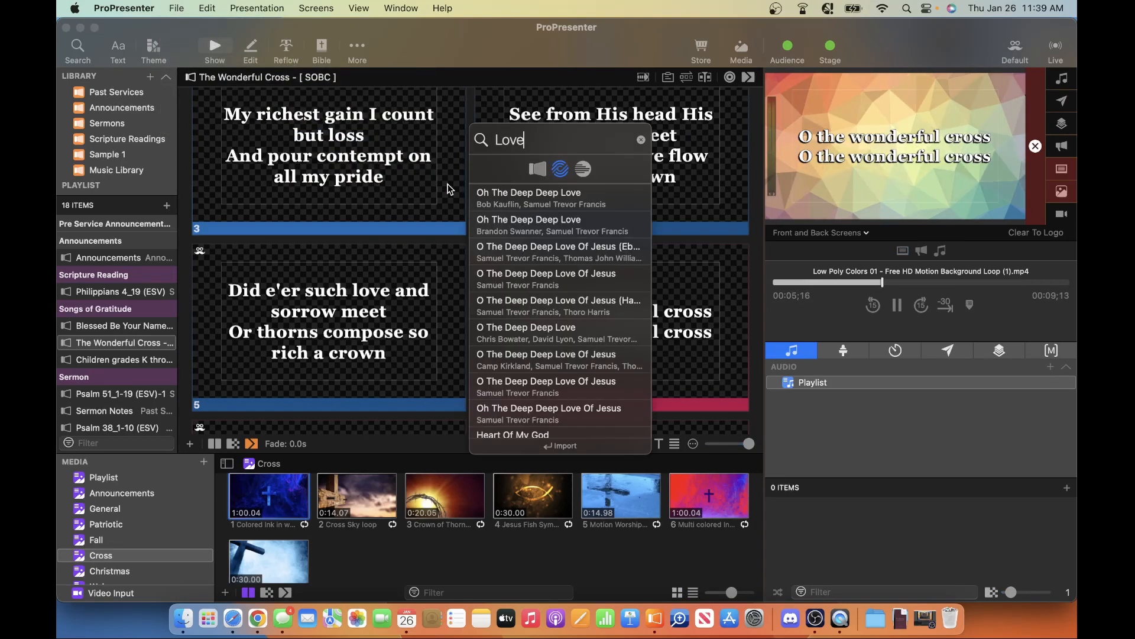
left_click(533, 198)
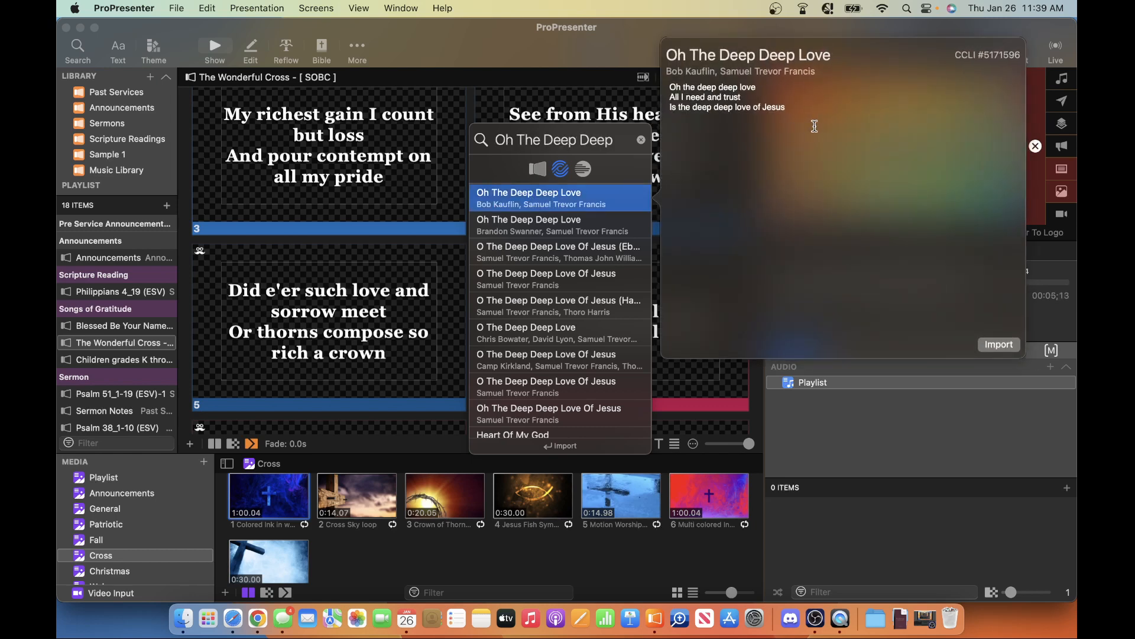
Open the Oh The Deep Deep Love import for slide editing and compare its lyrics with the browser's January 29th Lyrics PDF
left_click(1004, 343)
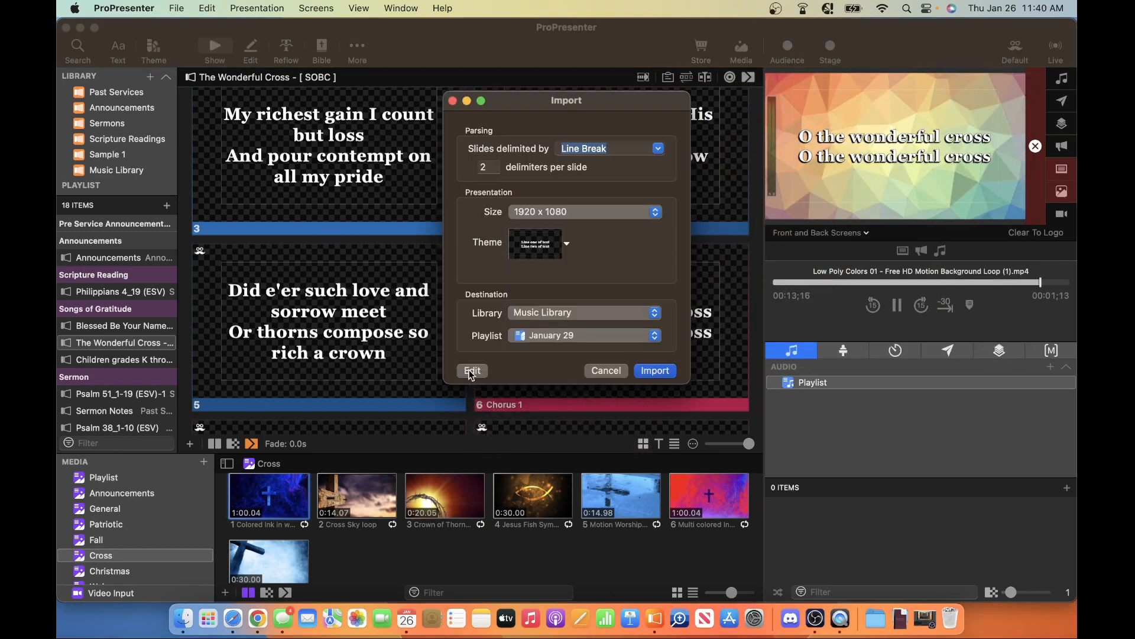
left_click(472, 371)
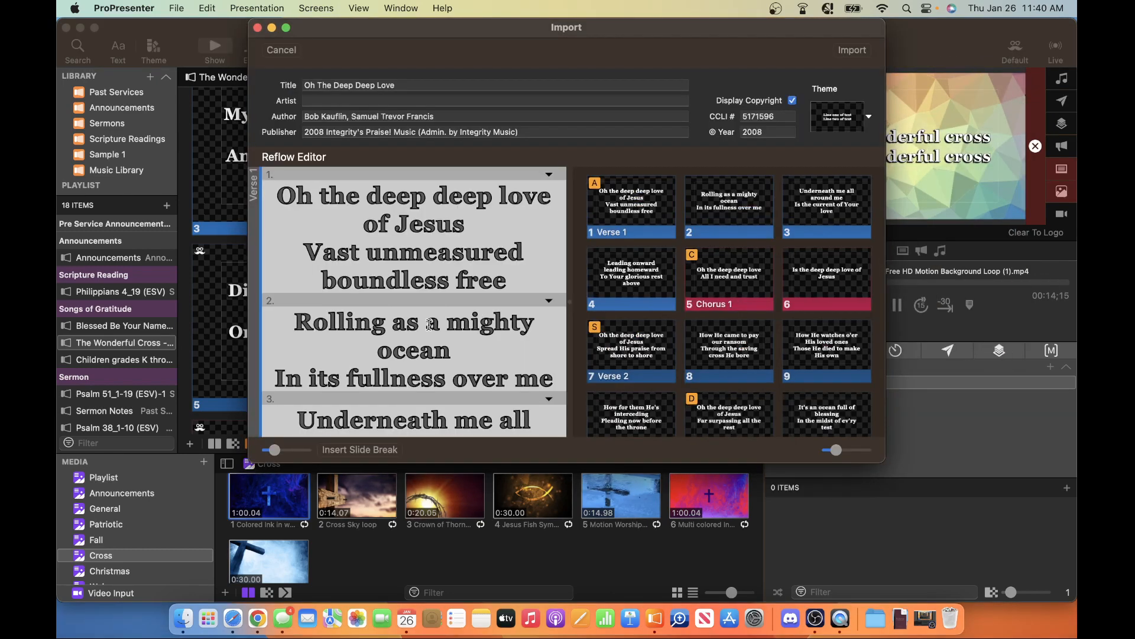
scroll(429, 325, "down", 15)
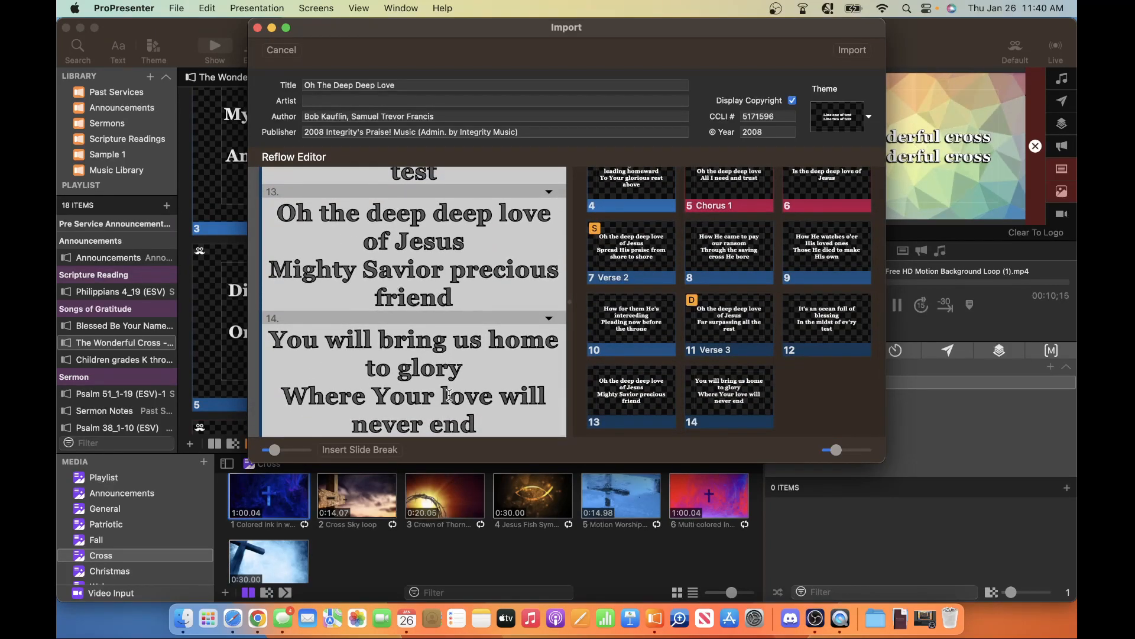
key("ctrl+Right")
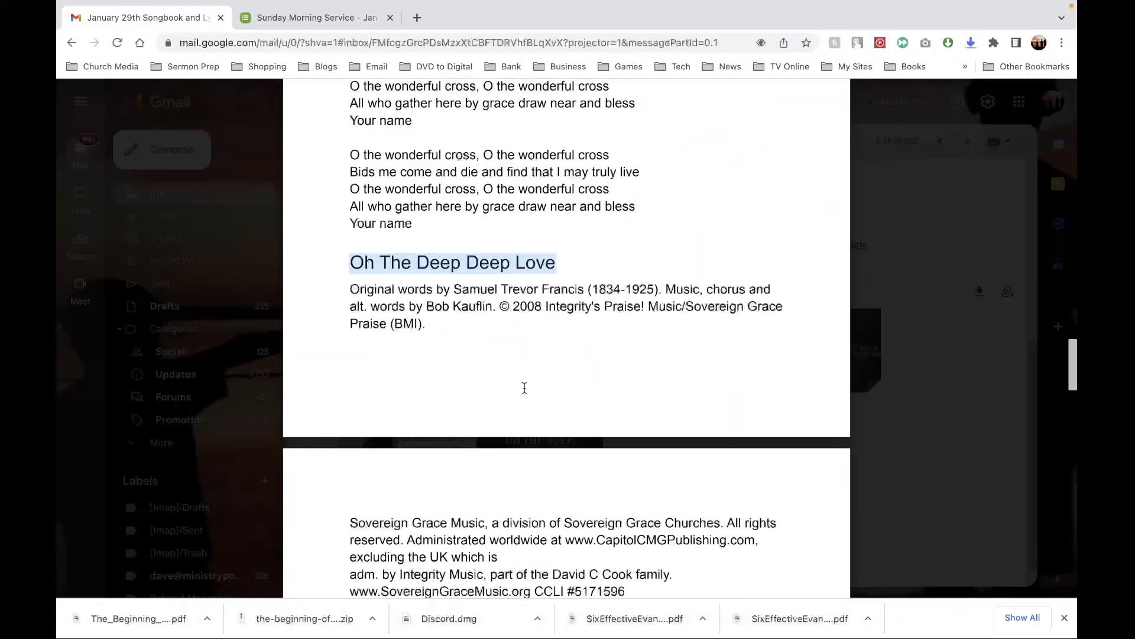
scroll(525, 387, "down", 15)
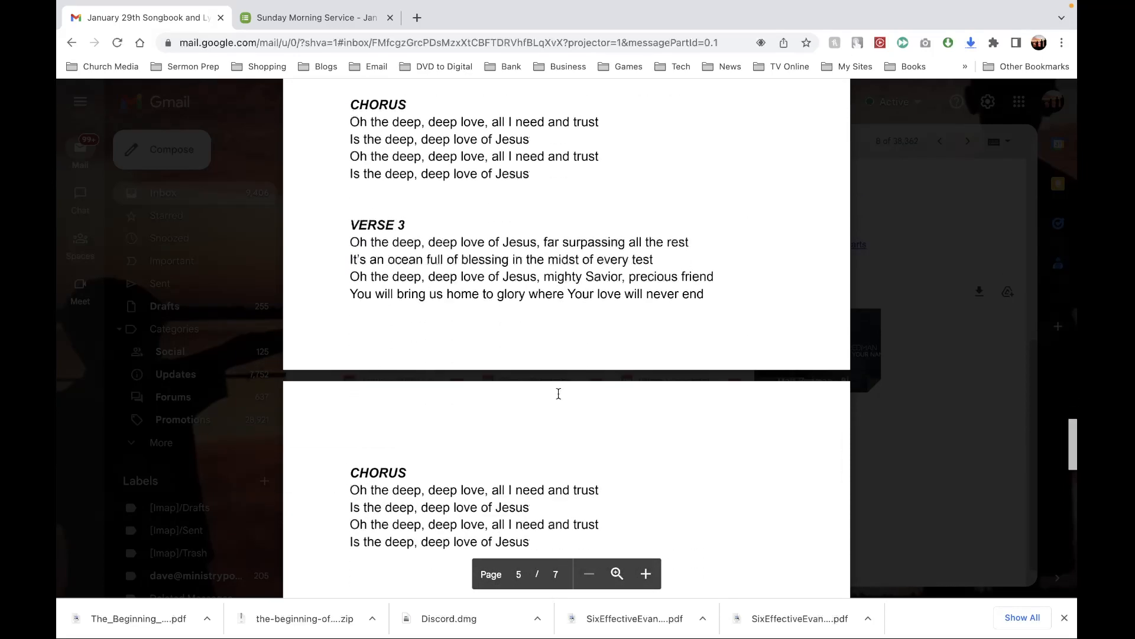
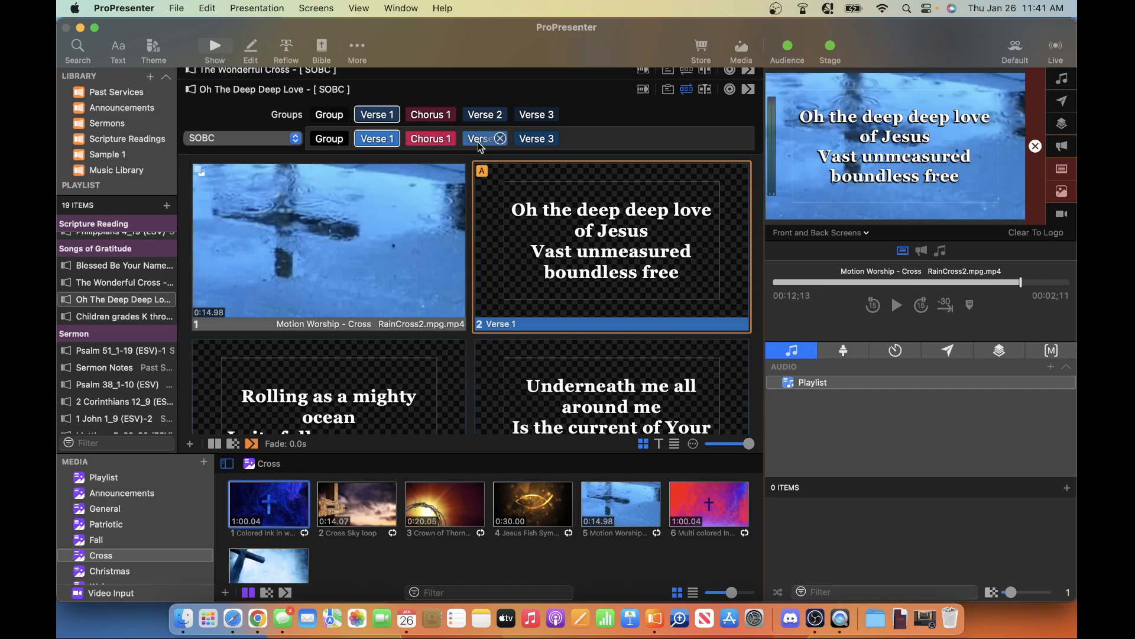
Check the order of verses and choruses of Oh The Deep Deep Love in the browser's lyrics PDF
key("ctrl+Right")
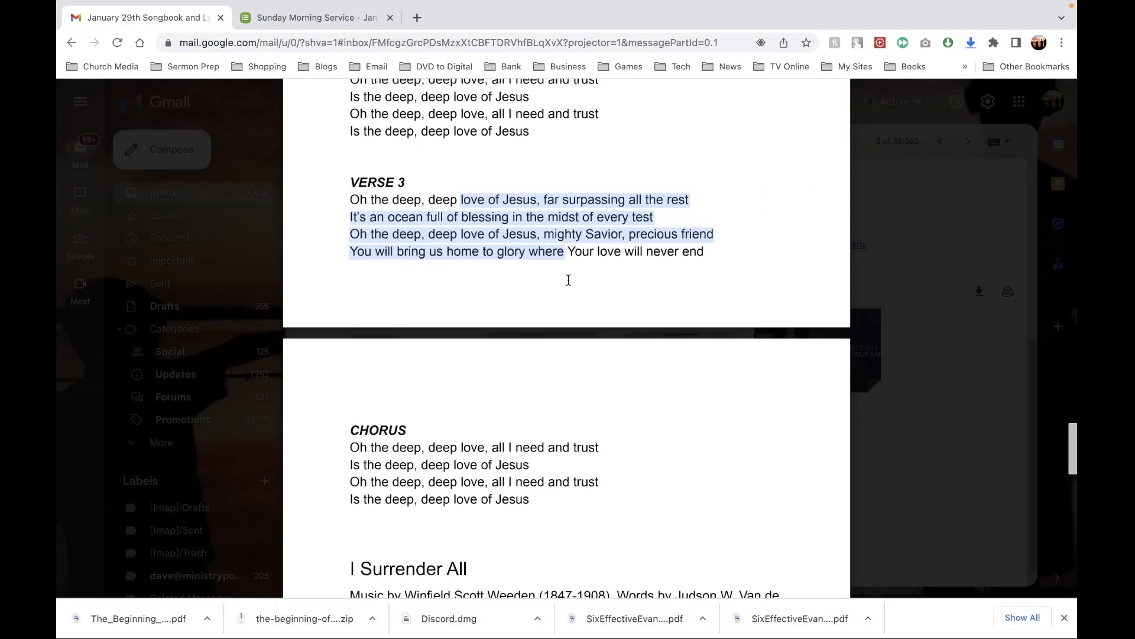
scroll(568, 279, "up", 10)
scroll(569, 280, "down", 3)
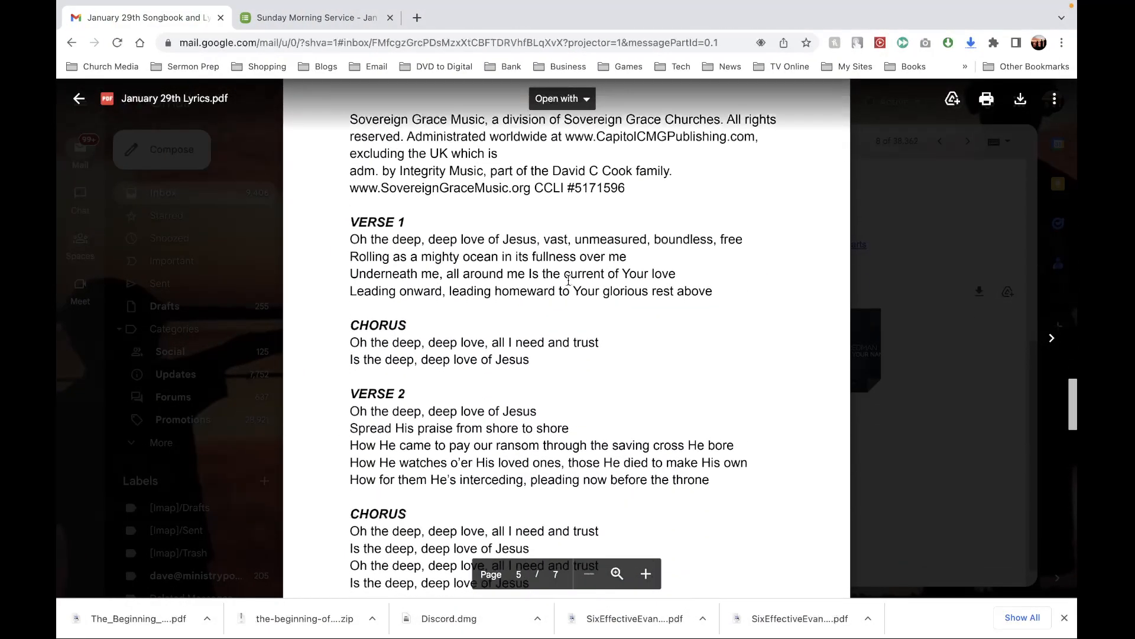
scroll(505, 398, "down", 4)
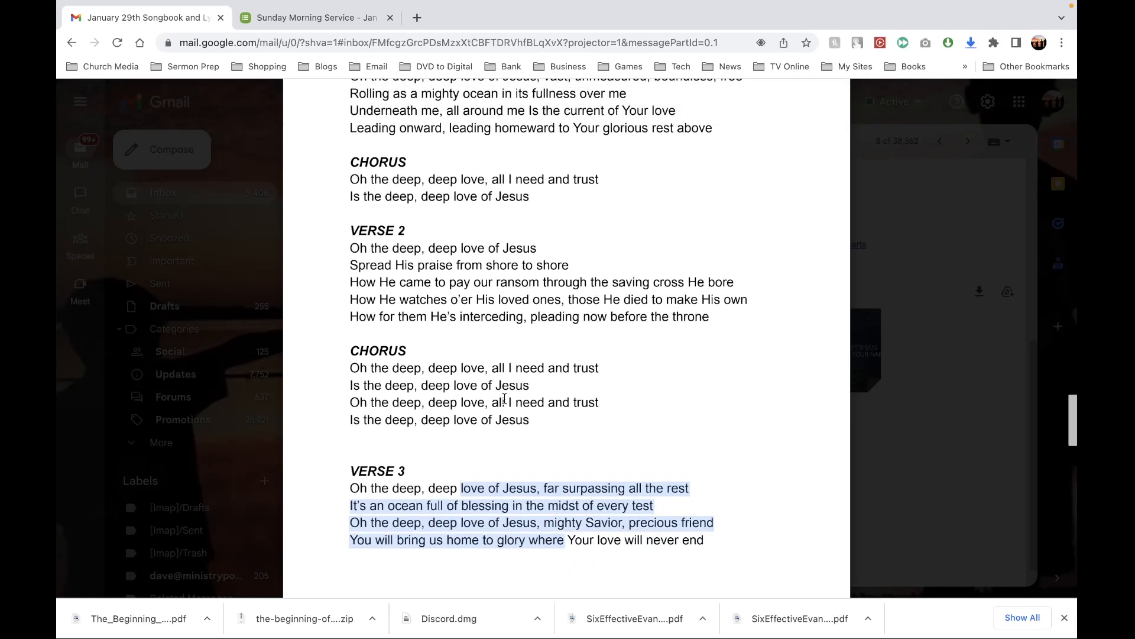
scroll(504, 398, "up", 2)
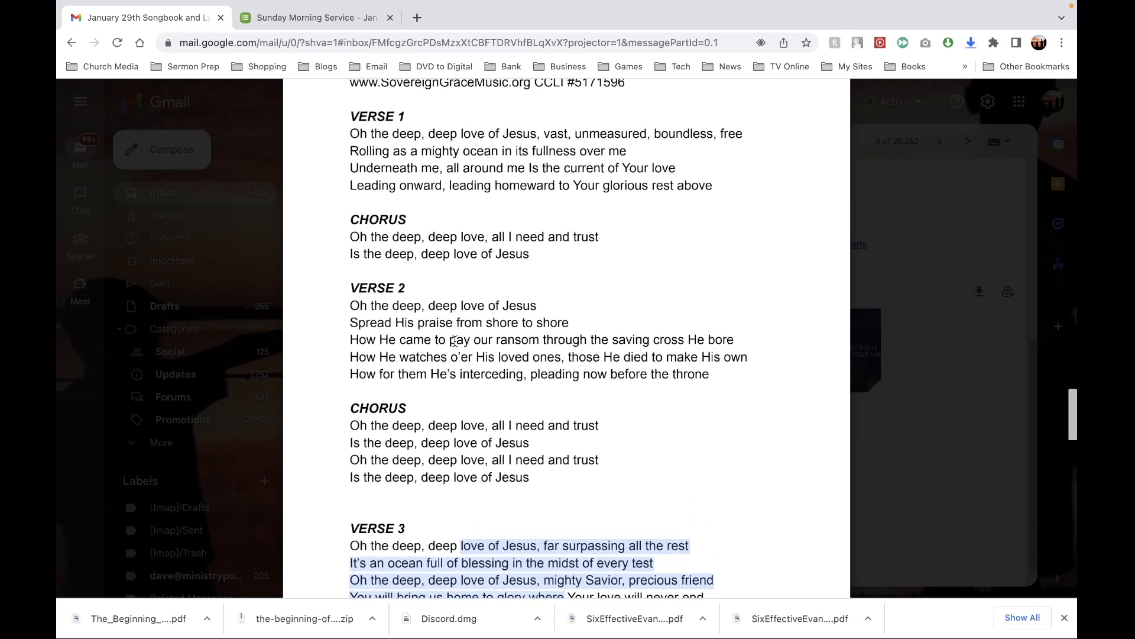
scroll(454, 341, "up", 2)
key("ctrl+Left")
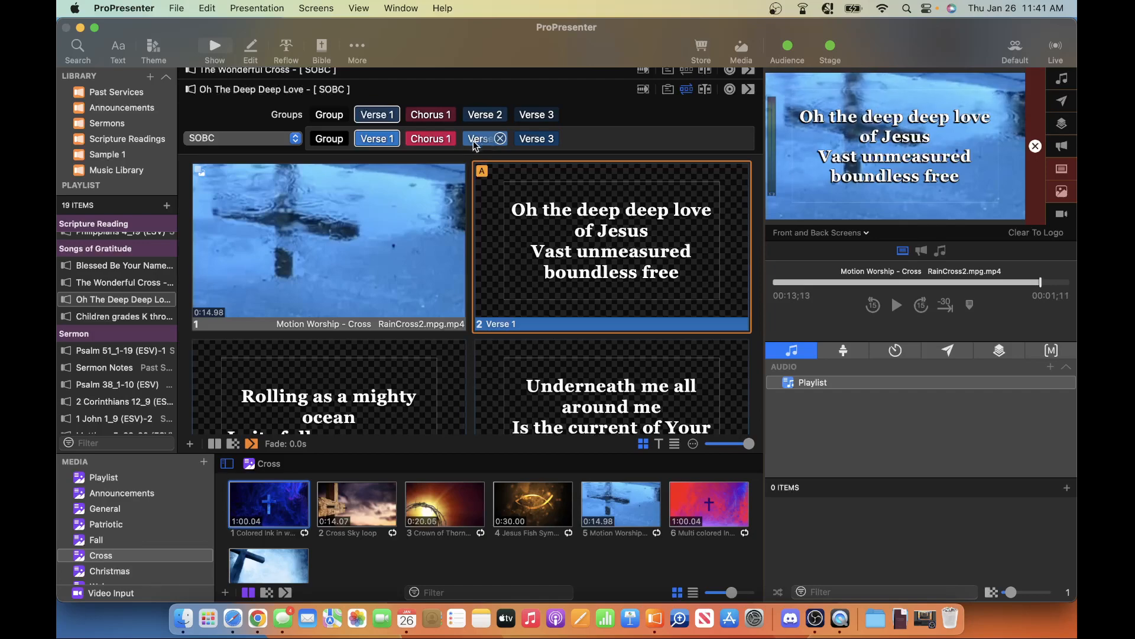
key("ctrl+Right")
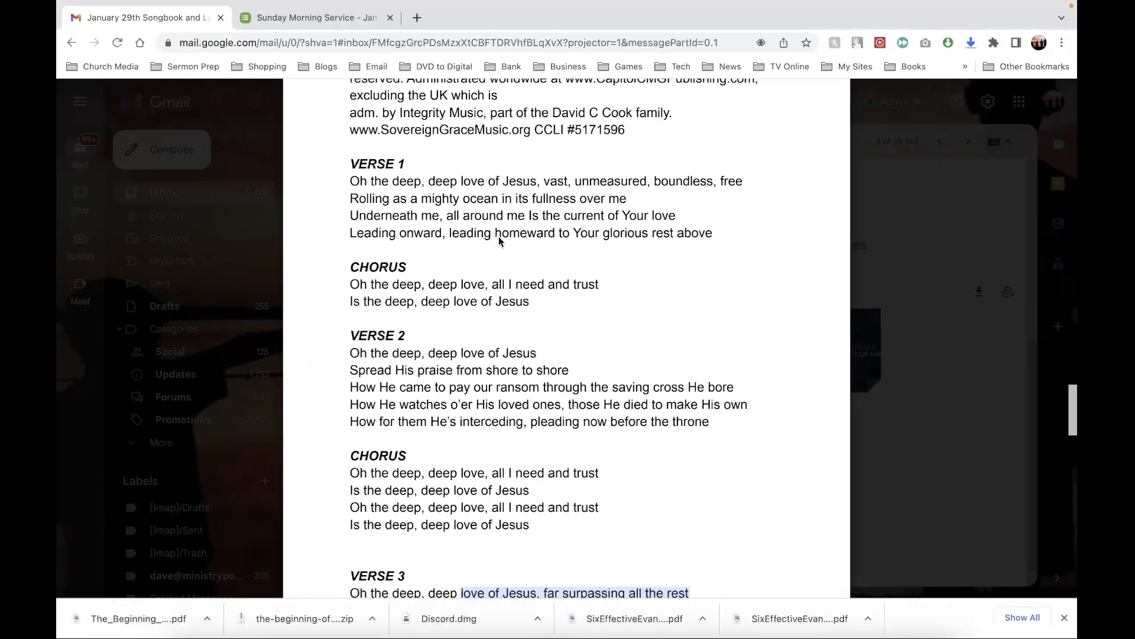
scroll(500, 287, "down", 3)
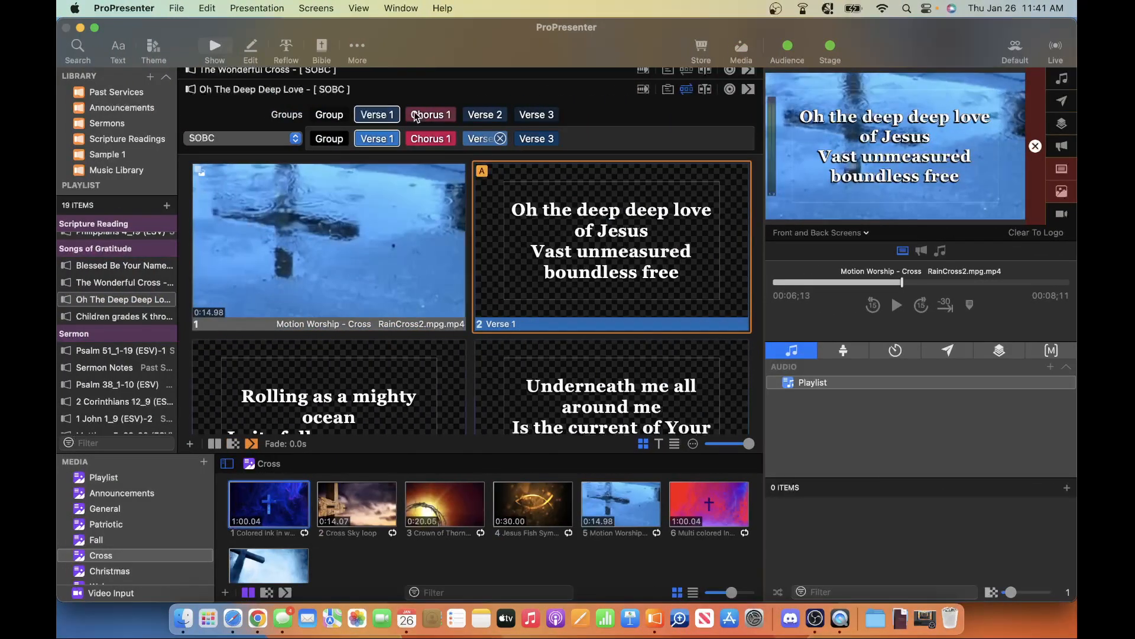
Following the lyrics PDF, order ProPresenter's SOBC arrangement as Verse 1, Chorus 1, Verse 2, Chorus 1 twice, Verse 3, Chorus 1 twice
left_click_drag(416, 116, 585, 138)
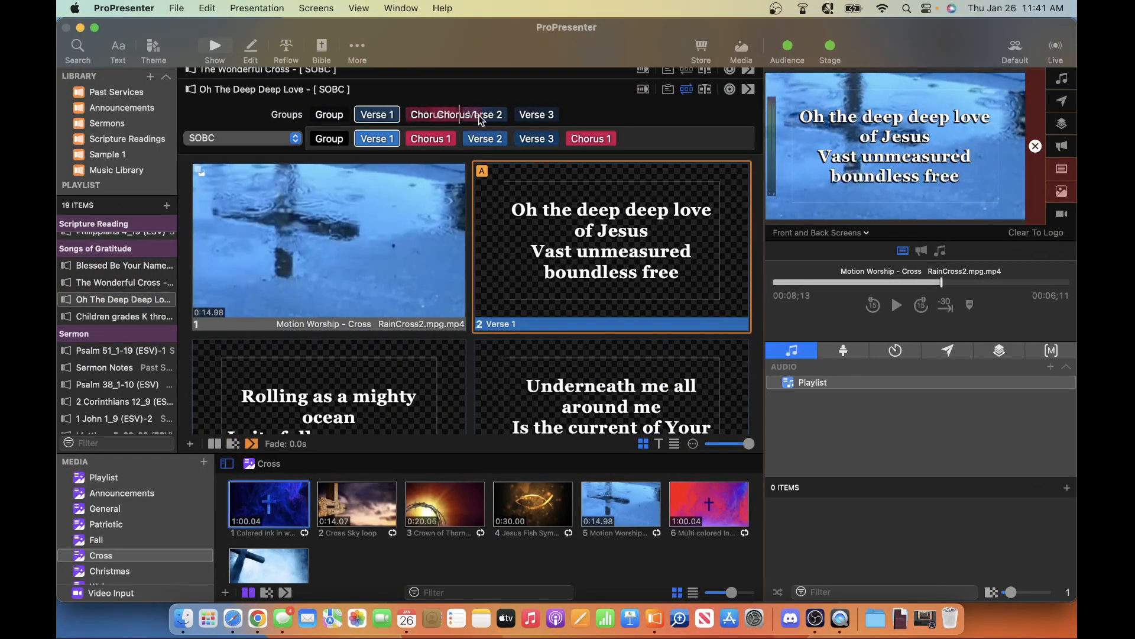
left_click_drag(478, 115, 664, 149)
key("ctrl+Right")
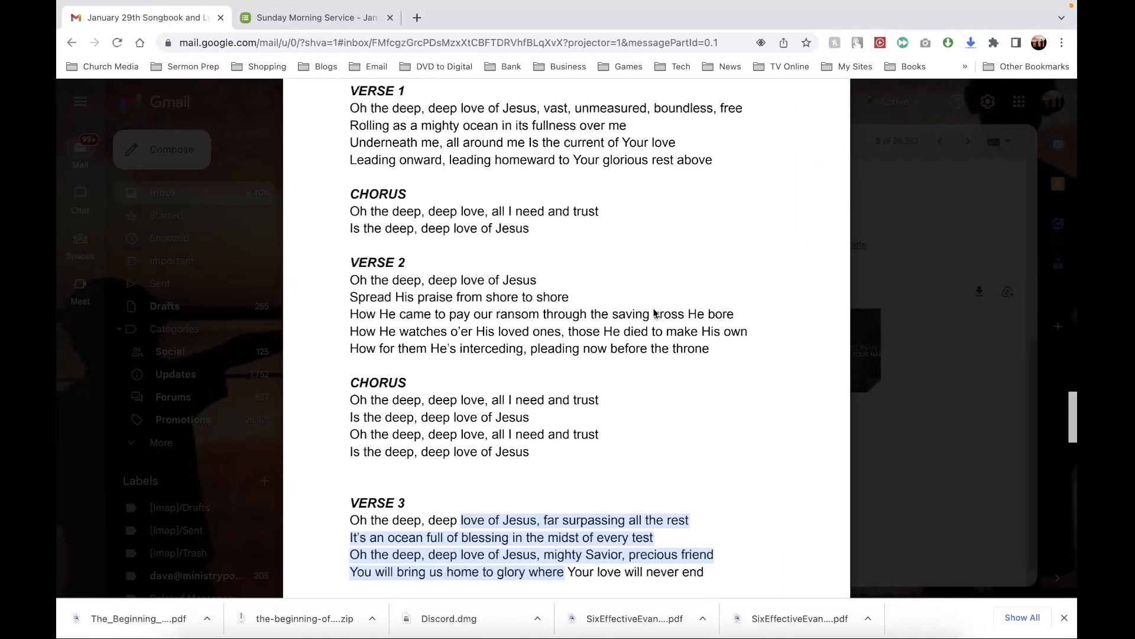
scroll(611, 396, "down", 5)
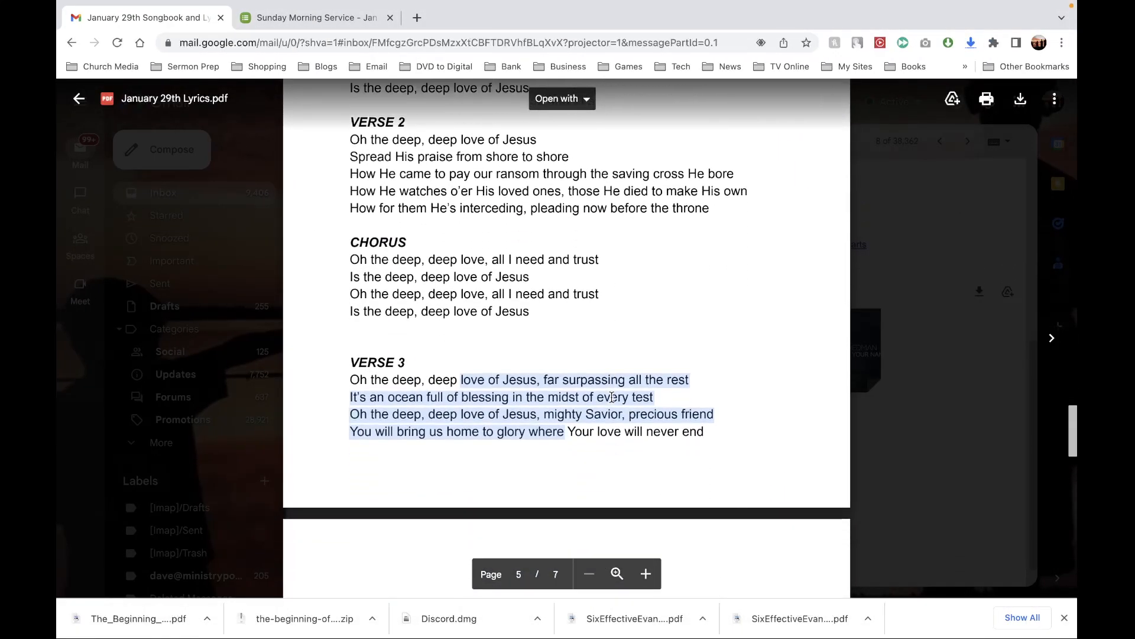
scroll(611, 396, "down", 8)
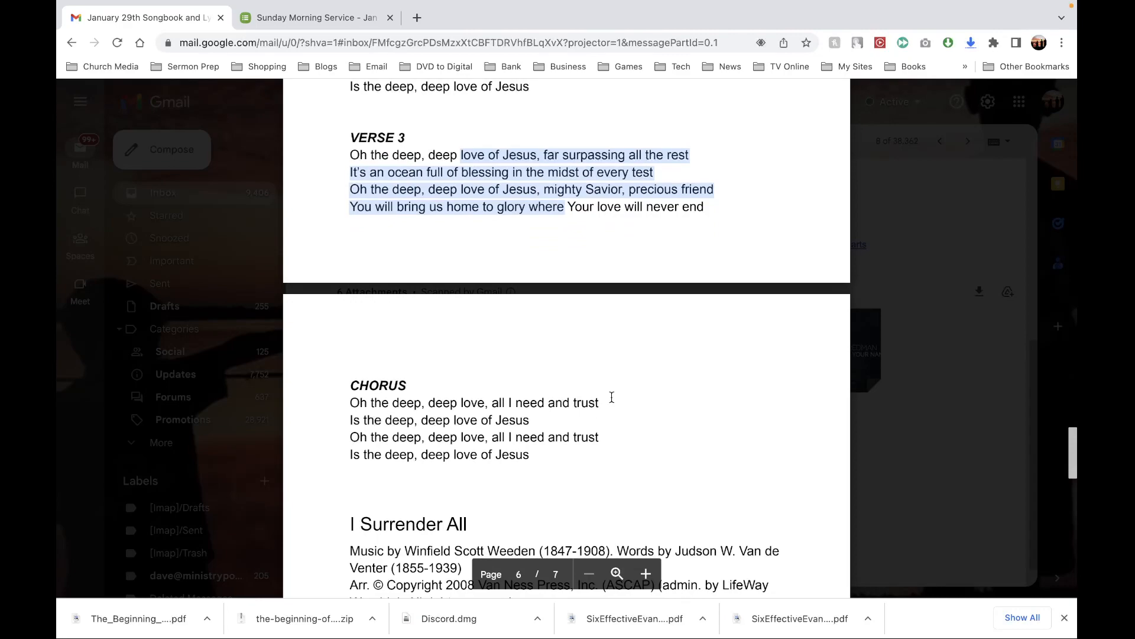
scroll(585, 398, "up", 7)
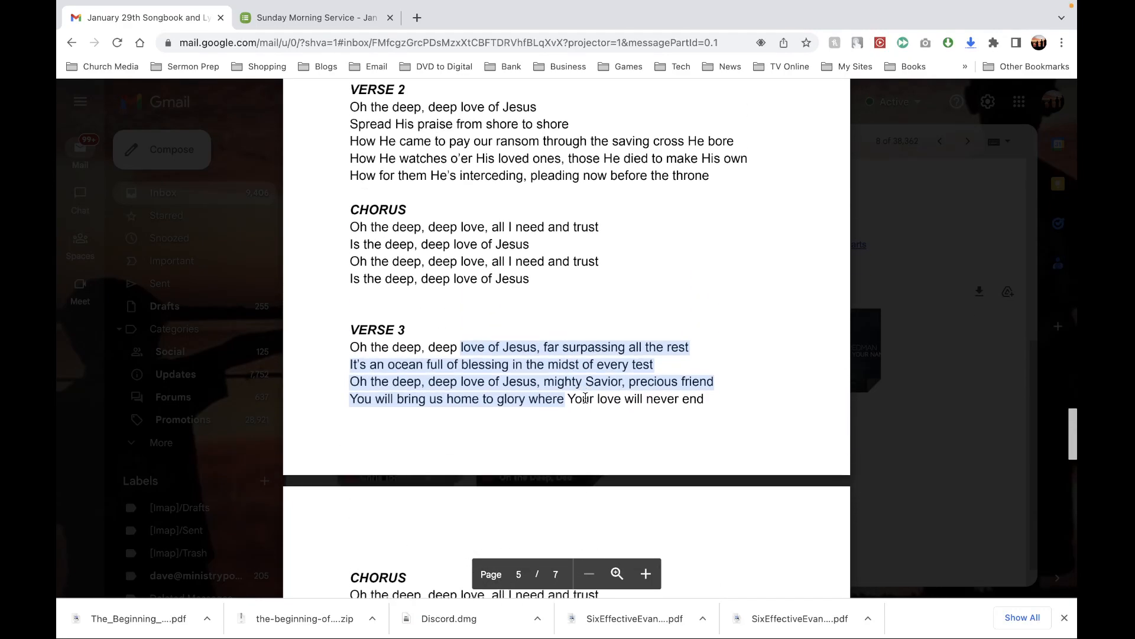
scroll(586, 398, "down", 7)
key("ctrl+Left")
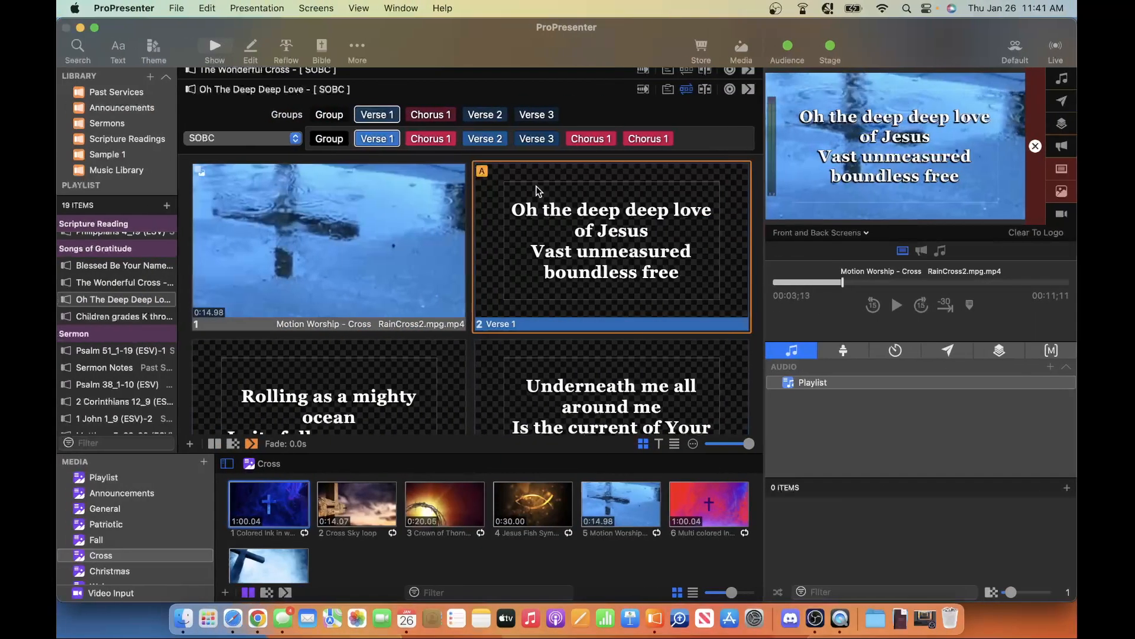
left_click_drag(527, 144, 671, 148)
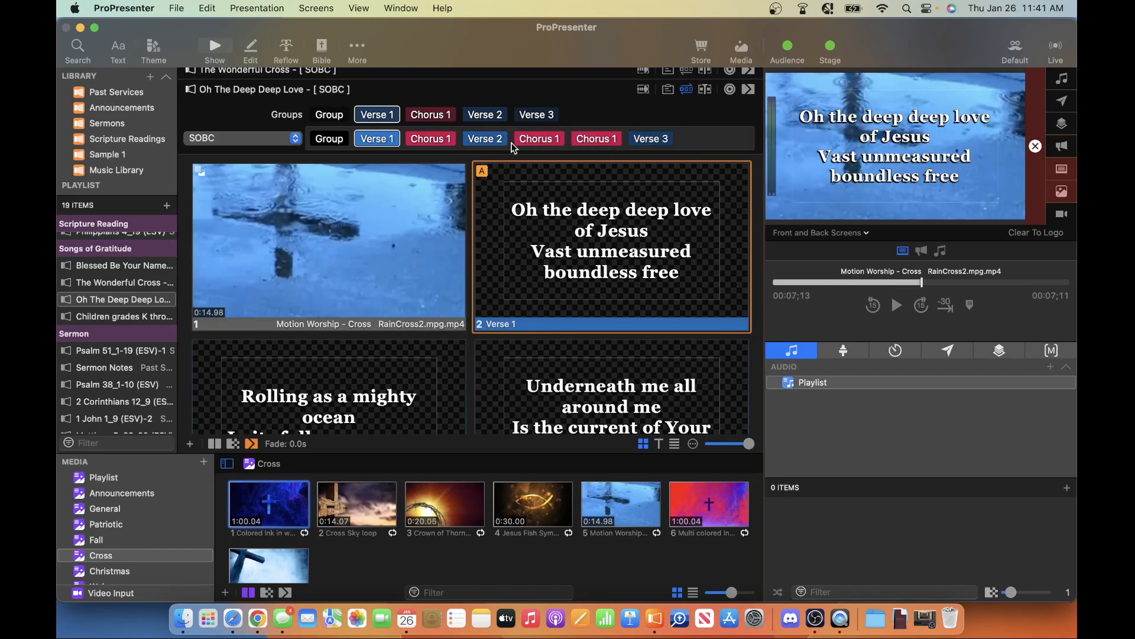
left_click_drag(431, 114, 734, 135)
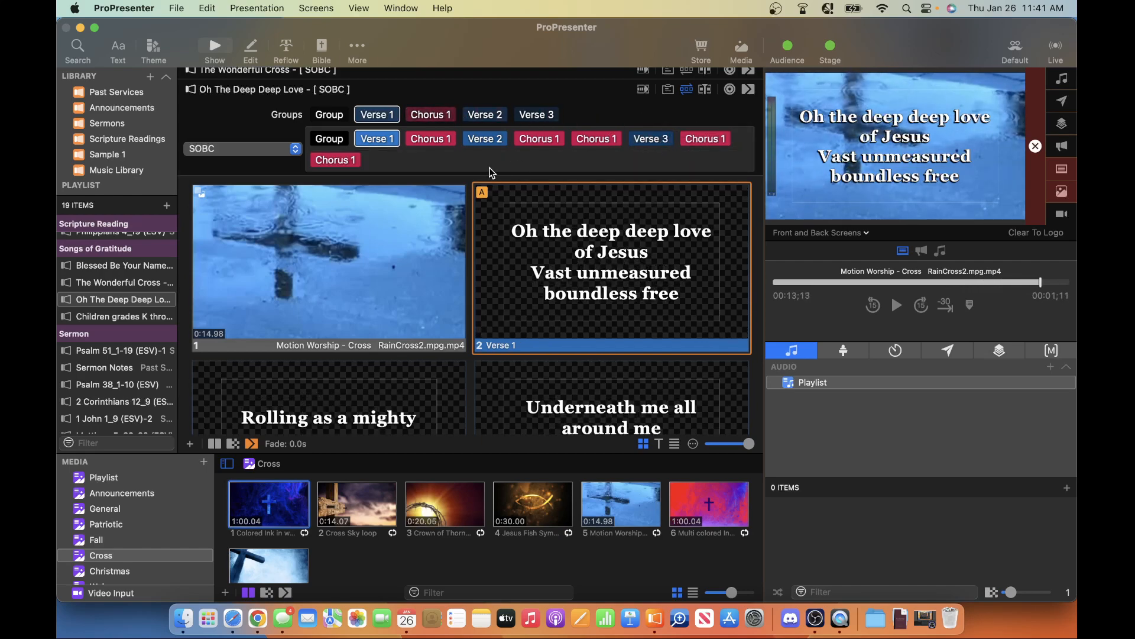
Check the repeated lines of the final chorus in the browser's lyrics PDF and return to ProPresenter
key("ctrl+Right")
scroll(526, 391, "down", 2)
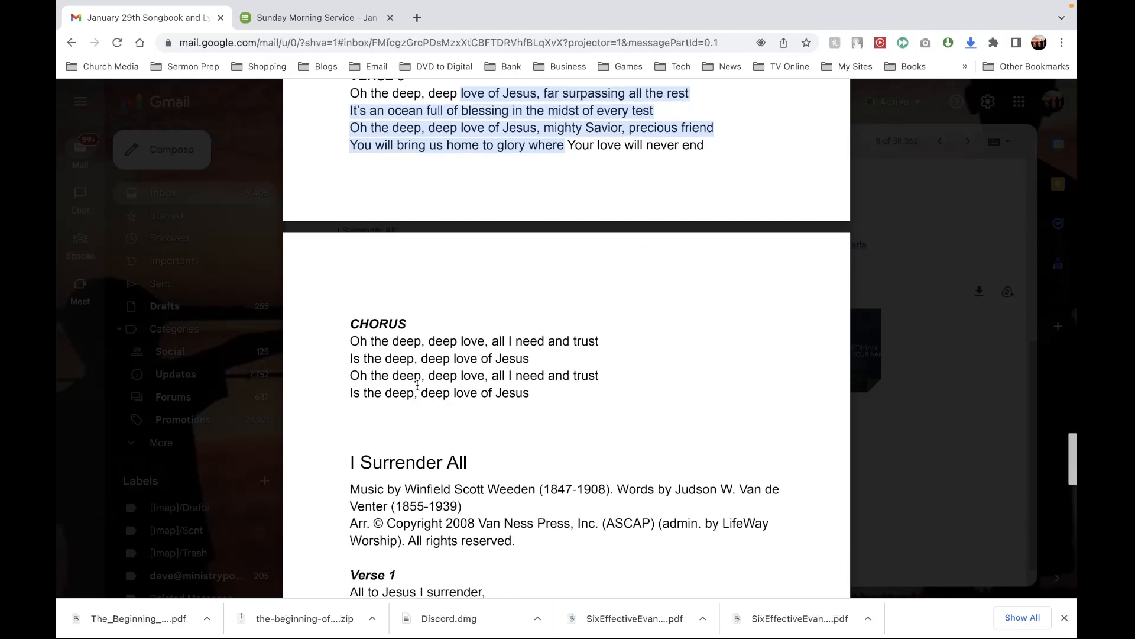
left_click_drag(354, 377, 540, 395)
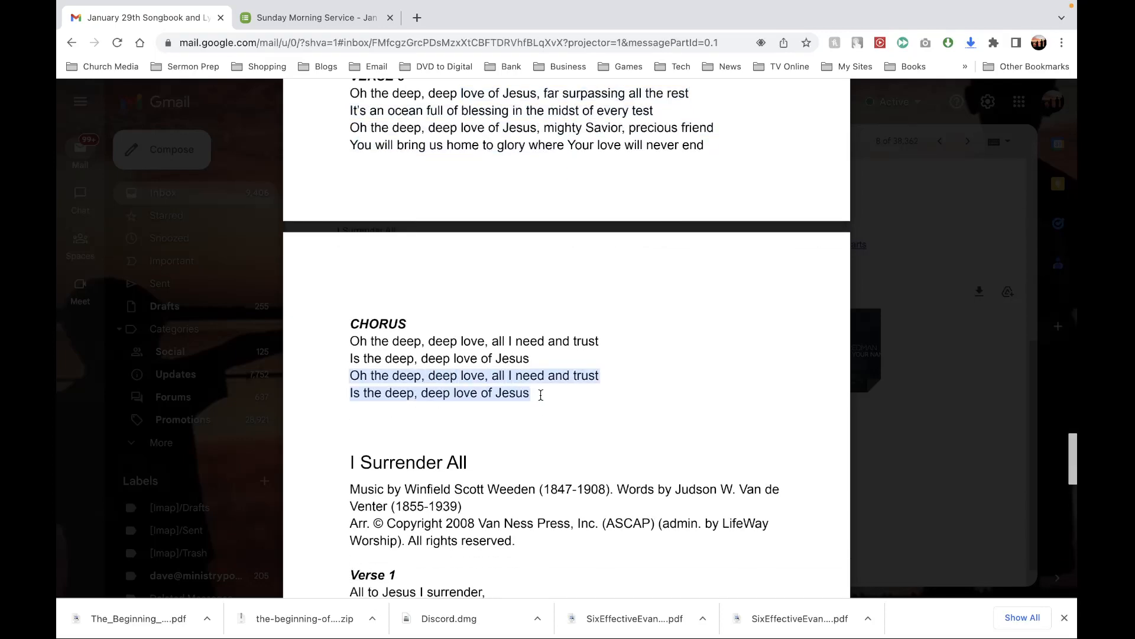
left_click(539, 364)
key("ctrl+Left")
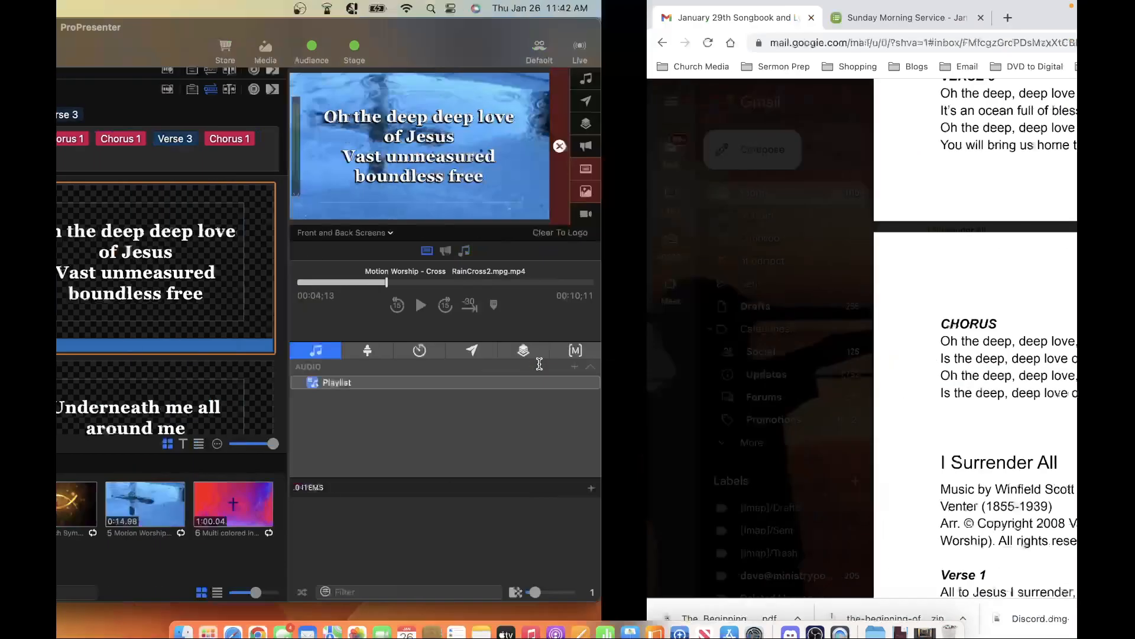
Review the Oh The Deep Deep Love slides around Chorus 1 to see how the chorus lines are split
scroll(509, 294, "down", 3)
scroll(509, 291, "down", 12)
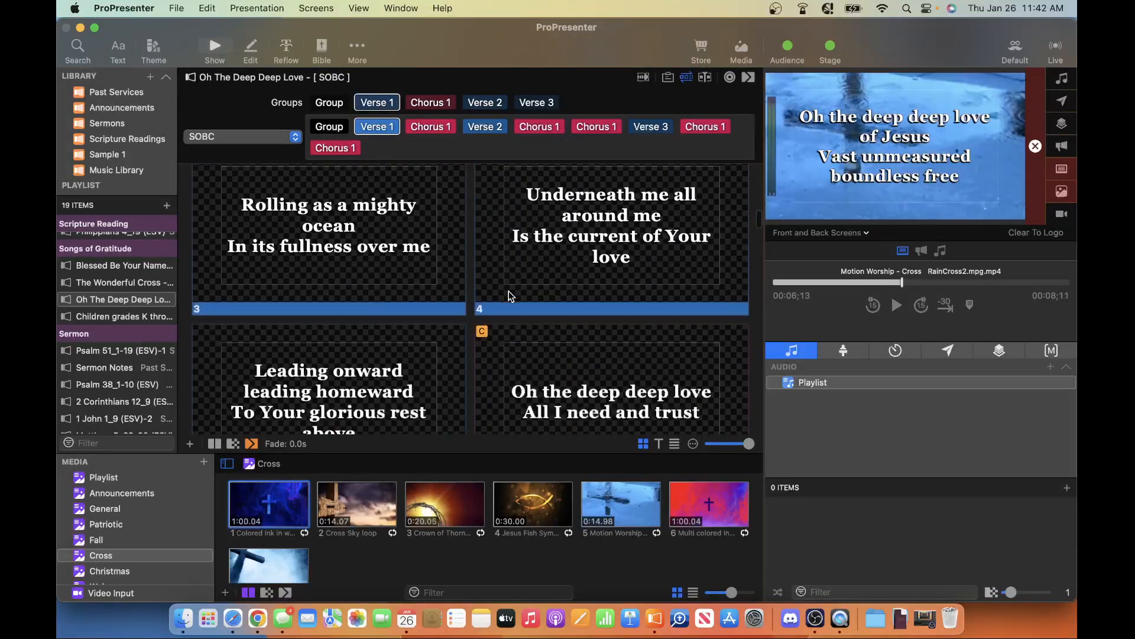
scroll(508, 290, "down", 3)
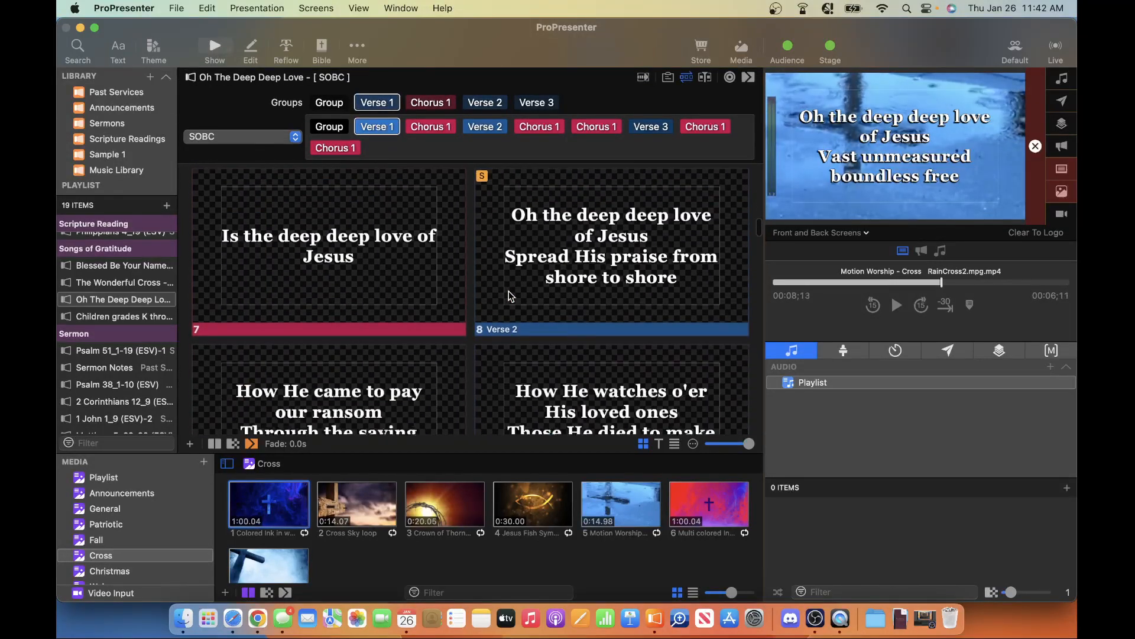
scroll(509, 291, "up", 2)
scroll(509, 291, "up", 2)
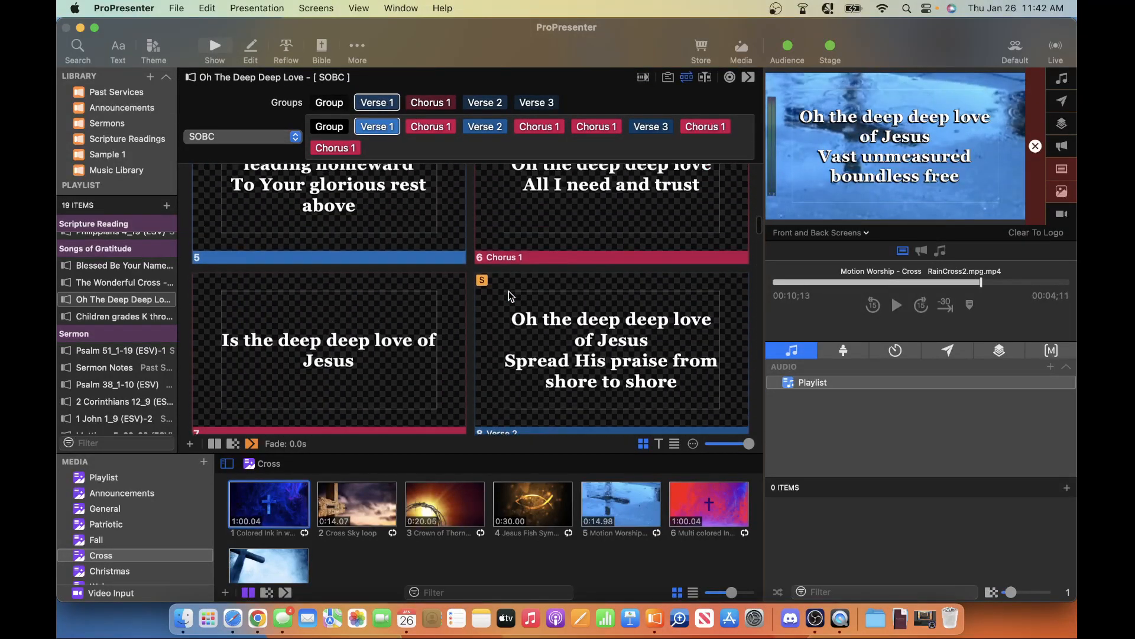
scroll(508, 291, "down", 1)
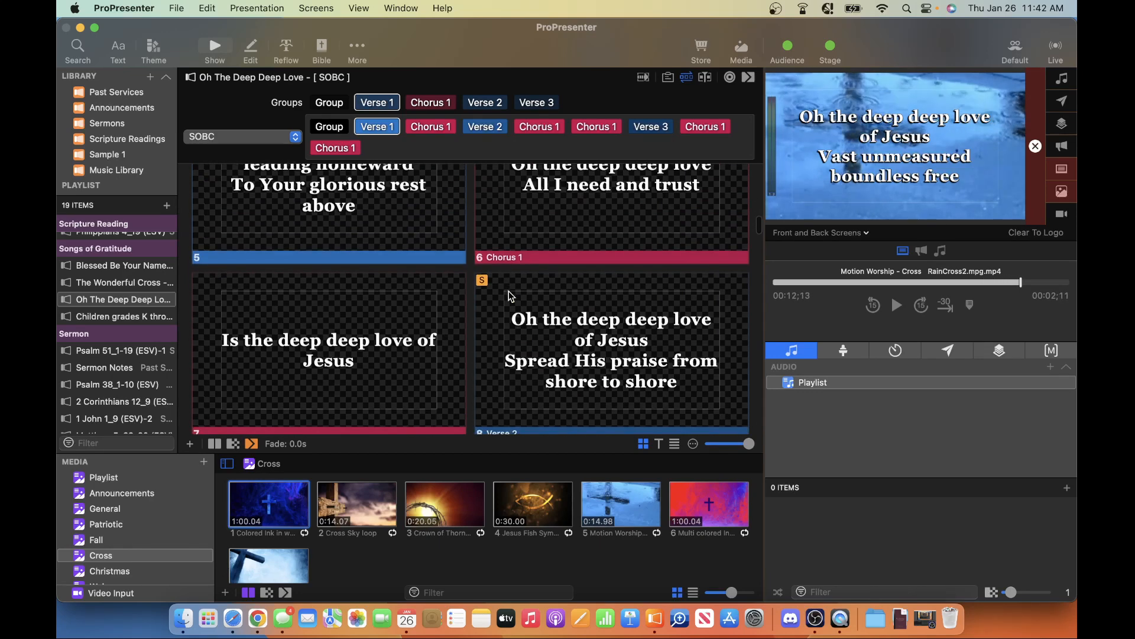
scroll(508, 291, "up", 2)
scroll(509, 291, "up", 2)
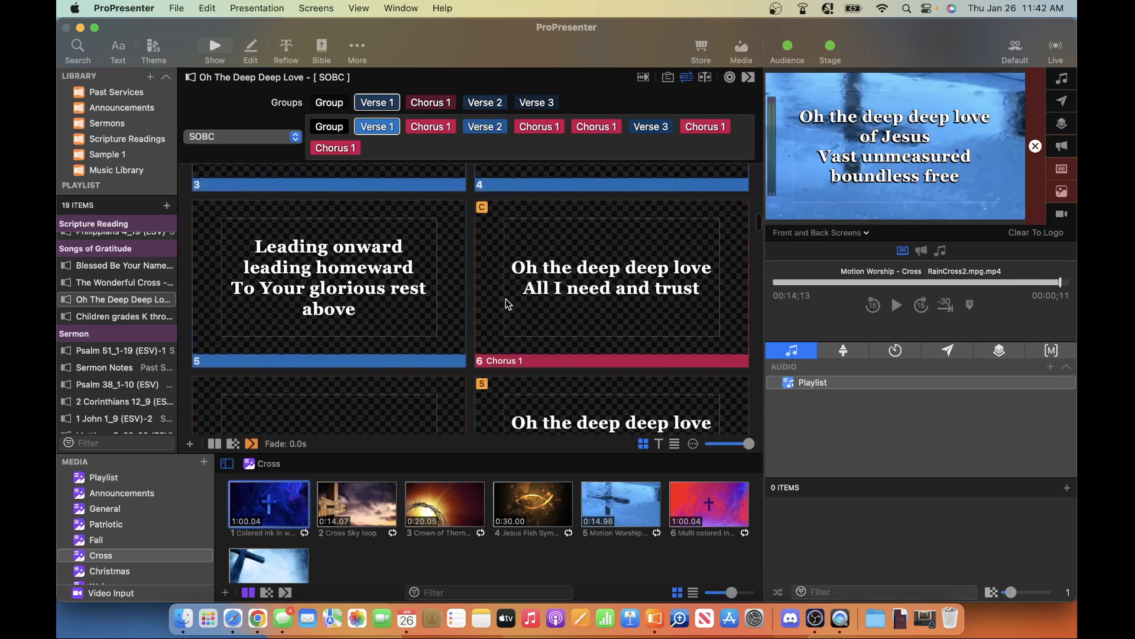
scroll(498, 309, "down", 4)
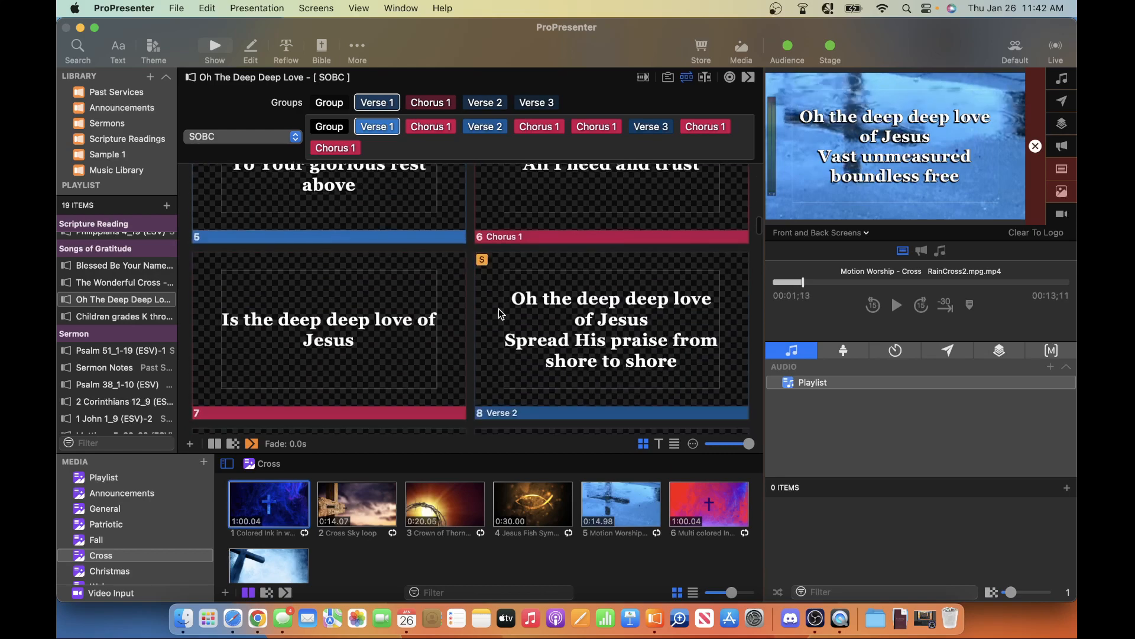
Highlight the four lines of the final chorus in the browser's lyrics PDF and return to the ProPresenter slides
key("ctrl+Right")
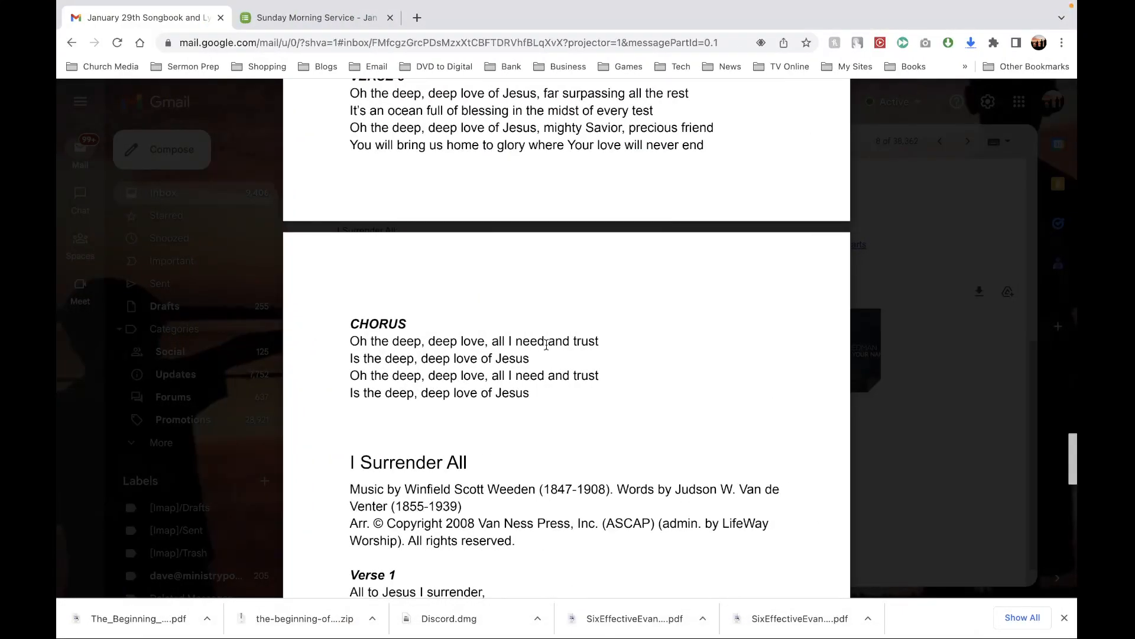
left_click_drag(351, 341, 539, 395)
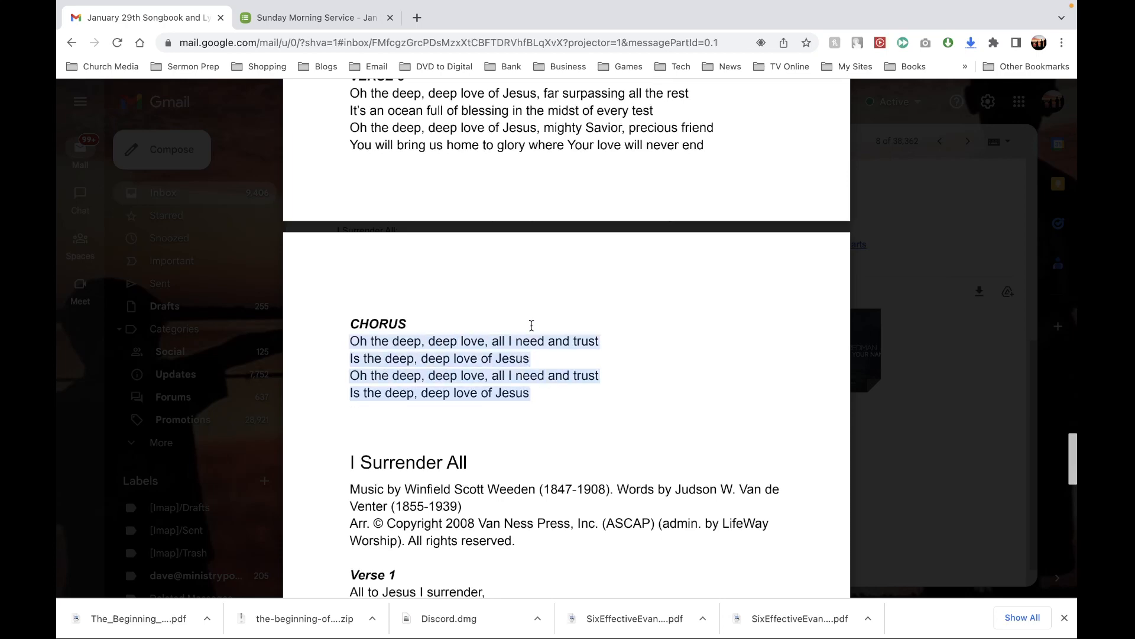
key("ctrl+Left")
scroll(513, 264, "up", 4)
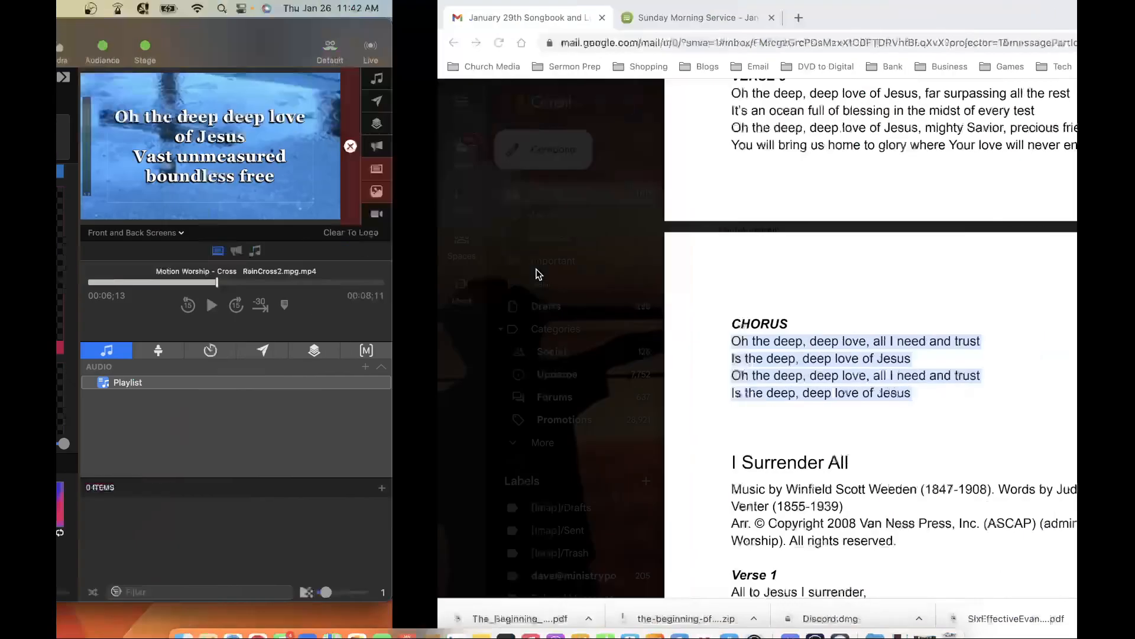
Compare the first chorus of "Oh the Deep Deep Love" in January 29th Lyrics.pdf with its ProPresenter arrangement, and close the arrangement editor
scroll(982, 345, "up", 10)
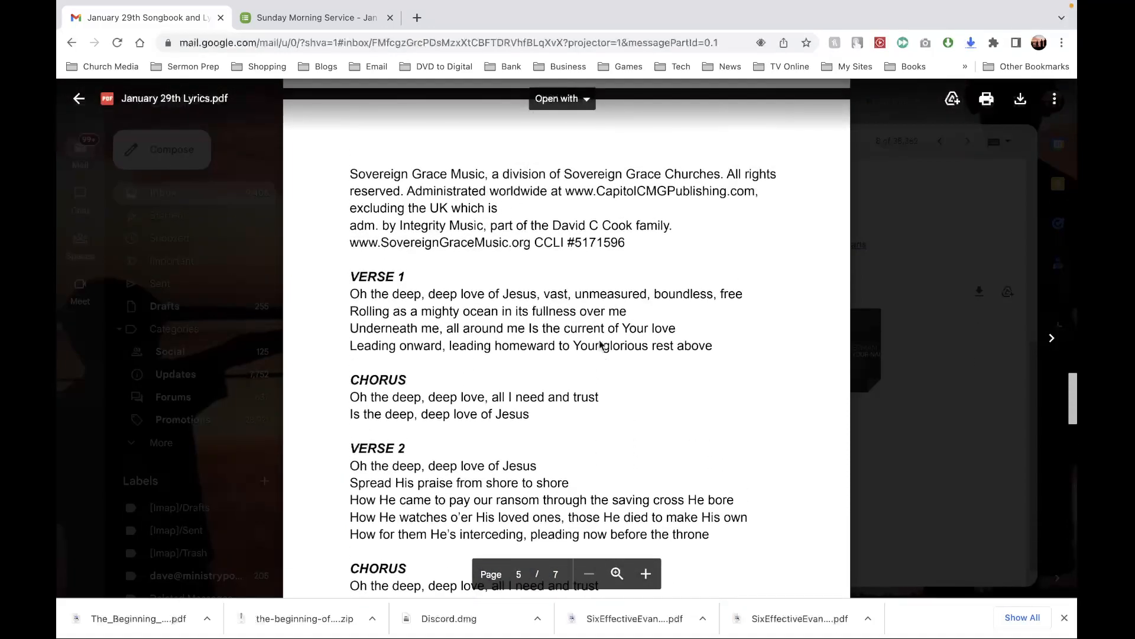
left_click_drag(554, 415, 372, 397)
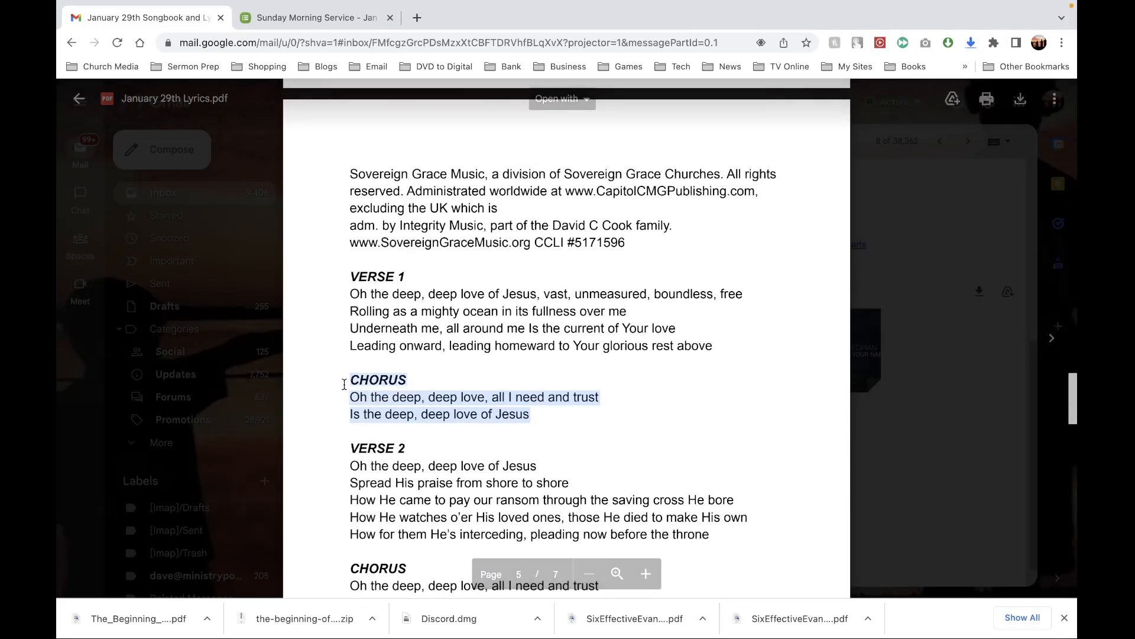
left_click_drag(530, 414, 362, 396)
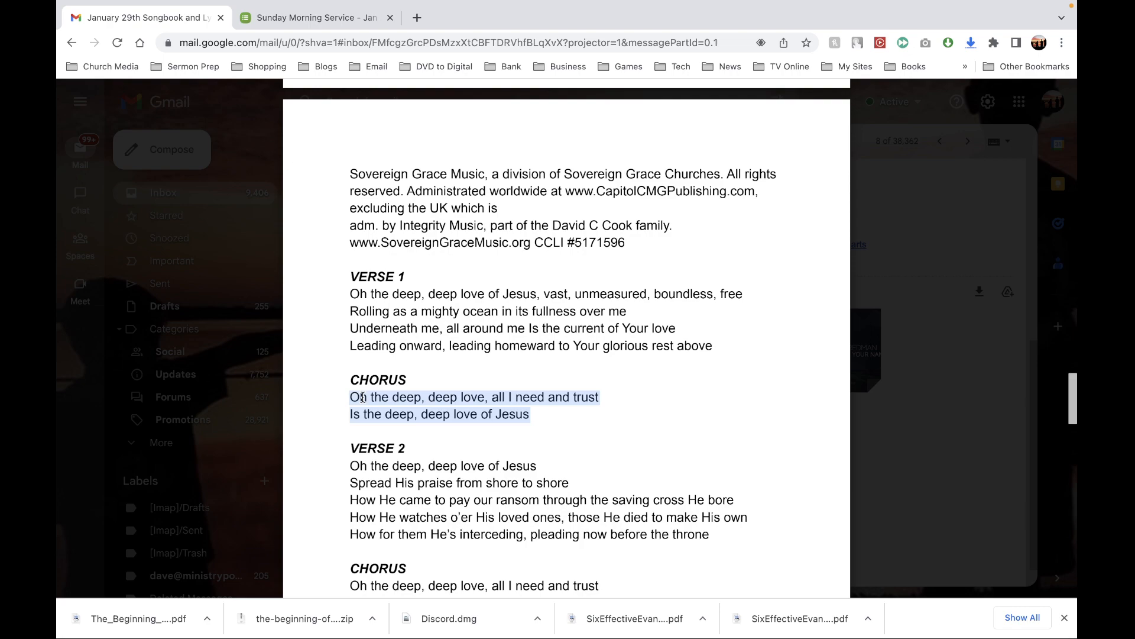
key("ctrl+Left")
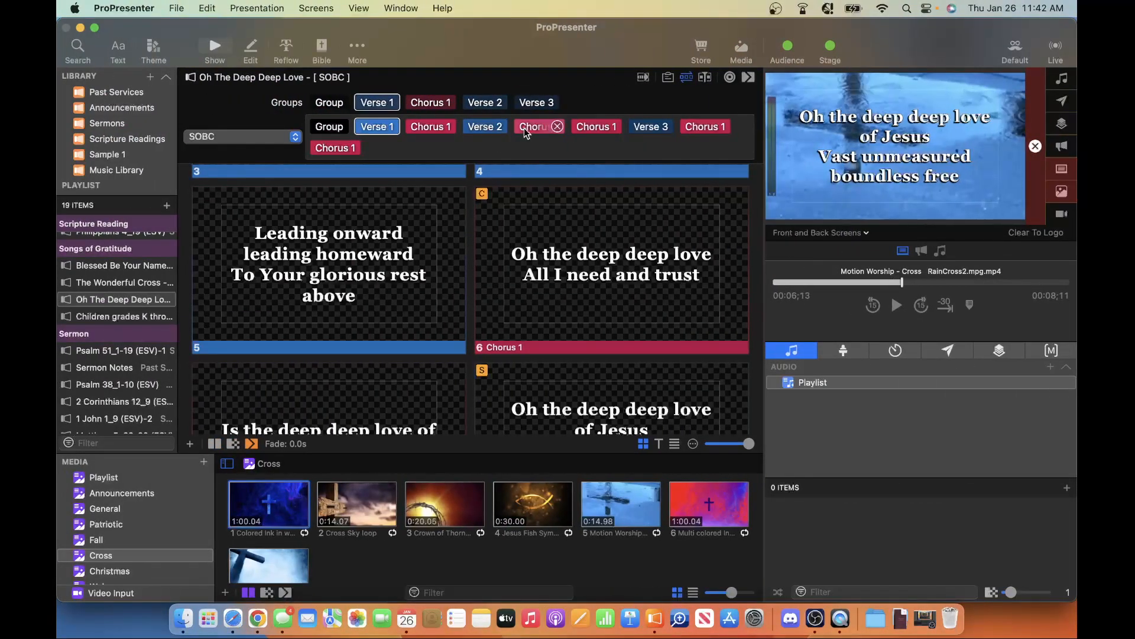
left_click(686, 77)
scroll(632, 189, "up", 10)
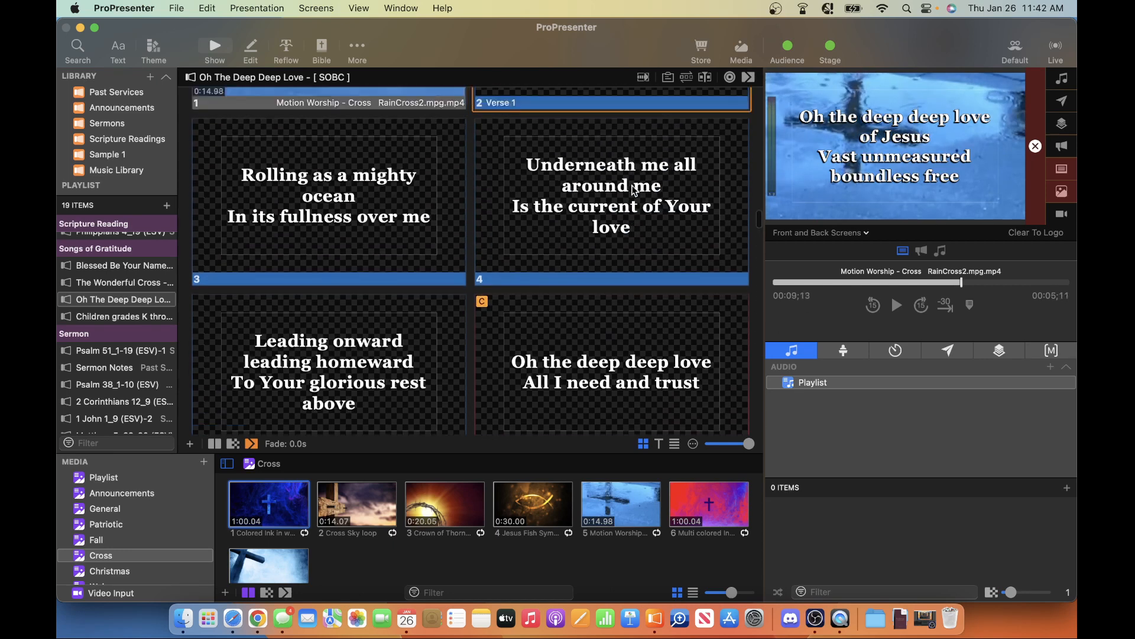
Inspect the SOBC arrangement of The Wonderful Cross and check the verse and chorus order in the lyrics PDF in Chrome
left_click(683, 78)
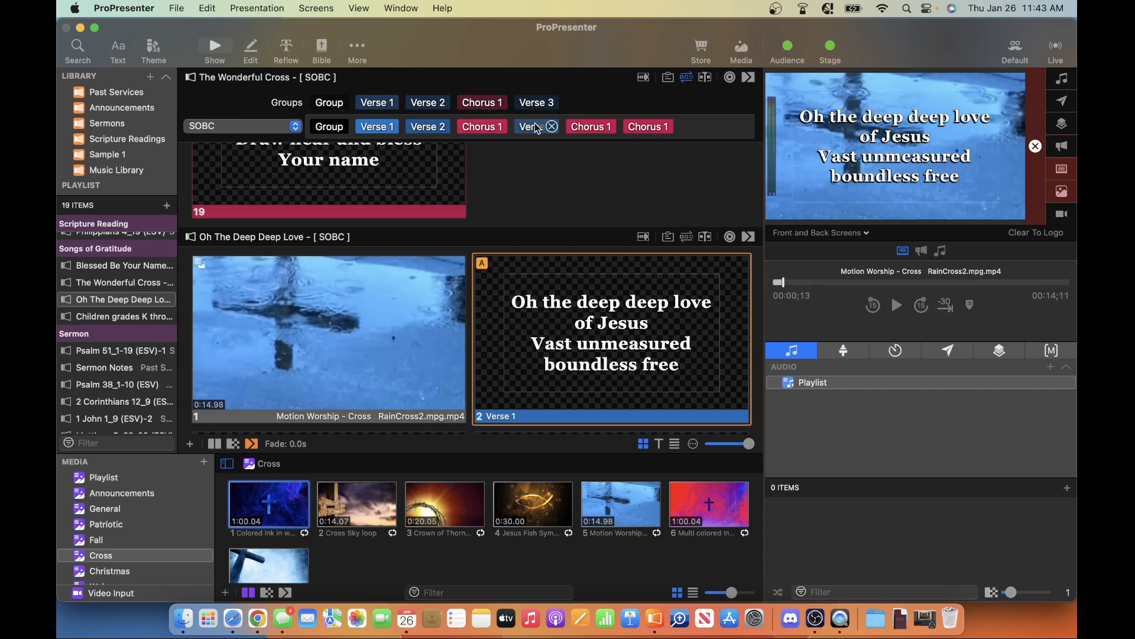
scroll(529, 178, "down", 2)
scroll(523, 188, "up", 10)
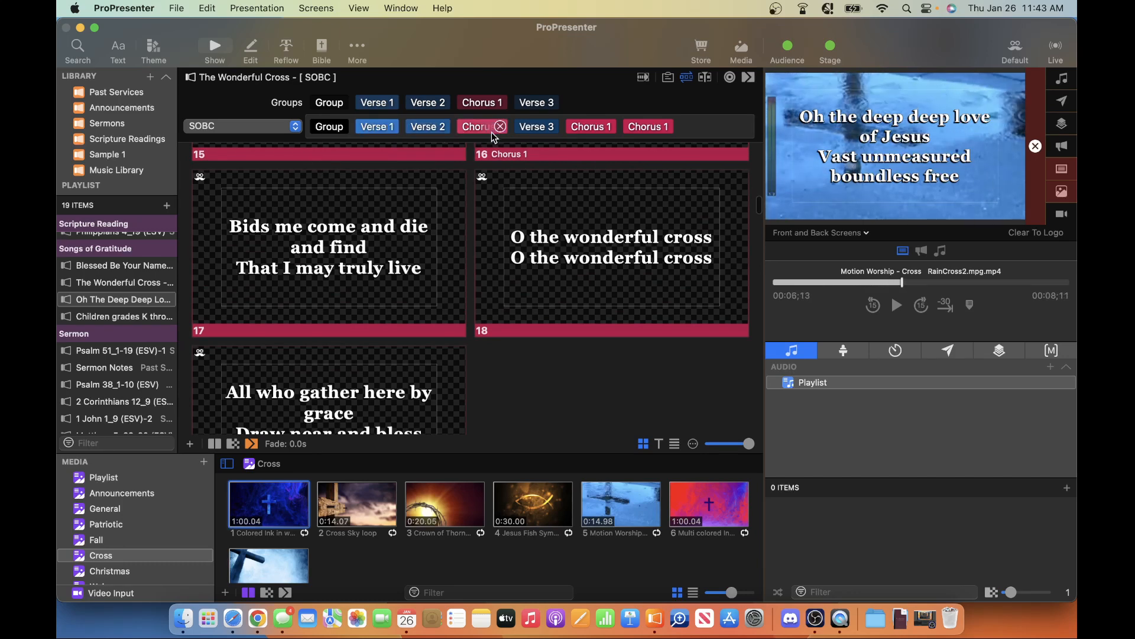
left_click(687, 77)
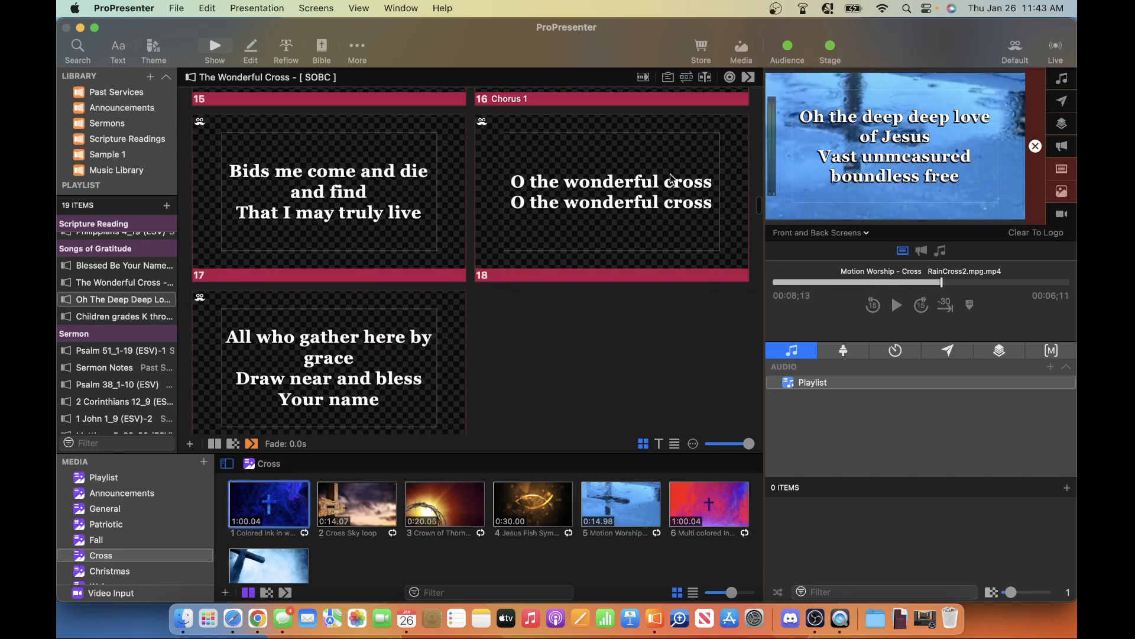
key("ctrl+Right")
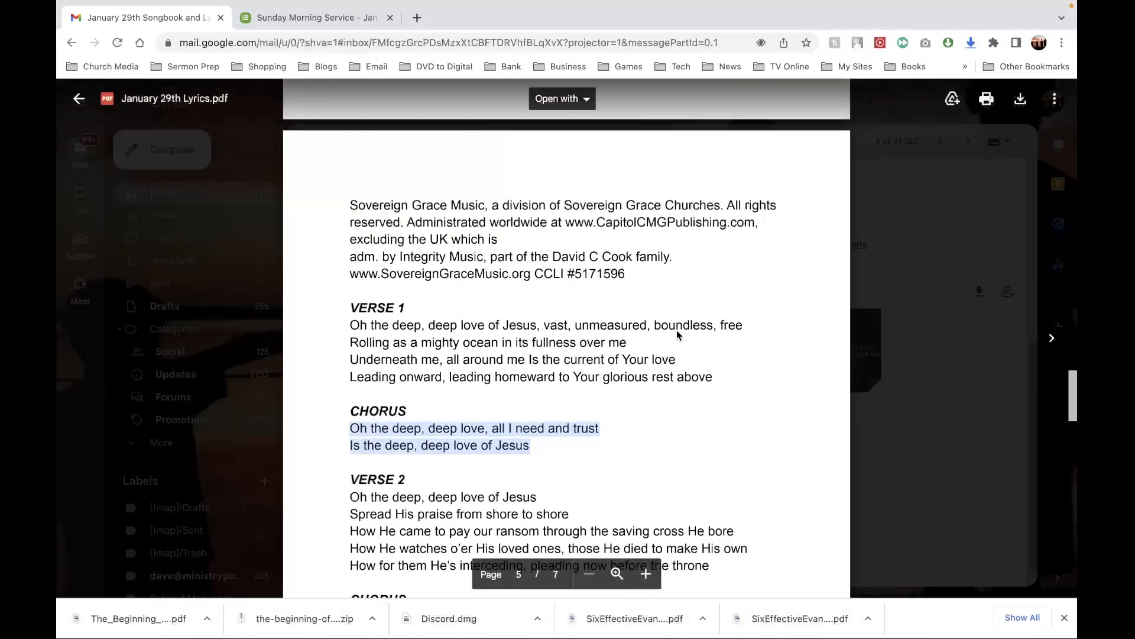
scroll(676, 330, "down", 3)
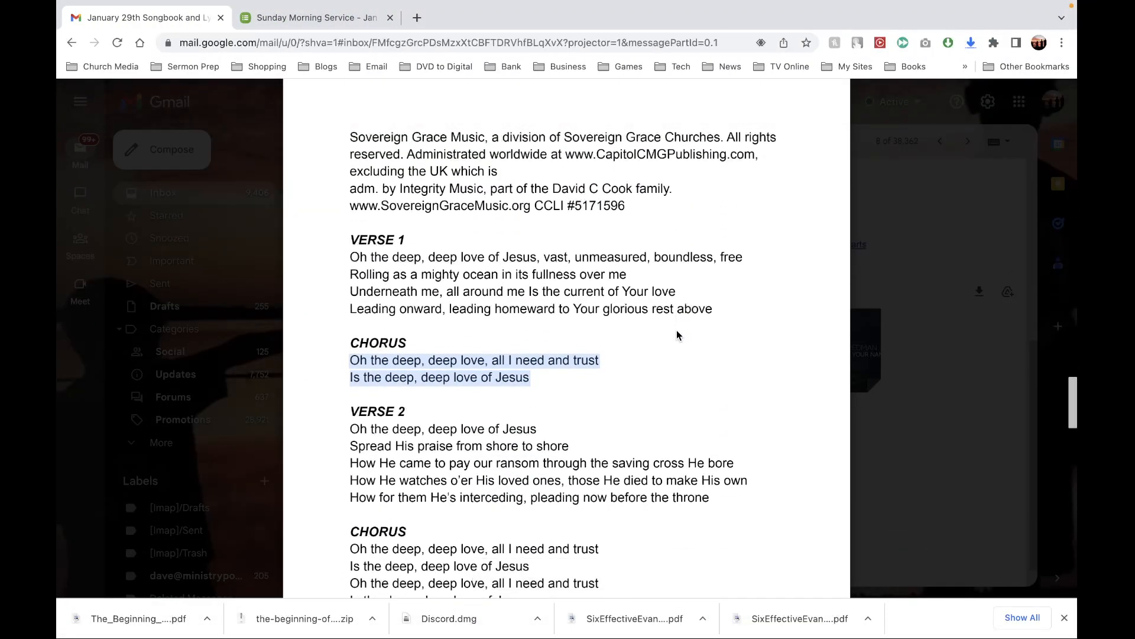
scroll(677, 330, "down", 2)
key("ctrl+Left")
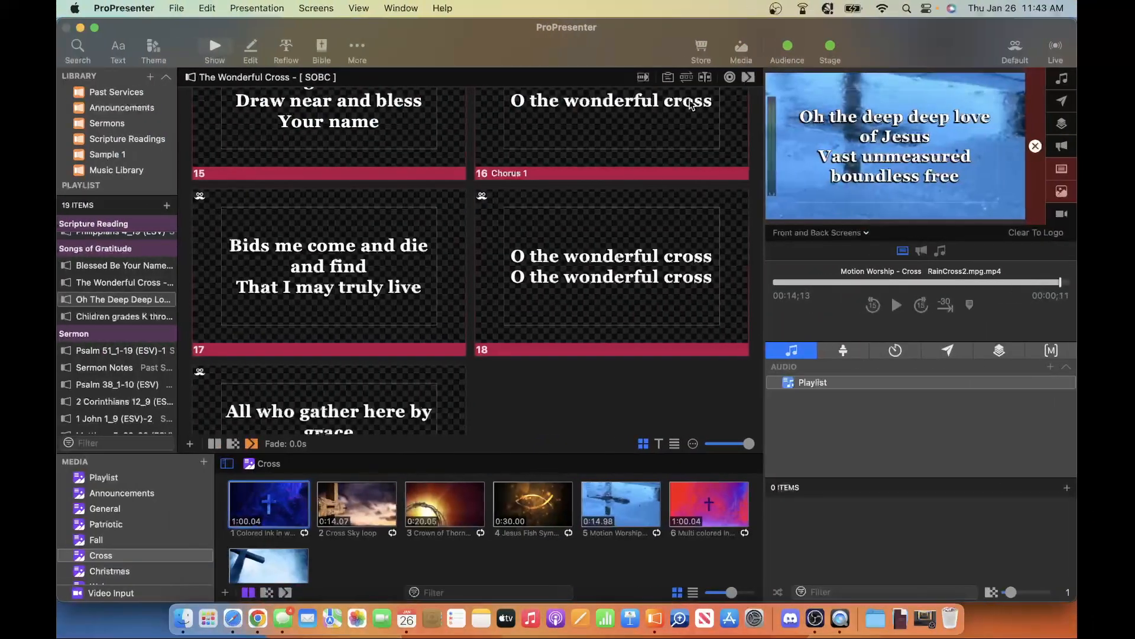
Insert Chorus 1 between Verse 1 and Verse 2 in the SOBC arrangement of The Wonderful Cross
left_click(686, 77)
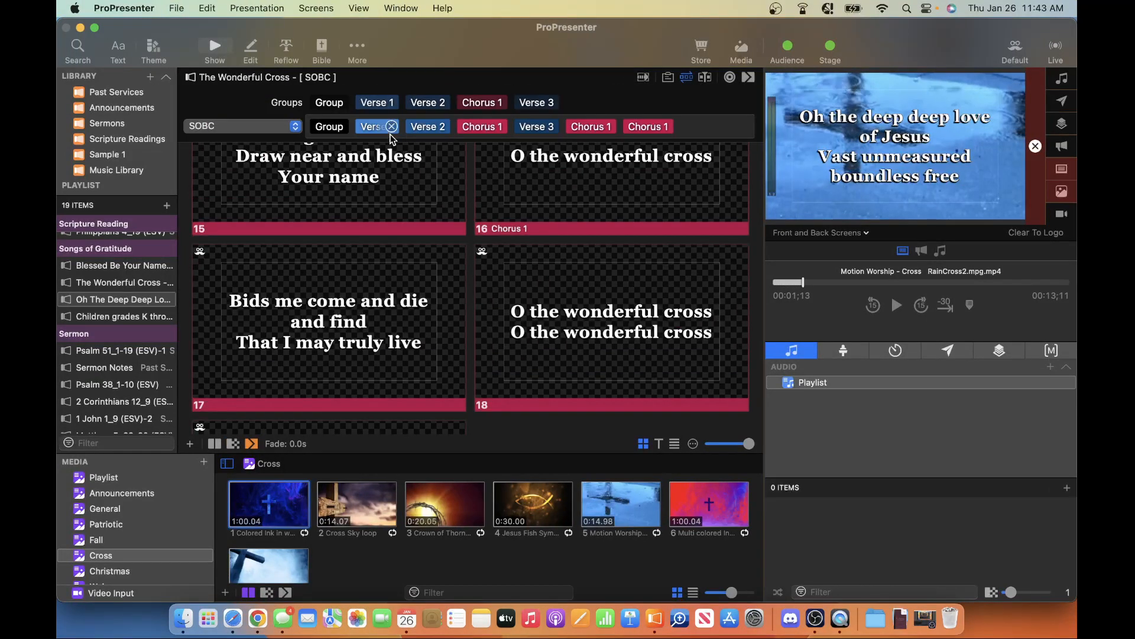
scroll(397, 139, "up", 4)
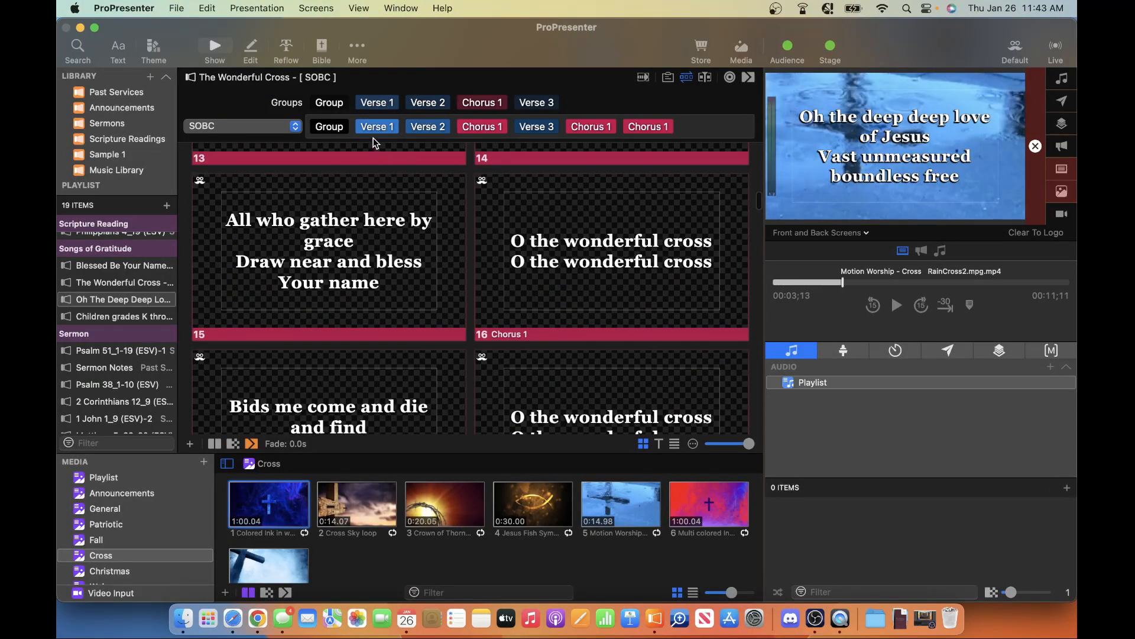
scroll(374, 140, "up", 2)
left_click_drag(487, 103, 402, 127)
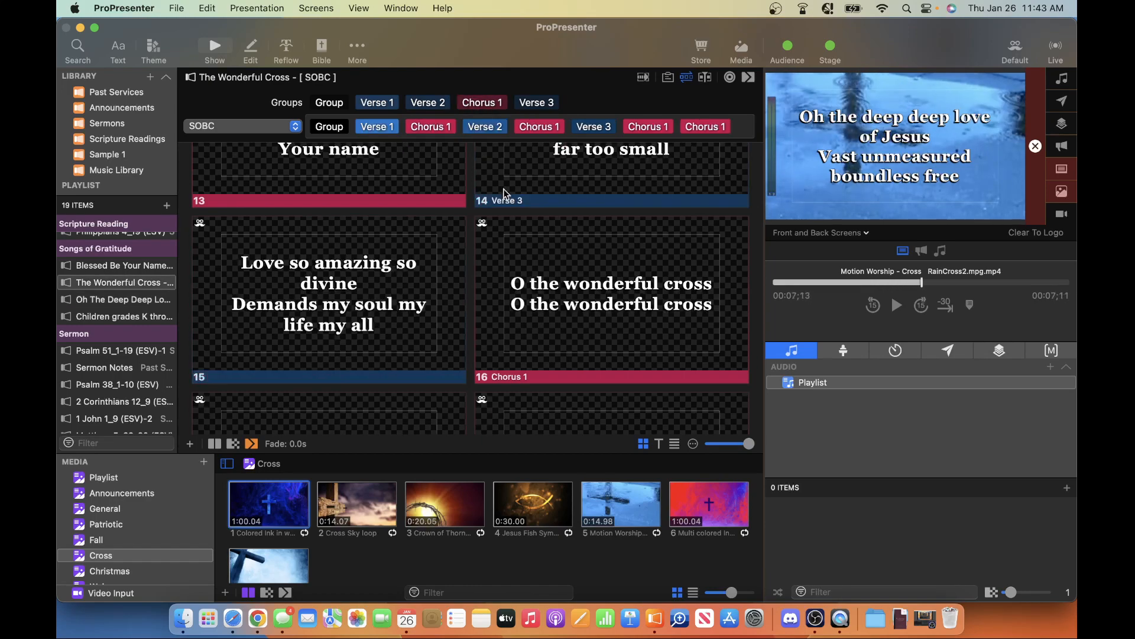
Check the repeated chorus in the lyrics PDF and add another Chorus 1 before Verse 3 in The Wonderful Cross arrangement
key("ctrl+Right")
scroll(524, 264, "up", 2)
scroll(515, 260, "up", 2)
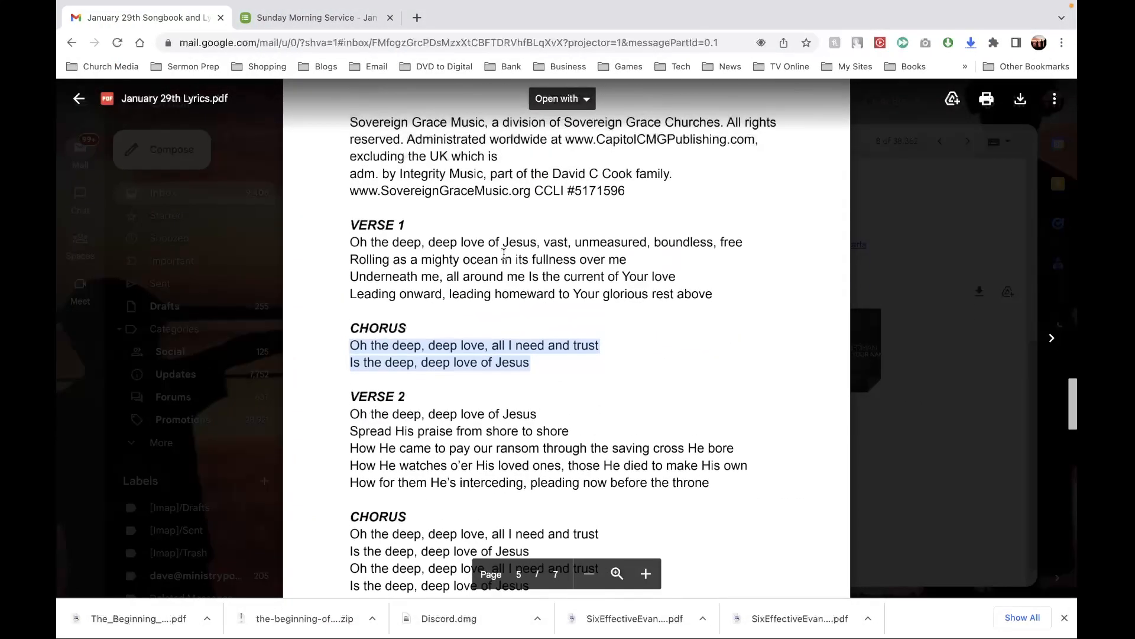
scroll(429, 435, "down", 7)
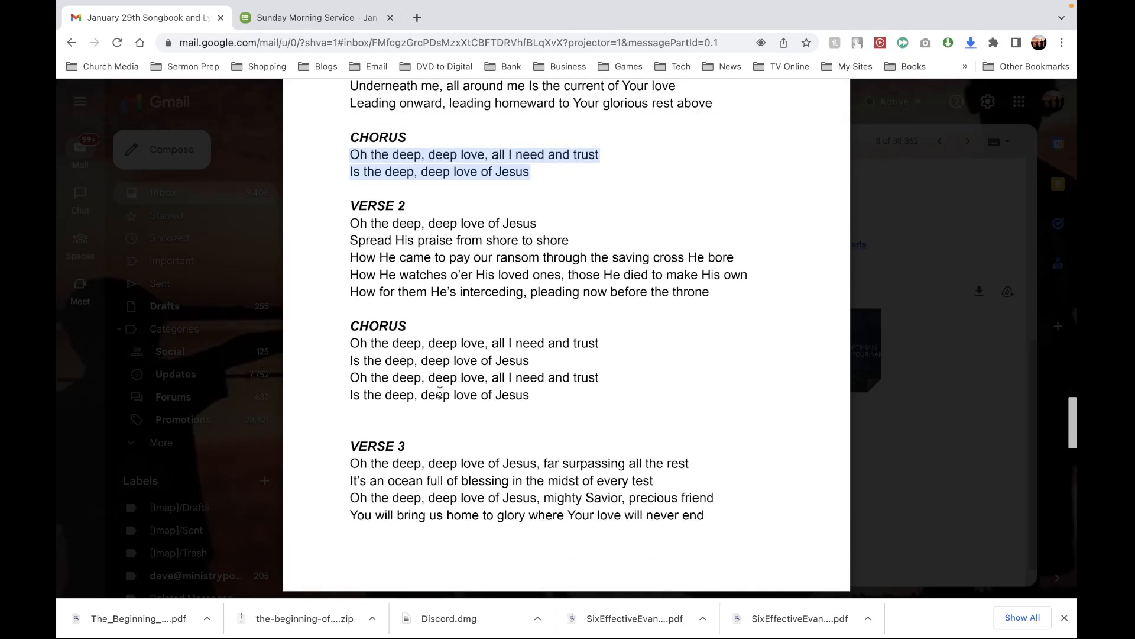
key("ctrl+Left")
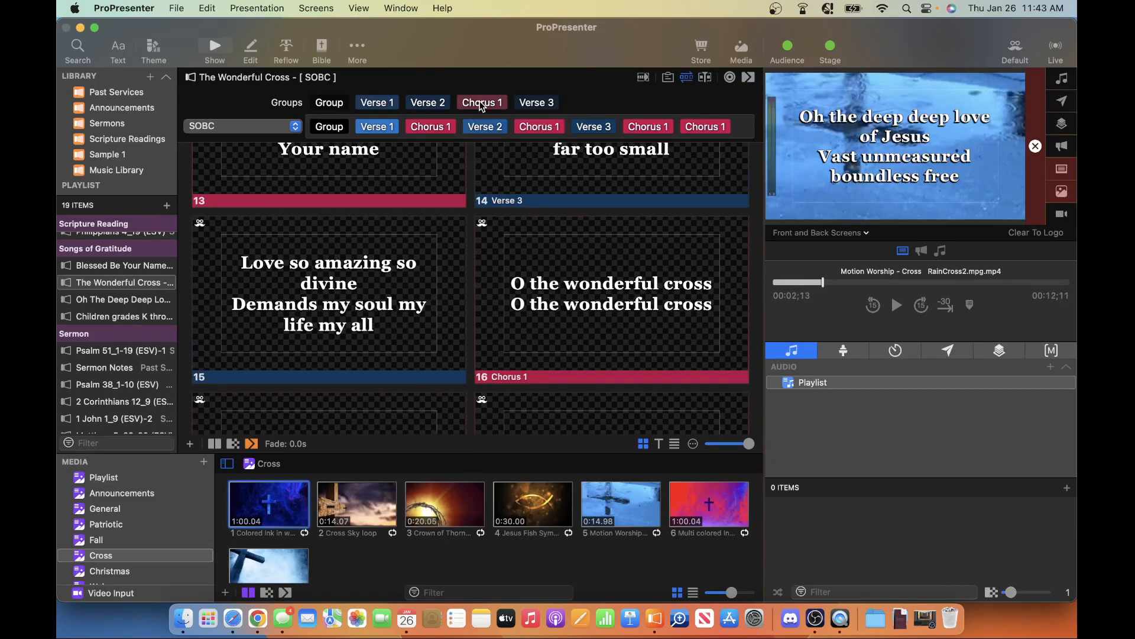
left_click_drag(482, 103, 588, 132)
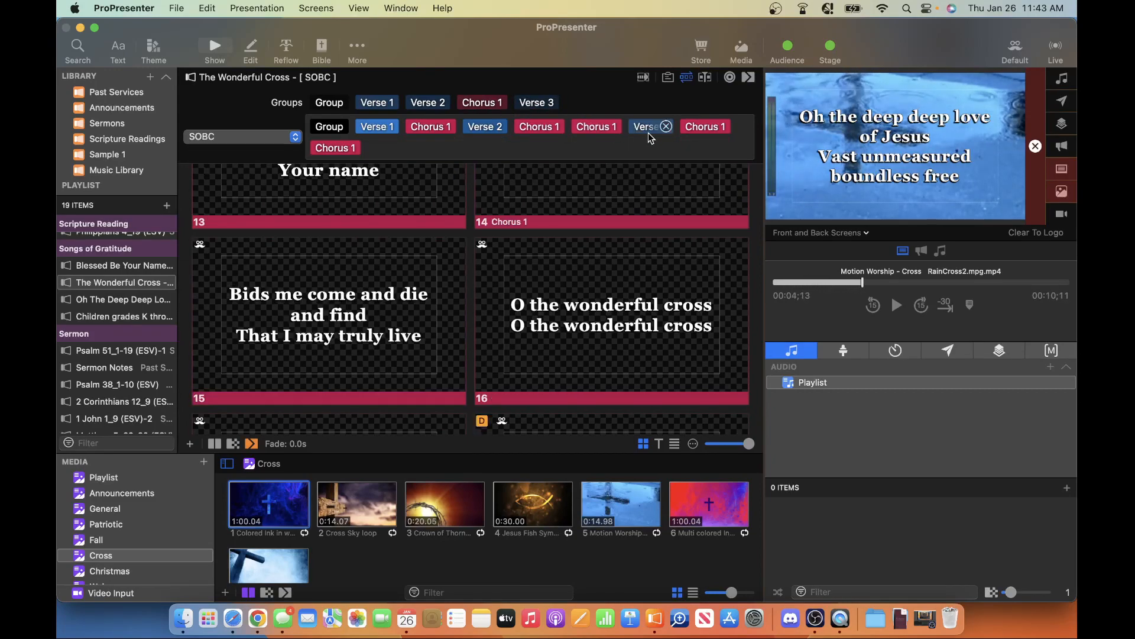
Check the final verse and chorus in the lyrics PDF, and review the rearranged slides of The Wonderful Cross with the arrangement editor closed
key("ctrl+Right")
scroll(491, 352, "down", 5)
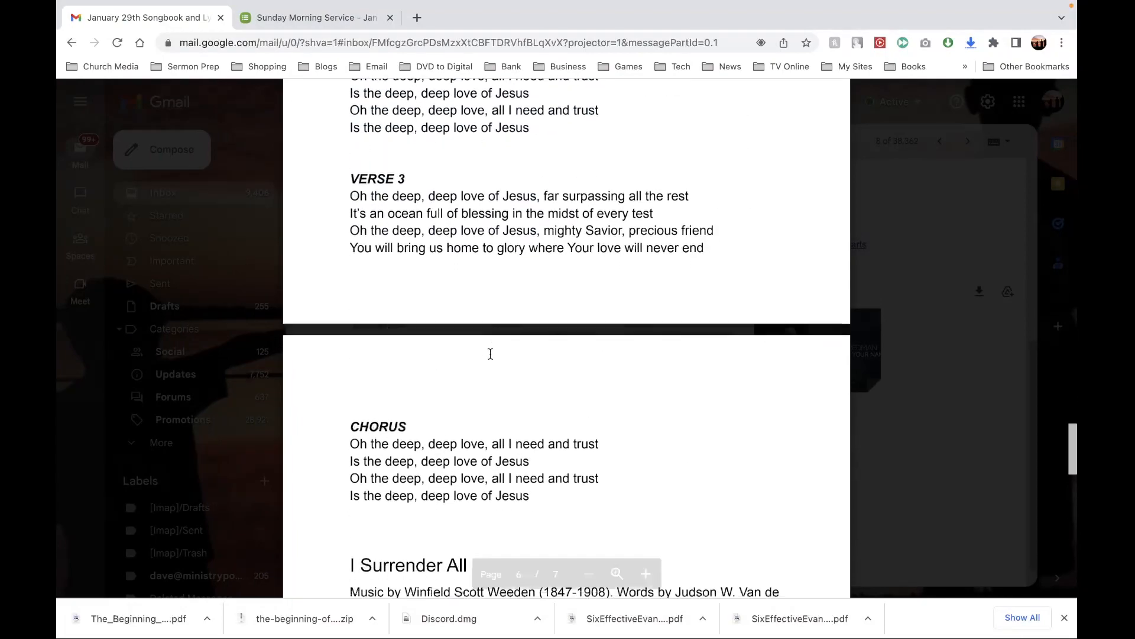
scroll(491, 354, "down", 3)
scroll(489, 349, "up", 5)
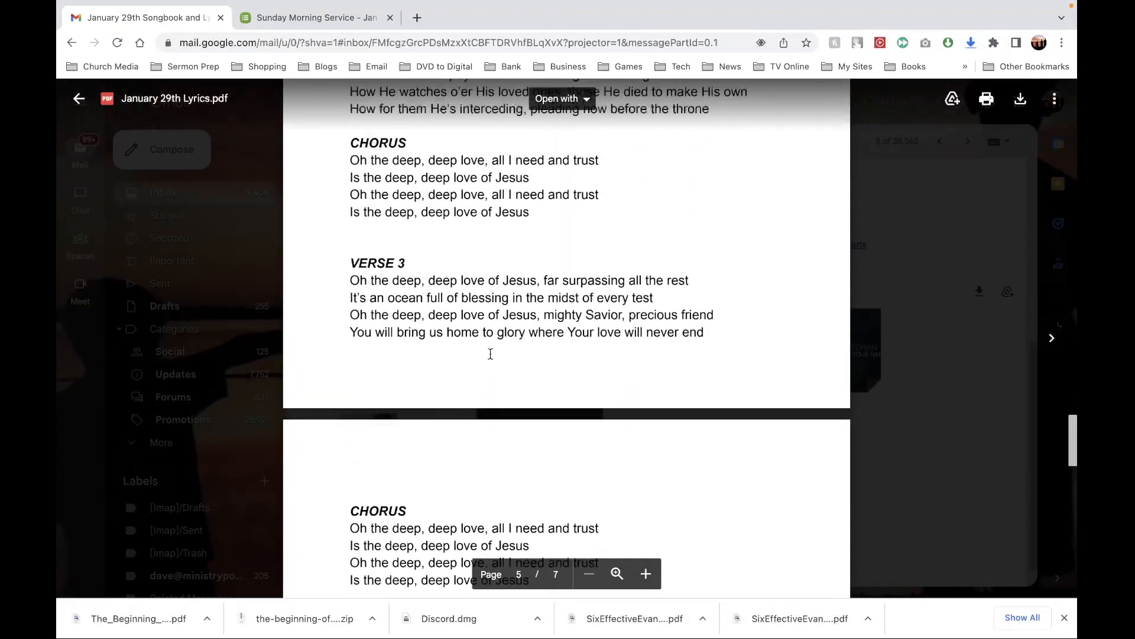
key("ctrl+Left")
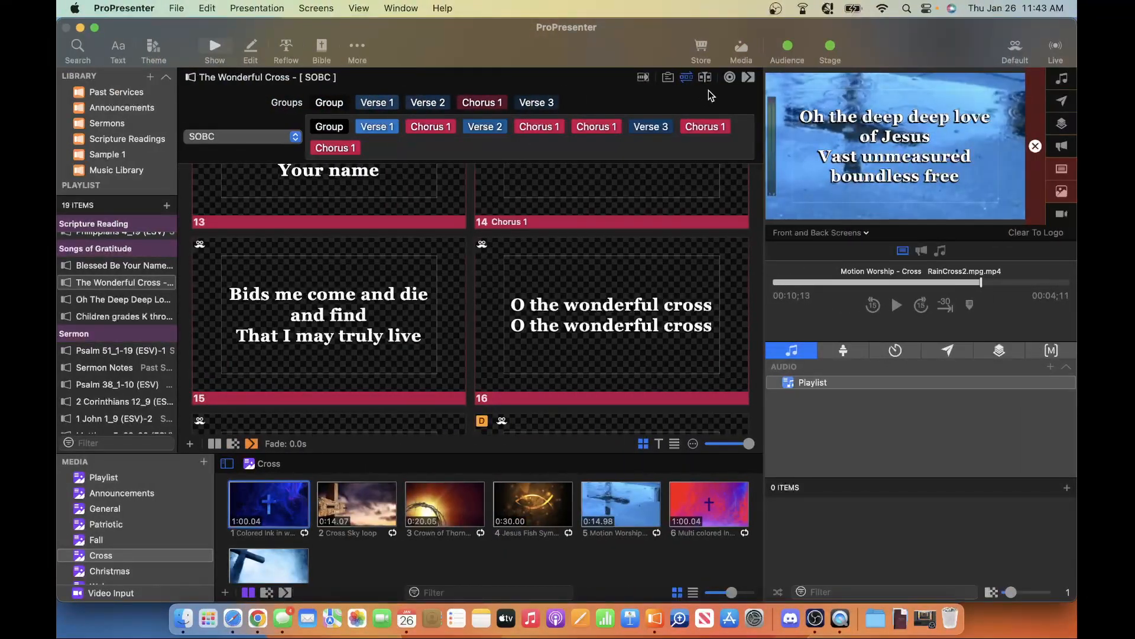
left_click(686, 76)
scroll(488, 225, "up", 10)
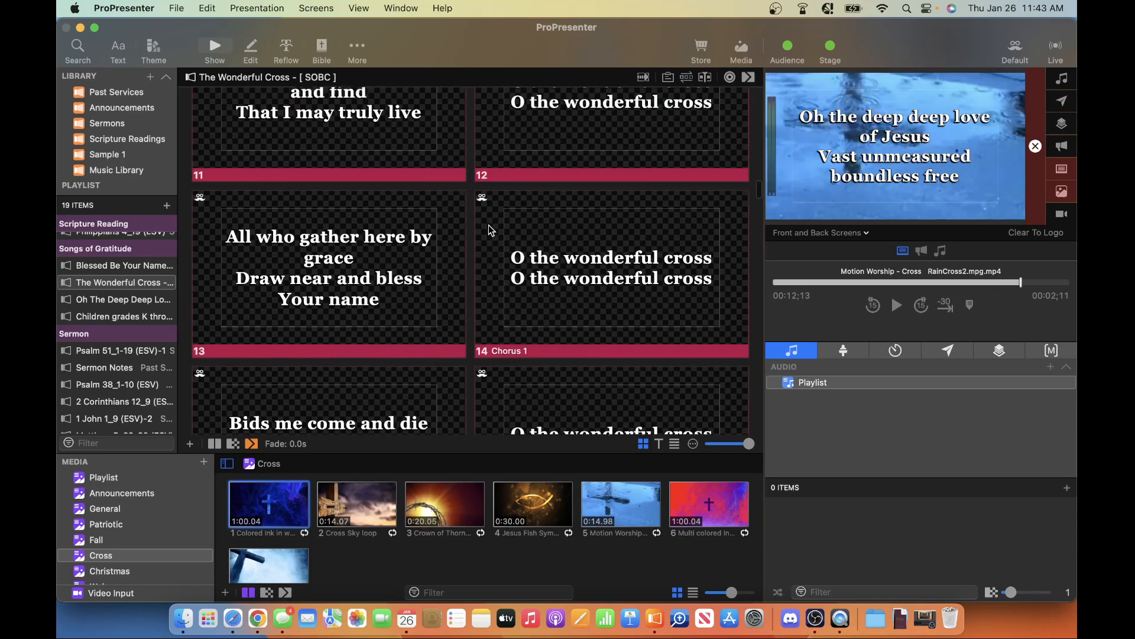
scroll(489, 225, "up", 10)
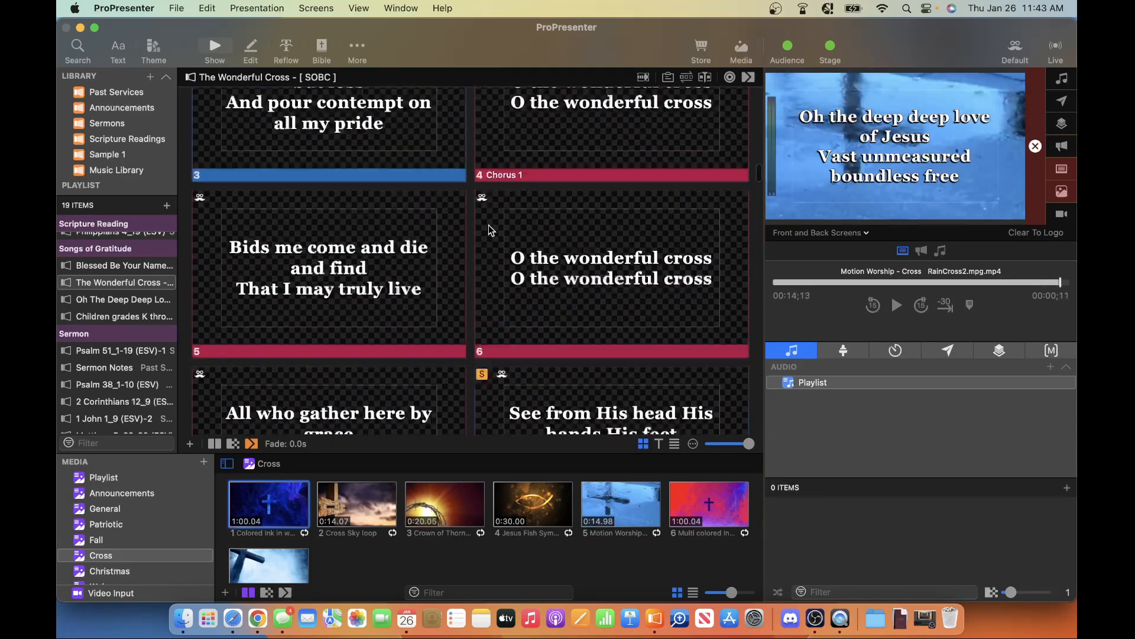
scroll(488, 225, "down", 6)
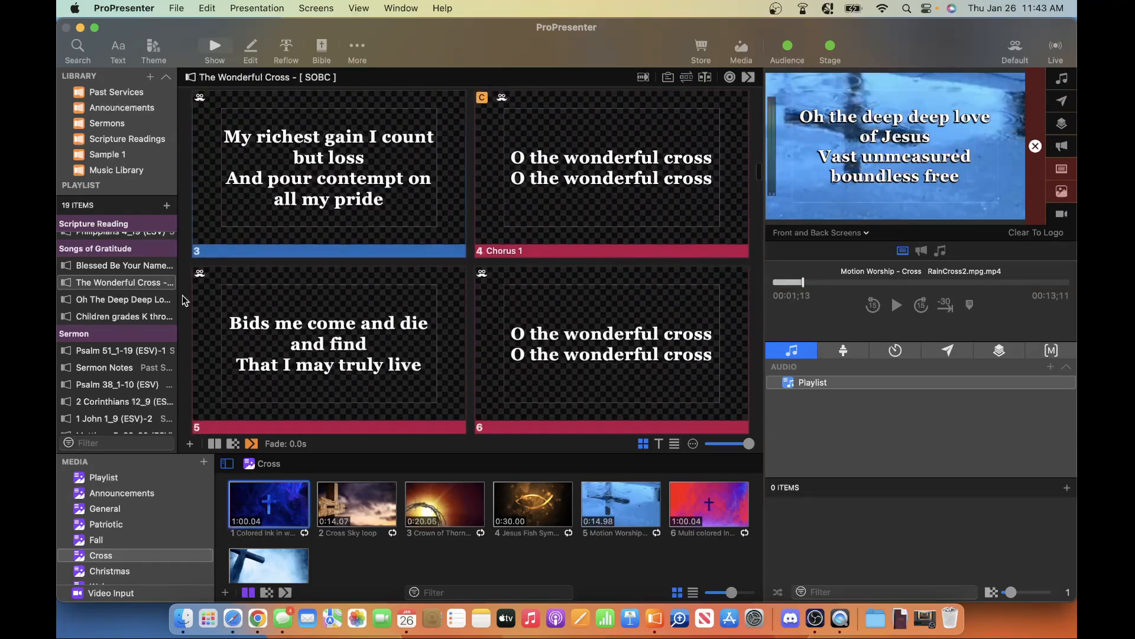
Show the Low Poly Colors background and the Children's Church dismissal text slide on the output
left_click(103, 299)
left_click(107, 315)
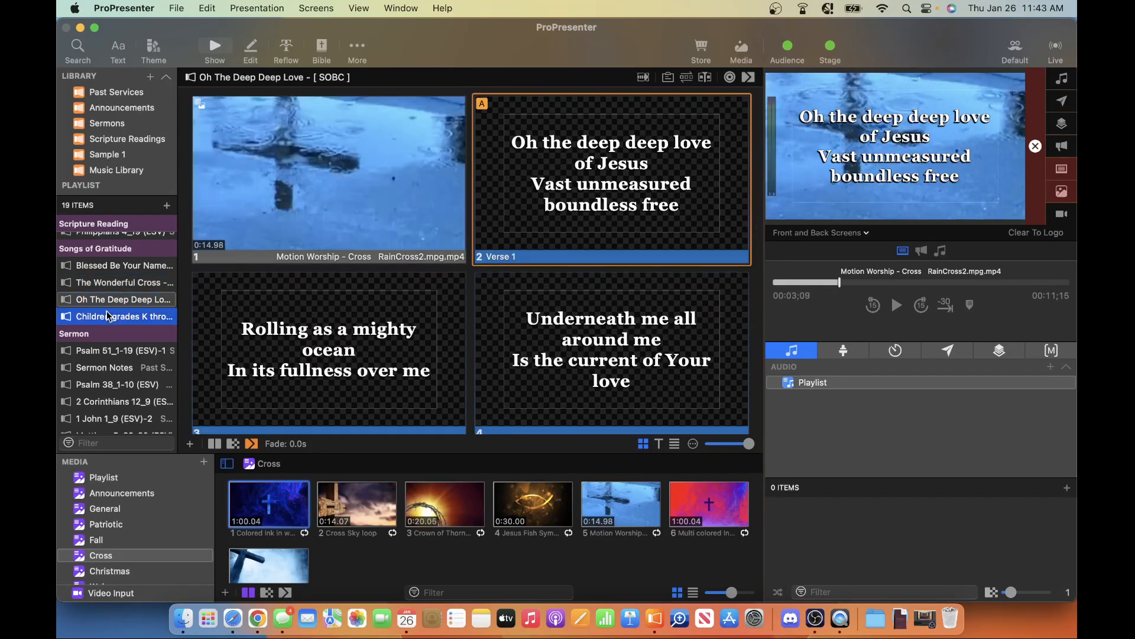
scroll(282, 330, "down", 4)
scroll(506, 289, "up", 6)
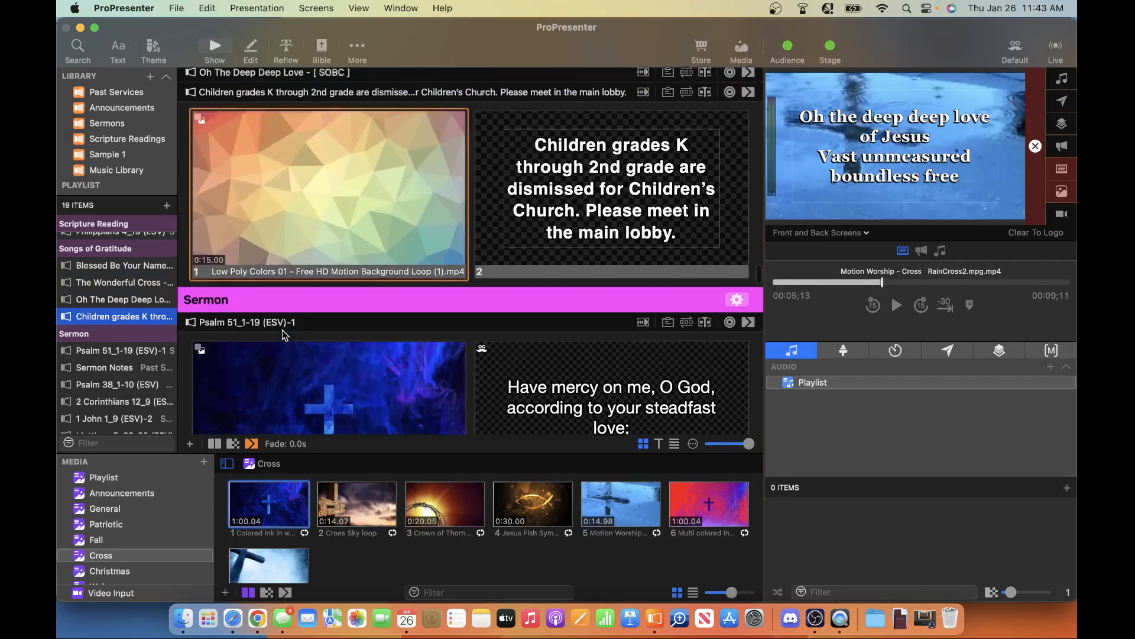
left_click(509, 288)
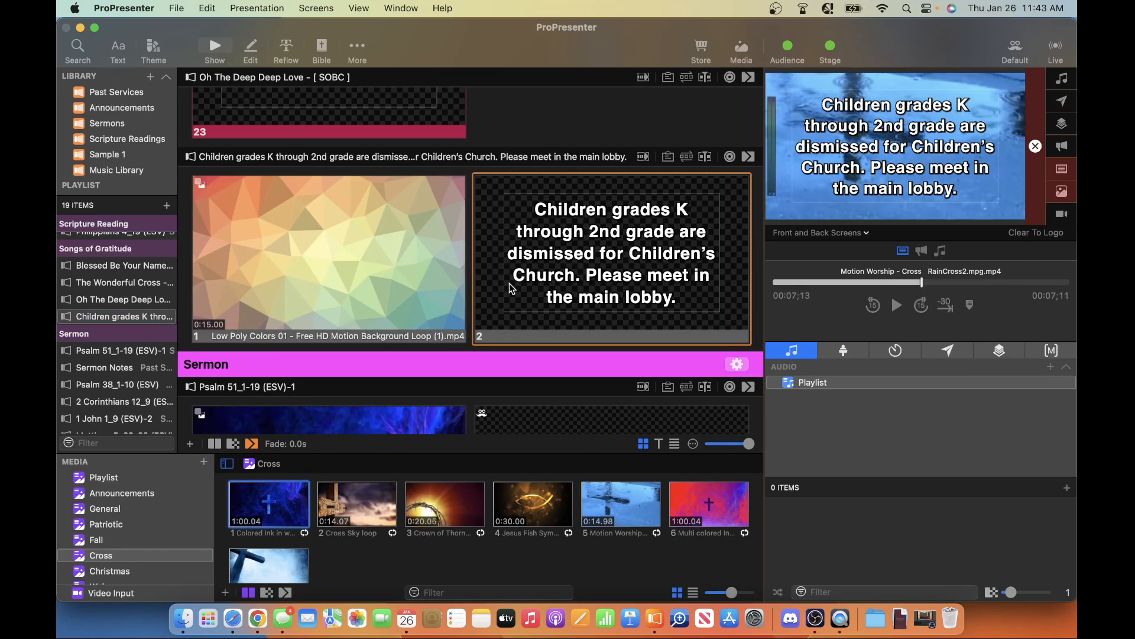
left_click(328, 264)
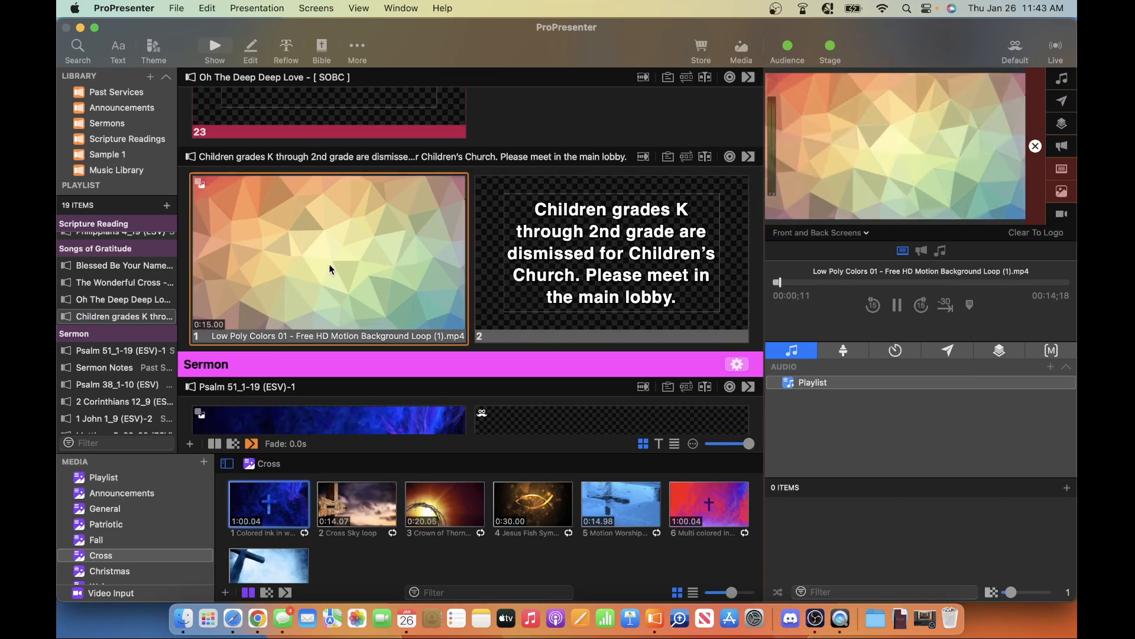
left_click(551, 262)
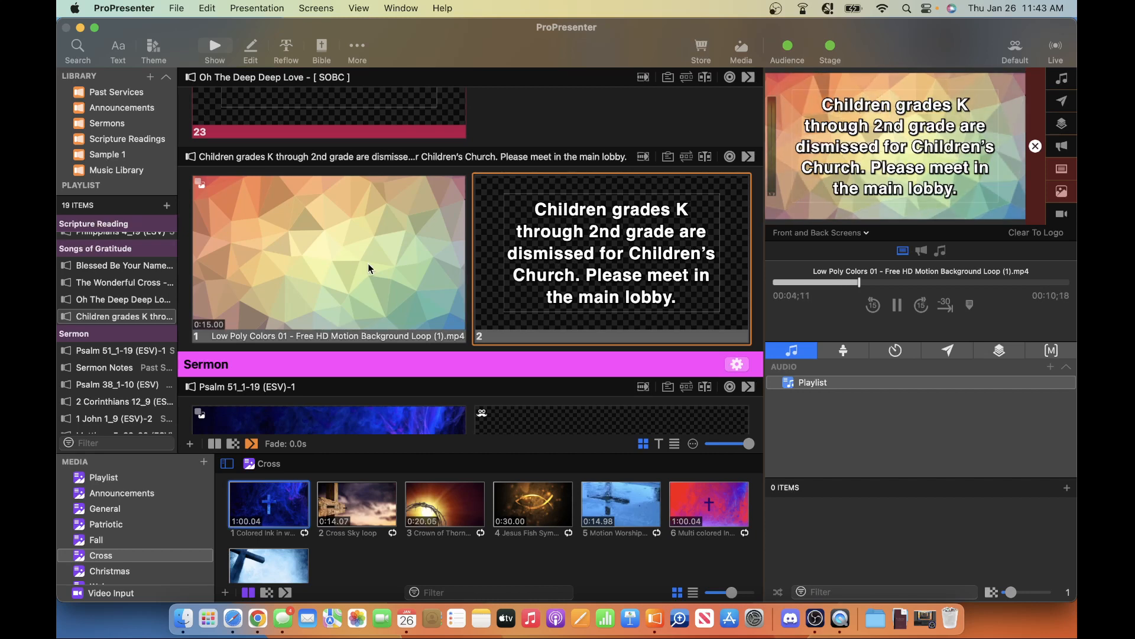
Delete Psalm 38_1-10, 2 Corinthians 12_9, 1 John 1_9 and Matthew 5_29-30 from the playlist's Sermon section
scroll(122, 335, "down", 3)
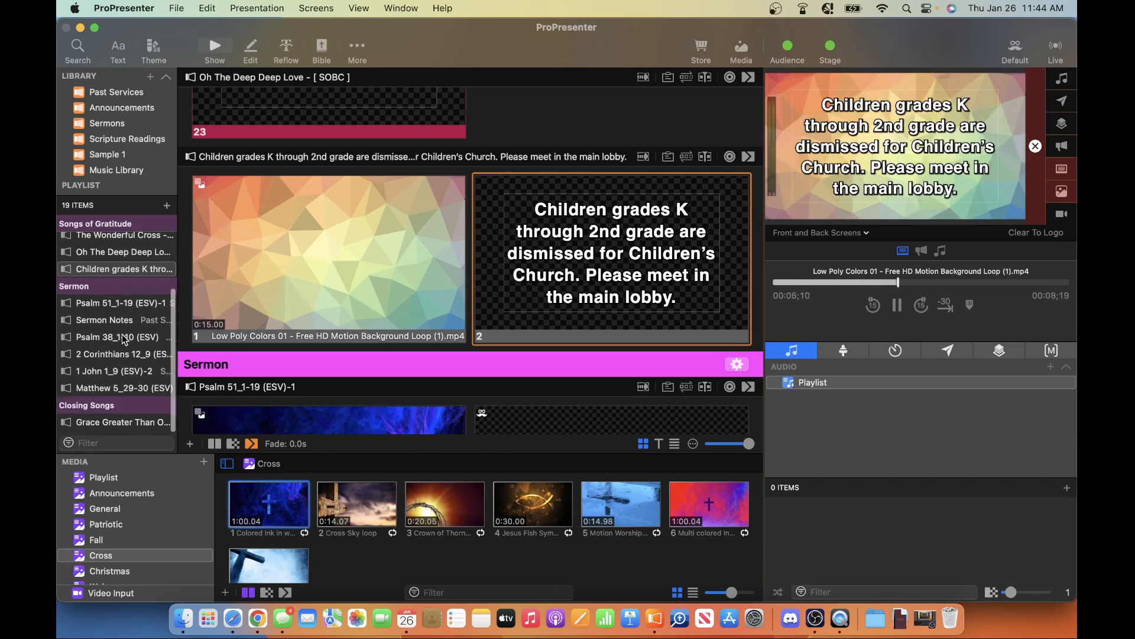
left_click(115, 306)
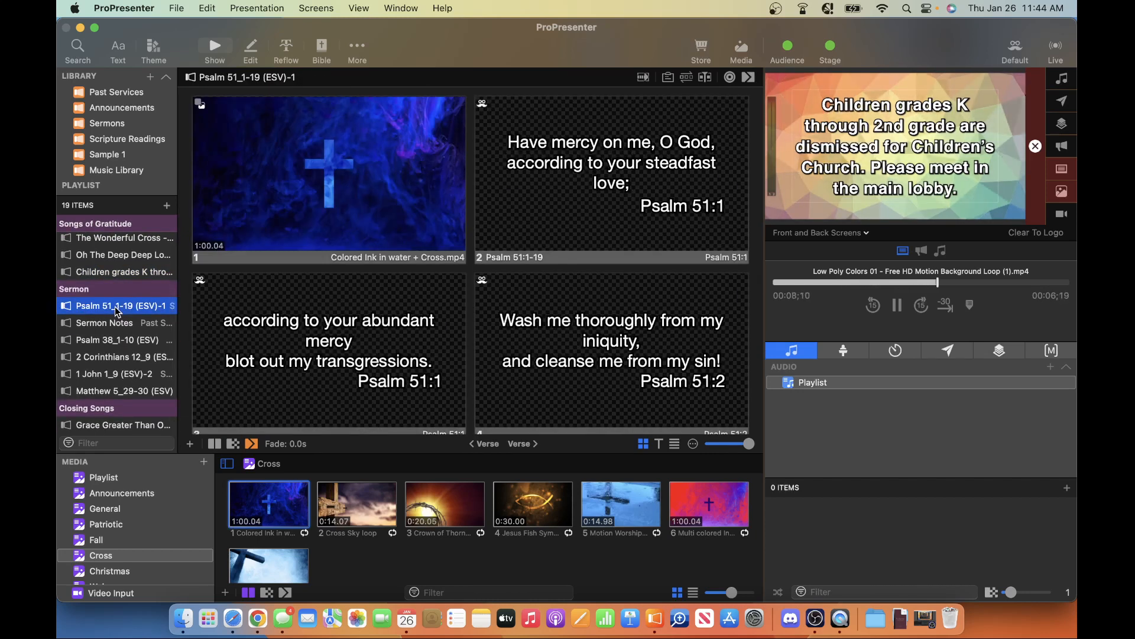
left_click(104, 343)
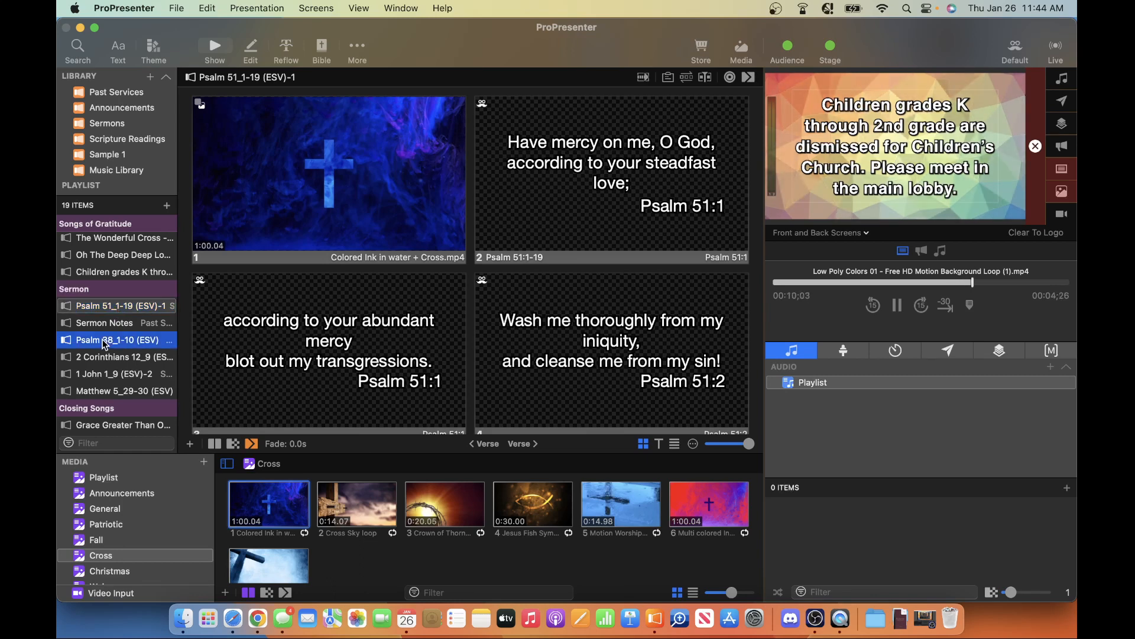
left_click(95, 390, "shift")
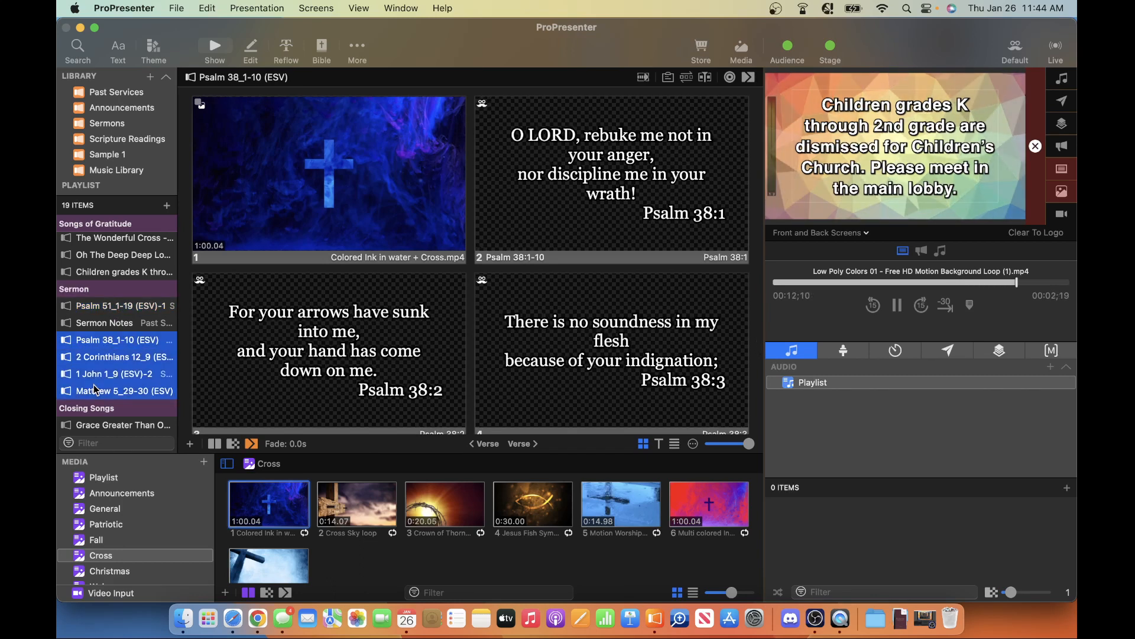
right_click(94, 388)
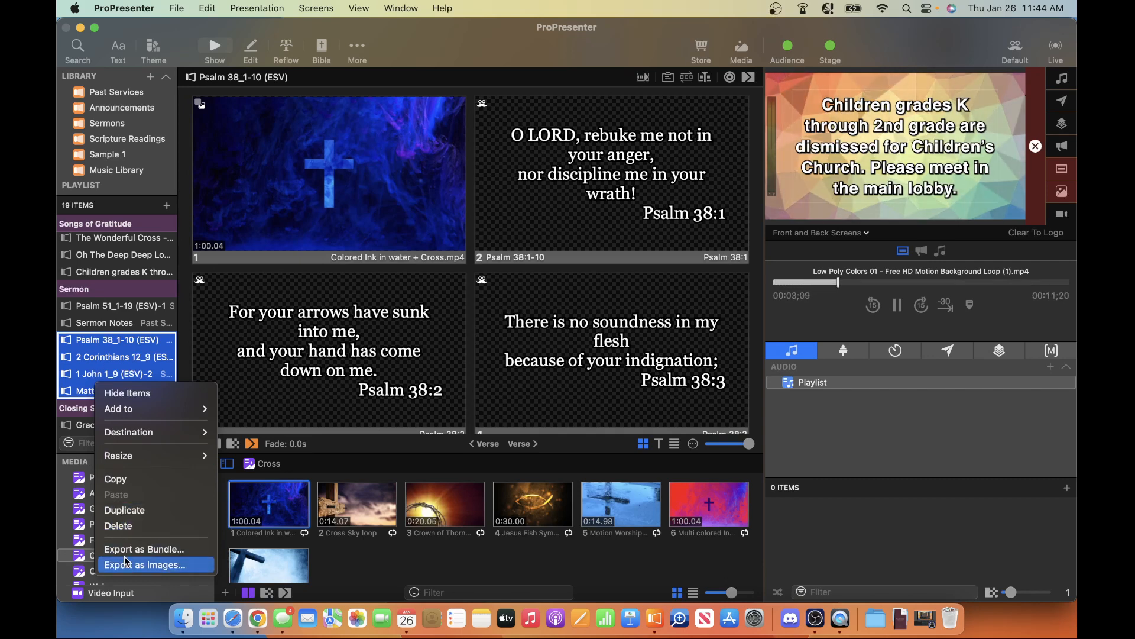
left_click(135, 527)
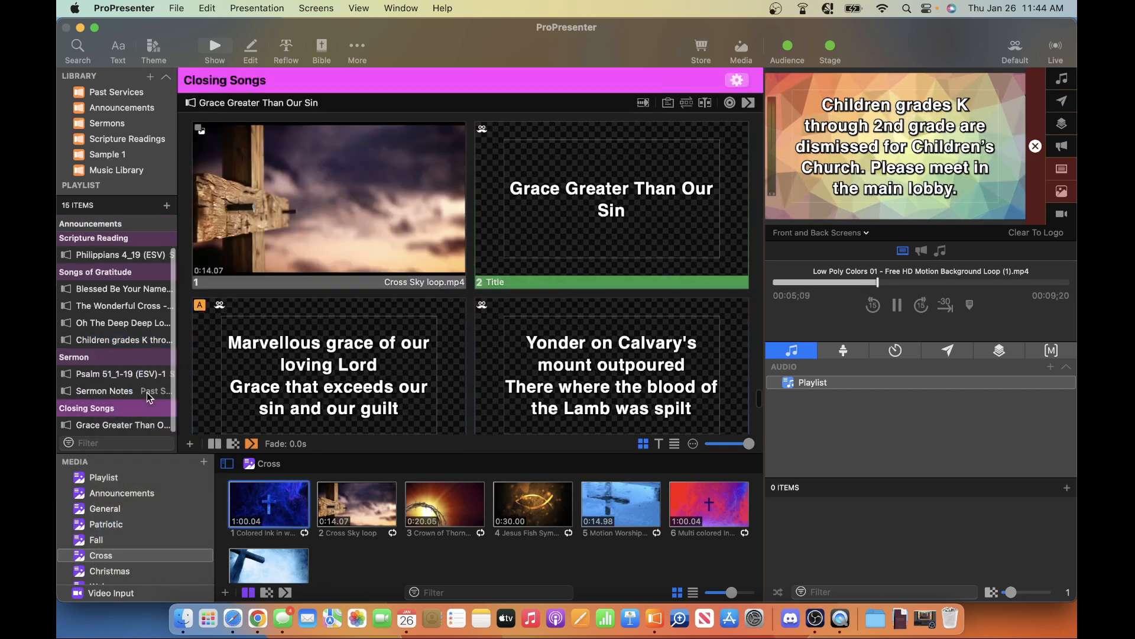
Delete Psalm 51_1-19 (ESV)-1 from the playlist's Sermon section
left_click(124, 378)
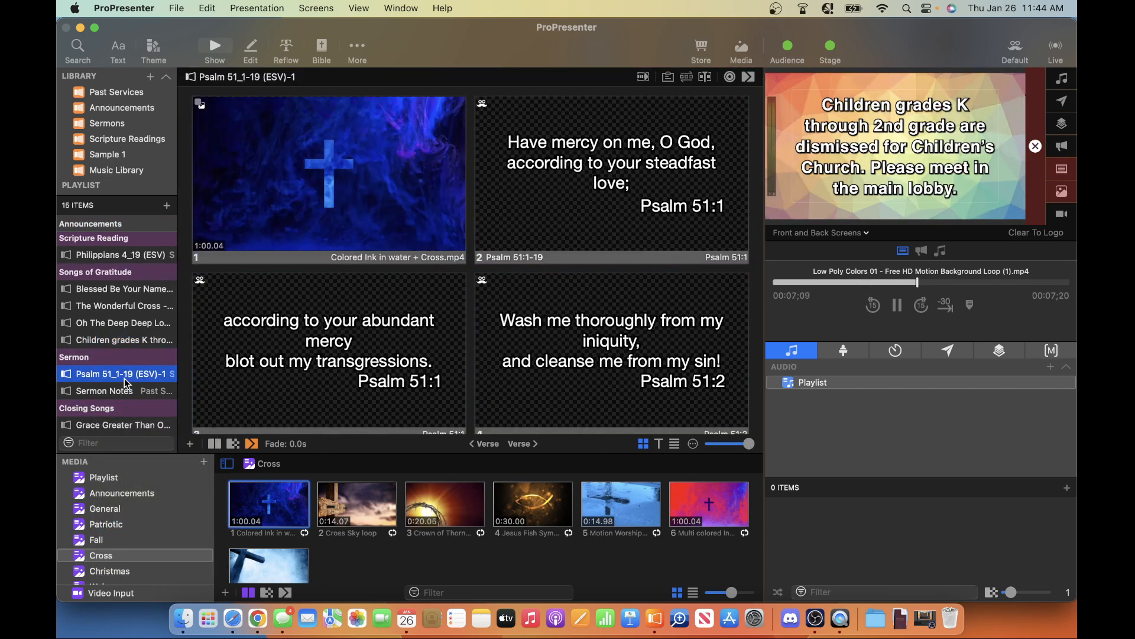
right_click(124, 378)
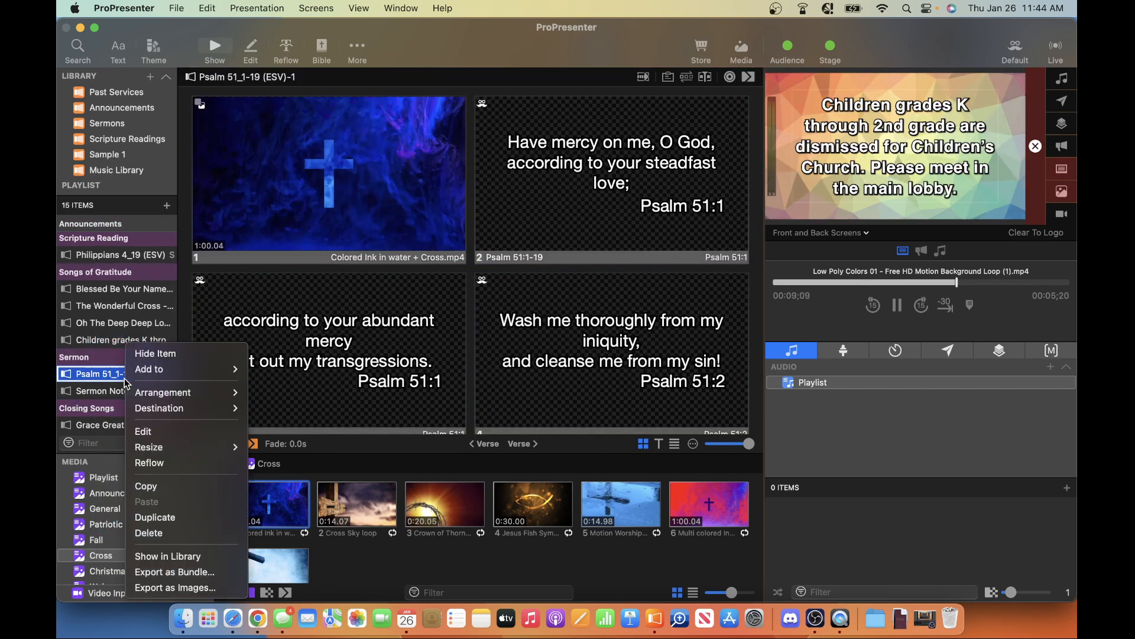
left_click(168, 533)
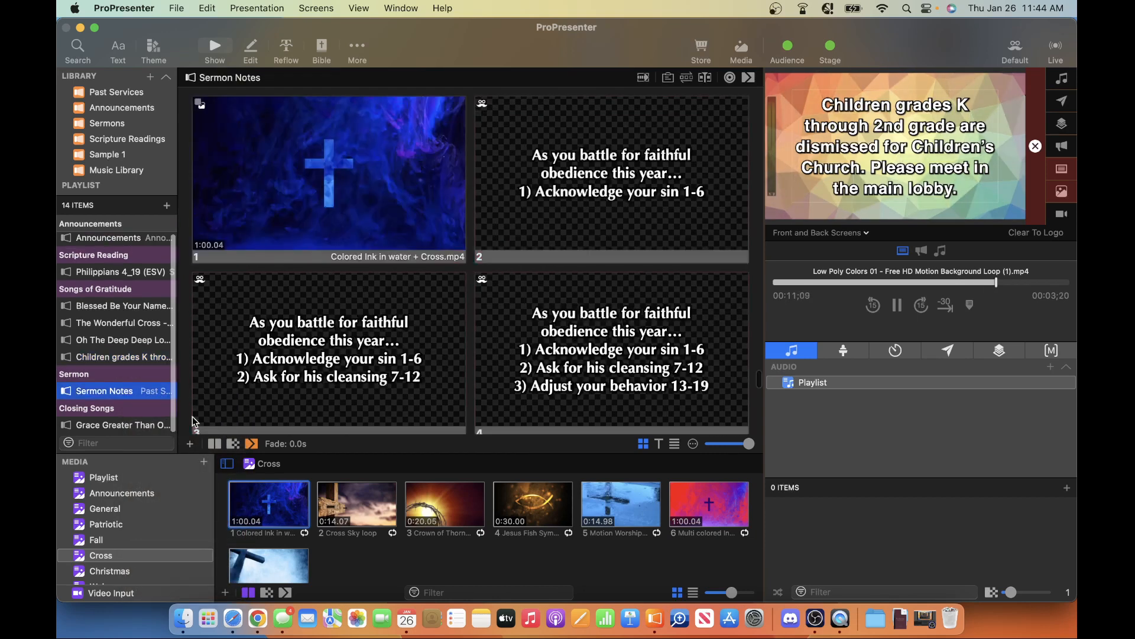
Show the first point slide of Sermon Notes on the output and open the presentation in the Reflow editor
left_click(563, 199)
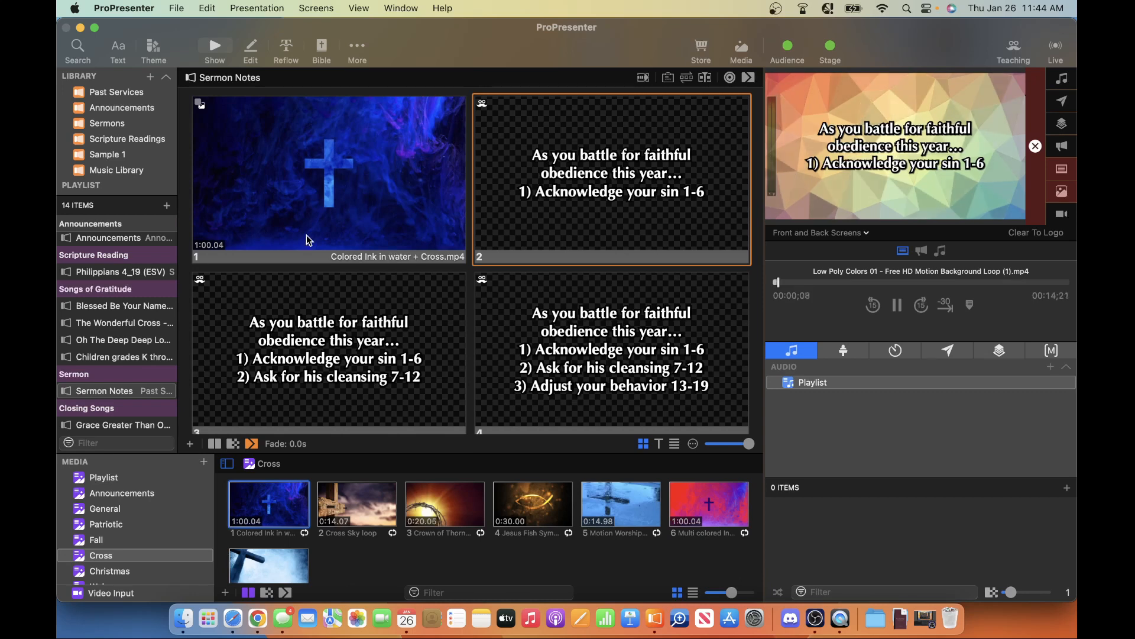
left_click(285, 52)
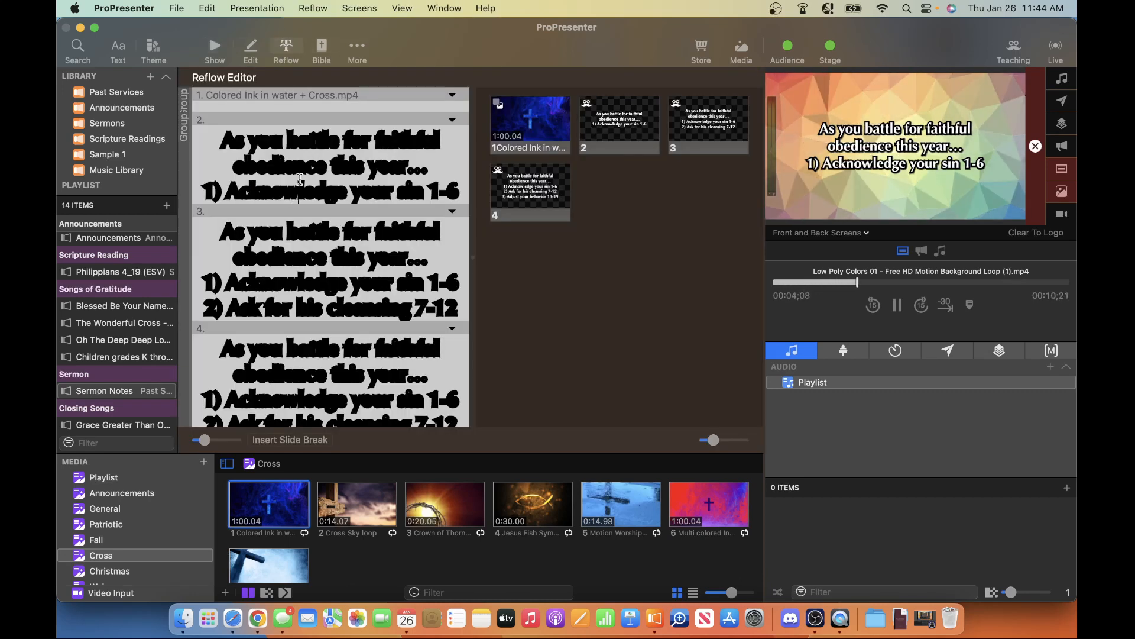
left_click_drag(221, 142, 343, 147)
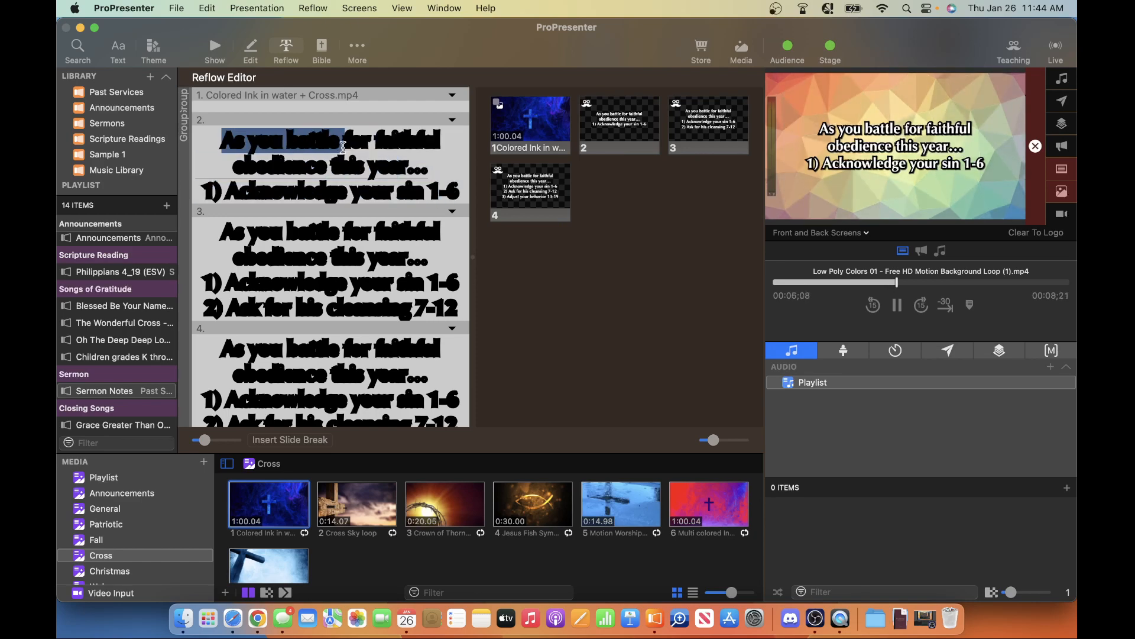
left_click(342, 148)
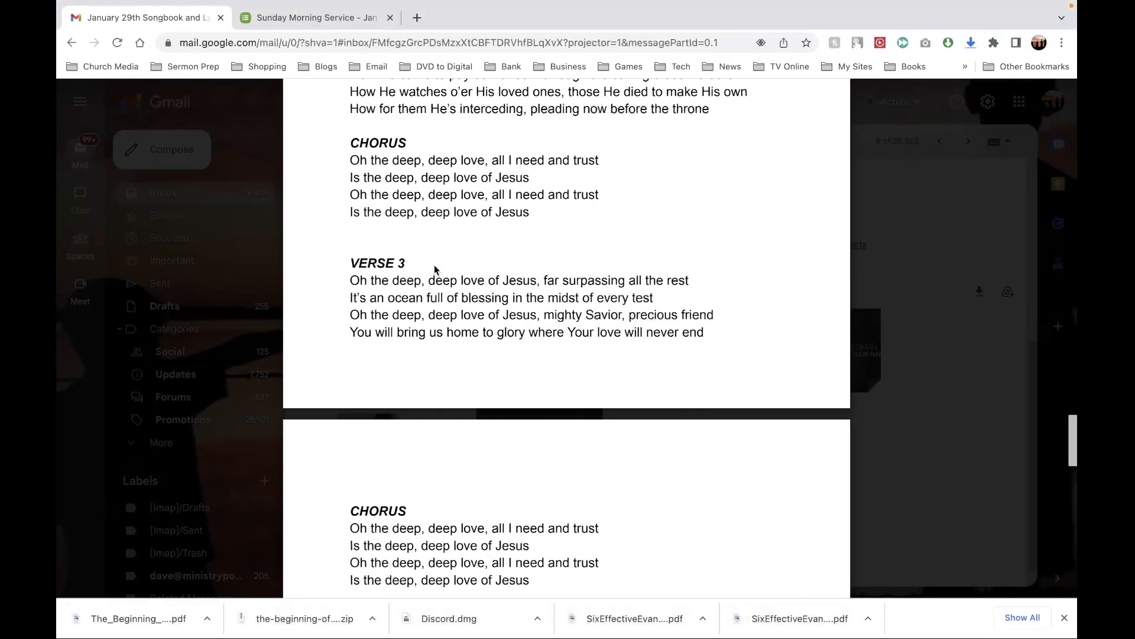
Copy "As you trust God with your finances…" through point 1 from Planning Center's Word of God description, and return to ProPresenter
left_click(293, 19)
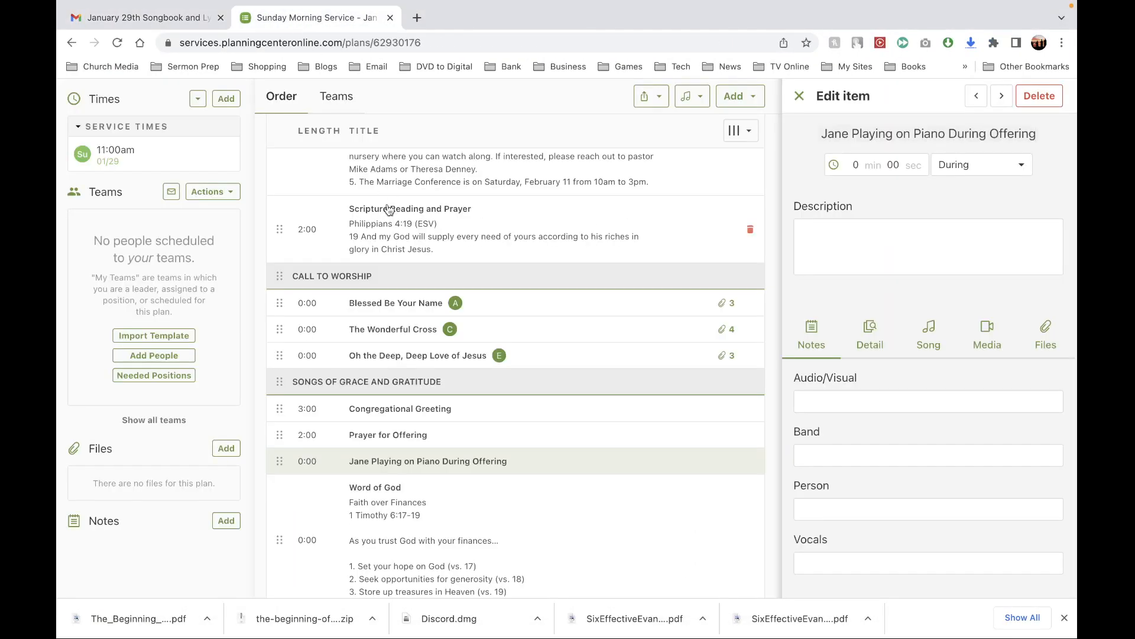
scroll(420, 278, "down", 6)
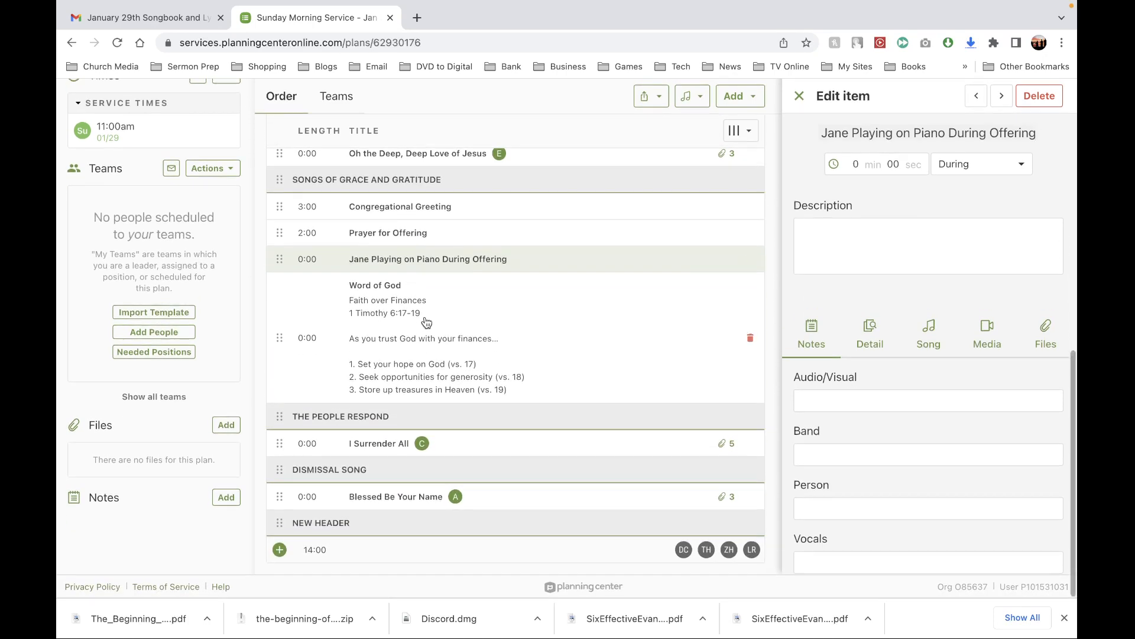
left_click(428, 322)
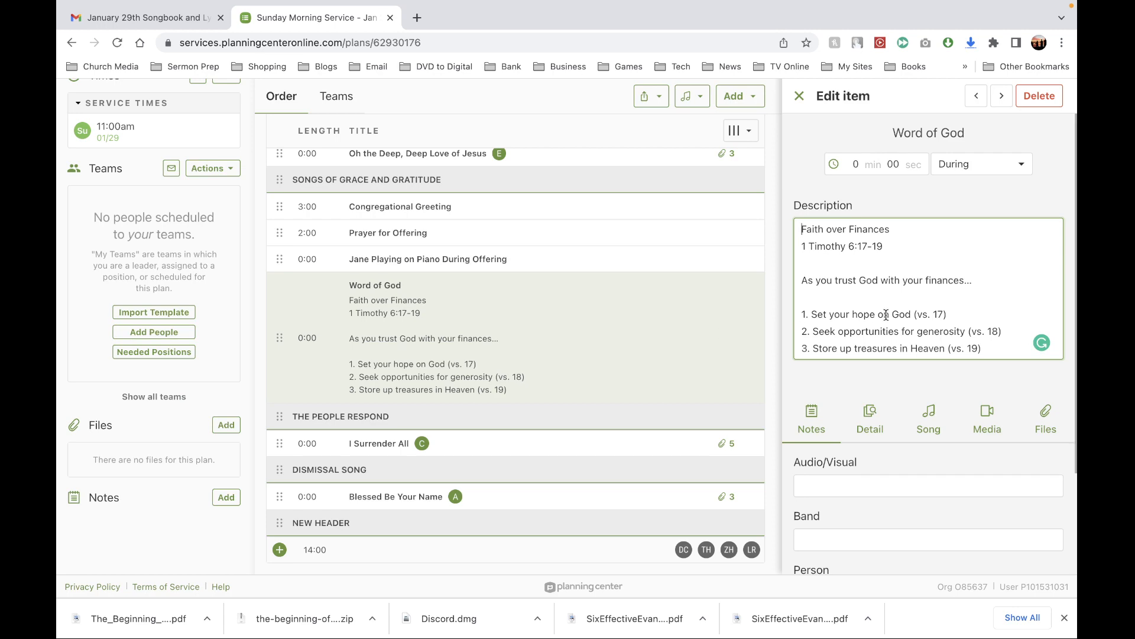
left_click_drag(951, 317, 786, 284)
key("super+c")
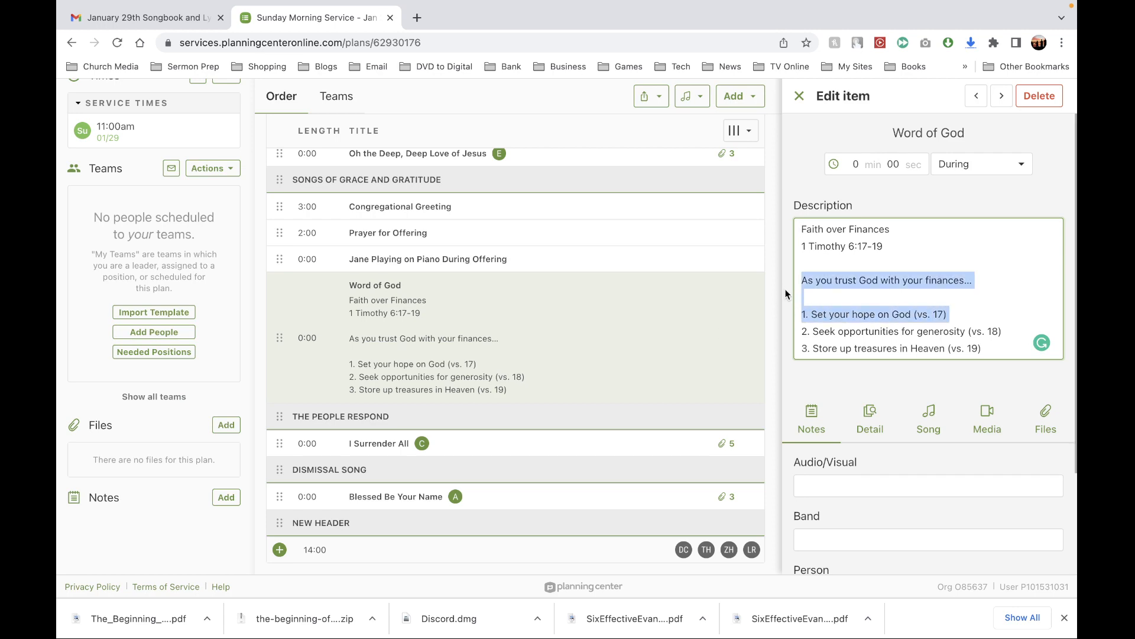
key("ctrl+Left")
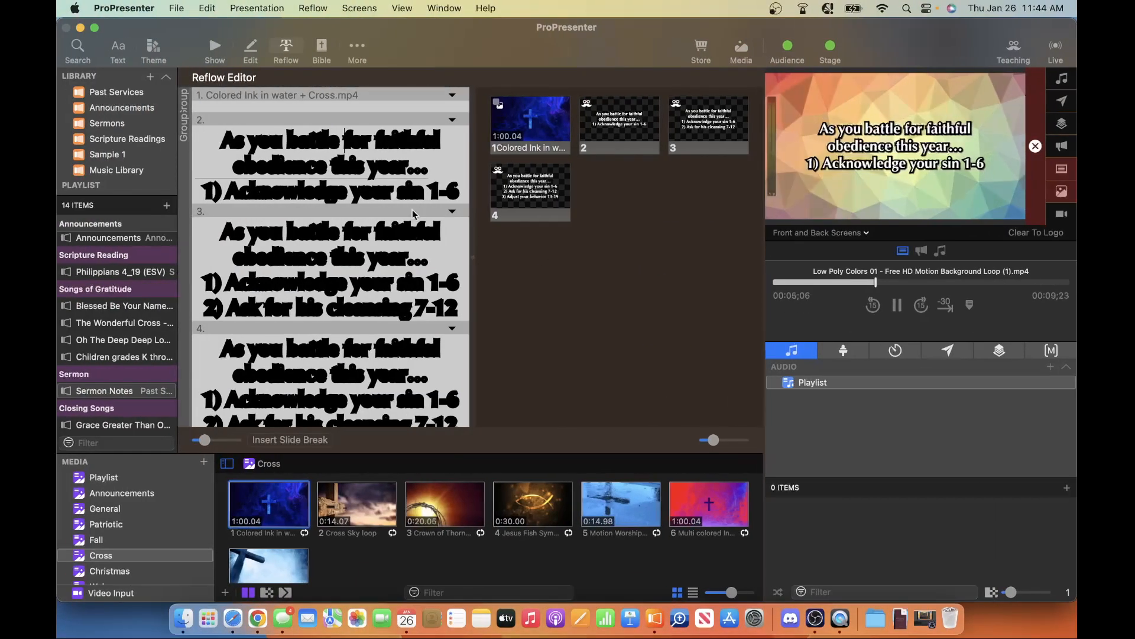
Try a plain paste of the copied sermon lines over slide 2's old text, and undo the paste
left_click_drag(454, 190, 195, 147)
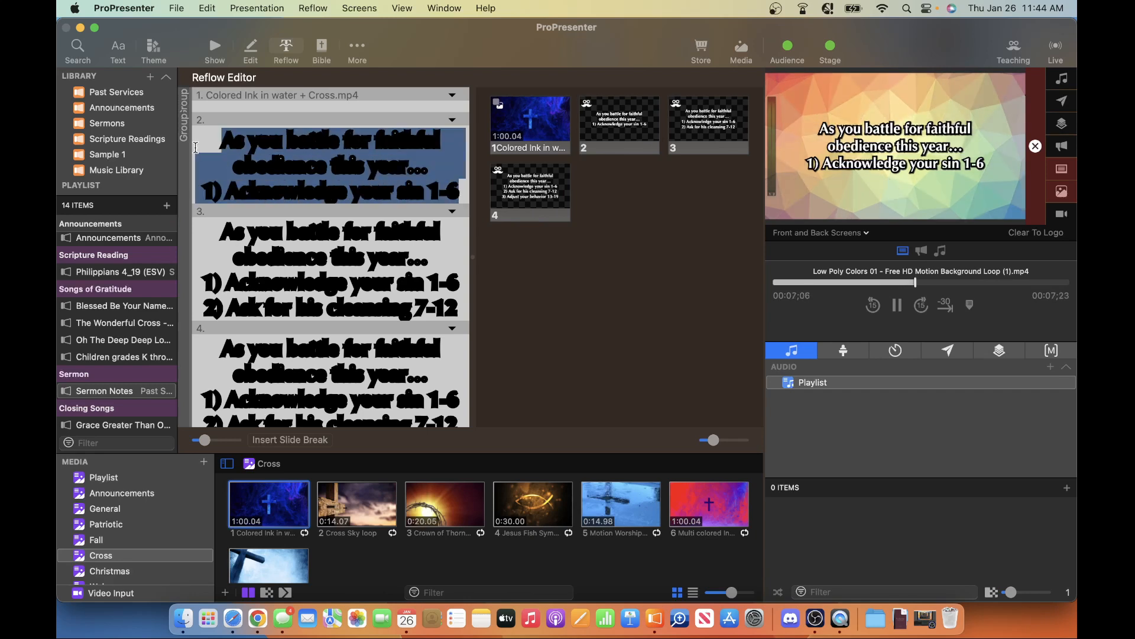
key("super+v")
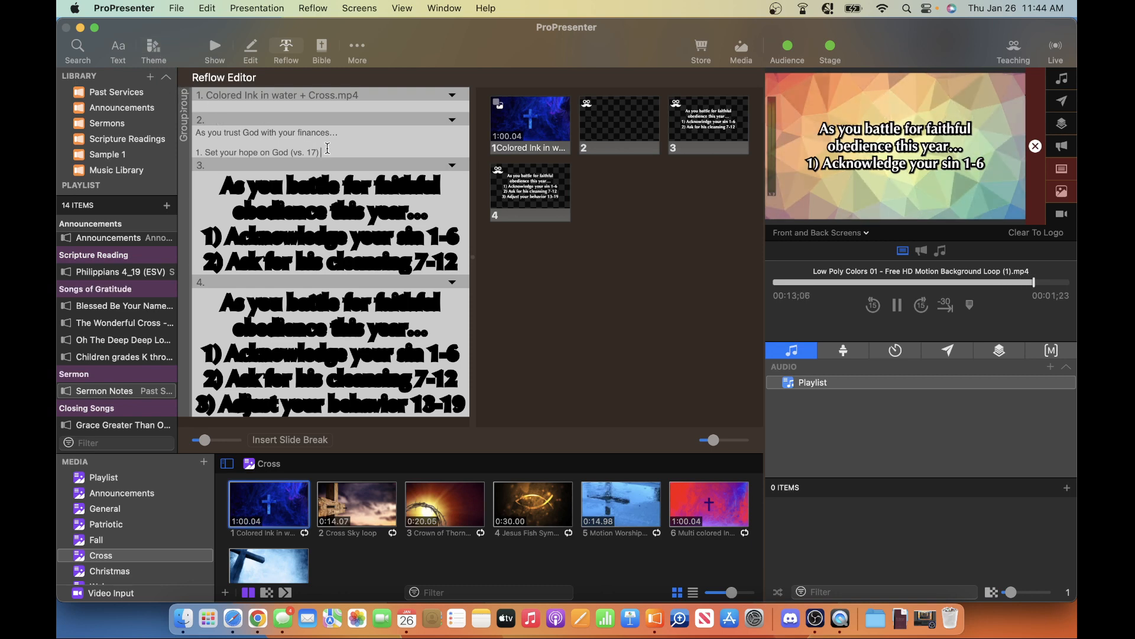
left_click_drag(328, 148, 199, 131)
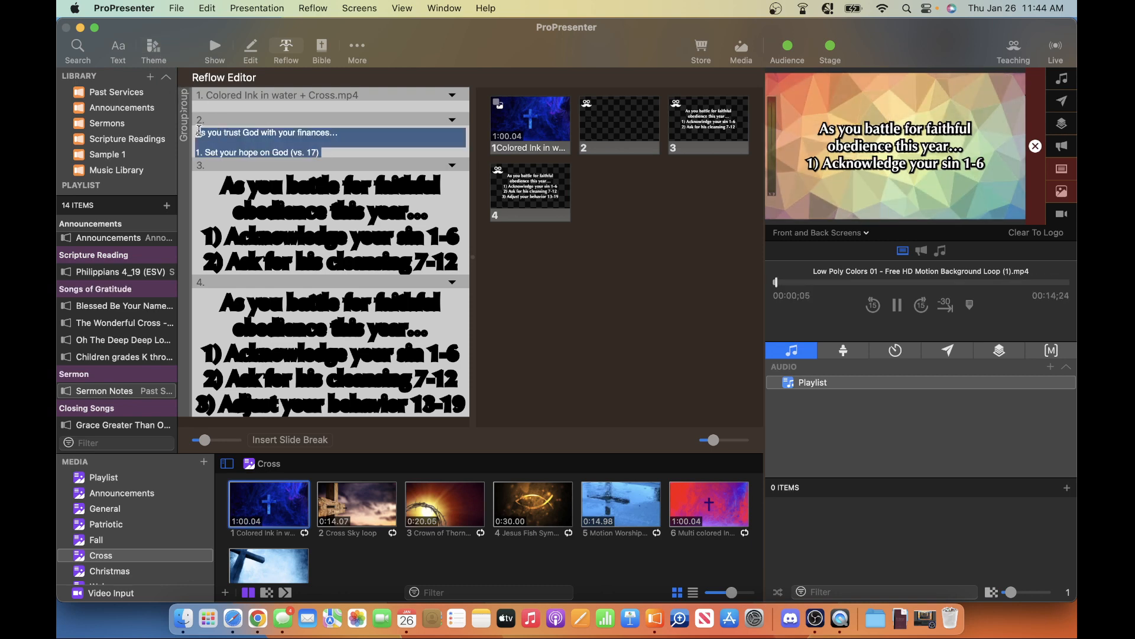
left_click(608, 120)
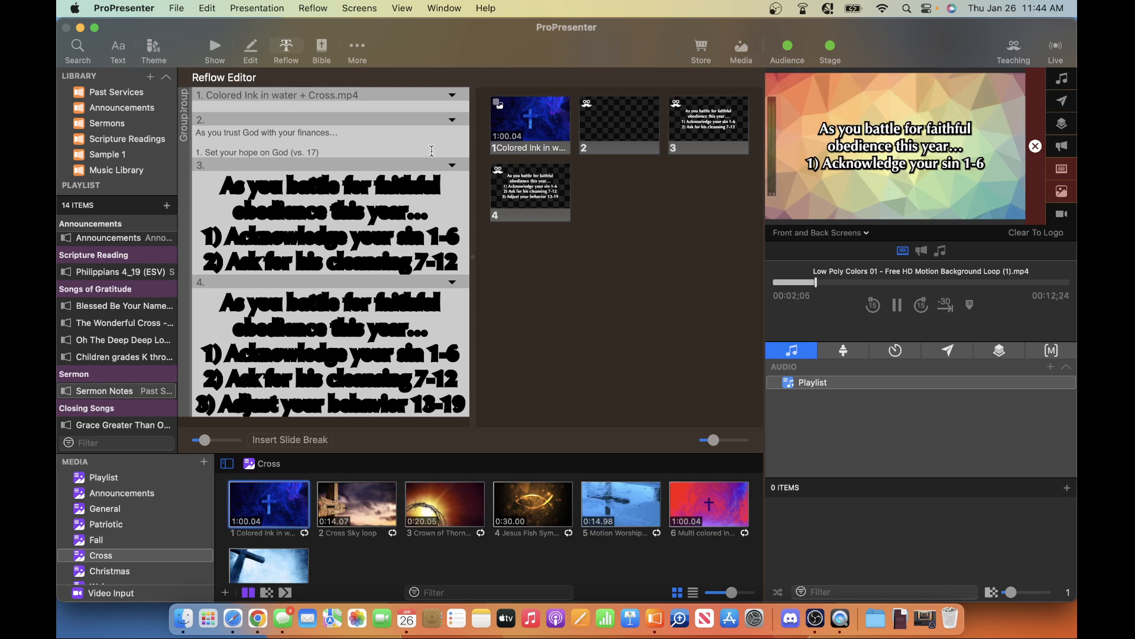
left_click_drag(325, 152, 192, 131)
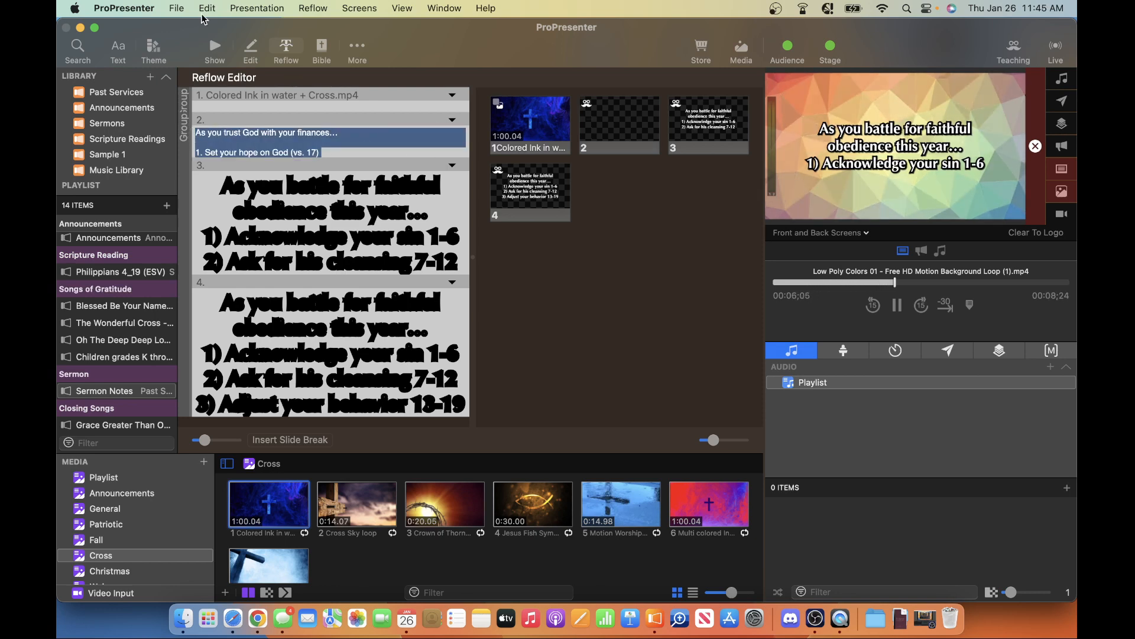
left_click(207, 8)
left_click(207, 33)
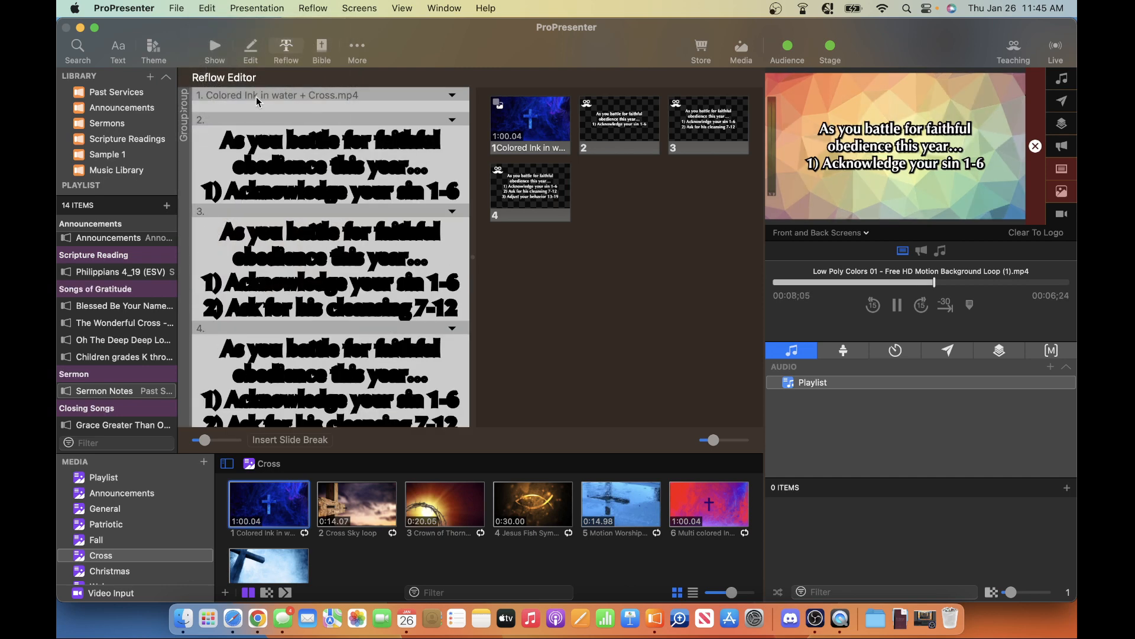
Replace slide 2's text with the copied heading and point 1, matching the slide's style, and remove the blank line between them
left_click_drag(211, 137, 488, 197)
left_click(208, 9)
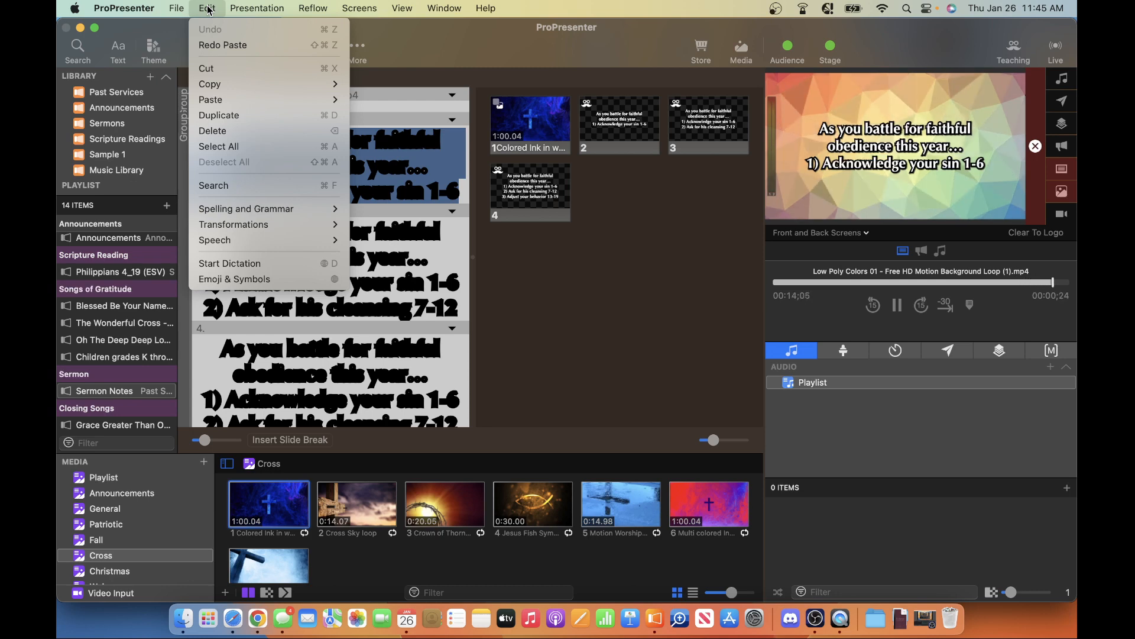
mouse_move(230, 99)
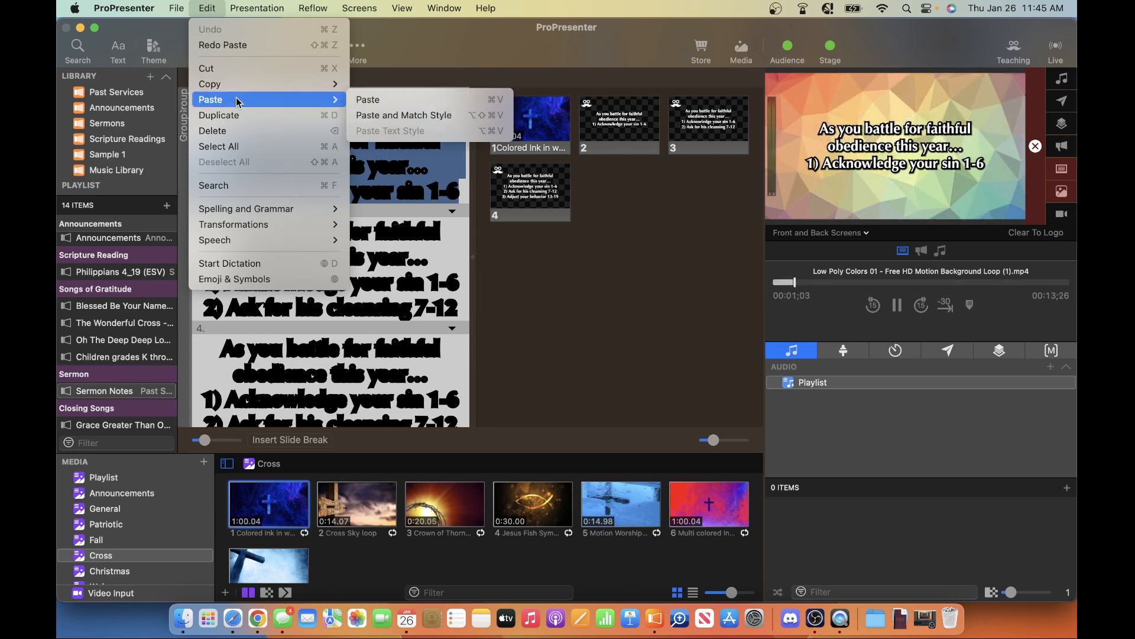
left_click(388, 116)
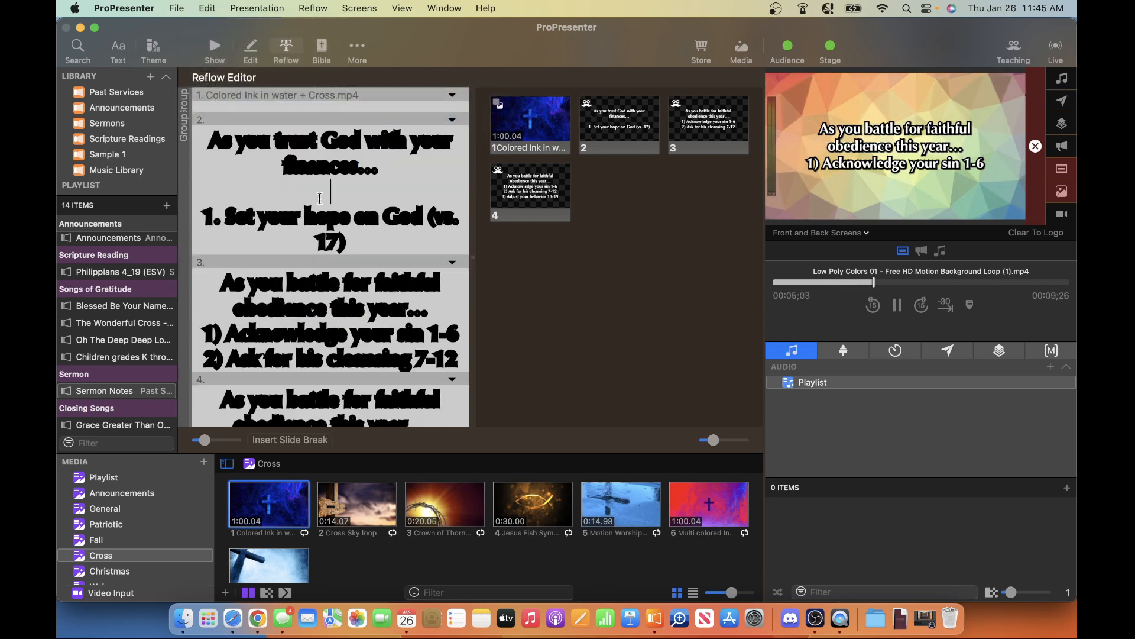
left_click(385, 182)
key("BackSpace")
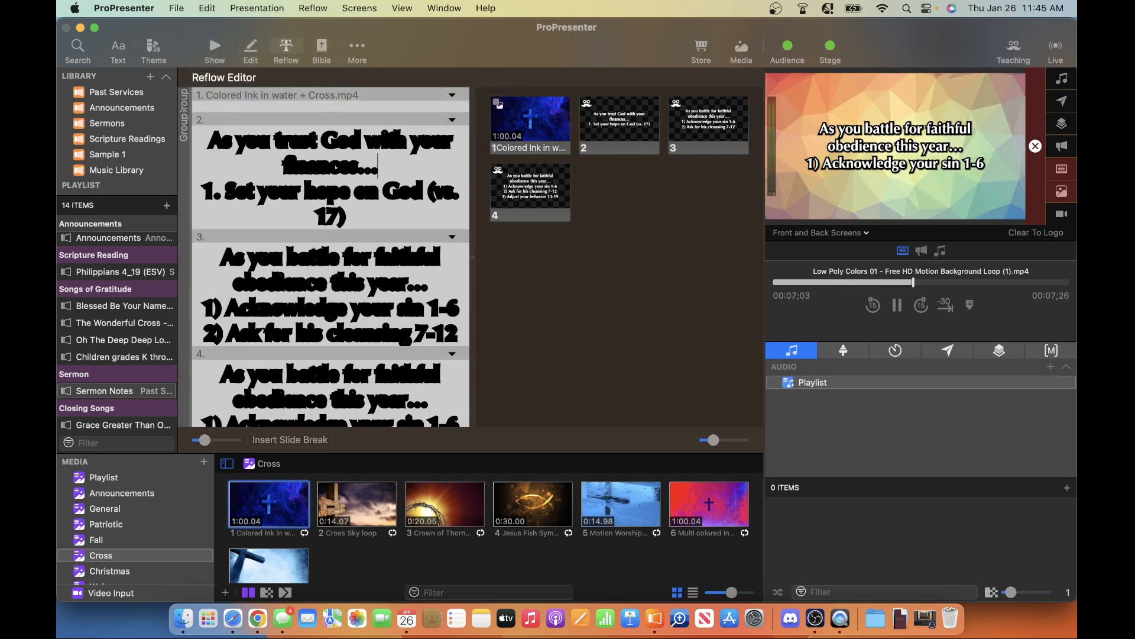
Copy the finances heading with points 1 and 2 from Planning Center's Word of God description, and return to ProPresenter
scroll(373, 223, "down", 2)
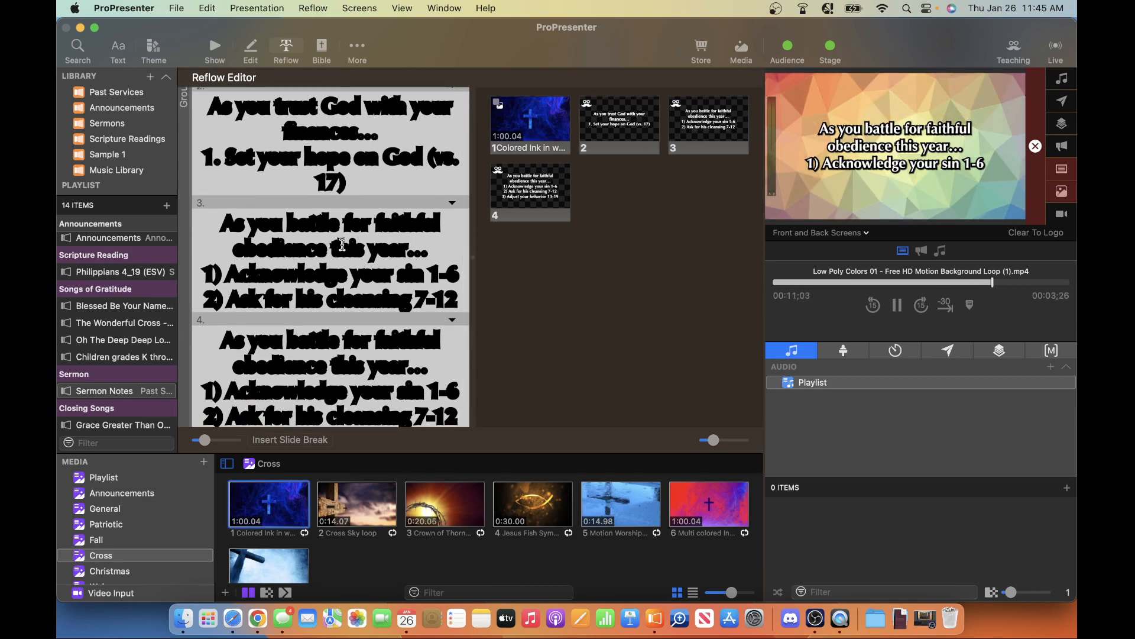
key("ctrl+Right")
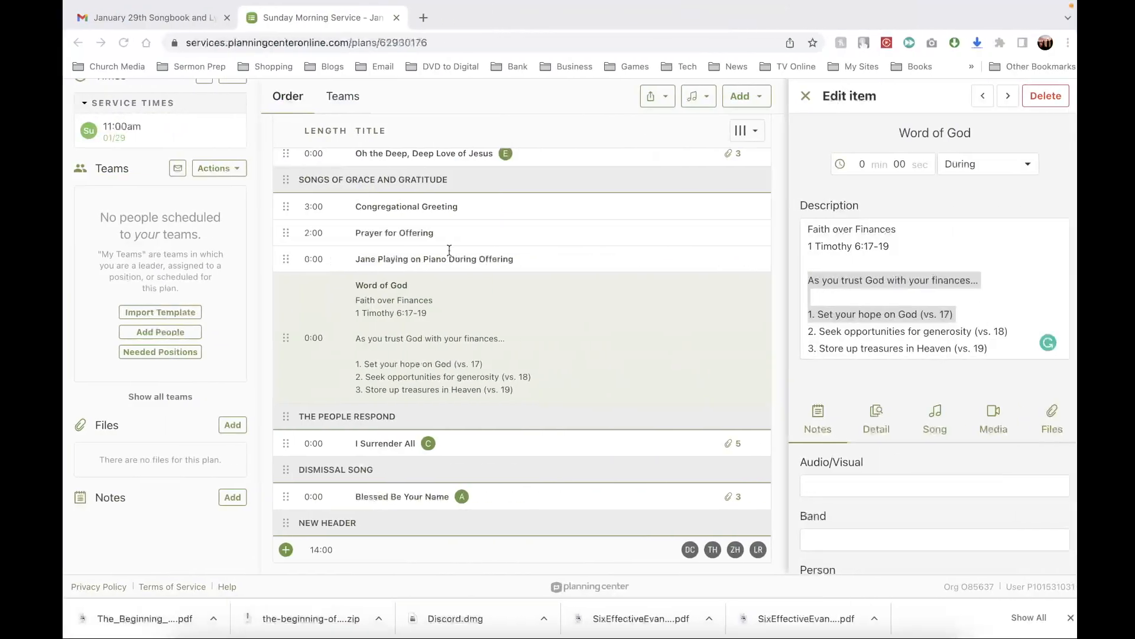
left_click(807, 296)
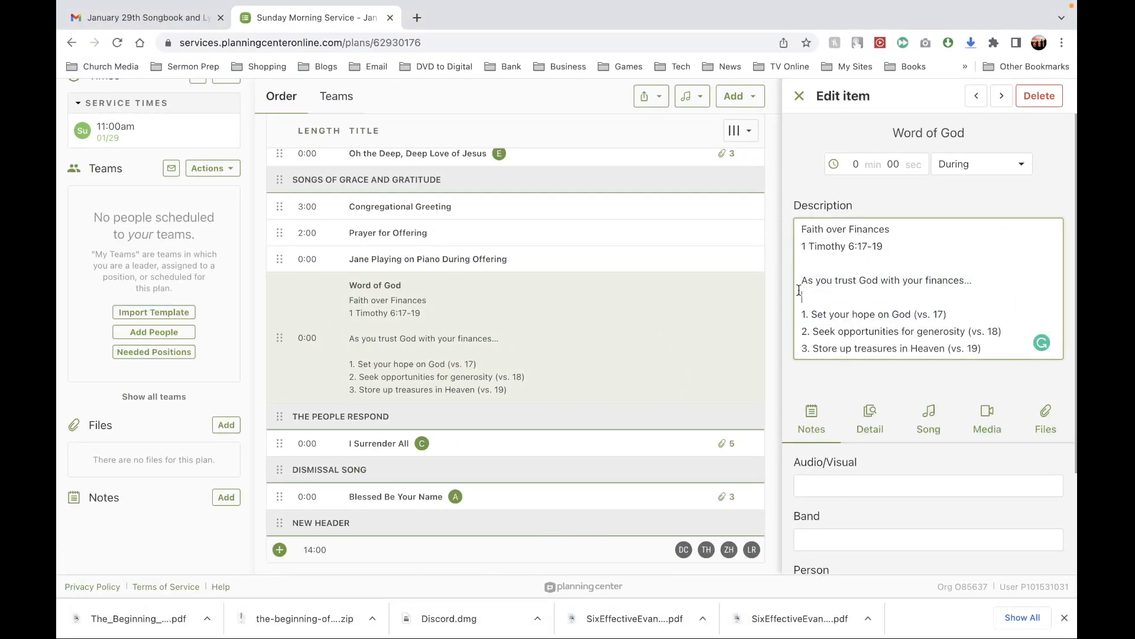
left_click_drag(798, 278, 1016, 328)
key("super+c")
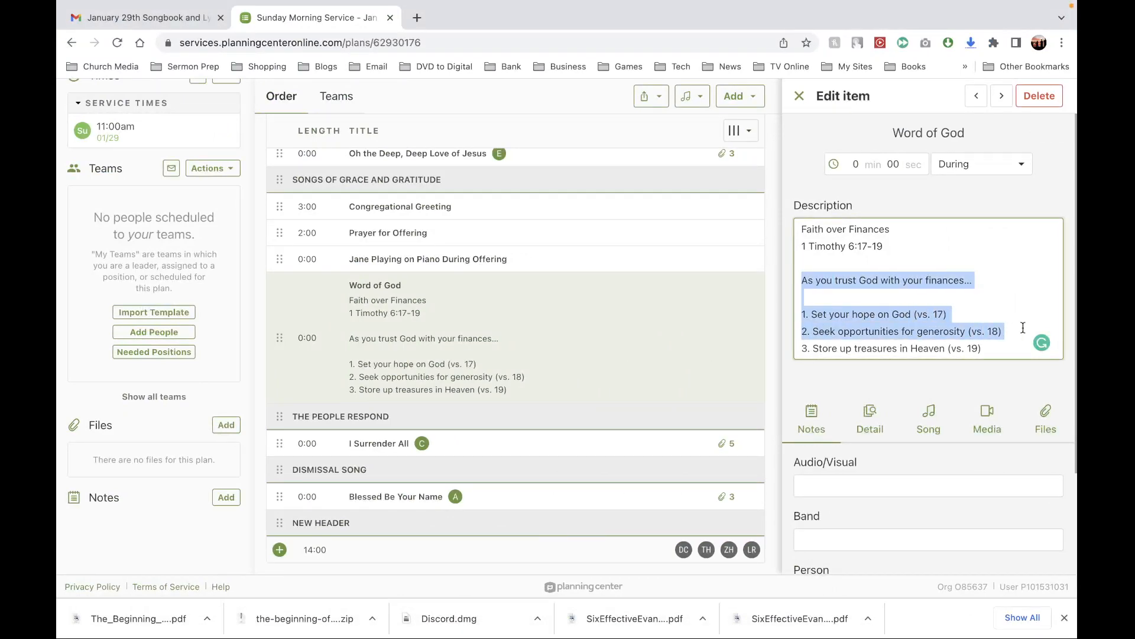
key("ctrl+Left")
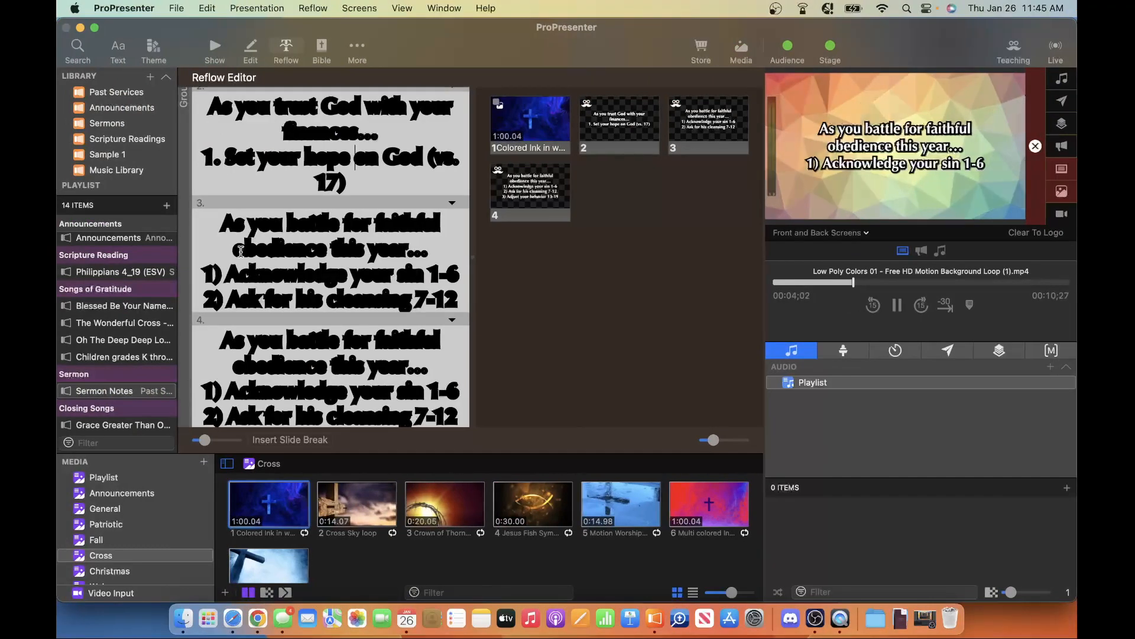
Replace slide 3's text with the copied heading and points 1 and 2, matching the slide's style, and remove the blank line
left_click_drag(223, 229, 478, 305)
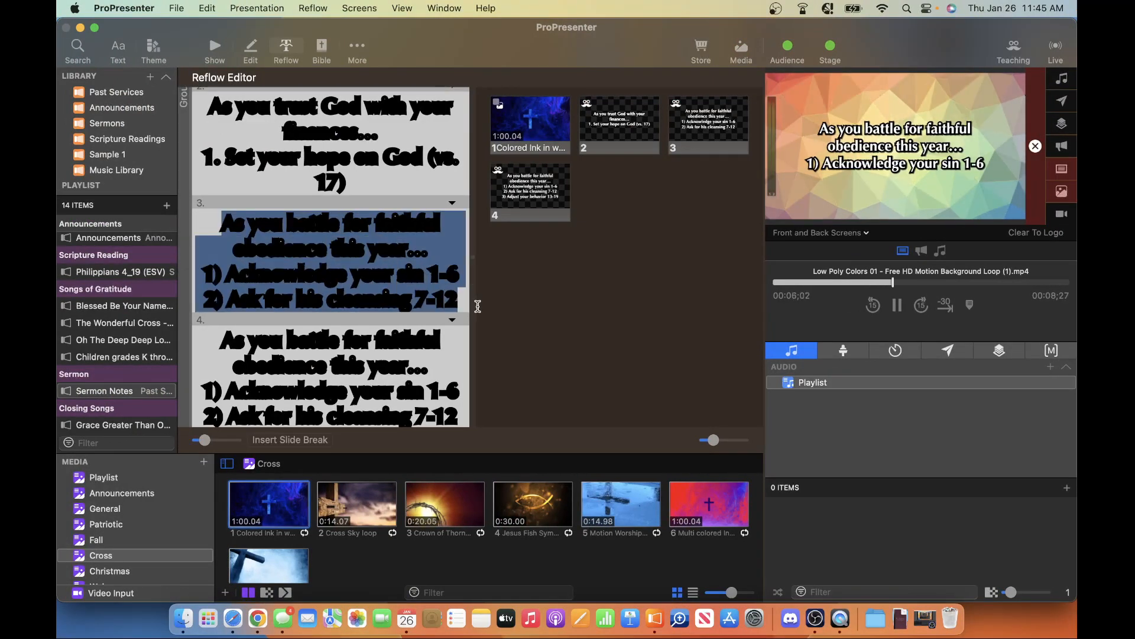
left_click(206, 8)
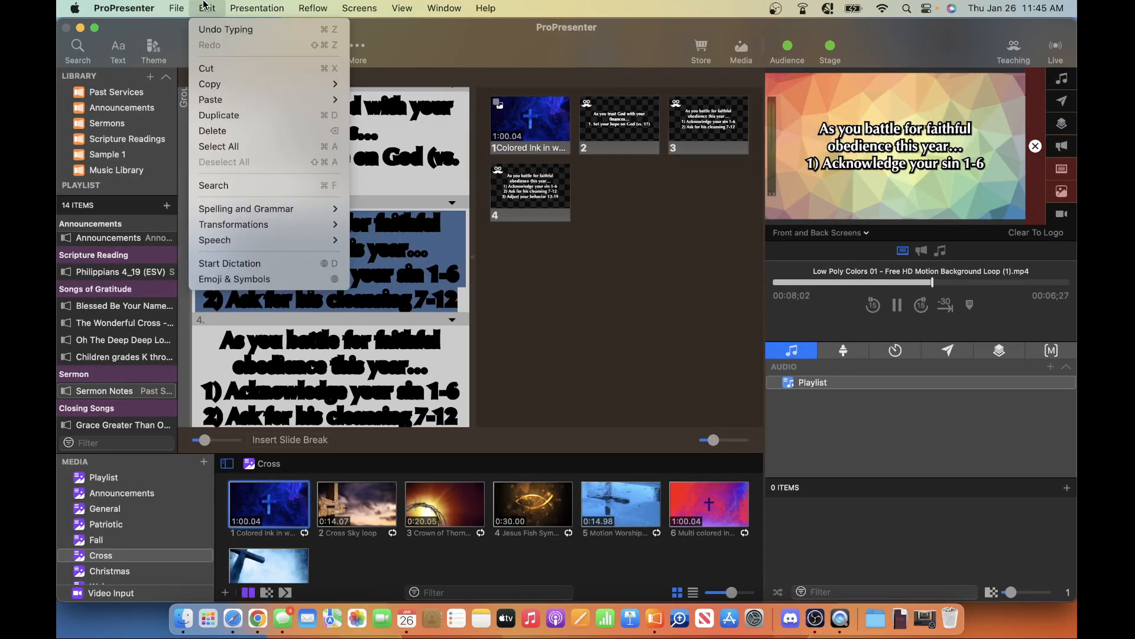
mouse_move(260, 99)
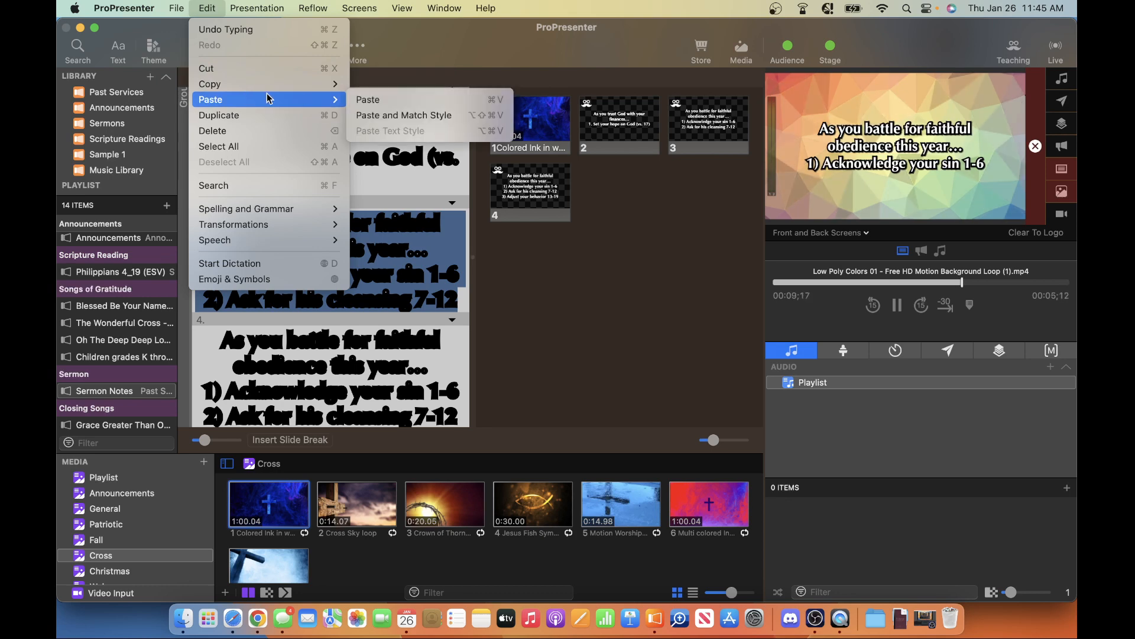
left_click(393, 115)
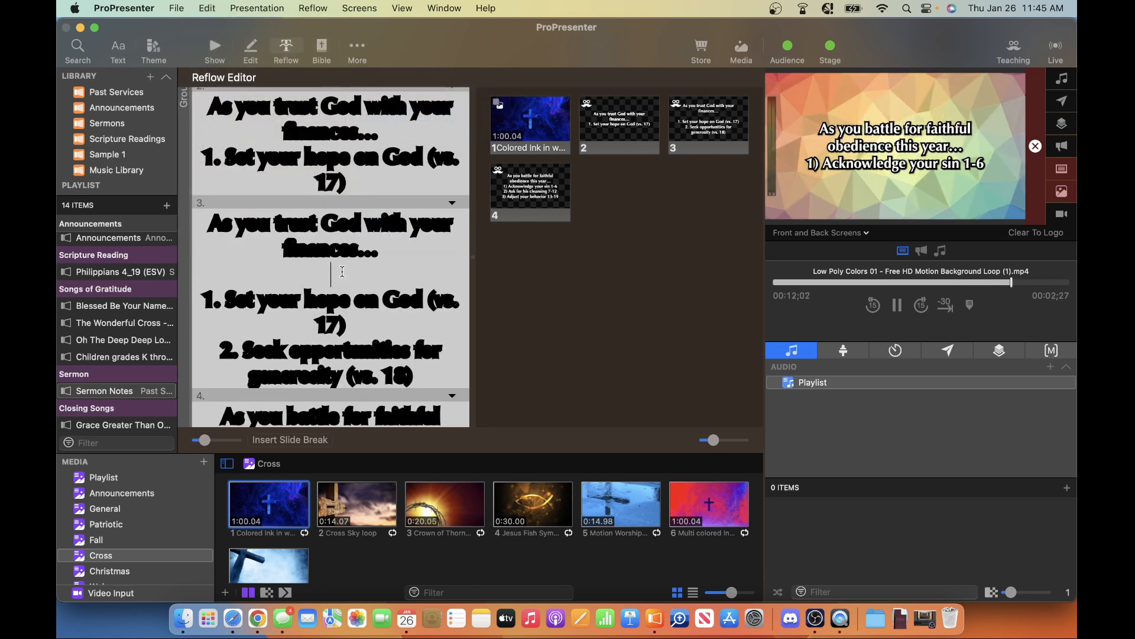
left_click(342, 272)
key("BackSpace")
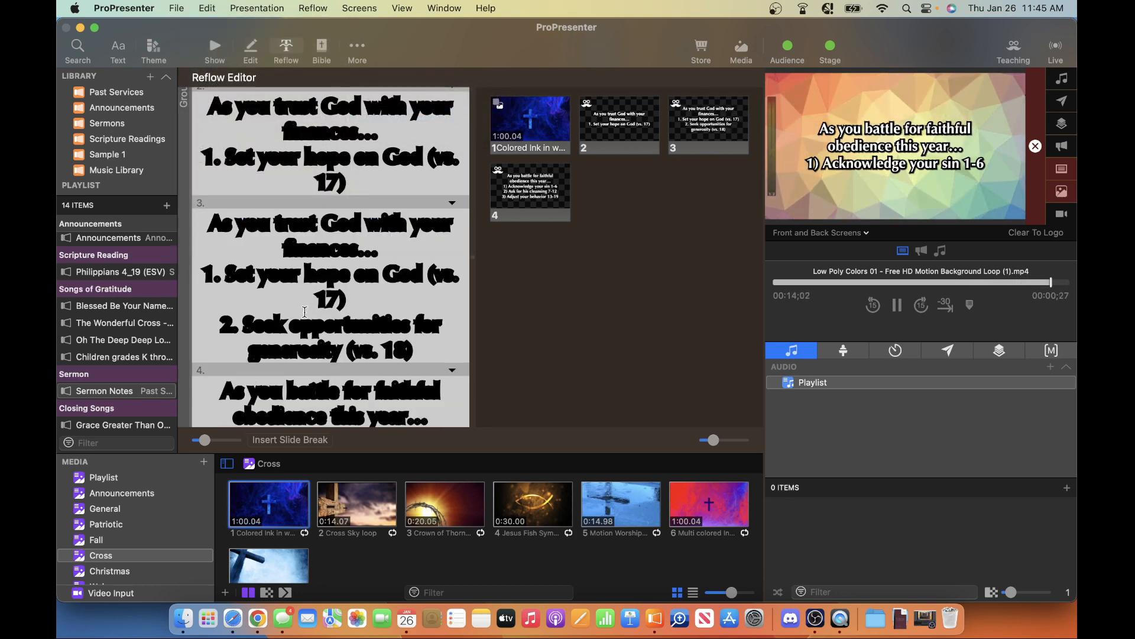
Switch to Planning Center and copy the finances heading with all three points from the Word of God description
scroll(305, 312, "down", 3)
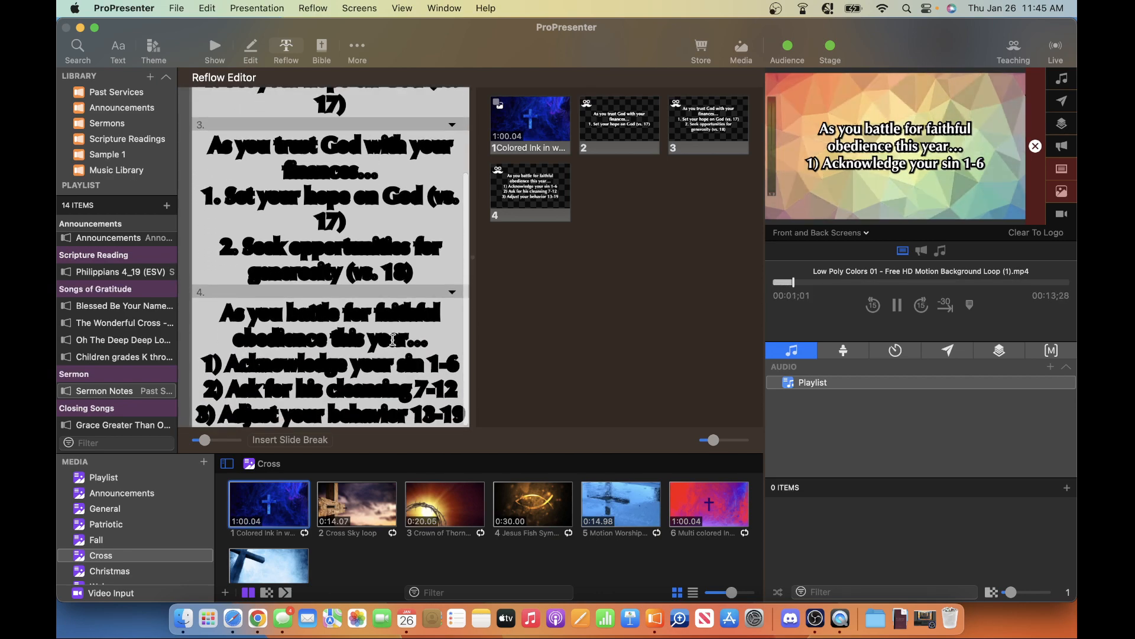
key("super+Tab")
left_click(824, 346)
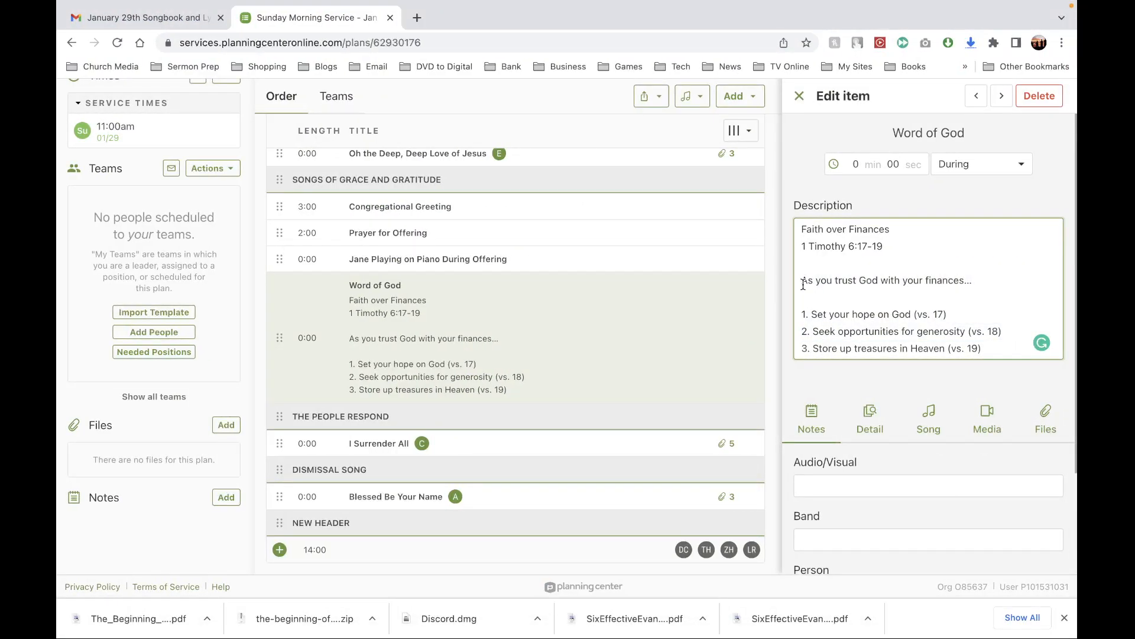
left_click_drag(798, 277, 1018, 375)
key("super+c")
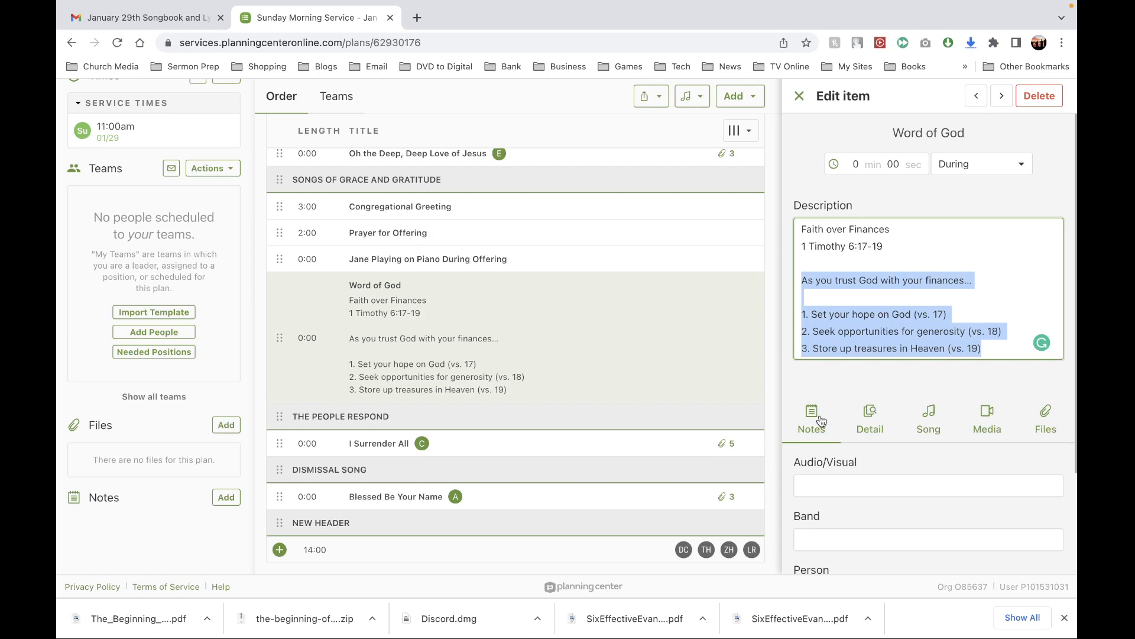
Return to ProPresenter and replace slide 4's text with the copied heading and three points, matching the slide's style, and remove the blank line
key("super+Tab")
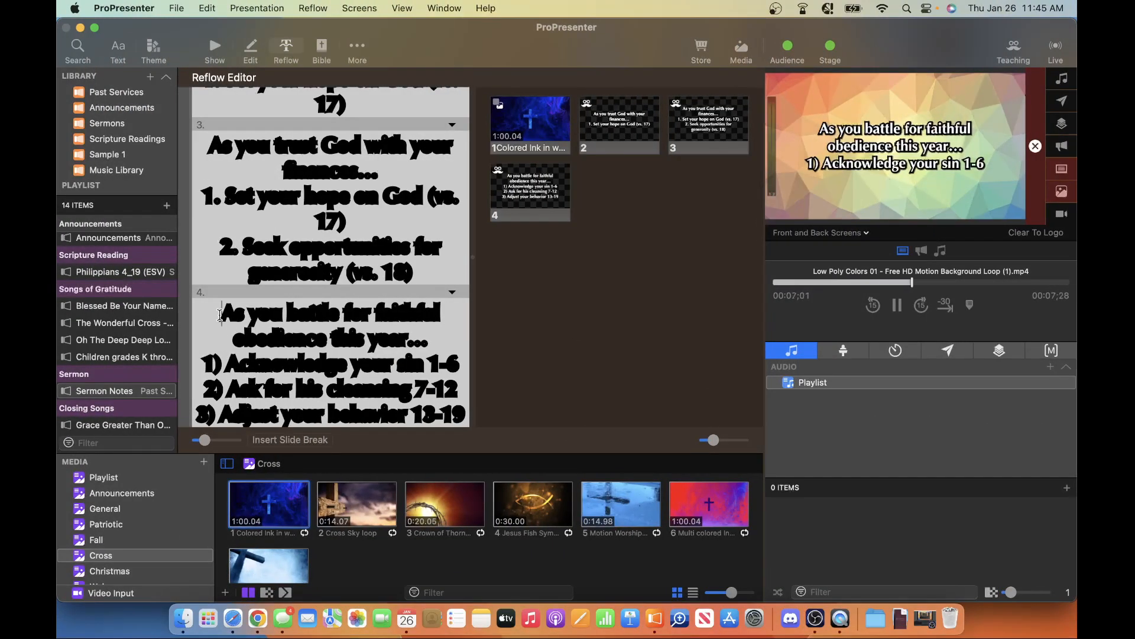
left_click_drag(220, 315, 489, 400)
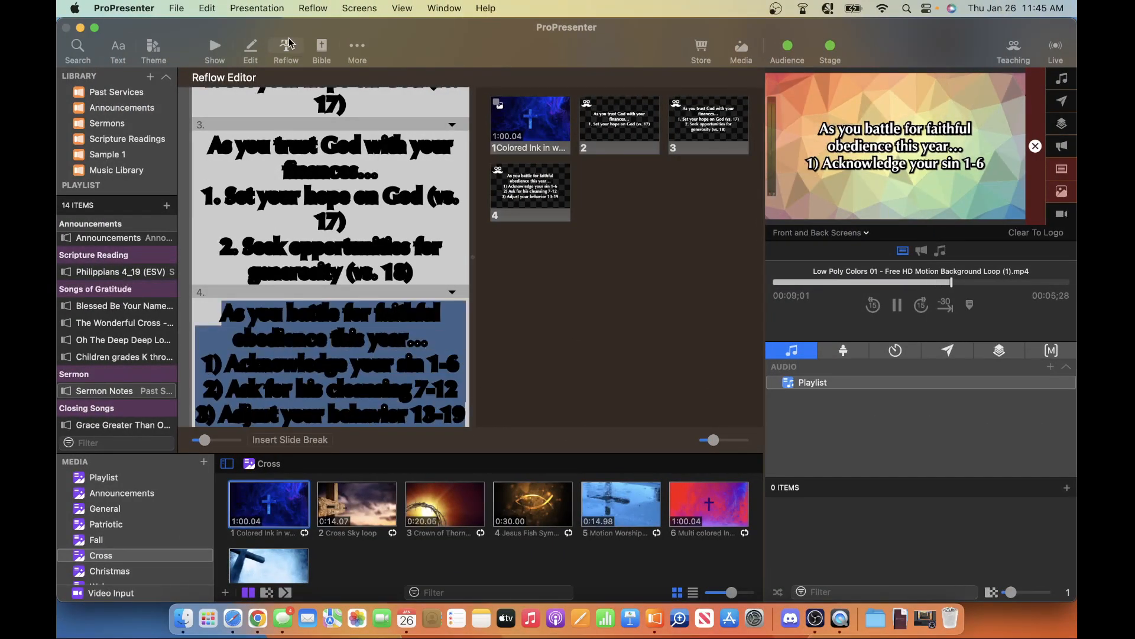
left_click(207, 8)
mouse_move(249, 99)
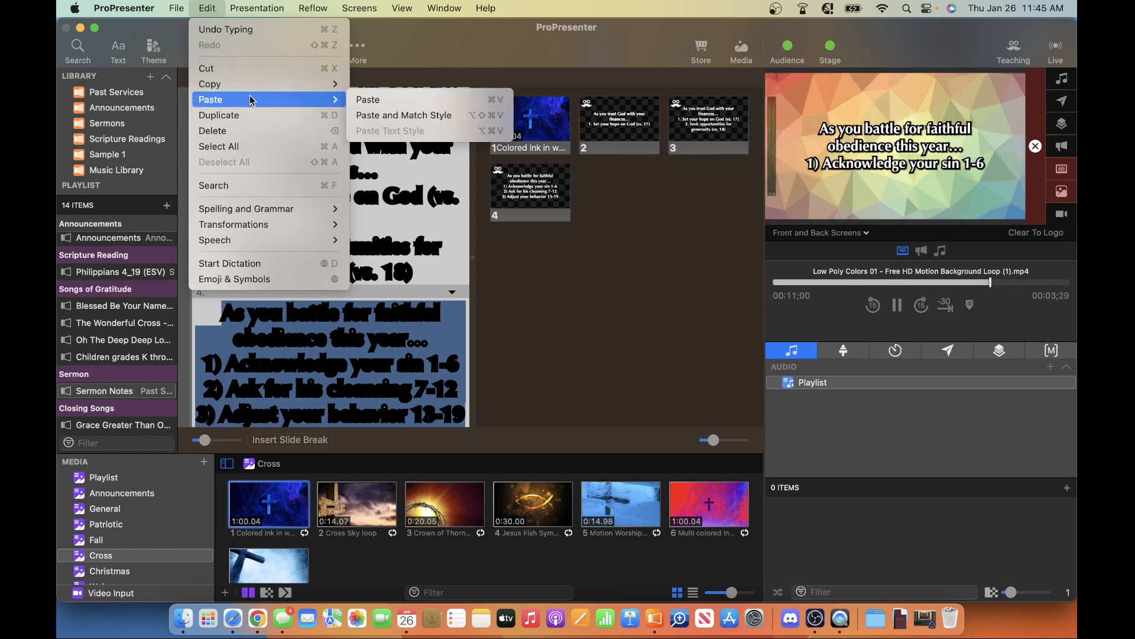
left_click(390, 114)
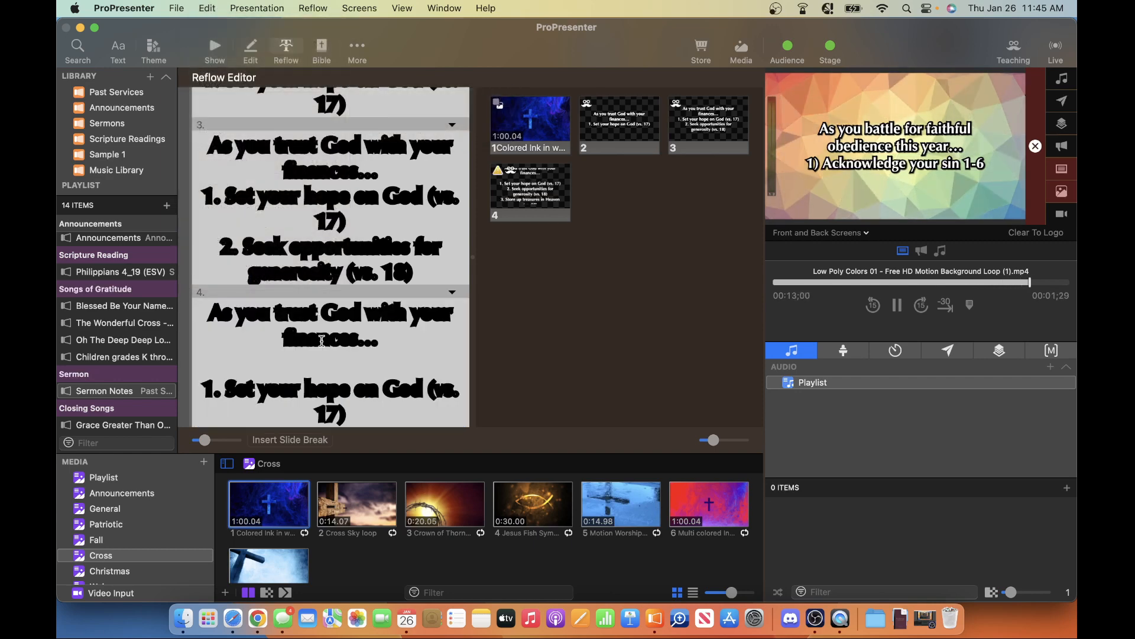
left_click(325, 358)
key("BackSpace")
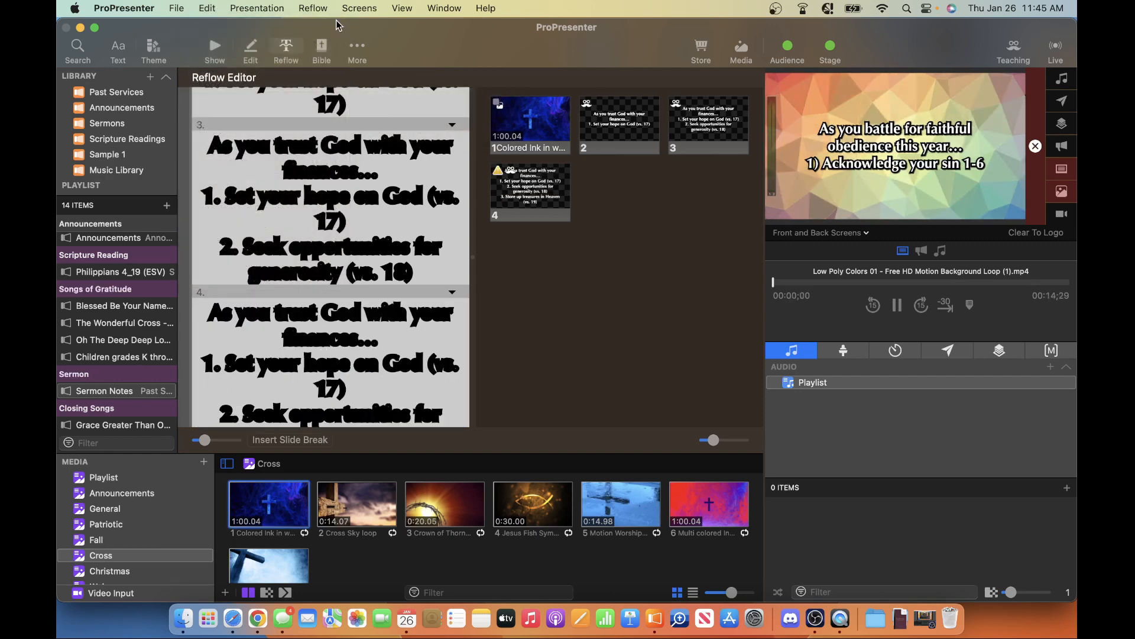
Leave the Reflow editor and show Sermon Notes slides 1 through 4 in turn to check them on the Front and Back Screens output
left_click(215, 47)
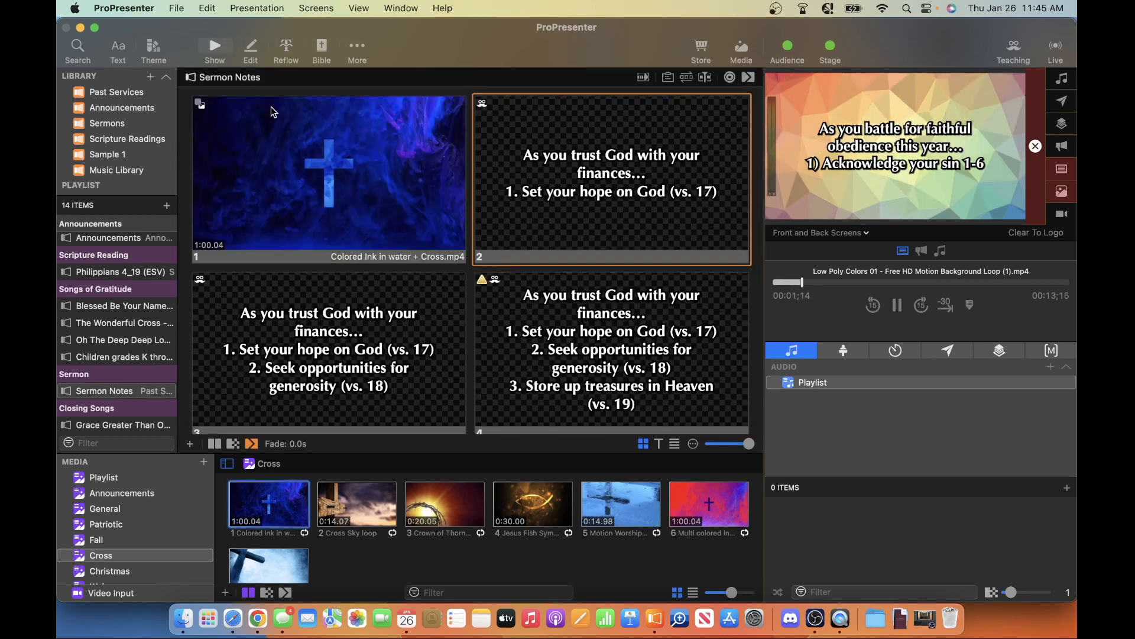
left_click(320, 167)
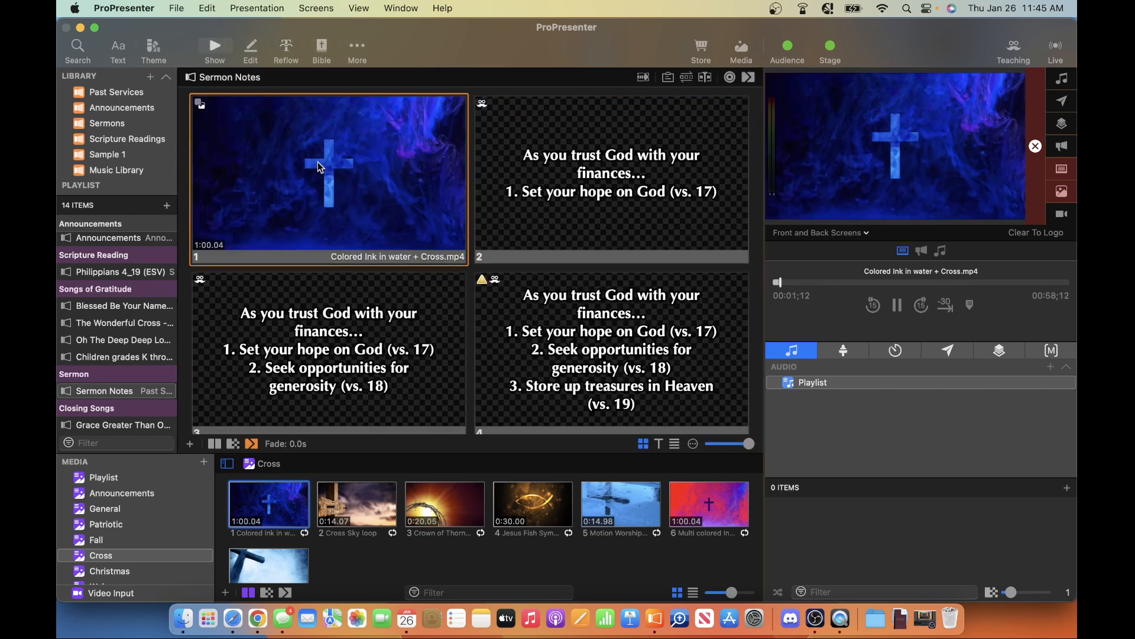
key("Right")
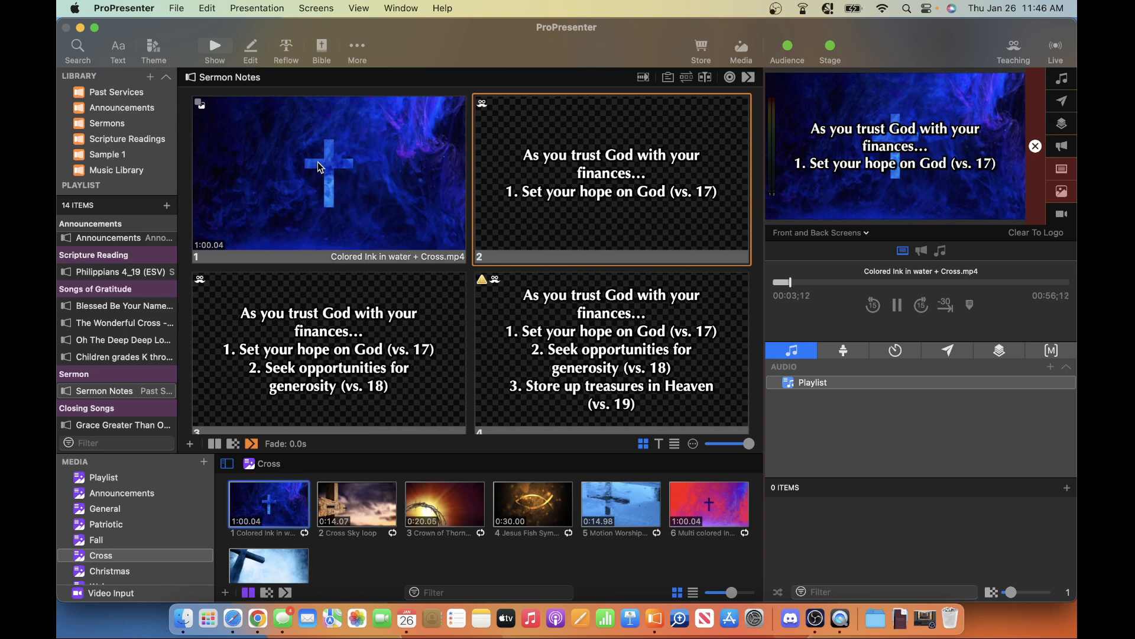
left_click(320, 167)
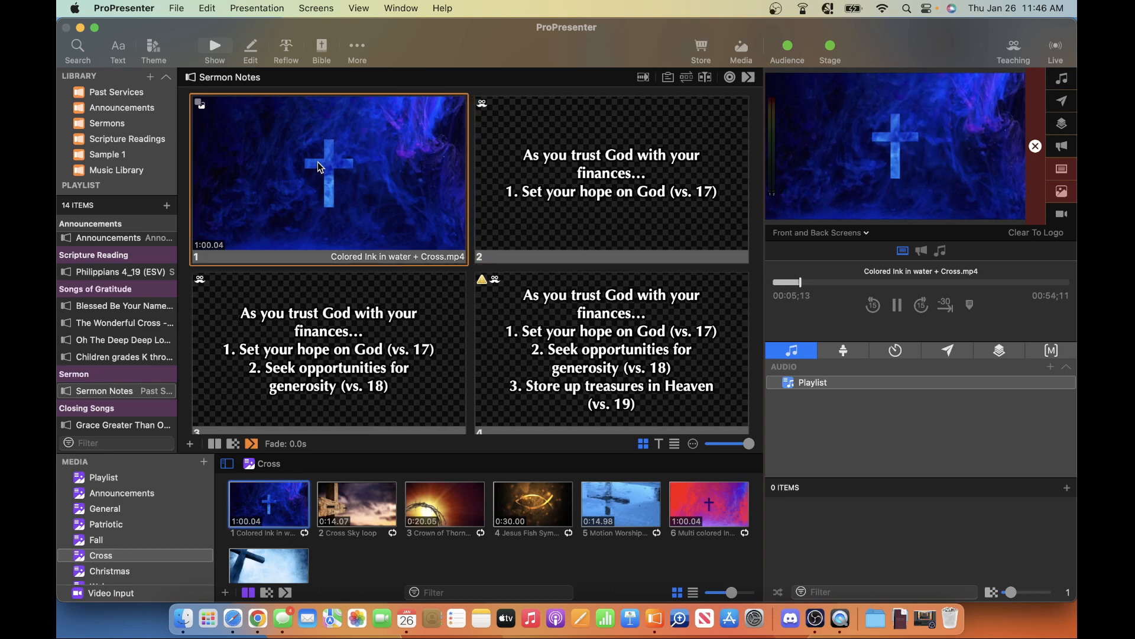
left_click(591, 184)
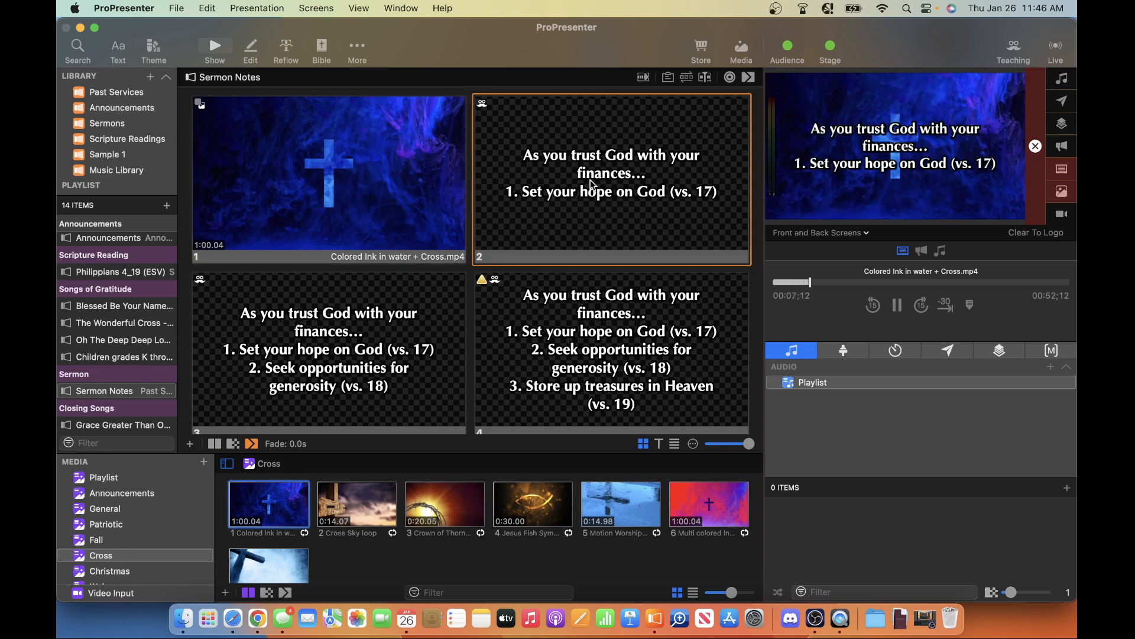
left_click(392, 305)
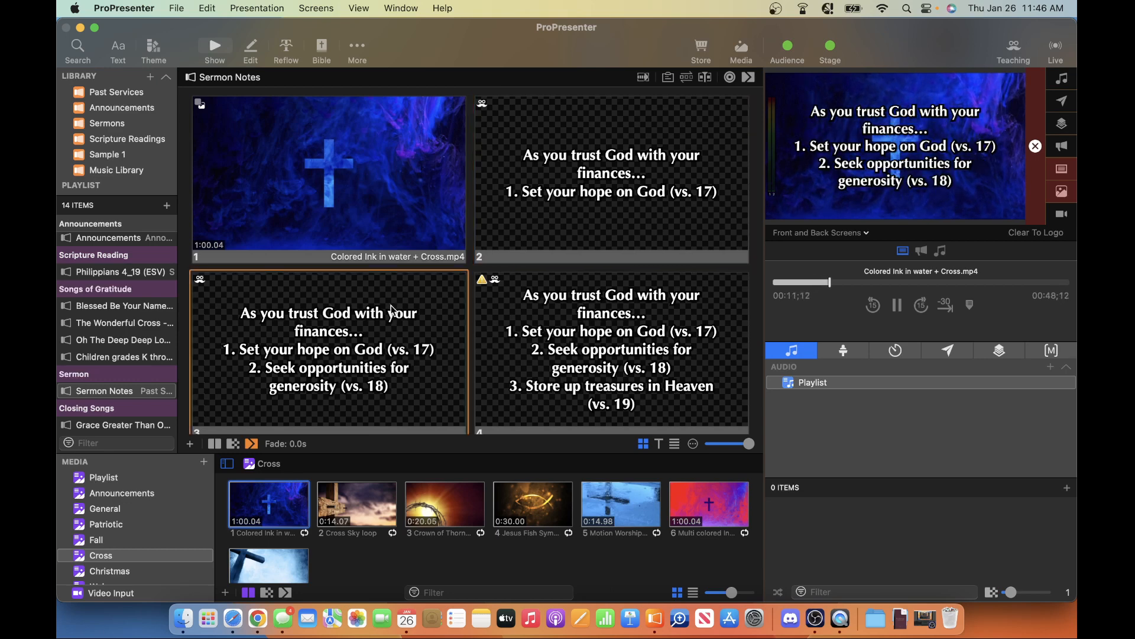
left_click(623, 317)
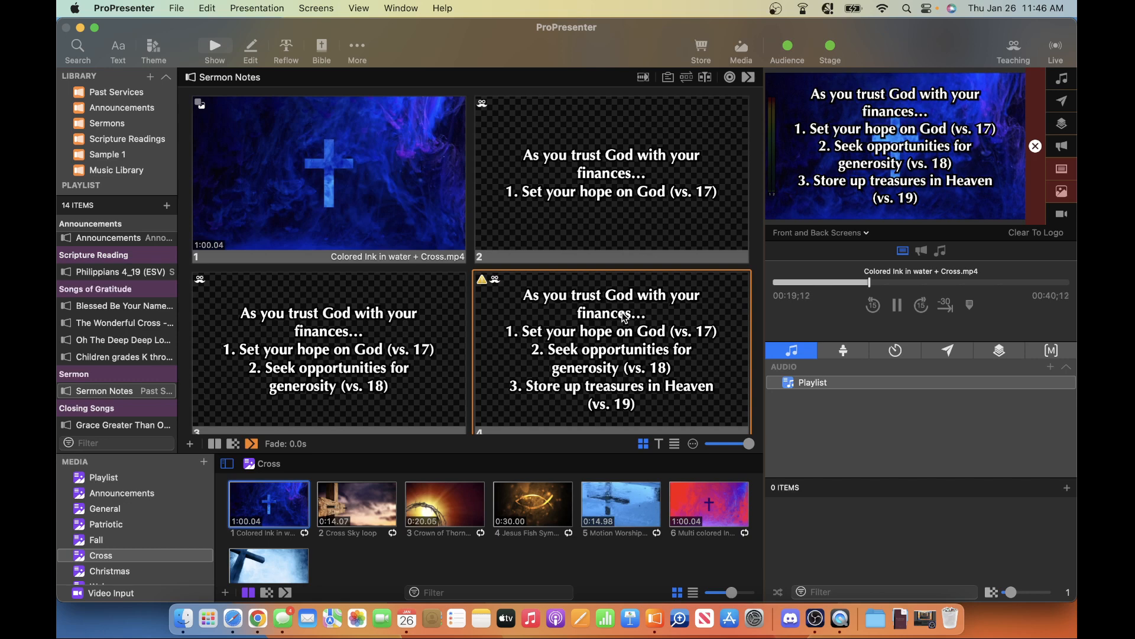
Switch the output preview to Livestream Lyrics and show Sermon Notes slides 2 and 4 to check their livestream layout
left_click(830, 233)
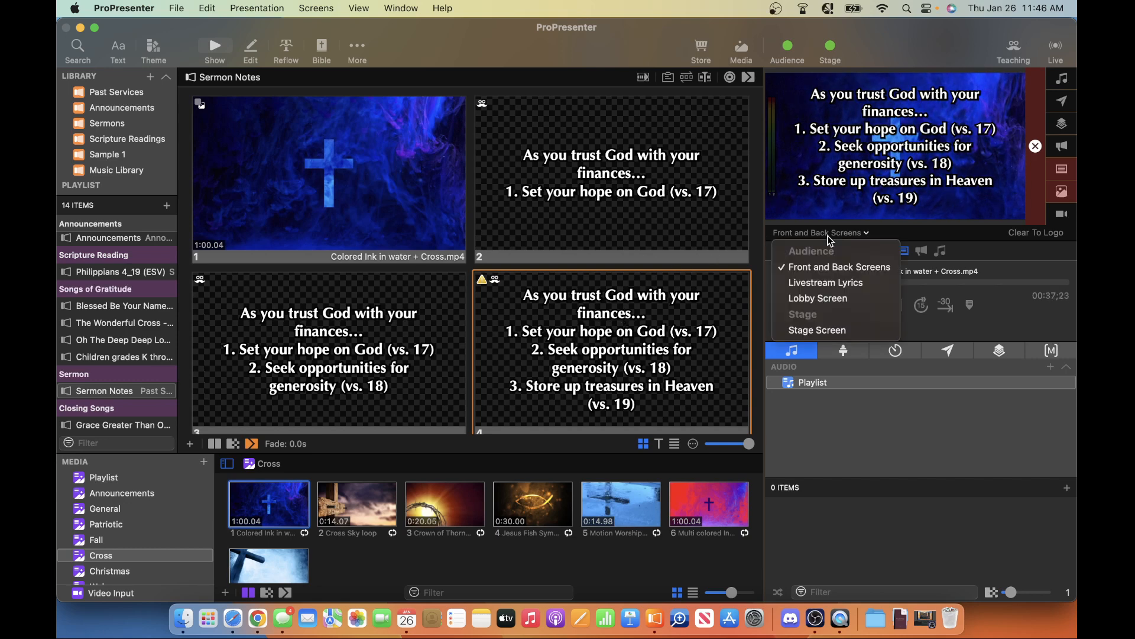
left_click(827, 284)
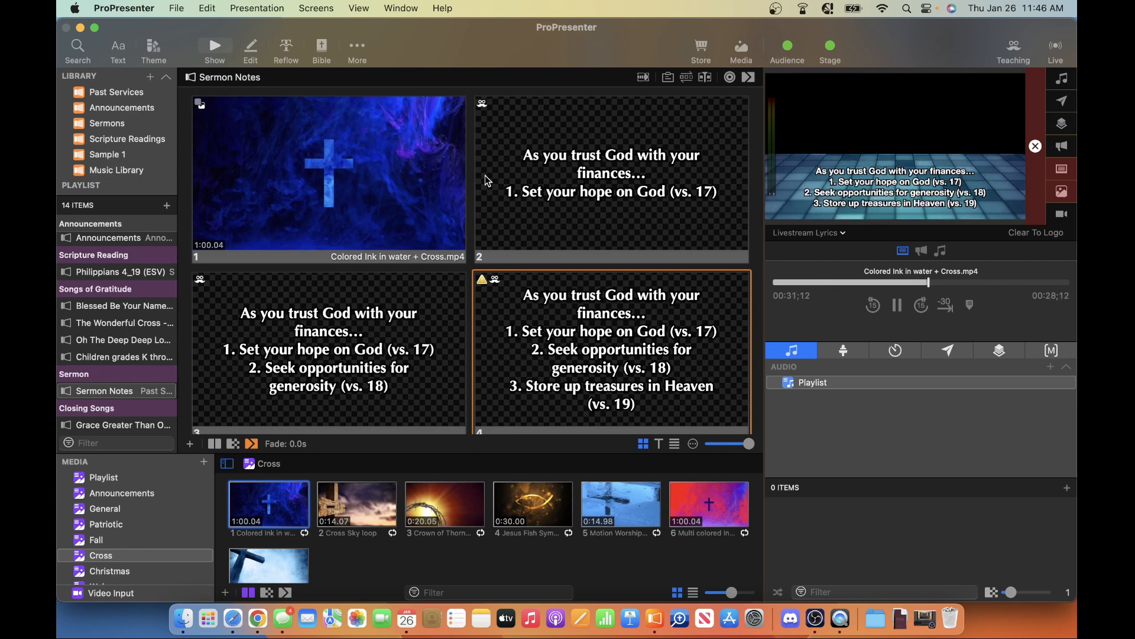
scroll(485, 175, "up", 3)
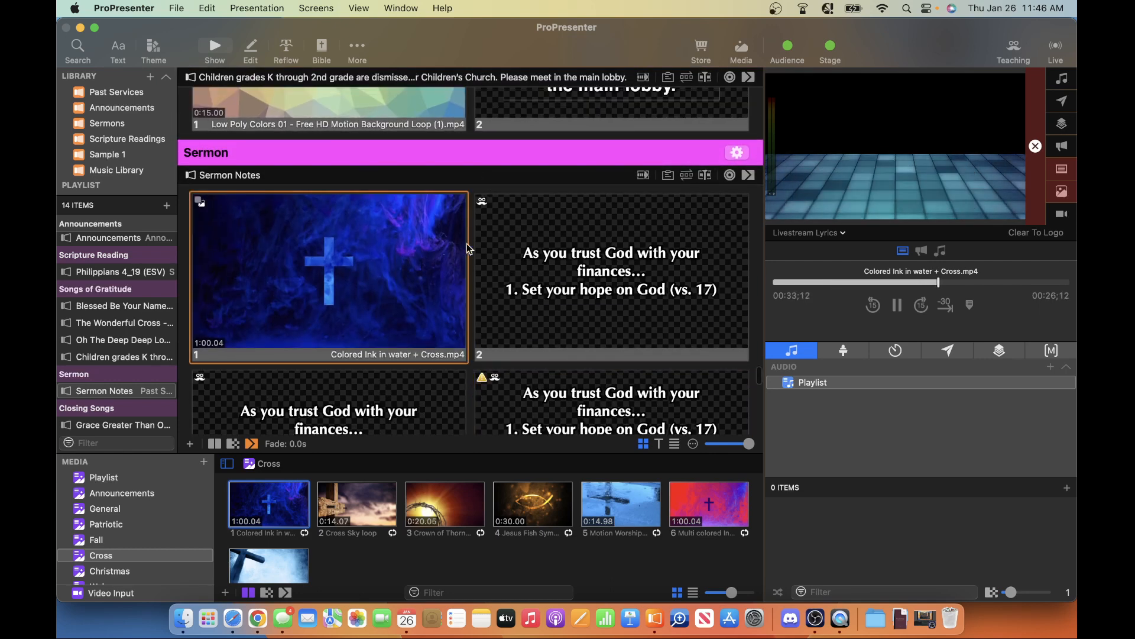
left_click(519, 257)
scroll(518, 254, "down", 3)
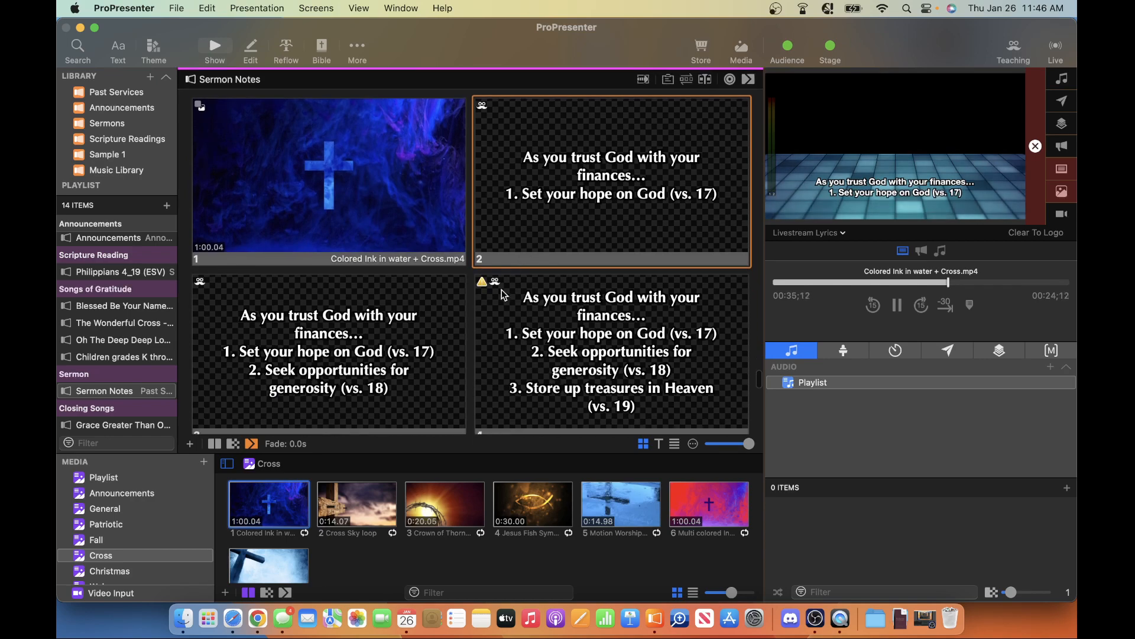
left_click(502, 291)
Add the Default Audience Look action to all slides of Oh The Deep Deep Love
scroll(502, 291, "up", 9)
scroll(516, 281, "up", 5)
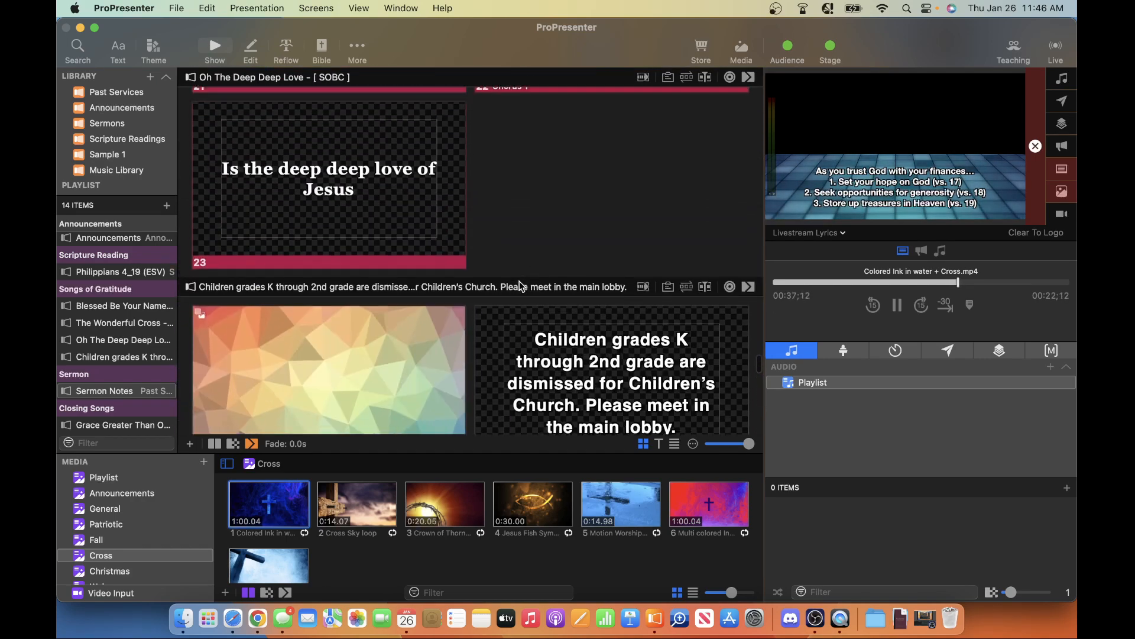
left_click(343, 253)
scroll(342, 253, "up", 15)
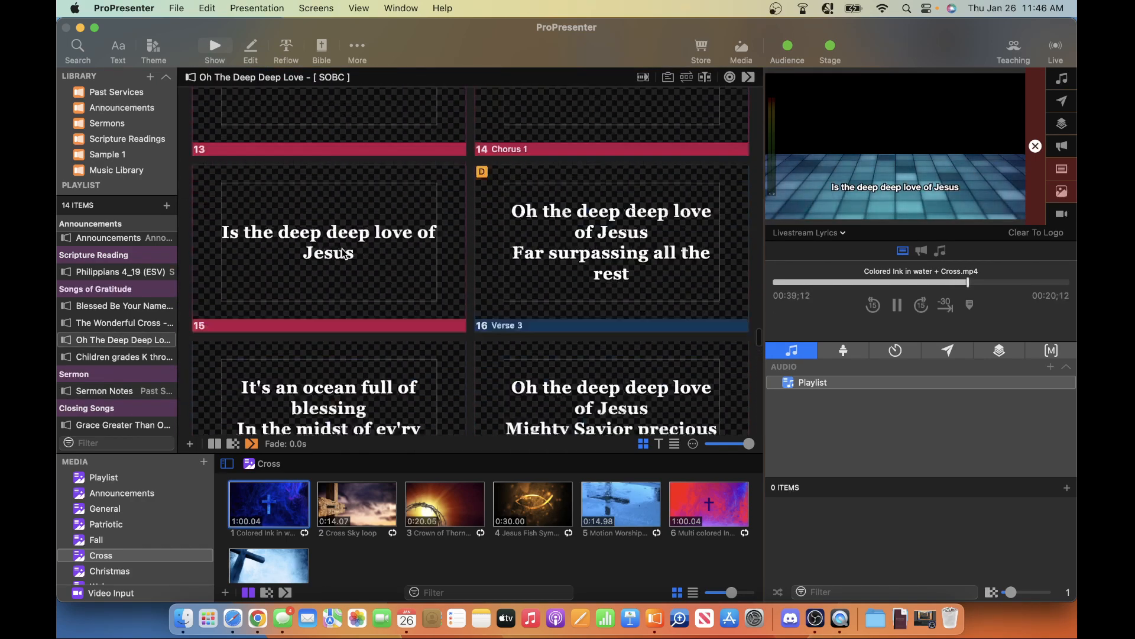
scroll(342, 248, "up", 10)
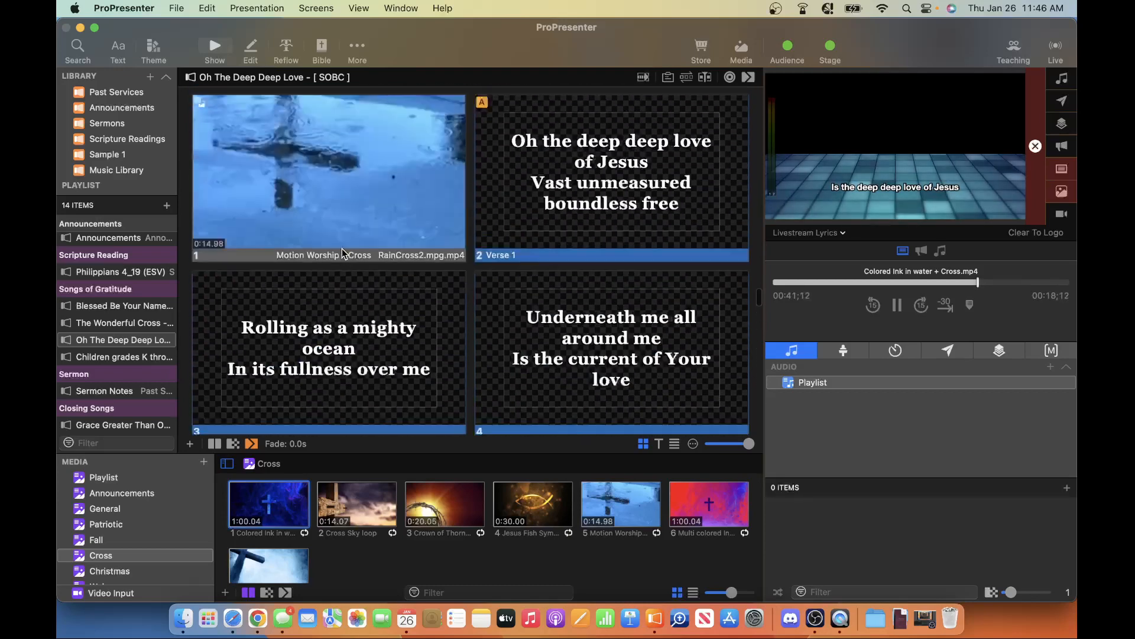
right_click(325, 311)
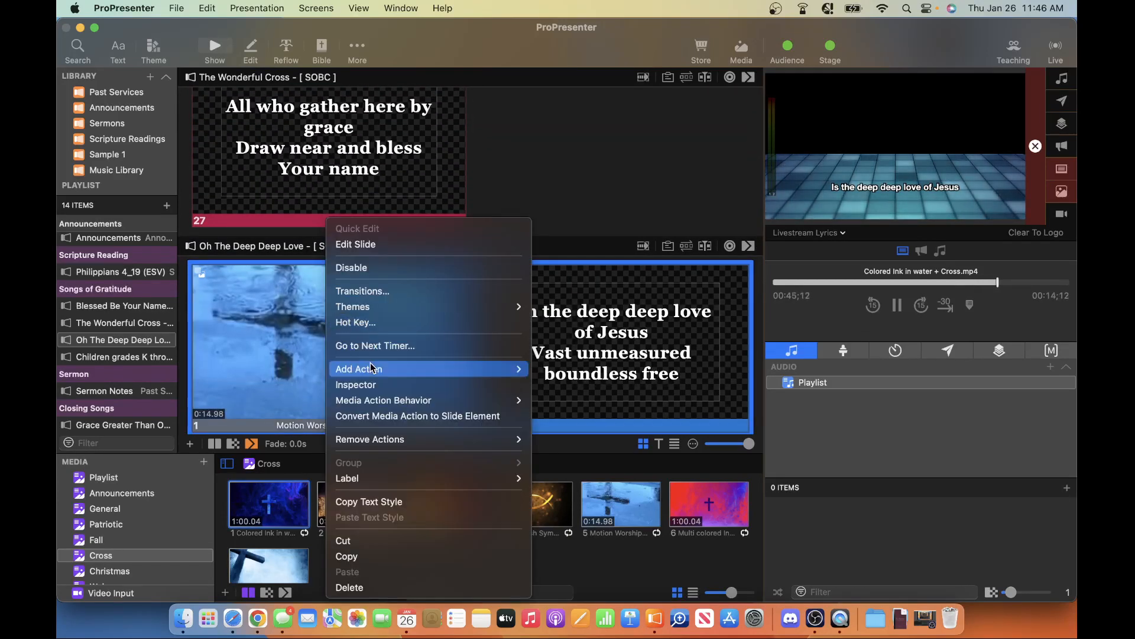
mouse_move(523, 371)
mouse_move(577, 371)
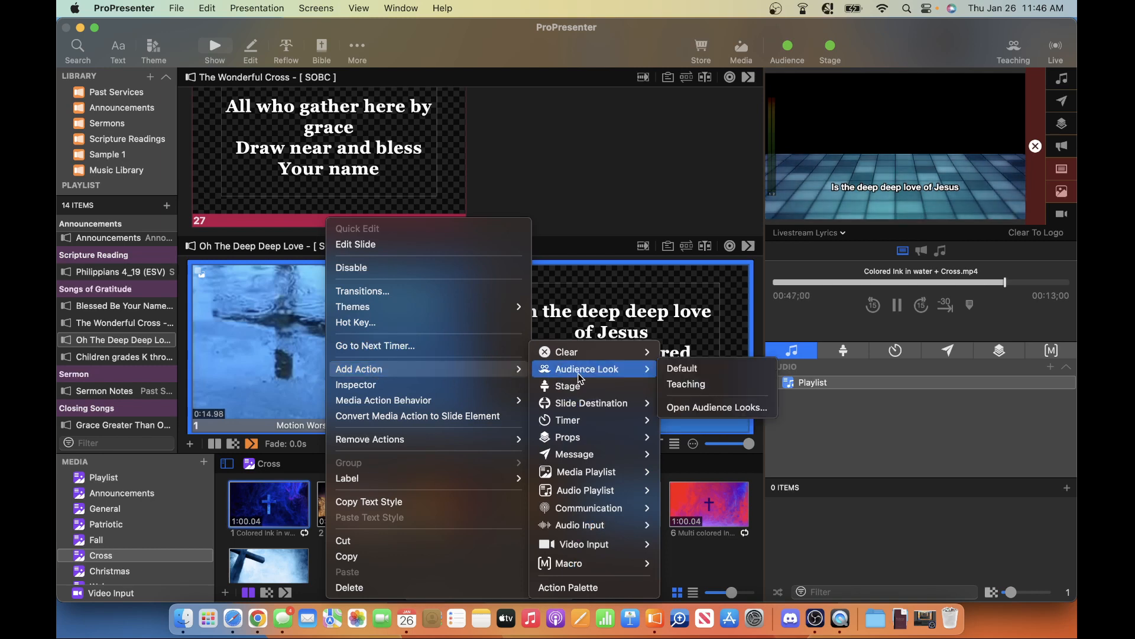
left_click(698, 369)
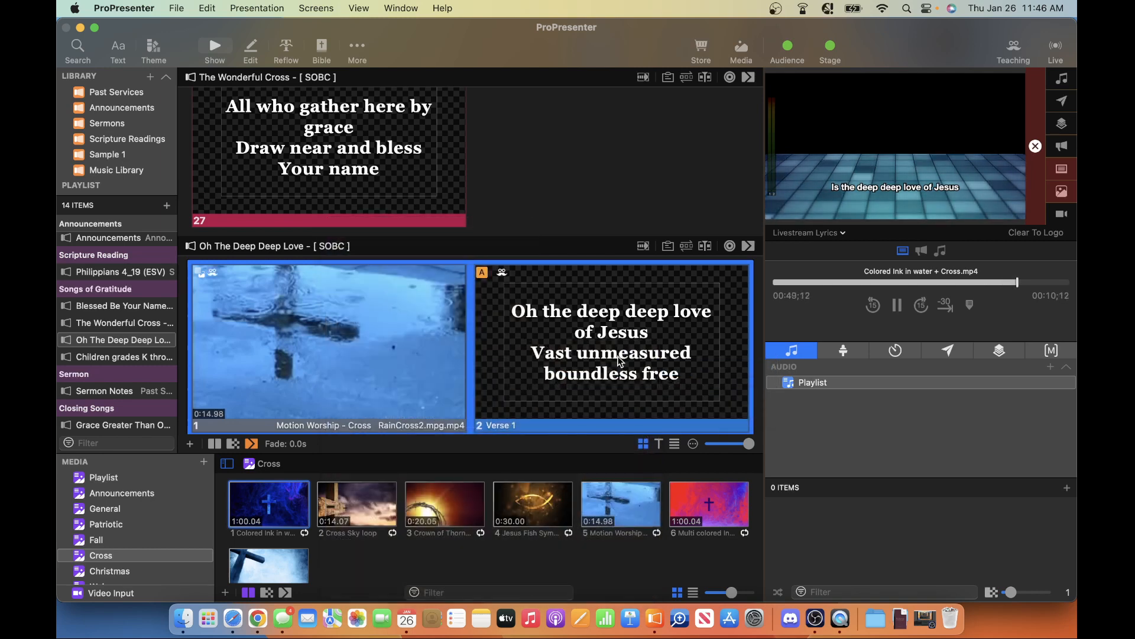
Show the opening slides of Oh The Deep Deep Love and Sermon Notes slide 2 to compare their livestream looks
left_click(356, 292)
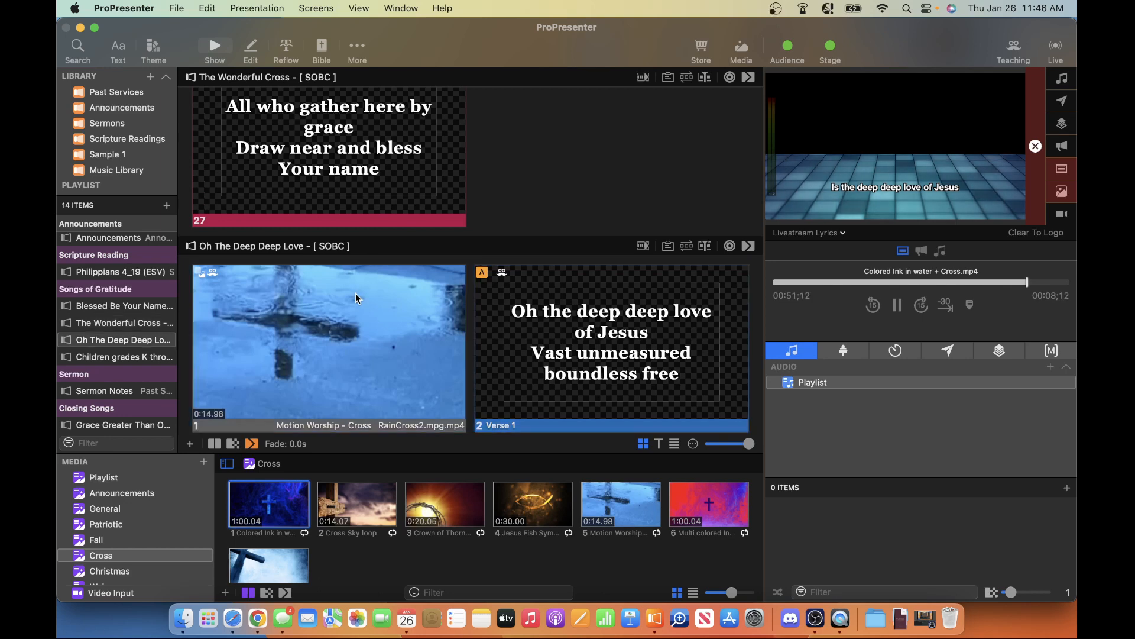
left_click(521, 332)
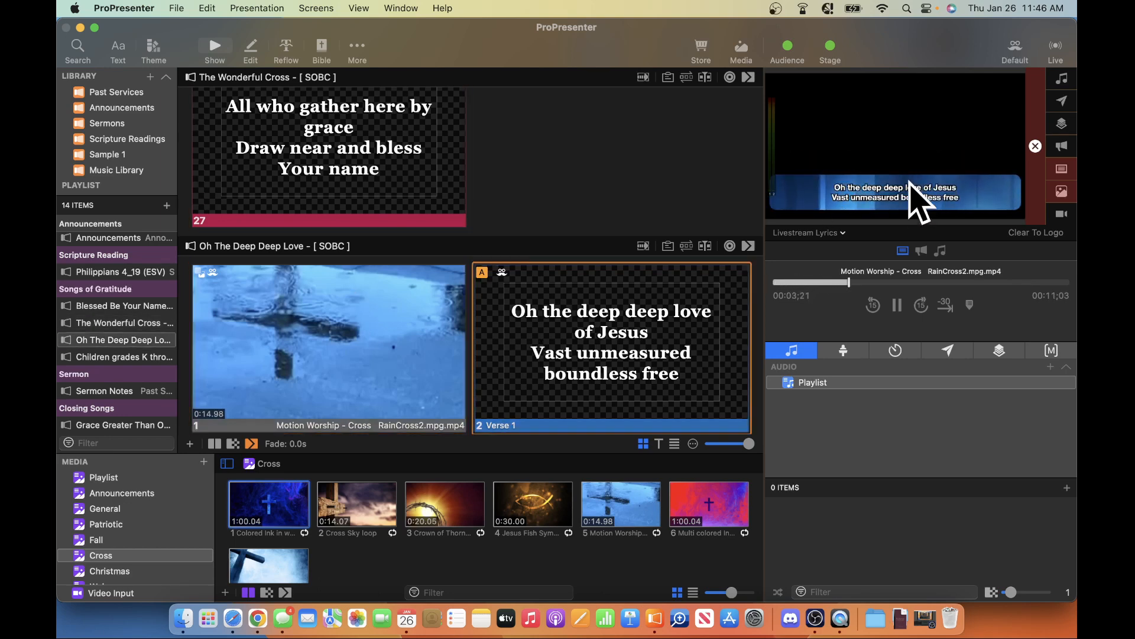
scroll(516, 358, "down", 5)
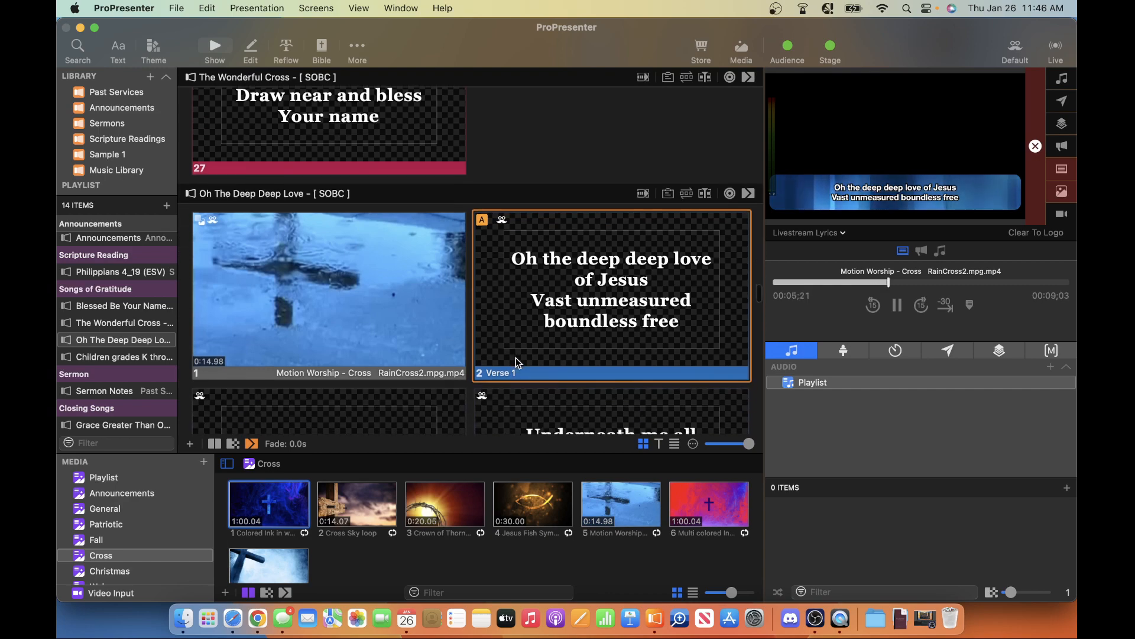
scroll(515, 357, "down", 20)
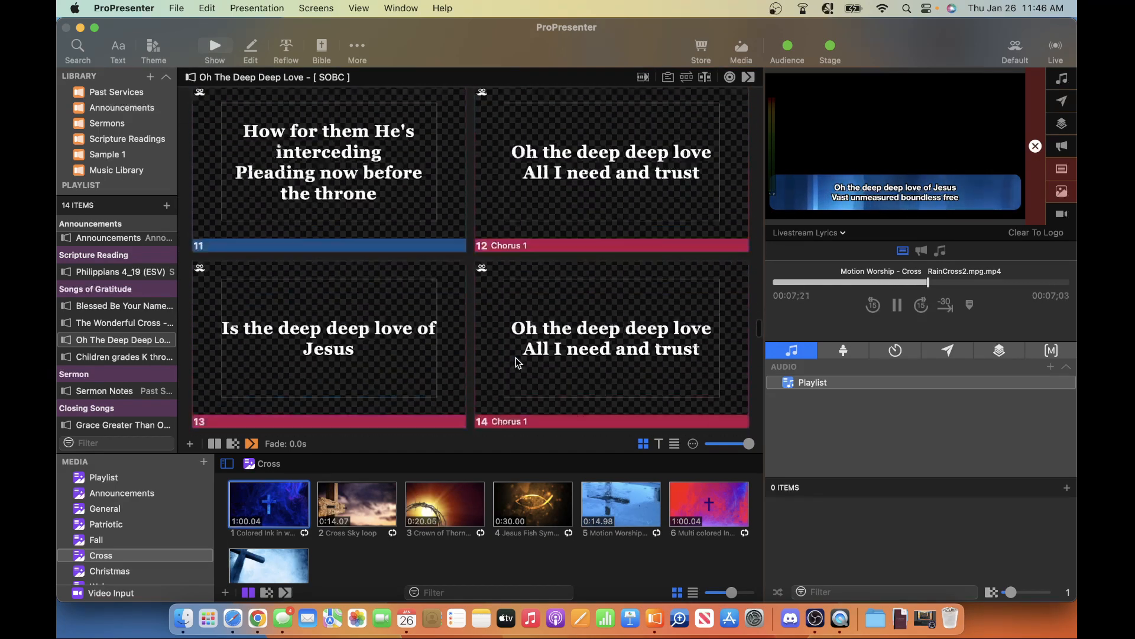
scroll(515, 357, "down", 15)
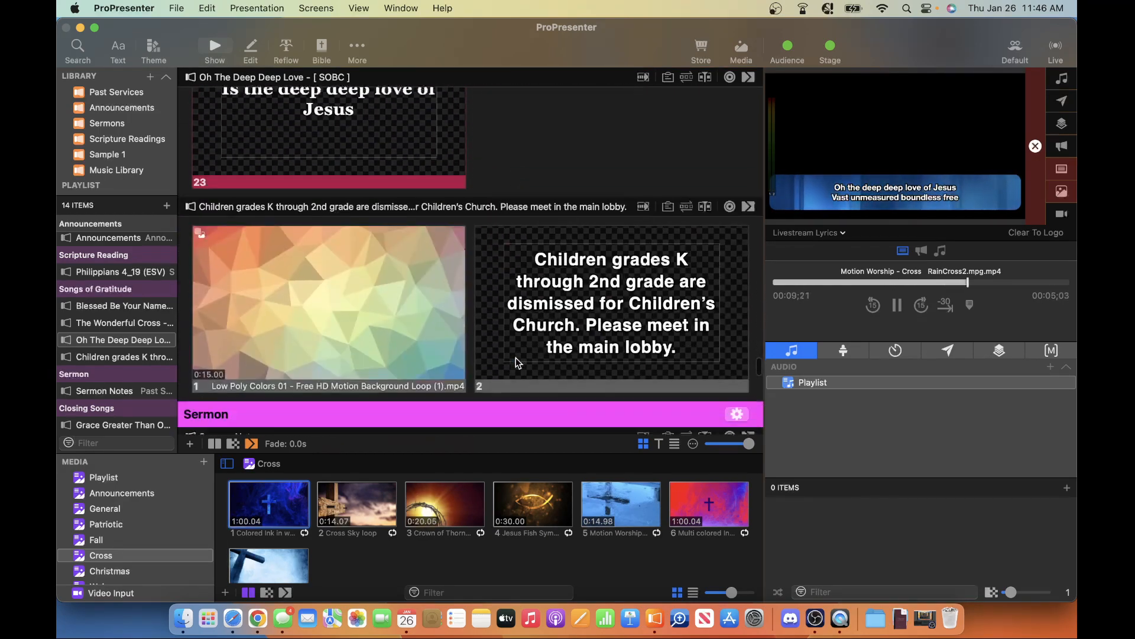
scroll(516, 357, "down", 2)
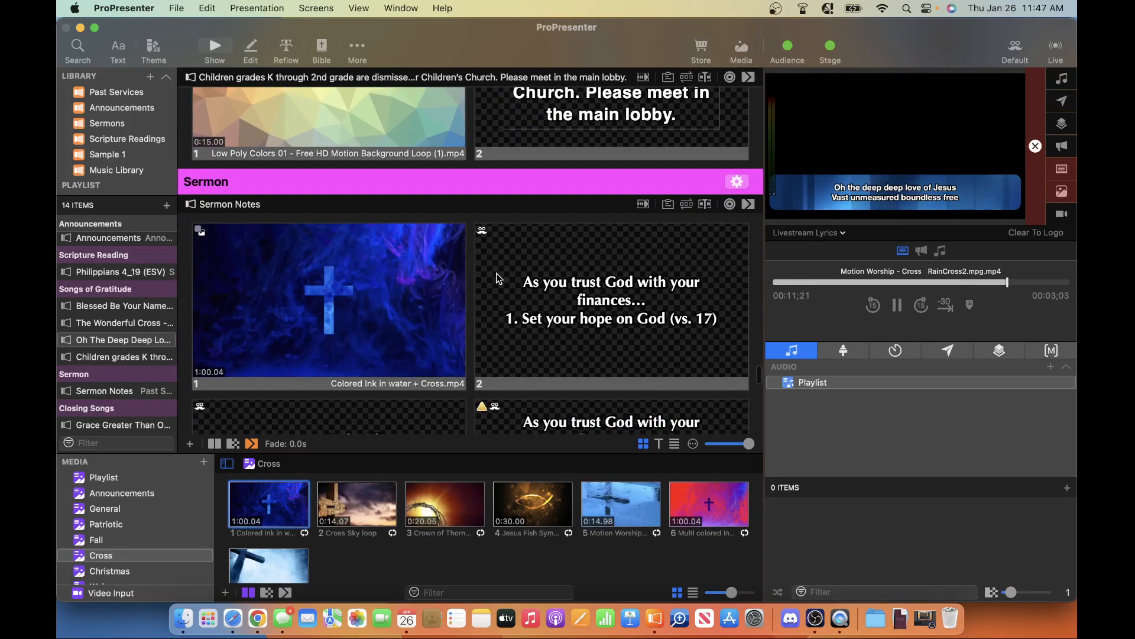
left_click(559, 302)
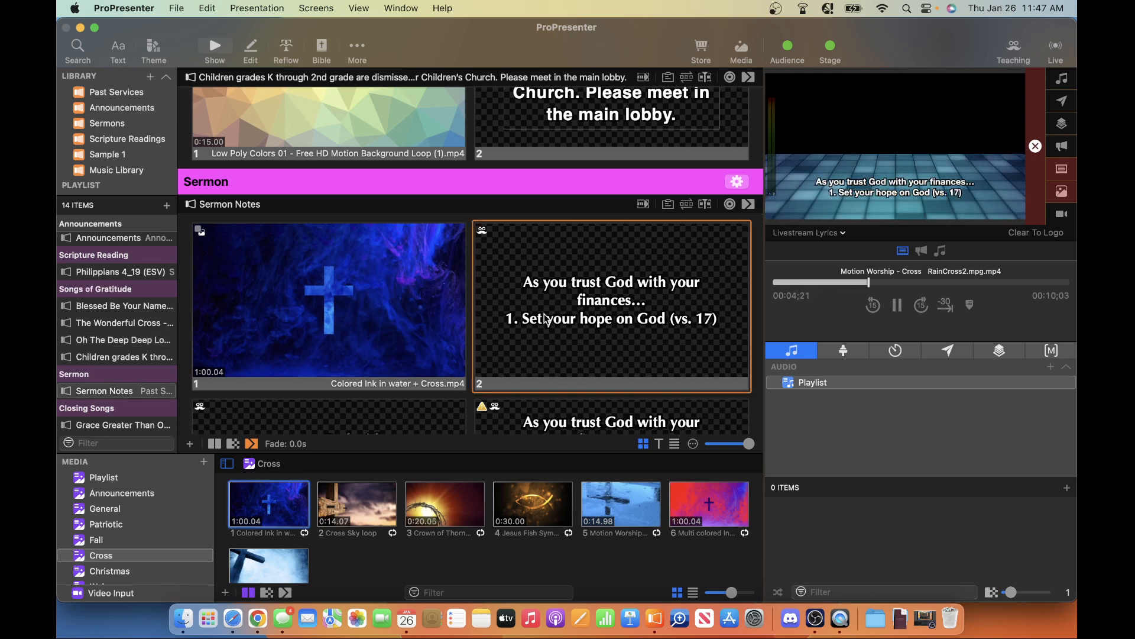
scroll(485, 302, "down", 3)
scroll(485, 303, "down", 1)
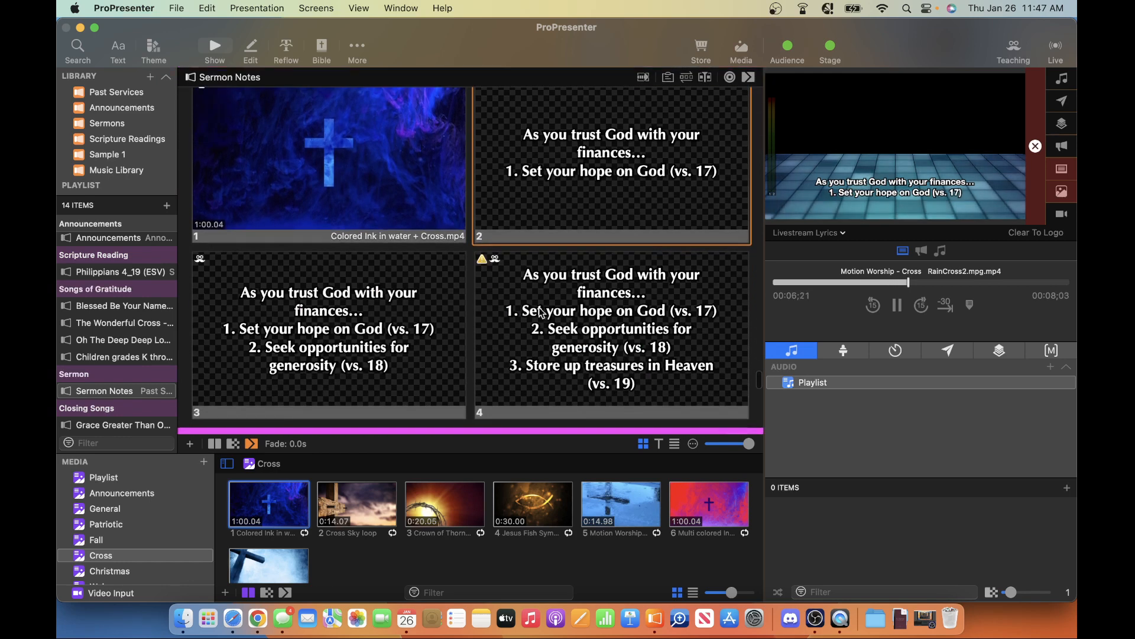
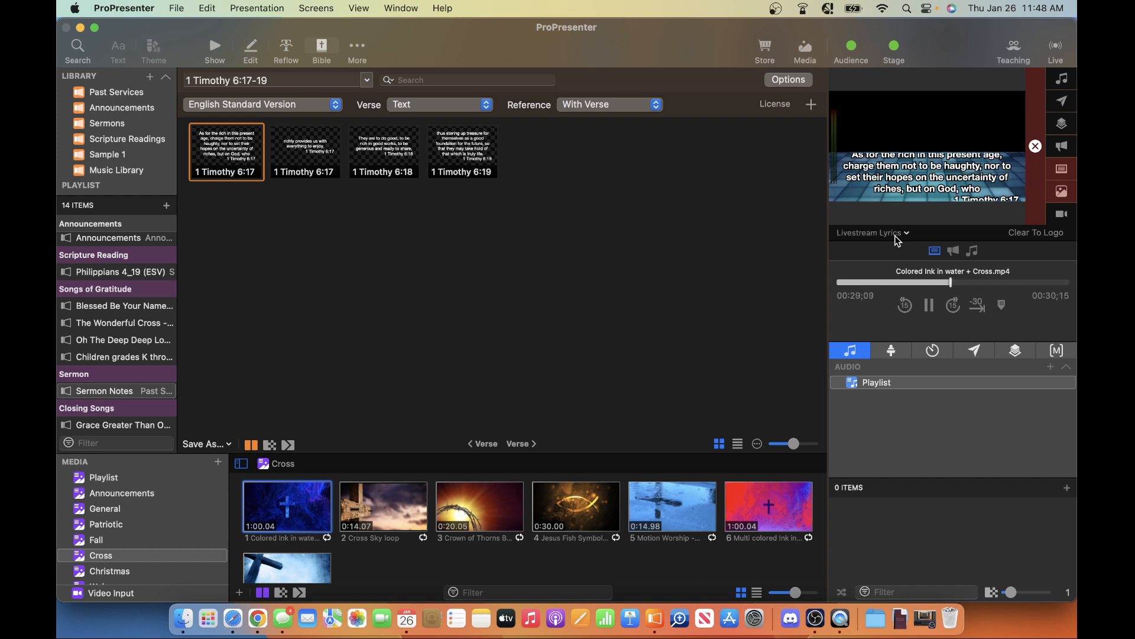
Switch the output preview to Front and Back Screens and save the 1 Timothy 6:17-19 passage to the January 29 playlist
left_click(896, 235)
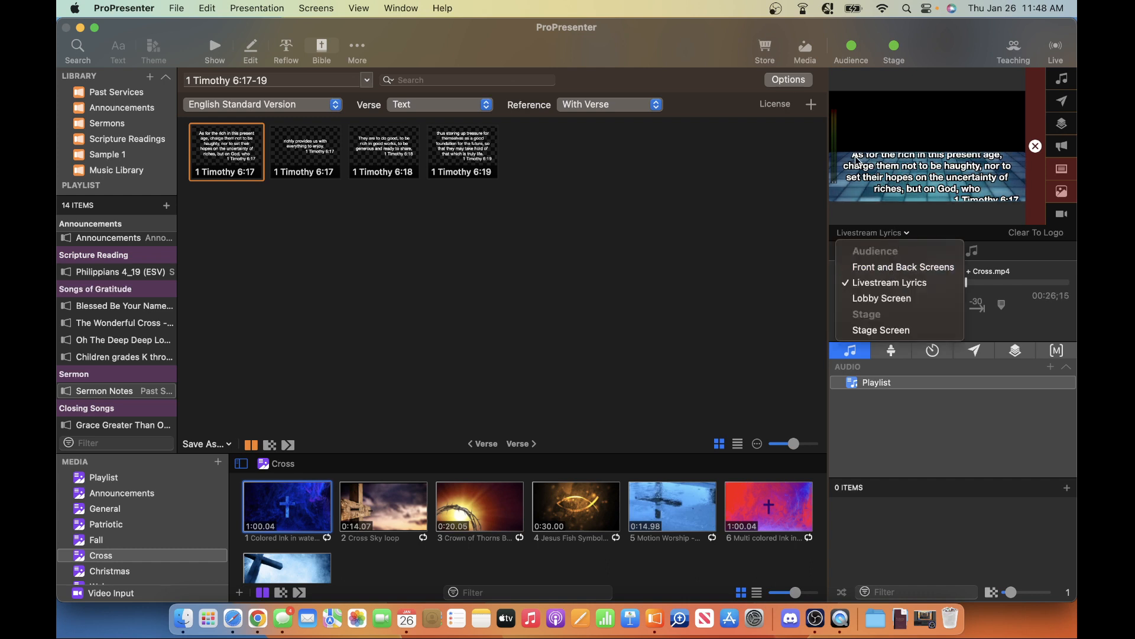
left_click(903, 267)
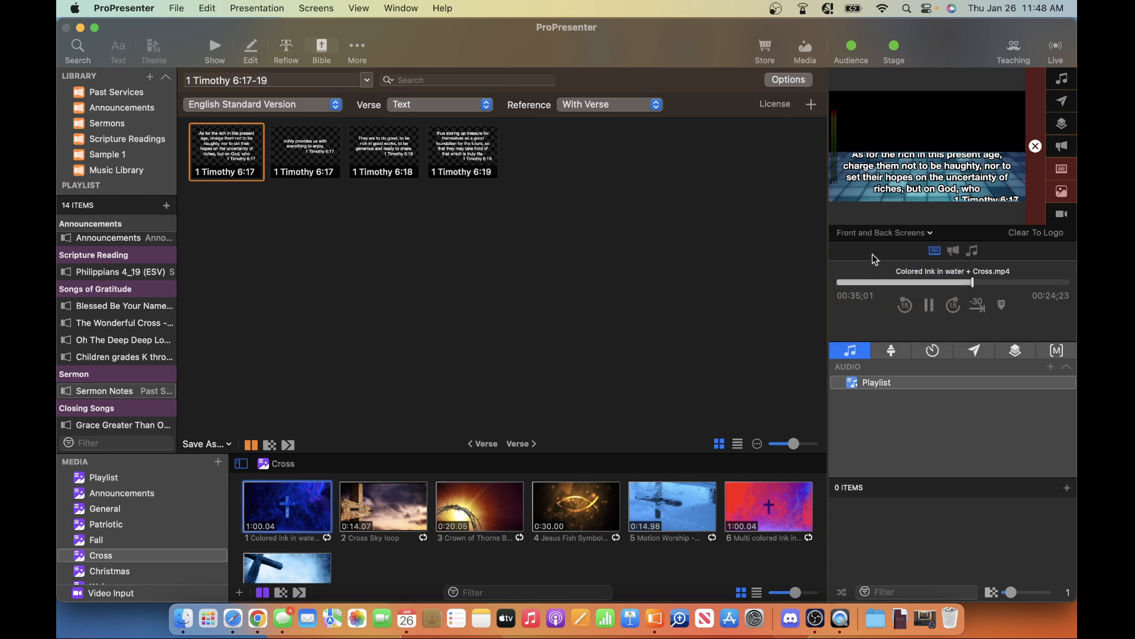
left_click(205, 443)
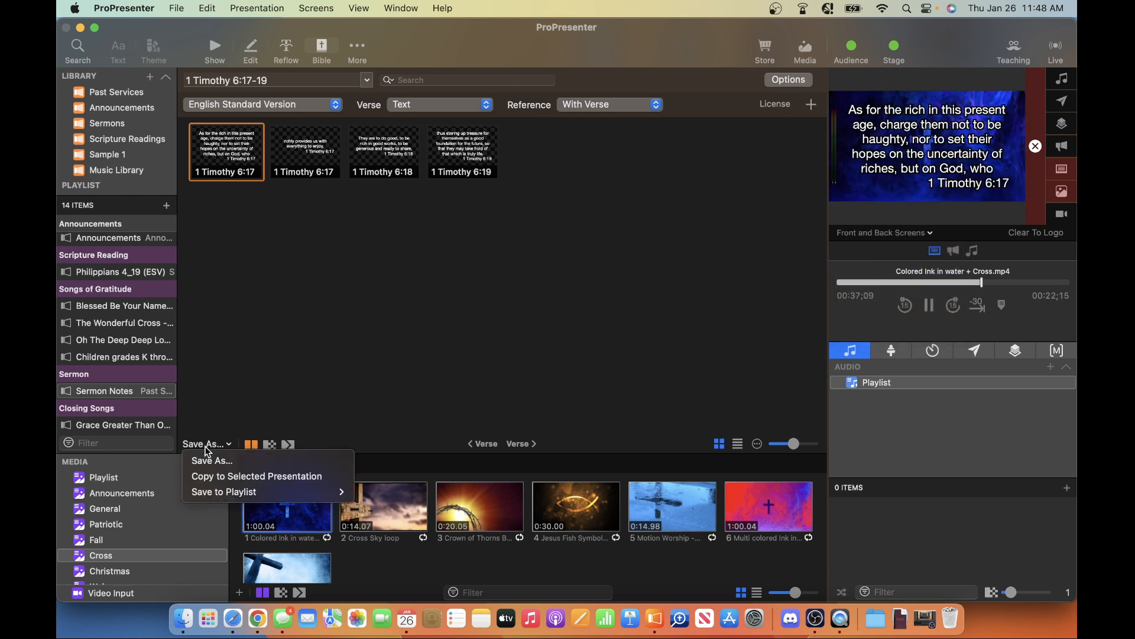
mouse_move(231, 492)
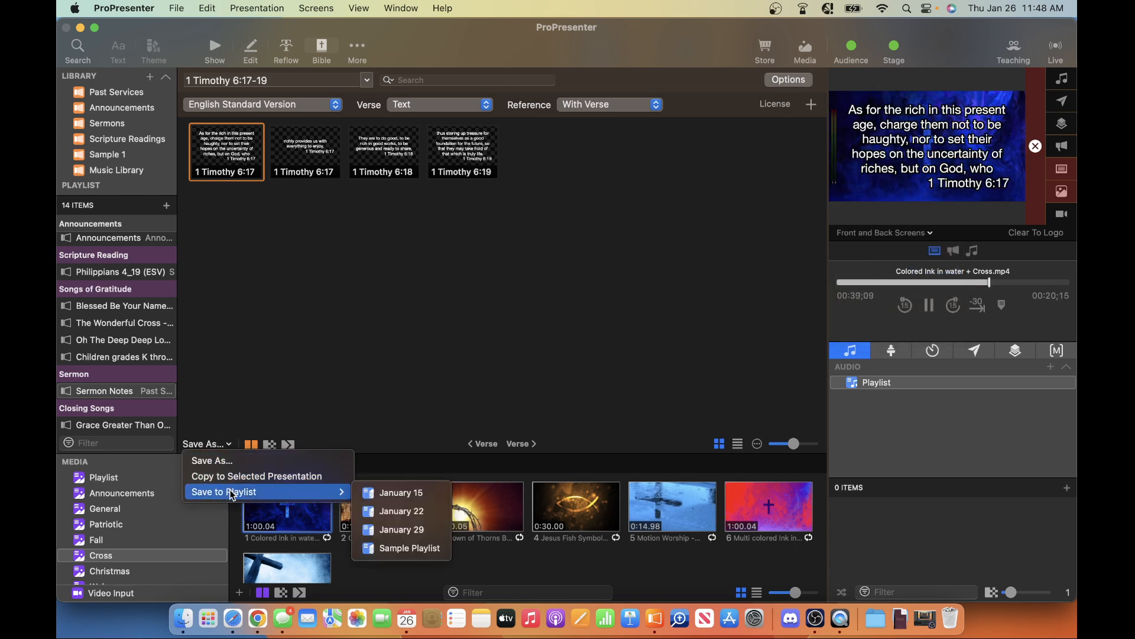
left_click(385, 529)
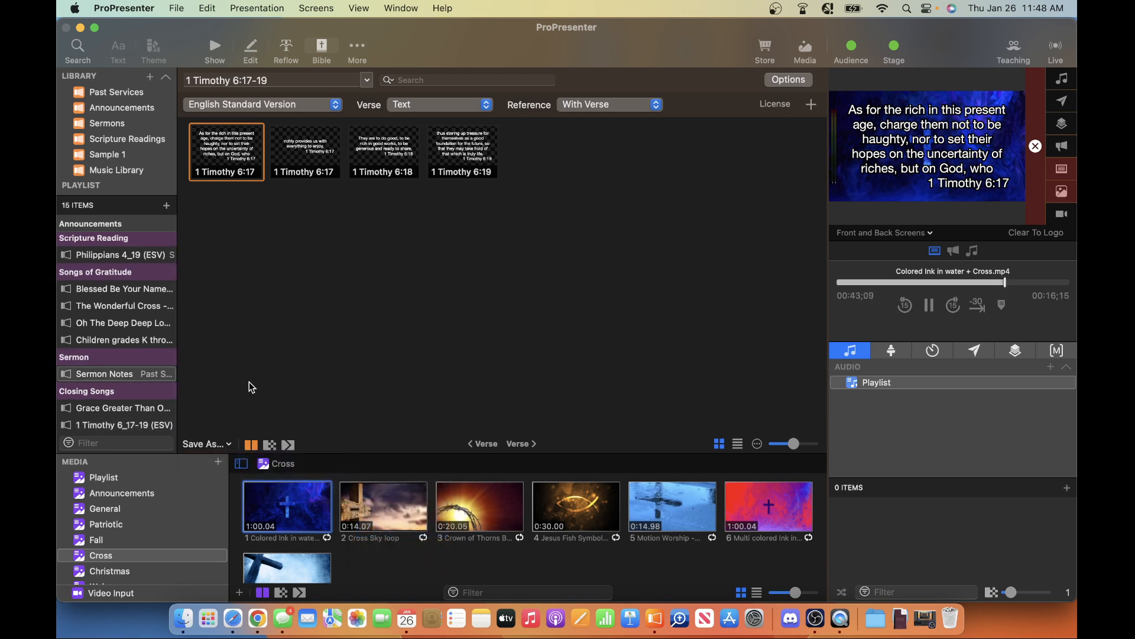
Return to the presentation view, hide the media bin and move 1 Timothy 6_17-19 (ESV) above Sermon Notes in the Sermon section
left_click(215, 47)
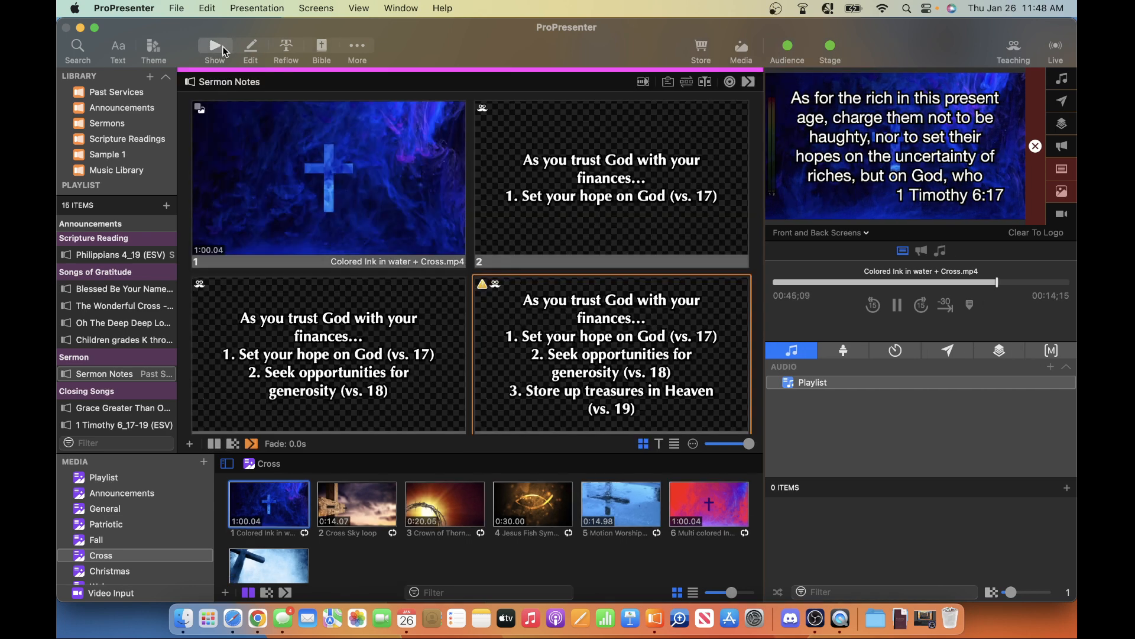
scroll(142, 333, "down", 2)
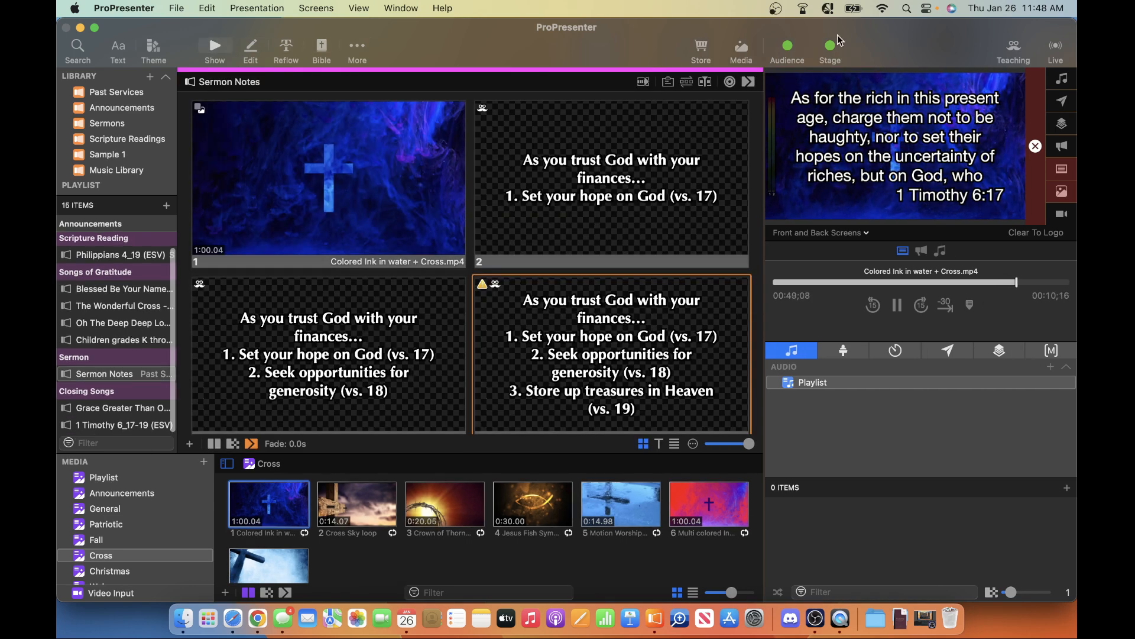
left_click(740, 47)
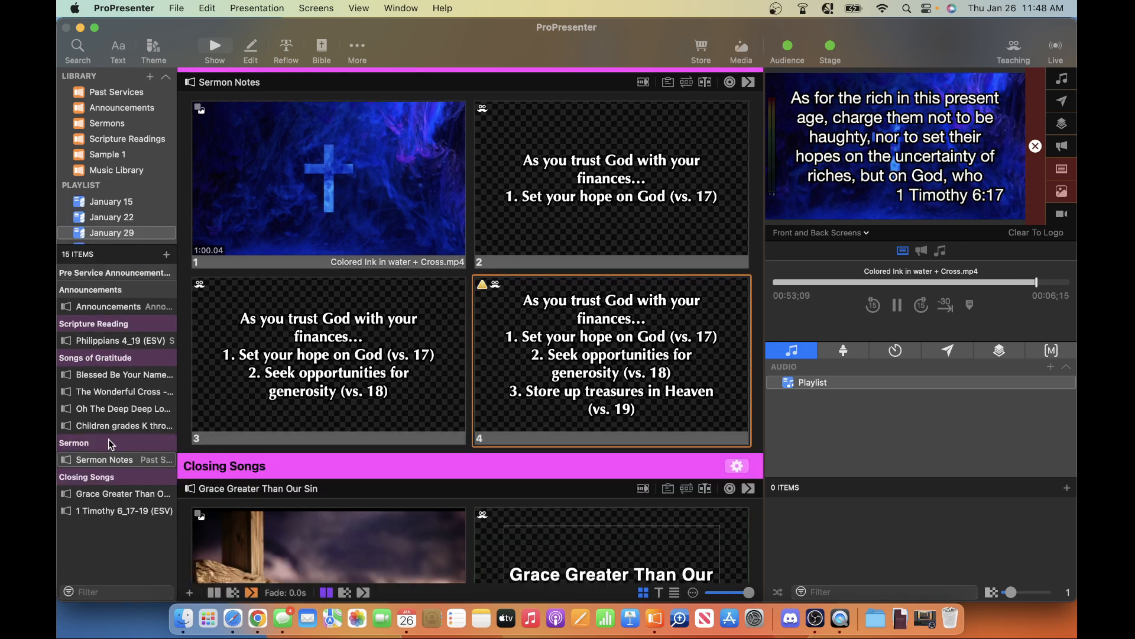
left_click(94, 511)
left_click_drag(108, 514, 103, 452)
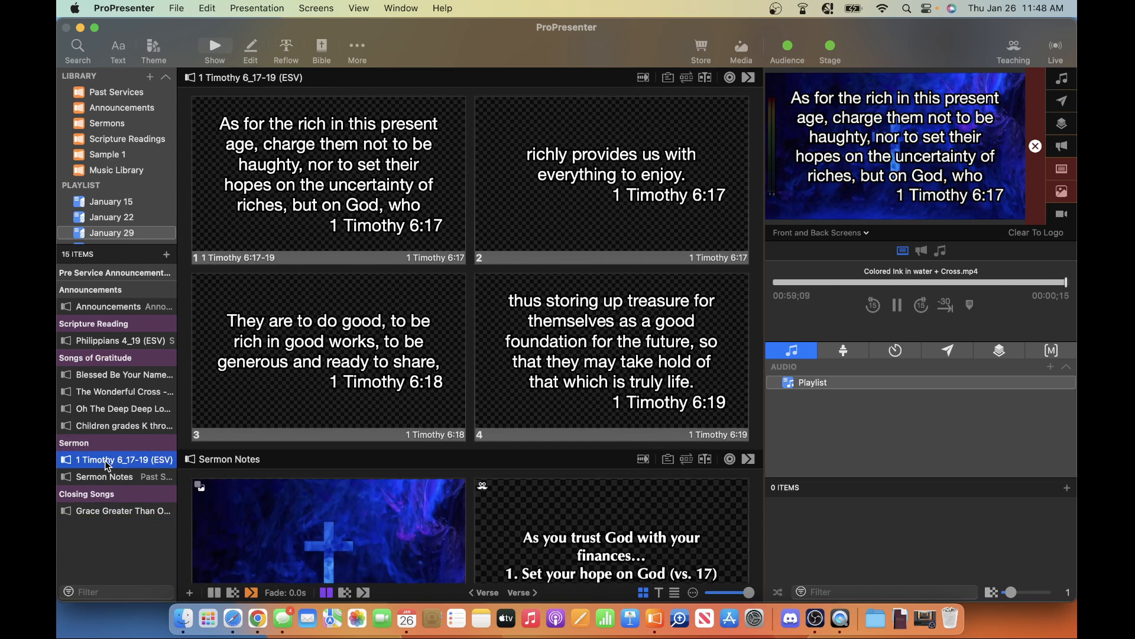
Look over the 1 Timothy 6_17-19 slides and show the first Sermon Notes slide with the cross background
scroll(428, 318, "up", 2)
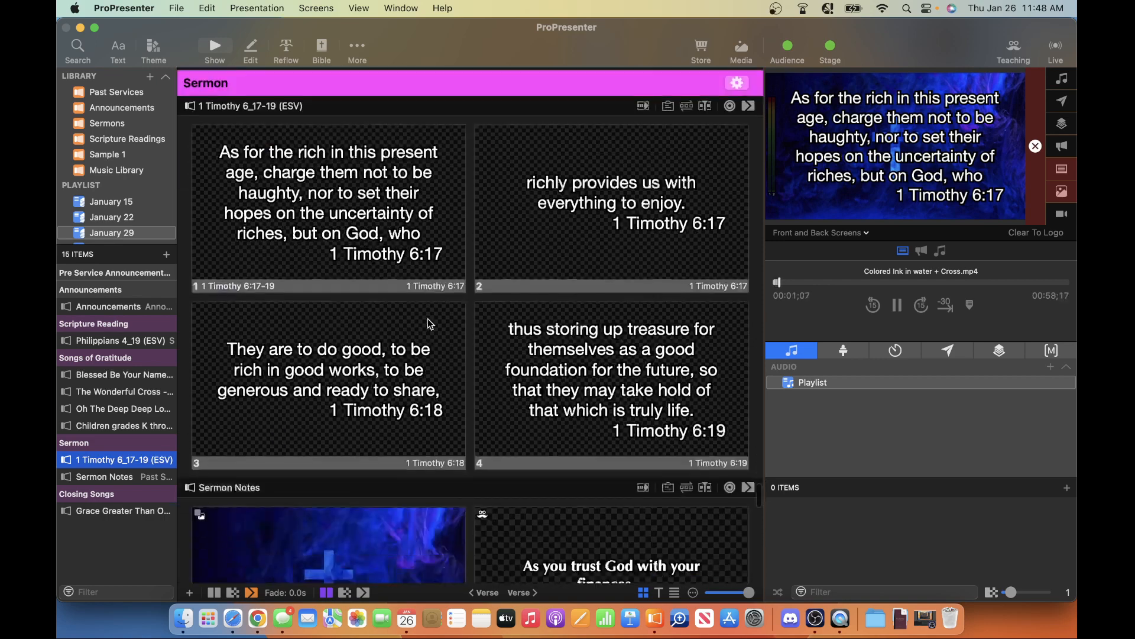
scroll(427, 318, "down", 3)
left_click(314, 510)
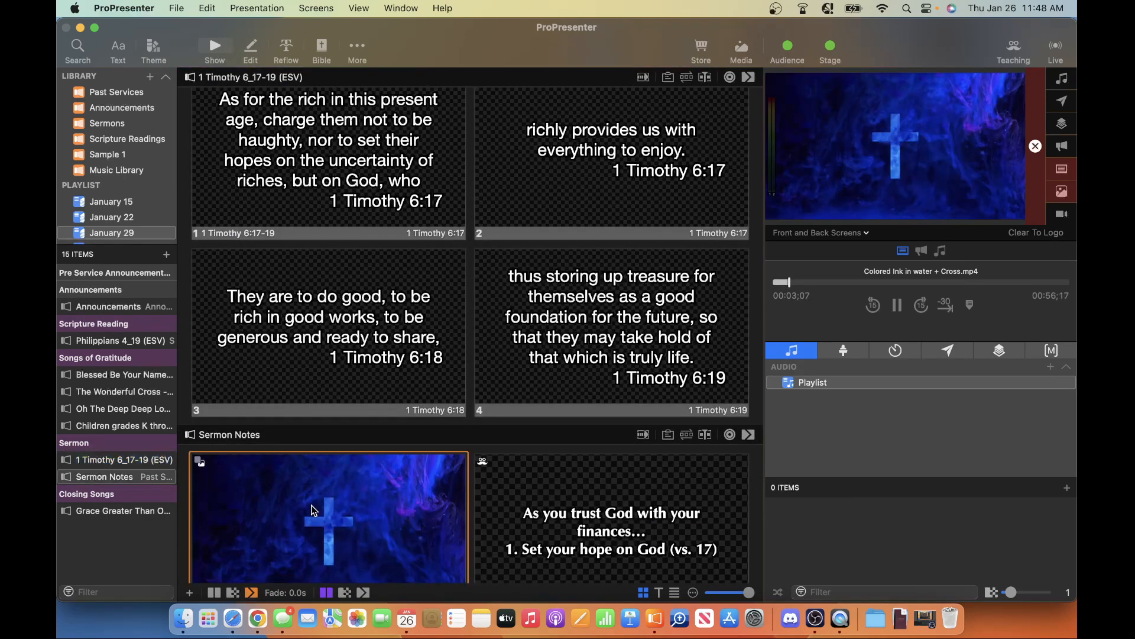
Reopen the media bin and add the Colored Ink in water + Cross video as the opening slide of 1 Timothy 6_17-19 (ESV)
scroll(225, 223, "up", 3)
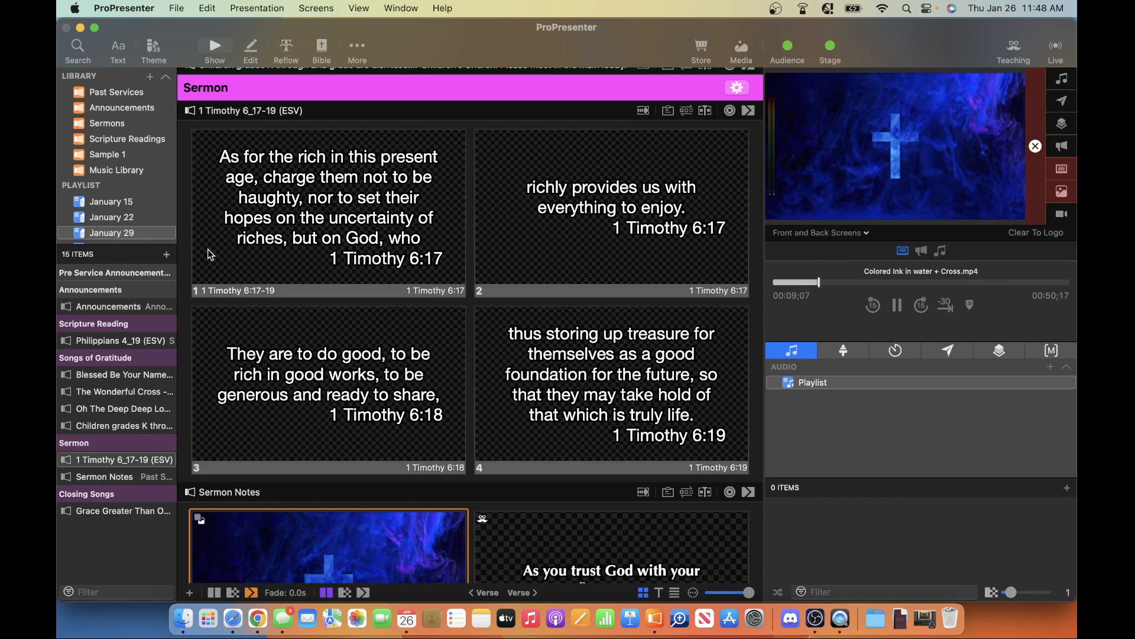
scroll(207, 249, "down", 5)
scroll(238, 292, "up", 4)
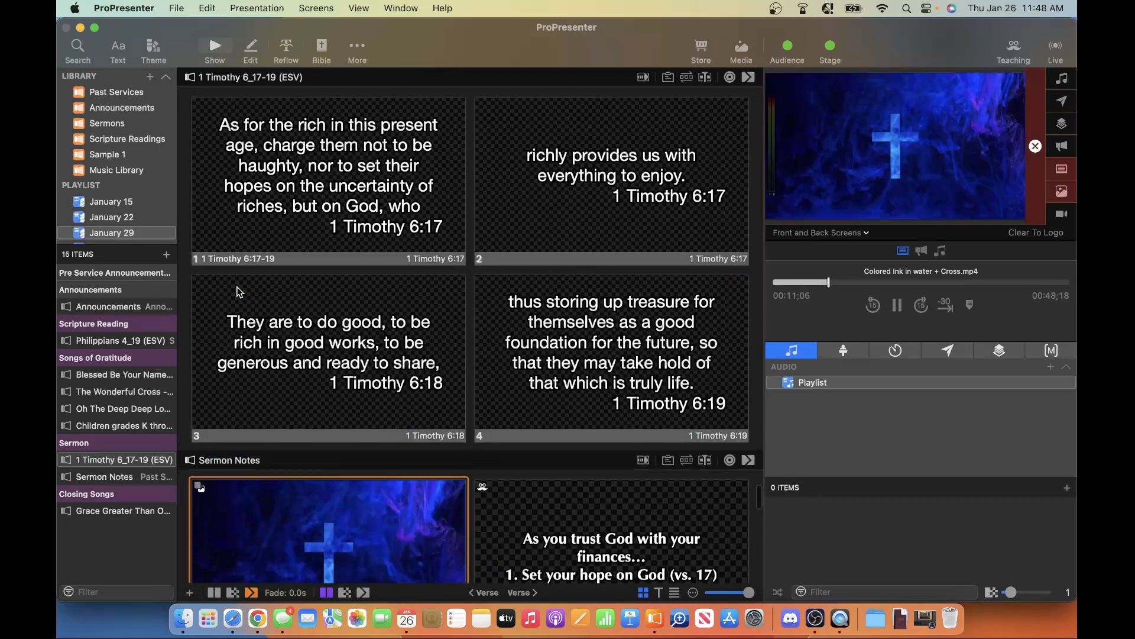
scroll(238, 291, "up", 4)
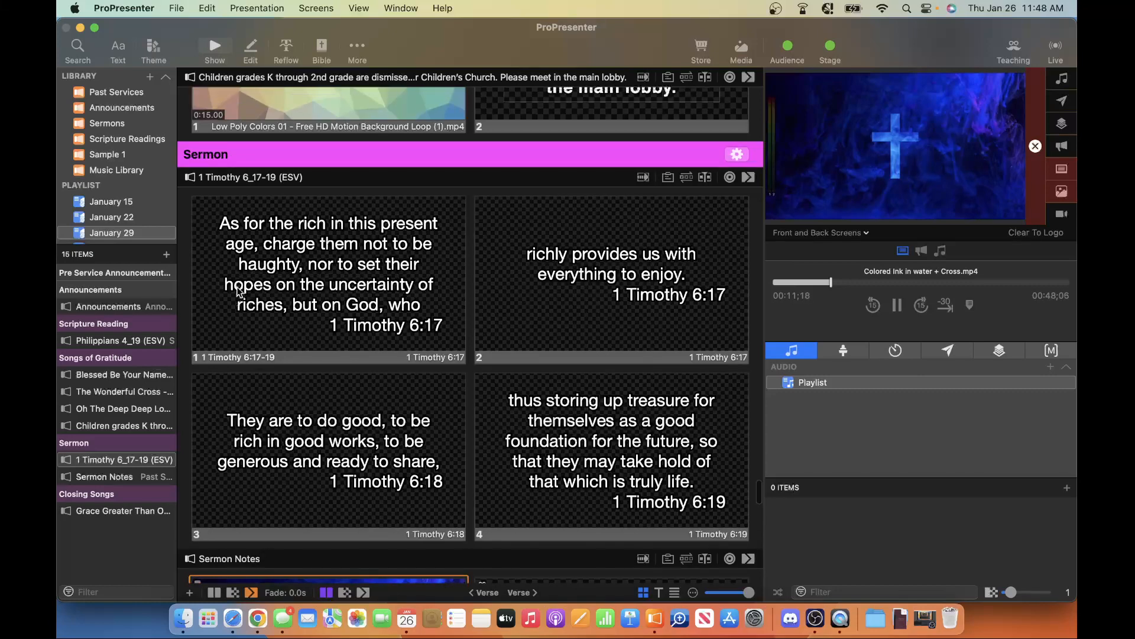
left_click(739, 52)
left_click_drag(293, 498, 206, 270)
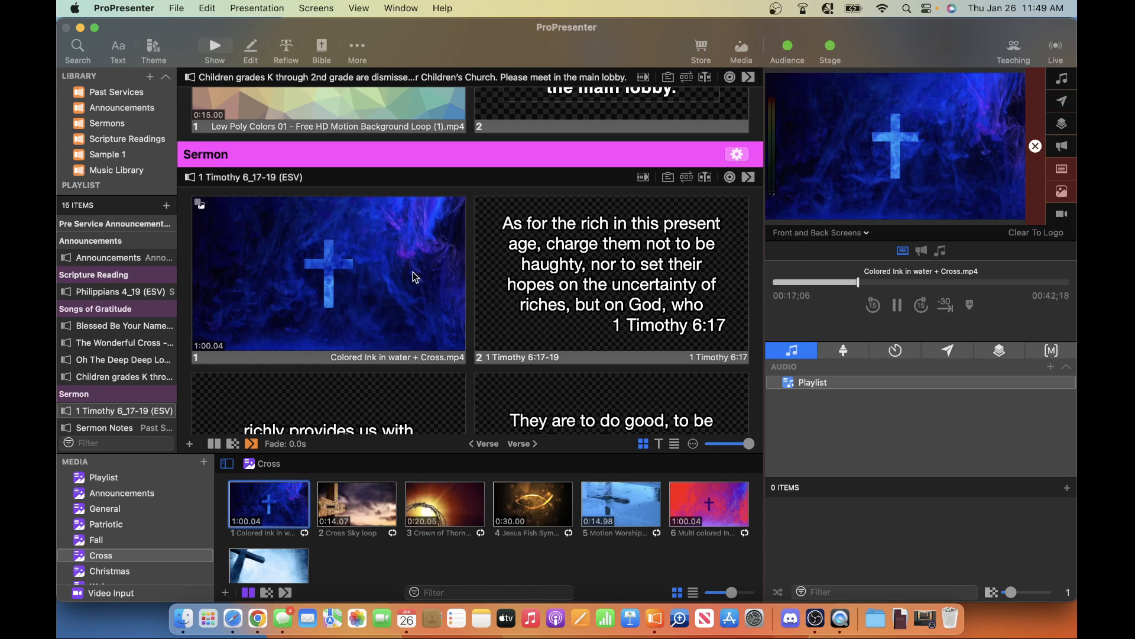
Show slide 2 of the 1 Timothy passage and check it on Livestream Lyrics before returning the preview to Front and Back Screens
left_click(572, 277)
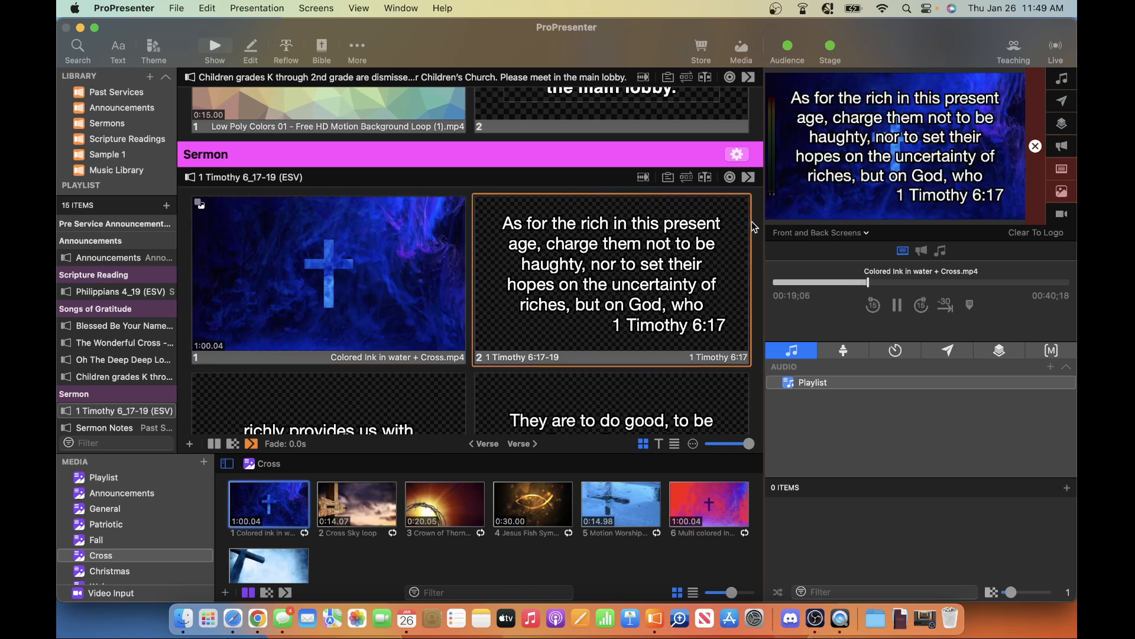
left_click(815, 233)
left_click(819, 281)
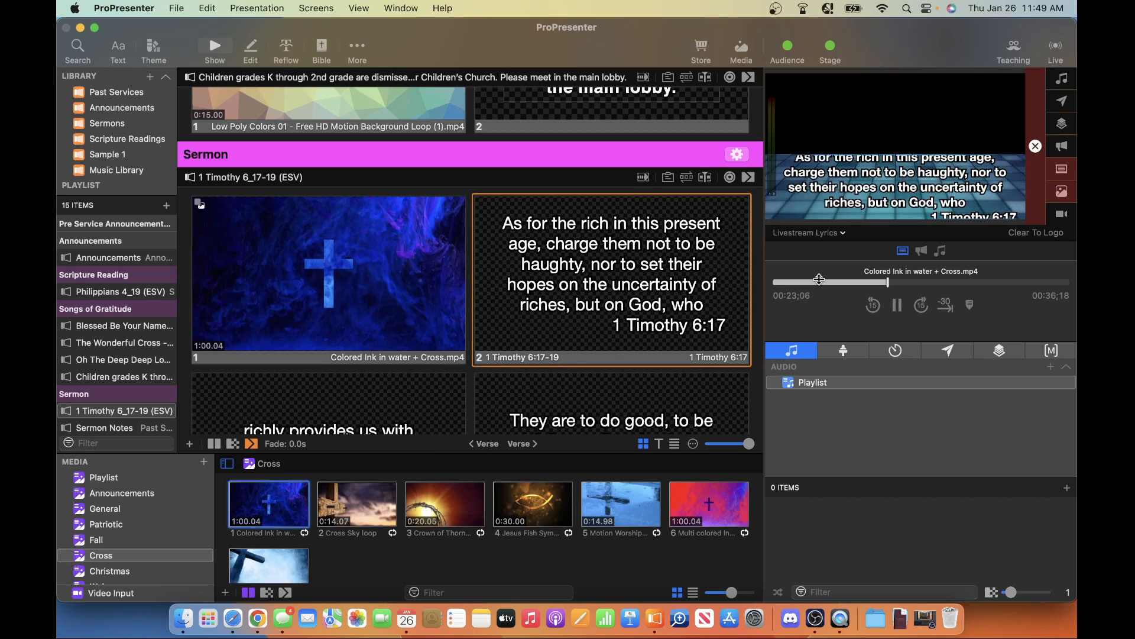
left_click(827, 234)
left_click(840, 266)
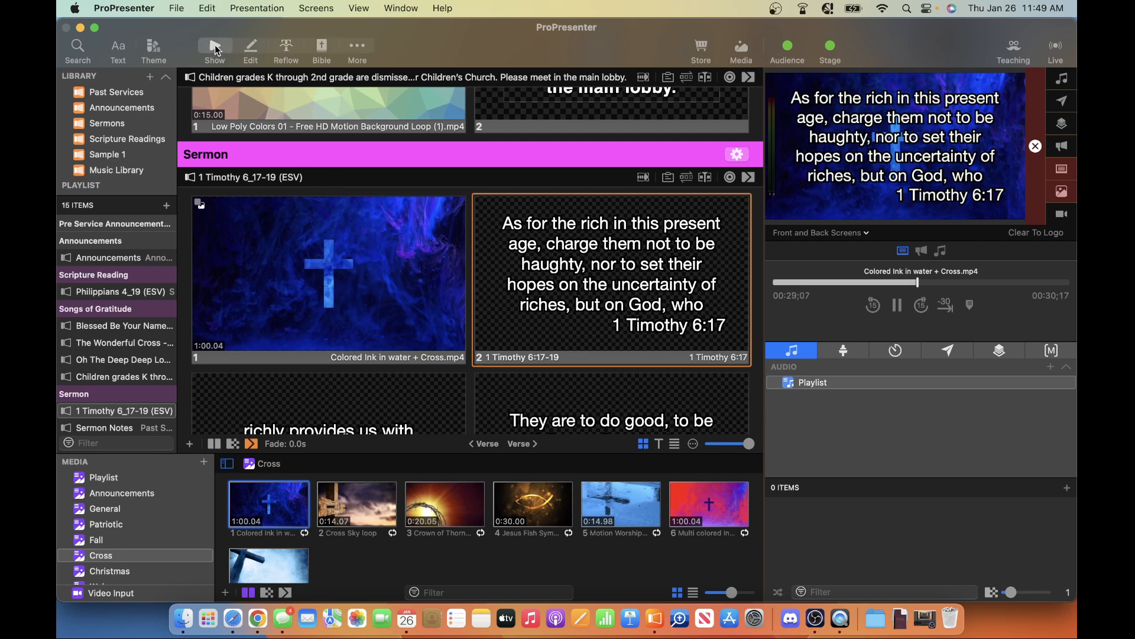
Open the 1 Timothy passage in the Reflow editor and insert a slide break after "but on God, who" on slide 2
left_click(287, 52)
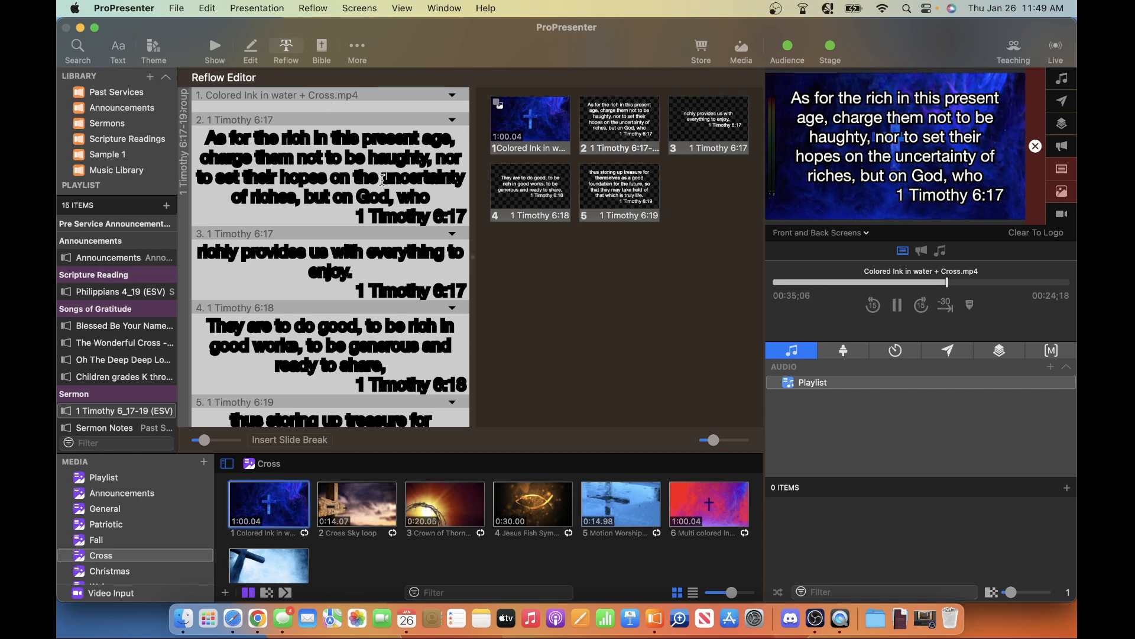
left_click_drag(436, 160, 464, 220)
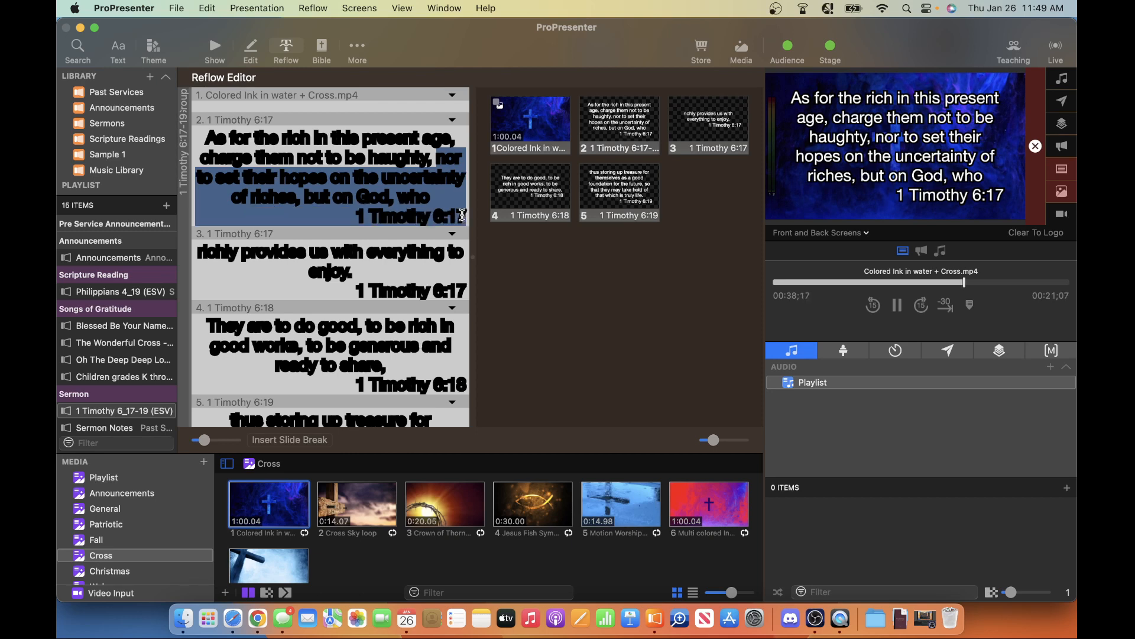
left_click(378, 179)
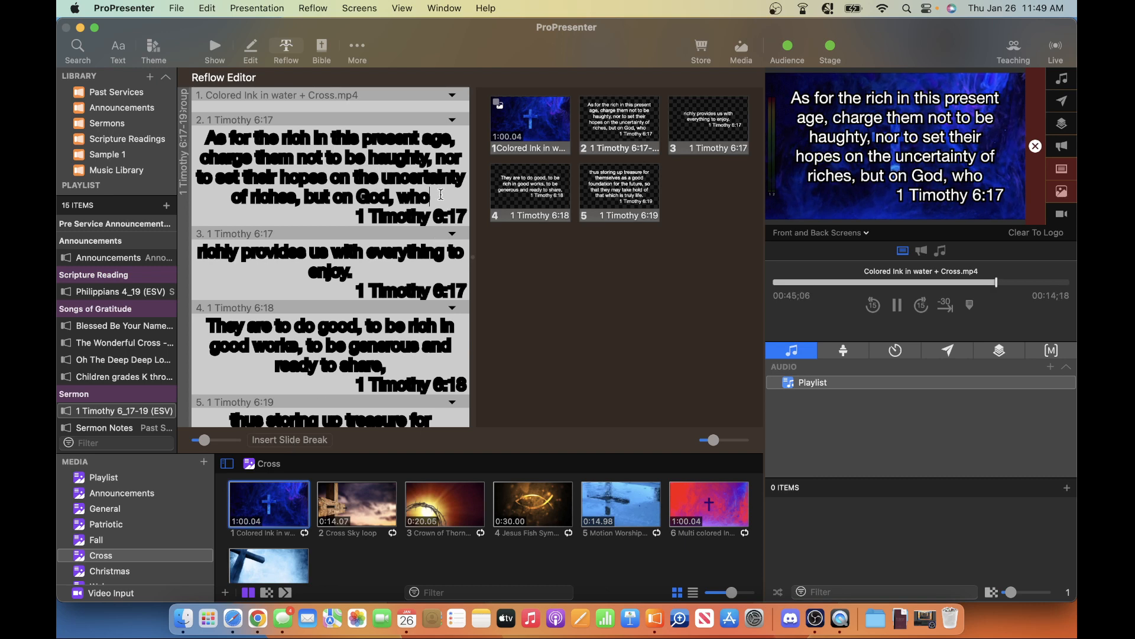
left_click(293, 444)
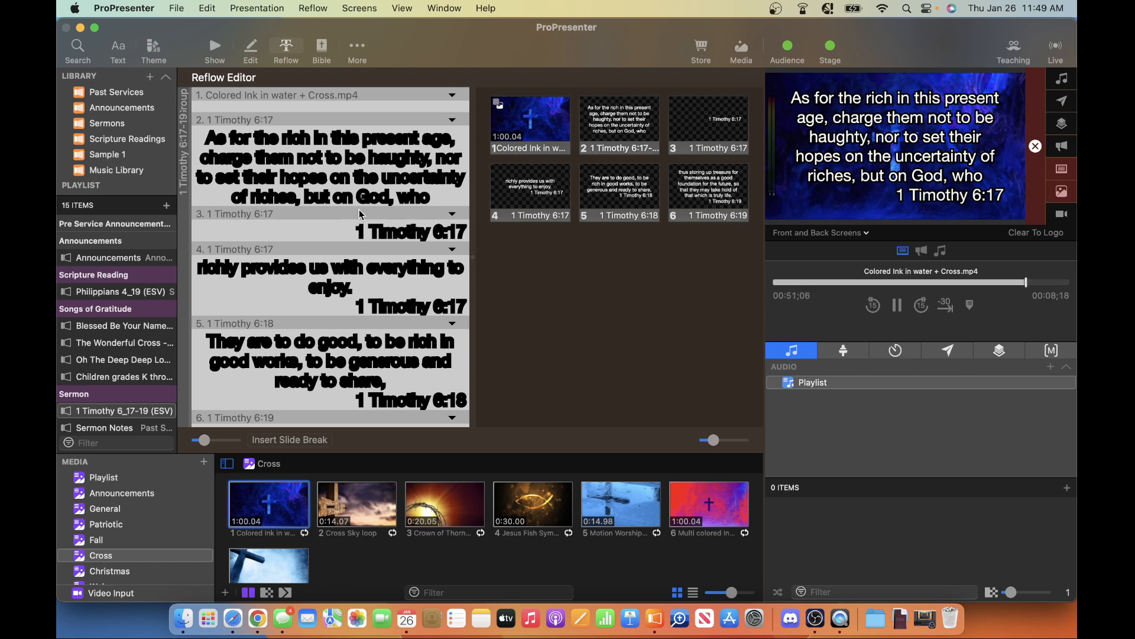
Move "nor to set their hopes on the uncertainty of riches, but on God, who" from slide 2 to slide 3, above the verse reference
left_click_drag(435, 197, 441, 159)
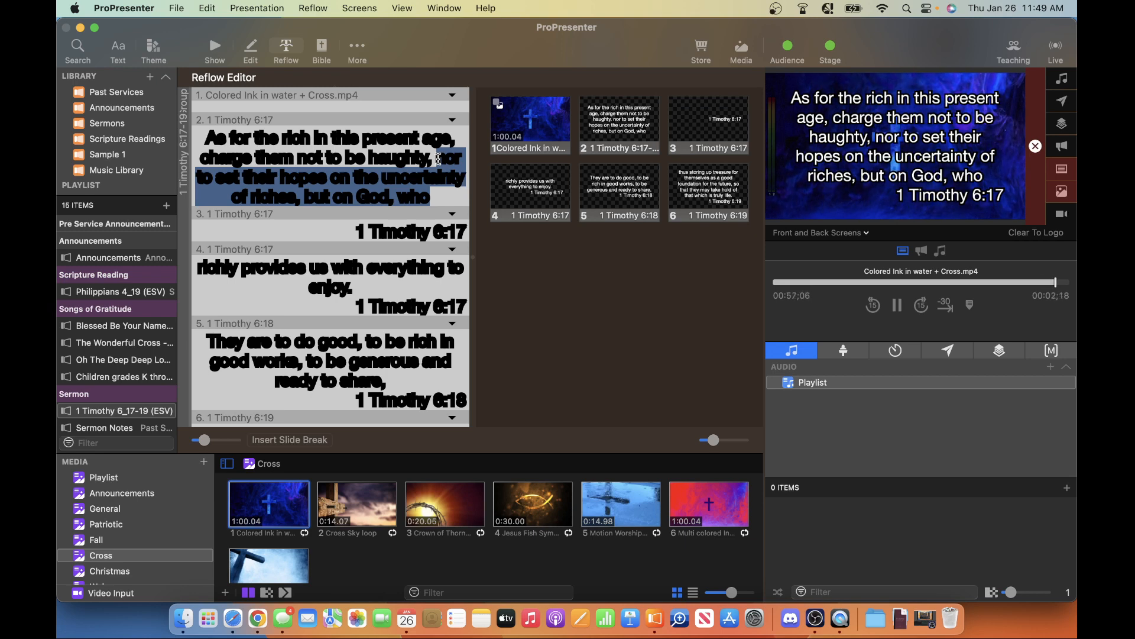
right_click(411, 192)
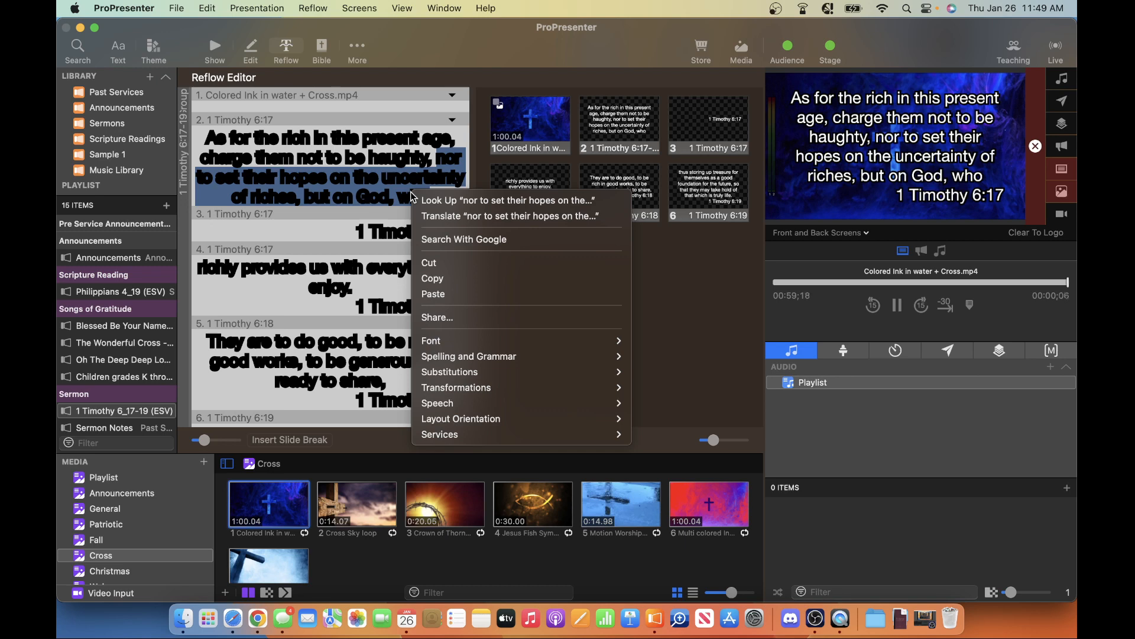
left_click(434, 264)
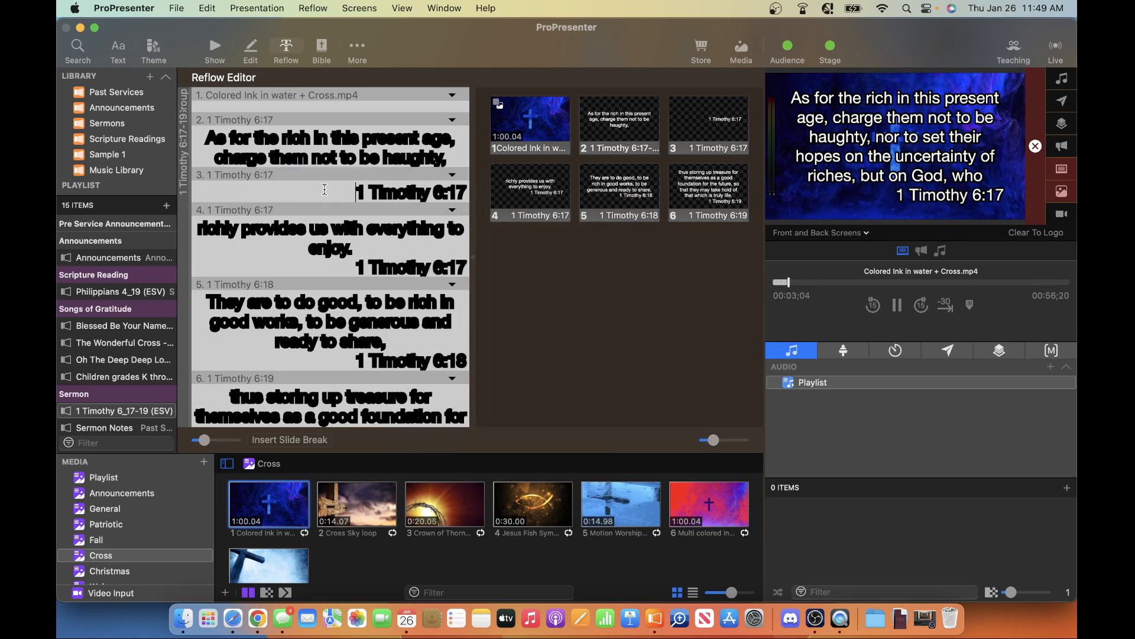
right_click(325, 189)
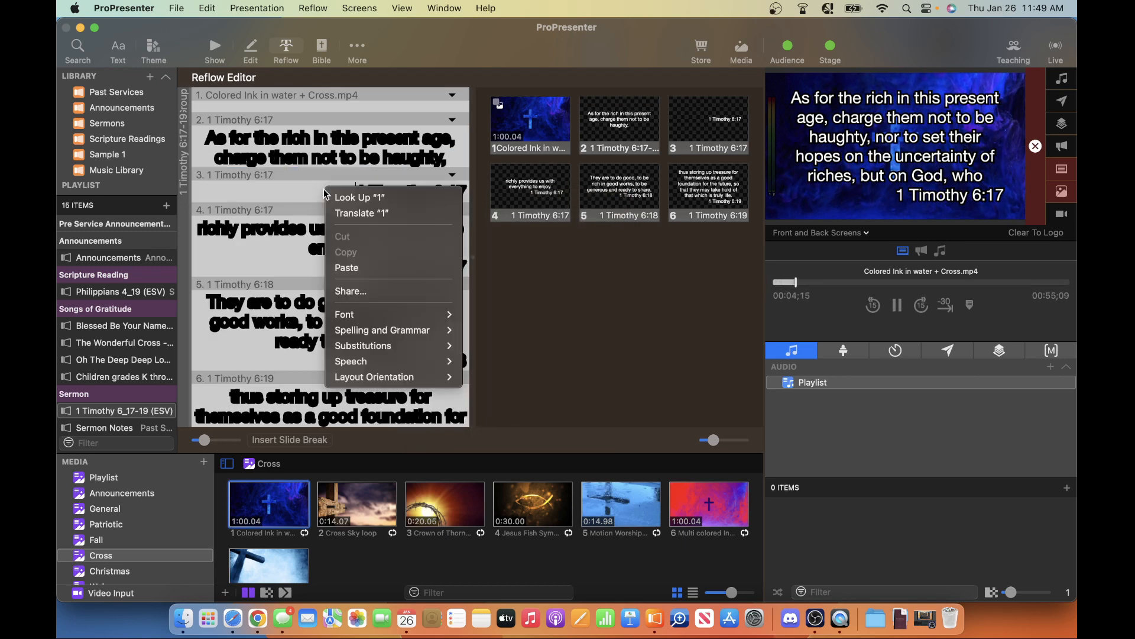
left_click(361, 269)
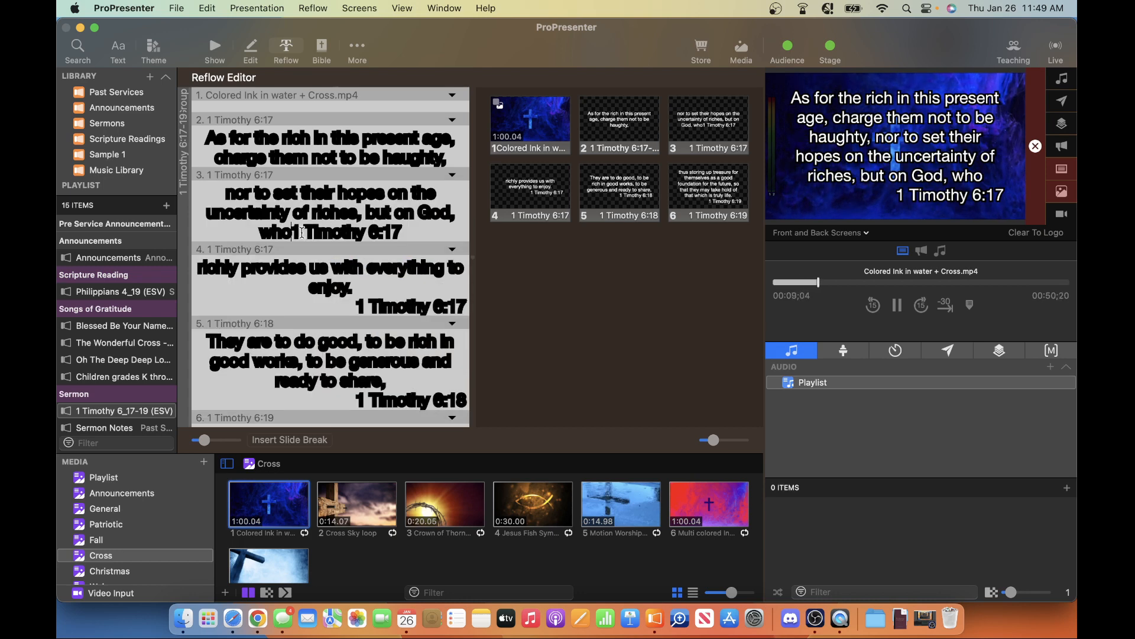
key("Return")
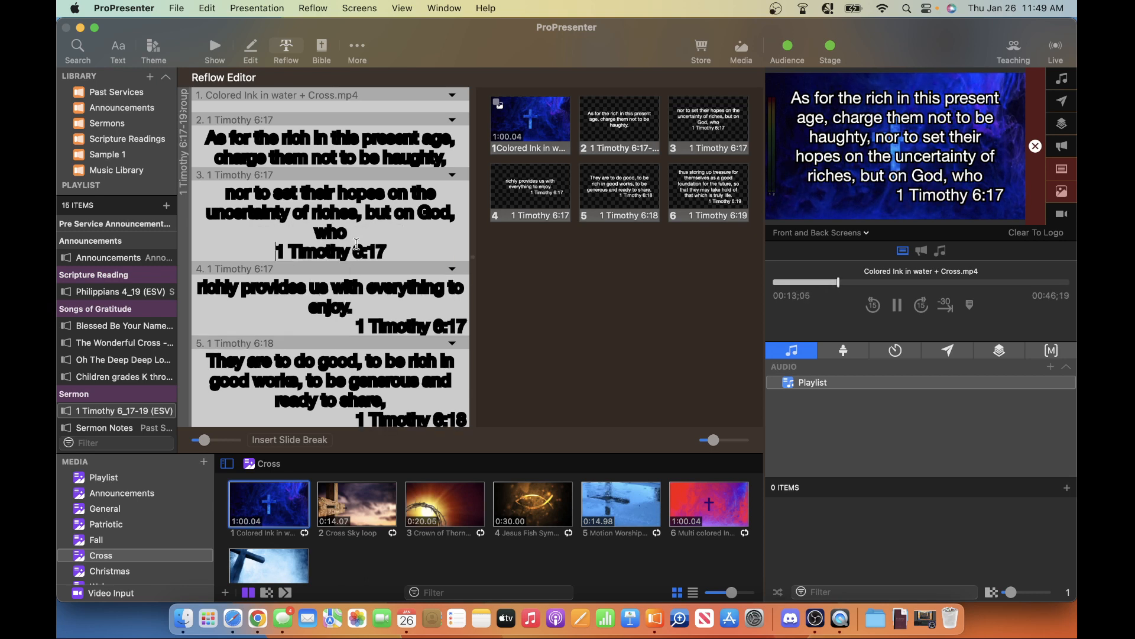
Move the word "who" from the end of slide 3's verse text to the start of slide 4
left_click_drag(353, 233, 313, 234)
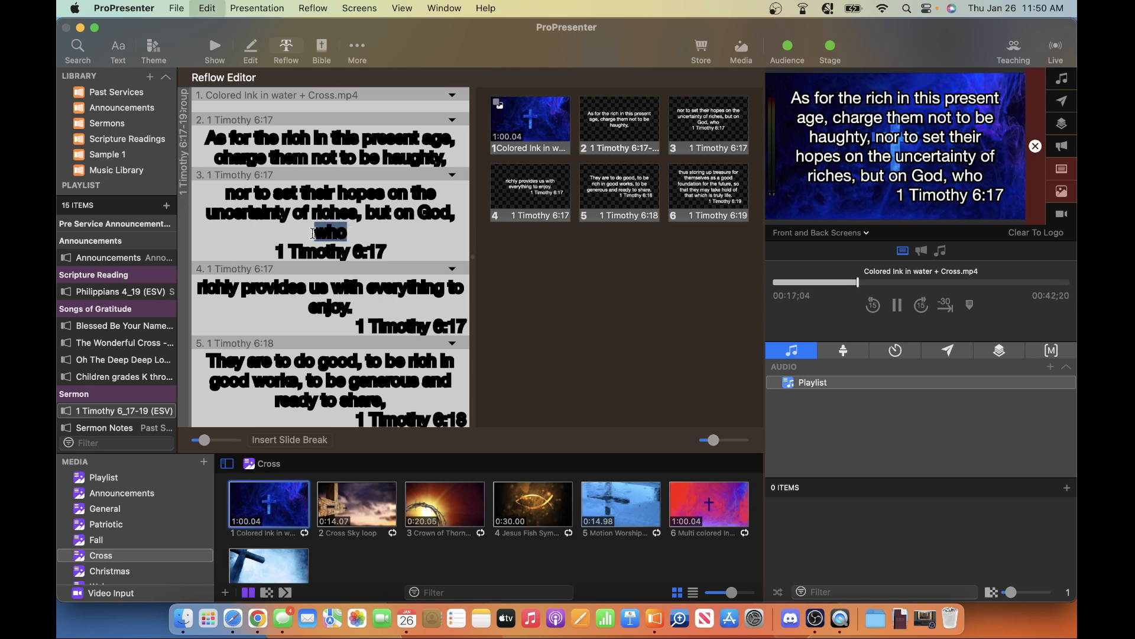
key("BackSpace")
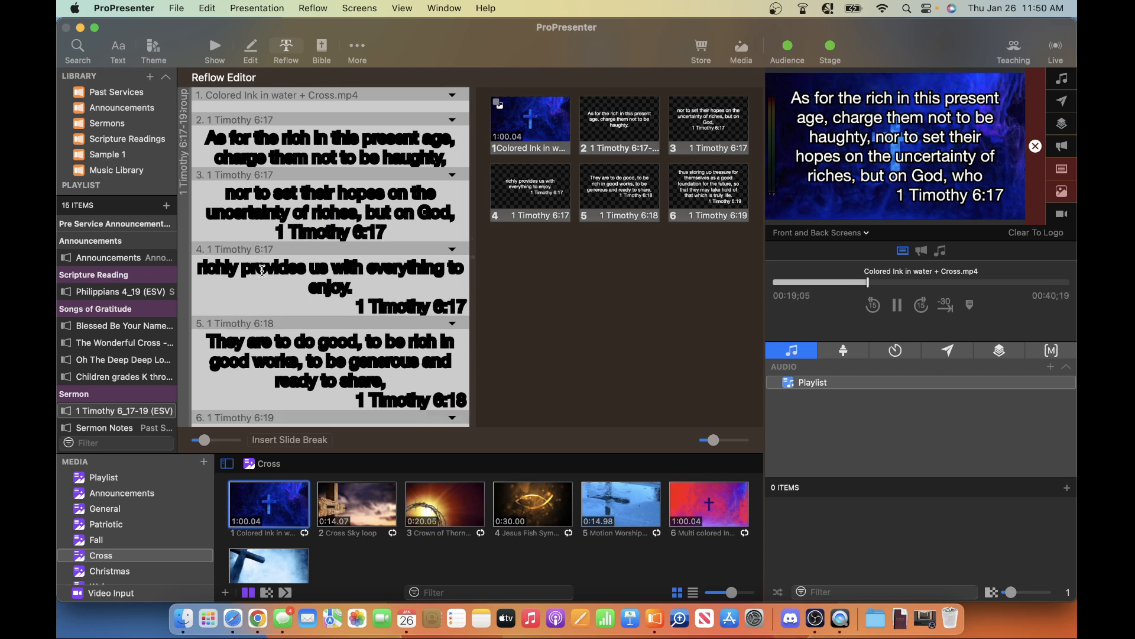
key("super+v")
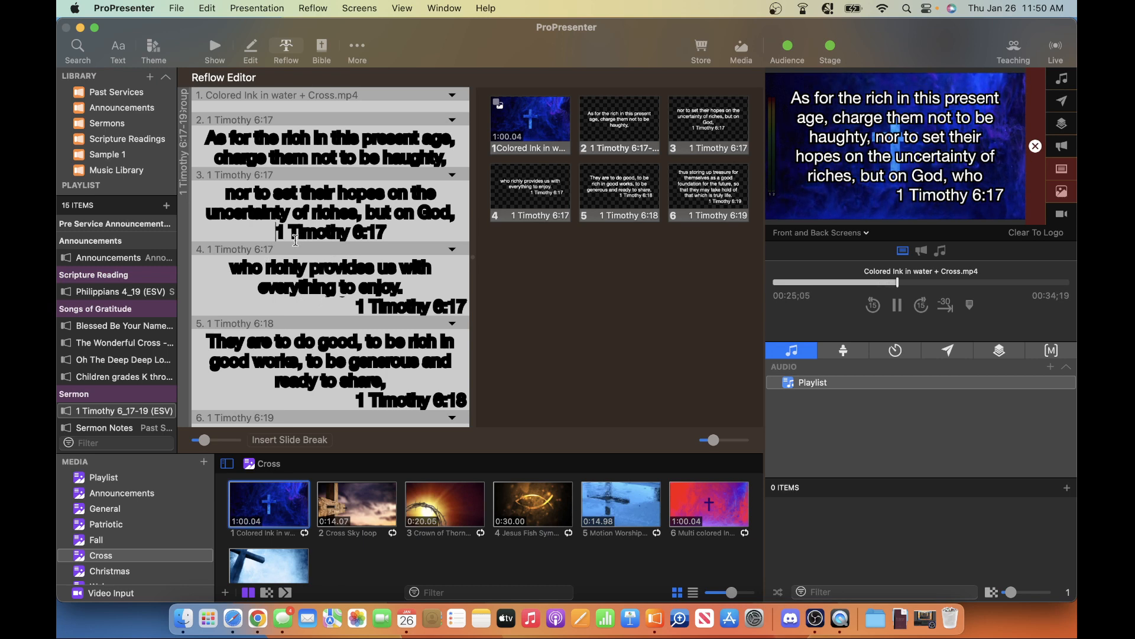
Delete the 1 Timothy 6:17 reference and its leftover empty line from slide 3
left_click_drag(390, 231, 273, 228)
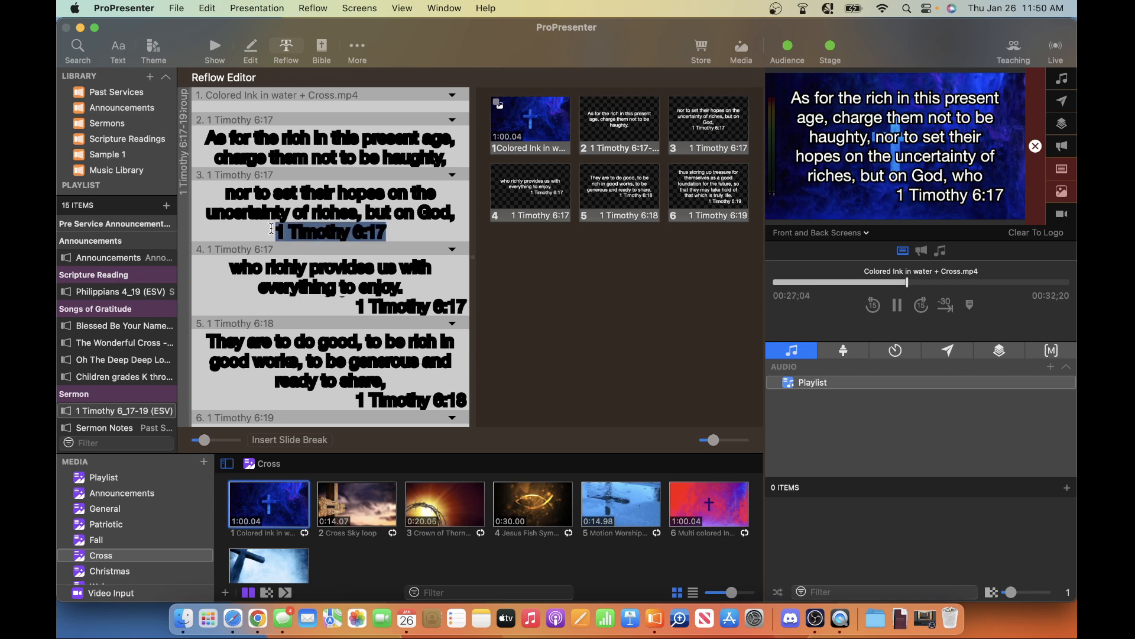
key("BackSpace")
key("BackSpace")
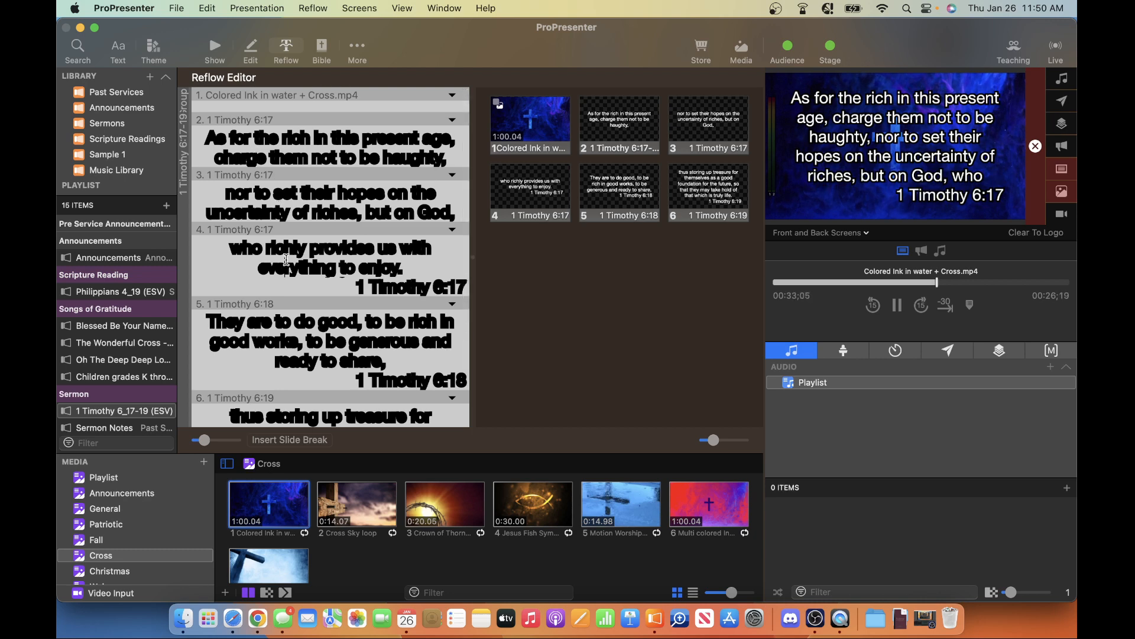
Insert a slide break after "the future," on the 1 Timothy 6:19 slide and return to the Show view
scroll(286, 260, "down", 4)
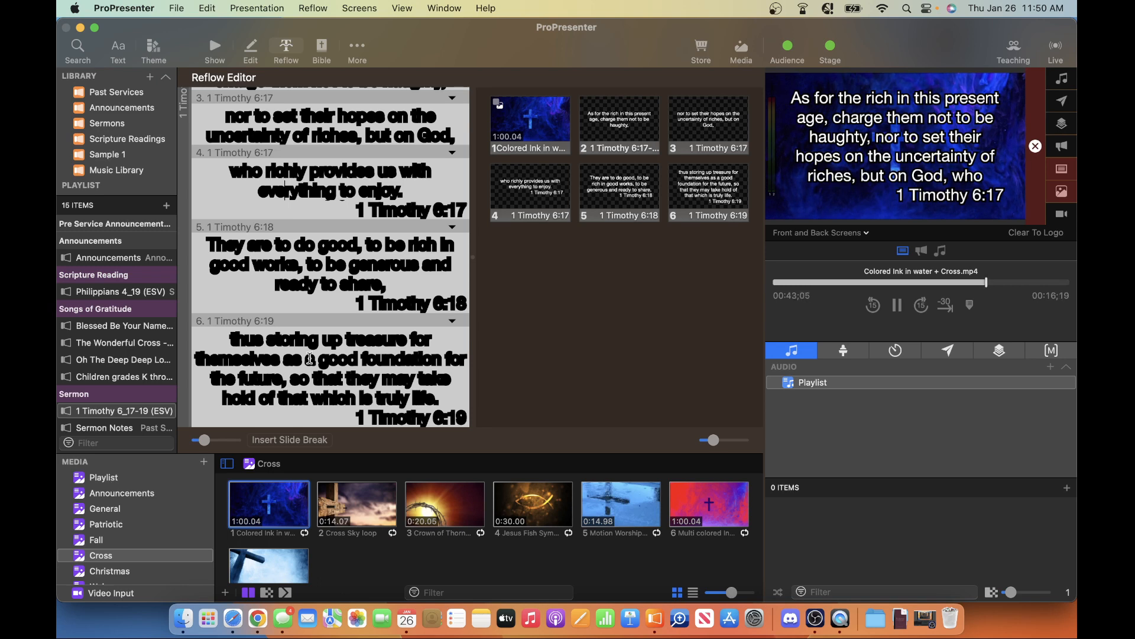
left_click(282, 389)
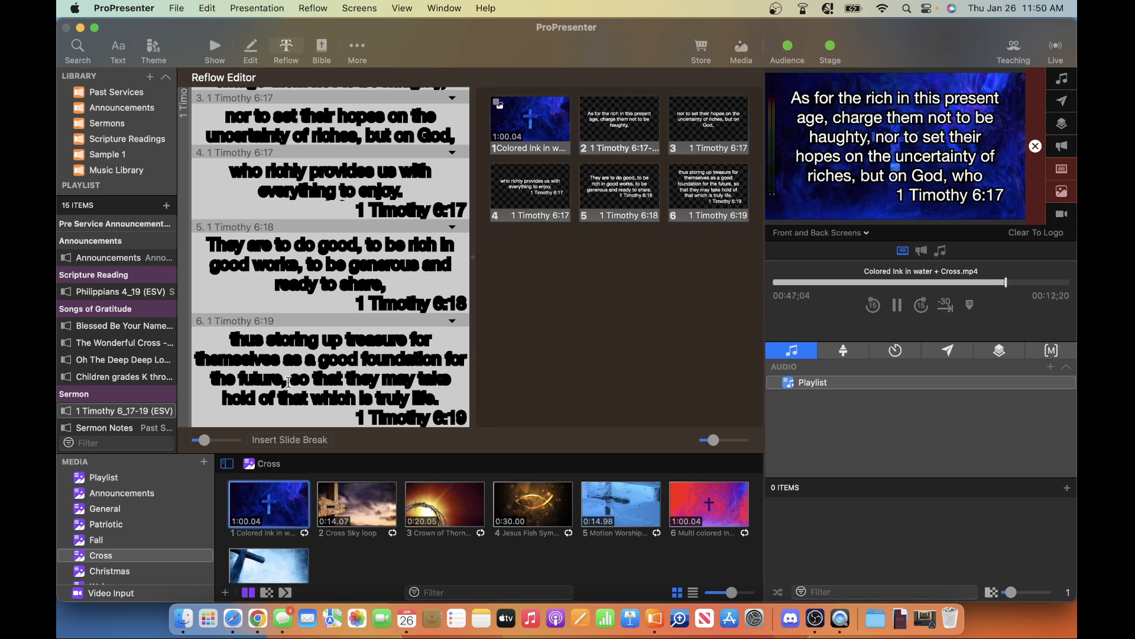
left_click(289, 440)
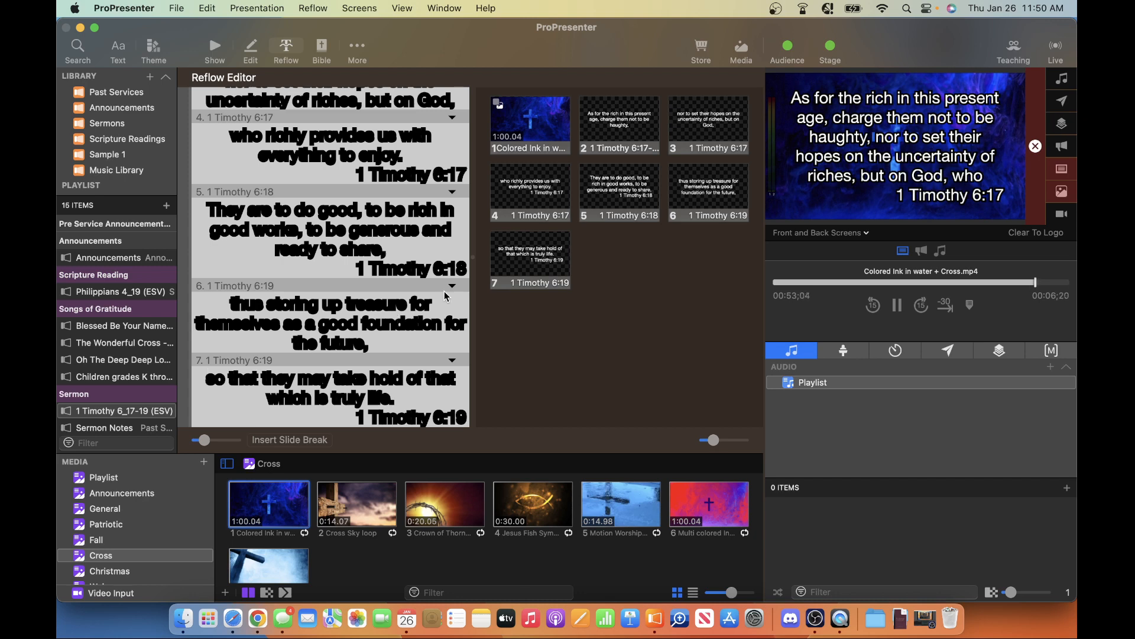
left_click(215, 53)
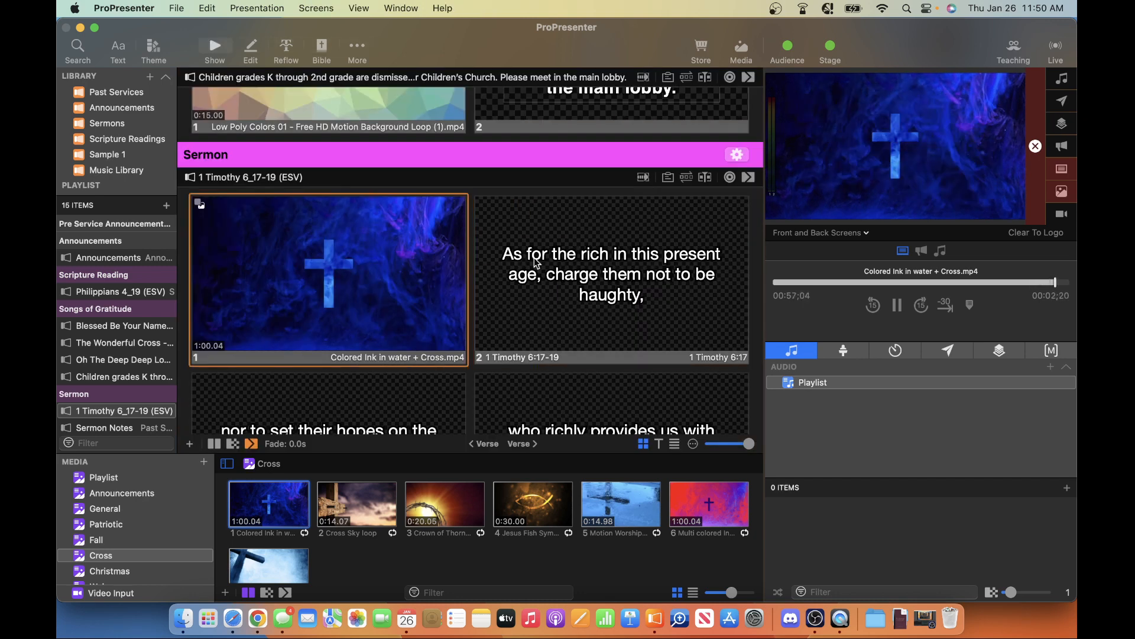
Run the 1 Timothy 6:17-19 slides forward and back to slide 2, checking their text on the Front and Back Screens output
left_click(583, 279)
key("Right")
key("Right")
key("Right")
key("Right")
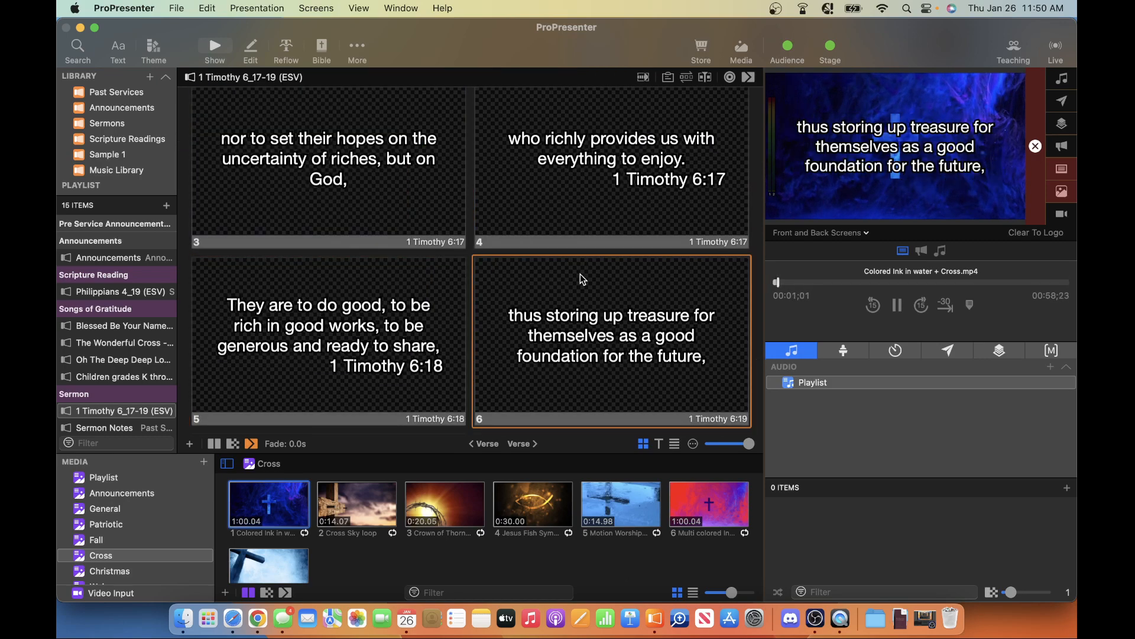
key("Right")
key("Left")
key("Left")
key("Left")
key("Left")
key("Left")
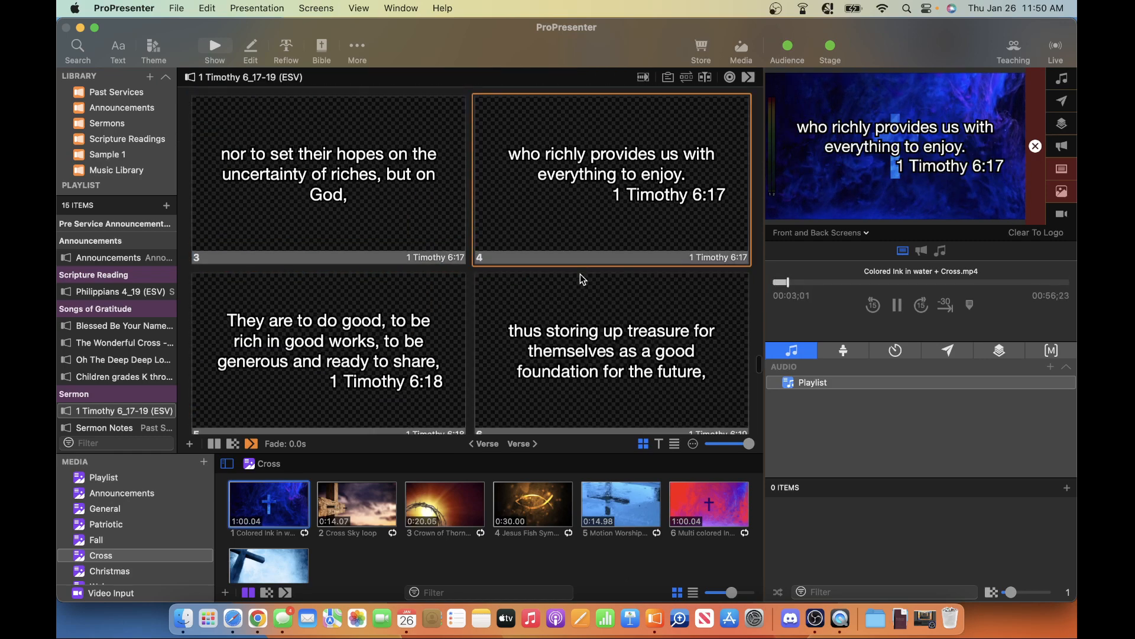
key("Left")
key("Right")
Switch the output preview to Livestream Lyrics and run the 1 Timothy slides from slide 2 through the last verse
left_click(814, 233)
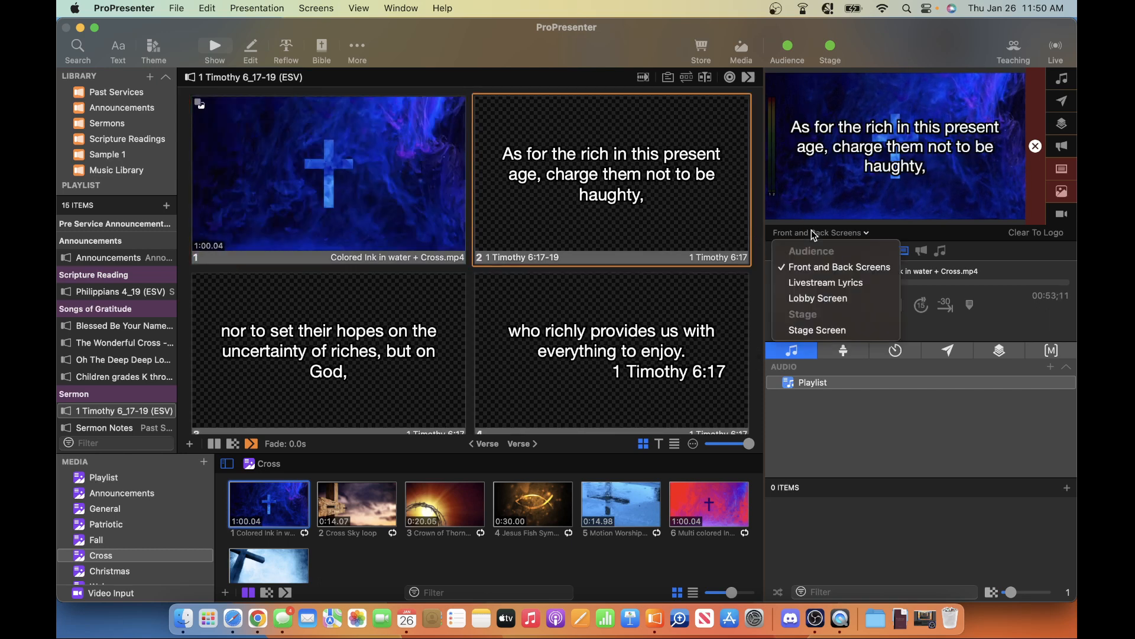
left_click(808, 285)
left_click(411, 185)
key("Right")
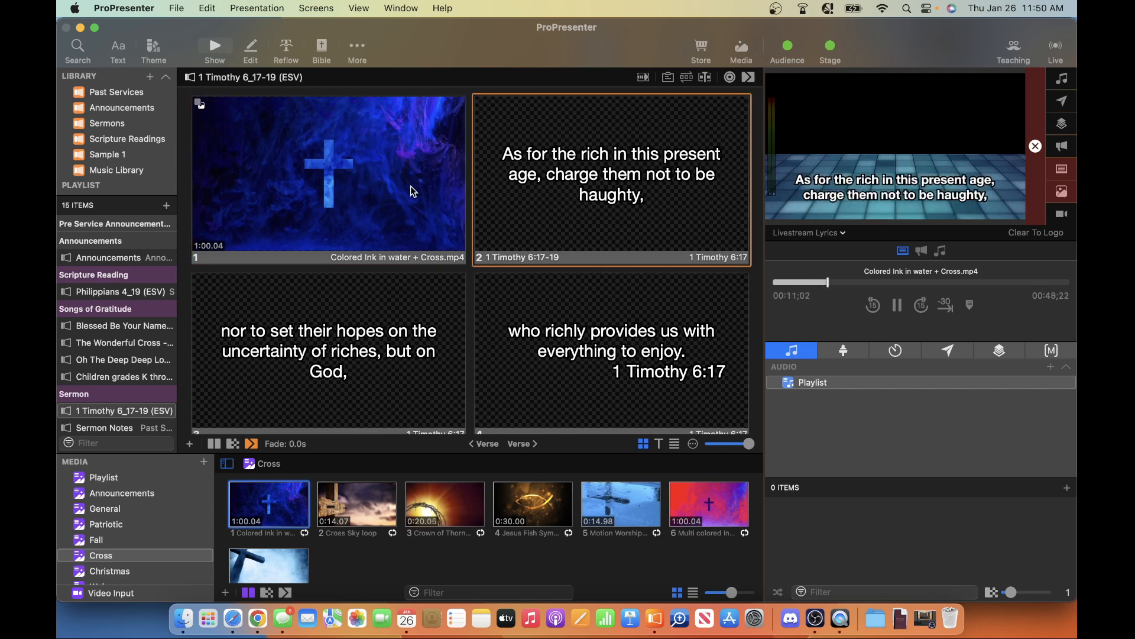
key("Right")
key("Right")
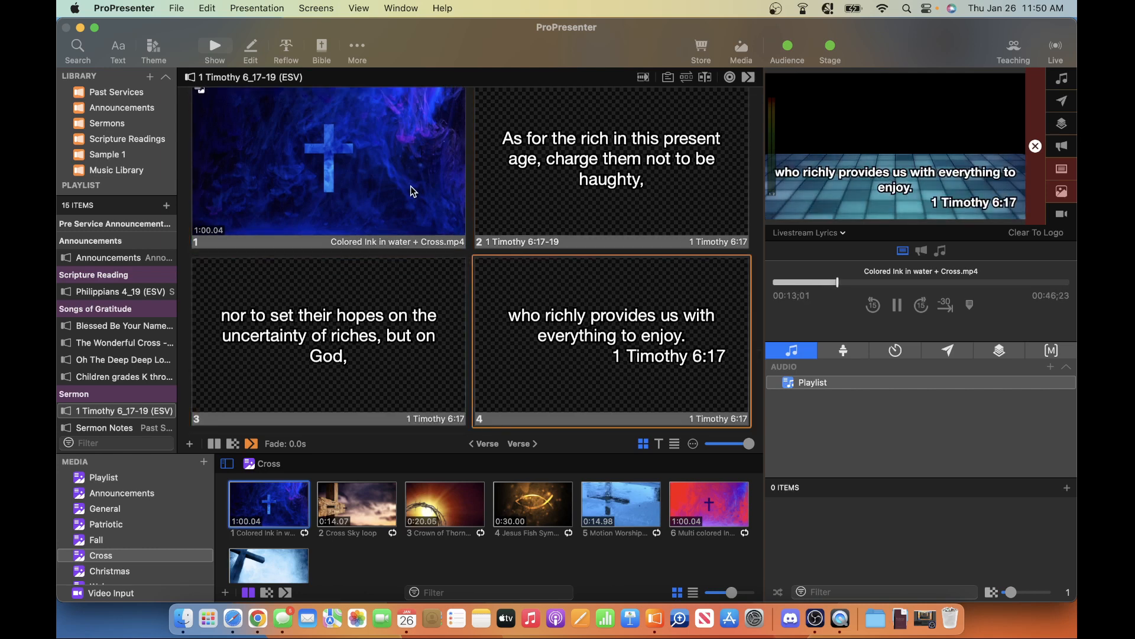
key("Right")
key("Right")
key("Right")
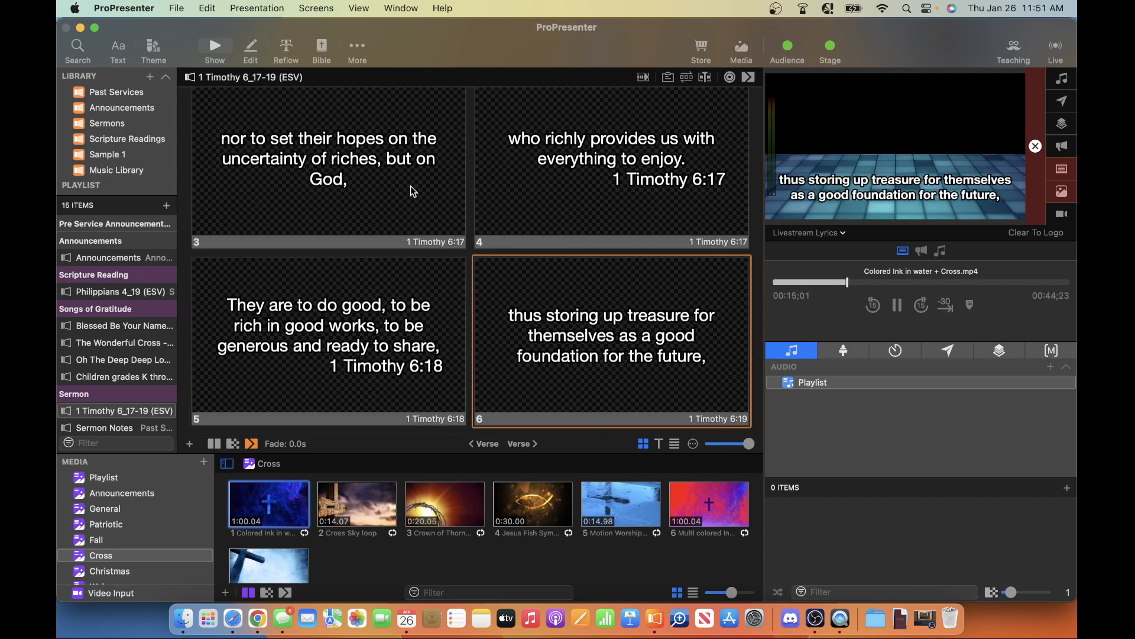
key("Right")
key("Right")
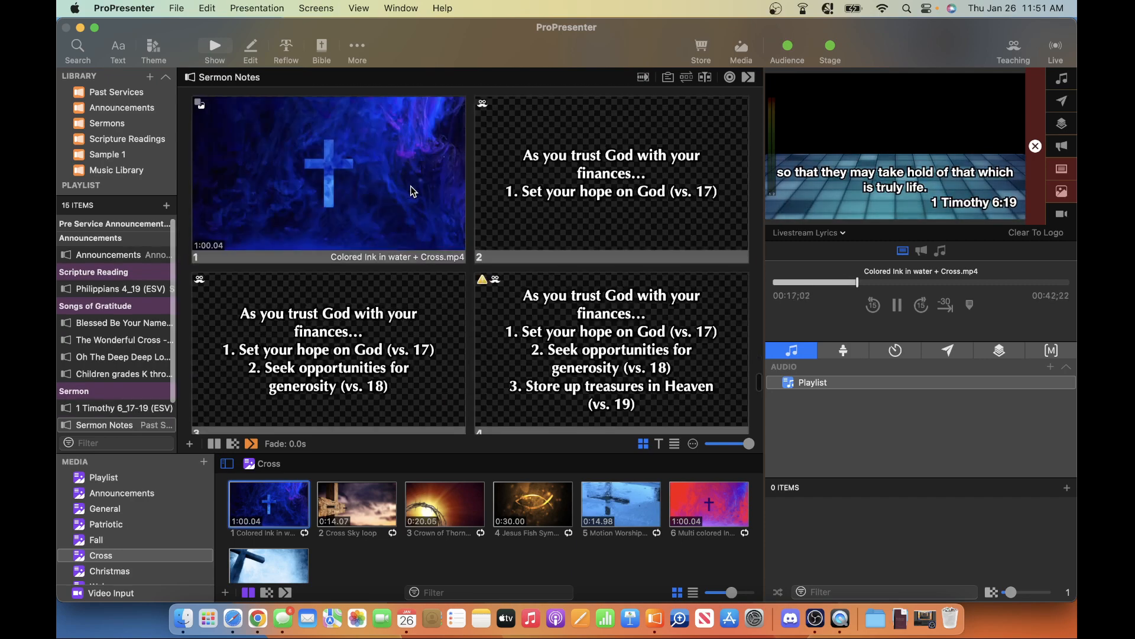
Go back through the 1 Timothy slides to the cross background slide, checking each on the livestream preview
key("Left")
key("Left")
key("Left")
key("Left")
key("Left")
key("Left")
key("Left")
key("Left")
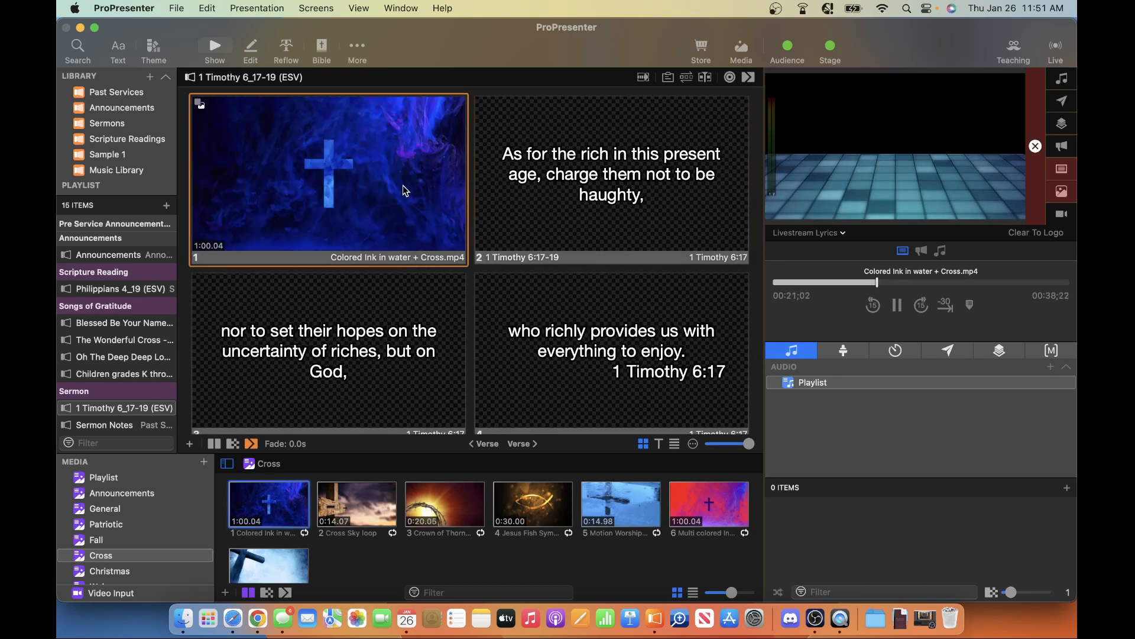
Select all slides of the 1 Timothy presentation and add the Teaching audience look action to them
scroll(403, 185, "down", 5)
scroll(404, 188, "down", 1)
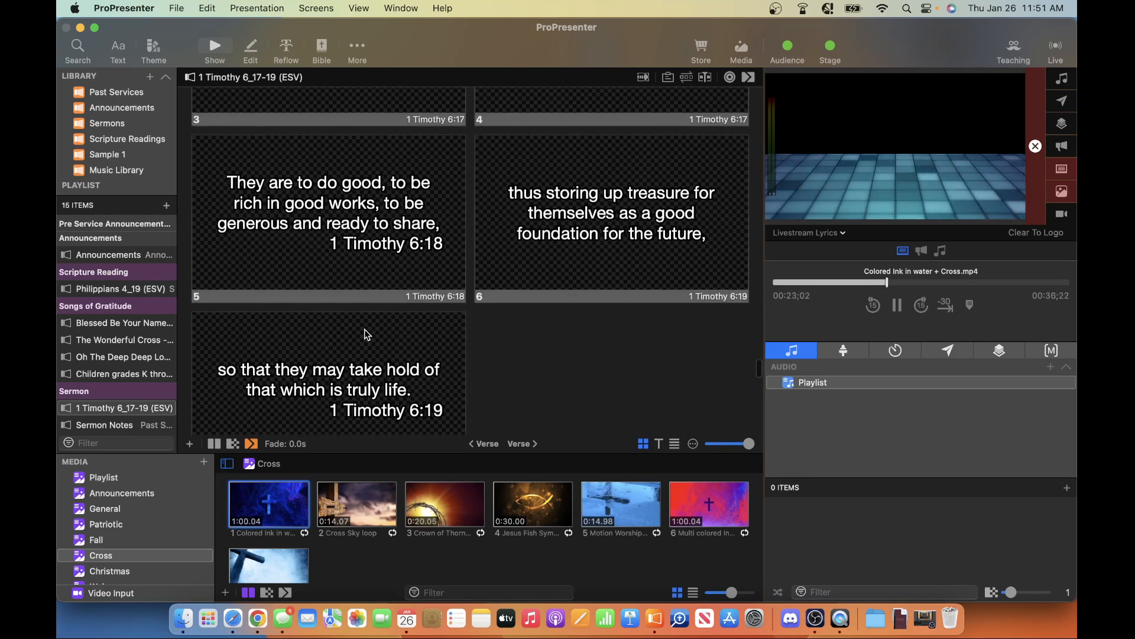
key("super+a")
right_click(364, 331)
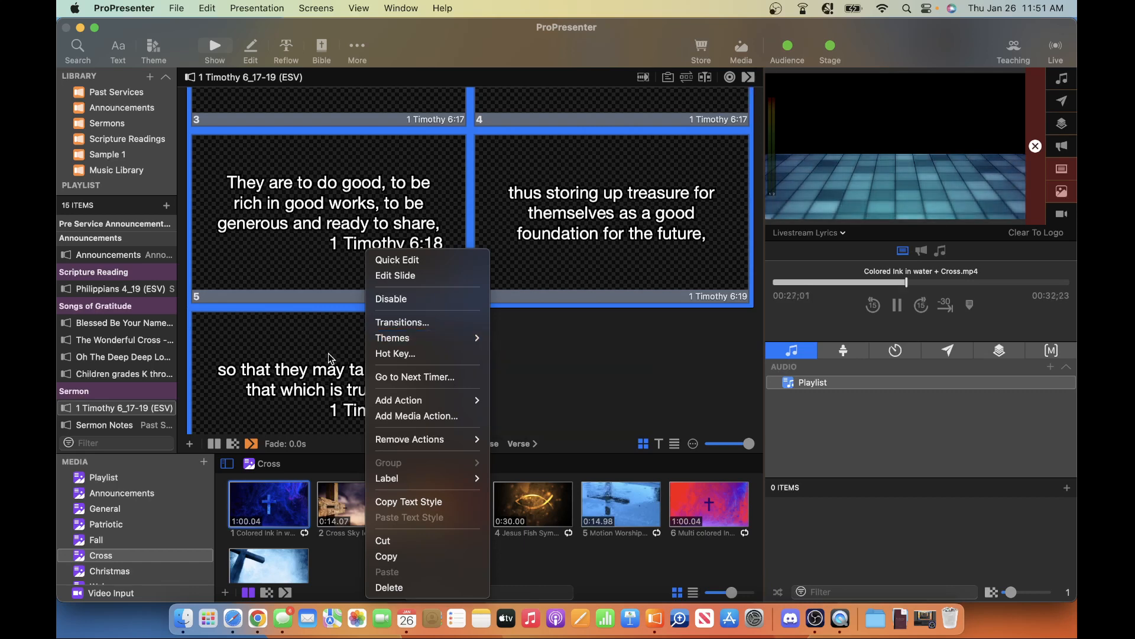
mouse_move(448, 406)
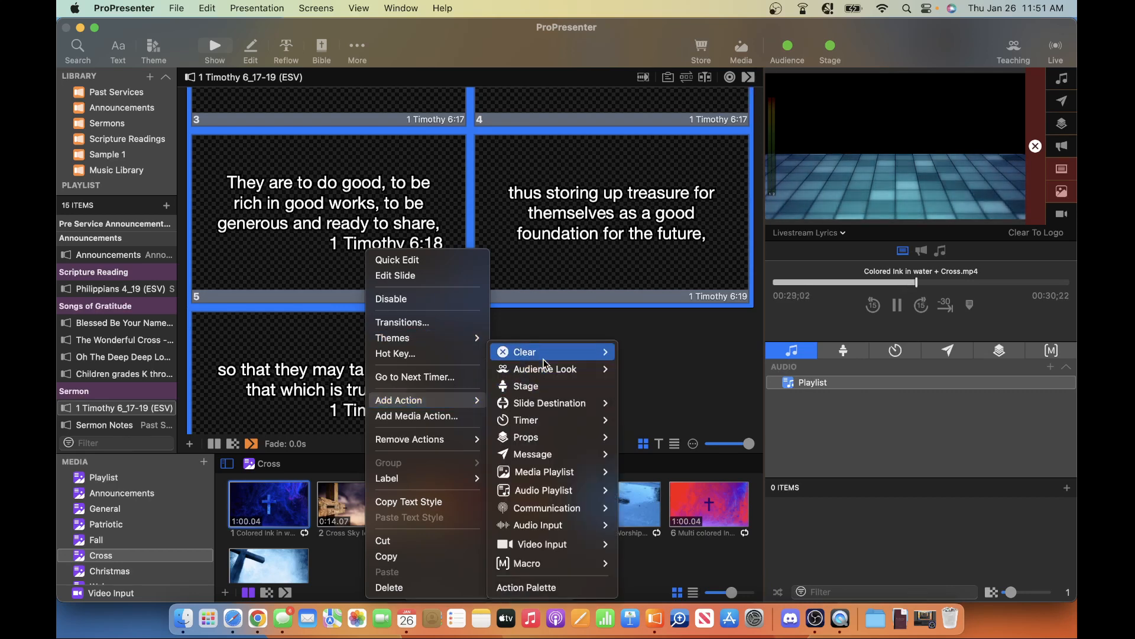
mouse_move(547, 373)
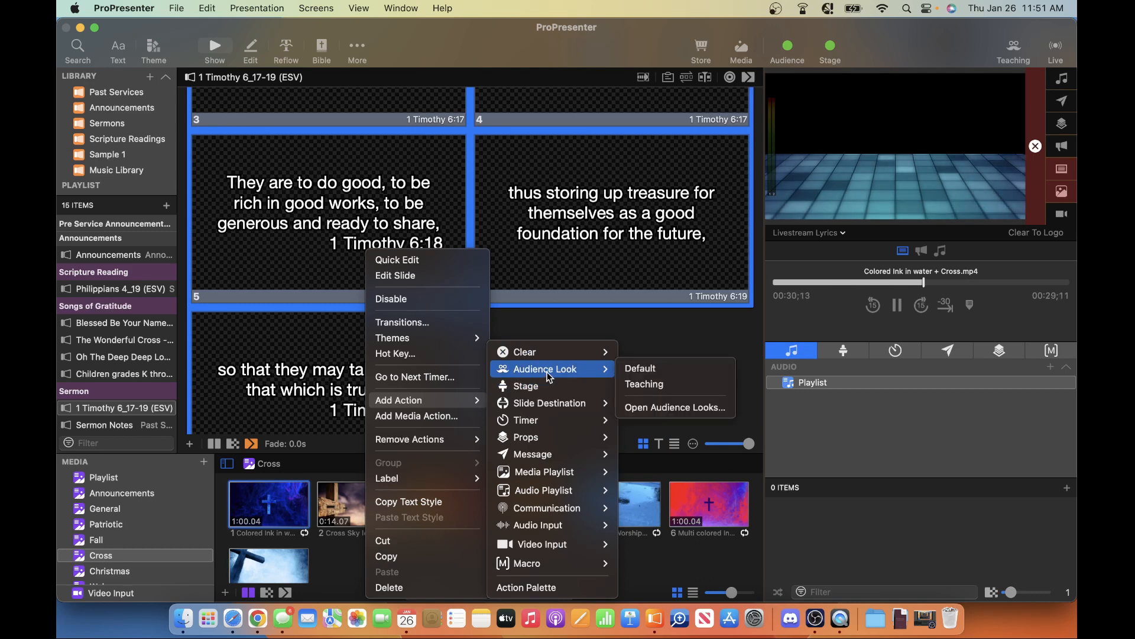
left_click(630, 384)
left_click(605, 341)
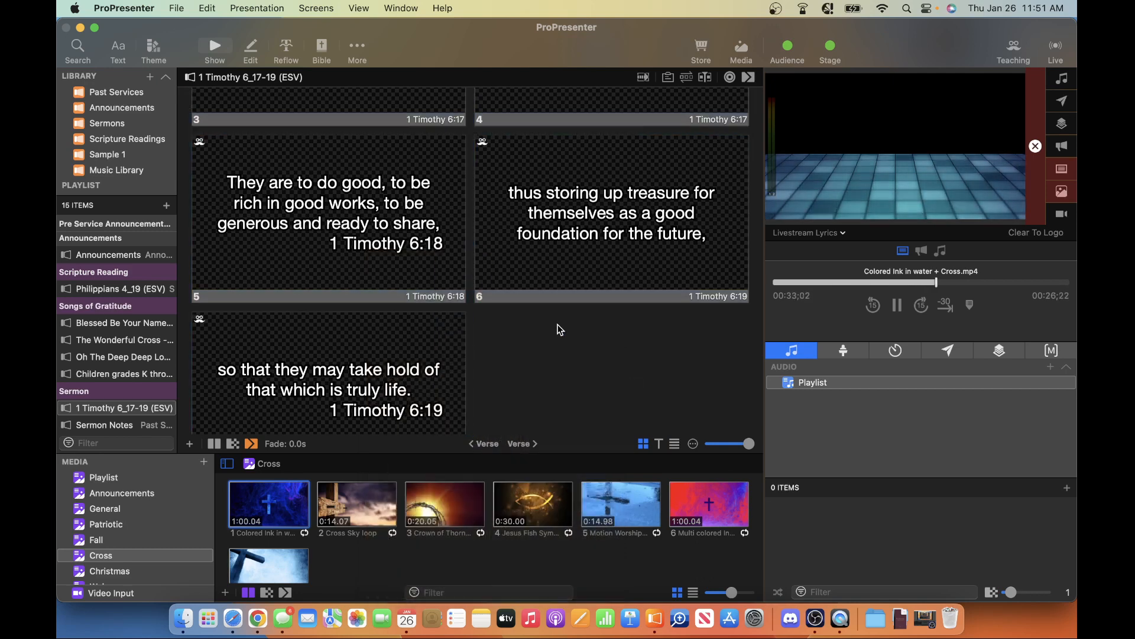
Show slide 2 of the 1 Timothy passage to check the Teaching look on the livestream preview
scroll(568, 331, "up", 5)
scroll(547, 324, "up", 2)
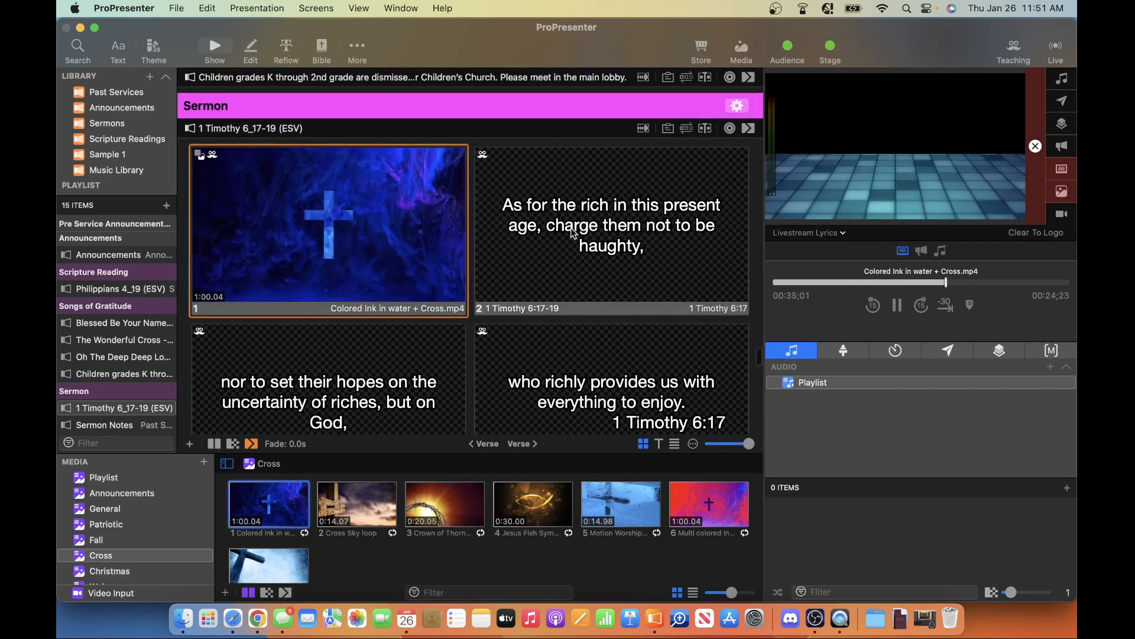
left_click(583, 280)
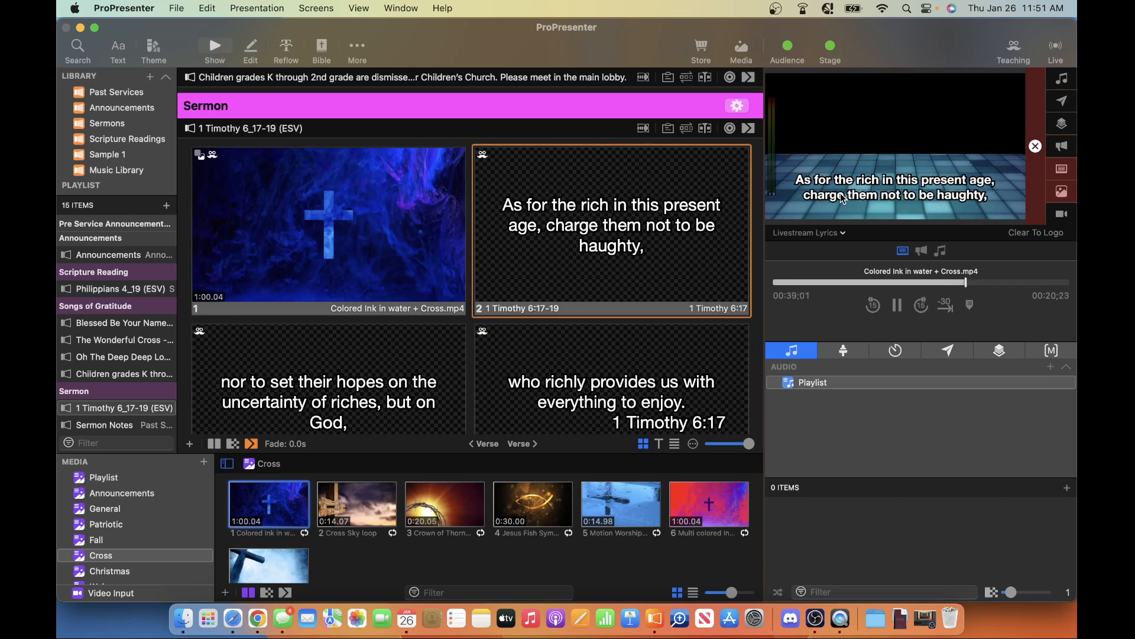
Show the Sermon Notes point slides on the livestream preview and check the last one on the Front and Back Screens preview
scroll(540, 273, "down", 6)
scroll(542, 276, "down", 5)
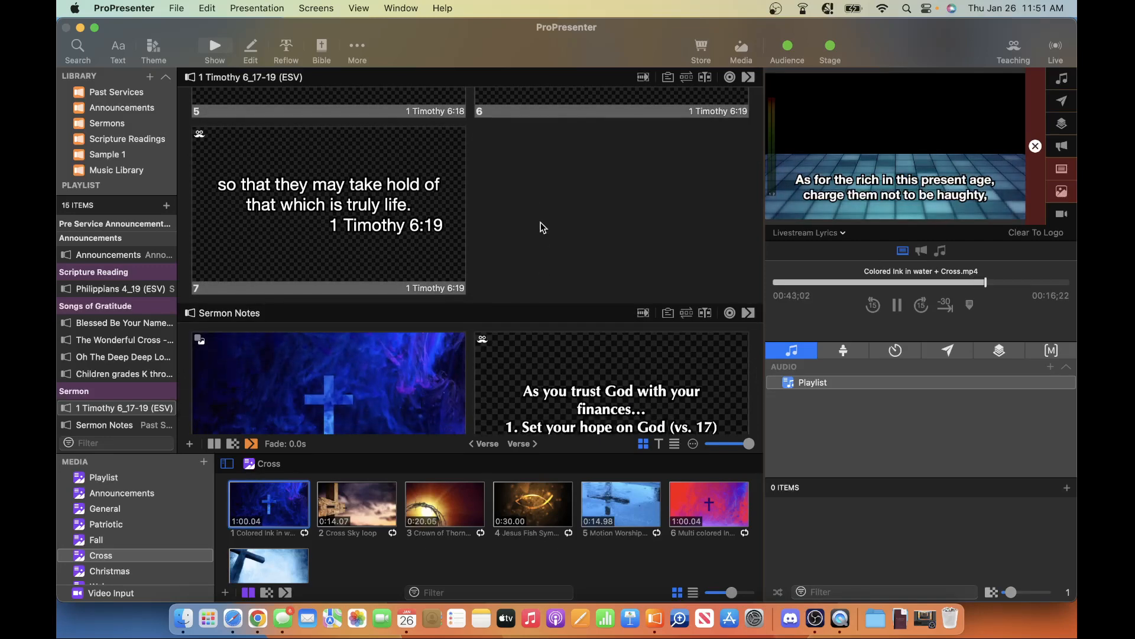
scroll(519, 228, "down", 1)
scroll(516, 228, "down", 3)
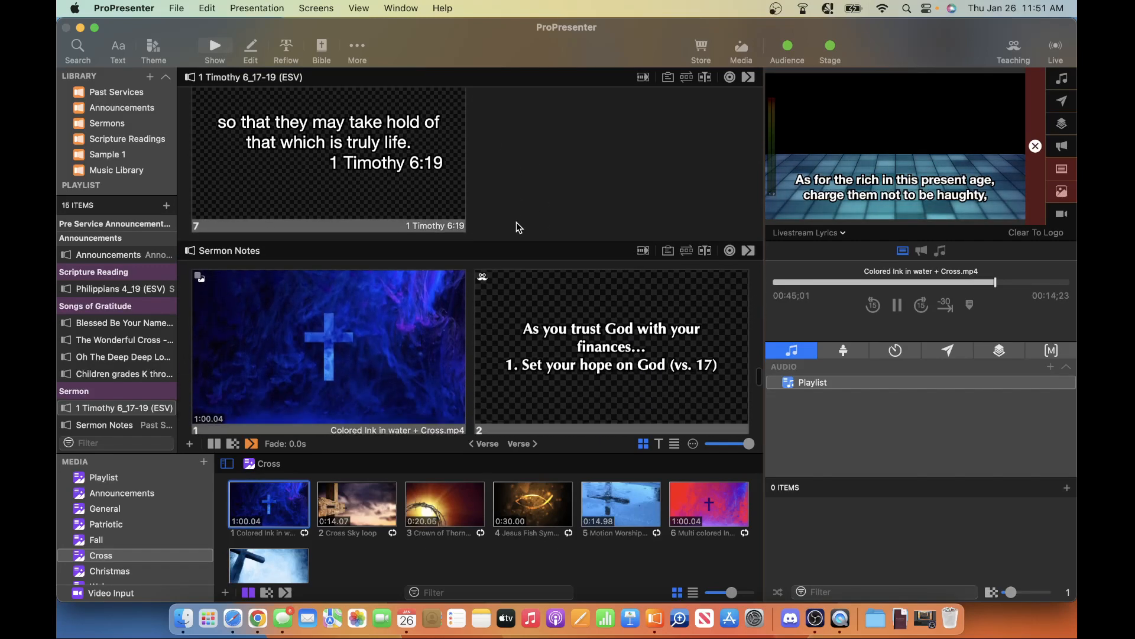
left_click(385, 258)
left_click(521, 265)
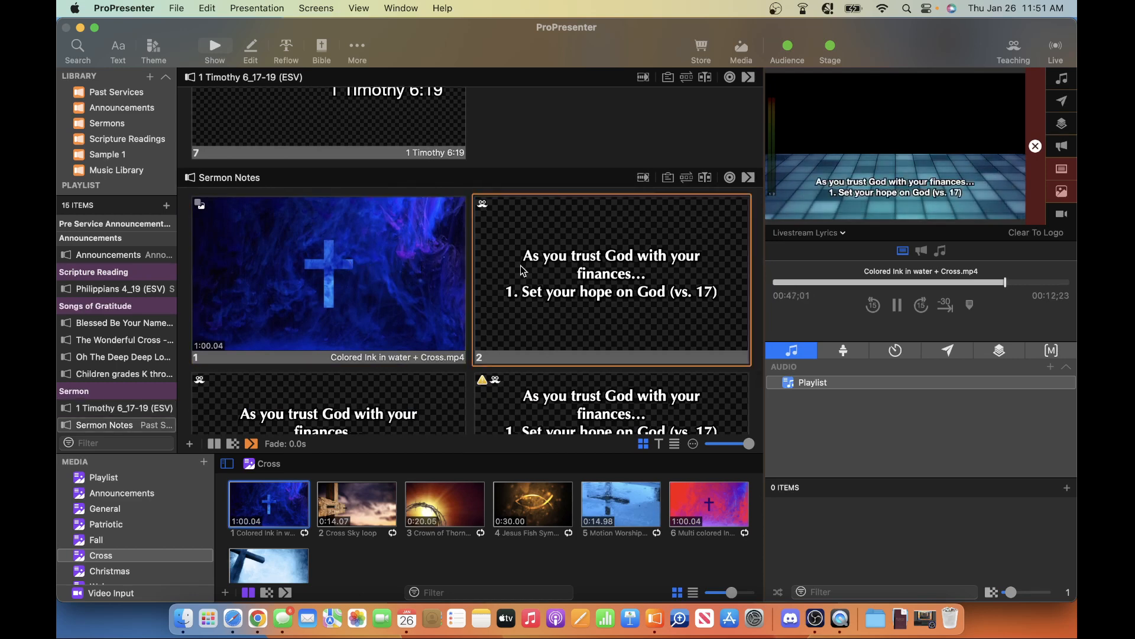
scroll(453, 292, "down", 3)
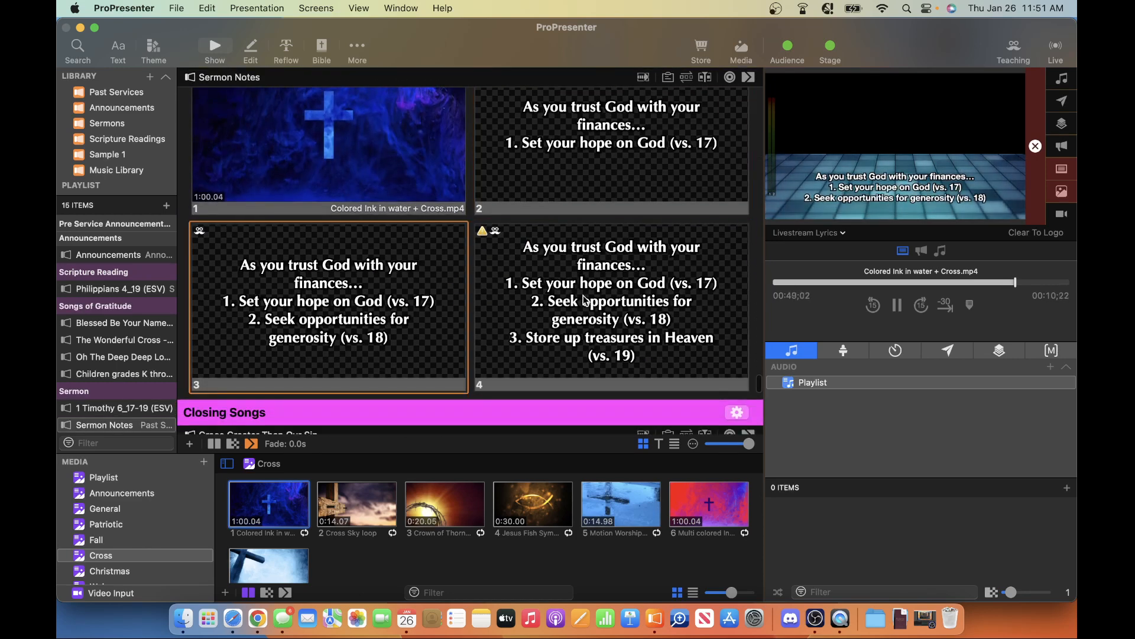
left_click(529, 285)
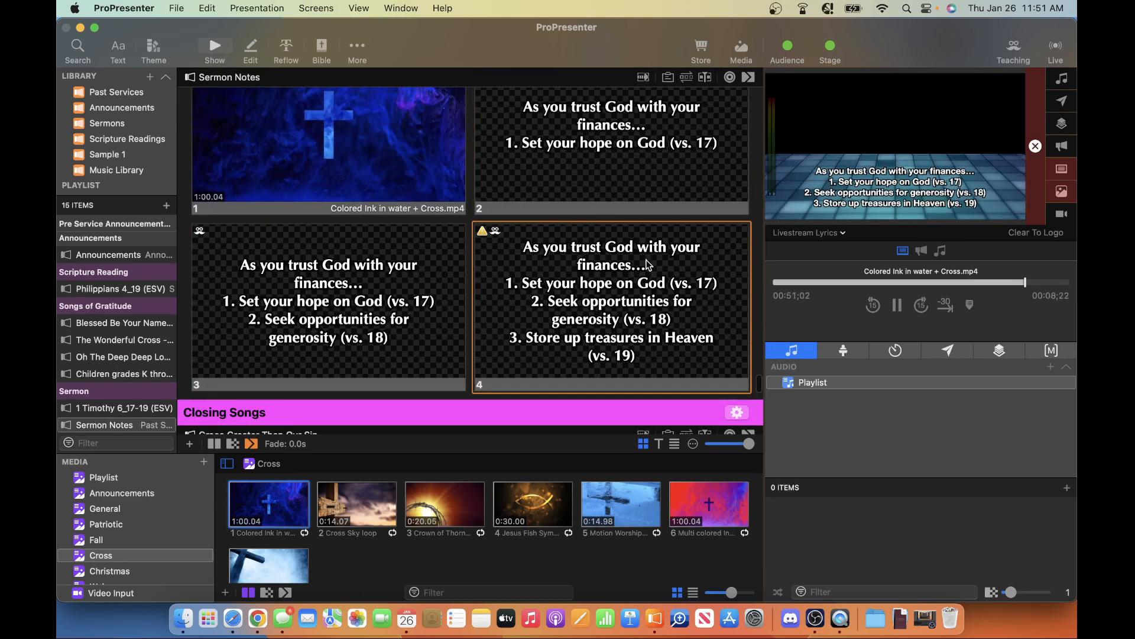
left_click(811, 233)
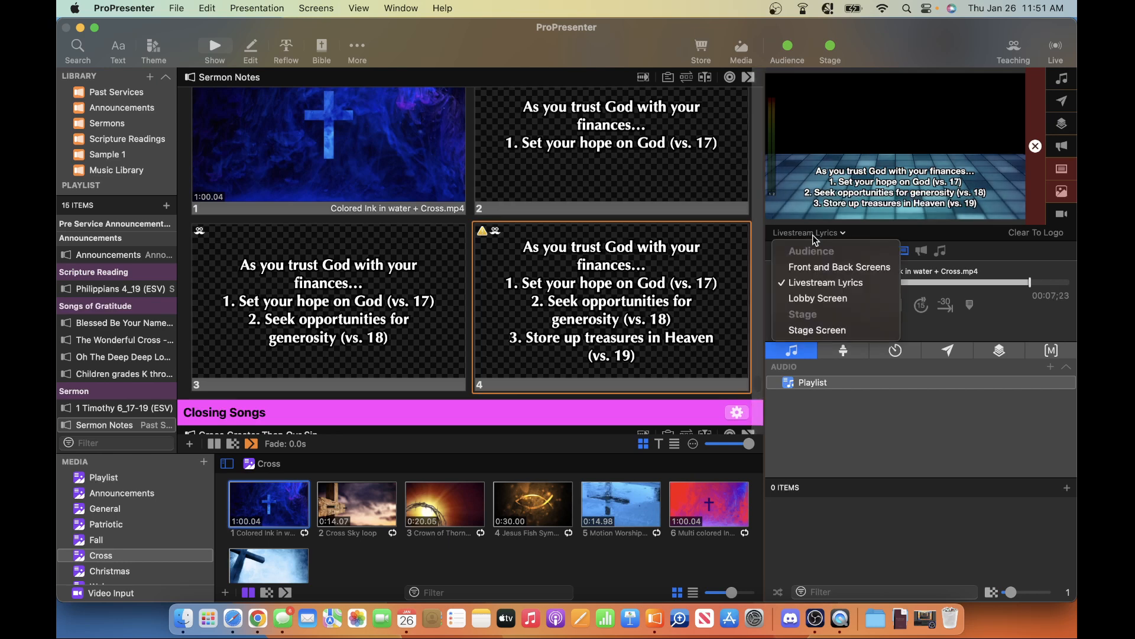
left_click(819, 267)
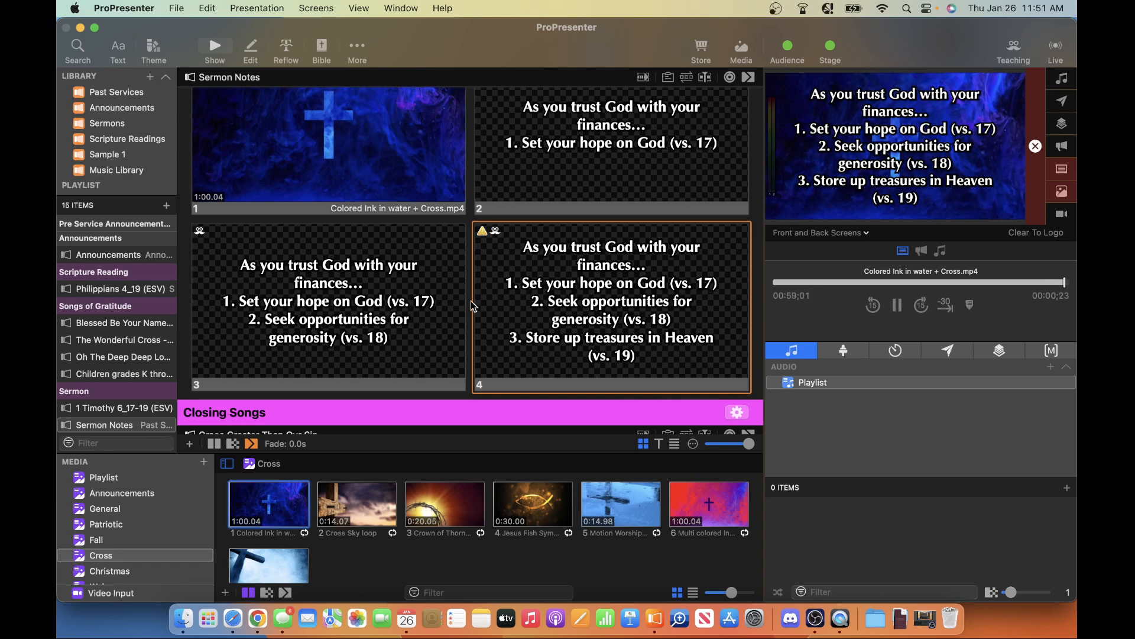
Remove "Grace Greater Than Our Sin" from the Closing Songs section of the playlist
scroll(449, 300, "down", 10)
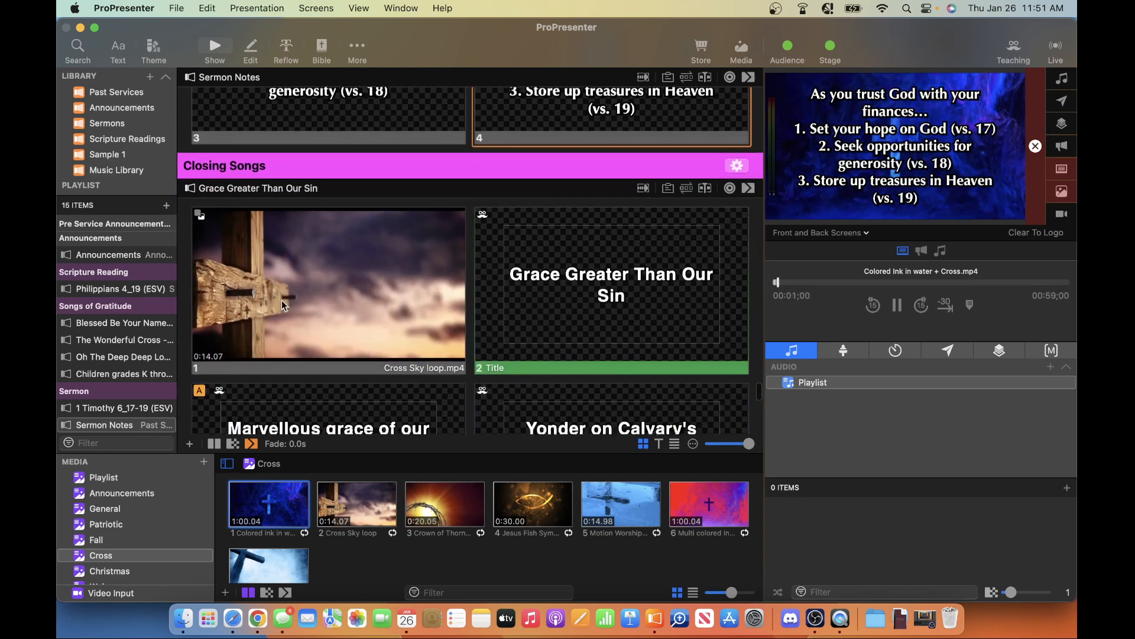
scroll(101, 380, "down", 2)
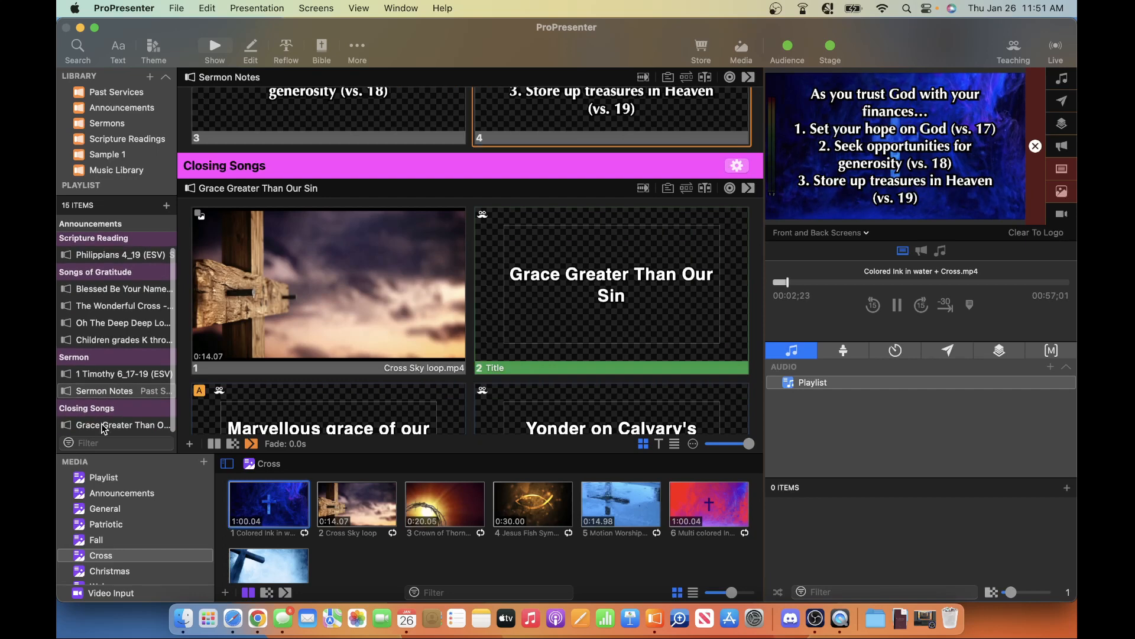
left_click(104, 427)
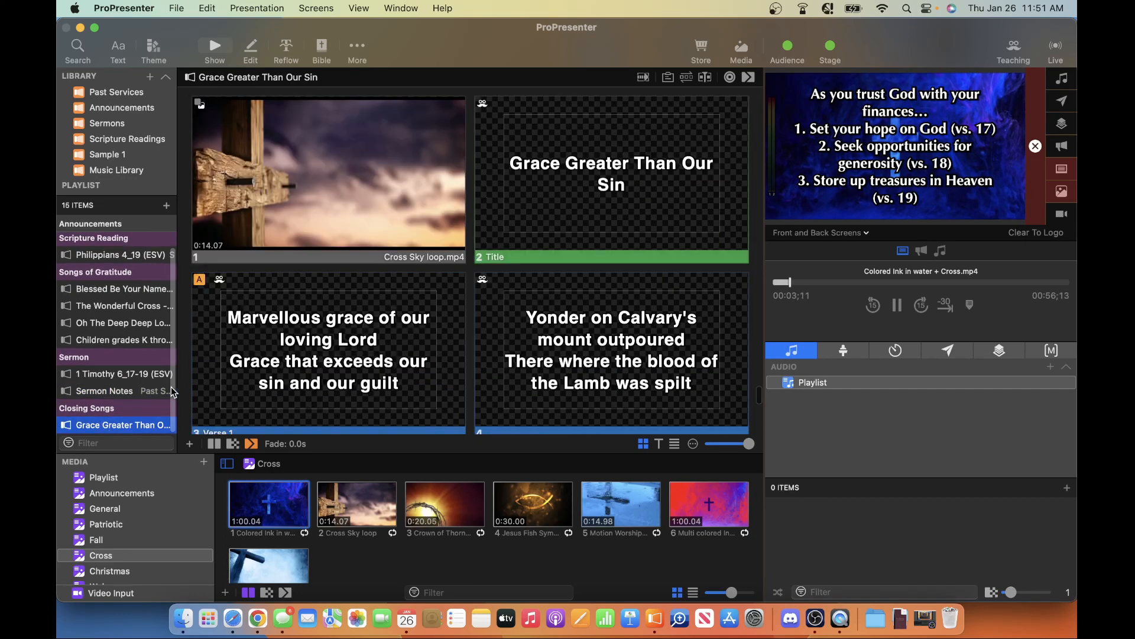
right_click(112, 428)
left_click(139, 517)
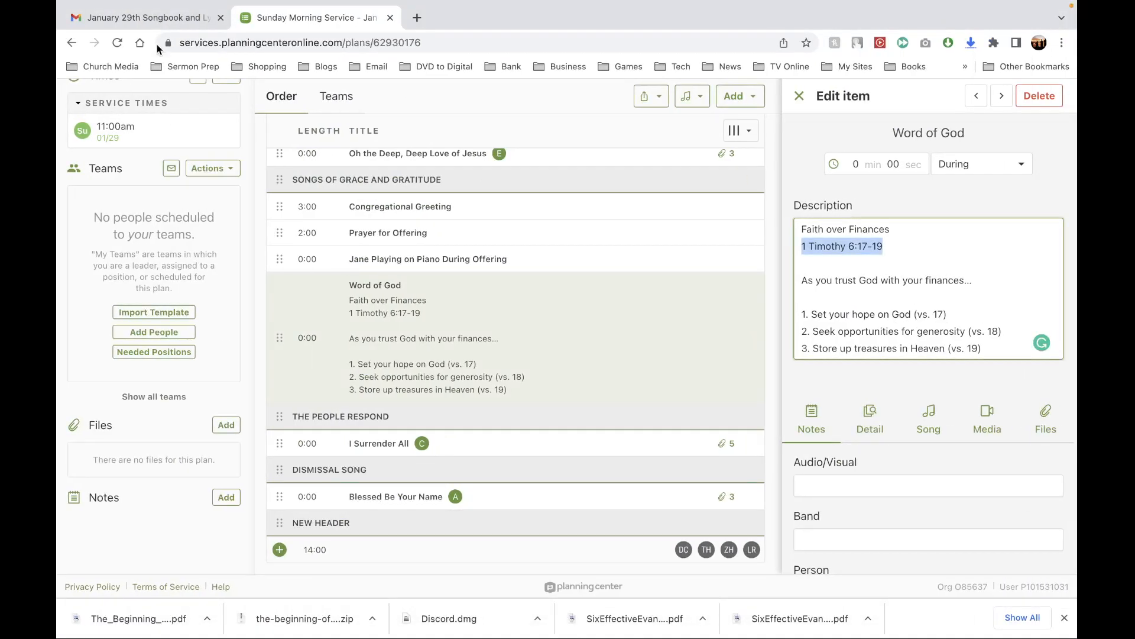
Switch to January 29th Lyrics.pdf in Chrome and review the "I Surrender All" lyrics and their verse and chorus order
left_click(151, 22)
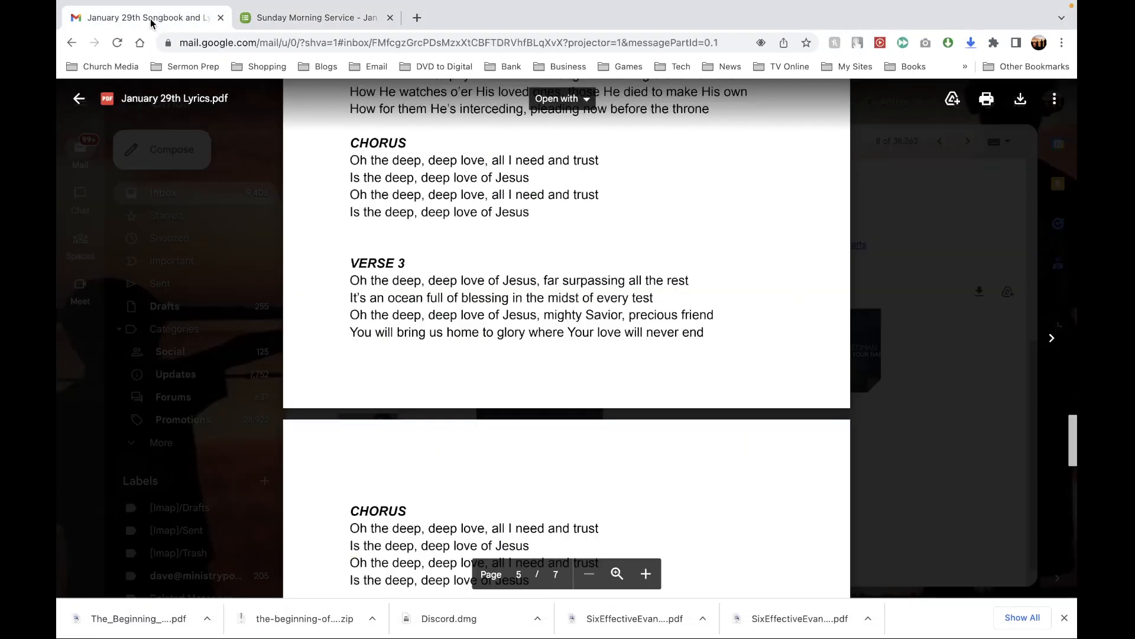
scroll(452, 323, "down", 8)
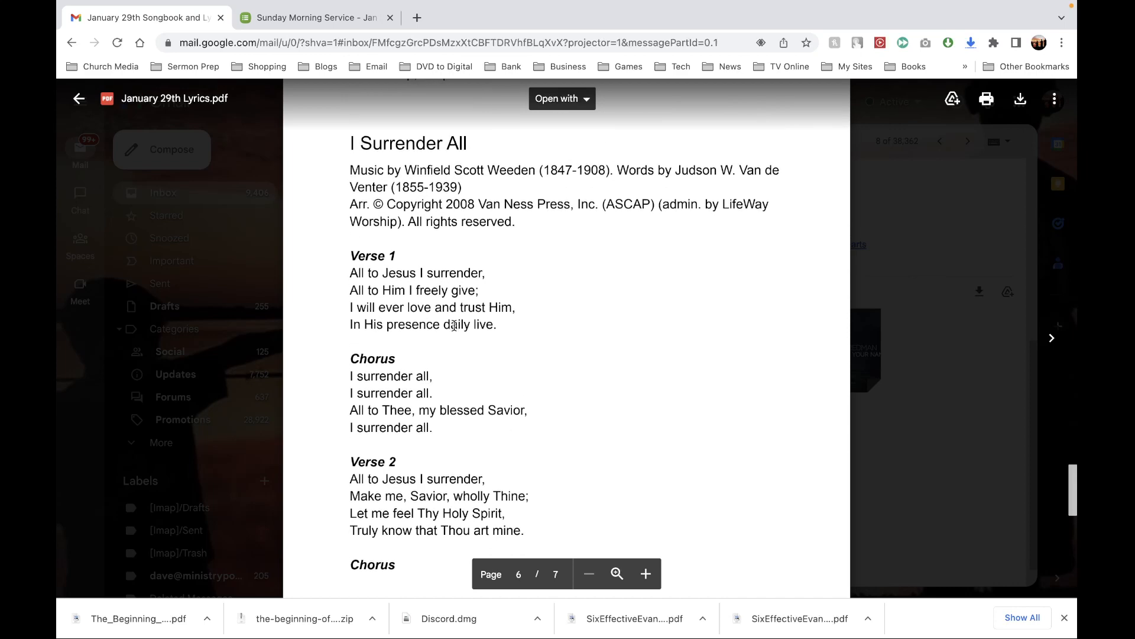
scroll(453, 325, "down", 10)
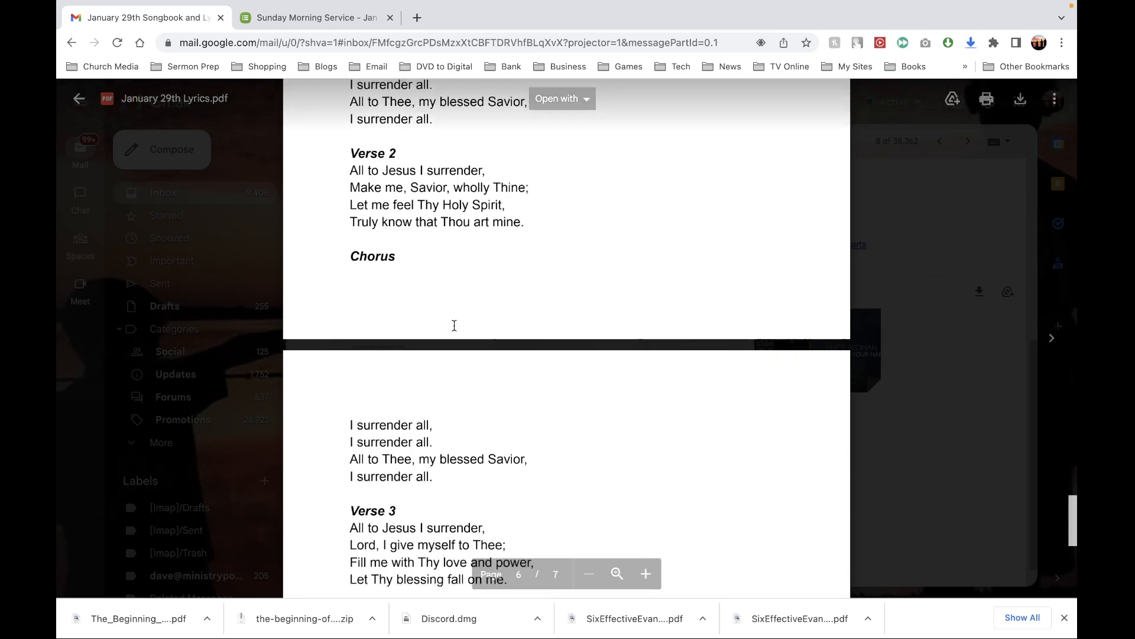
scroll(454, 326, "up", 10)
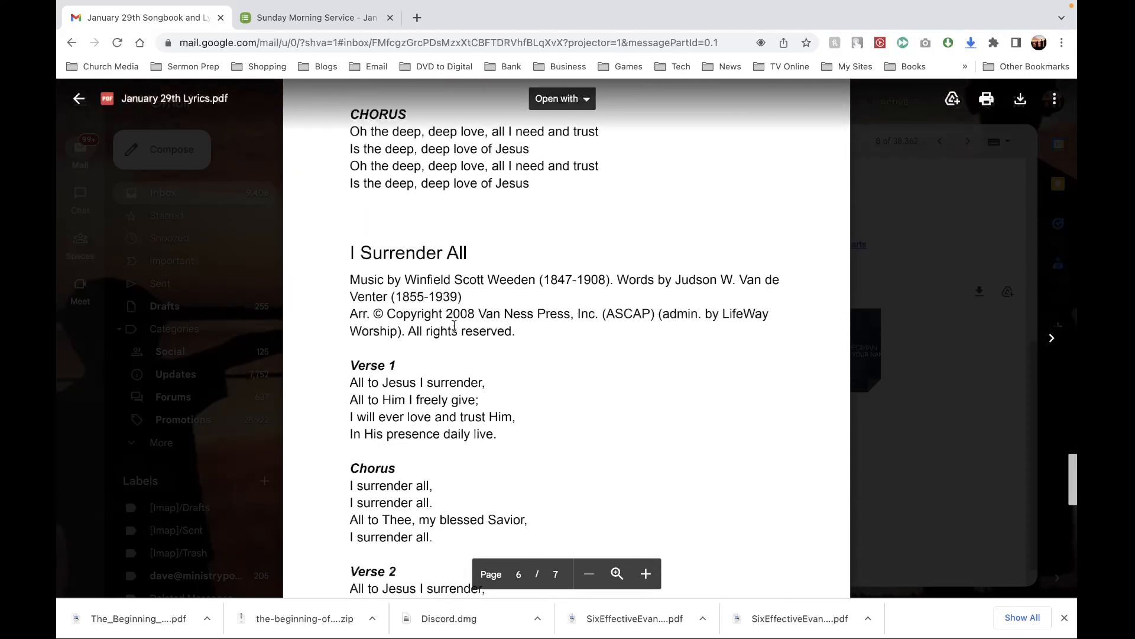
scroll(454, 326, "down", 1)
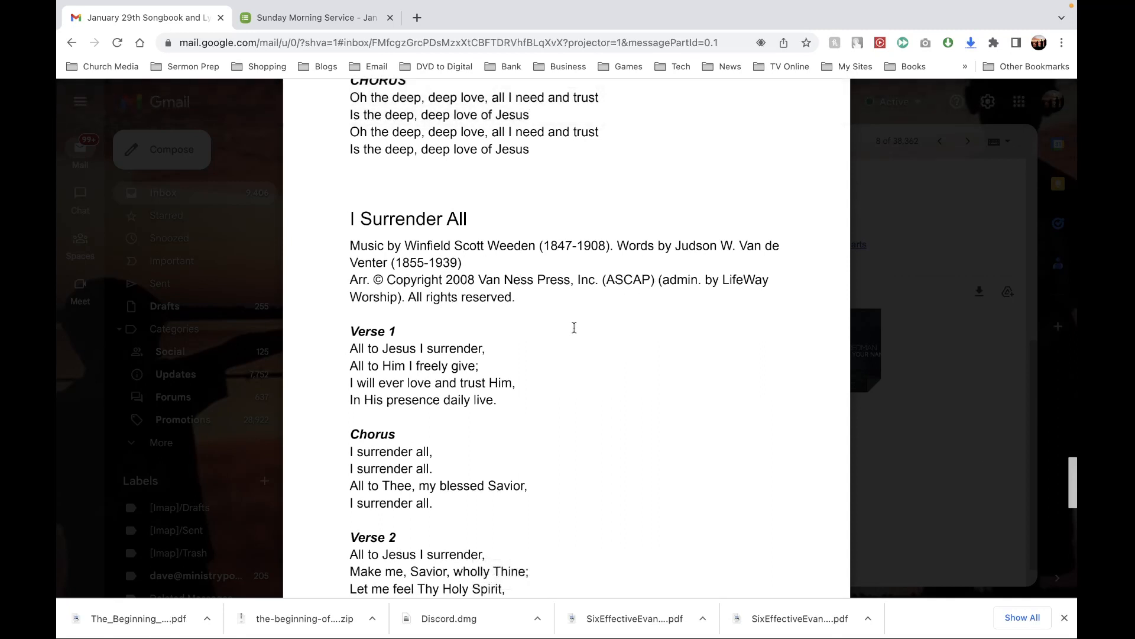
Check the "I Surrender All" title and lyrics in the PDF, and return to the Closing Songs section in ProPresenter
scroll(574, 327, "down", 1)
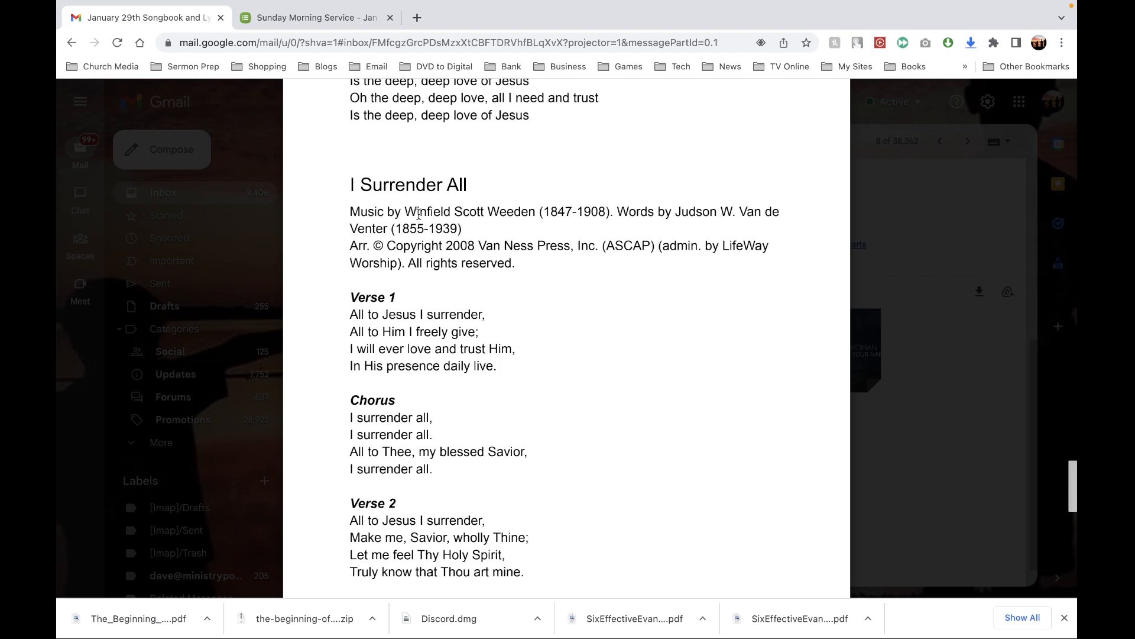
key("ctrl+Left")
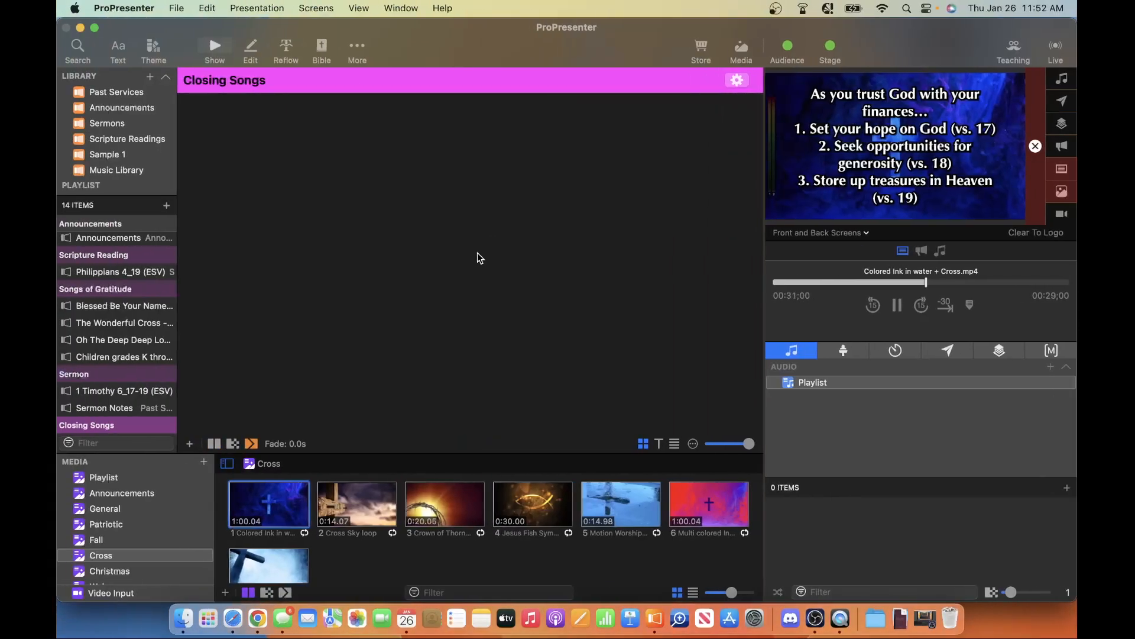
scroll(325, 230, "up", 2)
scroll(158, 281, "up", 1)
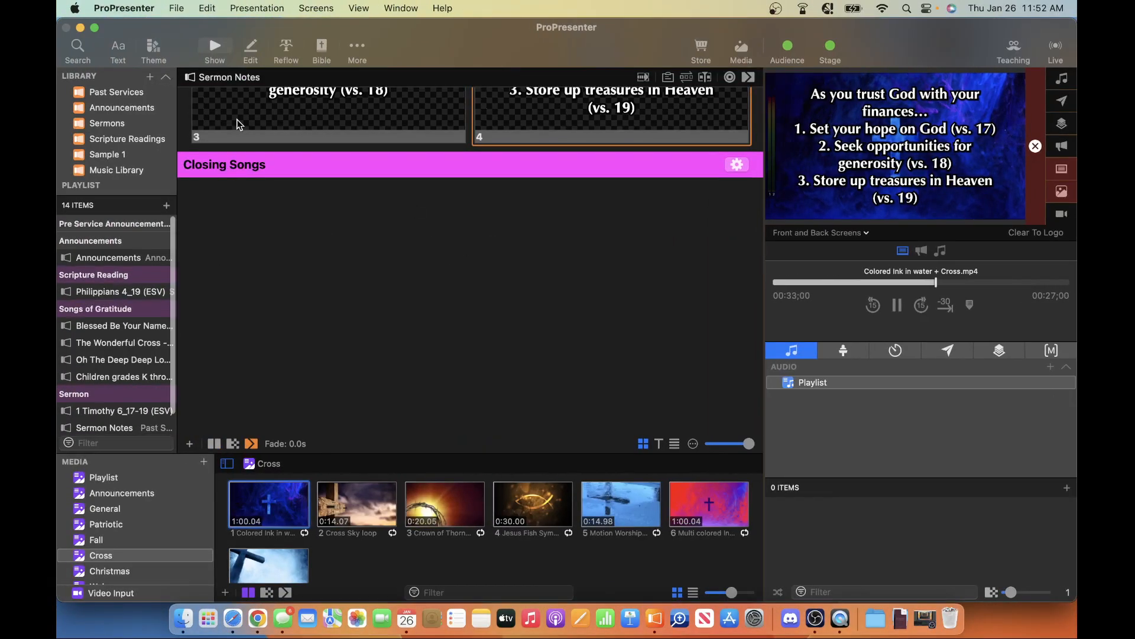
left_click(177, 9)
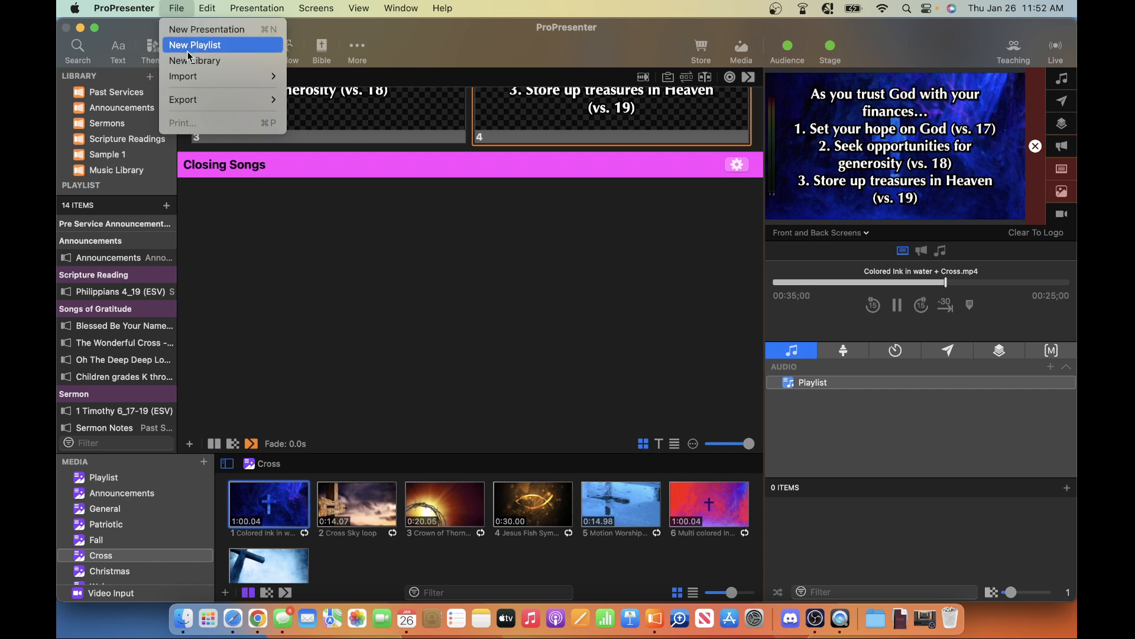
mouse_move(191, 81)
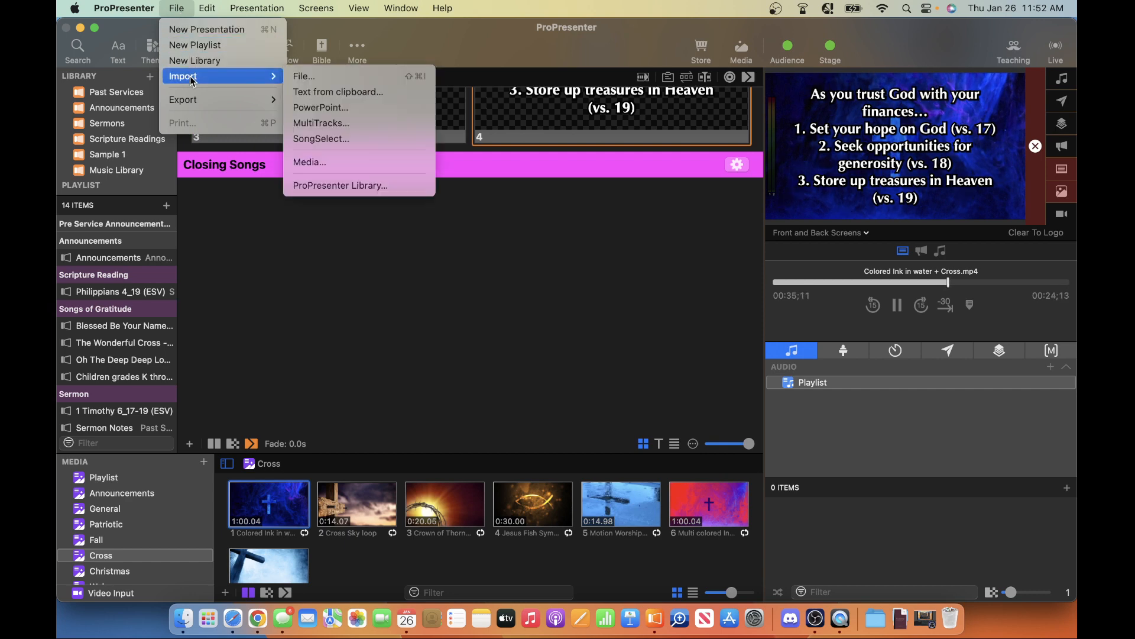
left_click(328, 127)
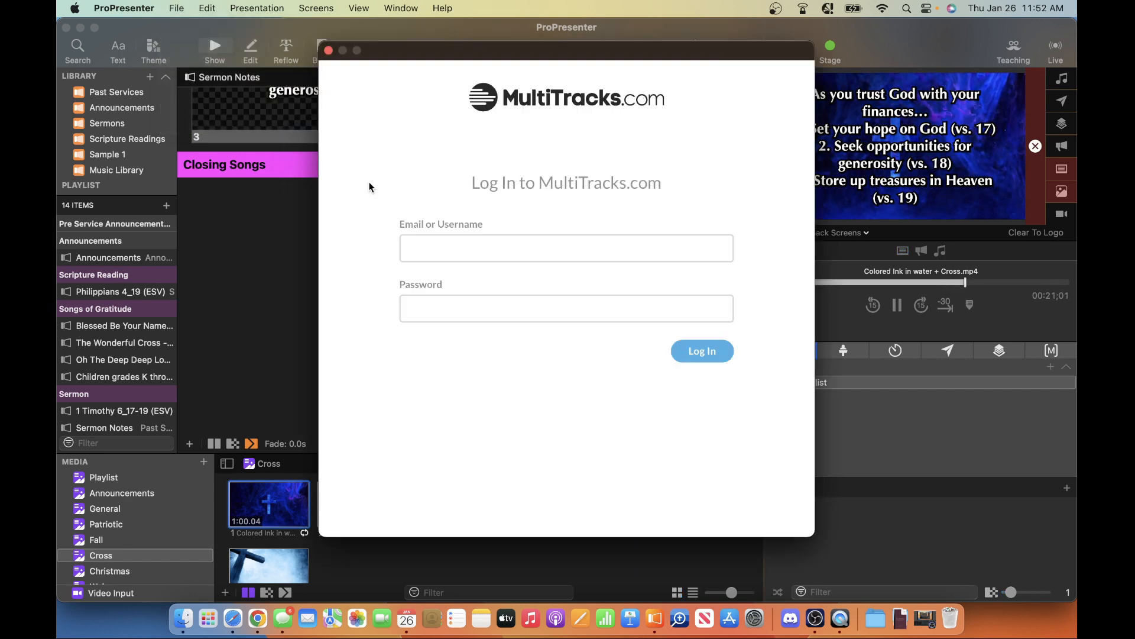
left_click(328, 51)
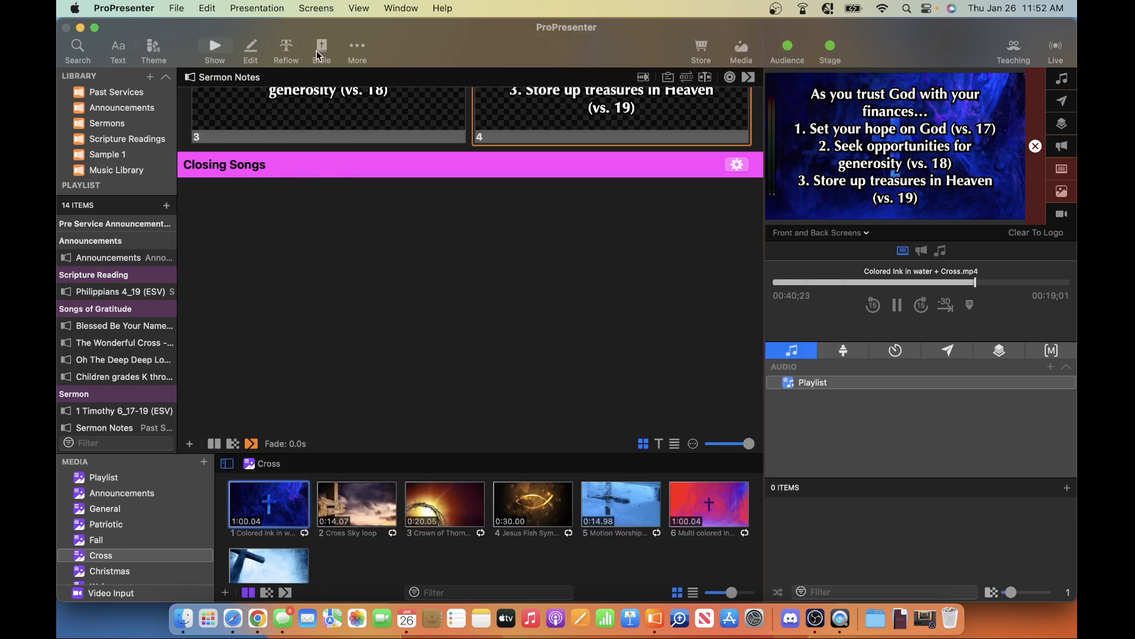
Search SongSelect for "I surrender all" and start importing the version with CCLI #23189
left_click(176, 8)
mouse_move(204, 75)
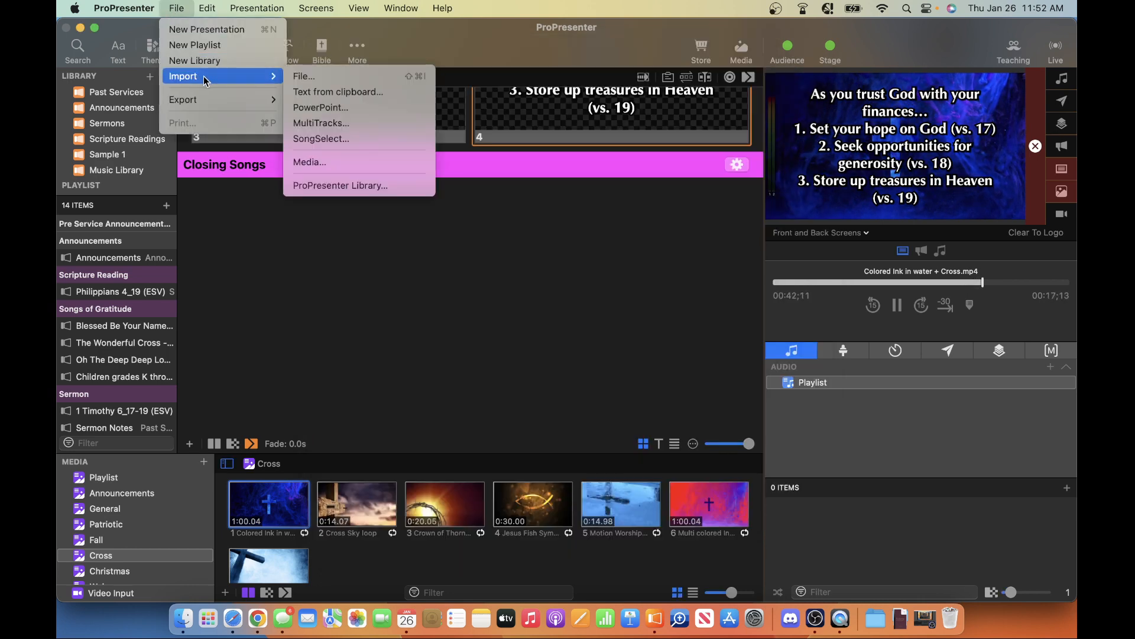
left_click(311, 138)
type("I surrender all")
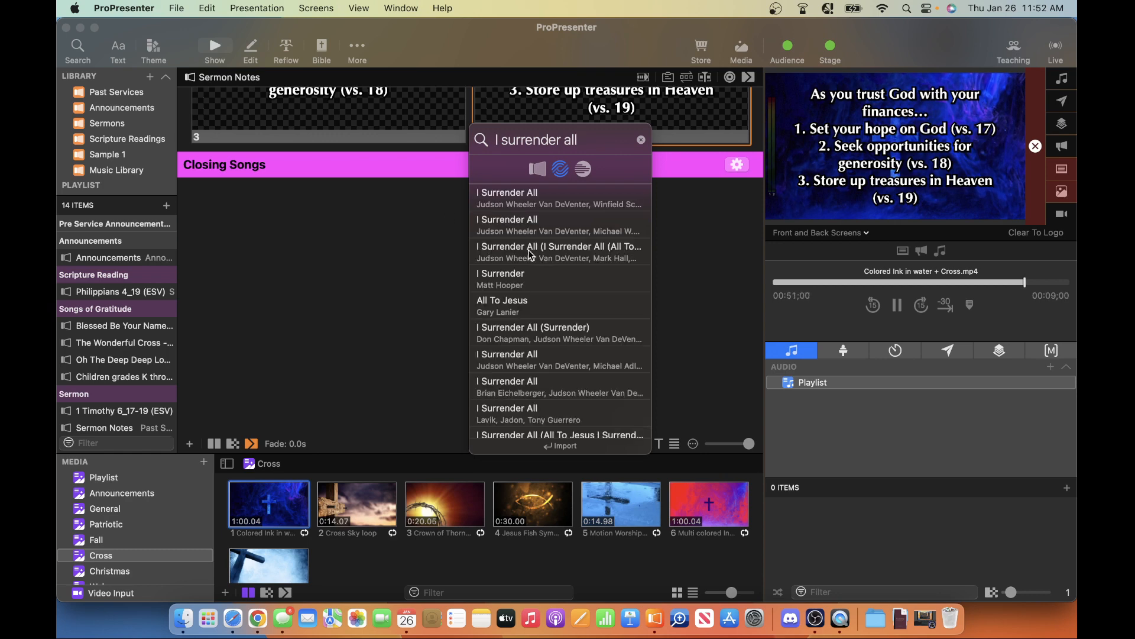
left_click(556, 205)
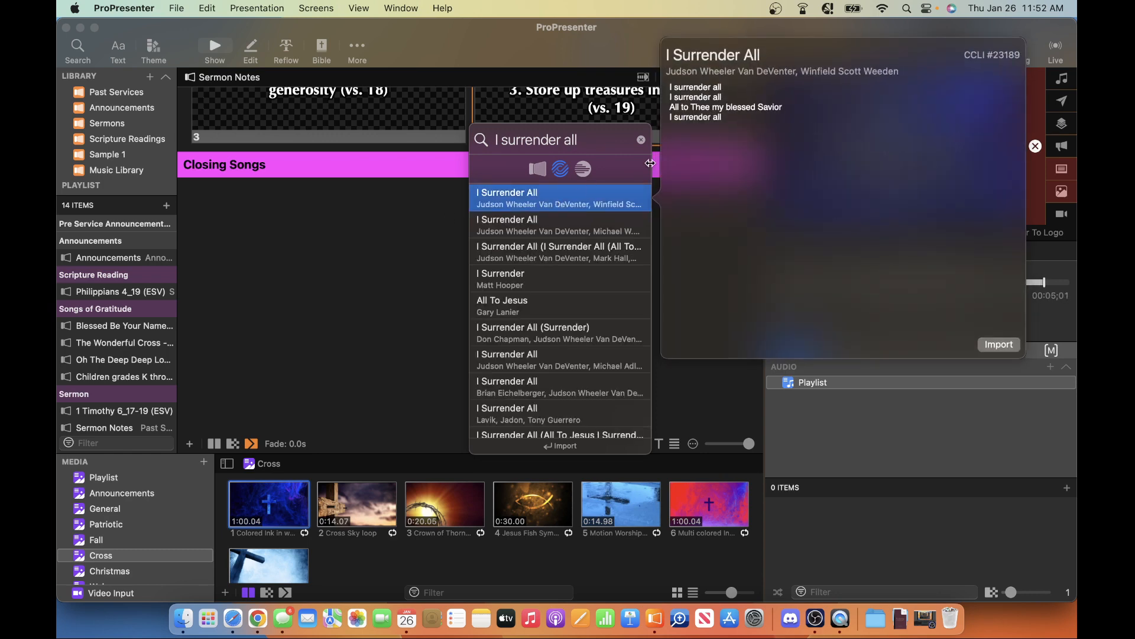
left_click(998, 345)
left_click(467, 370)
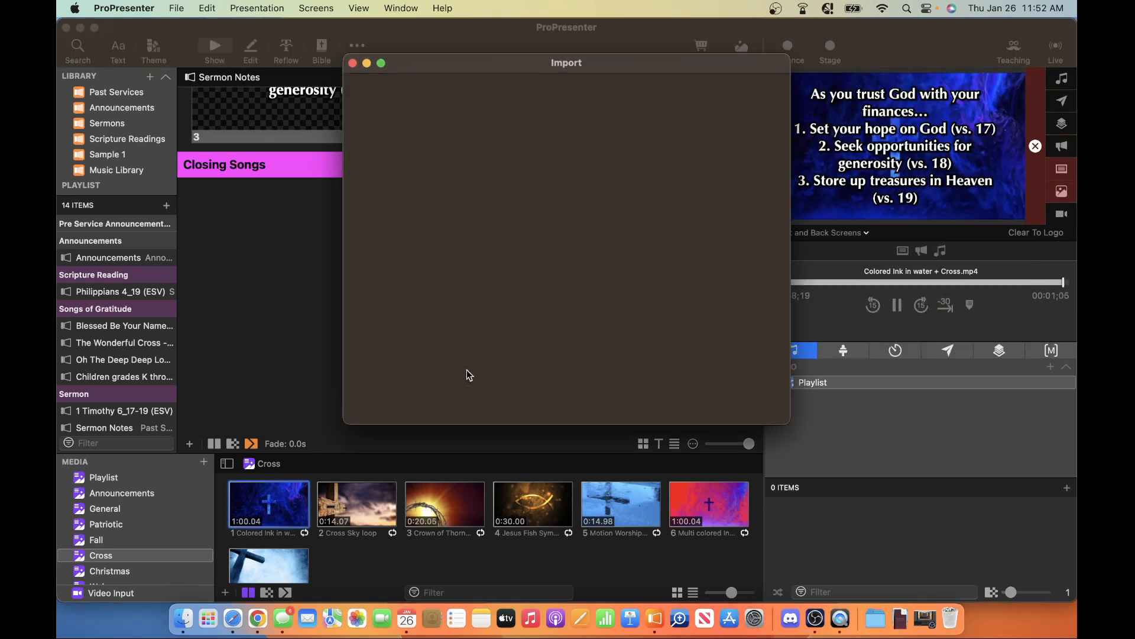
Compare the import's slides with the "I Surrender All" verses in January 29th Lyrics.pdf and import the song into Closing Songs
scroll(386, 277, "down", 10)
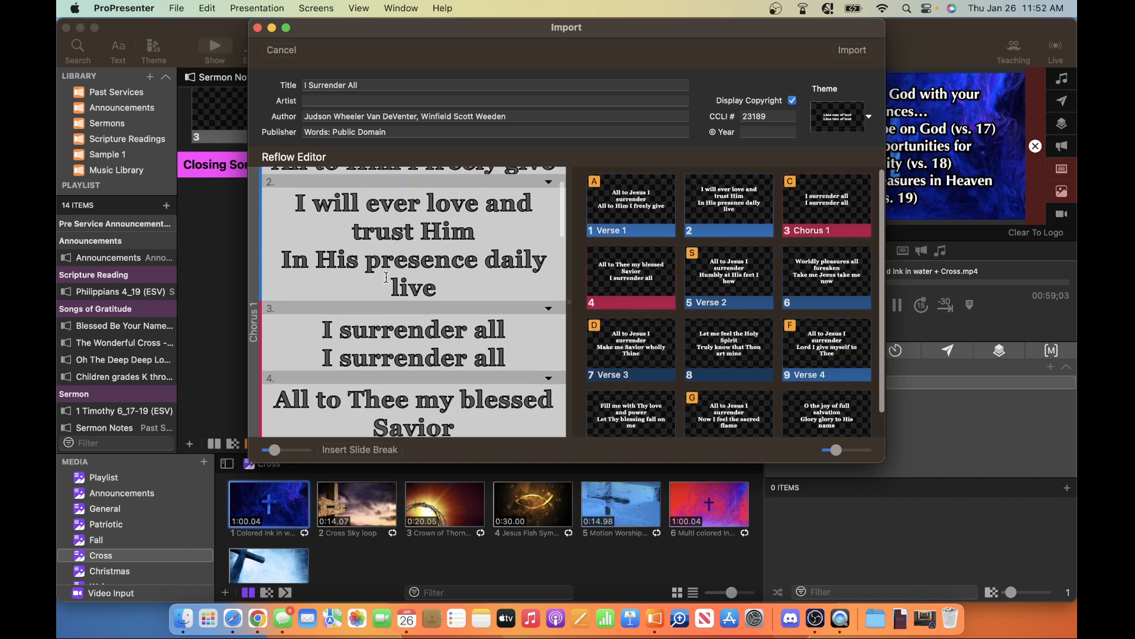
scroll(386, 277, "down", 10)
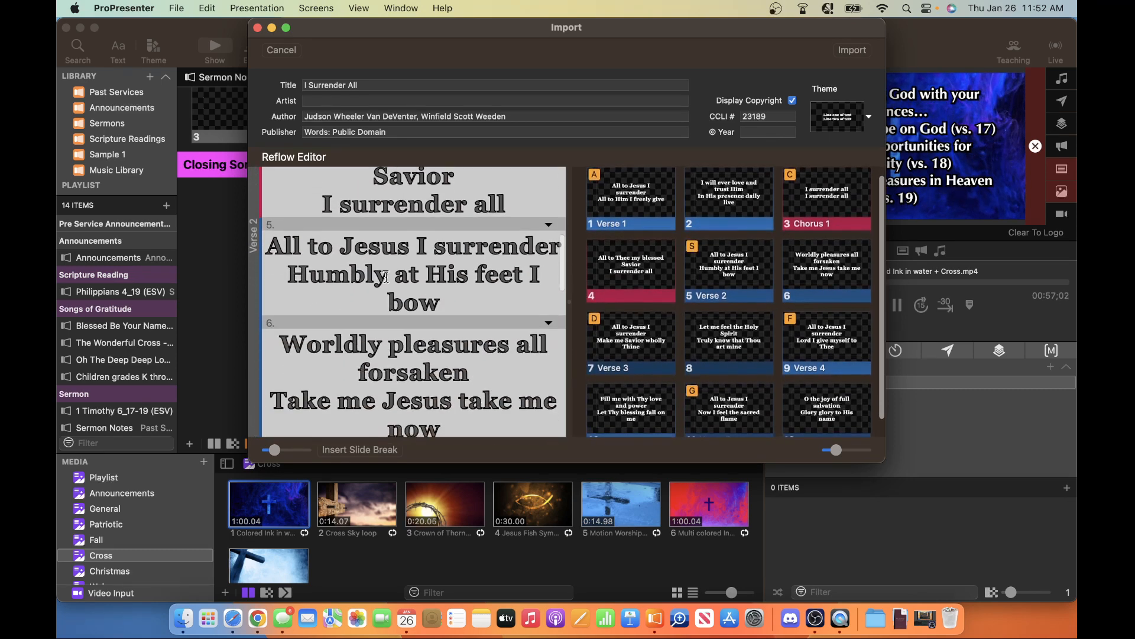
scroll(386, 277, "down", 10)
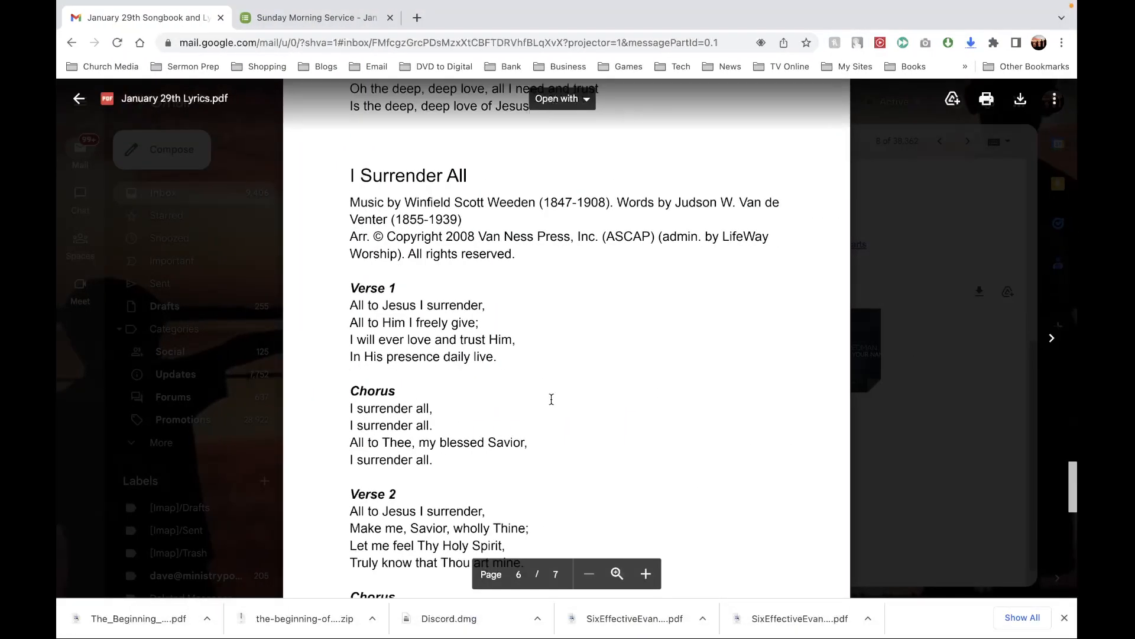
scroll(551, 400, "down", 5)
scroll(551, 399, "down", 8)
scroll(552, 399, "up", 7)
scroll(551, 400, "up", 5)
scroll(551, 400, "down", 3)
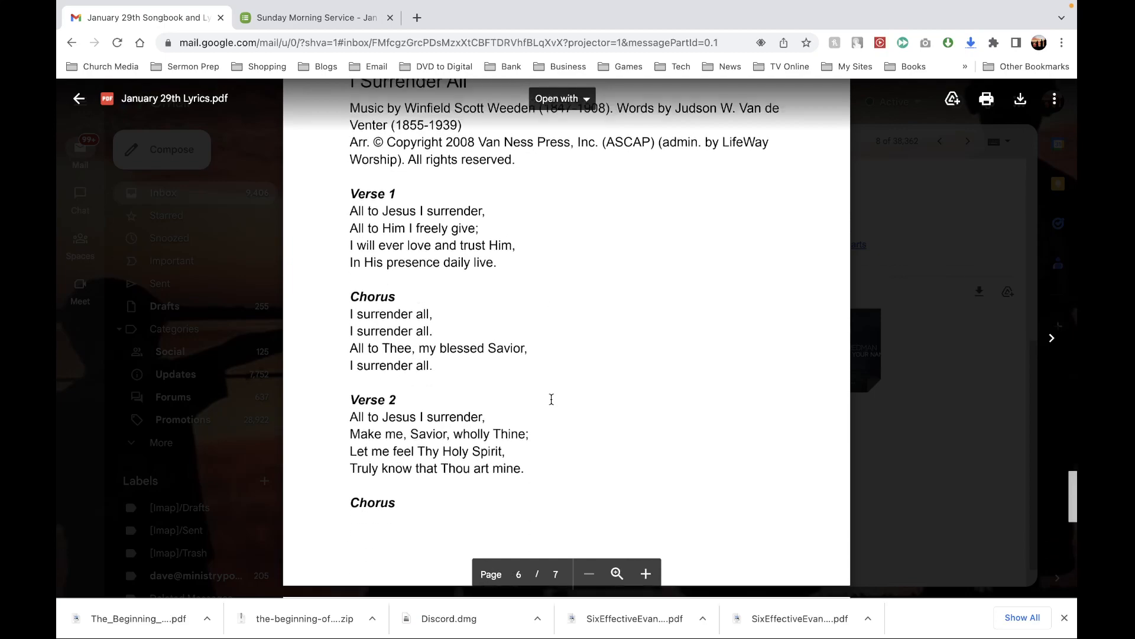
scroll(552, 400, "down", 1)
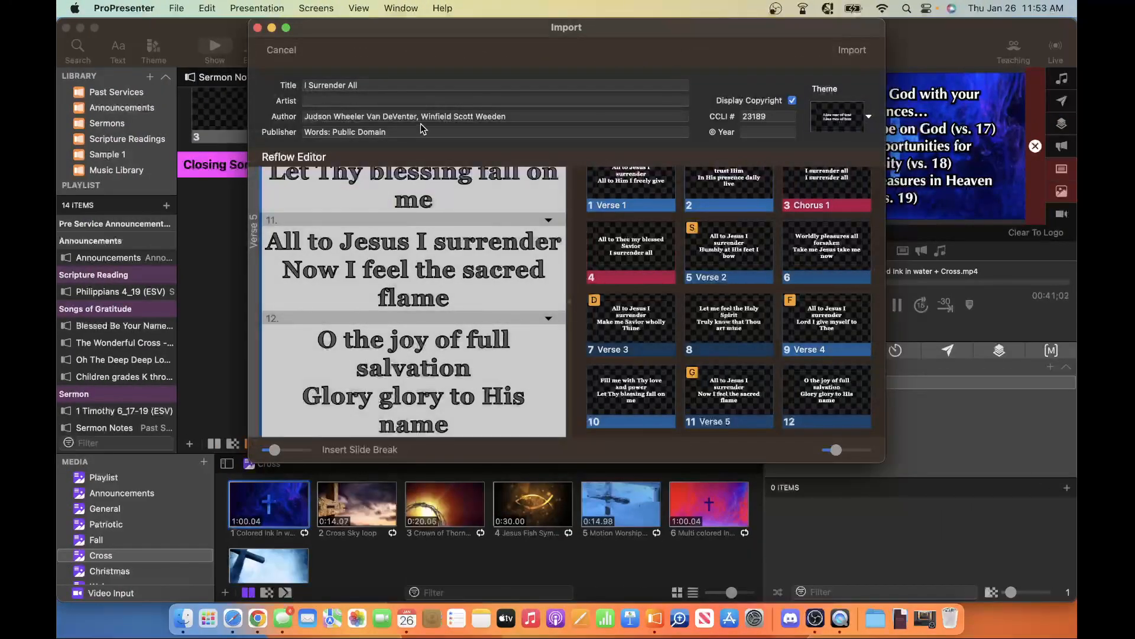
left_click(850, 51)
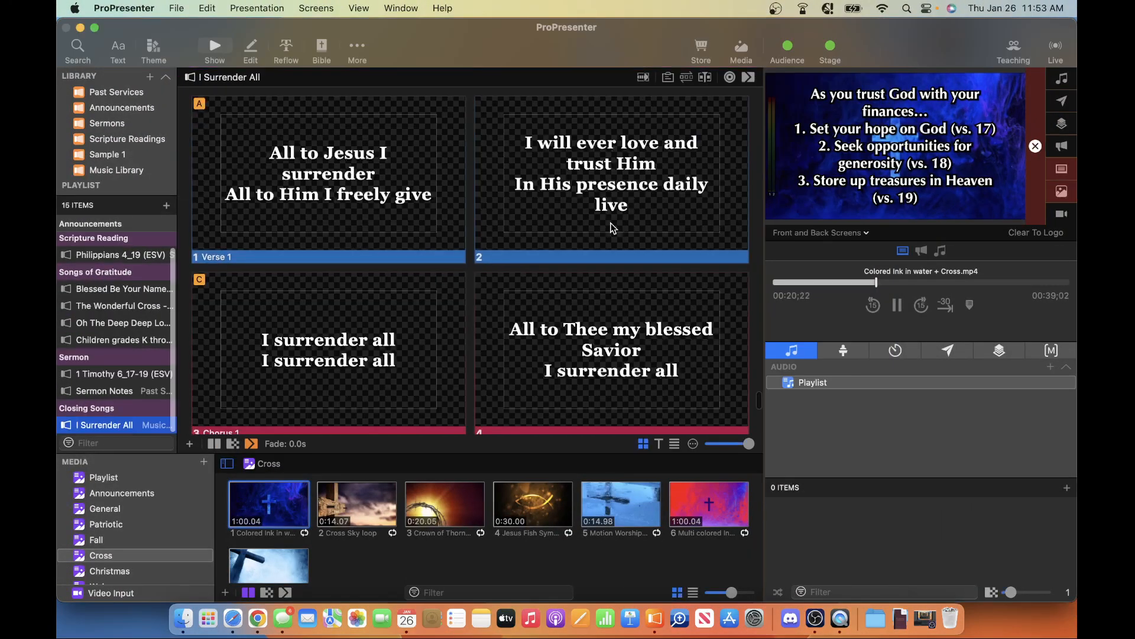
Create a new arrangement named SOBC for "I Surrender All"
scroll(445, 254, "up", 2)
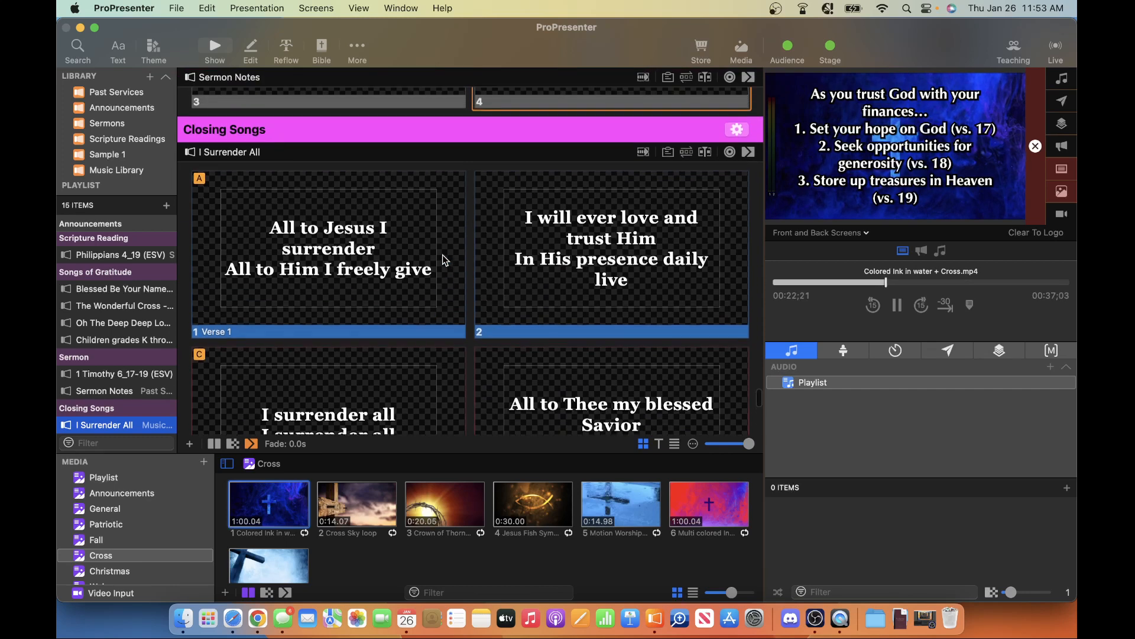
left_click(686, 152)
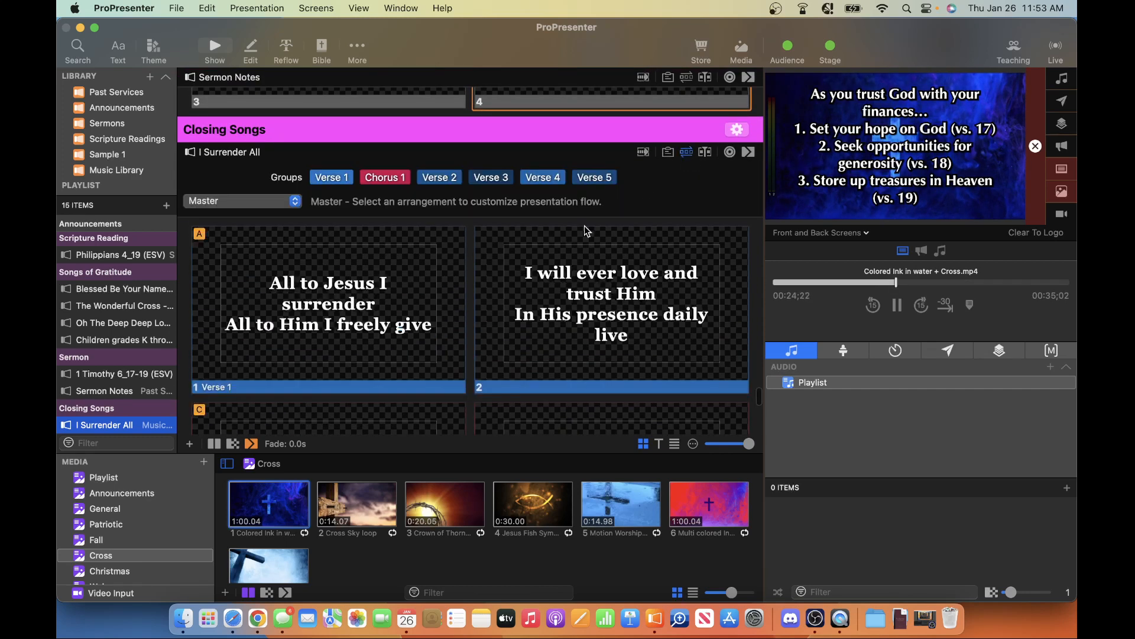
left_click(267, 202)
left_click(259, 226)
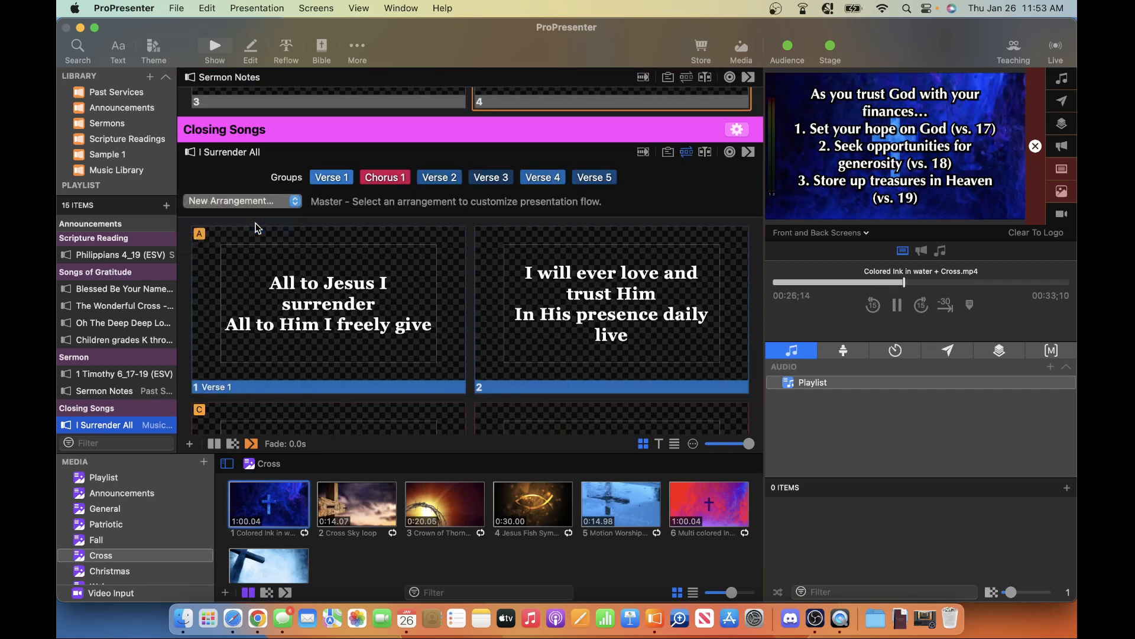
type("SOBC")
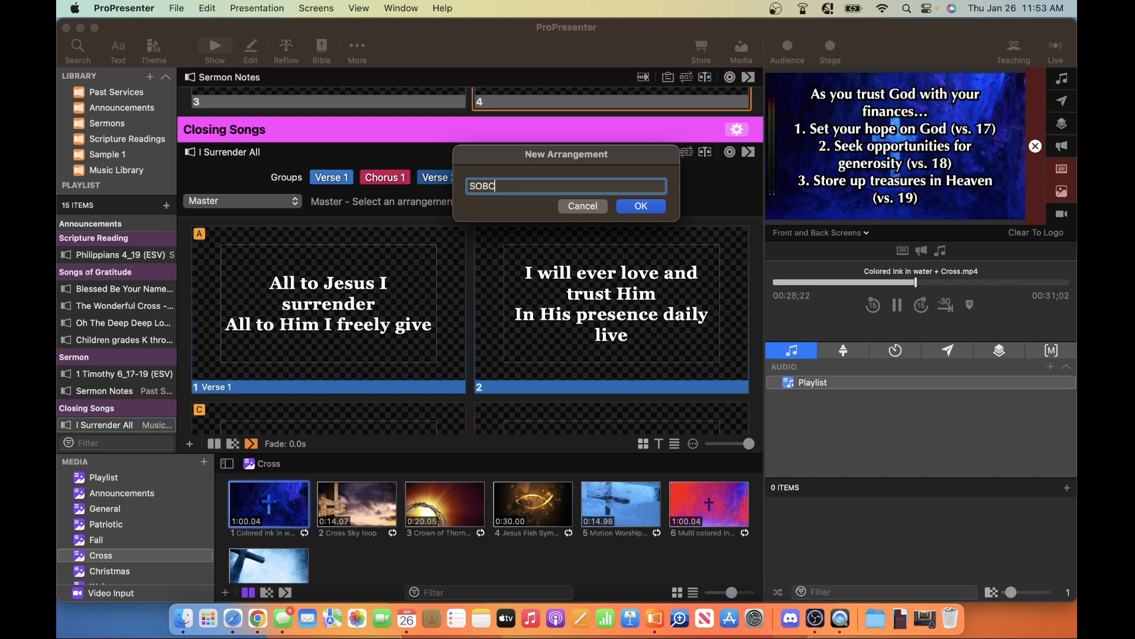
key("Return")
Check the verse and chorus order in the lyrics PDF, and add Chorus 1 after Verse 2 in the SOBC arrangement
key("super+Tab")
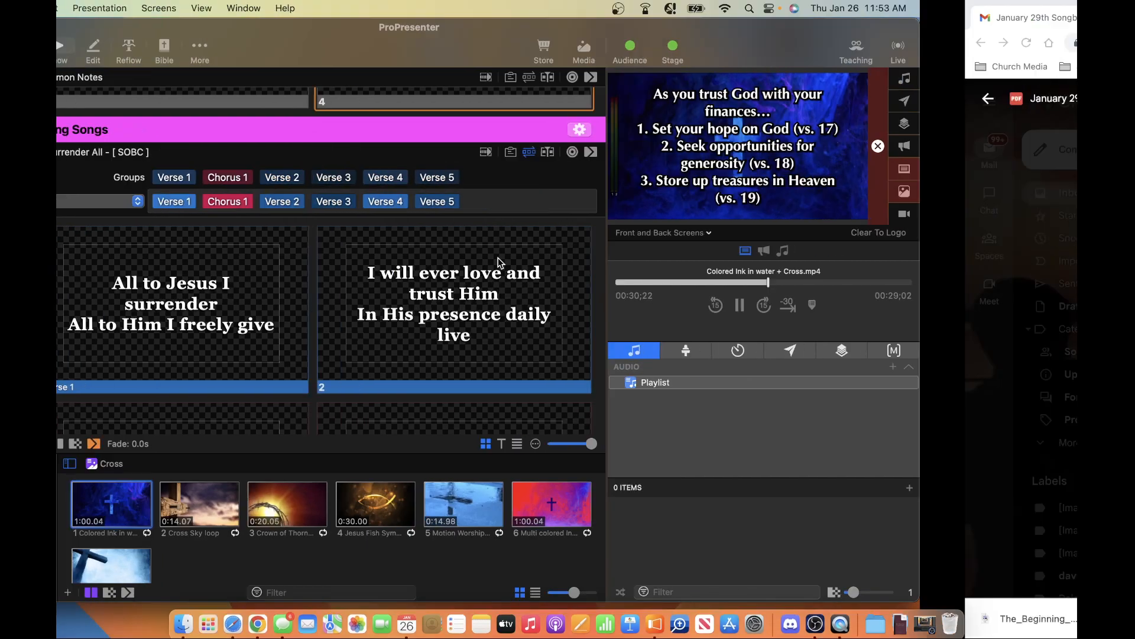
scroll(546, 343, "up", 3)
scroll(546, 344, "down", 2)
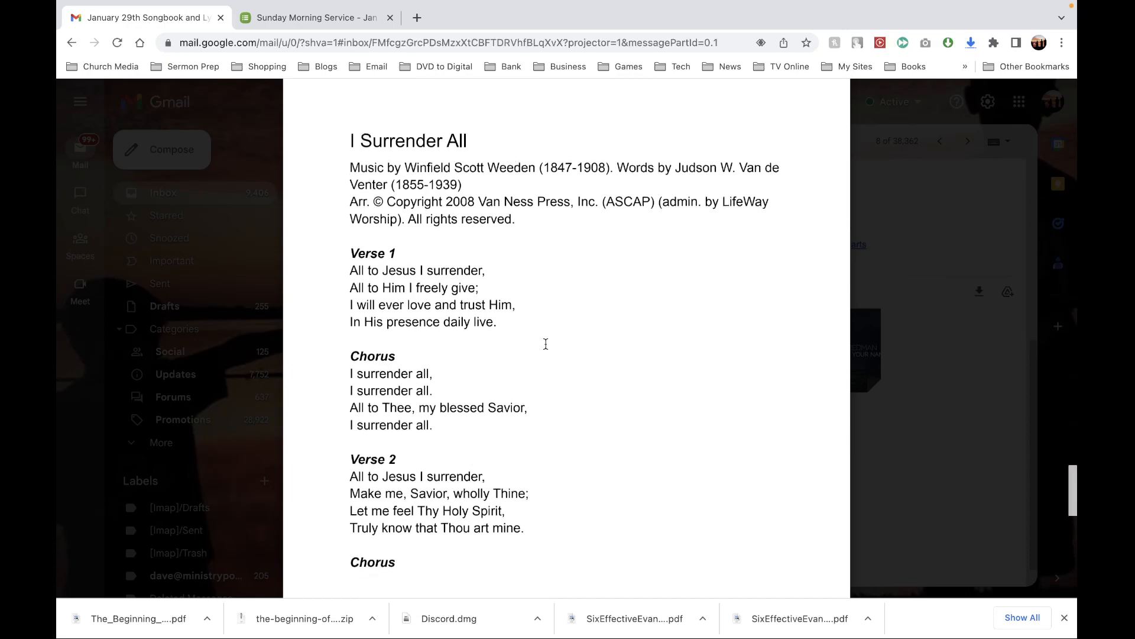
key("ctrl+Left")
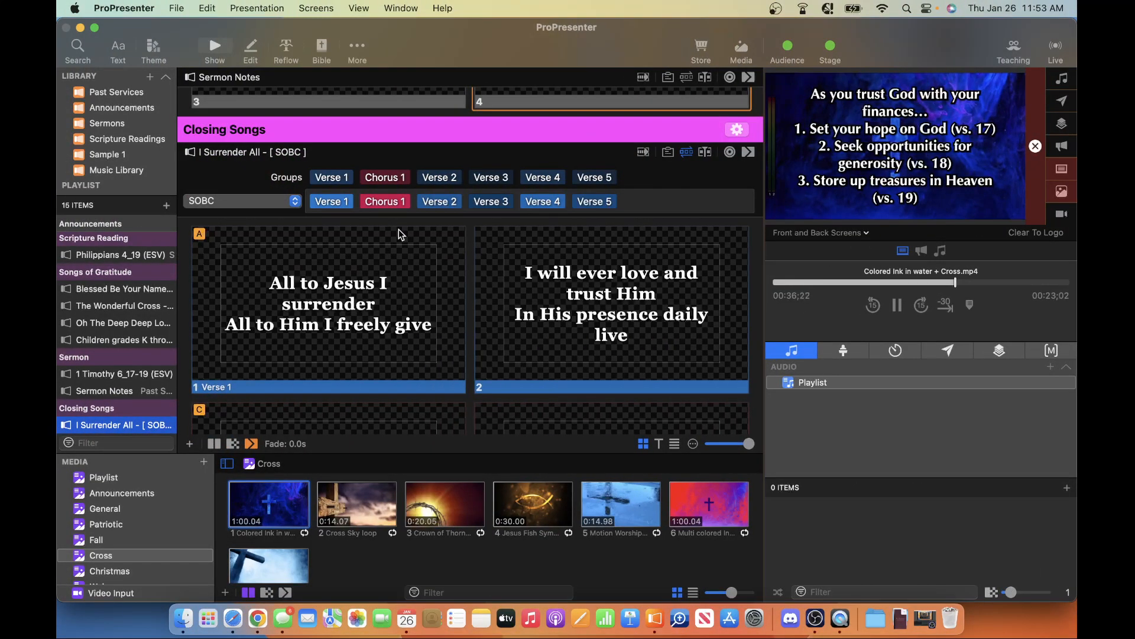
key("ctrl+Right")
scroll(532, 332, "down", 6)
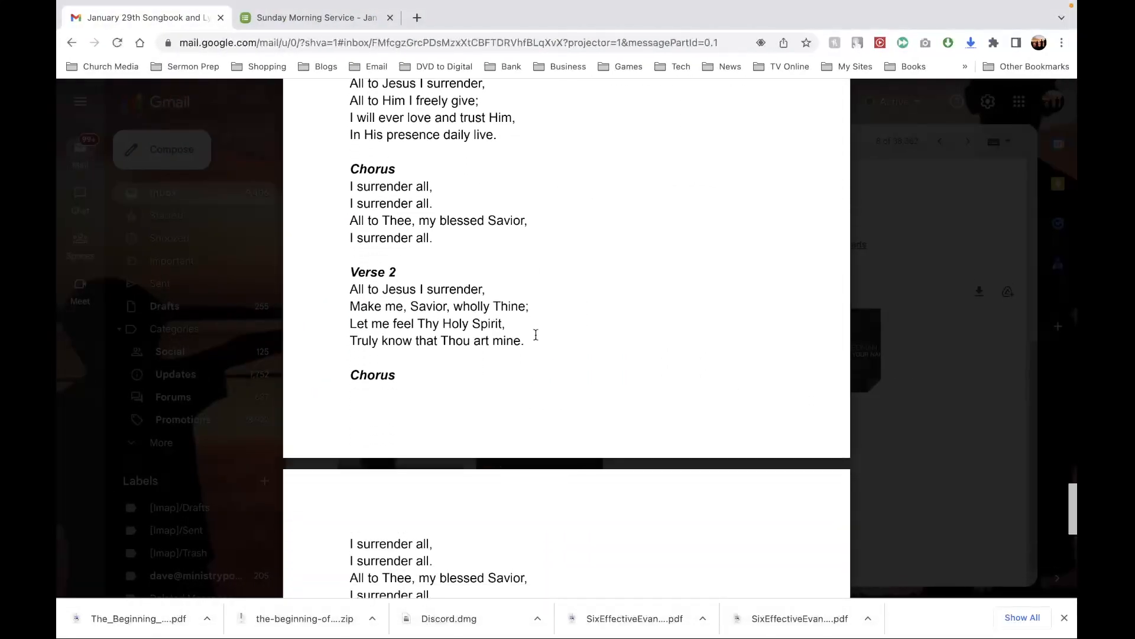
key("ctrl+Left")
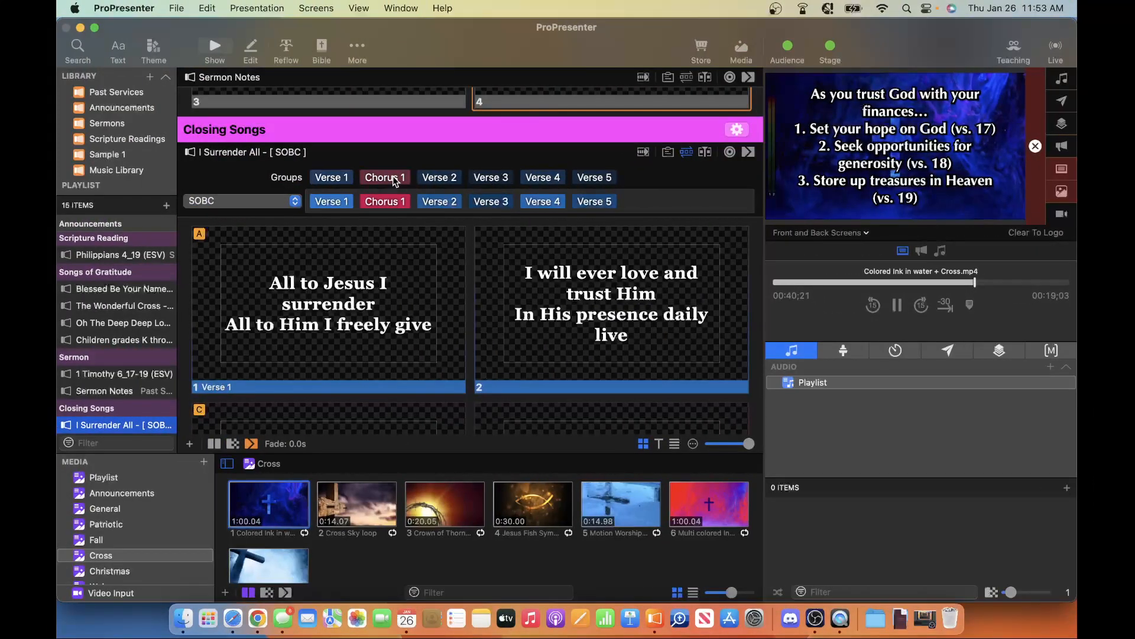
left_click_drag(381, 176, 470, 206)
mouse_move(441, 207)
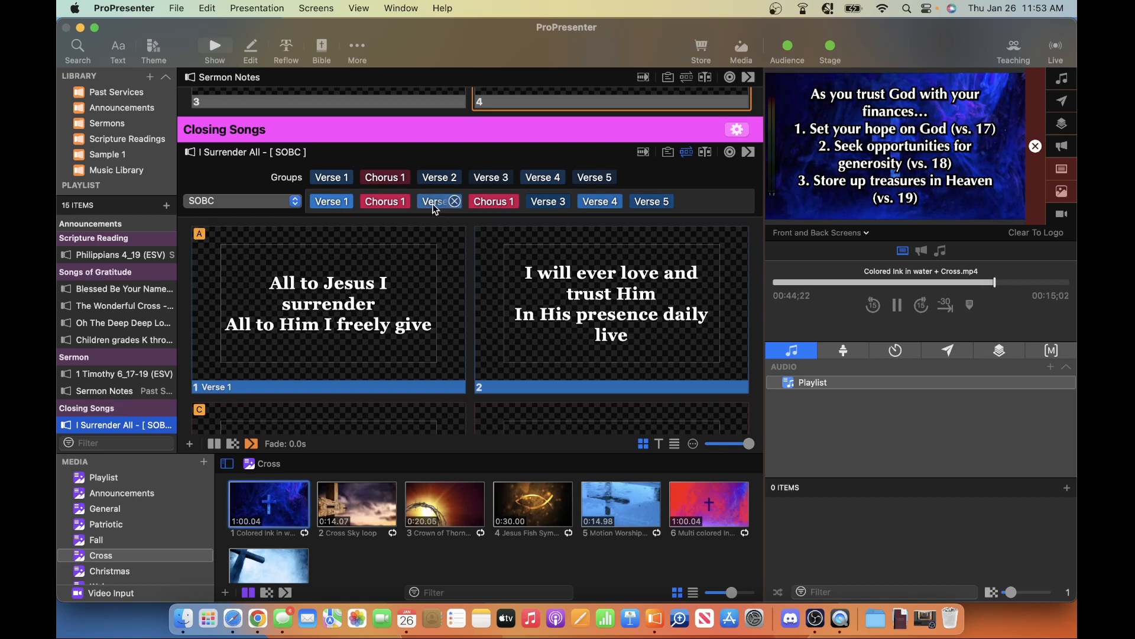
Compare the Verse 2 slides of "I Surrender All" with the Verse 2 lyrics in the PDF
scroll(420, 321, "down", 10)
scroll(420, 320, "down", 3)
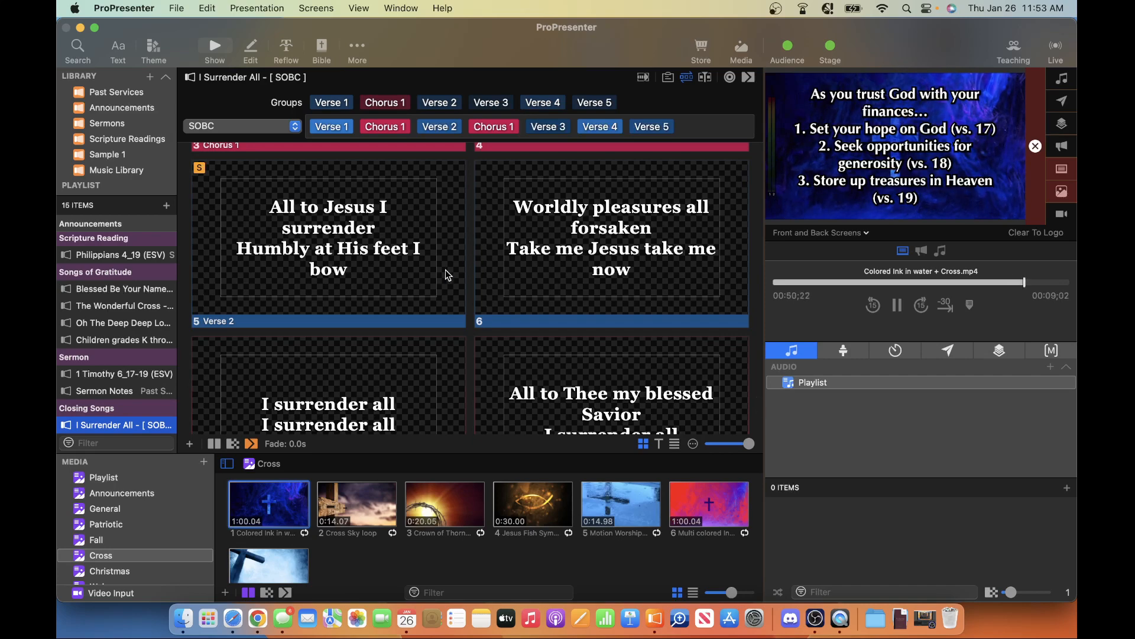
key("ctrl+Right")
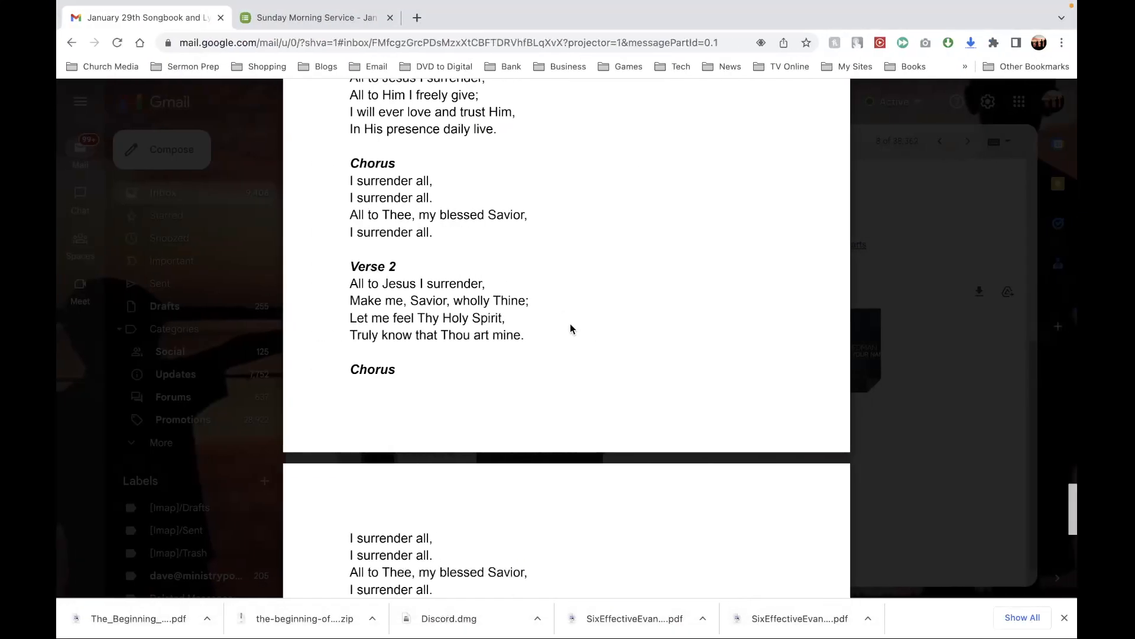
scroll(570, 324, "down", 1)
scroll(570, 324, "up", 3)
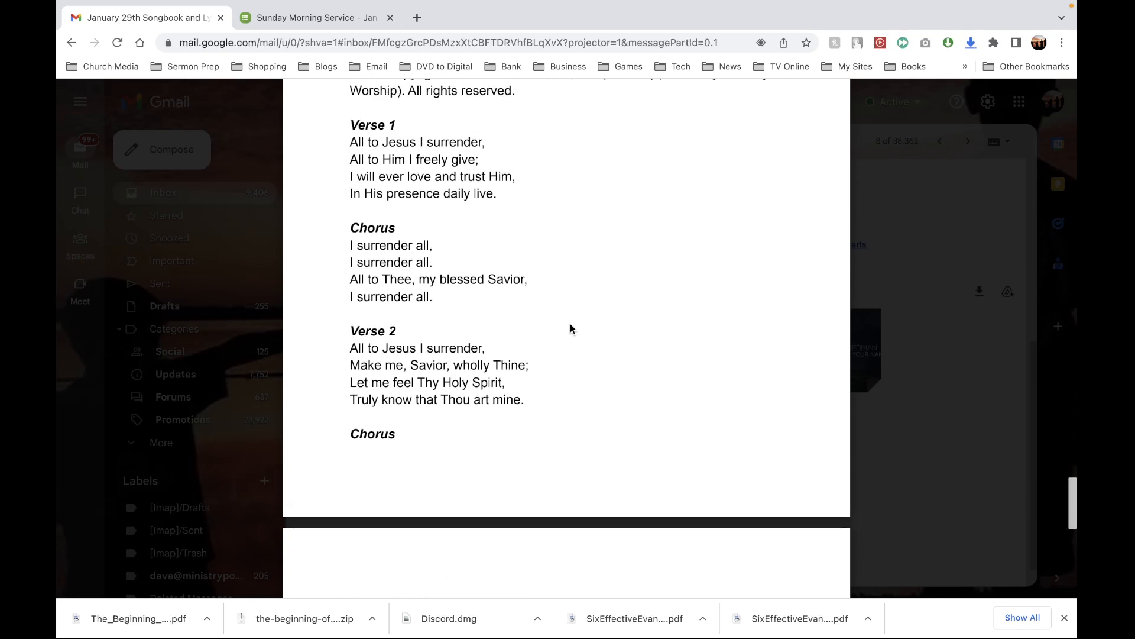
left_click_drag(353, 347, 598, 400)
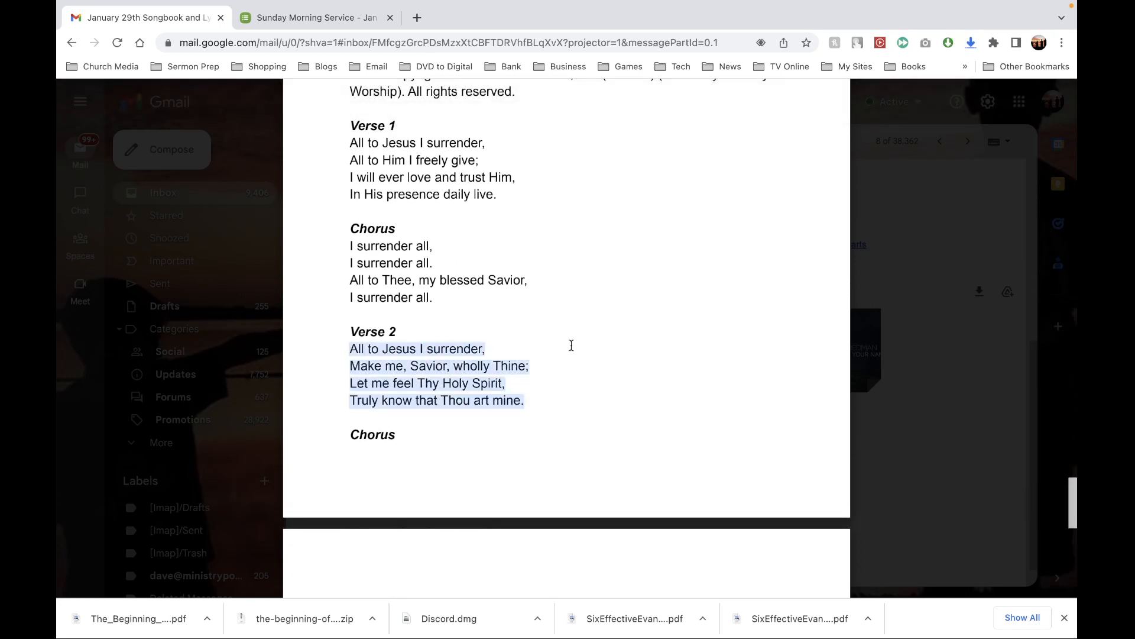
scroll(571, 345, "up", 1)
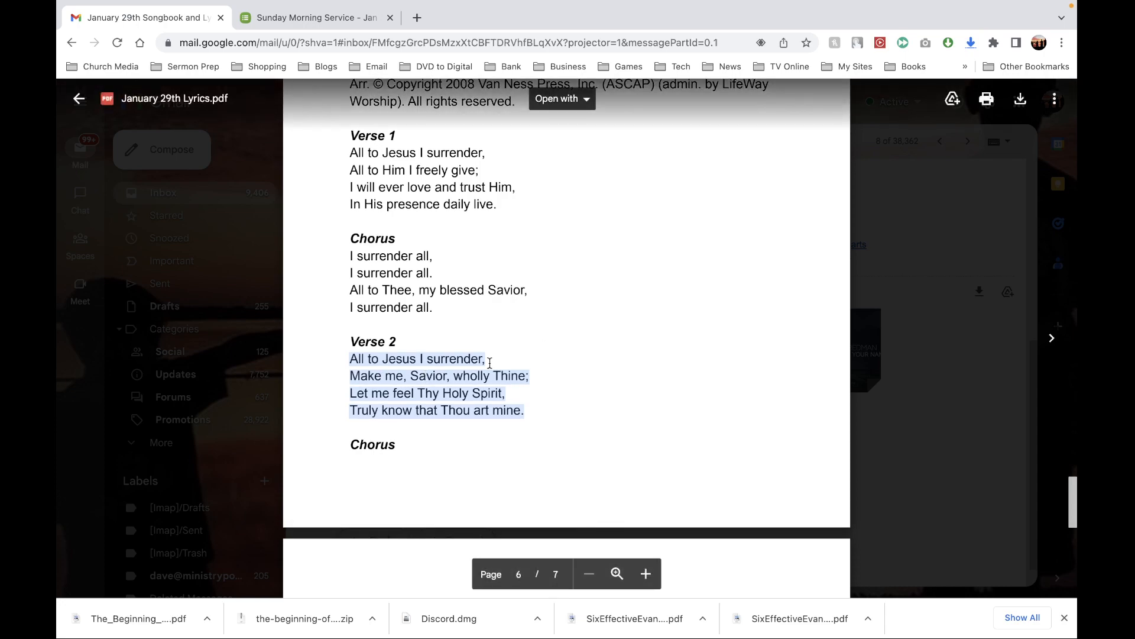
Find the "Make me Savior wholly Thine" slide in ProPresenter and show it on the Front and Back Screens preview
key("ctrl+Left")
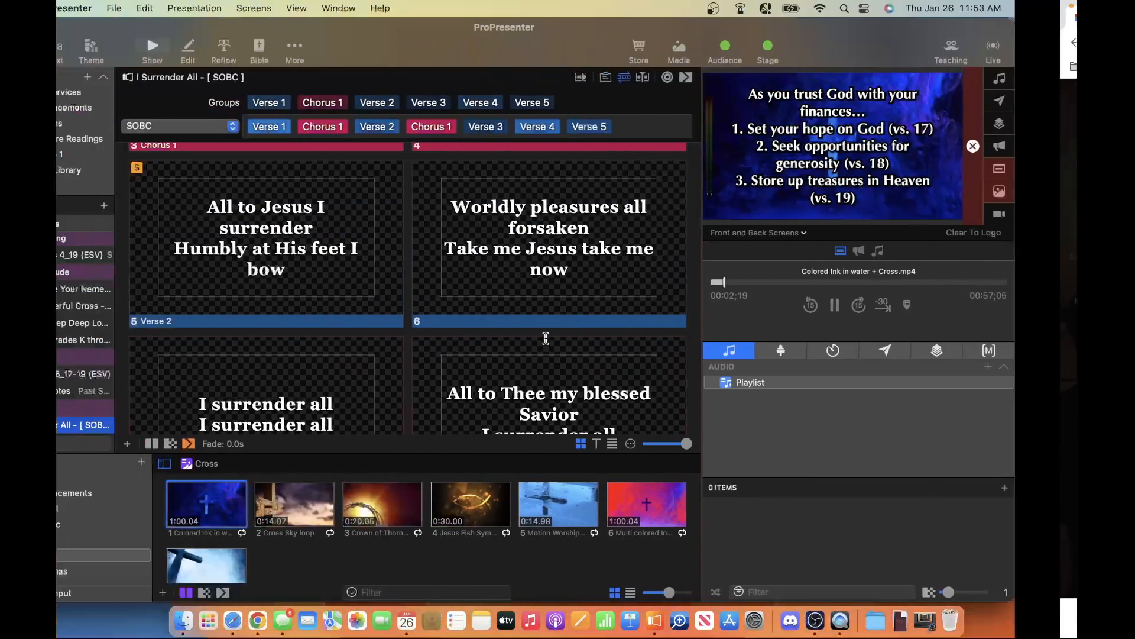
scroll(449, 321, "down", 1)
scroll(450, 321, "down", 6)
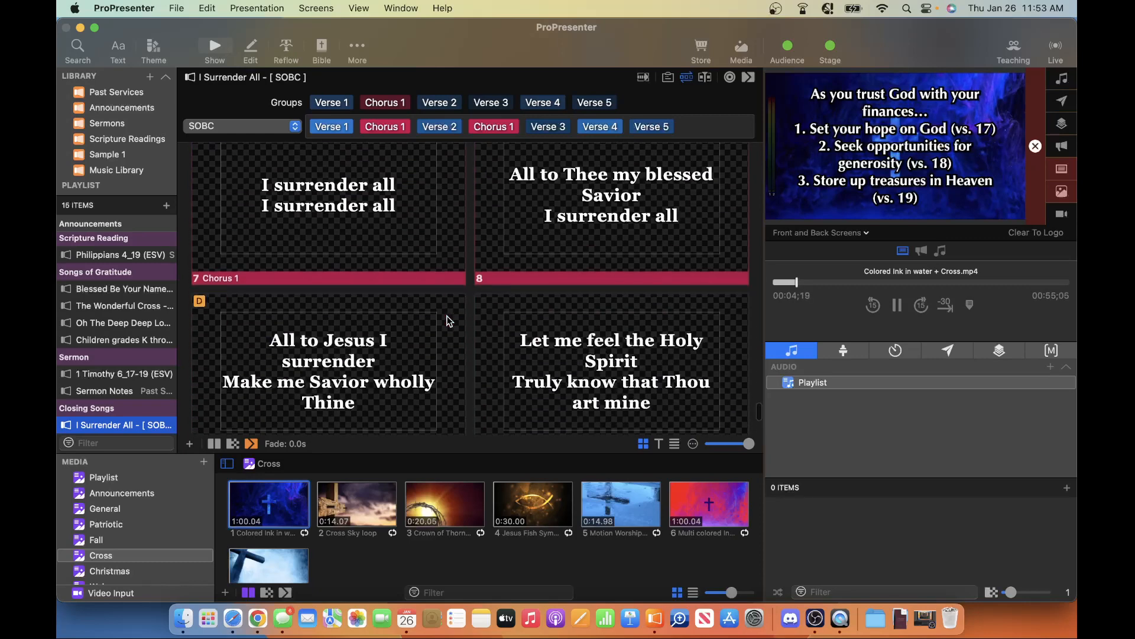
left_click(317, 272)
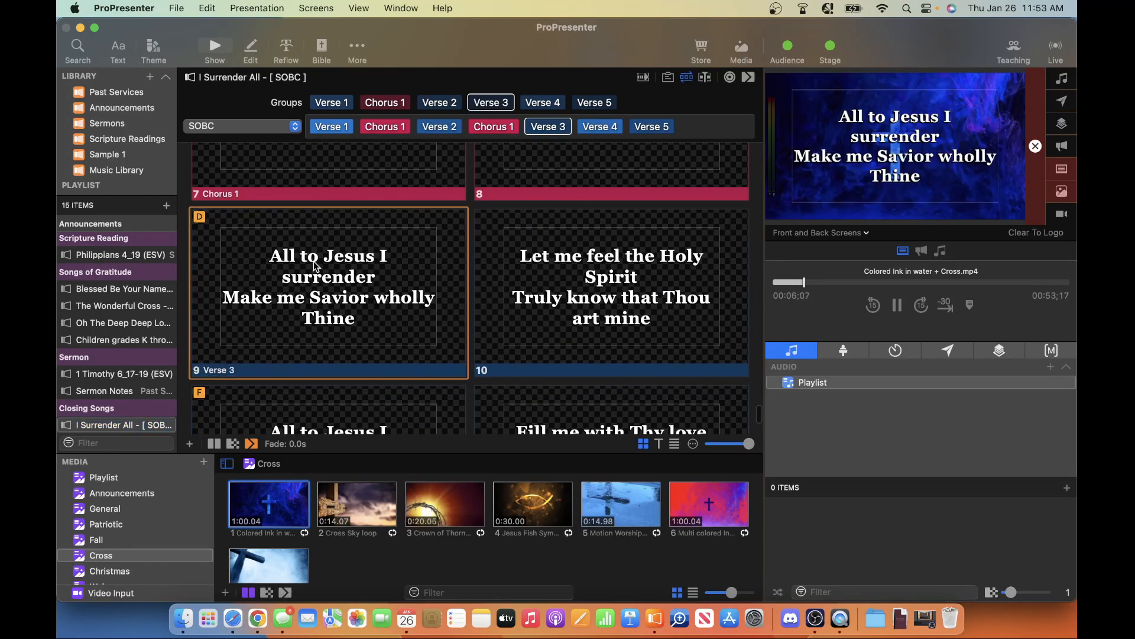
Remove Verse 2 from the SOBC arrangement and move Verse 3 between the two Chorus 1 groups
left_click(454, 126)
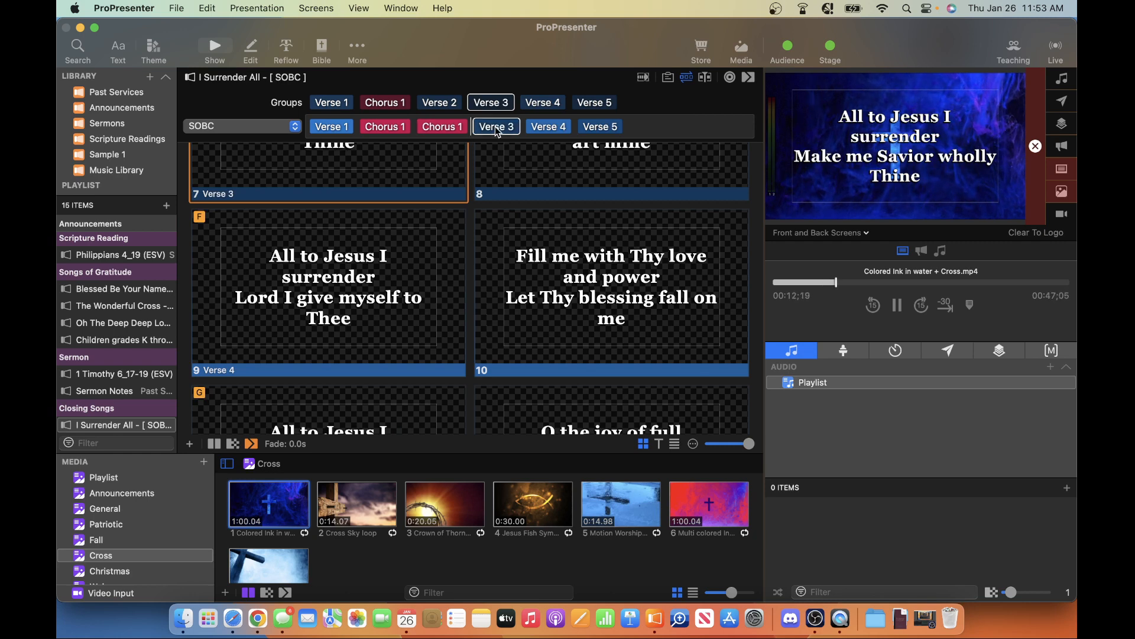
left_click_drag(495, 126, 425, 127)
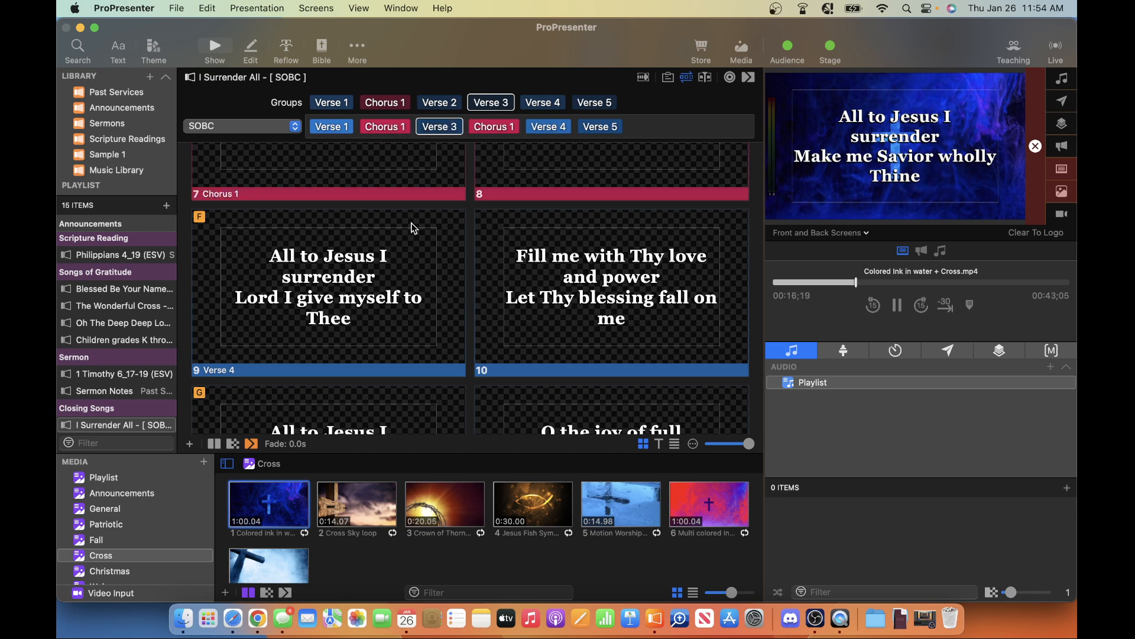
scroll(414, 227, "up", 6)
scroll(414, 228, "up", 1)
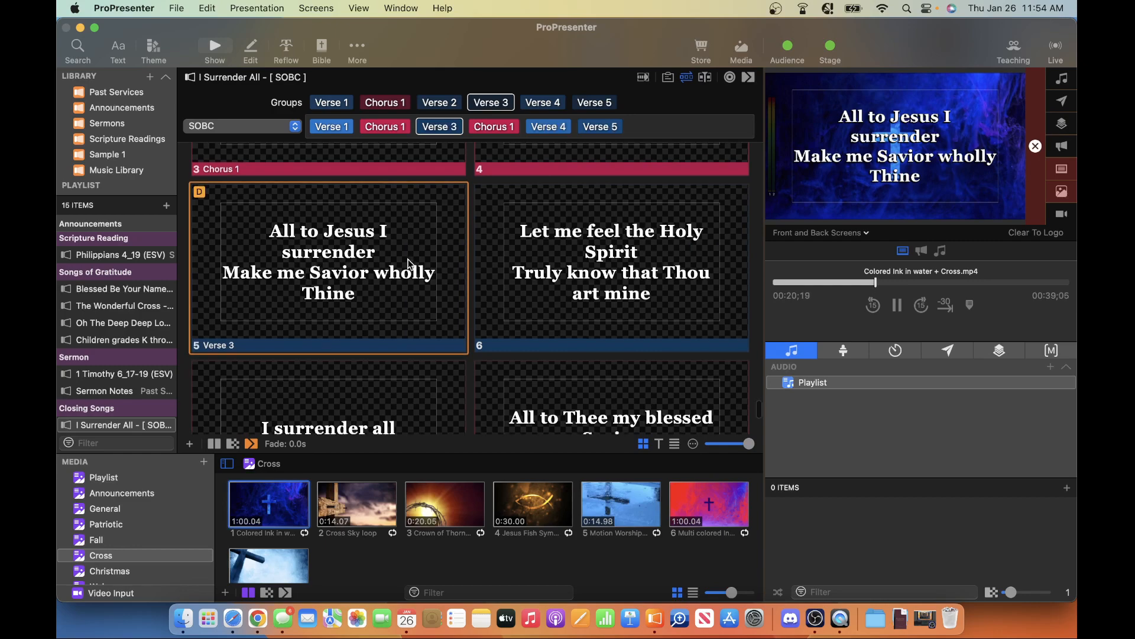
scroll(411, 265, "down", 2)
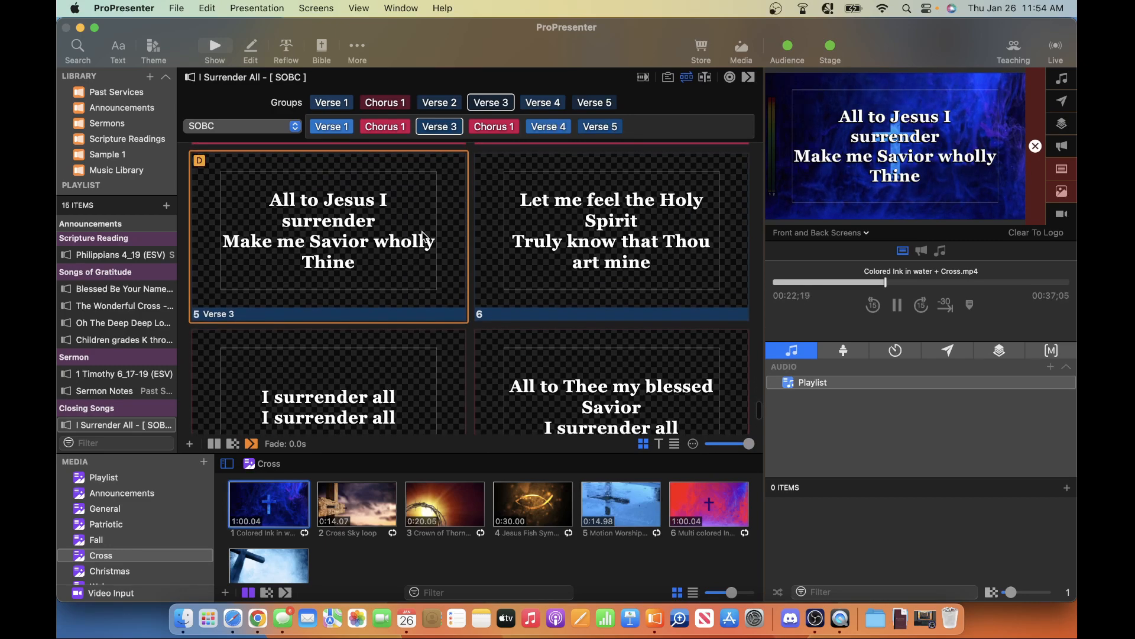
Compare Verses 2 and 3 in the lyrics PDF with the ProPresenter slides, and show the "Lord I give myself to Thee" slide
key("ctrl+Right")
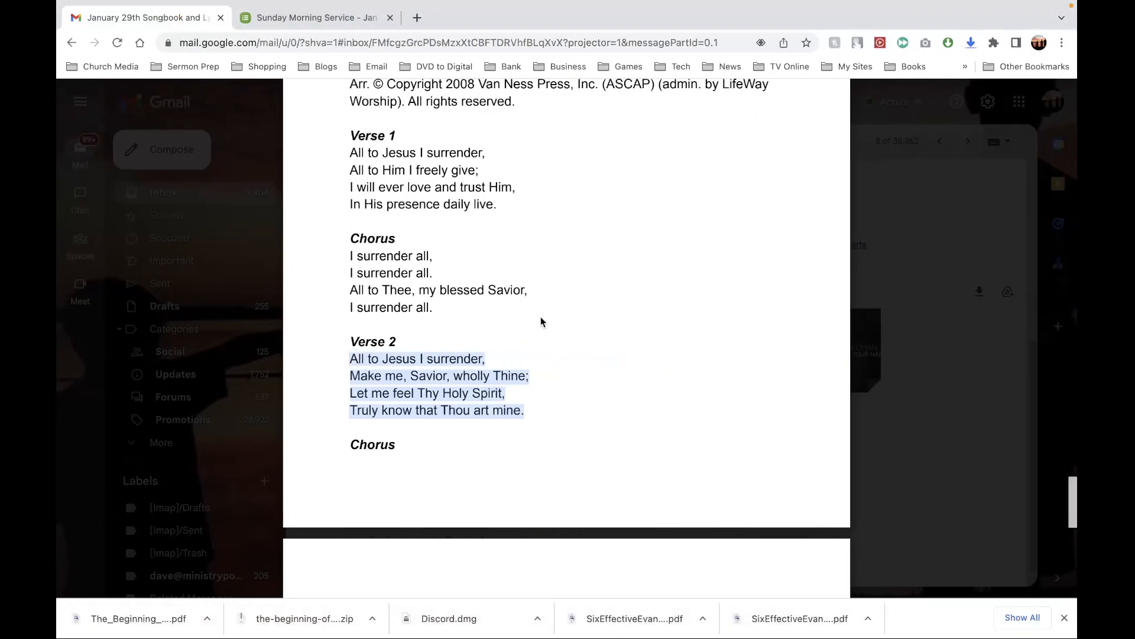
scroll(511, 364, "down", 3)
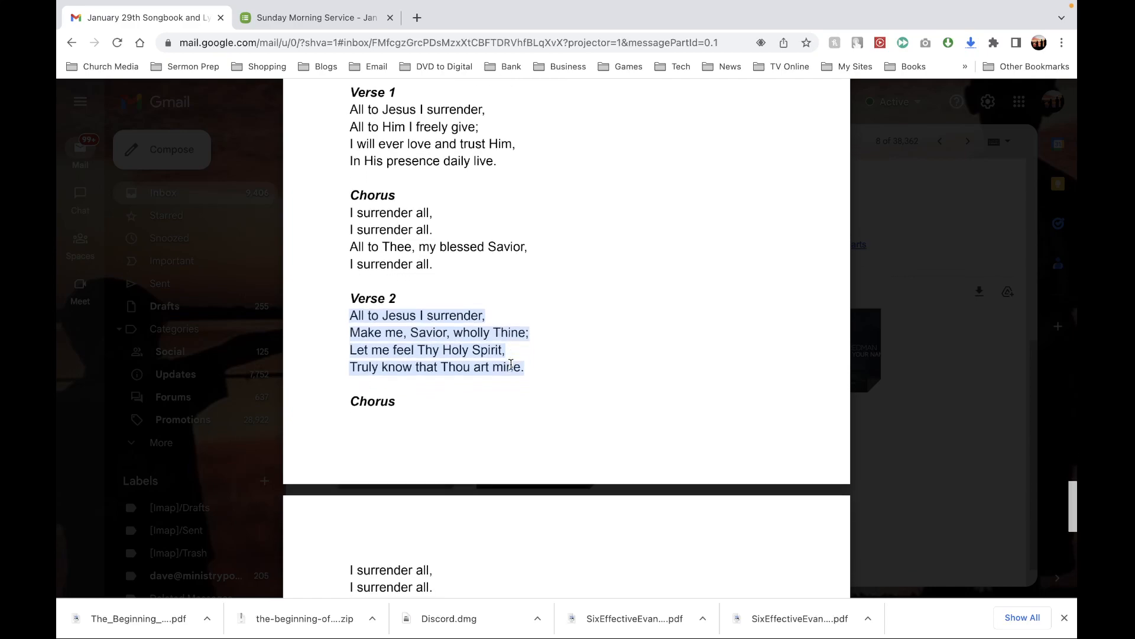
key("ctrl+Left")
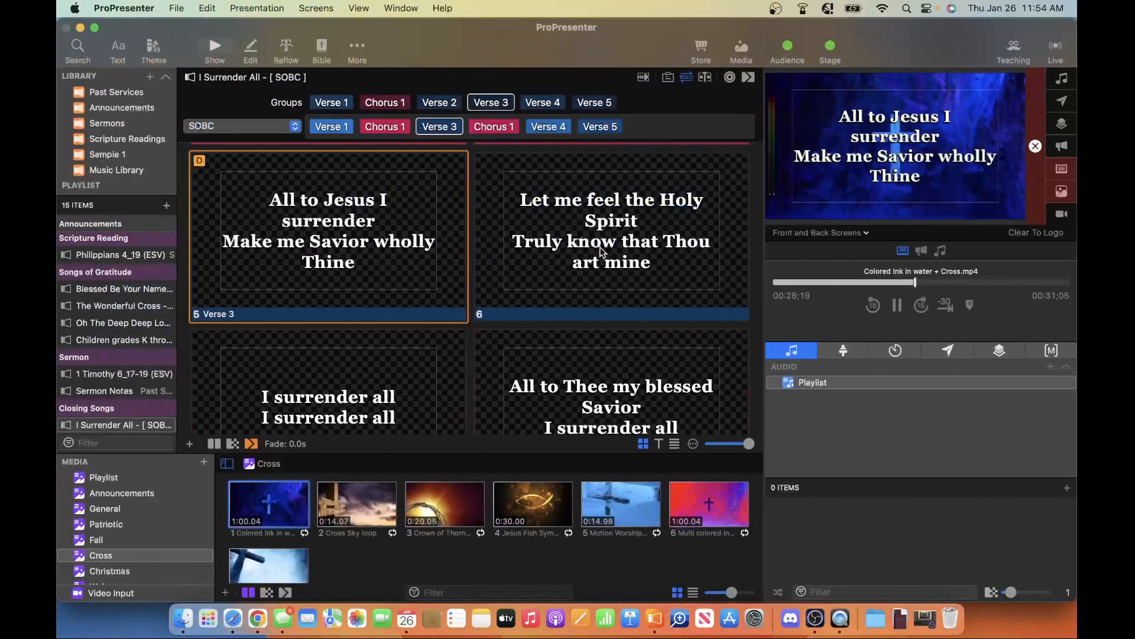
scroll(601, 249, "down", 5)
key("ctrl+Right")
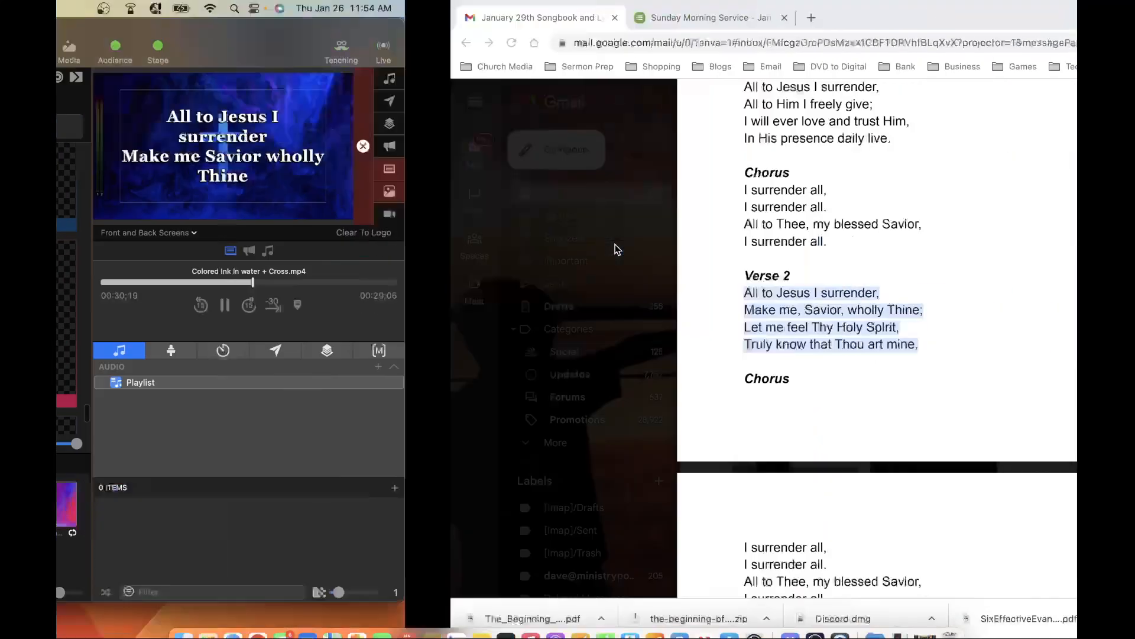
scroll(594, 336, "down", 4)
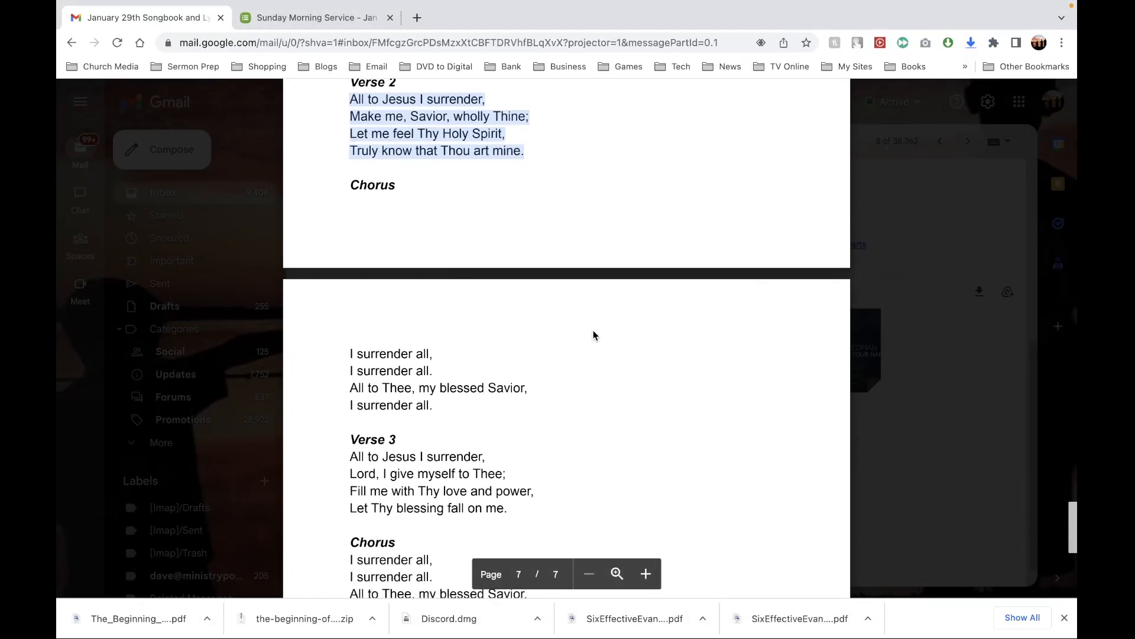
scroll(594, 335, "down", 6)
scroll(593, 335, "down", 1)
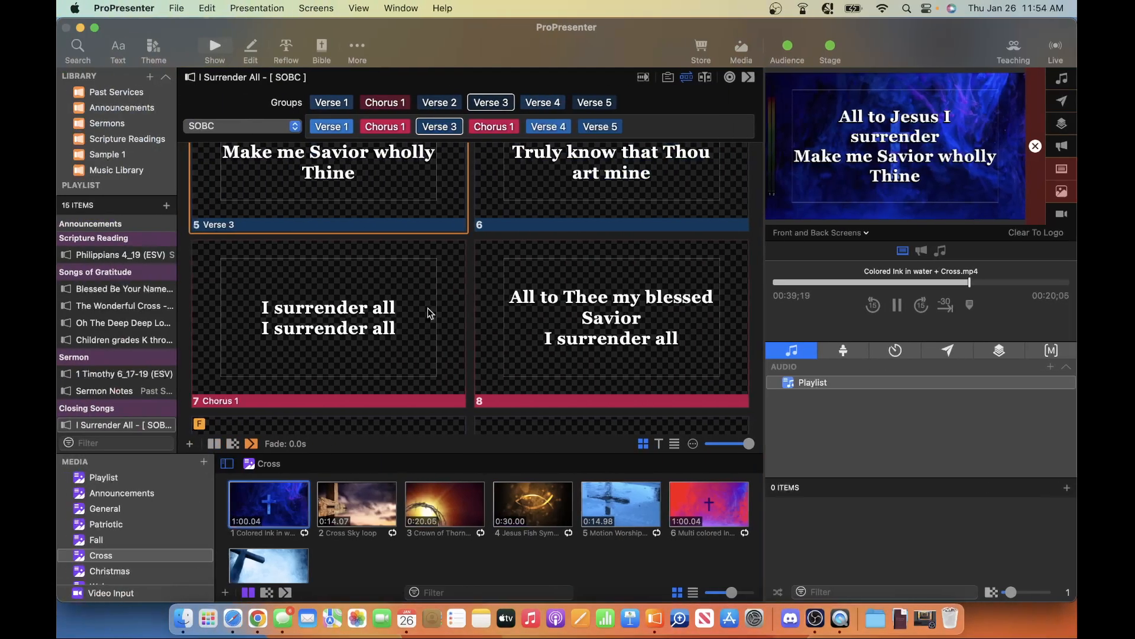
scroll(427, 307, "down", 3)
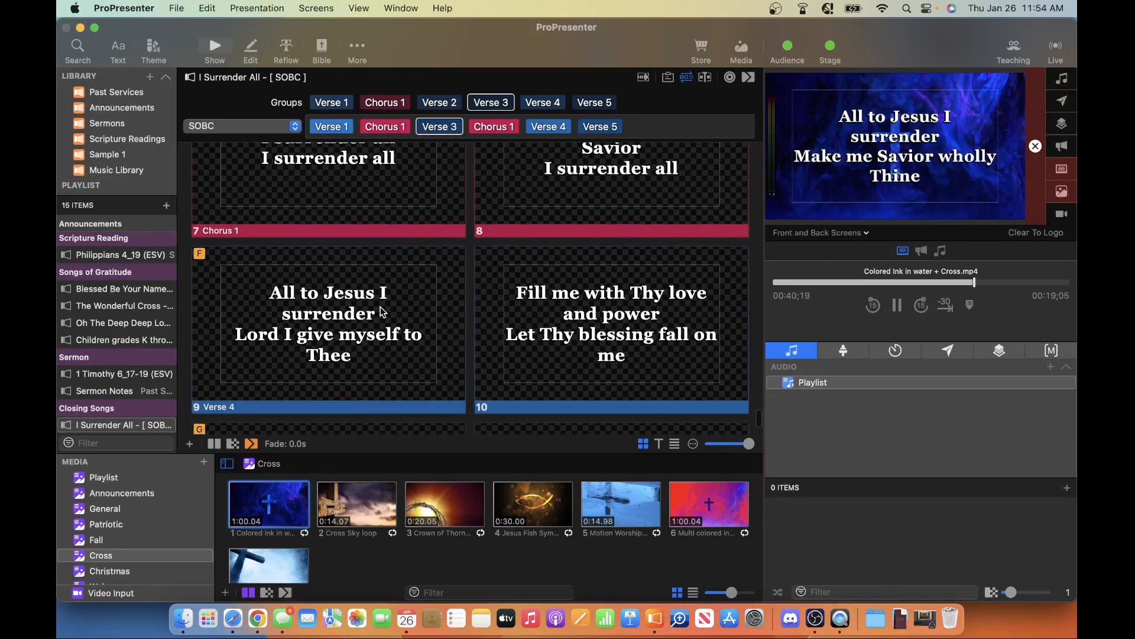
left_click(402, 306)
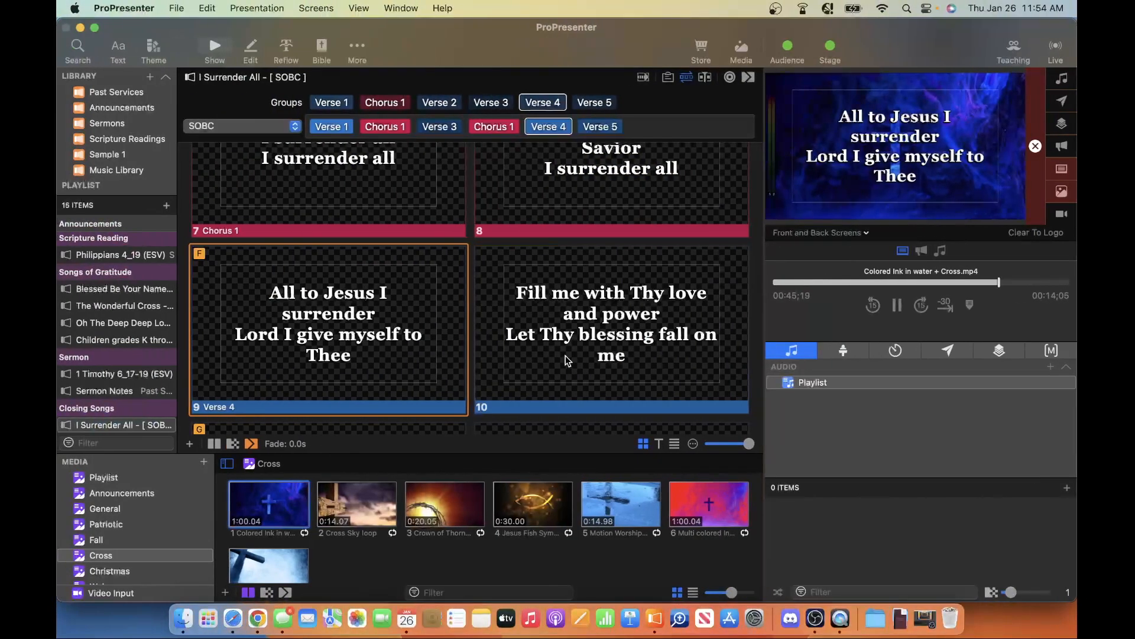
Remove Verse 5 from the SOBC arrangement and add Chorus 1 after Verse 4
scroll(565, 356, "down", 5)
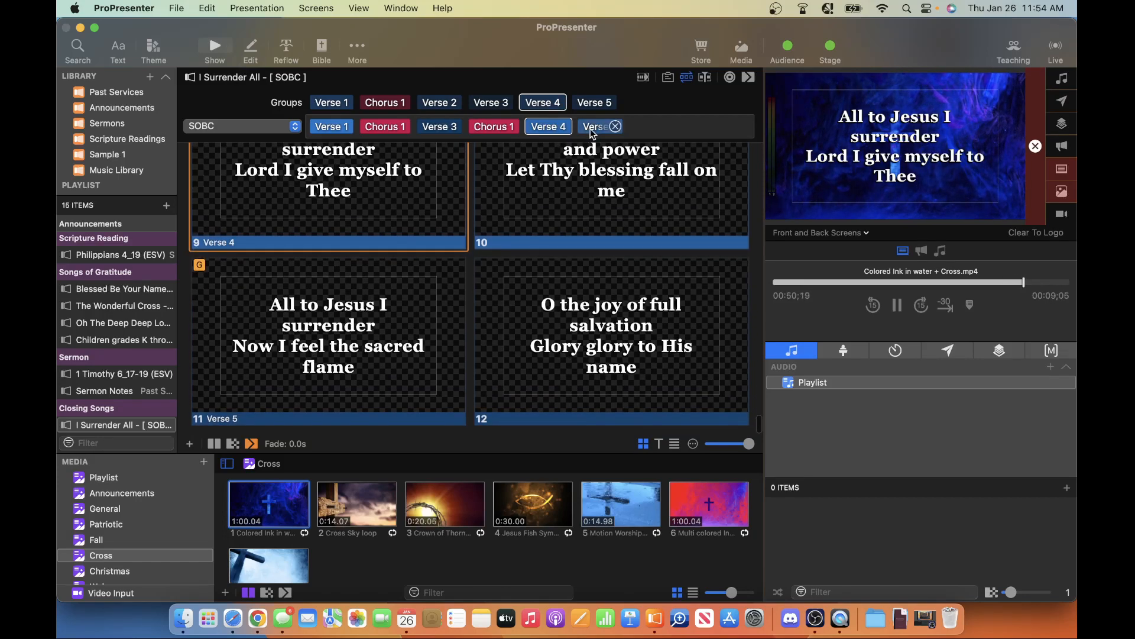
left_click(615, 128)
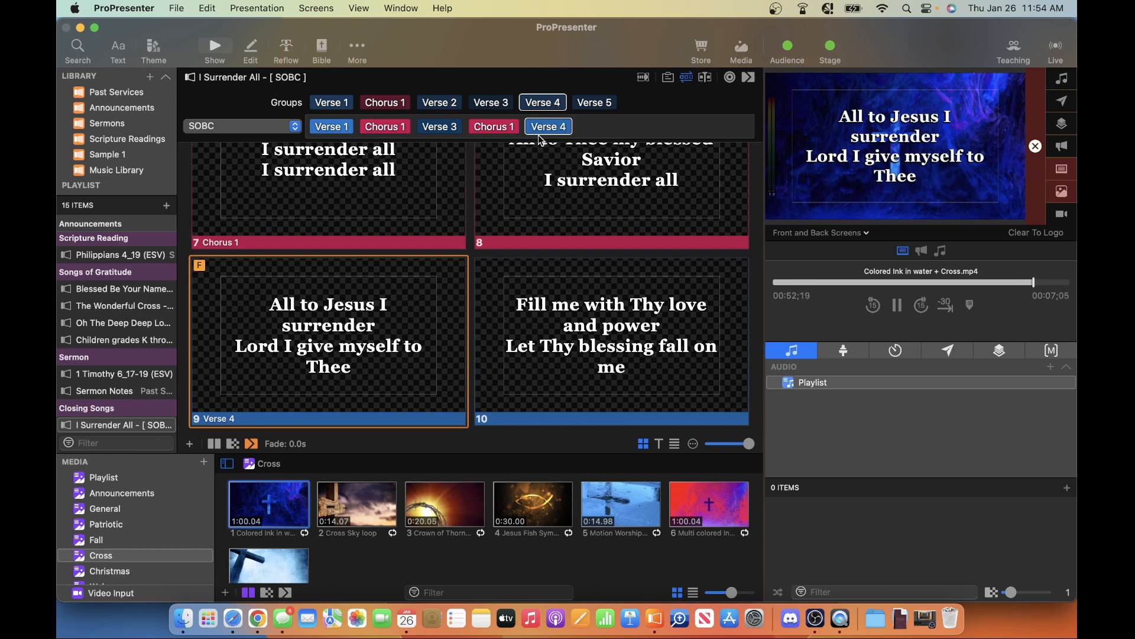
left_click_drag(378, 107, 603, 125)
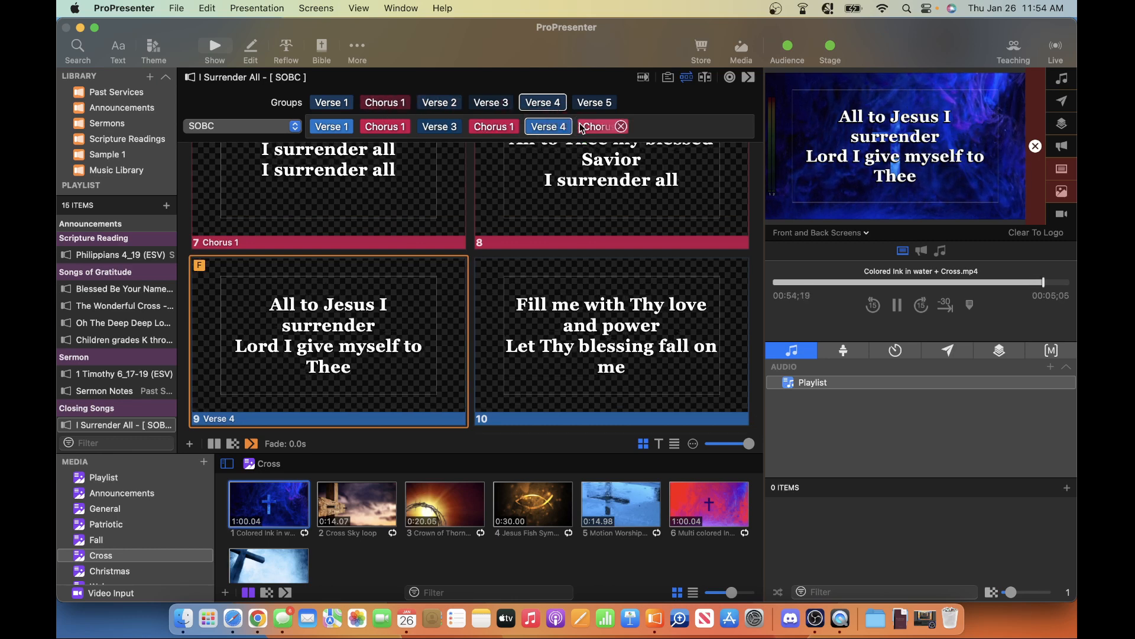
Check the song ending in the lyrics PDF, close it, and review the January 29th Songbook and Lyrics email
mouse_move(439, 129)
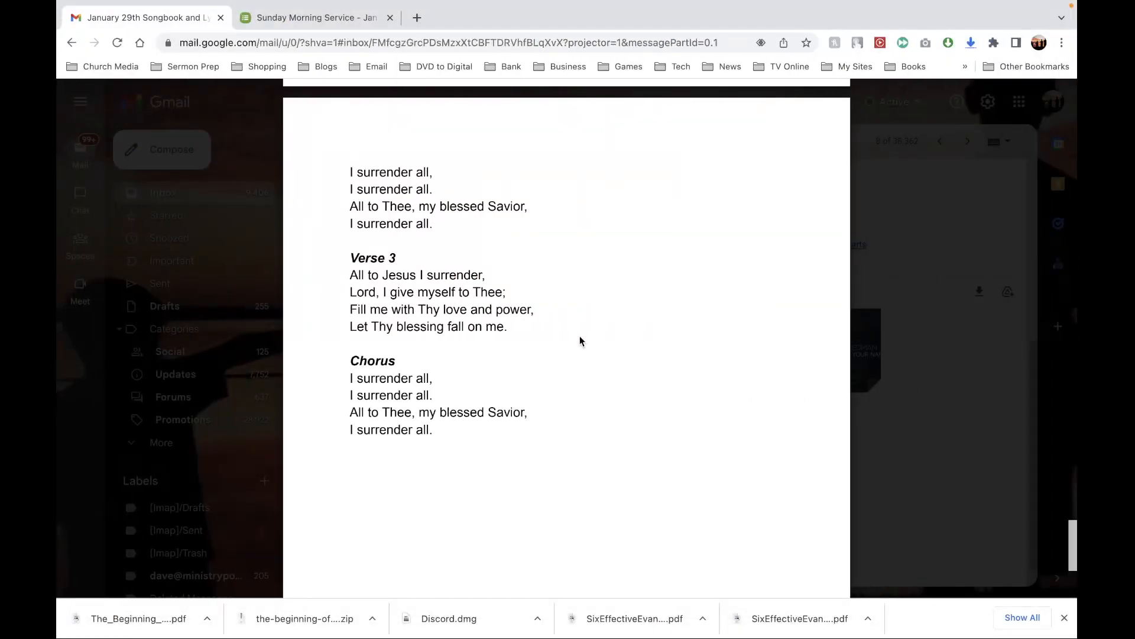
scroll(579, 336, "down", 5)
scroll(580, 335, "up", 15)
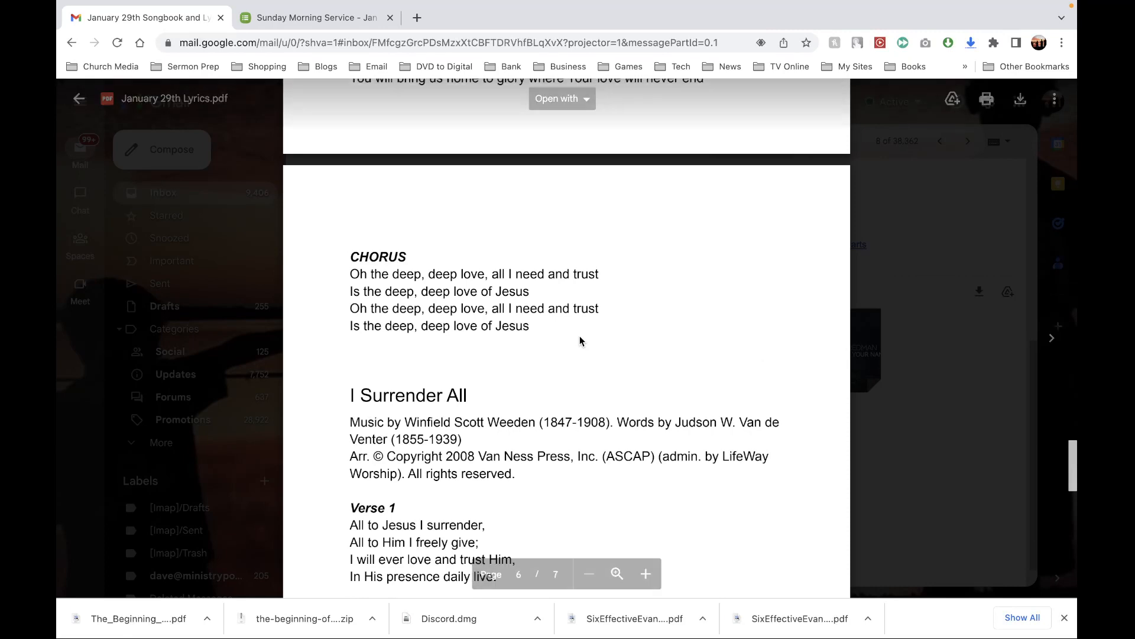
left_click(79, 98)
scroll(472, 294, "up", 5)
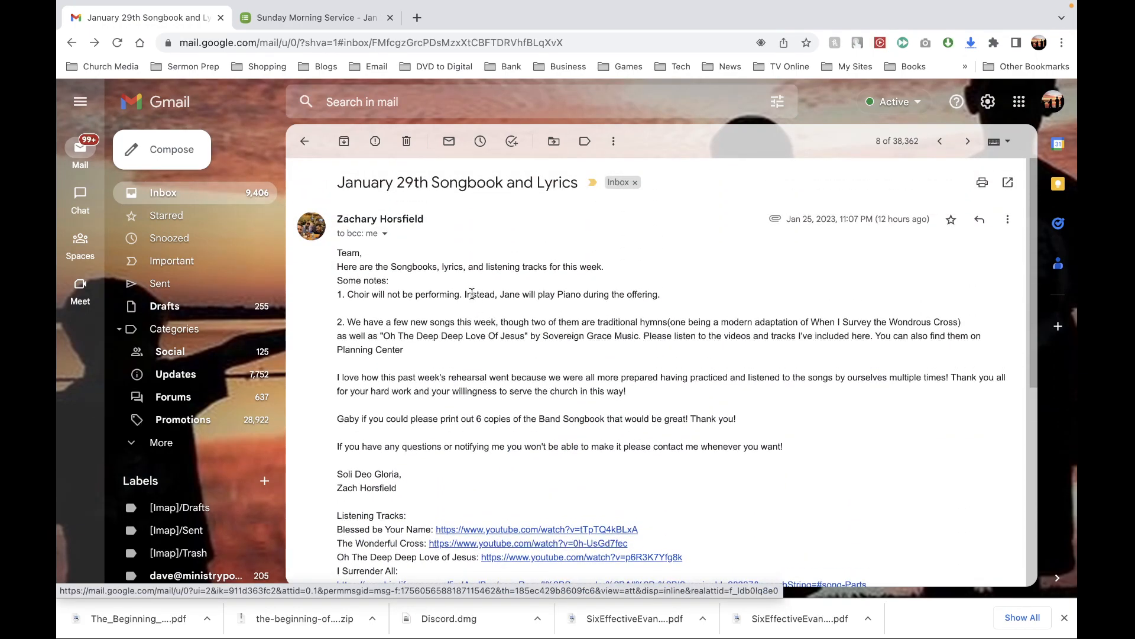
key("ctrl+Left")
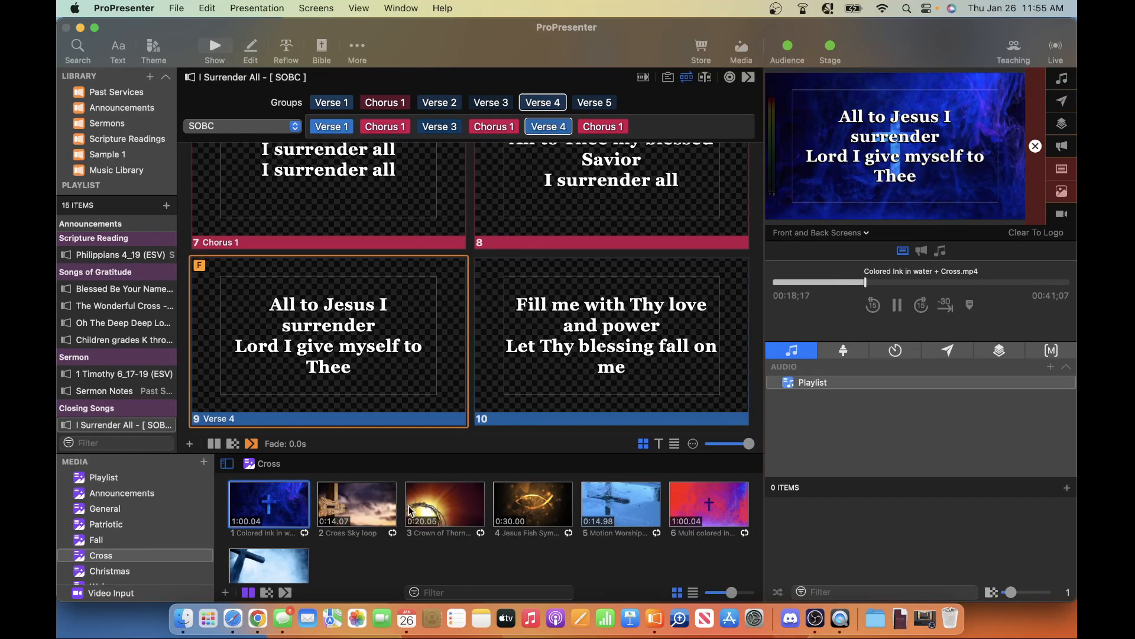
left_click_drag(418, 512, 188, 357)
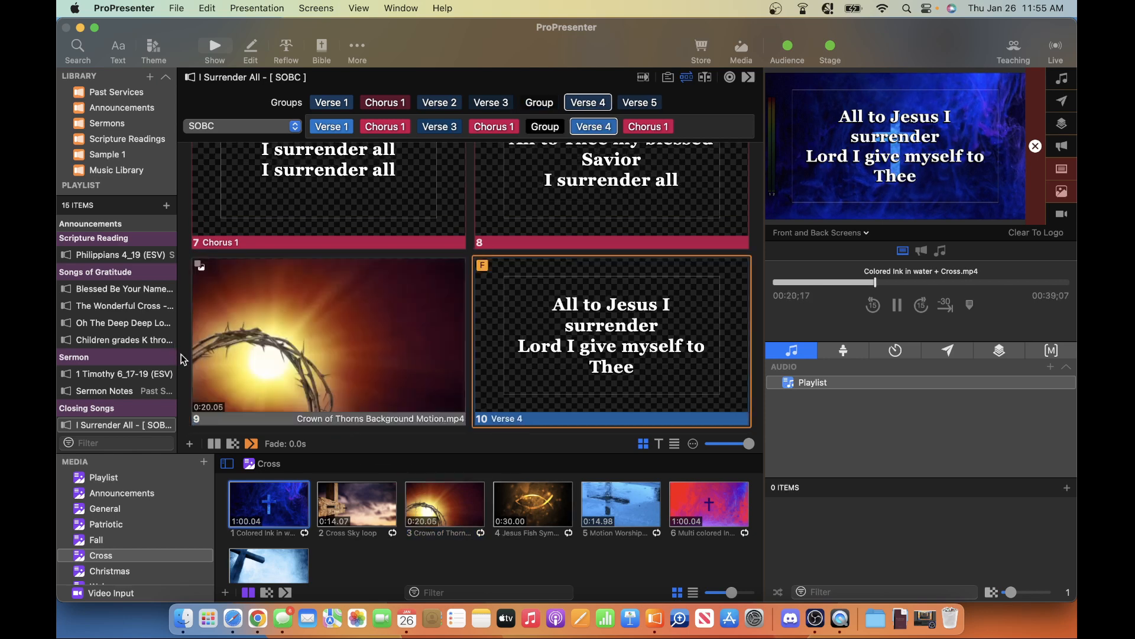
scroll(293, 333, "up", 2)
left_click(324, 350)
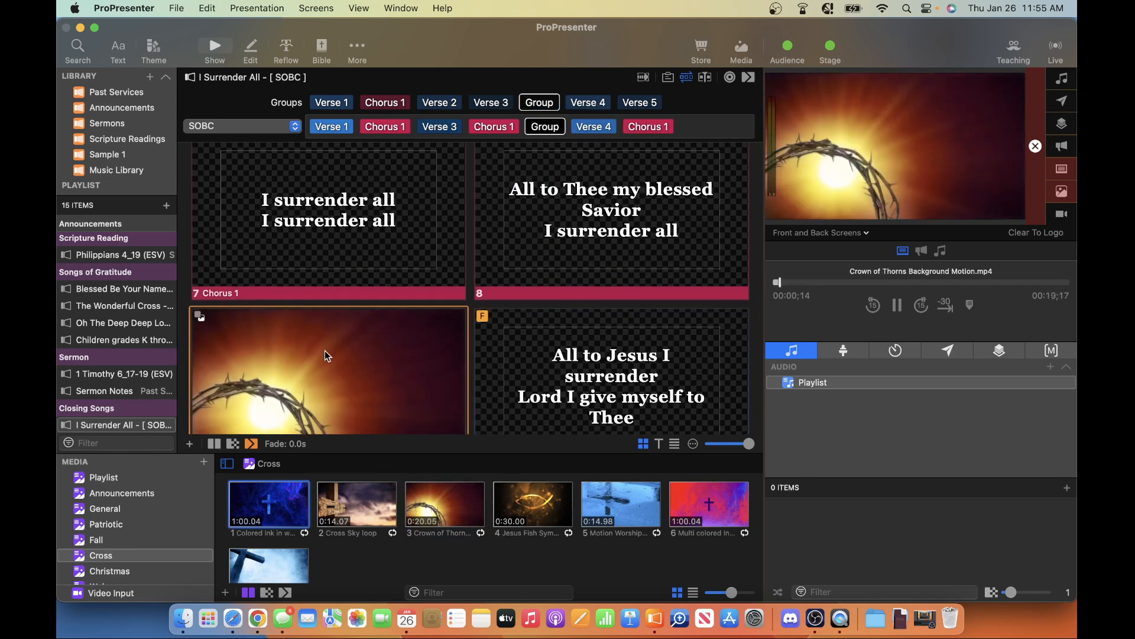
right_click(325, 350)
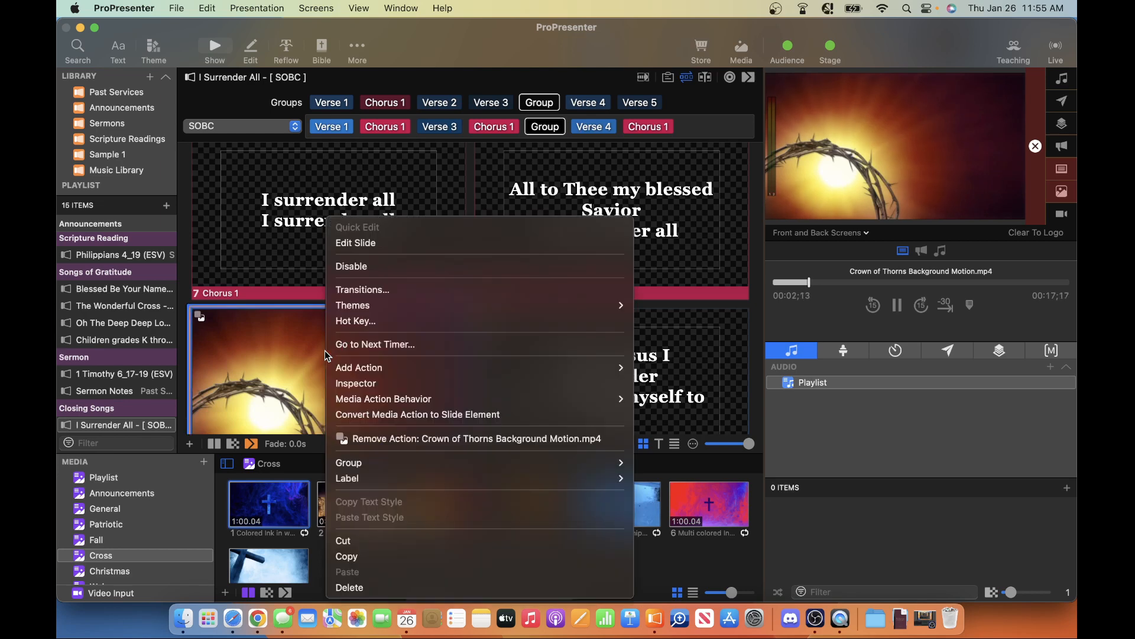
left_click(355, 587)
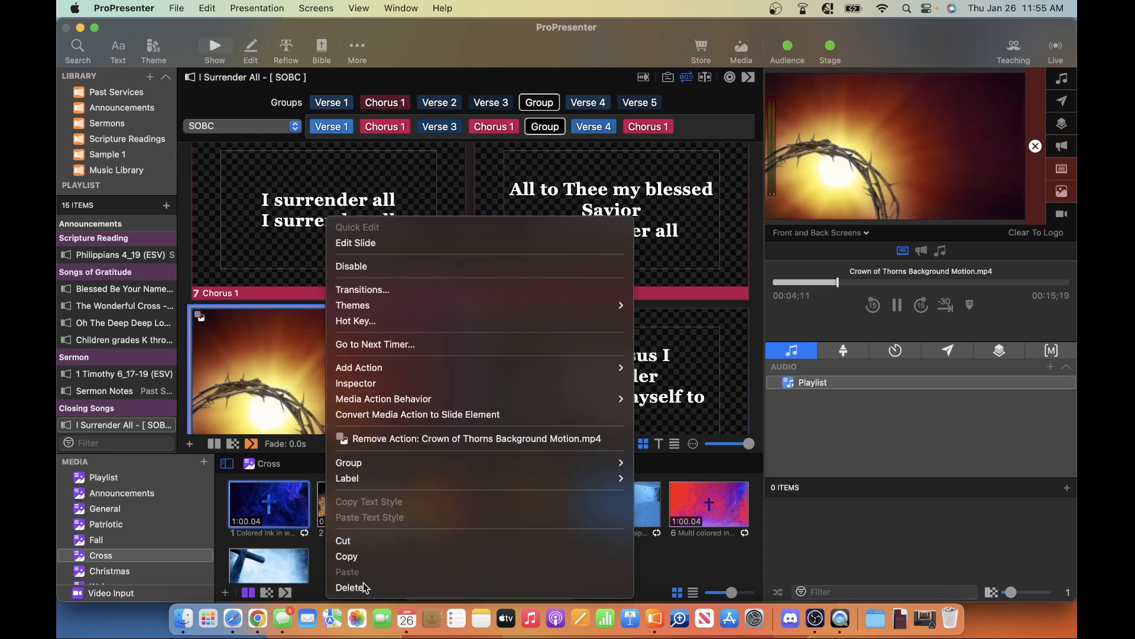
Hide the arrangement groups above the first slide of "I Surrender All"
scroll(331, 359, "up", 5)
scroll(331, 359, "up", 8)
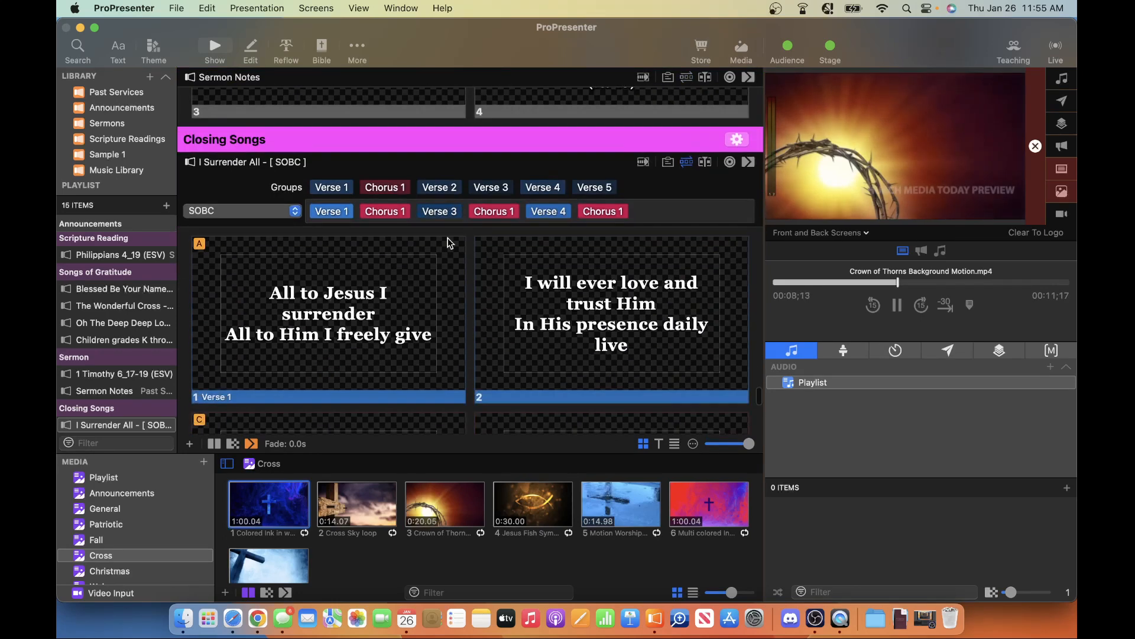
left_click(686, 162)
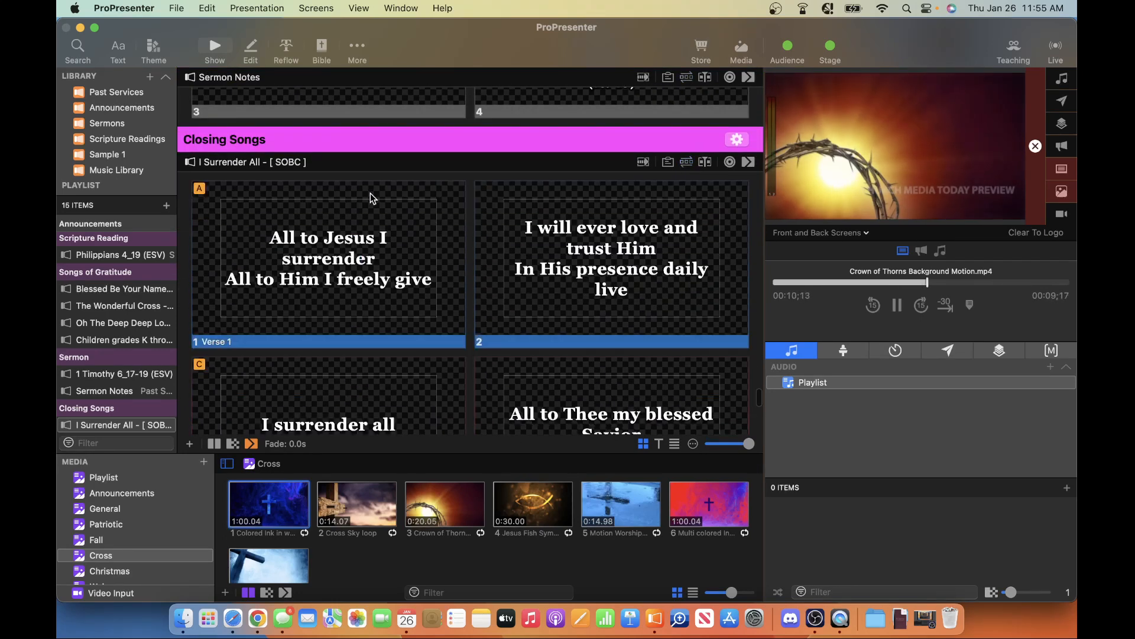
Try the Crown of Thorns motion background before Verse 1 of "I Surrender All" with the verse slides over it, and delete it
left_click_drag(418, 500, 181, 302)
left_click(330, 259)
key("Right")
key("Right")
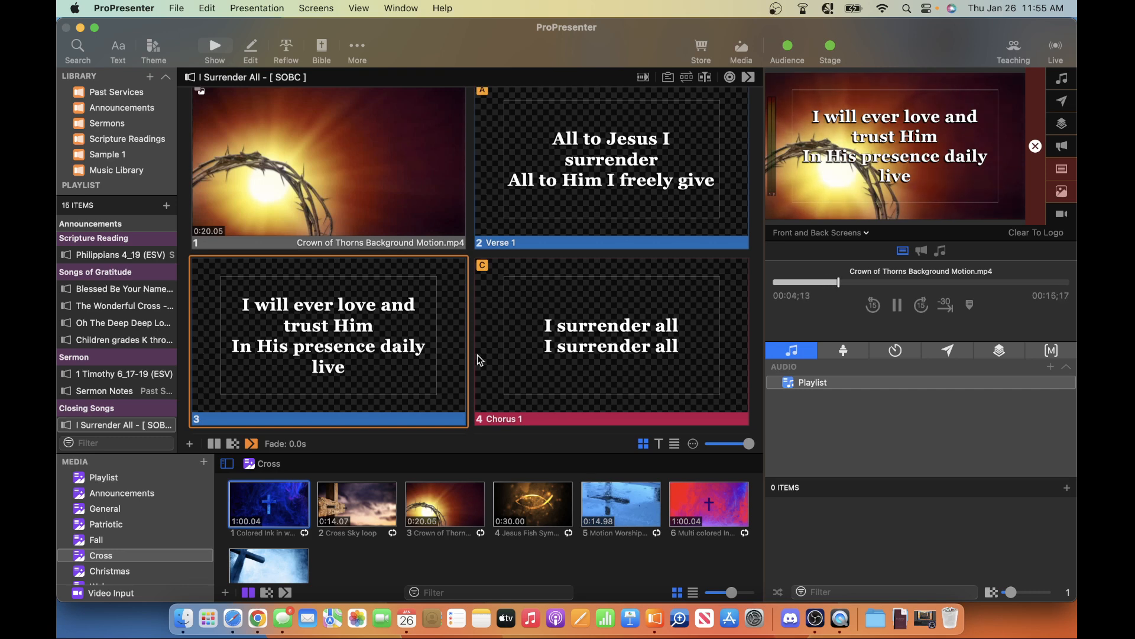
right_click(368, 188)
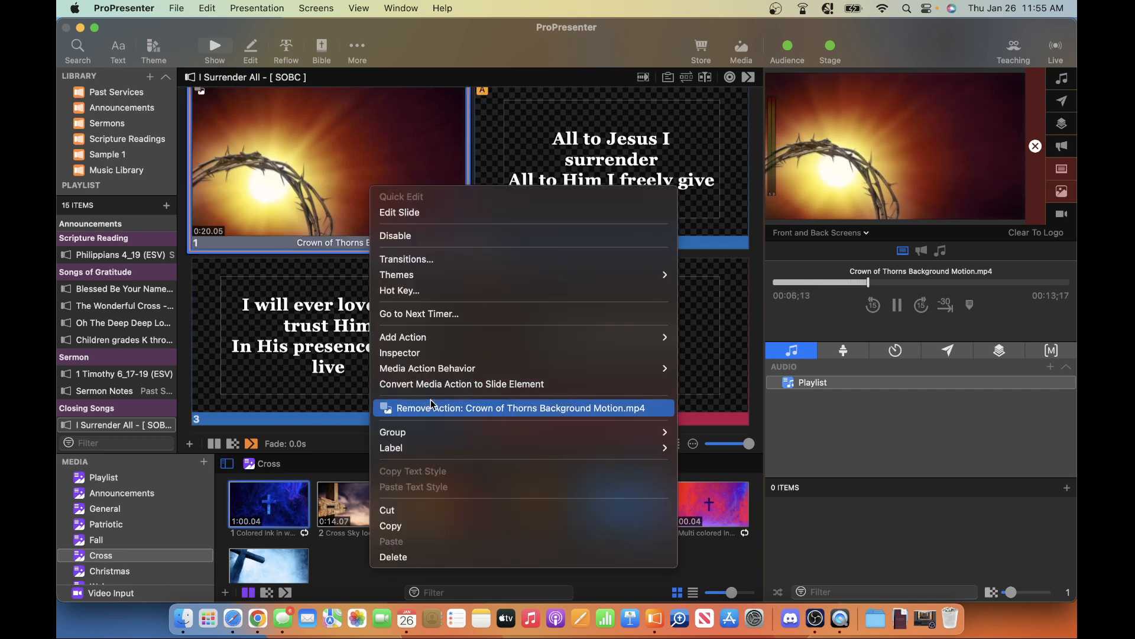
left_click(423, 556)
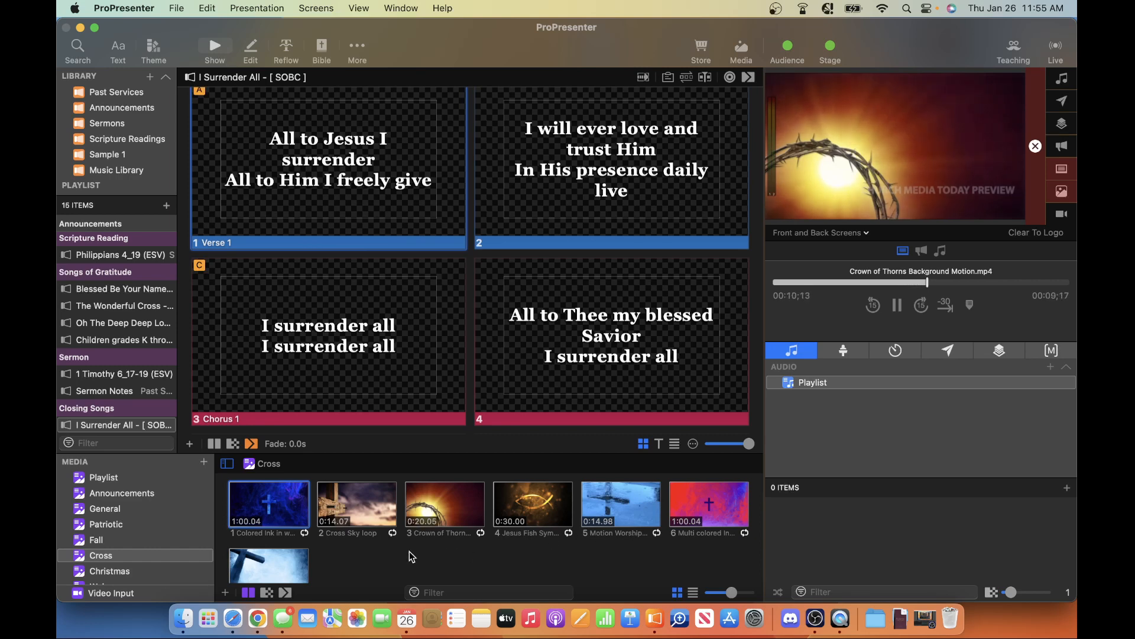
Try the Jesus Fish Symbol video loop before Verse 1 with the first lyric slide over it, and delete it
scroll(409, 551, "down", 2)
scroll(412, 554, "up", 2)
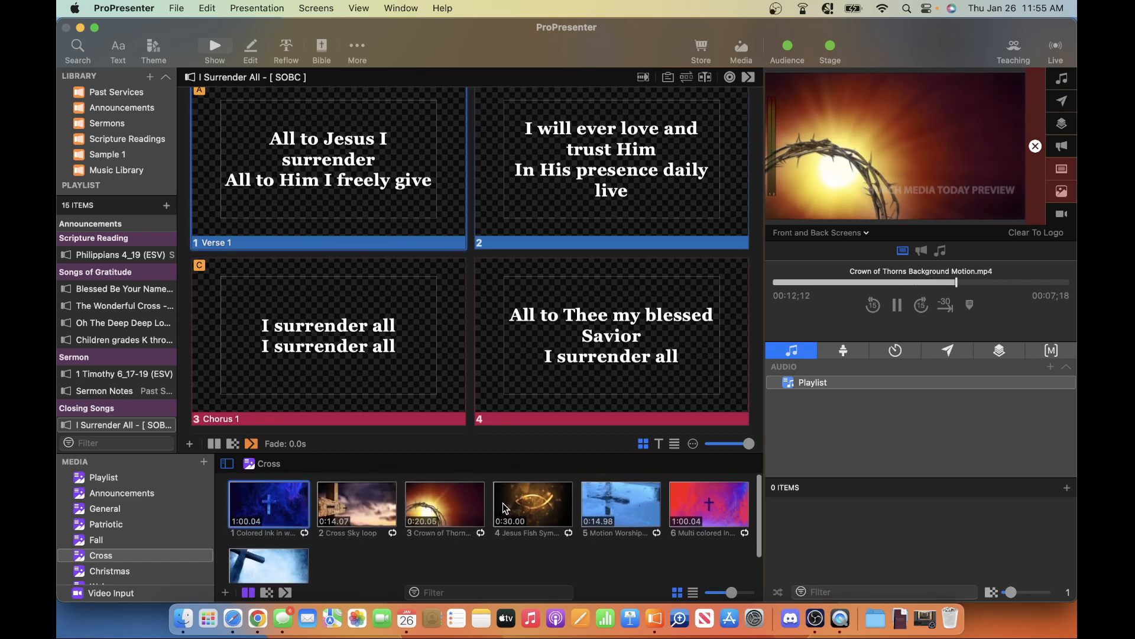
left_click(508, 502)
left_click_drag(507, 502, 181, 180)
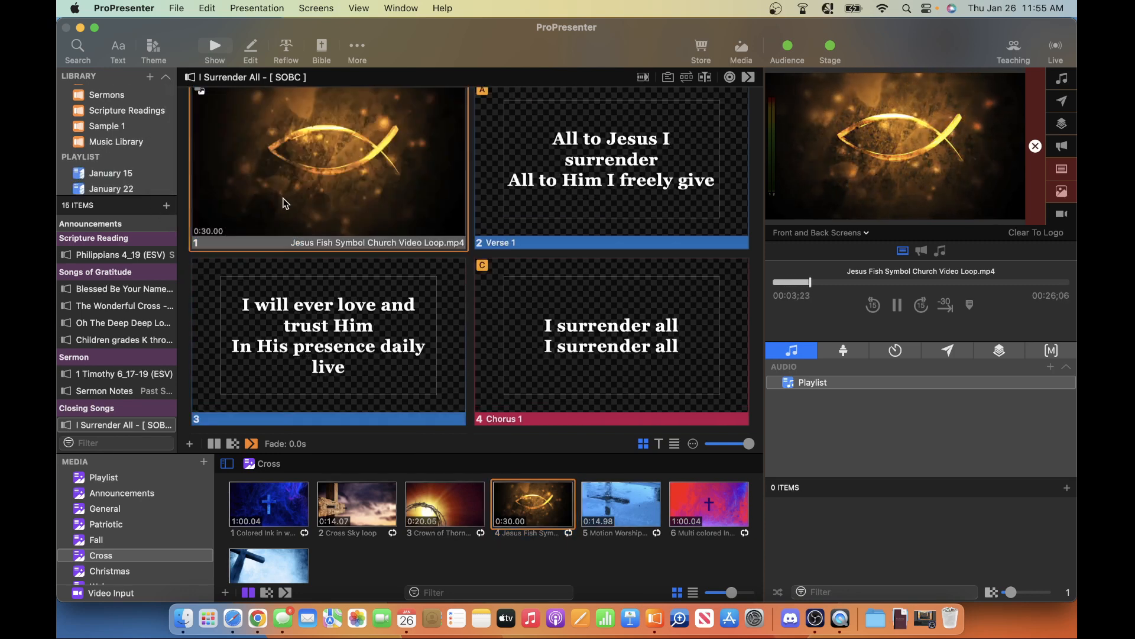
left_click(613, 190)
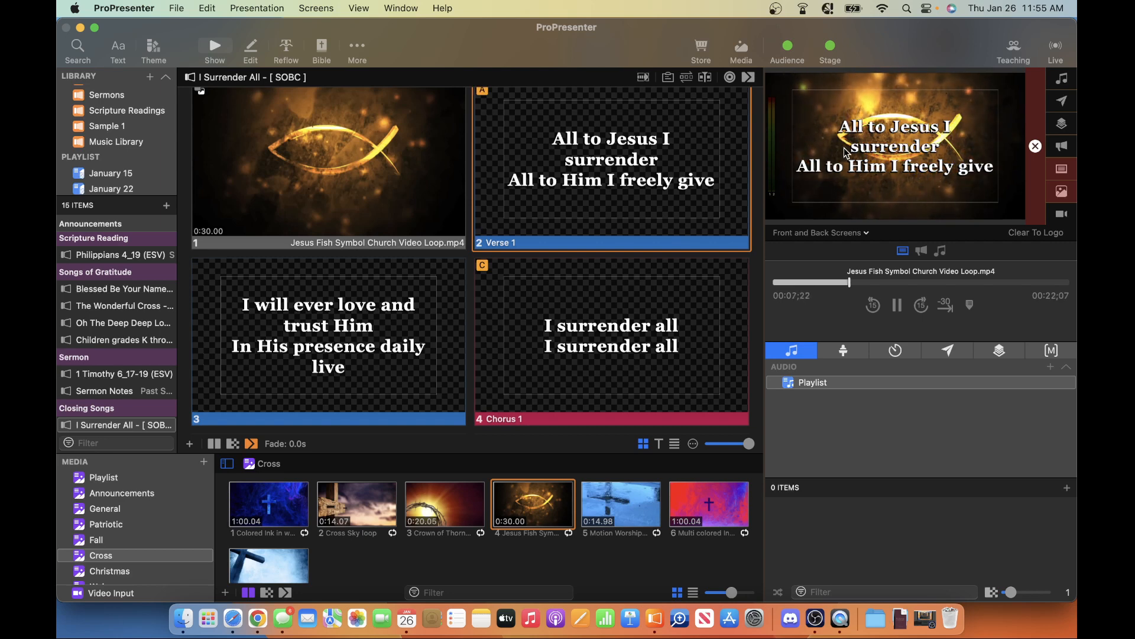
left_click(363, 184)
right_click(362, 183)
left_click(455, 556)
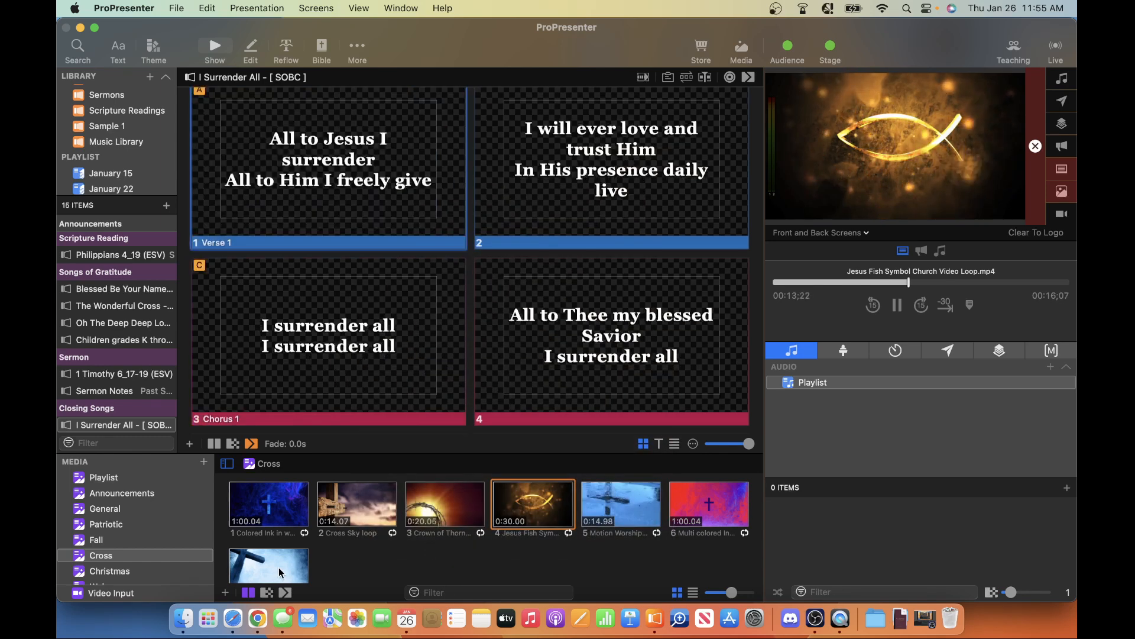
Add the Rugged Cross Worship Video Background before Verse 1 of "I Surrender All" and preview the first lyric slide over it
left_click(280, 572)
left_click_drag(280, 572, 266, 175)
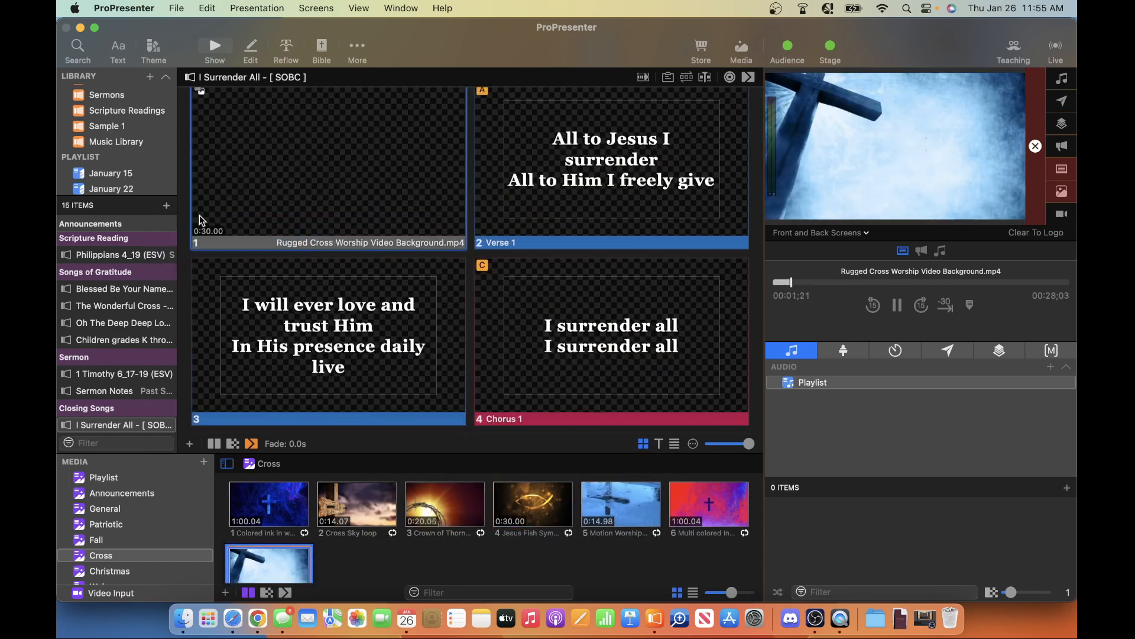
left_click(544, 180)
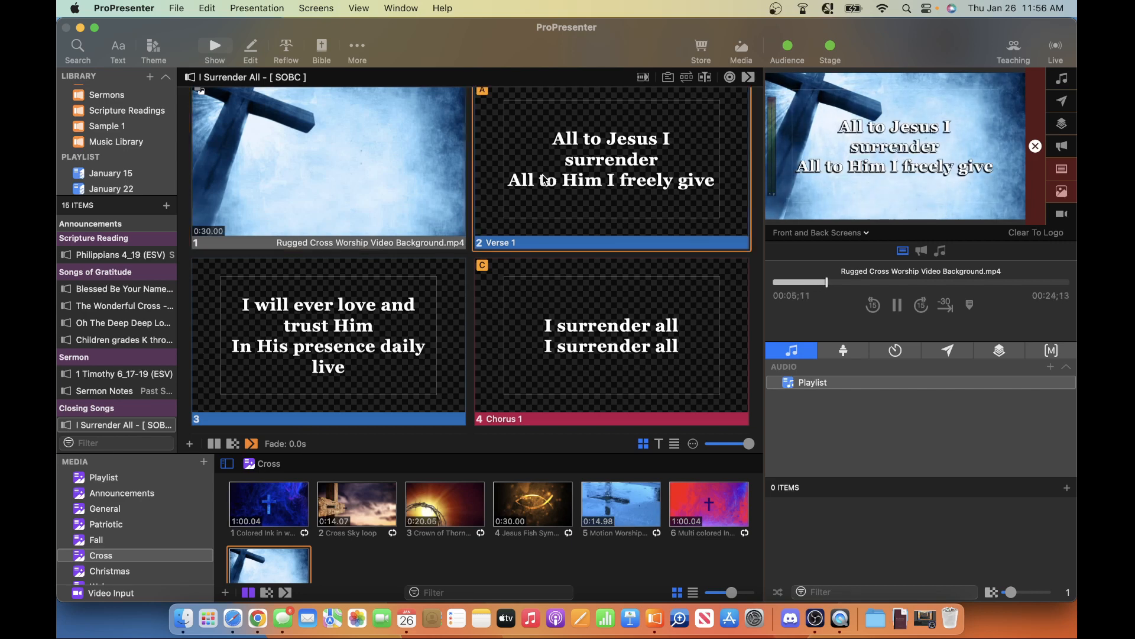
scroll(505, 299, "down", 10)
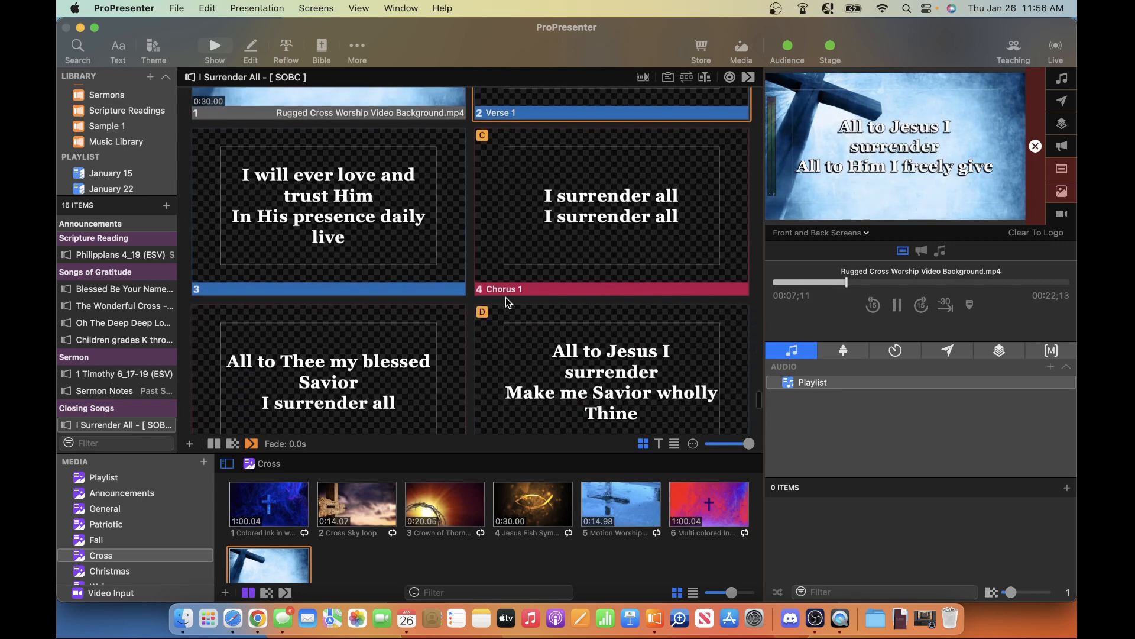
Look through the earlier playlist items' backgrounds and show the RainCross2 motion background of "Oh The Deep Deep Love"
scroll(506, 300, "down", 3)
scroll(506, 300, "up", 15)
scroll(506, 297, "up", 20)
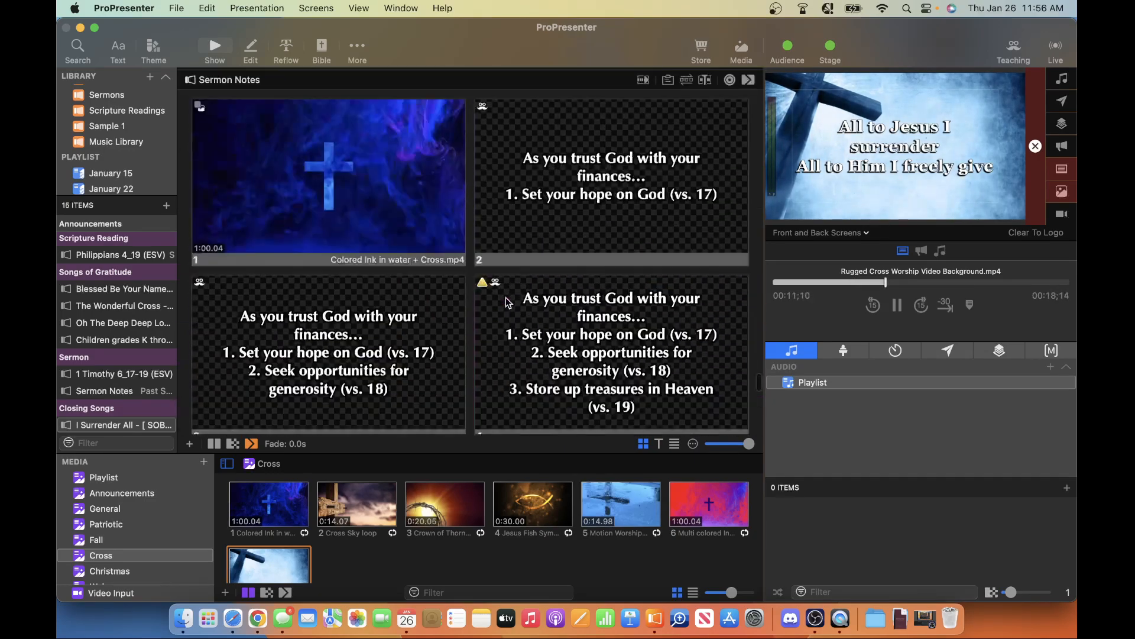
scroll(506, 297, "up", 20)
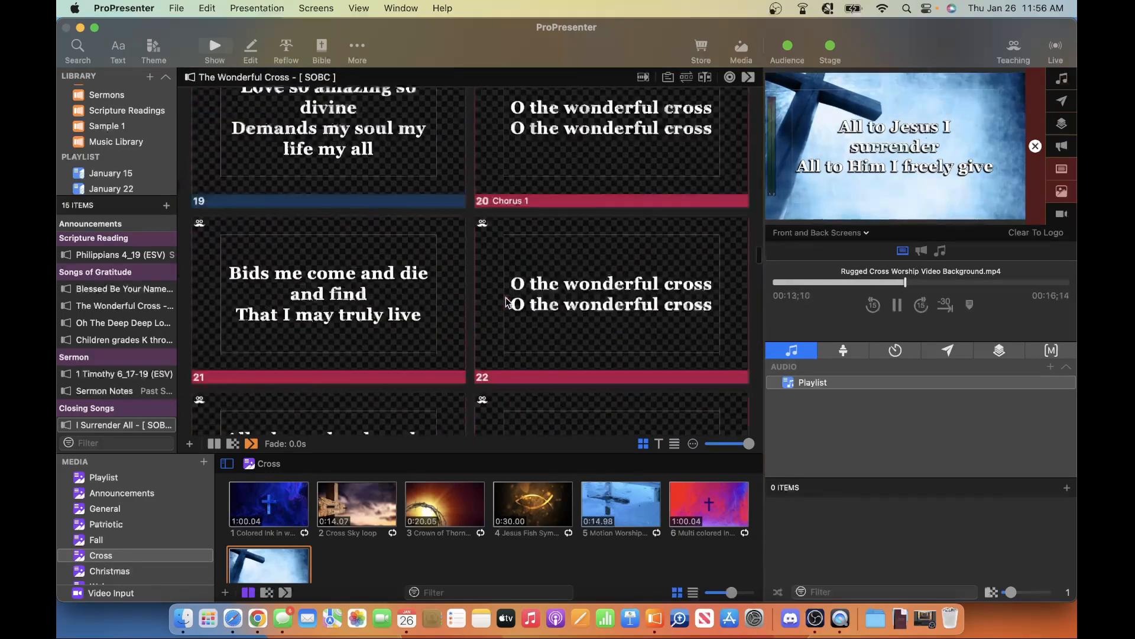
scroll(505, 297, "up", 20)
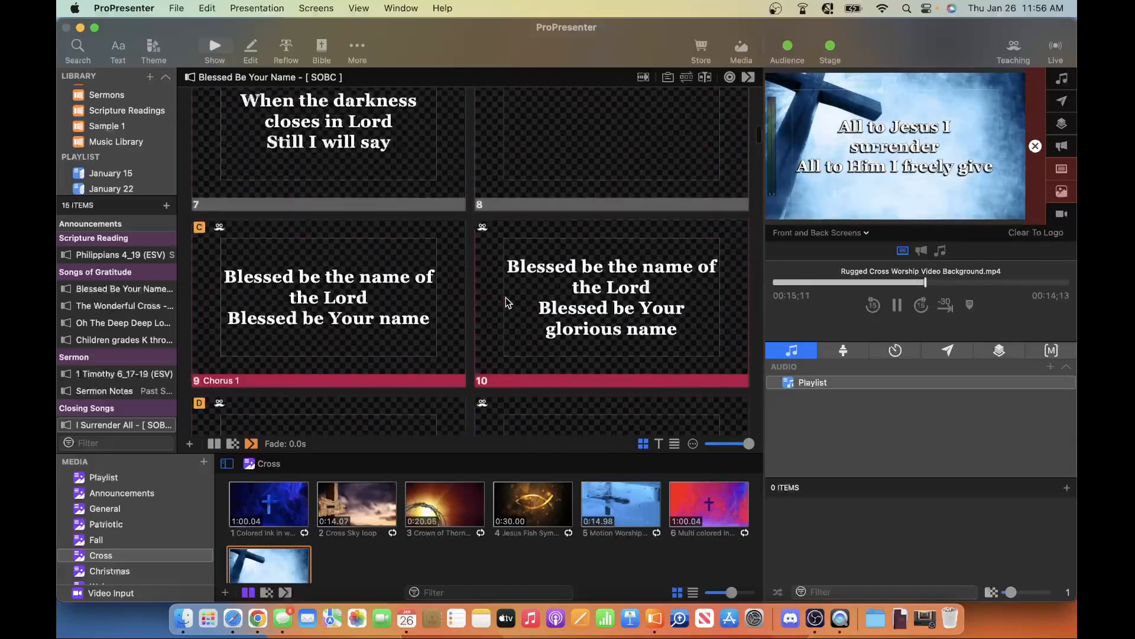
scroll(505, 297, "down", 20)
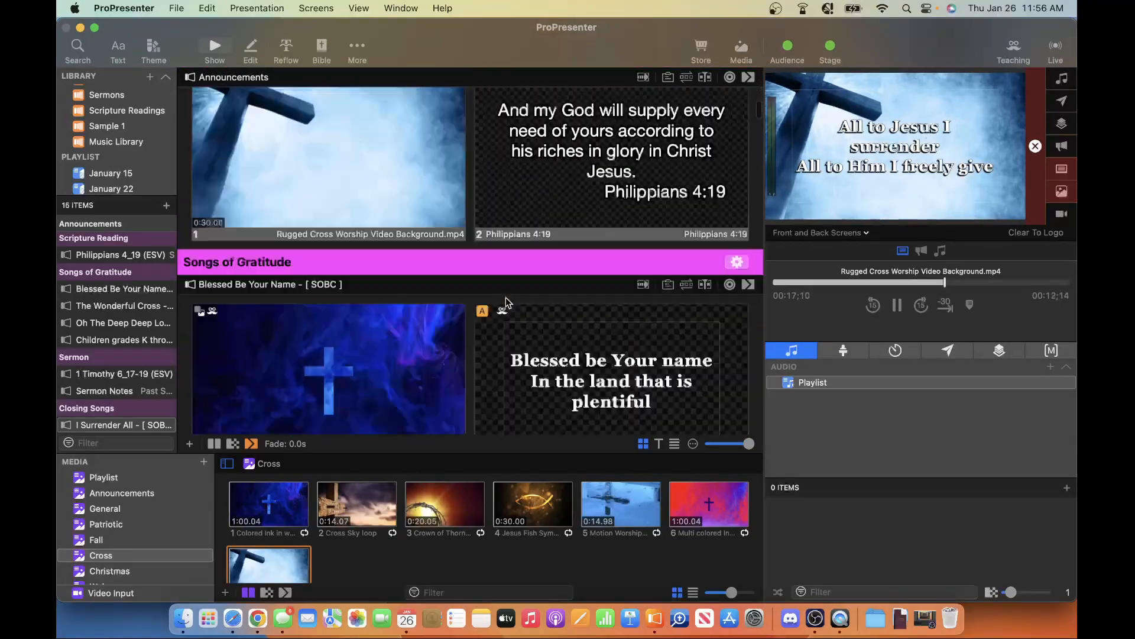
scroll(505, 296, "down", 15)
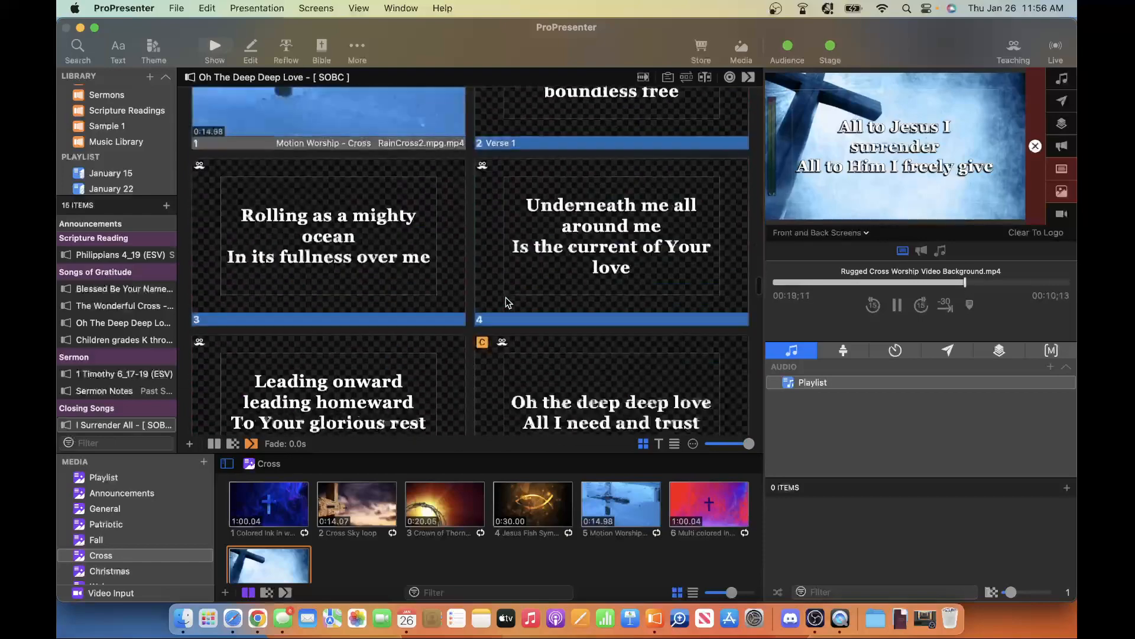
scroll(373, 241, "up", 5)
left_click(371, 236)
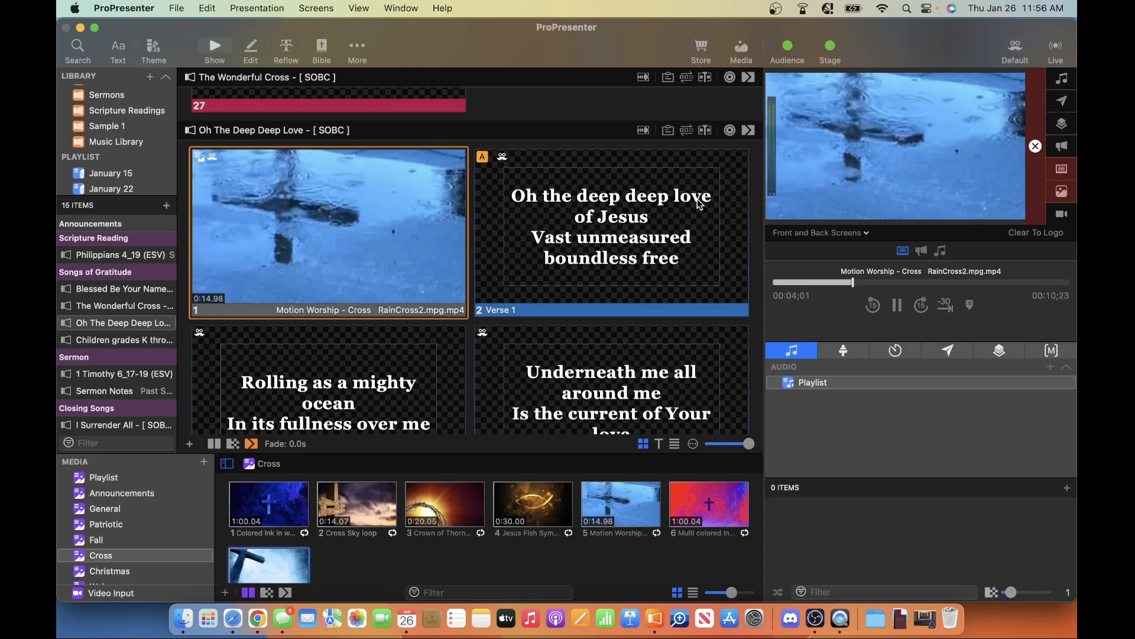
Preview the "All to Thee my blessed Savior" slide of "I Surrender All" over the rain cross background
scroll(531, 228, "down", 15)
scroll(530, 228, "down", 20)
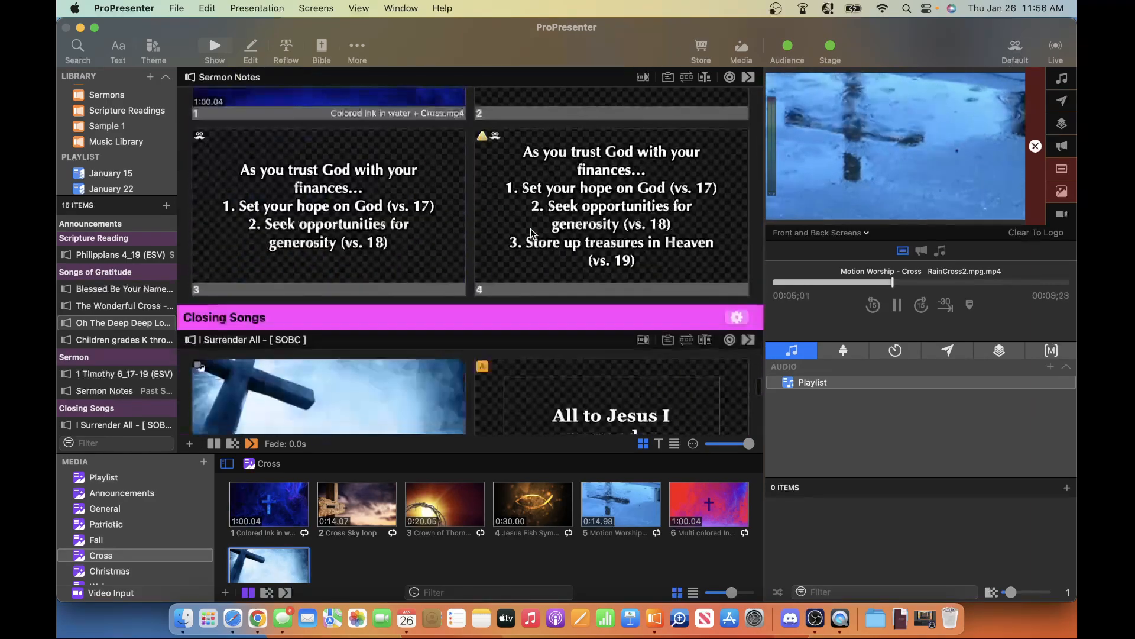
scroll(530, 228, "up", 2)
scroll(530, 229, "down", 2)
left_click(353, 331)
Add the Default audience look action to all slides of "I Surrender All"
scroll(353, 331, "up", 5)
scroll(353, 331, "up", 15)
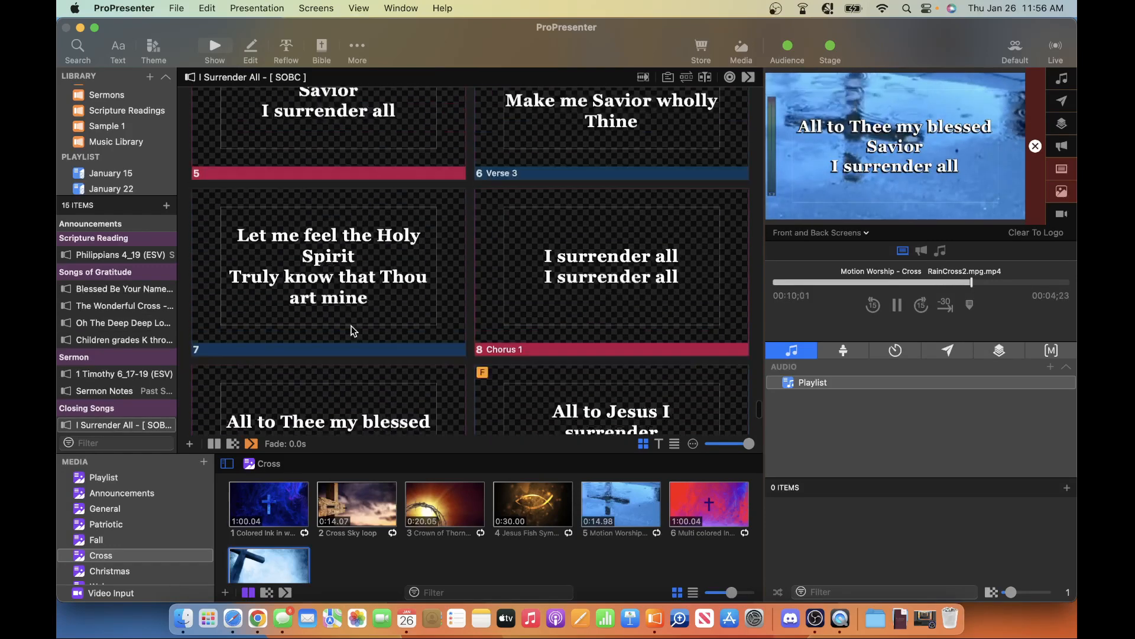
right_click(366, 259)
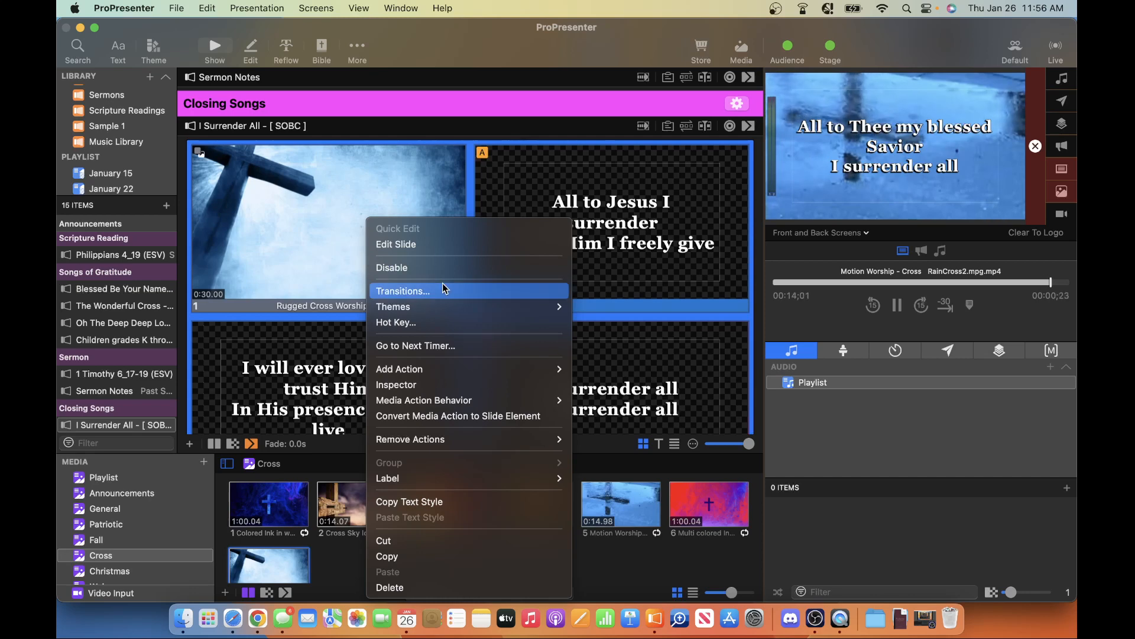
mouse_move(459, 476)
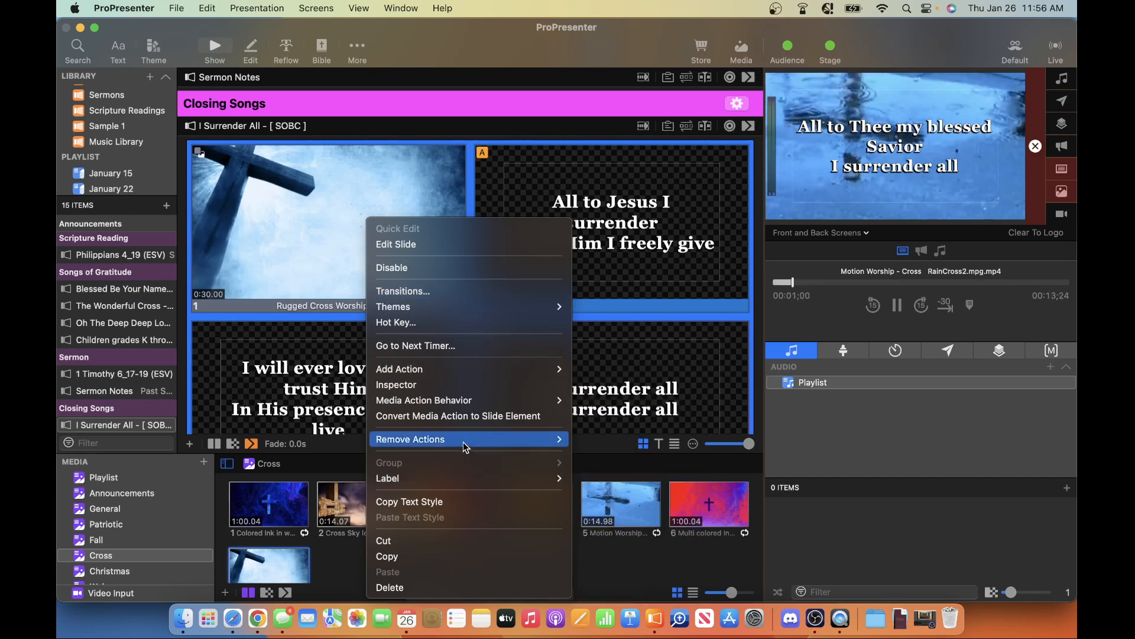
mouse_move(528, 366)
mouse_move(600, 370)
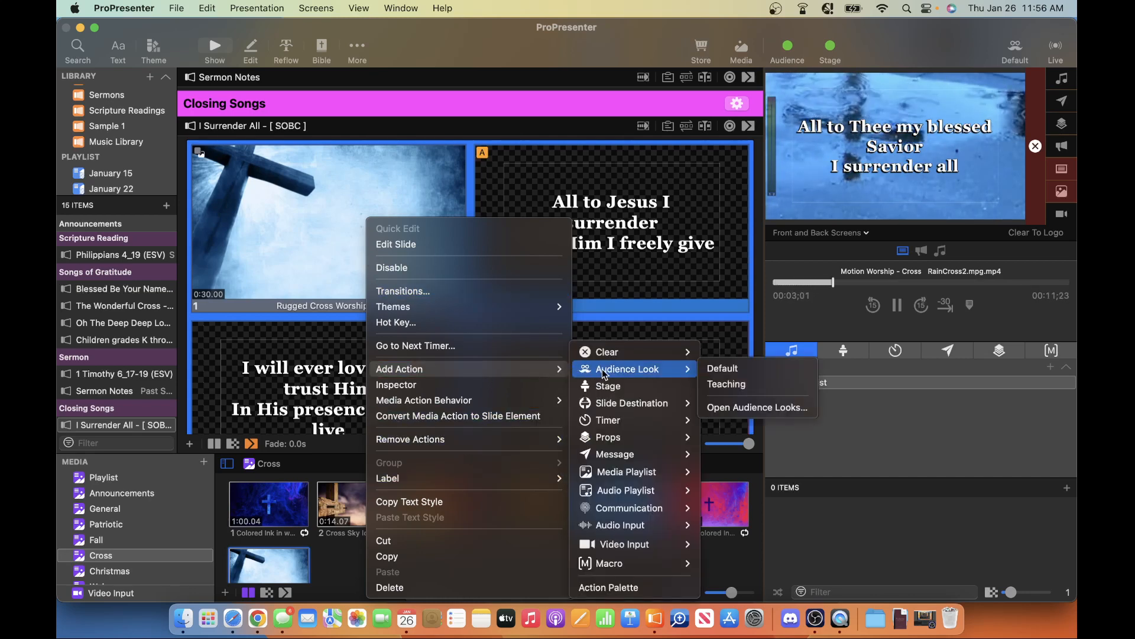
left_click(739, 371)
Show the Rugged Cross background slide of "I Surrender All" and preview the first Verse 1 slide over it
left_click(572, 220)
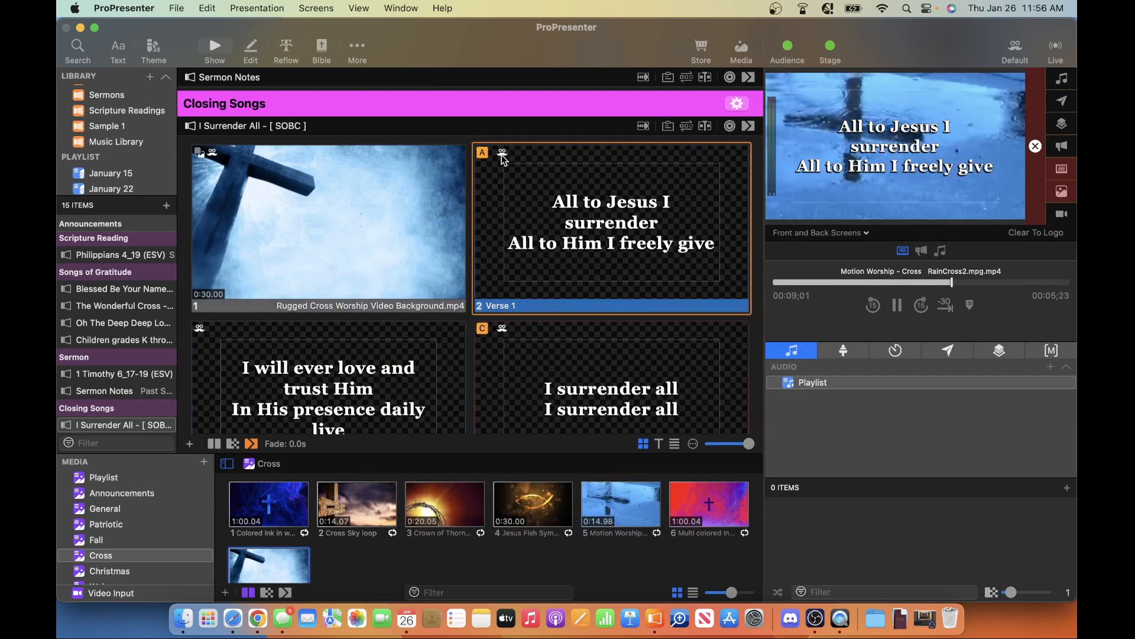
left_click(381, 228)
left_click(670, 226)
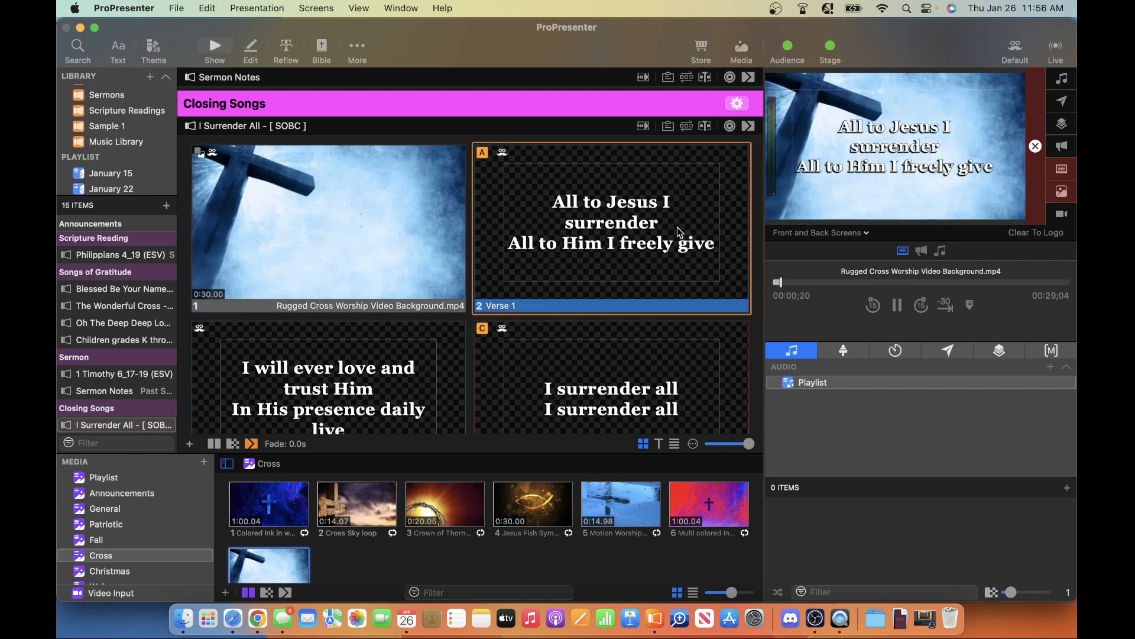
Switch the output preview to the Livestream Lyrics screen and show the second Verse 1 slide on it
left_click(799, 235)
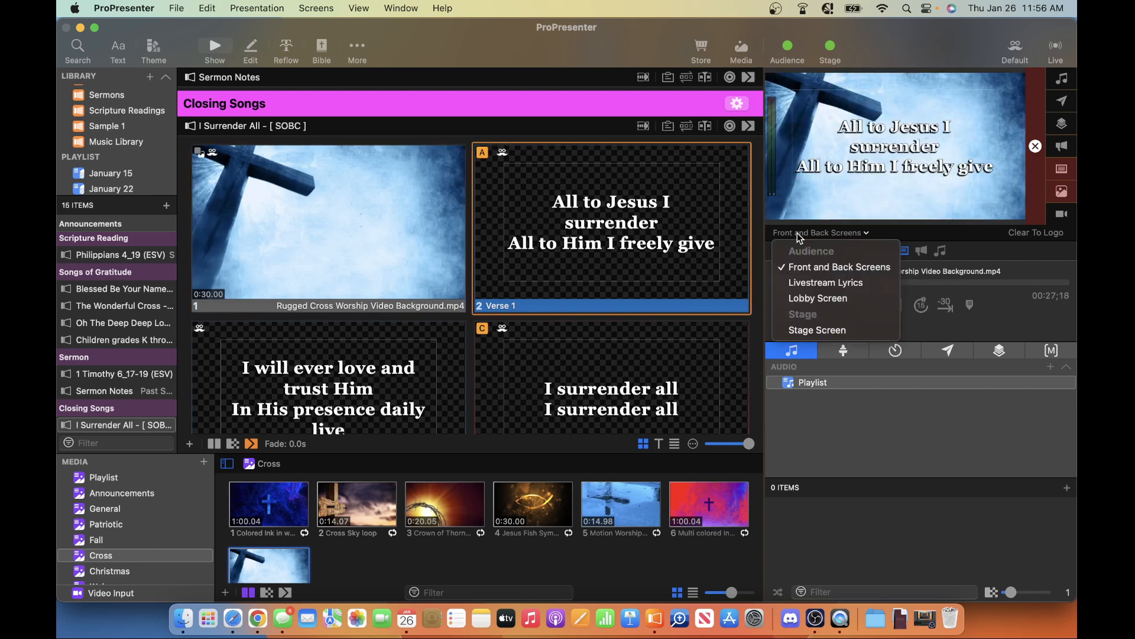
left_click(809, 284)
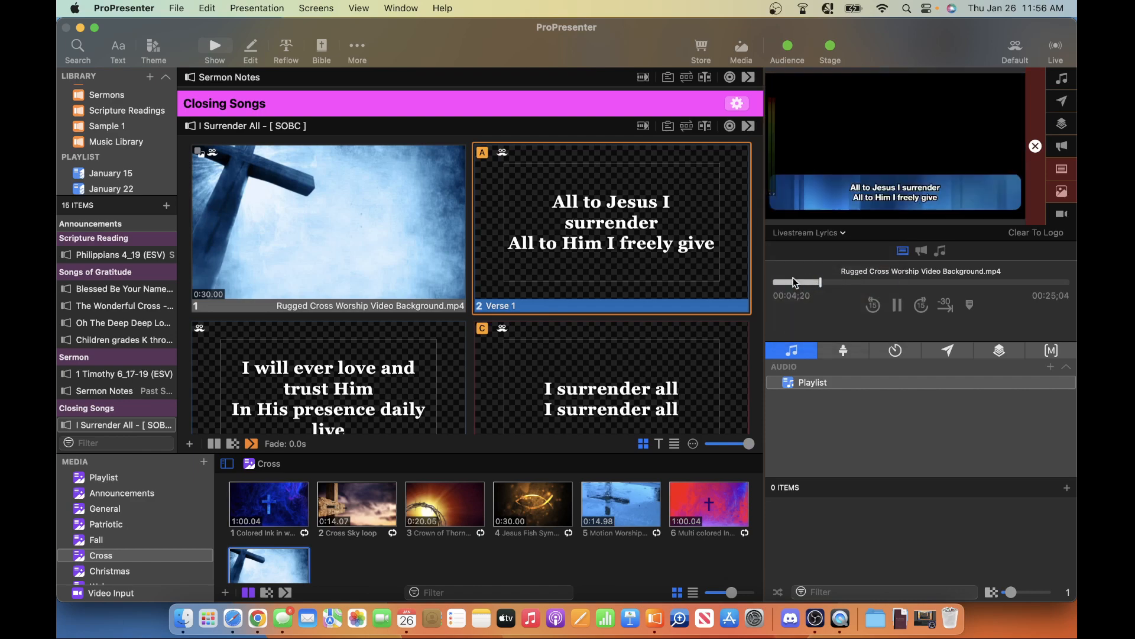
left_click(545, 344)
left_click(376, 369)
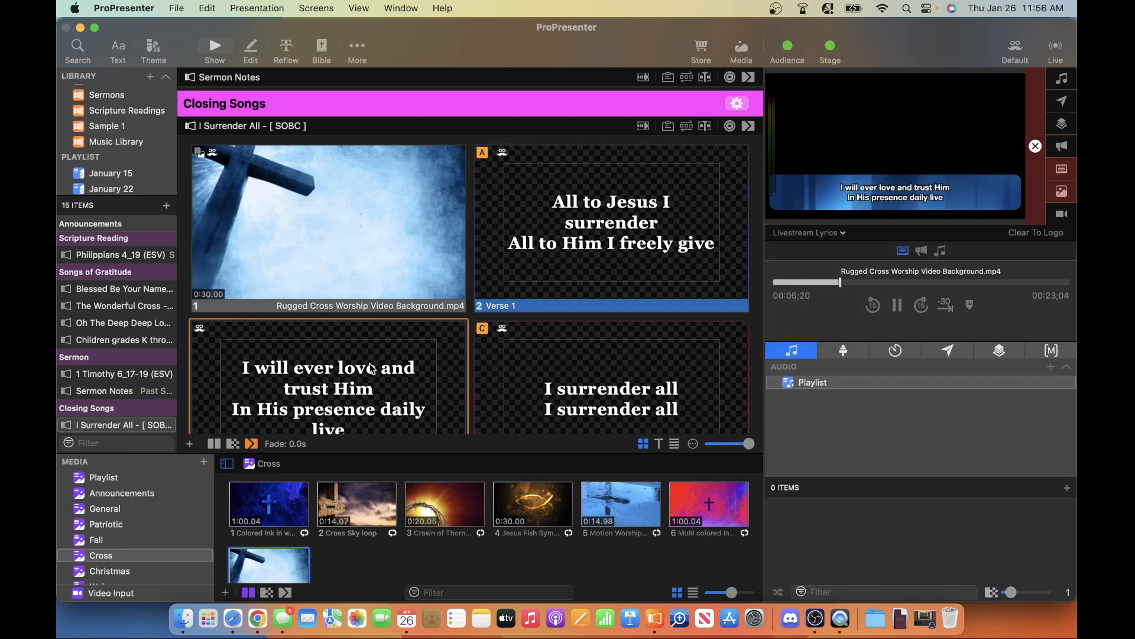
Preview the first-point and three-point Sermon Notes slides on the Livestream Lyrics screen
scroll(380, 313, "up", 8)
scroll(380, 313, "up", 15)
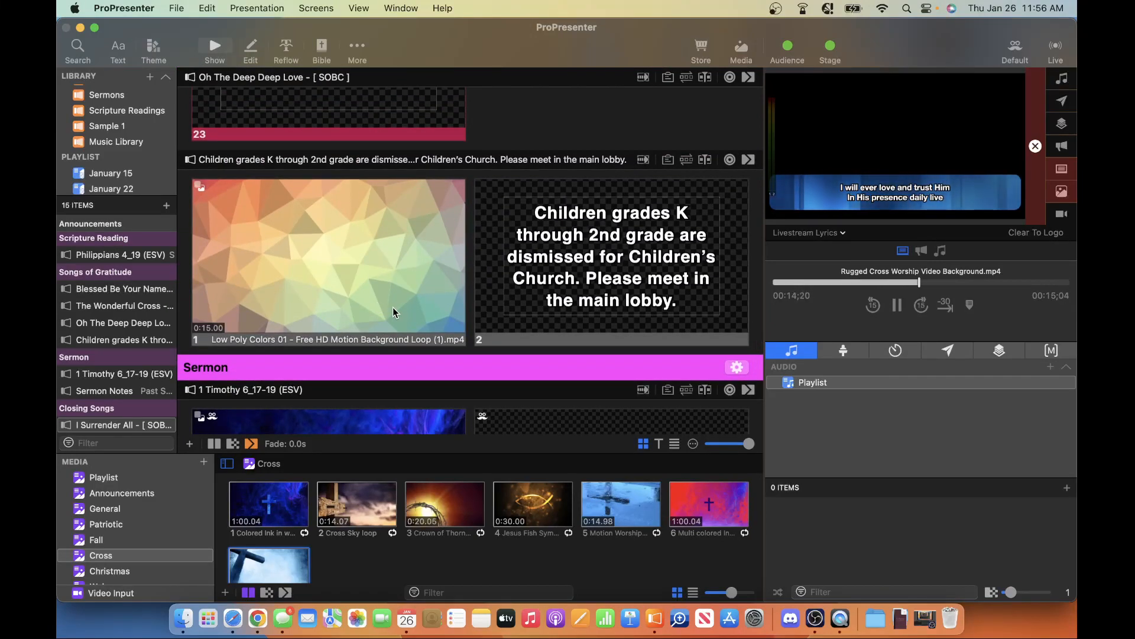
scroll(394, 312, "up", 10)
scroll(394, 312, "down", 7)
scroll(393, 306, "down", 10)
scroll(394, 311, "down", 20)
scroll(393, 307, "up", 3)
left_click(588, 157)
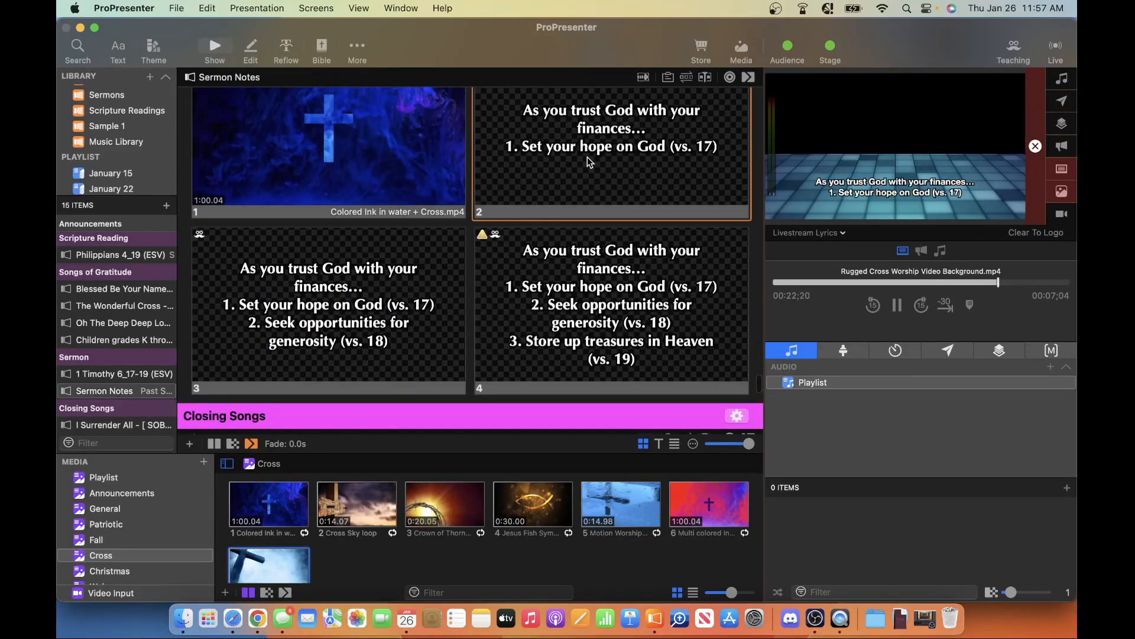
scroll(578, 281, "down", 5)
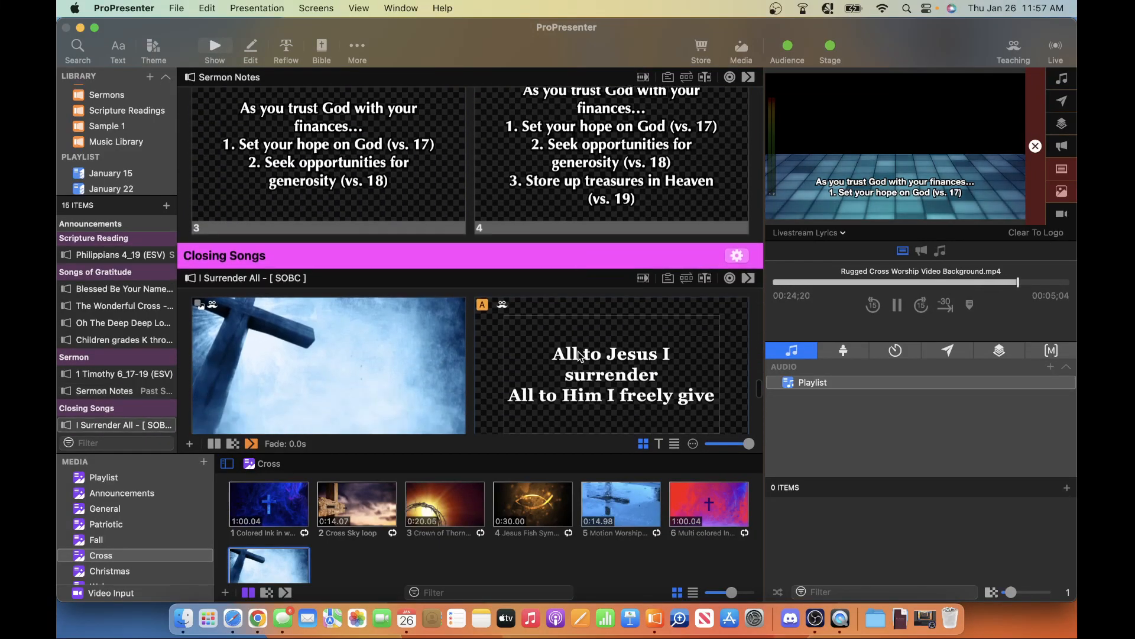
left_click(603, 178)
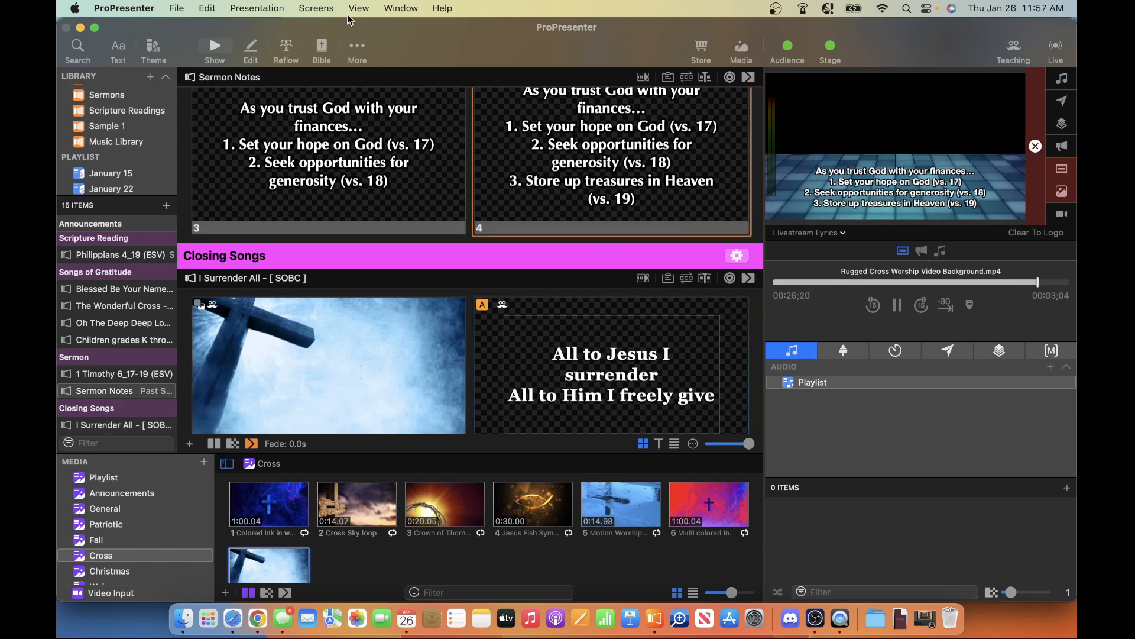
Open the audience looks for editing and compare the screen settings of the Default and Teaching presets
left_click(325, 10)
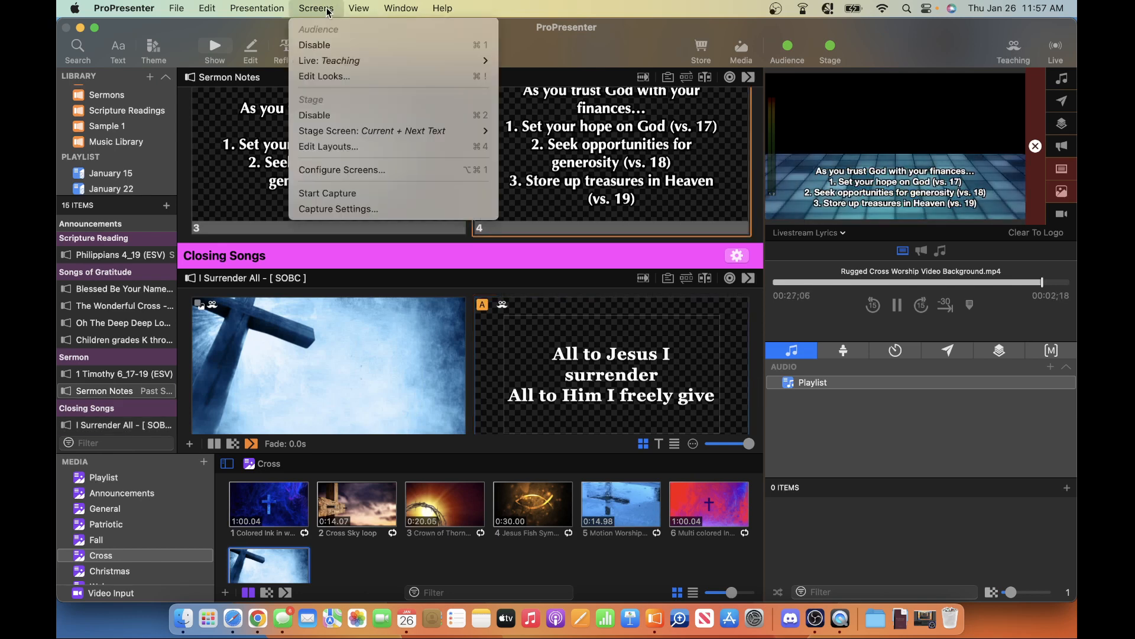
left_click(346, 78)
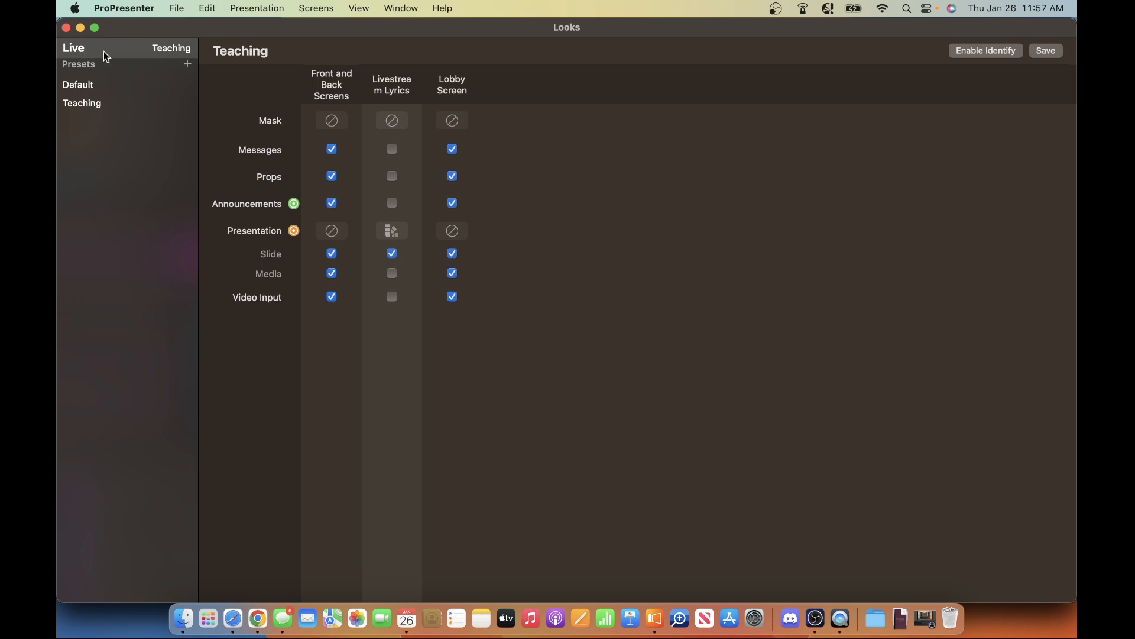
left_click(96, 87)
left_click(101, 108)
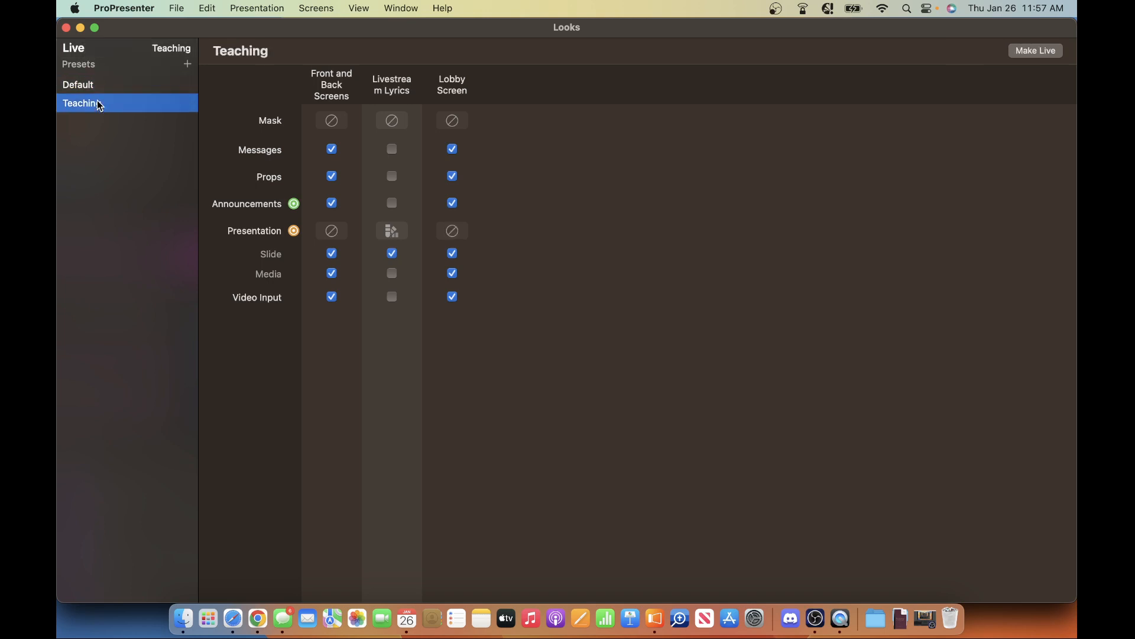
left_click(92, 86)
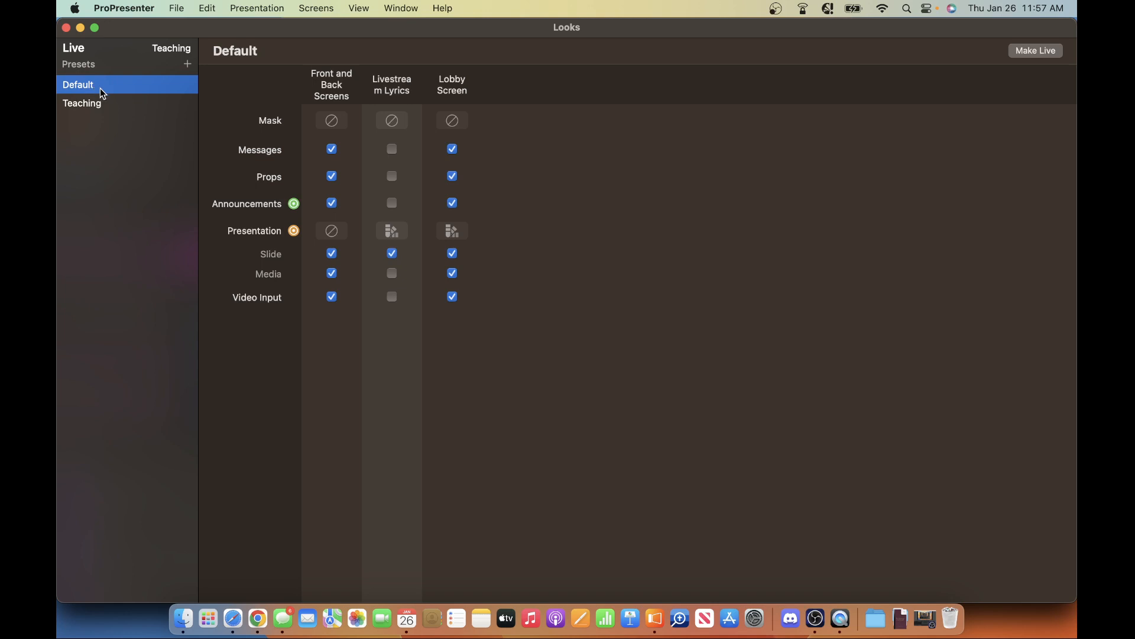
left_click(104, 111)
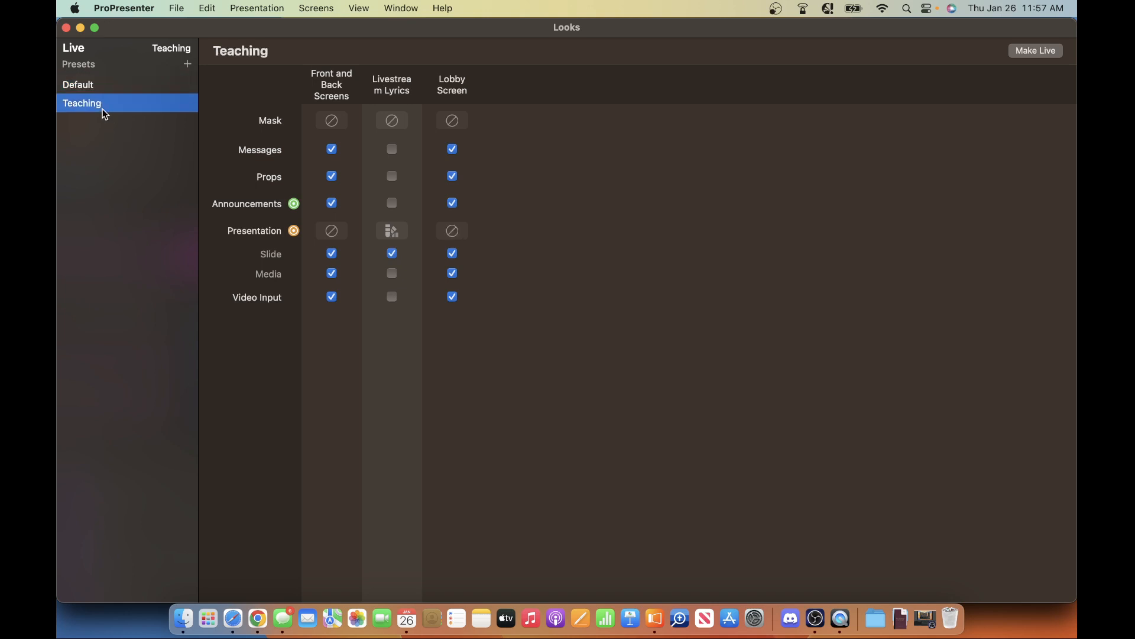
left_click(97, 86)
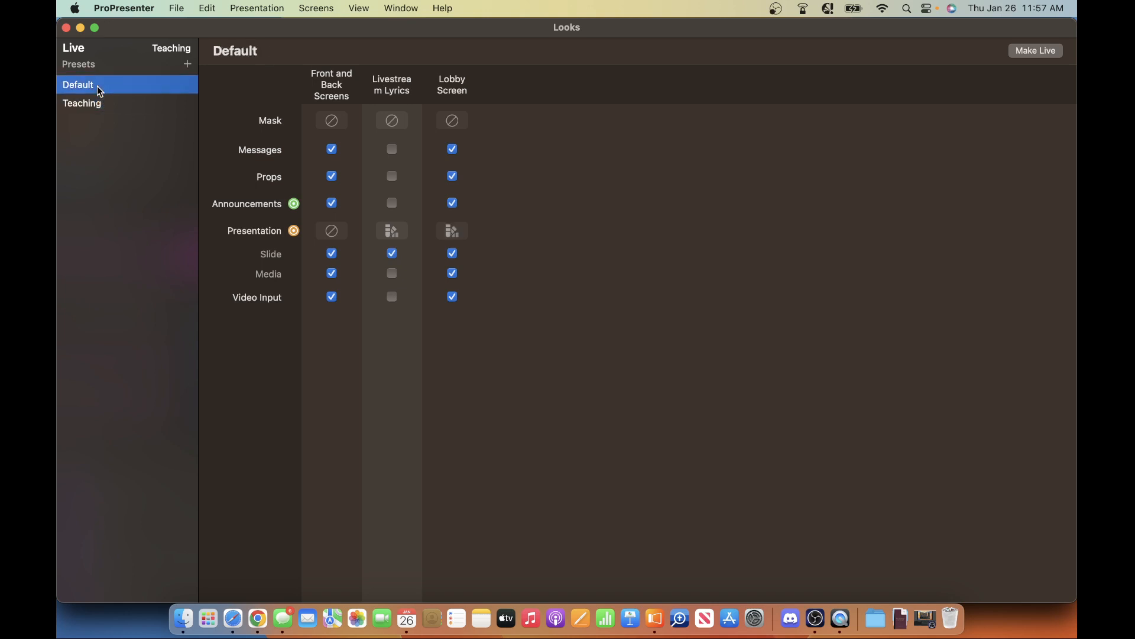
left_click(104, 107)
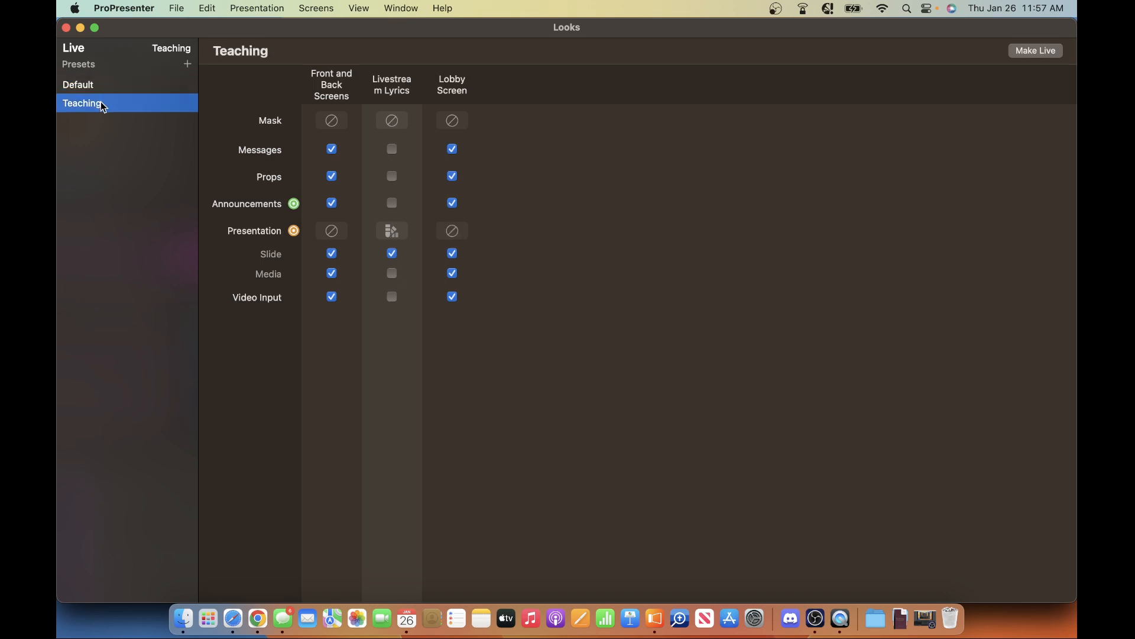
Examine the alternate presentation theme choices for Livestream Lyrics in the Teaching and Default looks, and close the Looks window
left_click(395, 233)
mouse_move(432, 290)
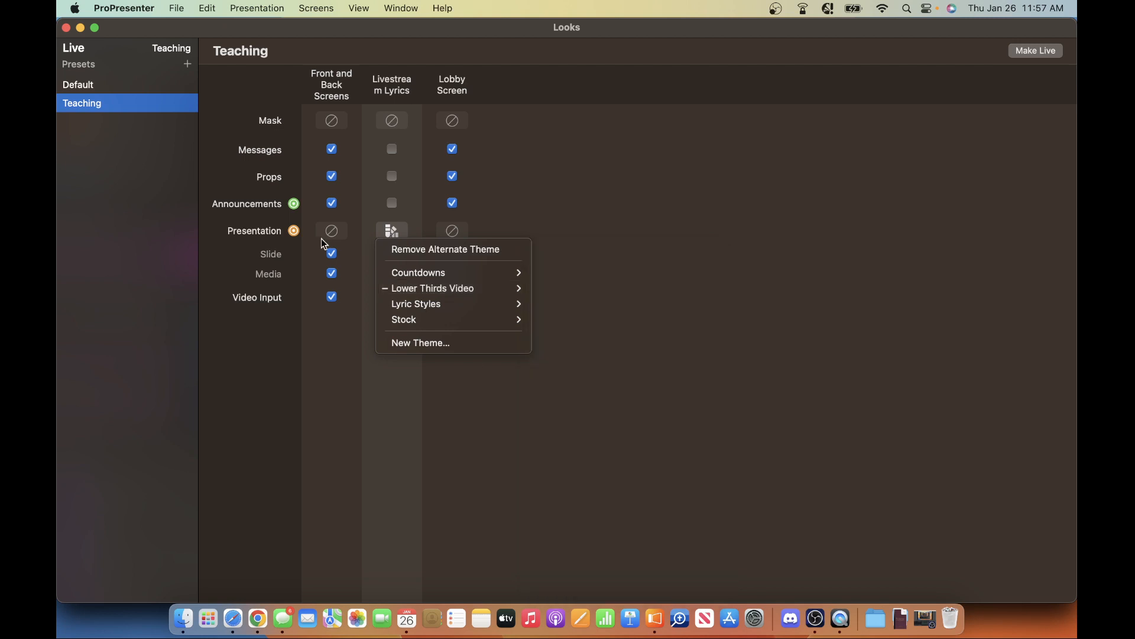
left_click(119, 81)
left_click(99, 86)
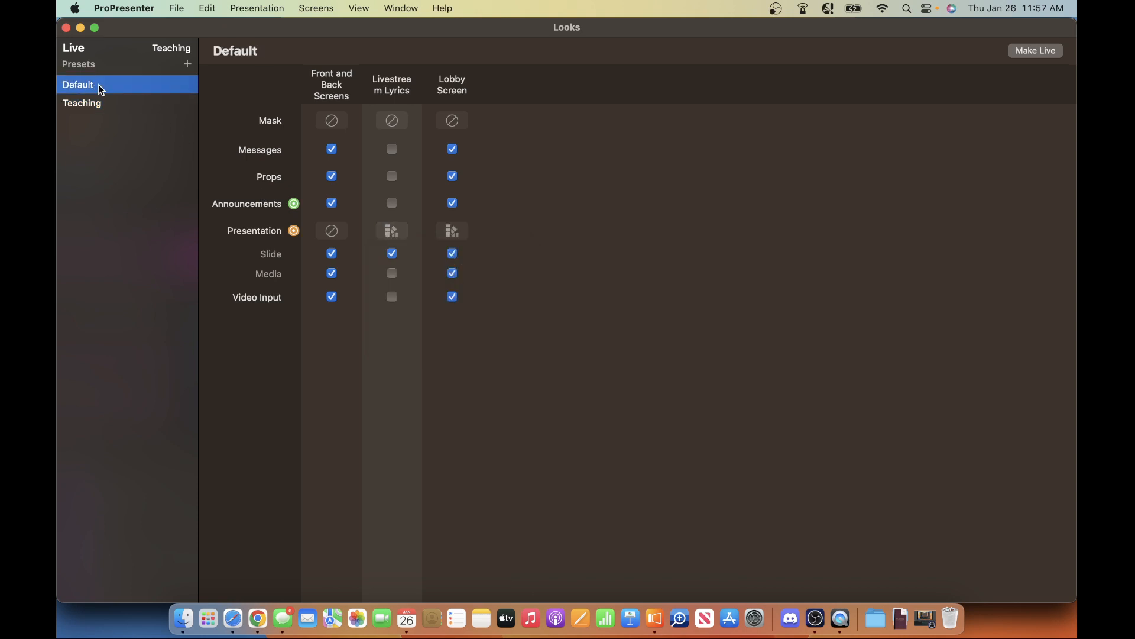
left_click(392, 231)
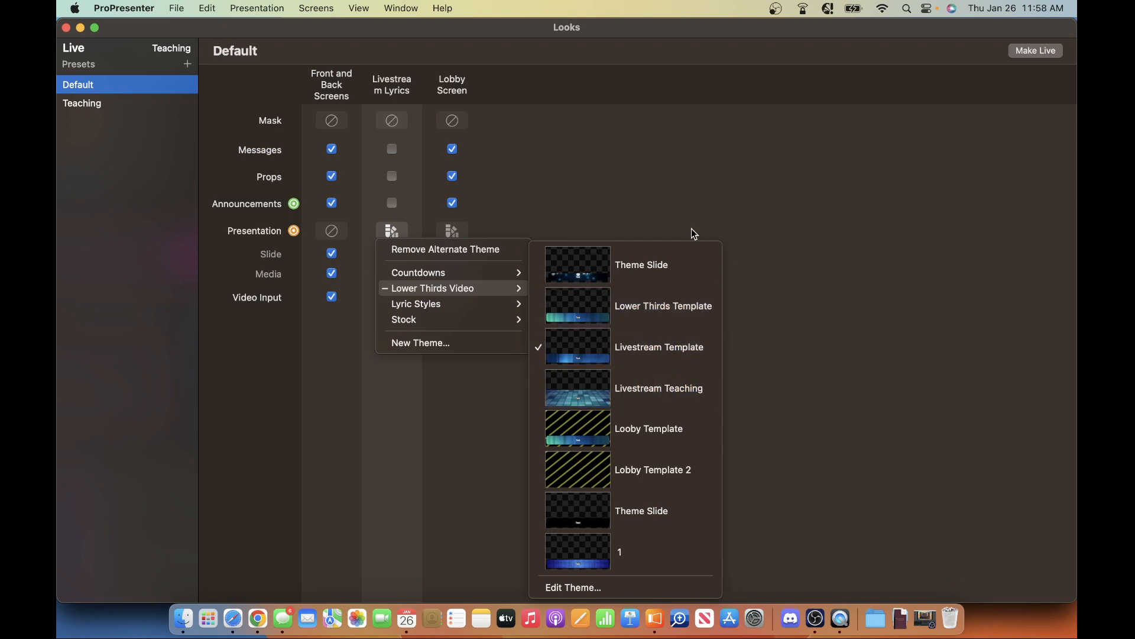
left_click(690, 254)
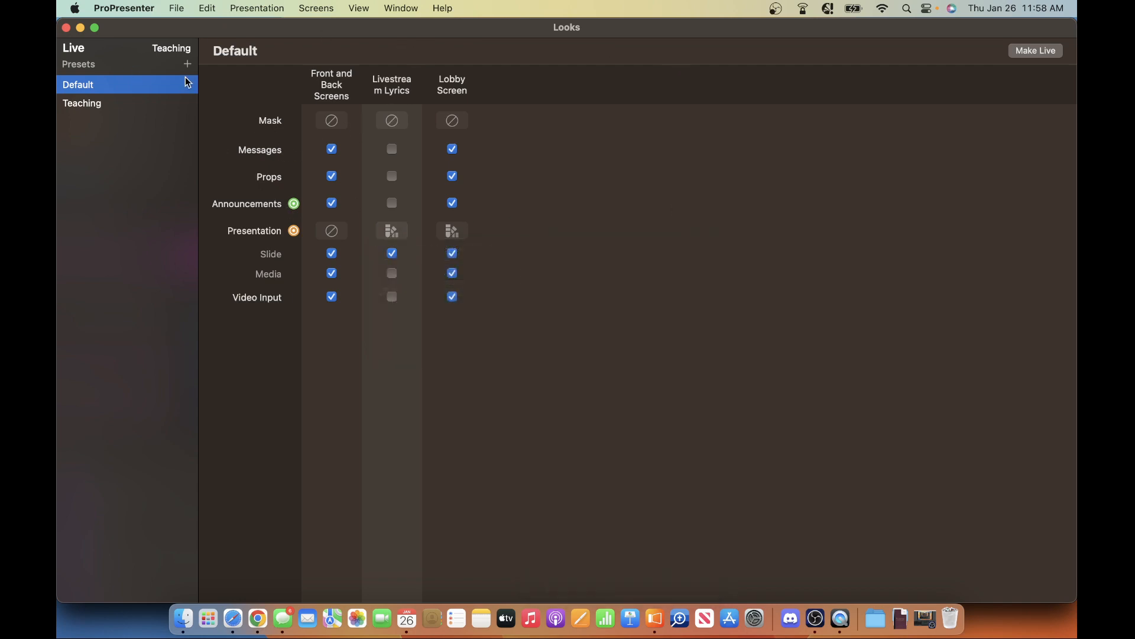
left_click(66, 28)
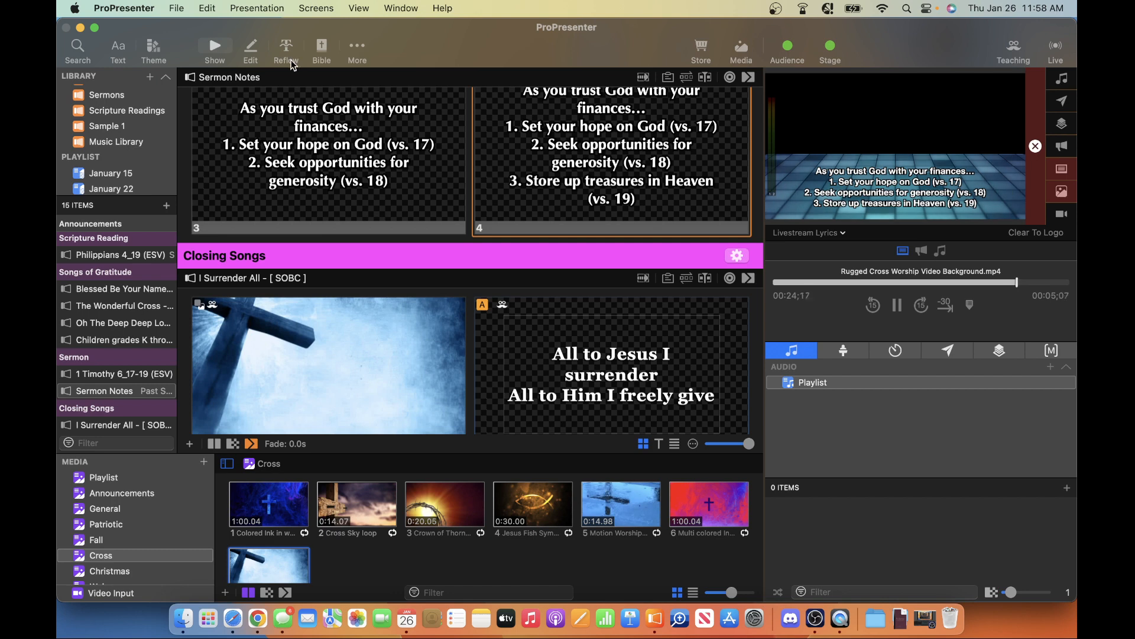
Compare the Livestream Teaching and Livestream Template slides of the Lower Thirds Video theme in the Theme Editor, and return to the show view
left_click(352, 41)
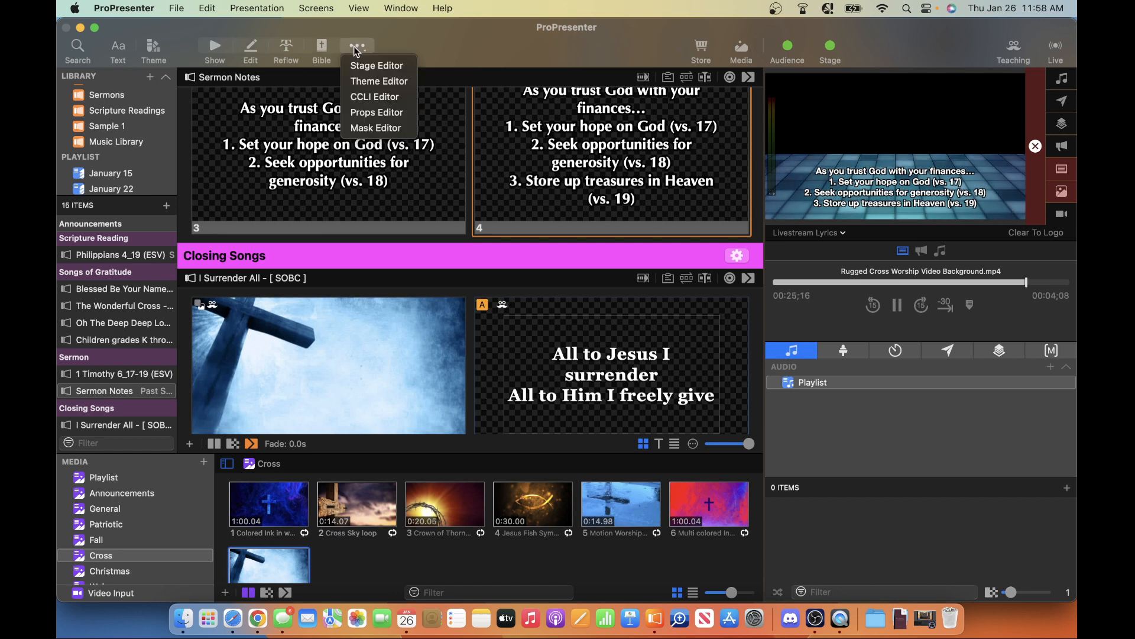
left_click(364, 79)
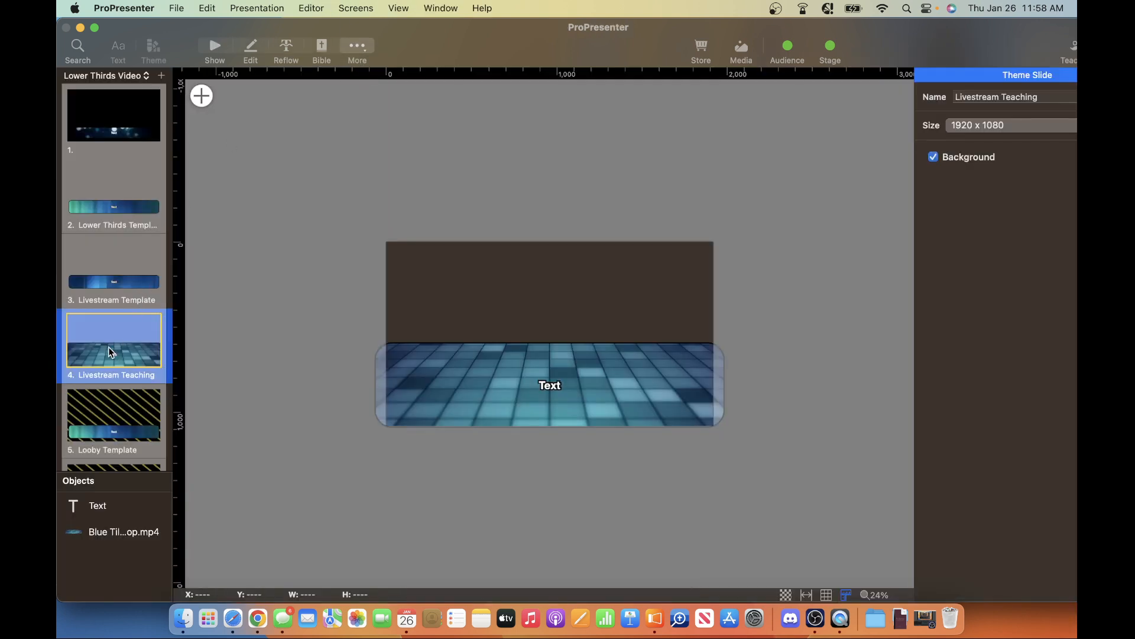
left_click(121, 75)
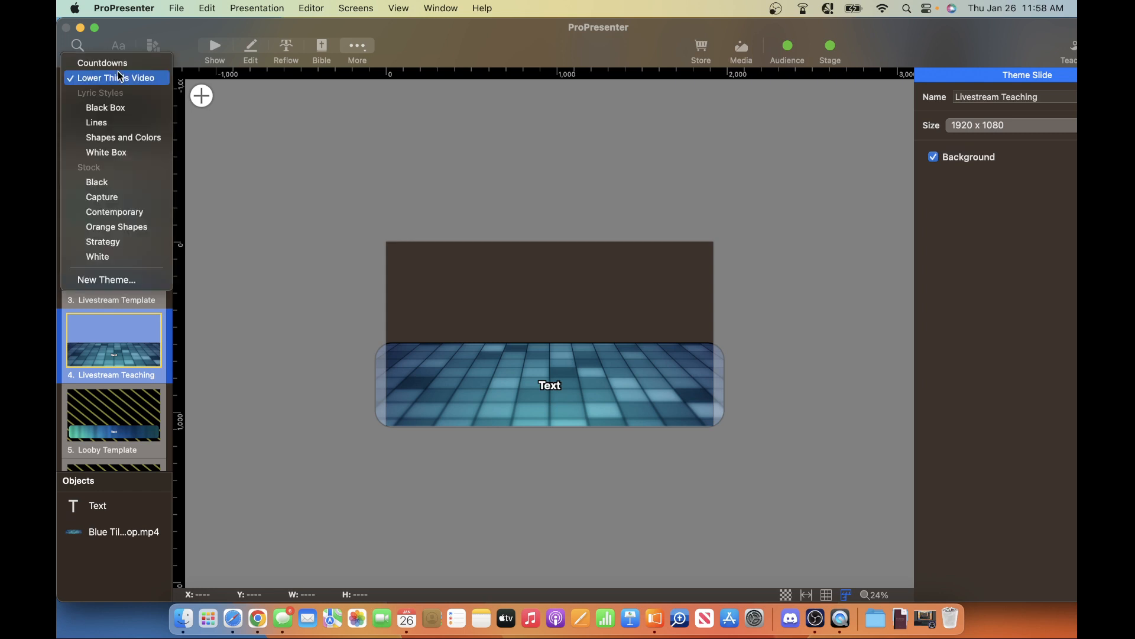
left_click(121, 79)
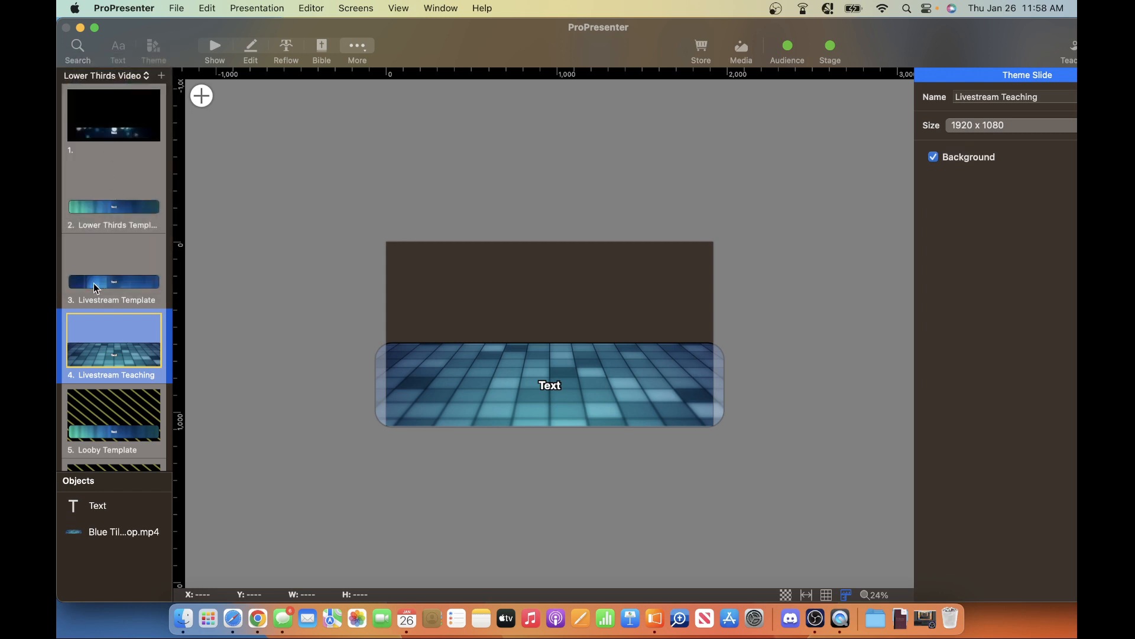
left_click(93, 283)
left_click(96, 368)
left_click(92, 275)
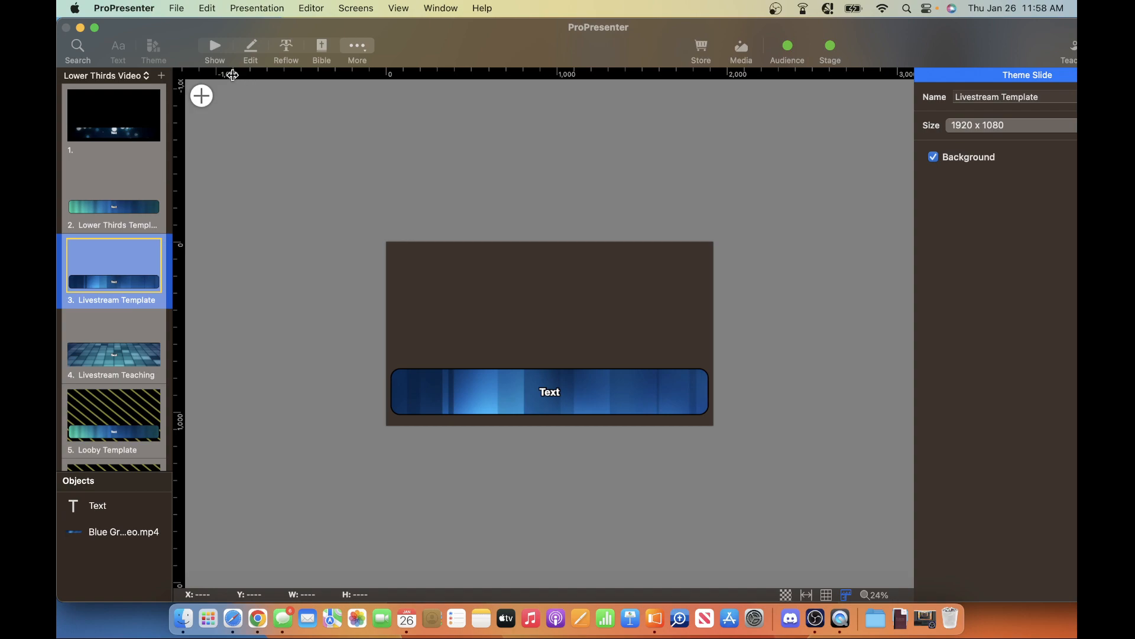
left_click(217, 48)
Show the opening "Multi colored Ink in Water + Cross" background slide of The Wonderful Cross on the output
scroll(306, 215, "up", 5)
scroll(305, 215, "up", 15)
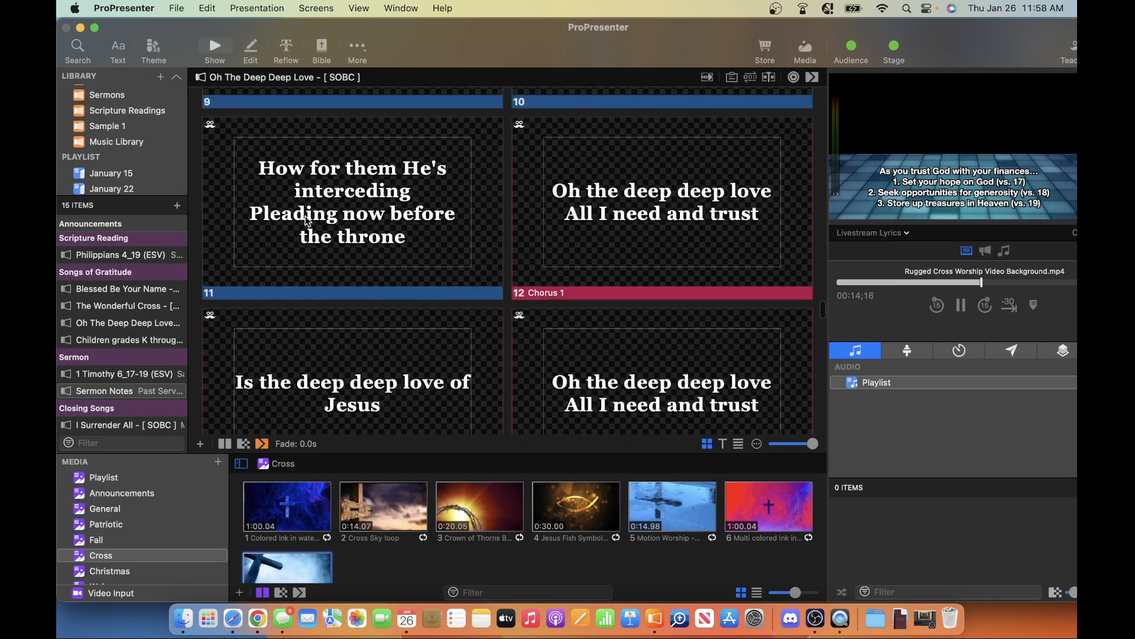
scroll(306, 220, "up", 5)
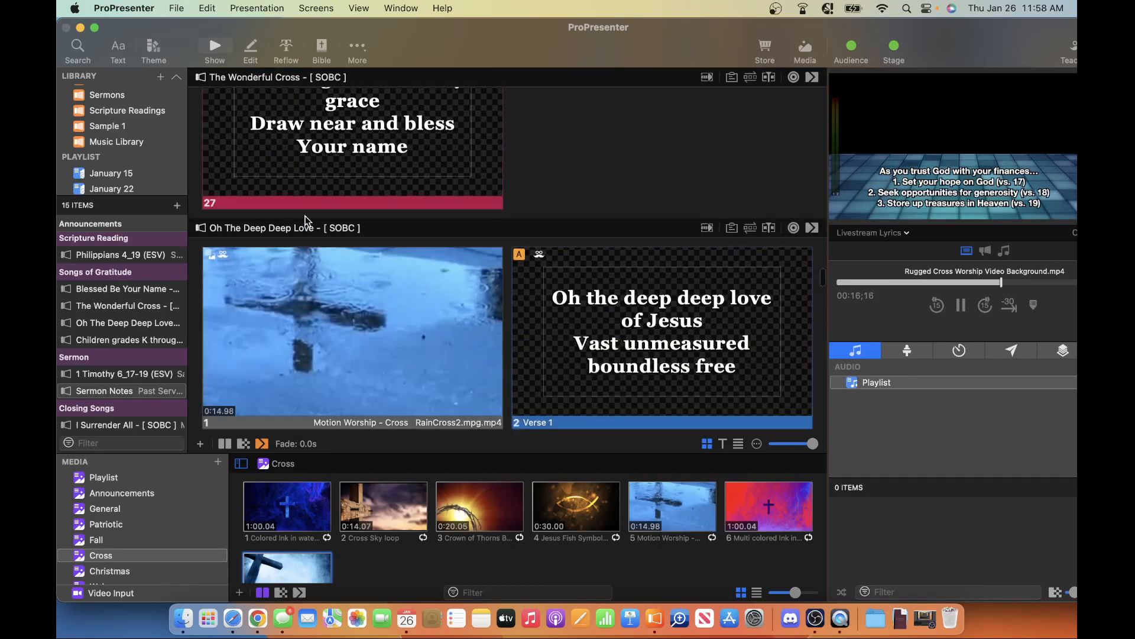
scroll(305, 220, "down", 3)
scroll(318, 222, "up", 8)
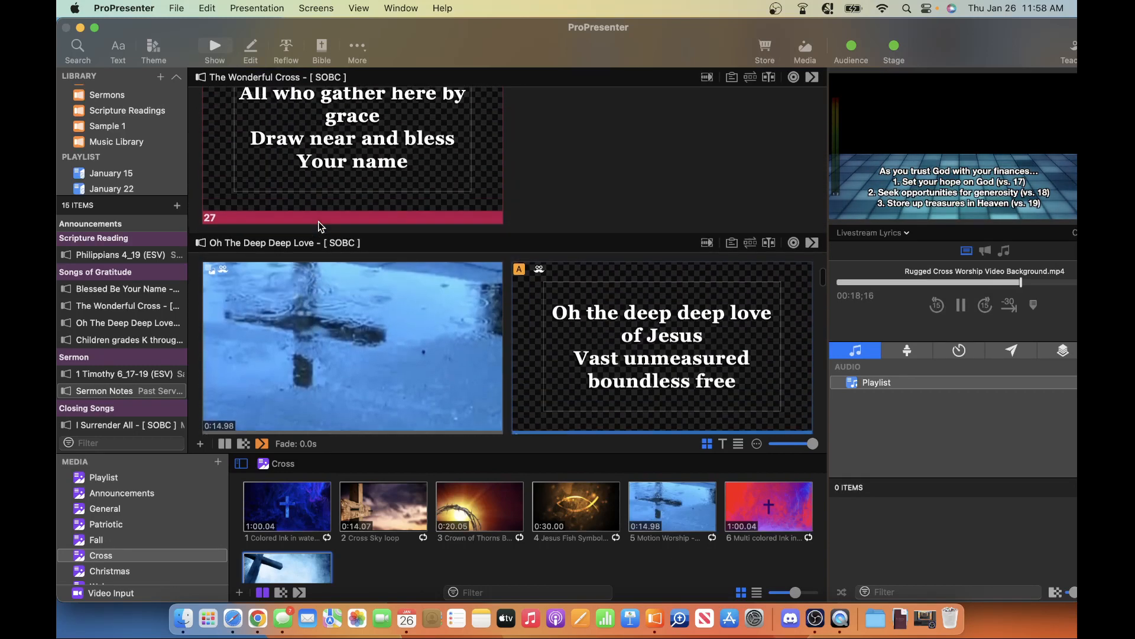
scroll(318, 224, "up", 6)
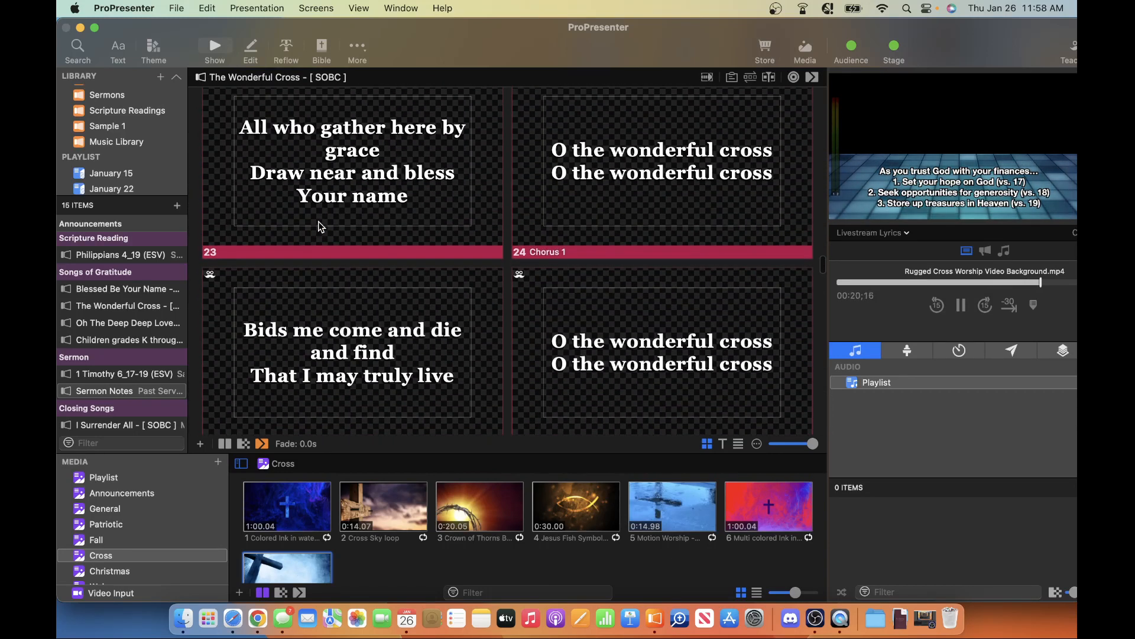
scroll(318, 224, "up", 8)
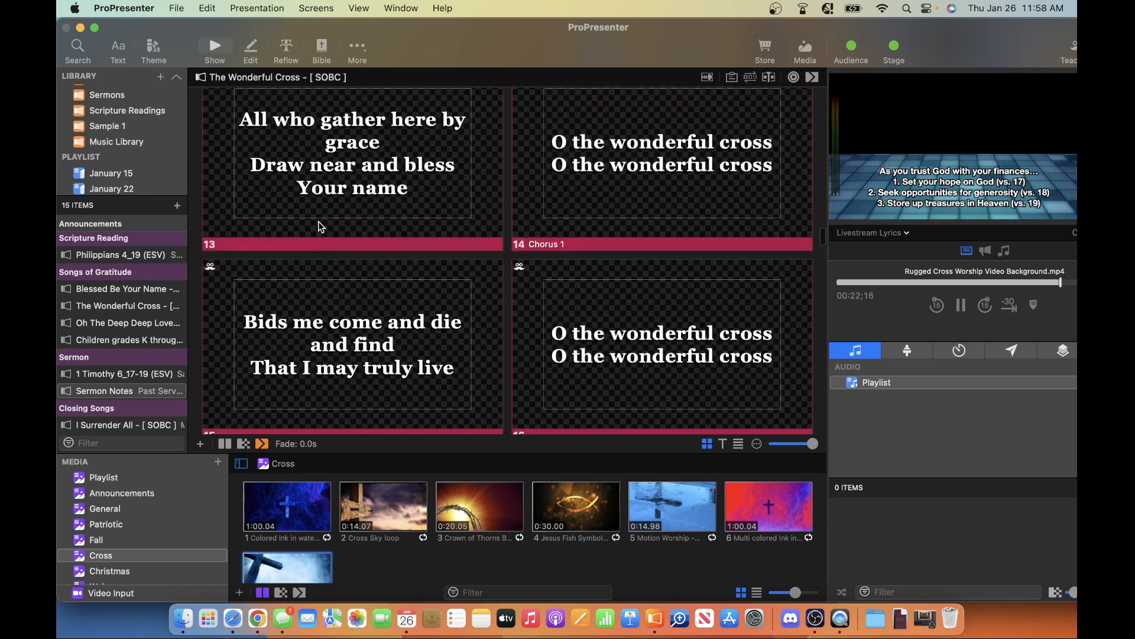
scroll(318, 226, "up", 8)
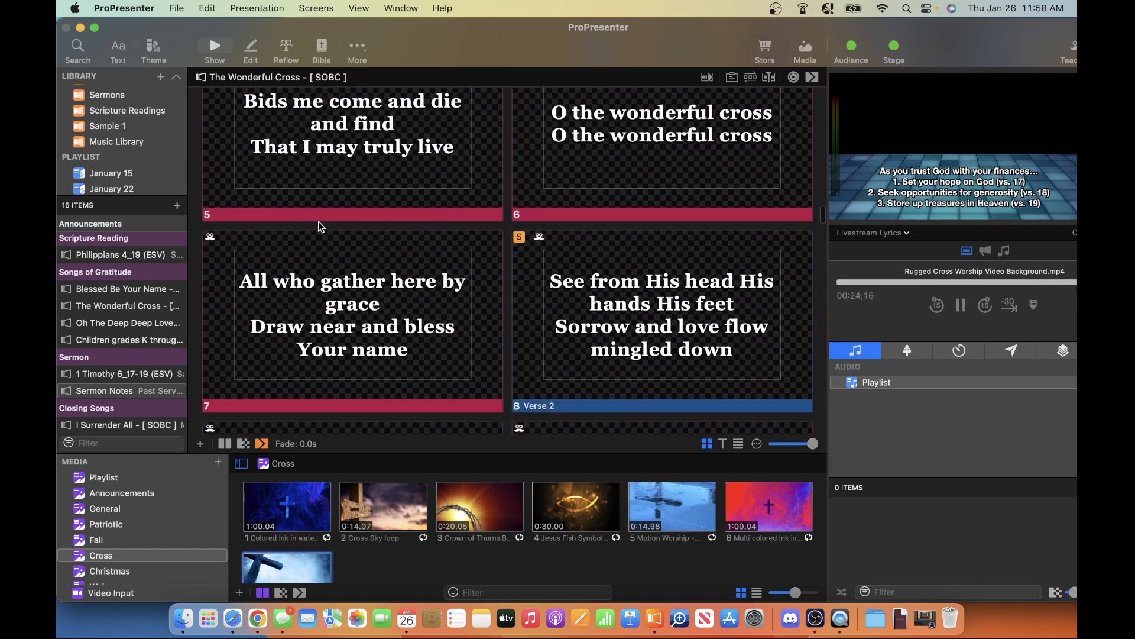
scroll(318, 221, "up", 2)
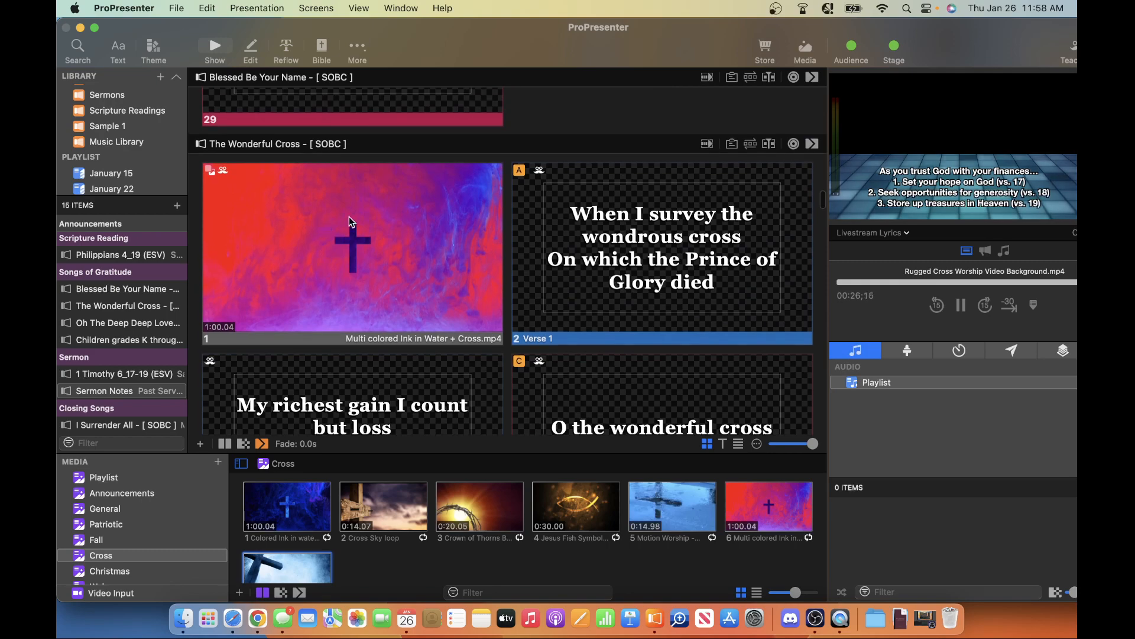
left_click(355, 214)
Select all slides of The Wonderful Cross and examine the actions that can be added to them, without applying one
scroll(355, 214, "down", 18)
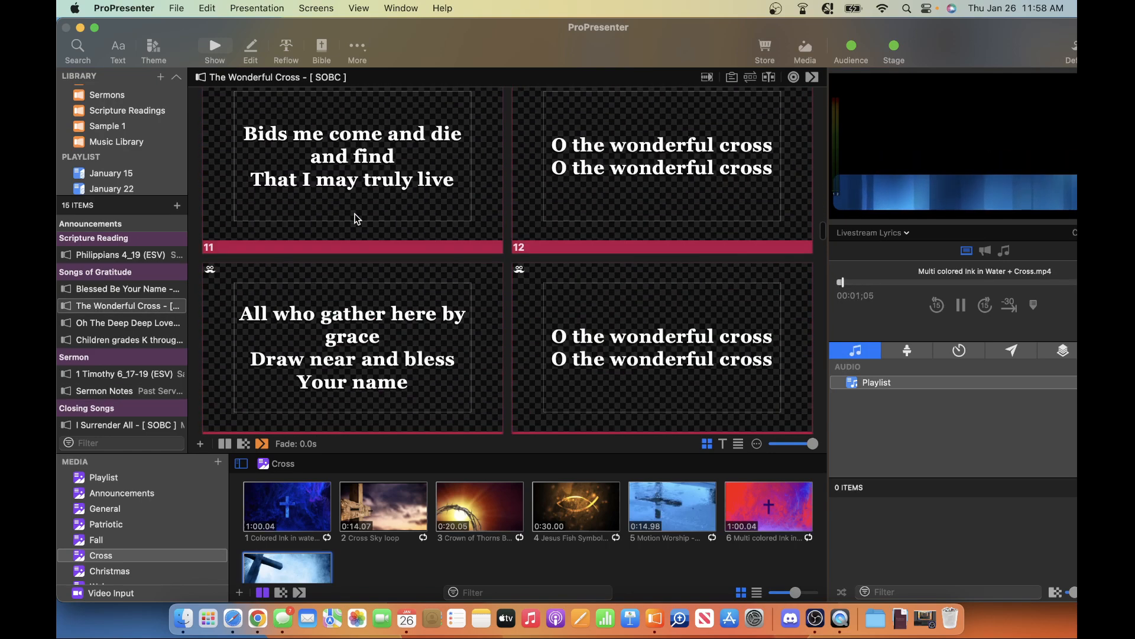
scroll(355, 219, "down", 6)
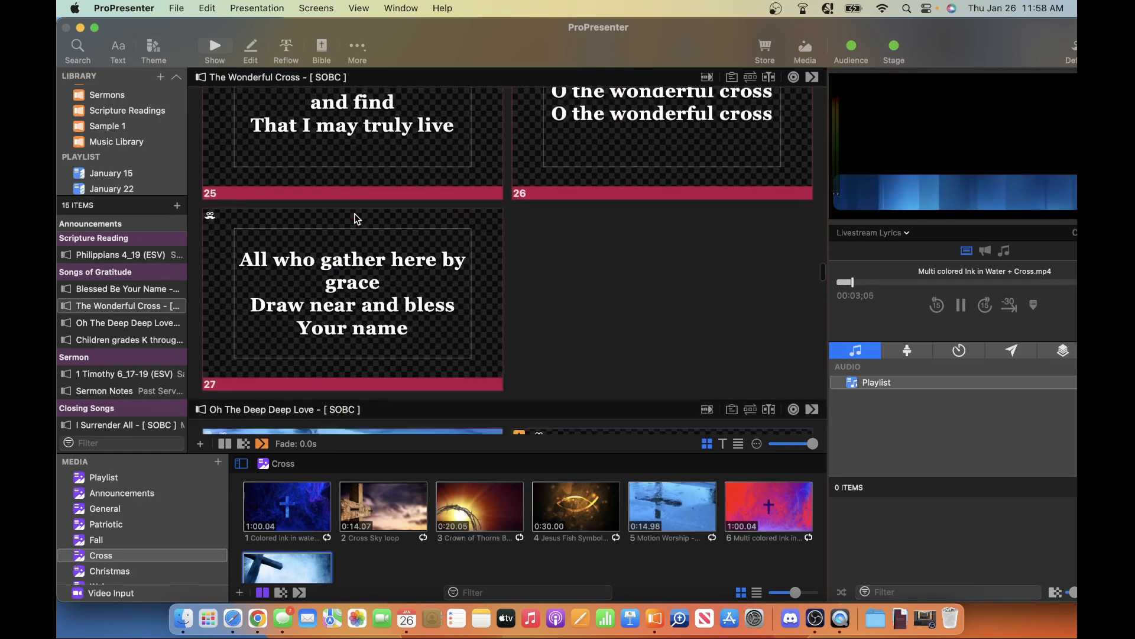
right_click(346, 249)
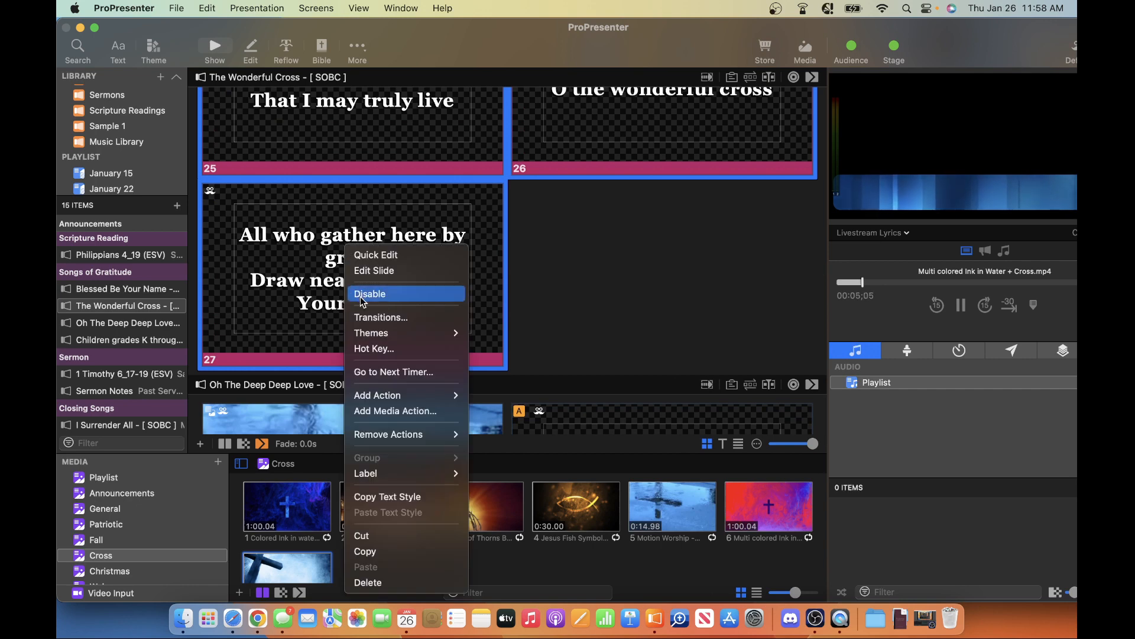
mouse_move(396, 395)
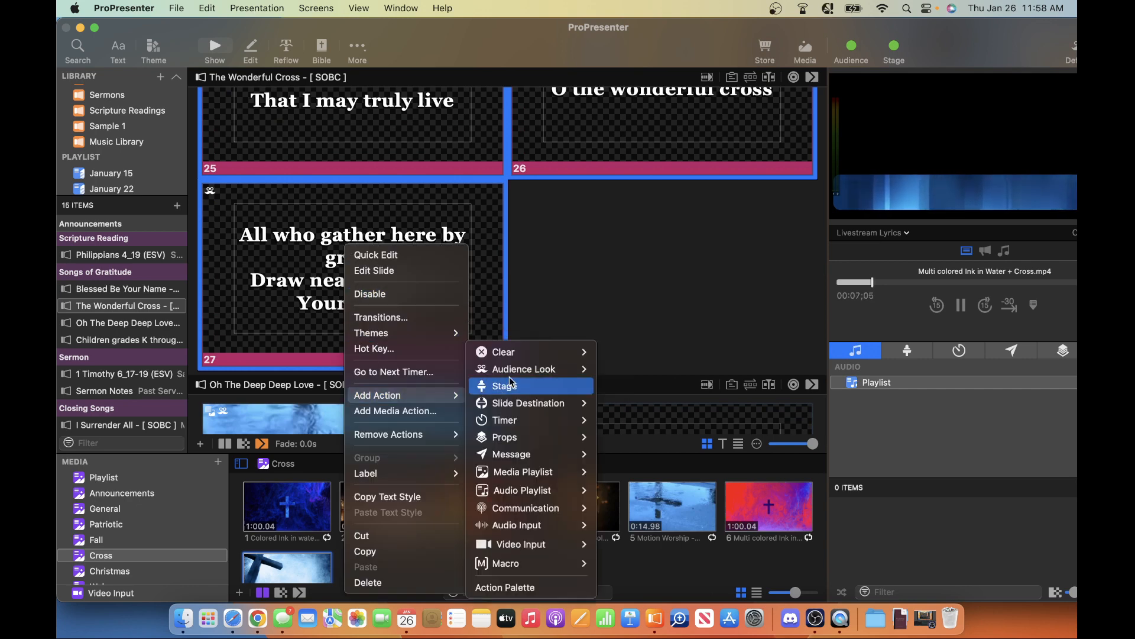
left_click(595, 281)
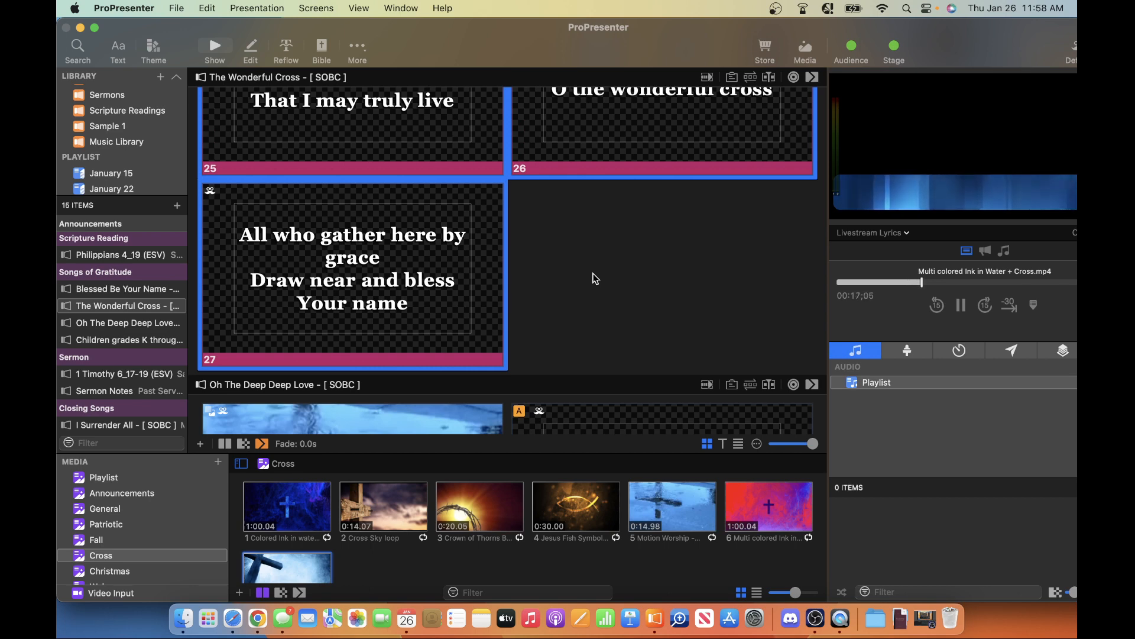
Show the first Verse 3 slide of The Wonderful Cross on the Livestream Lyrics screen
scroll(595, 277, "up", 10)
scroll(595, 278, "up", 3)
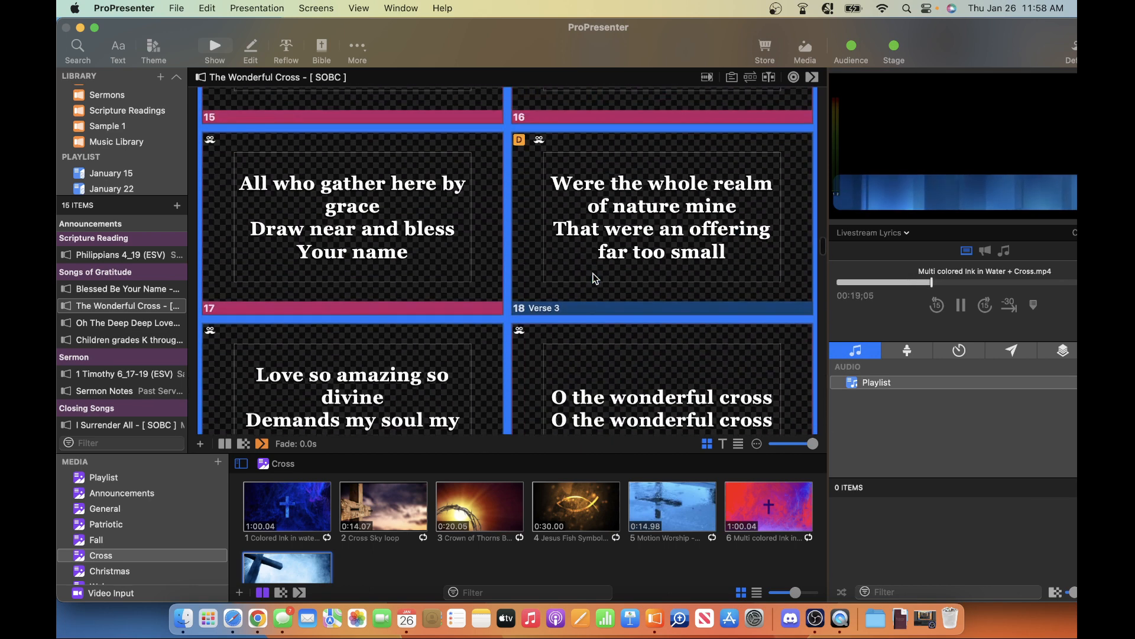
left_click(569, 259)
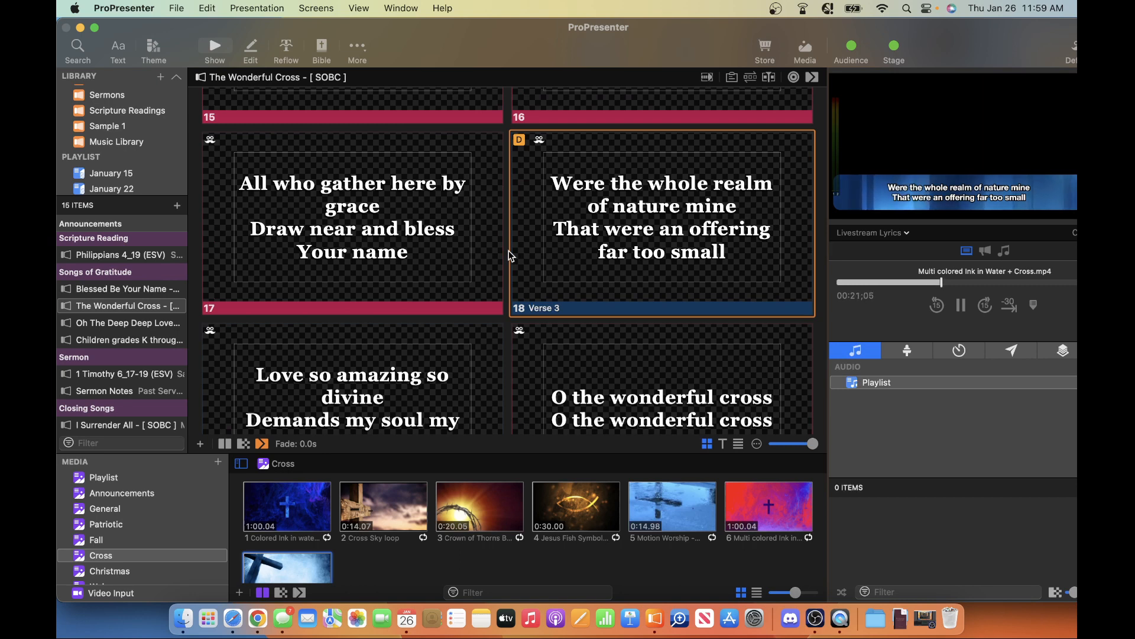
Show the Welcome loop and Welcome Lunch announcement slides, and switch the output preview to Front and Back Screens
scroll(509, 251, "up", 5)
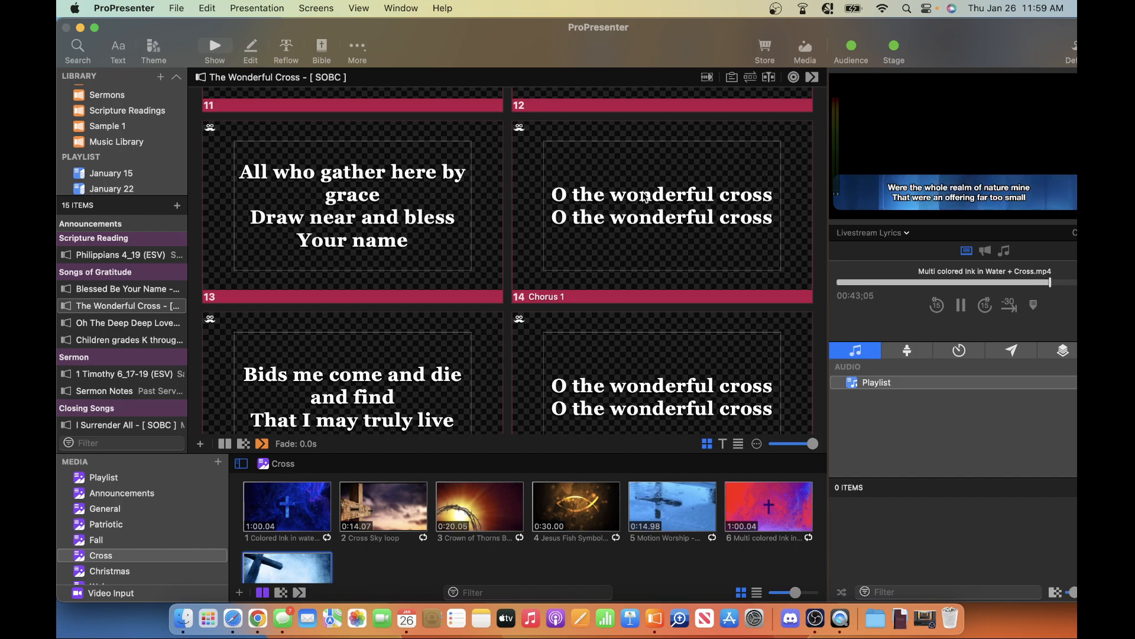
scroll(674, 178, "up", 10)
scroll(636, 202, "up", 20)
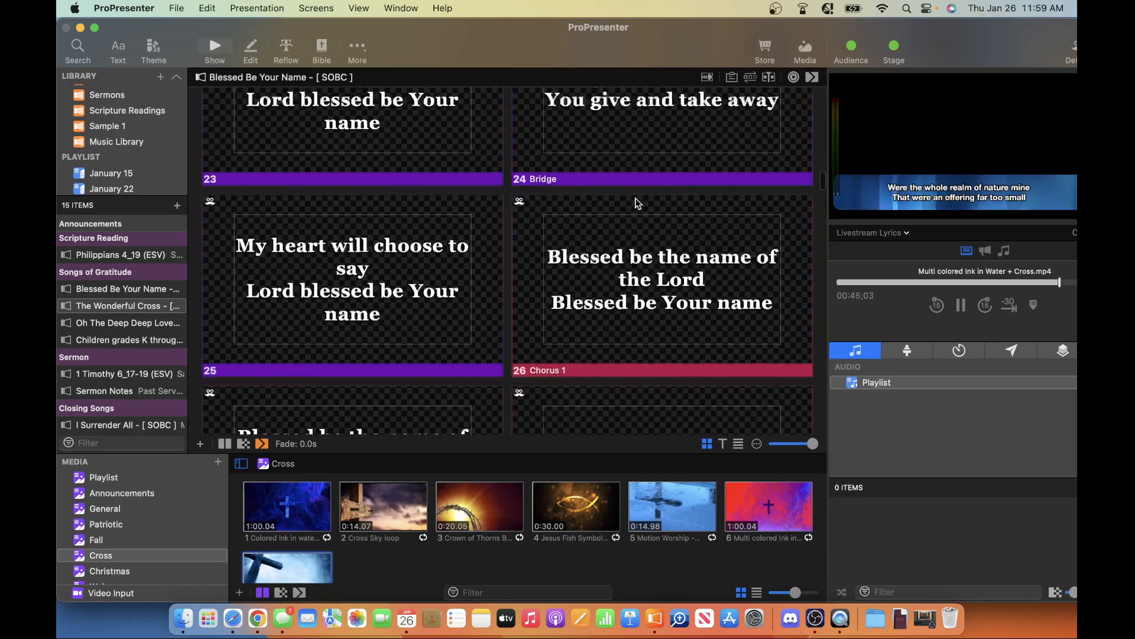
scroll(636, 203, "up", 8)
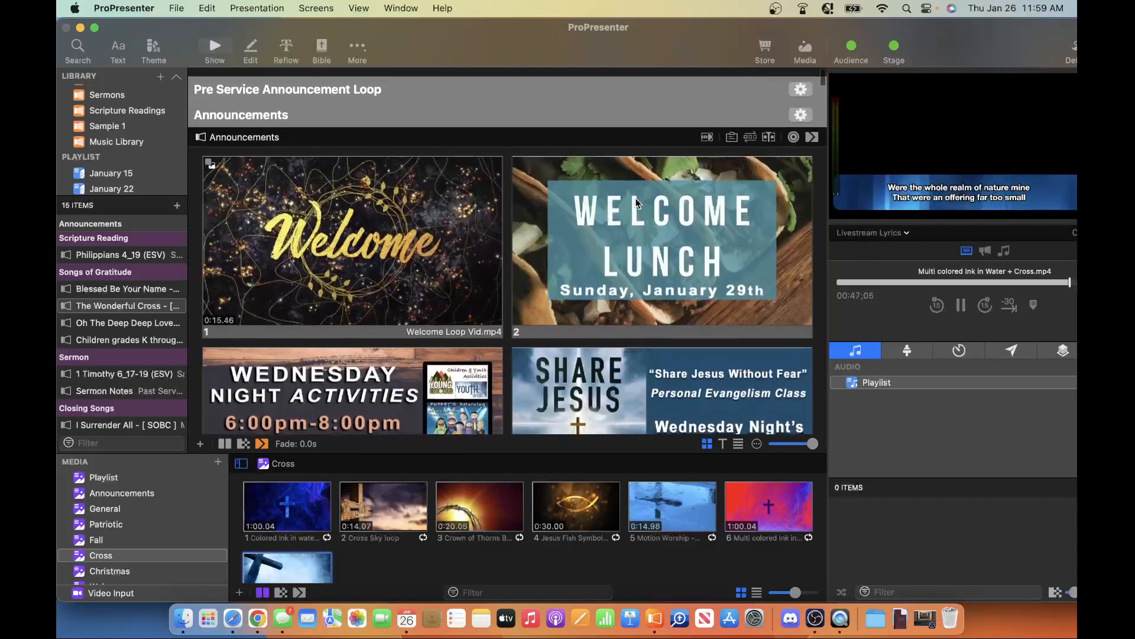
left_click(433, 237)
left_click(570, 229)
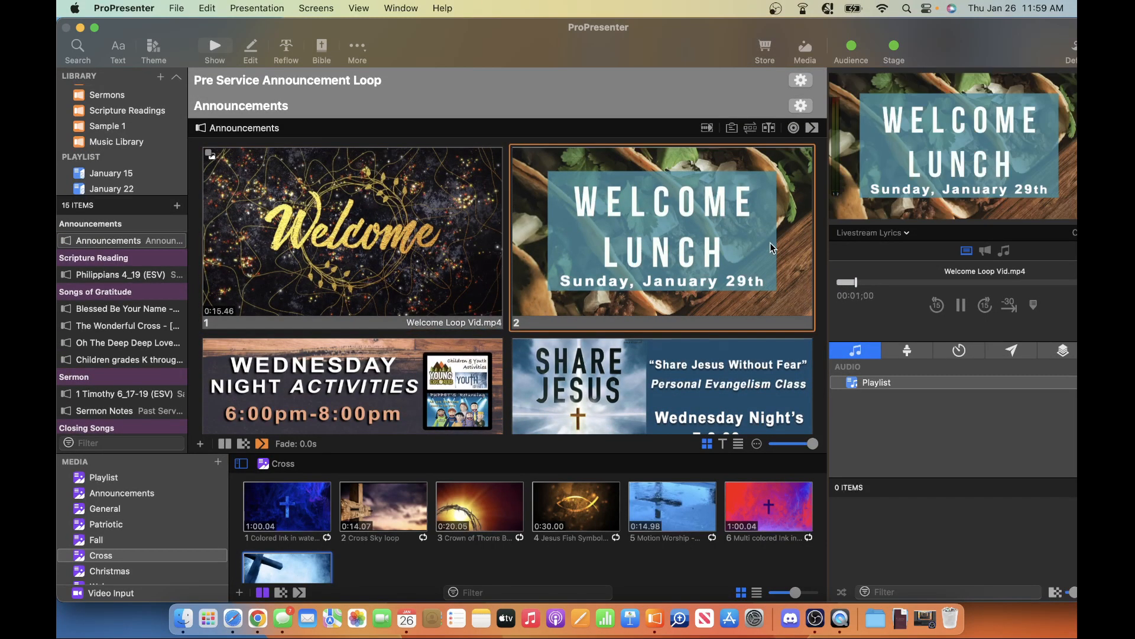
left_click(867, 235)
left_click(870, 267)
Switch to OBS and bring its main window to the front
key("ctrl+Right")
key("ctrl+Left")
key("ctrl+Right")
key("ctrl+Left")
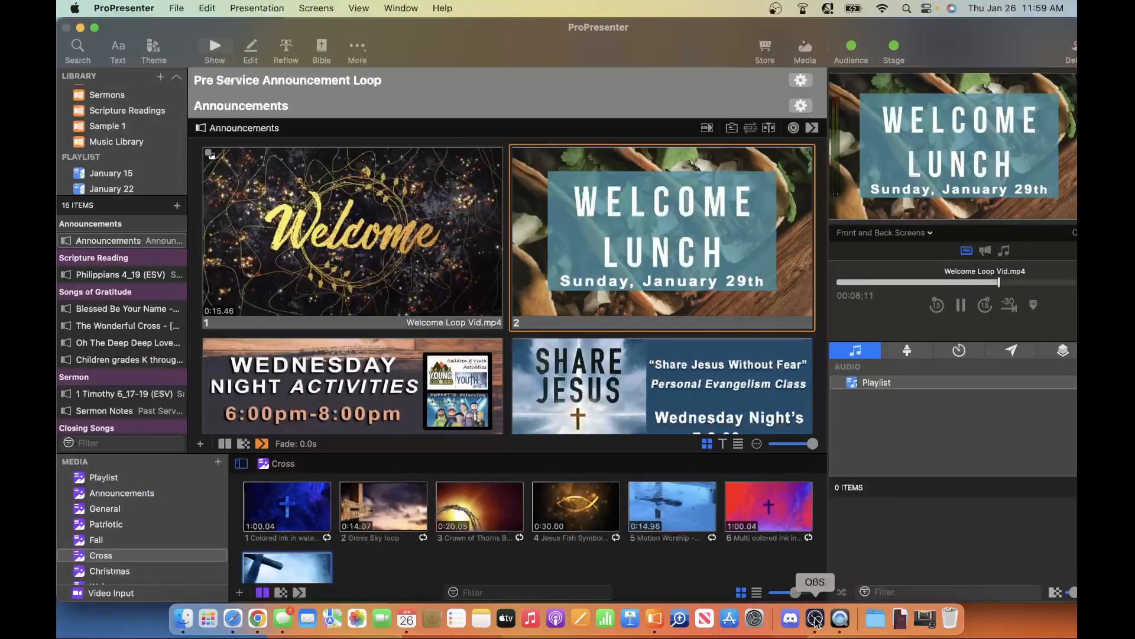
left_click(816, 620)
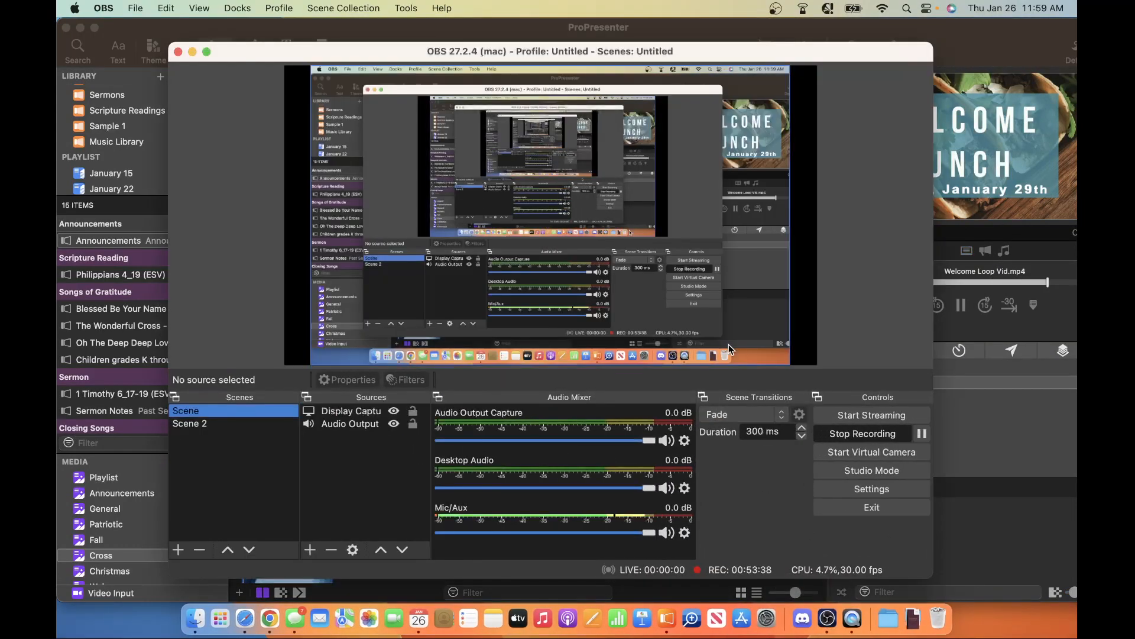